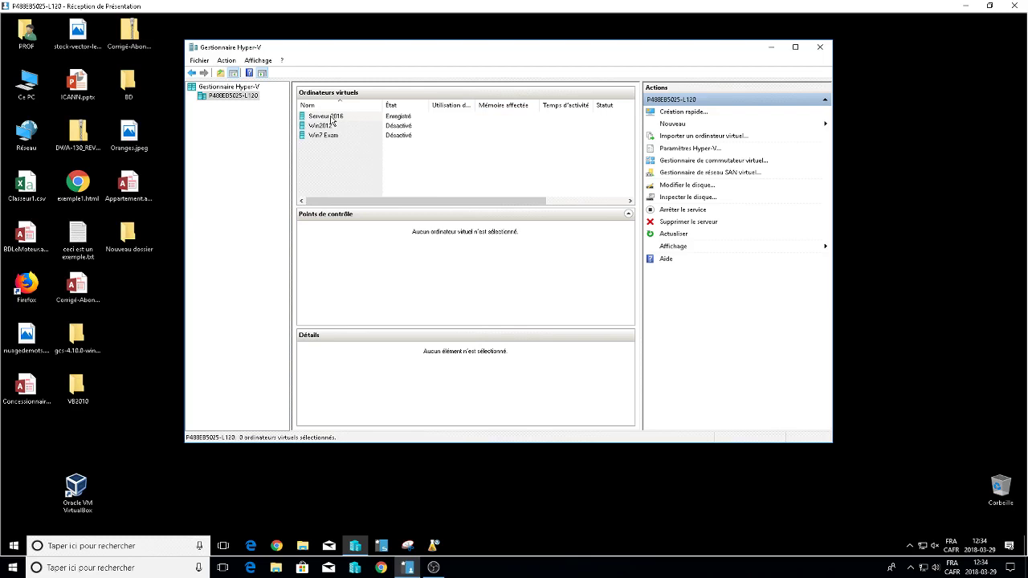
Try to start Serveur 2016, dismiss the hypervisor-not-running error, and close Hyper-V Manager.
click(331, 119)
double_click(331, 118)
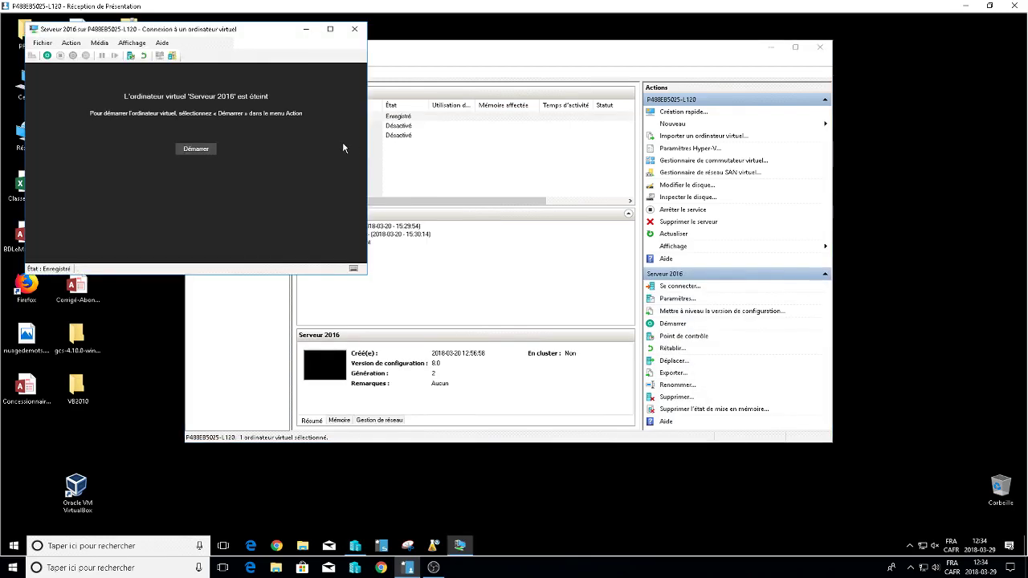
click(196, 147)
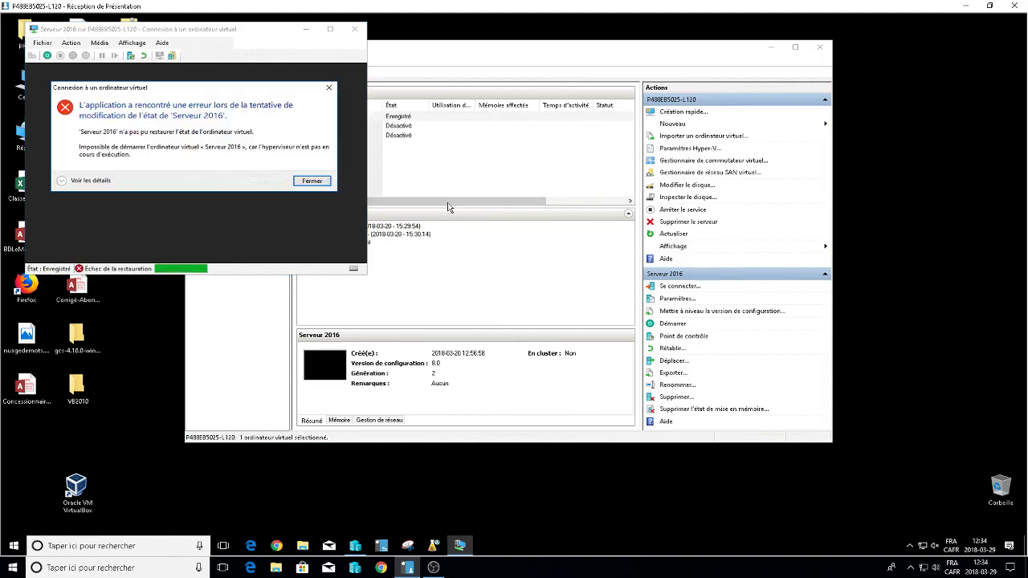
click(313, 181)
click(362, 30)
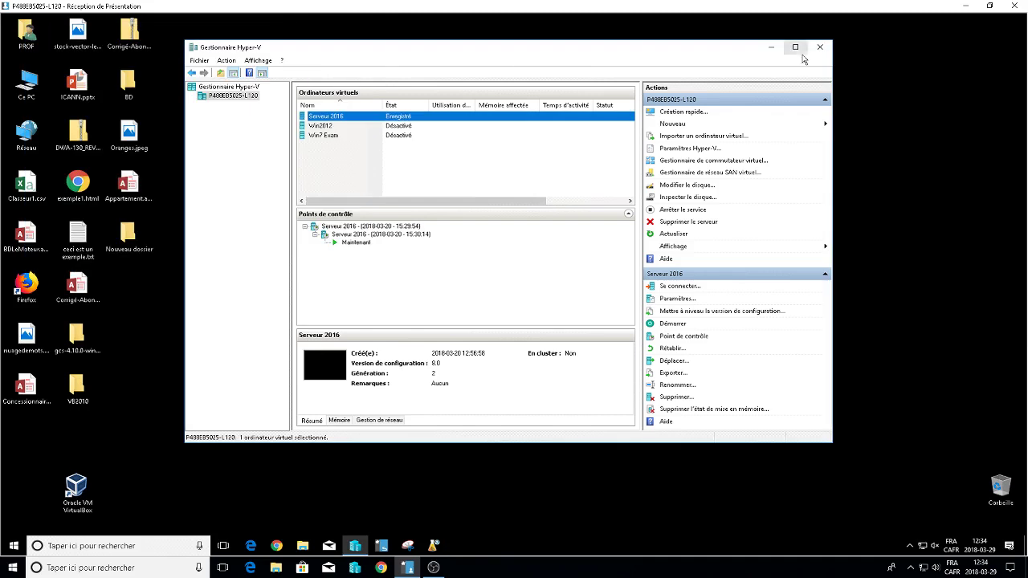
click(820, 47)
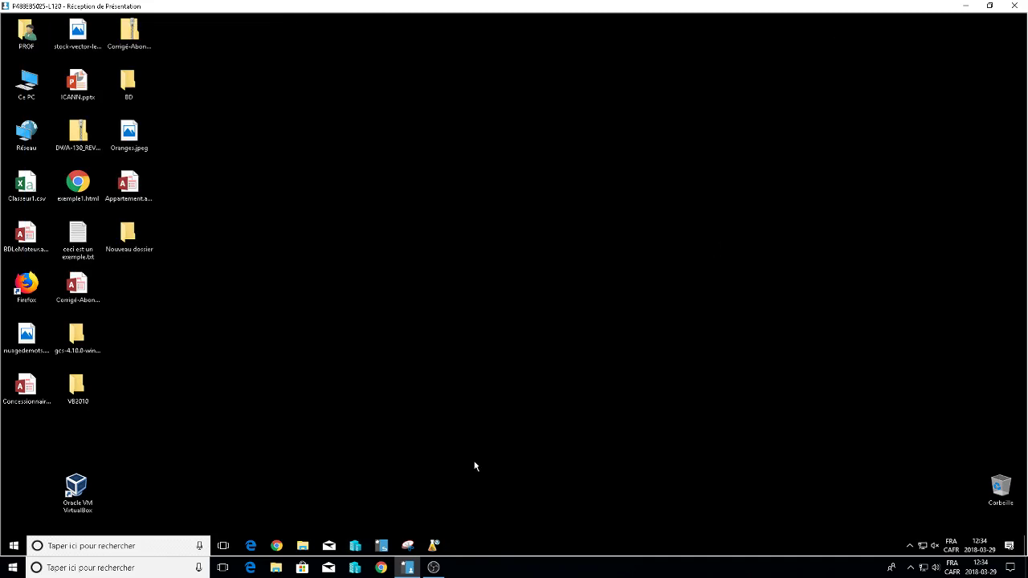
Reopen Hyper-V Manager, retry starting Serveur 2016, and close everything after the same error.
click(355, 545)
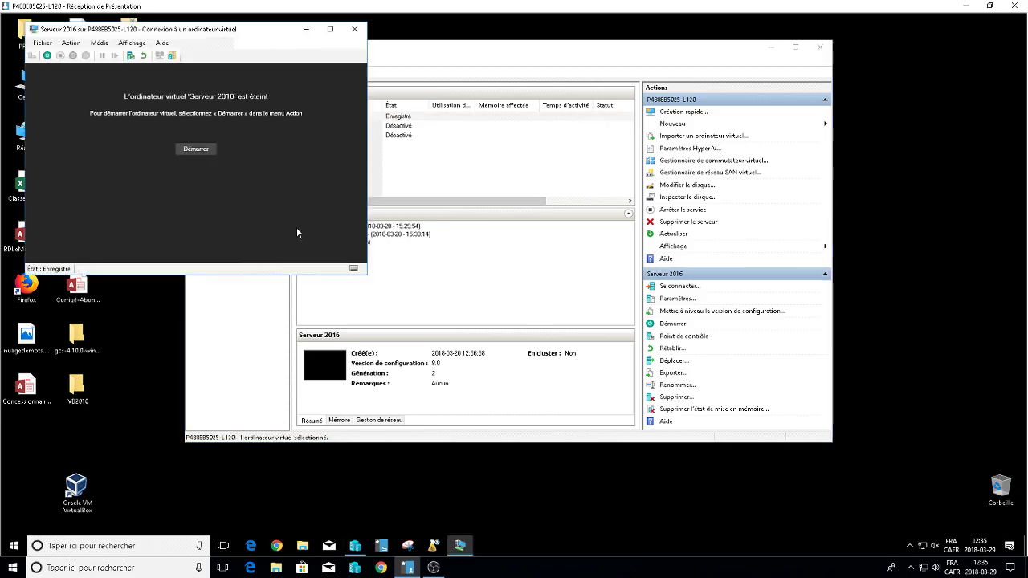
click(195, 149)
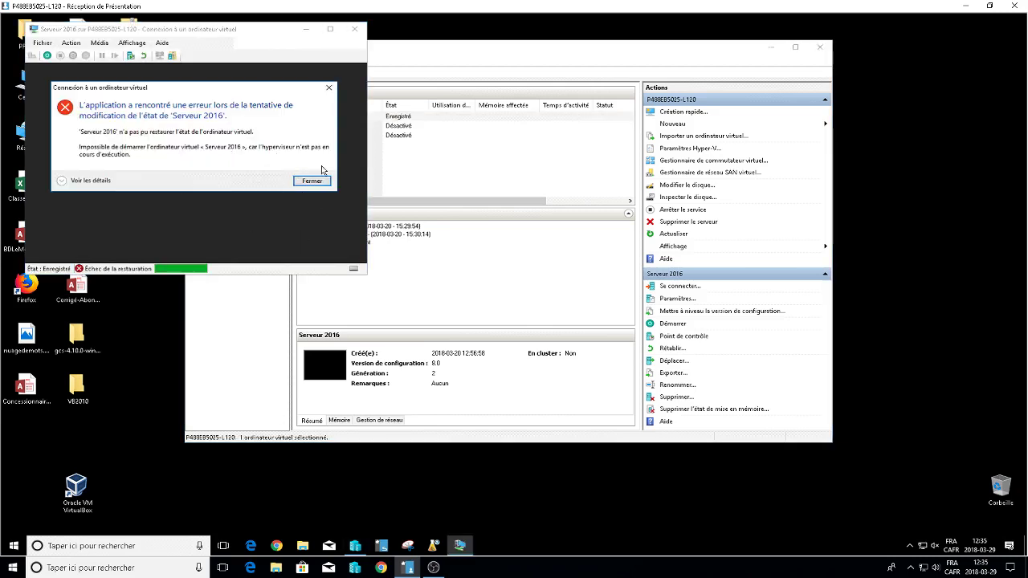
click(311, 180)
click(354, 29)
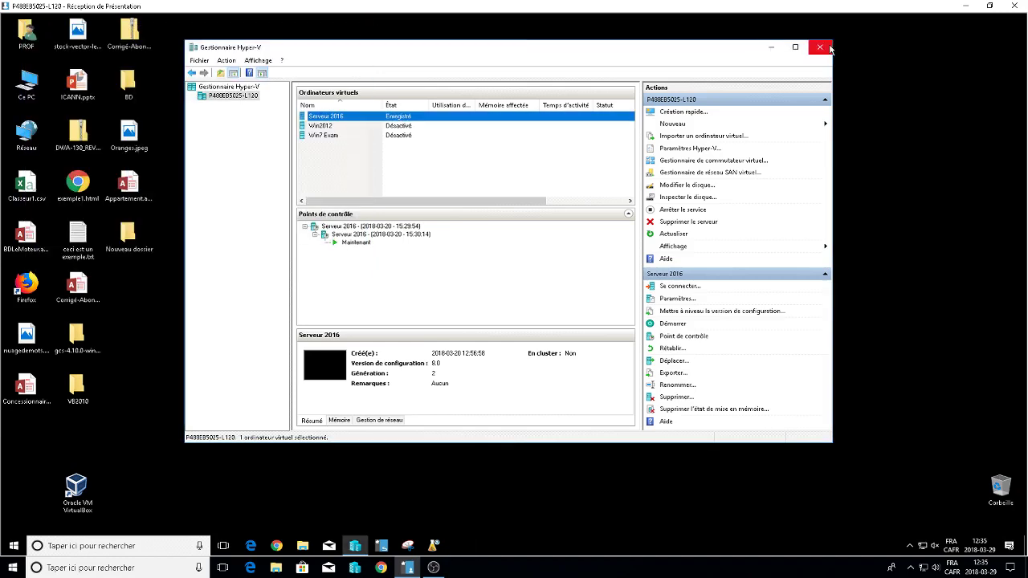
click(819, 47)
click(18, 547)
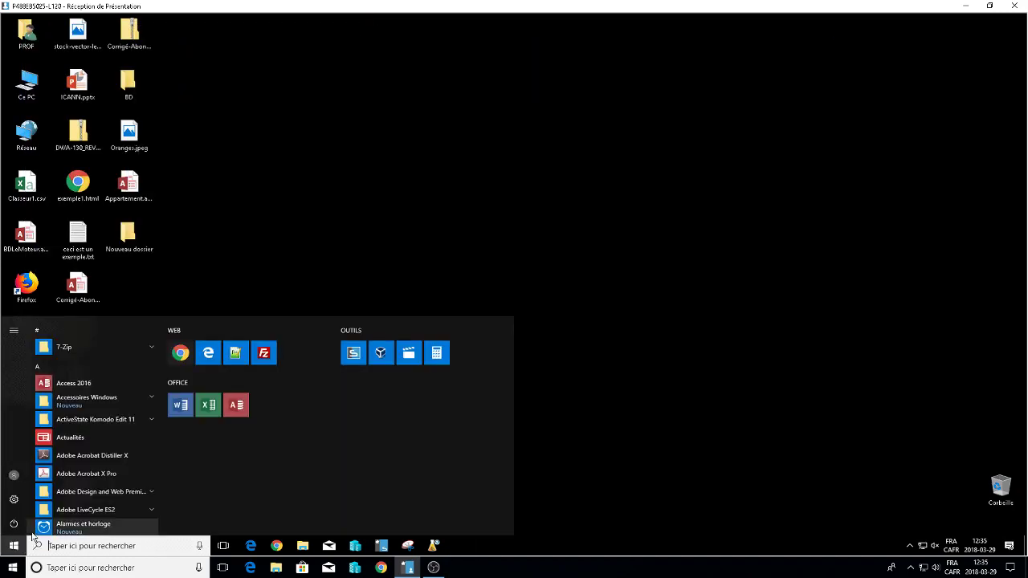
Restart the lab PC from the Start menu, overriding the other signed-in user's session.
click(14, 524)
click(35, 503)
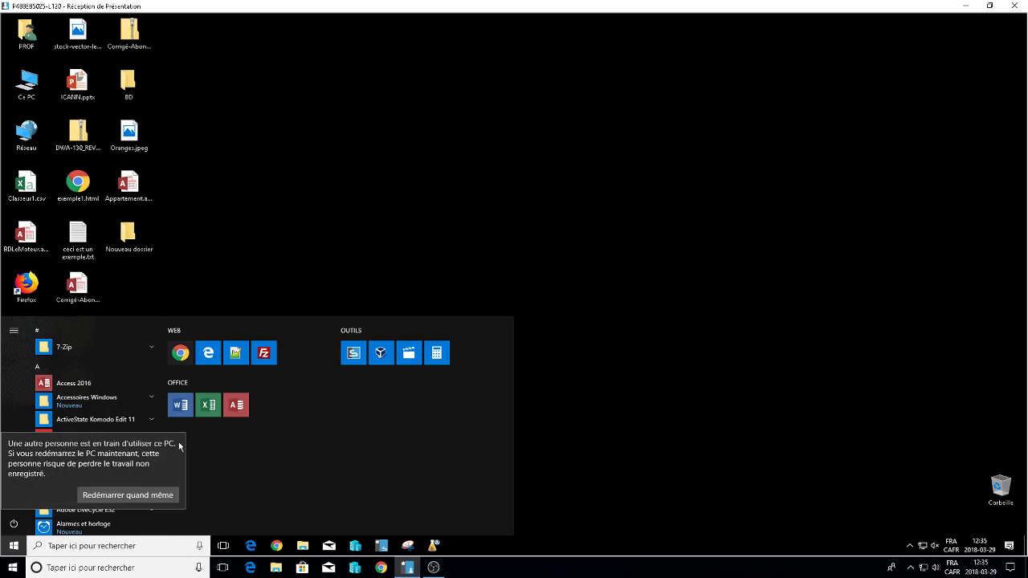
click(115, 498)
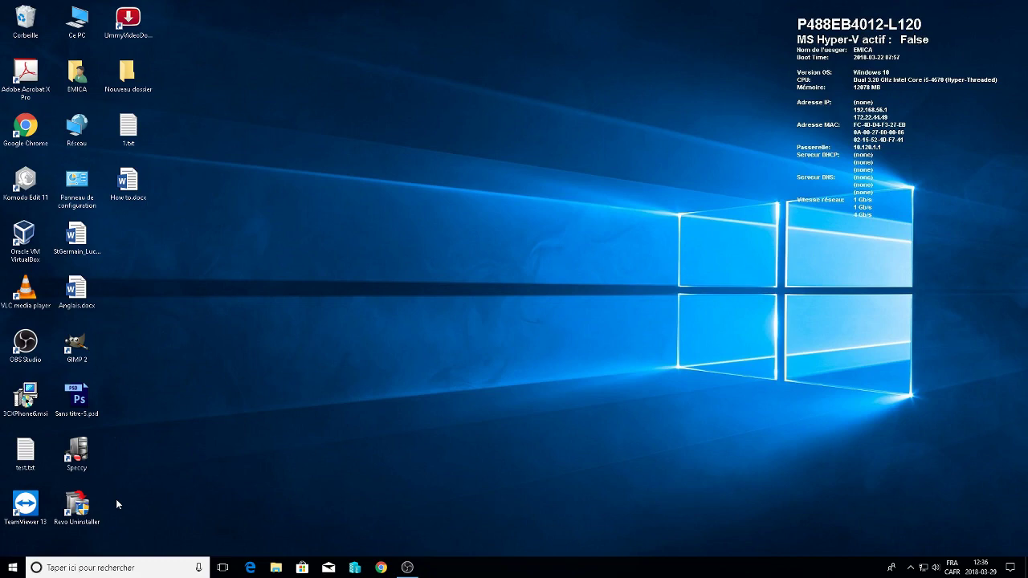
click(407, 568)
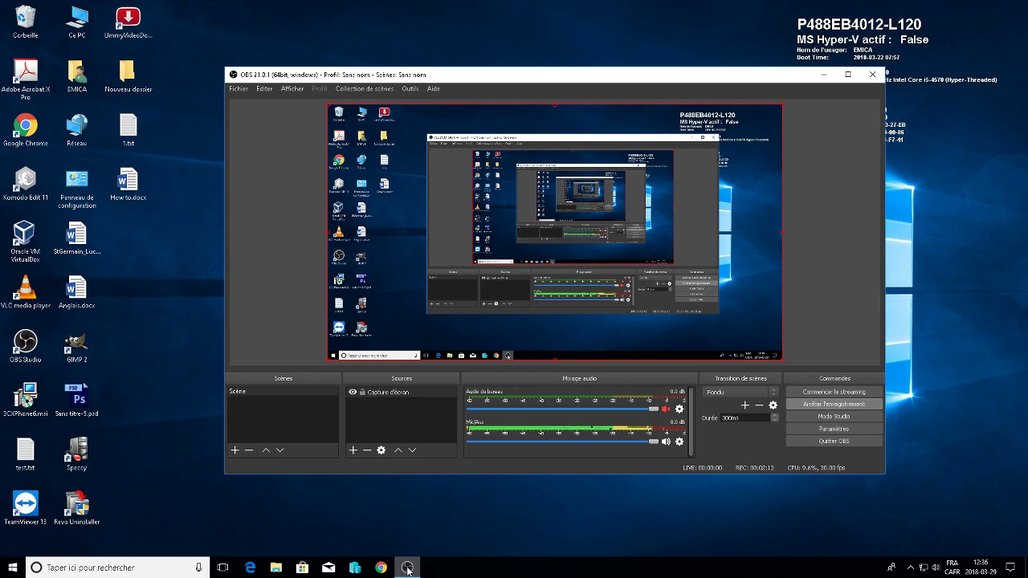
click(823, 74)
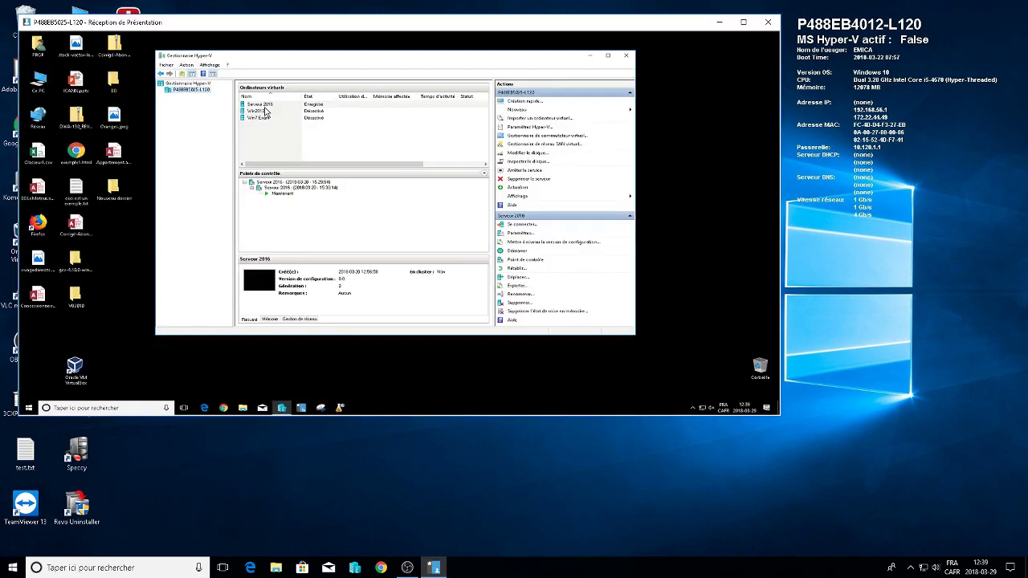
Start Serveur 2016 and connect to its console at 1366 by 768.
click(266, 105)
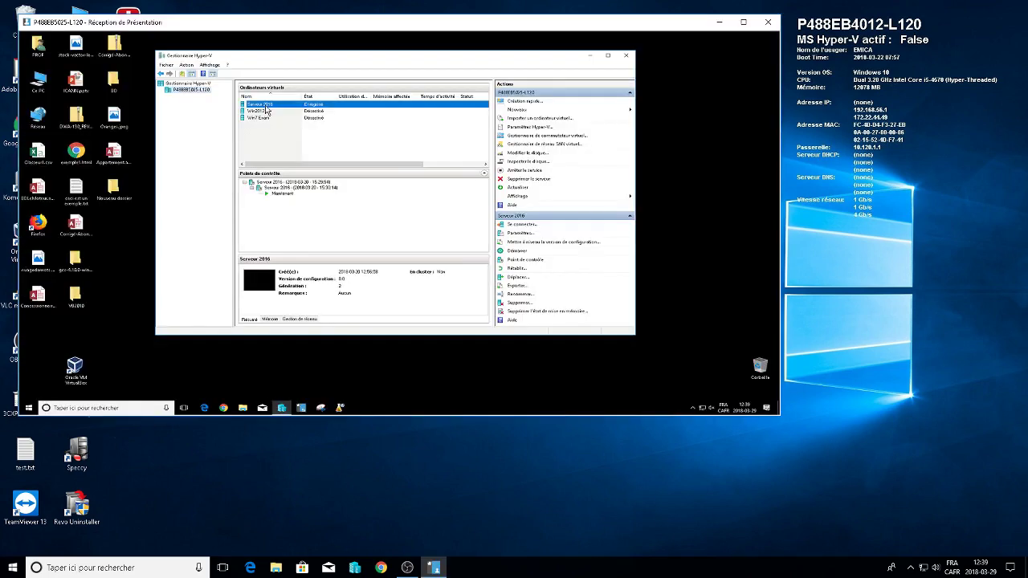
click(752, 23)
click(758, 222)
click(771, 46)
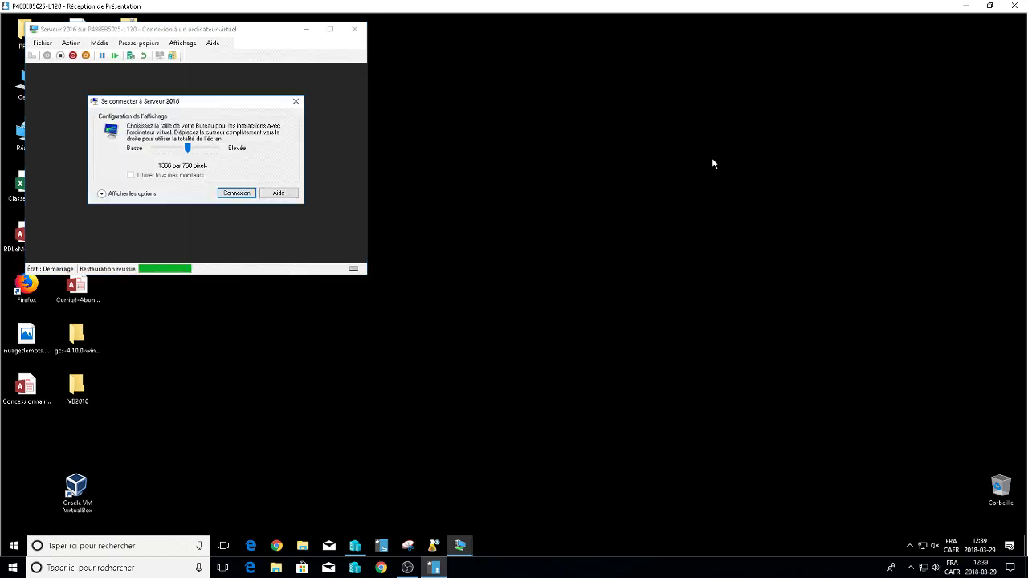
click(236, 192)
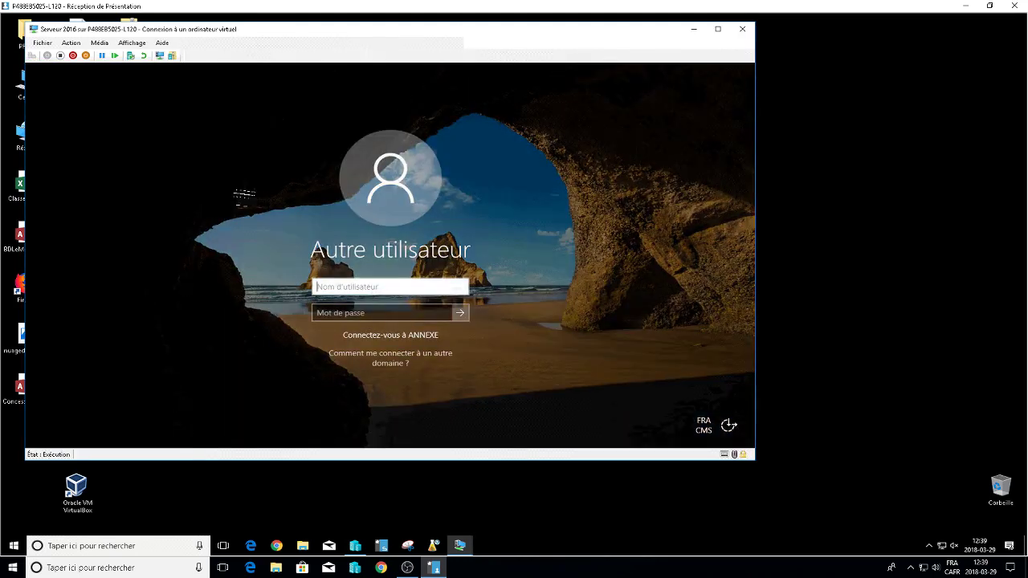
Sign in to Serveur 2016 as Administrateur with the account password, then return to Hyper-V Manager.
text(Administrateur)
click(351, 317)
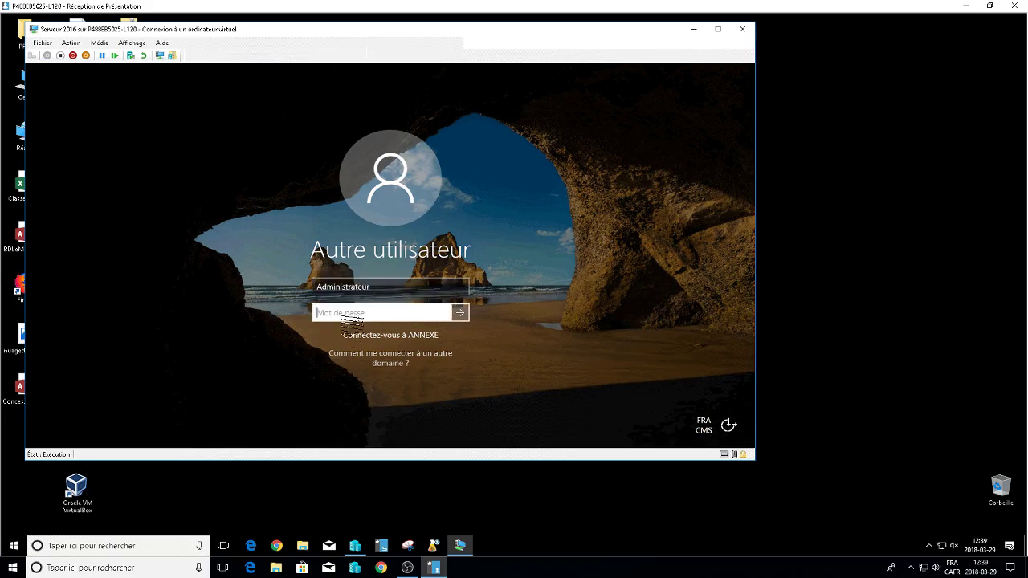
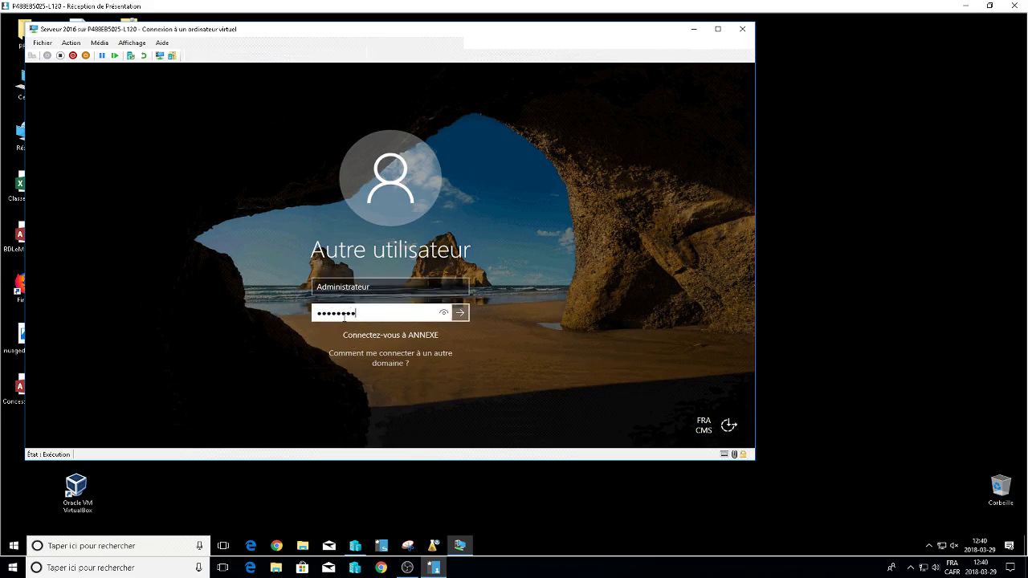
key(Return)
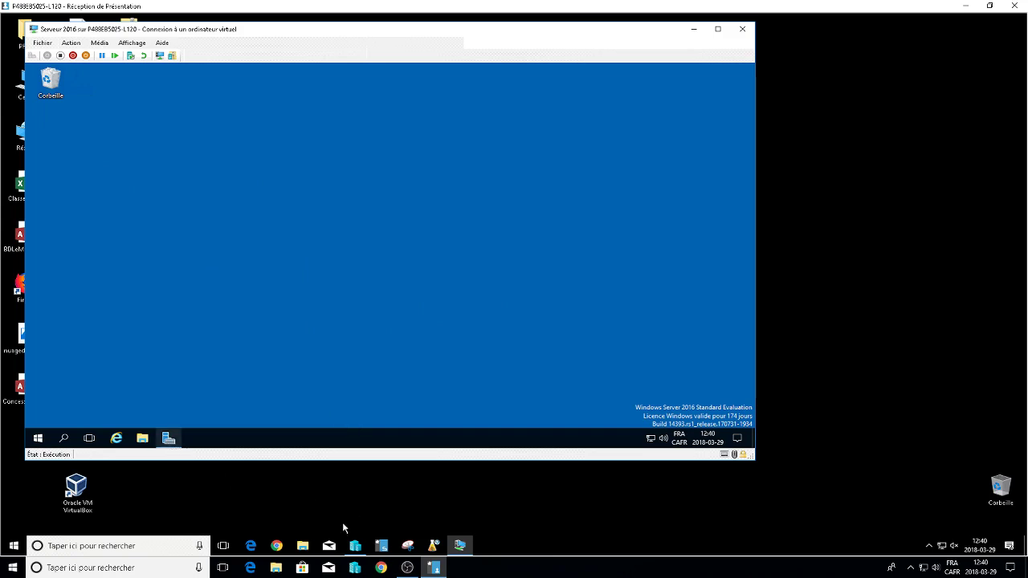
click(356, 546)
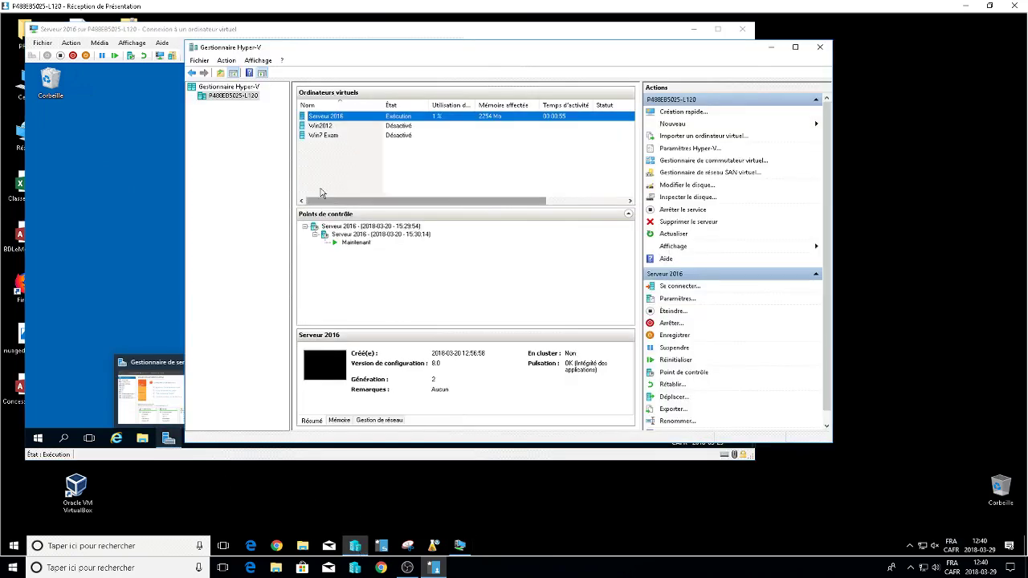
Power on Win2012, centre its console window, and connect at 1366 by 768.
click(324, 128)
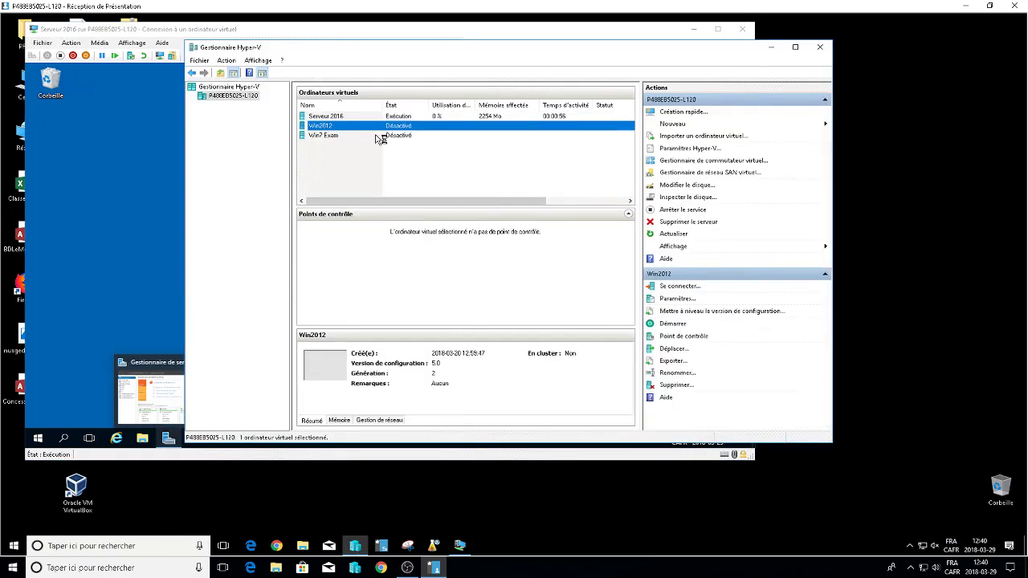
double_click(437, 127)
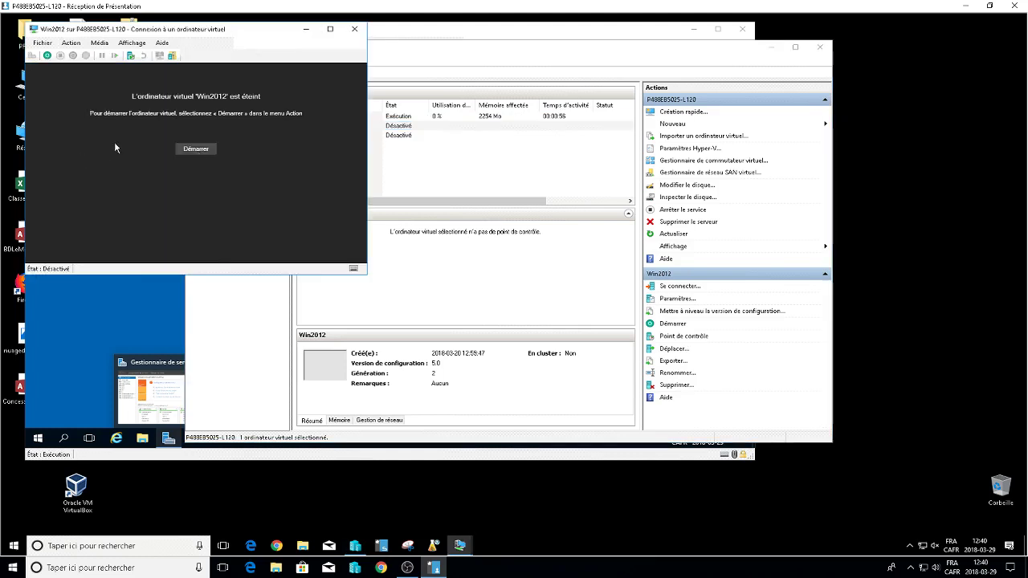
click(207, 148)
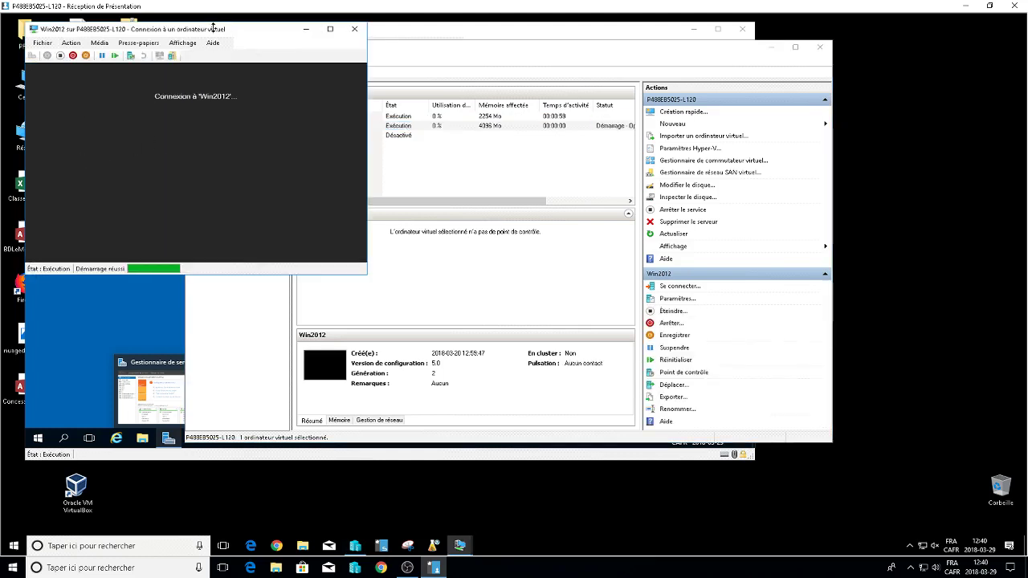
drag(210, 28, 806, 66)
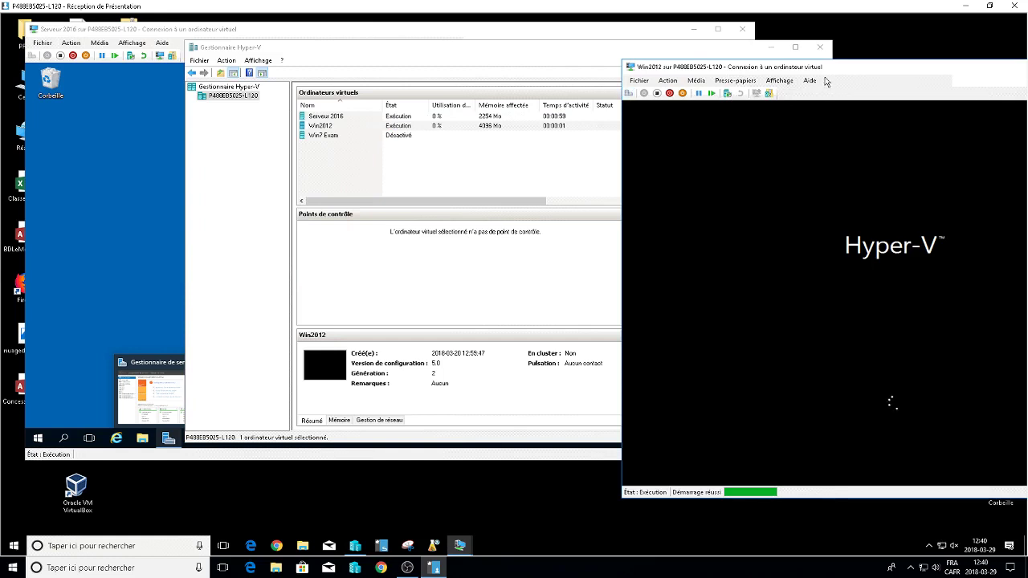
click(773, 50)
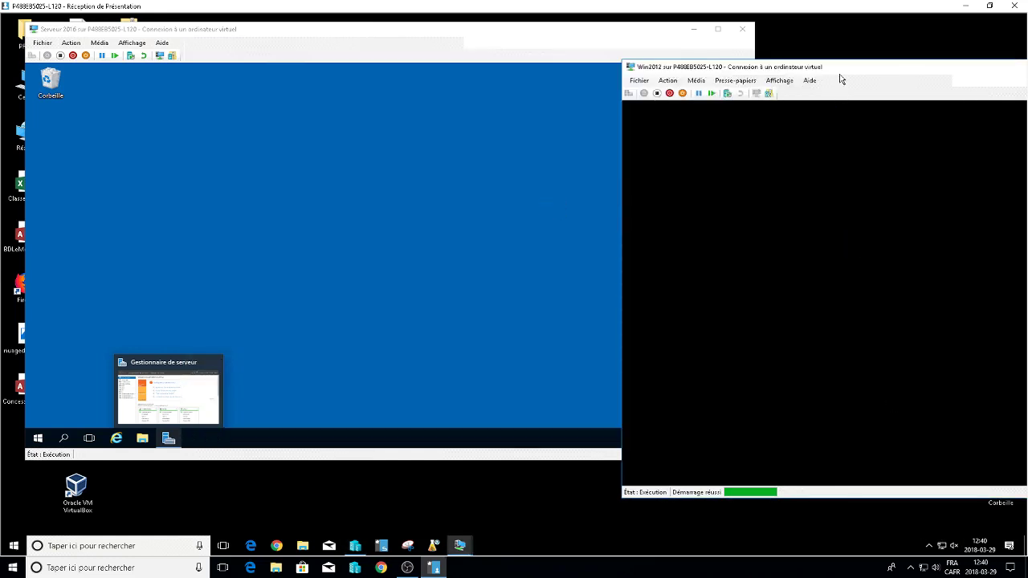
drag(838, 72, 473, 61)
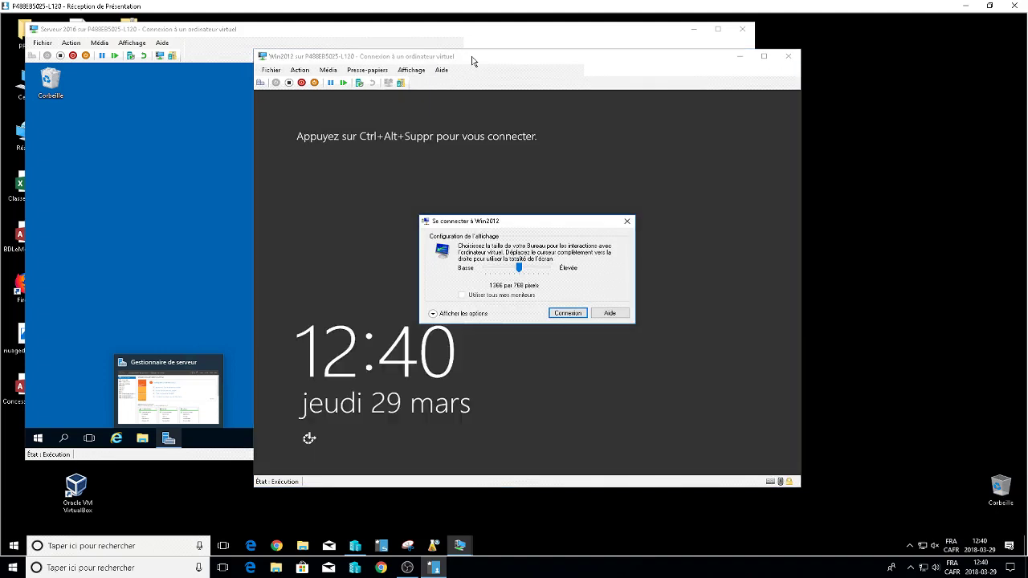
click(555, 313)
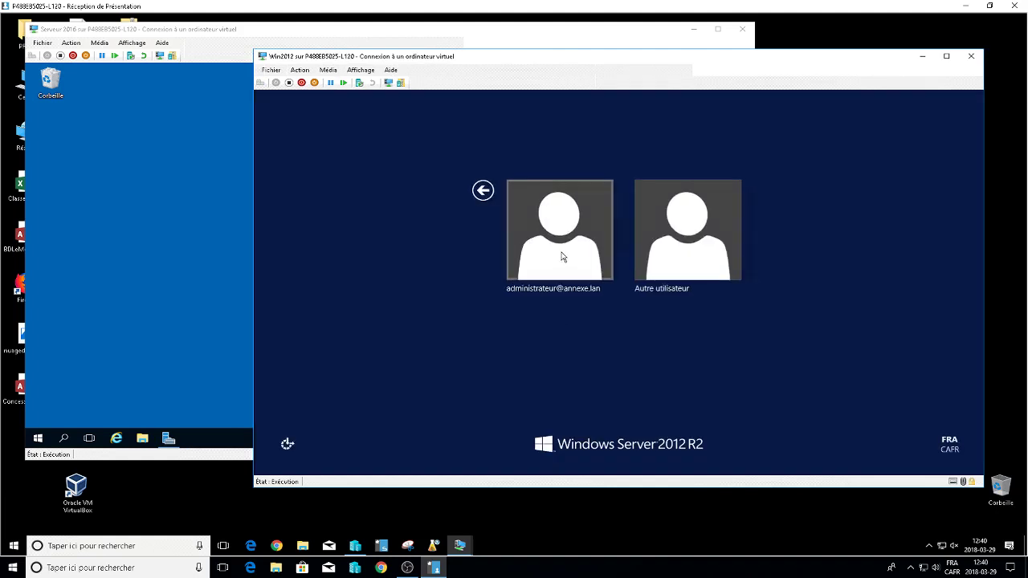
Sign in to Win2012 as the domain administrator with the account password.
click(562, 256)
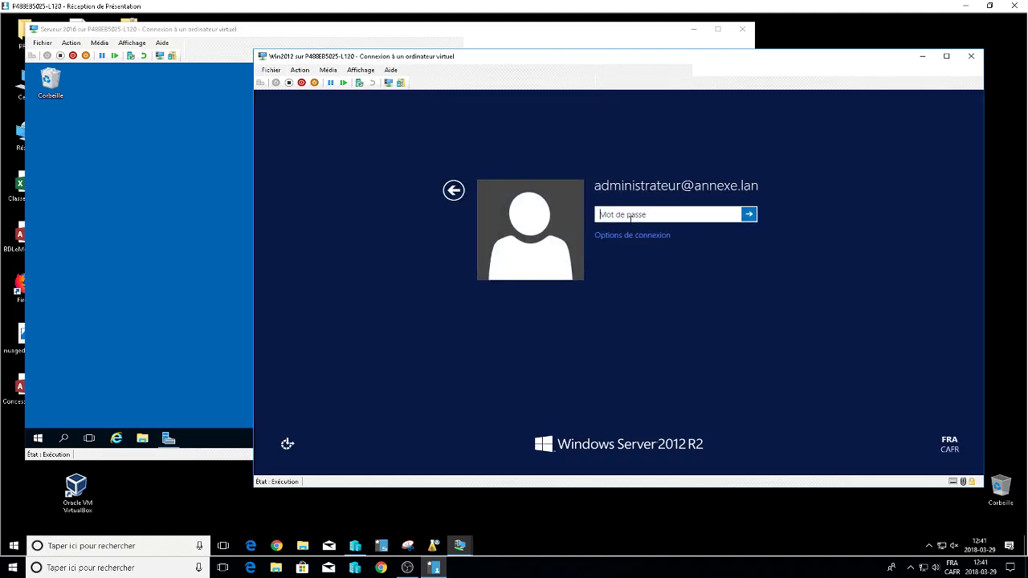
text(********)
key(Return)
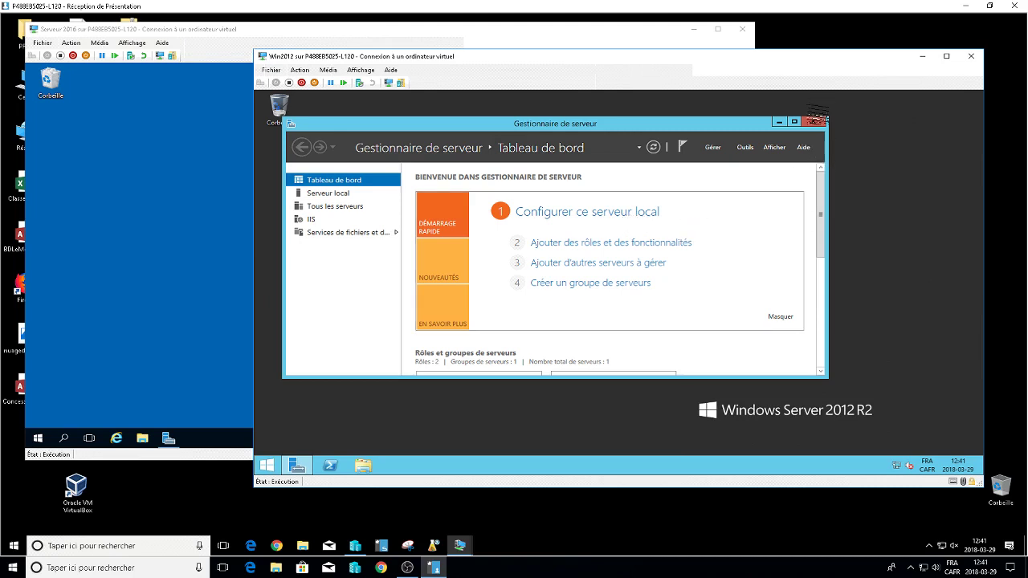
Close Server Manager and browse File Explorer to the Share (D:) drive's Base folder.
click(813, 121)
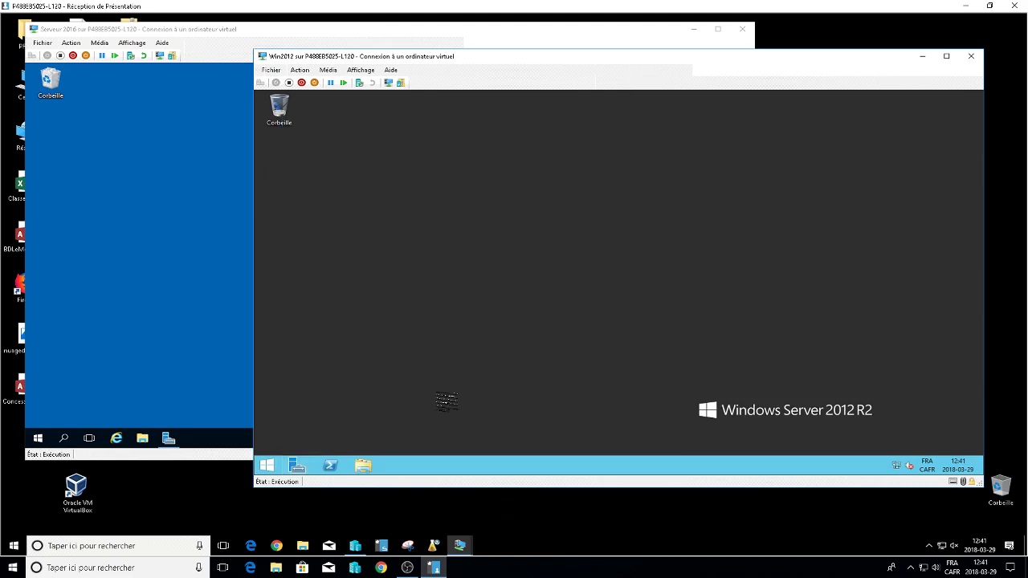
click(358, 469)
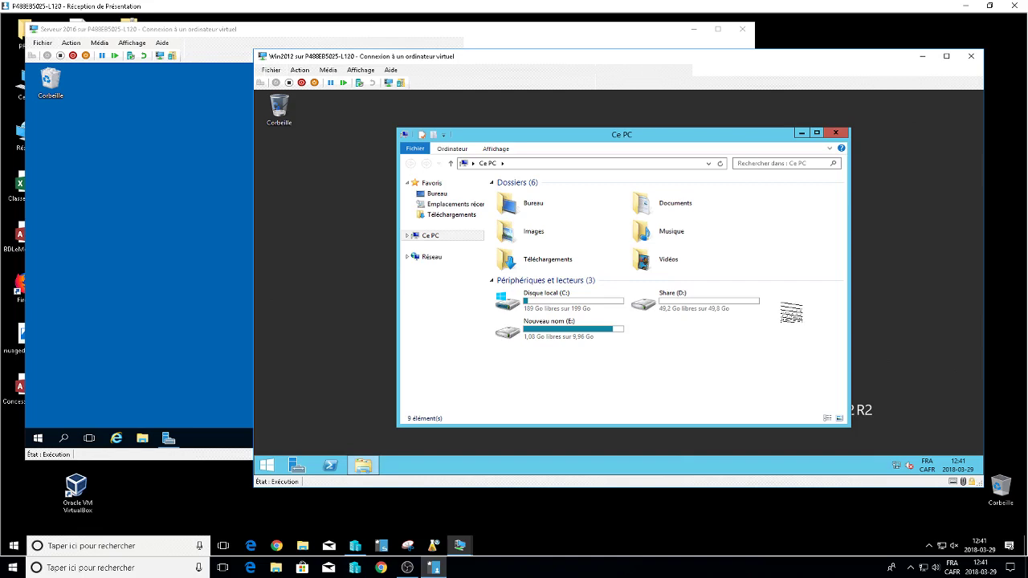
double_click(699, 303)
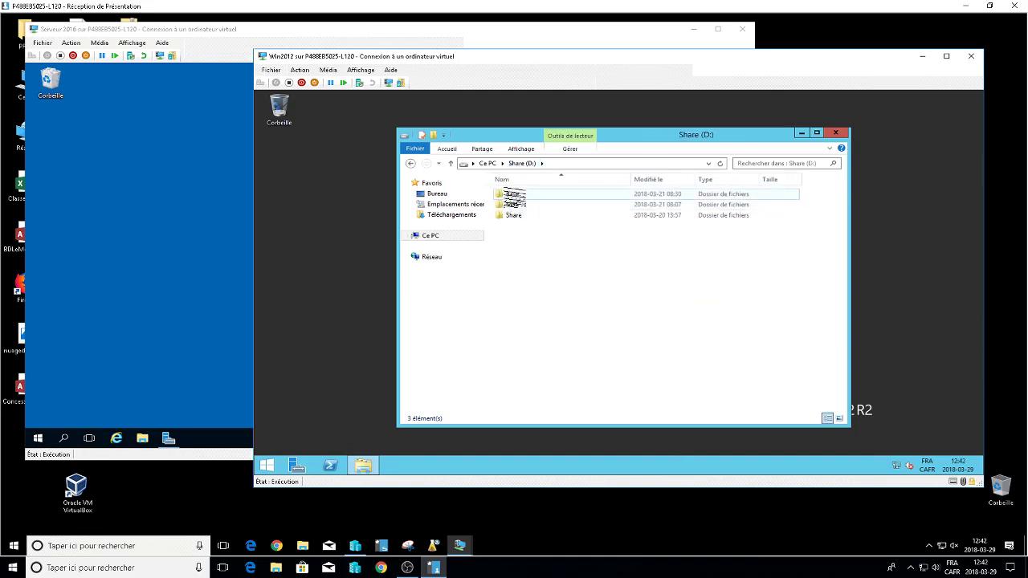
click(516, 196)
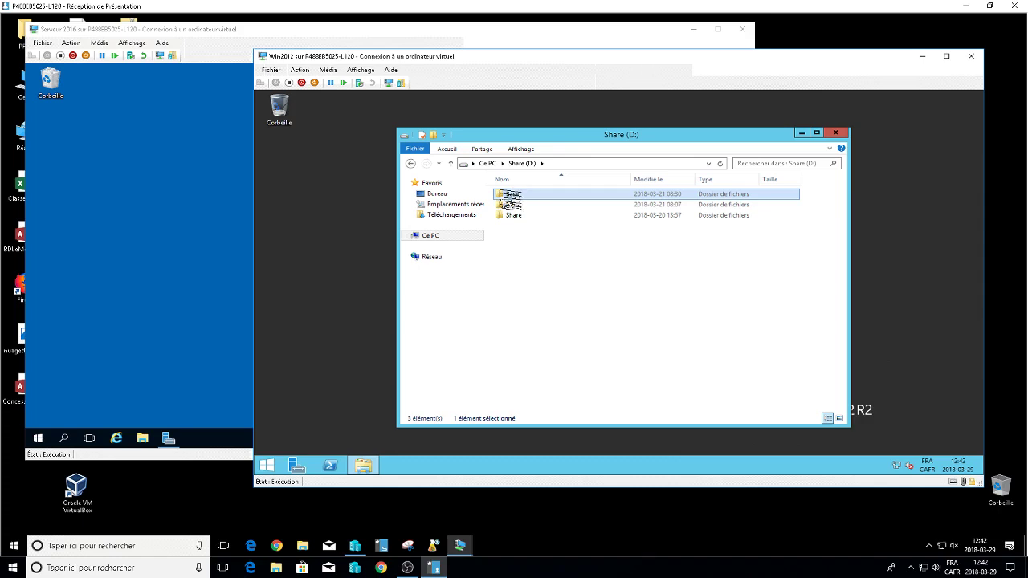
Open the Base folder's Properties and its advanced sharing settings.
right_click(512, 196)
click(542, 344)
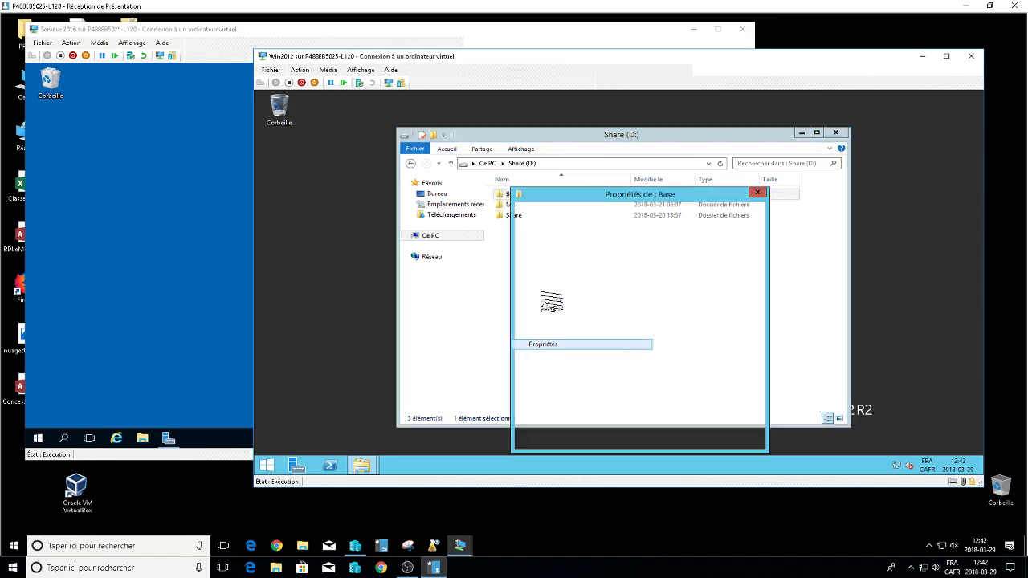
click(558, 212)
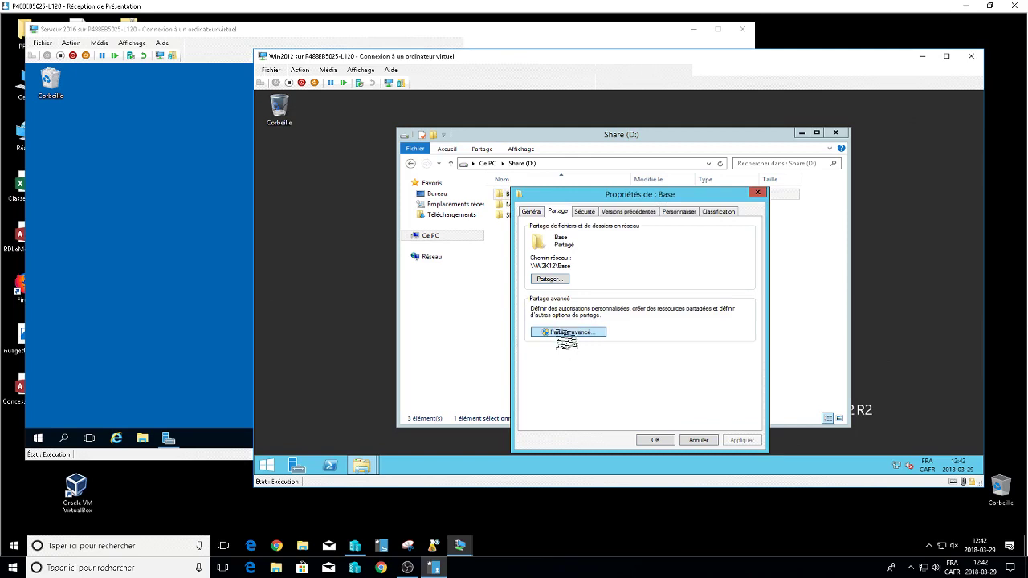
click(568, 331)
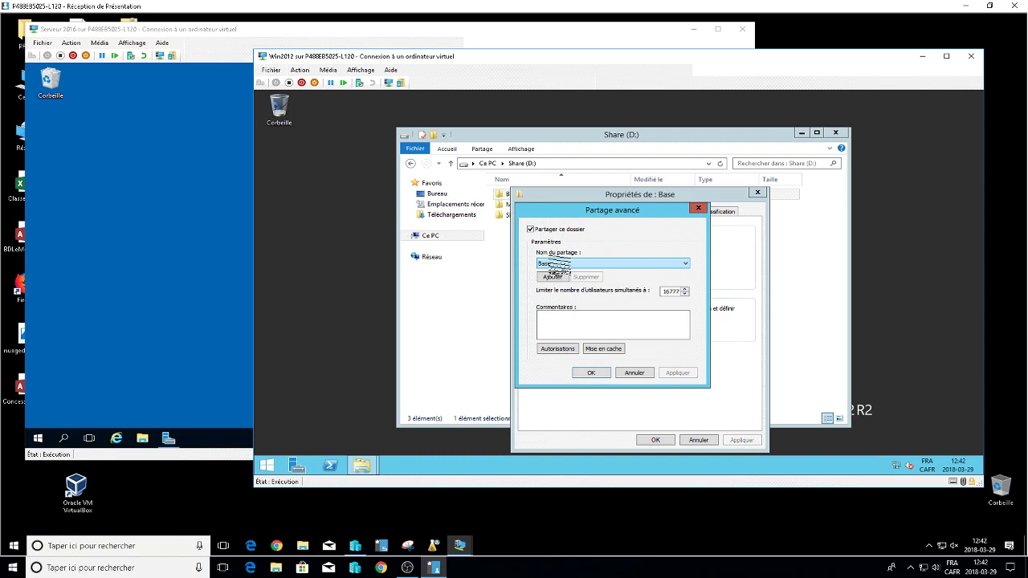
Open the Base share's permissions and inspect the Admins du domaine entry.
click(557, 348)
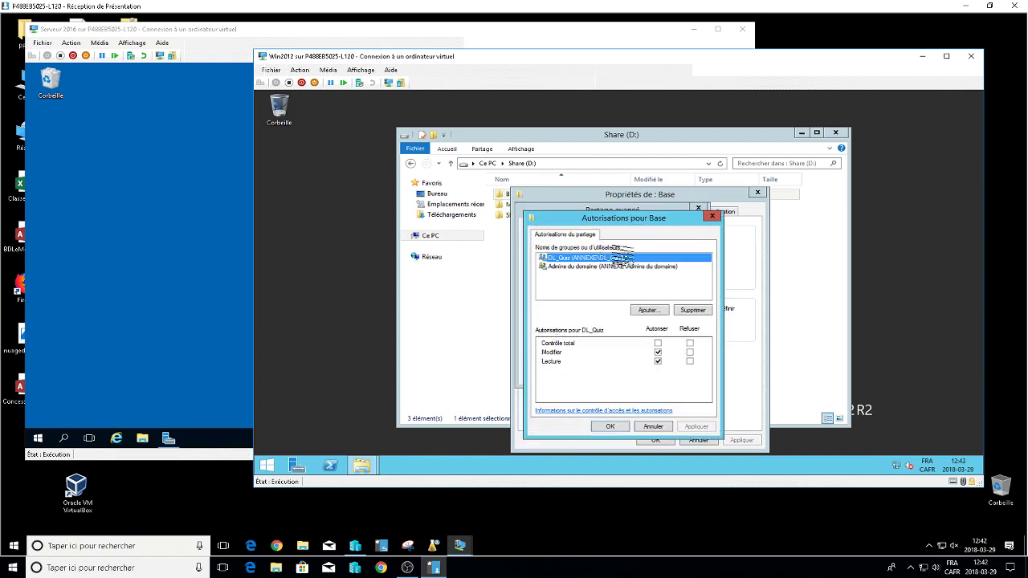
click(578, 267)
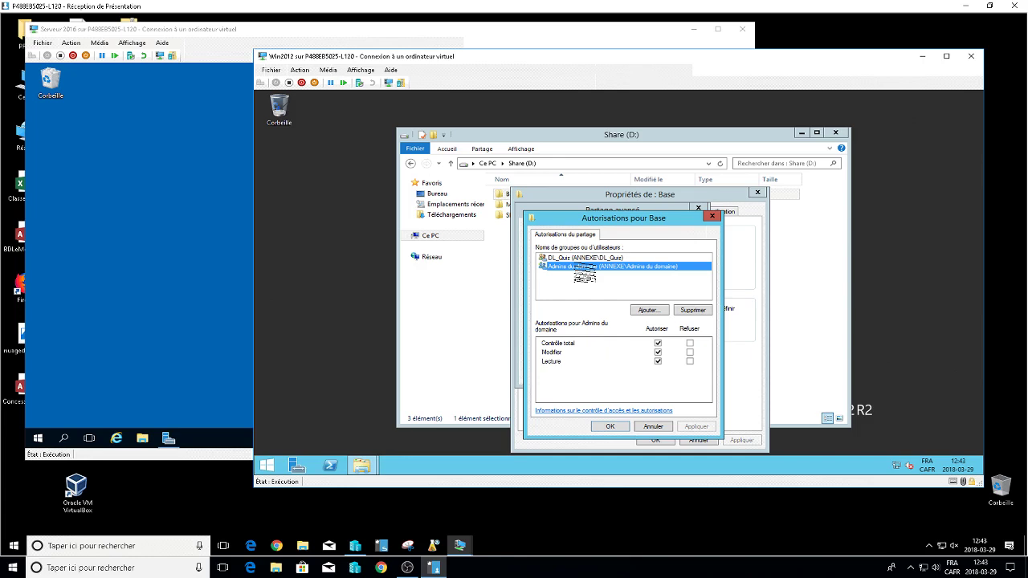
click(648, 309)
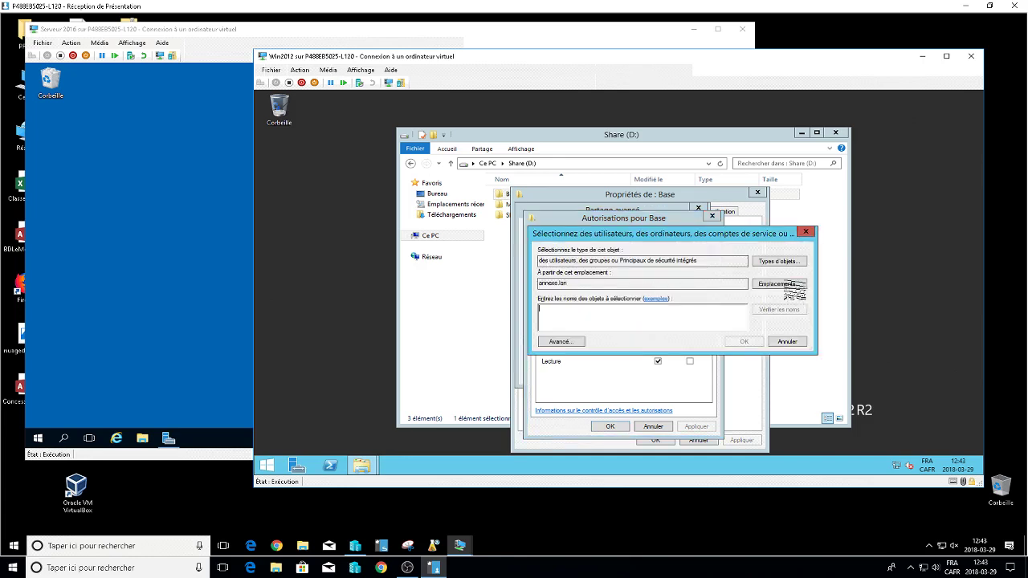
click(778, 284)
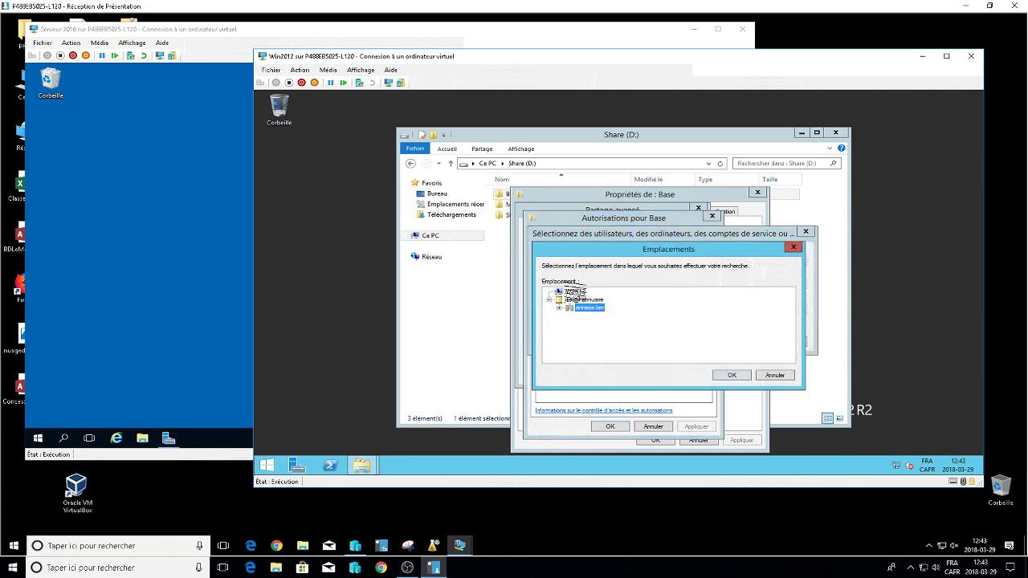
click(731, 375)
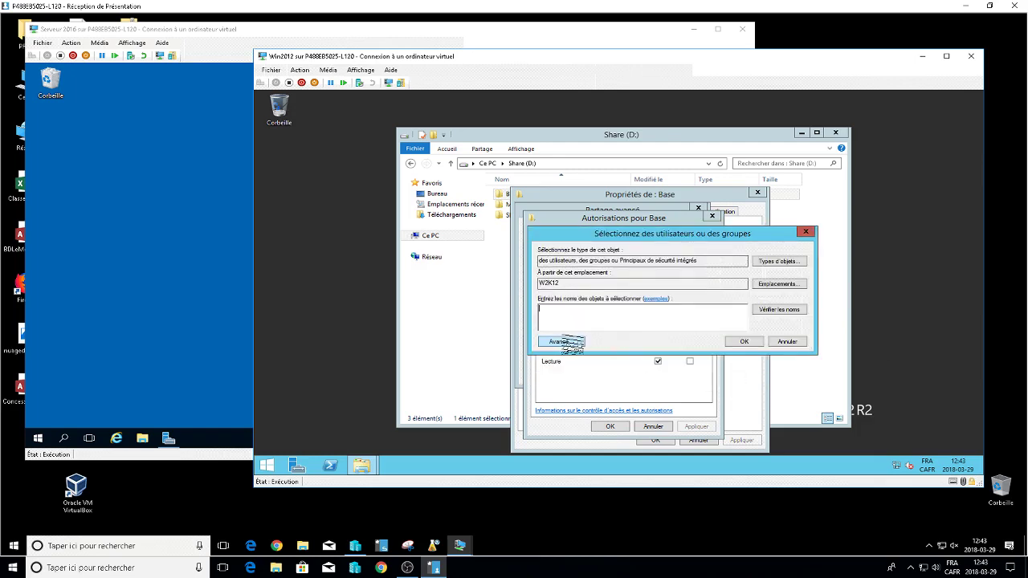
click(571, 344)
click(782, 263)
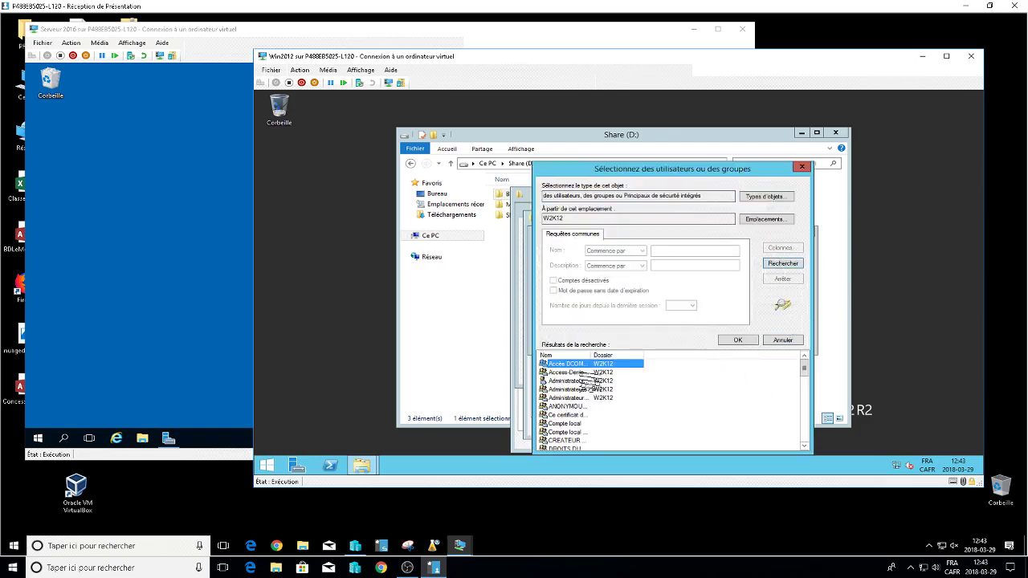
drag(586, 353, 641, 353)
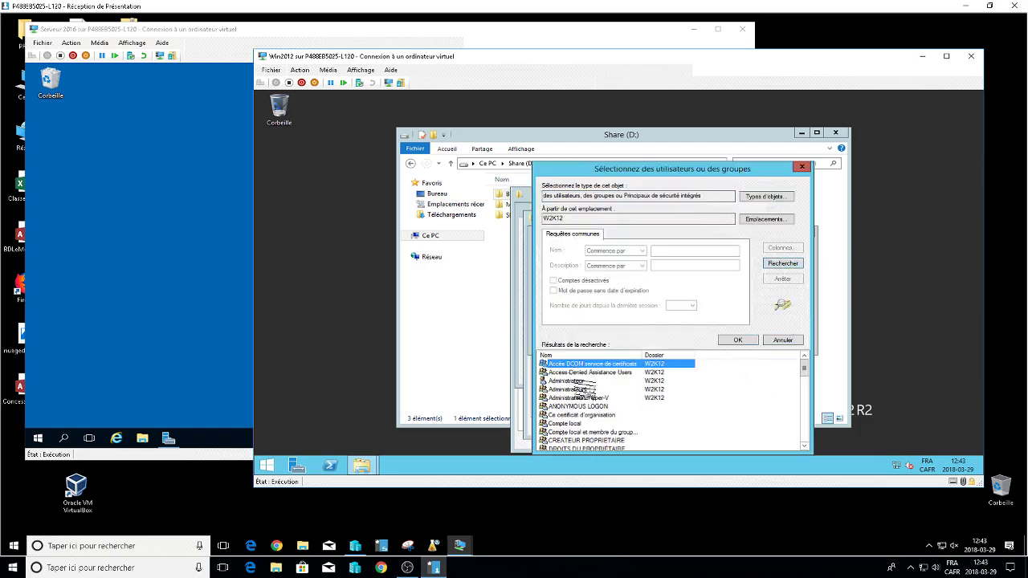
click(576, 390)
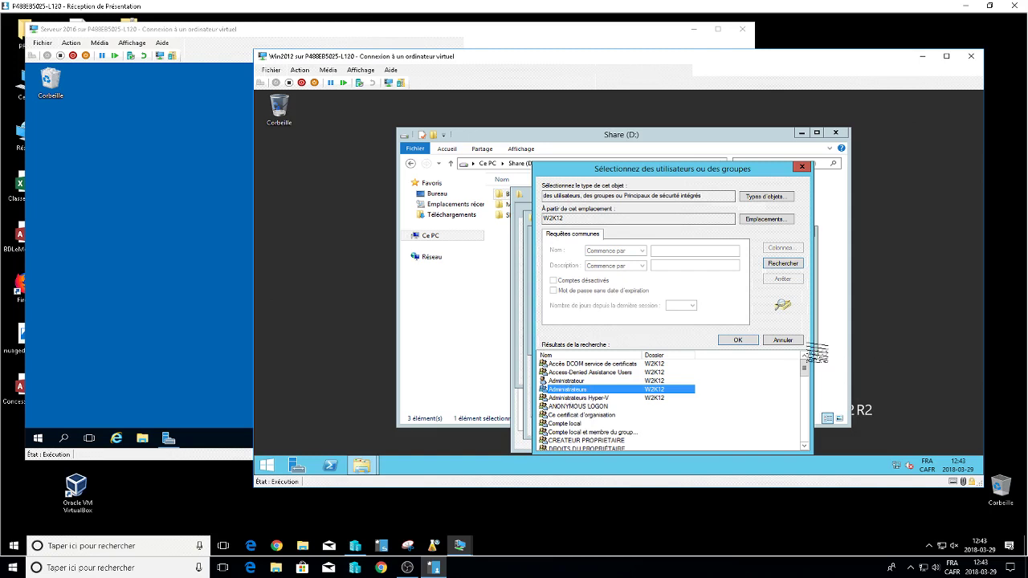
click(788, 341)
click(787, 341)
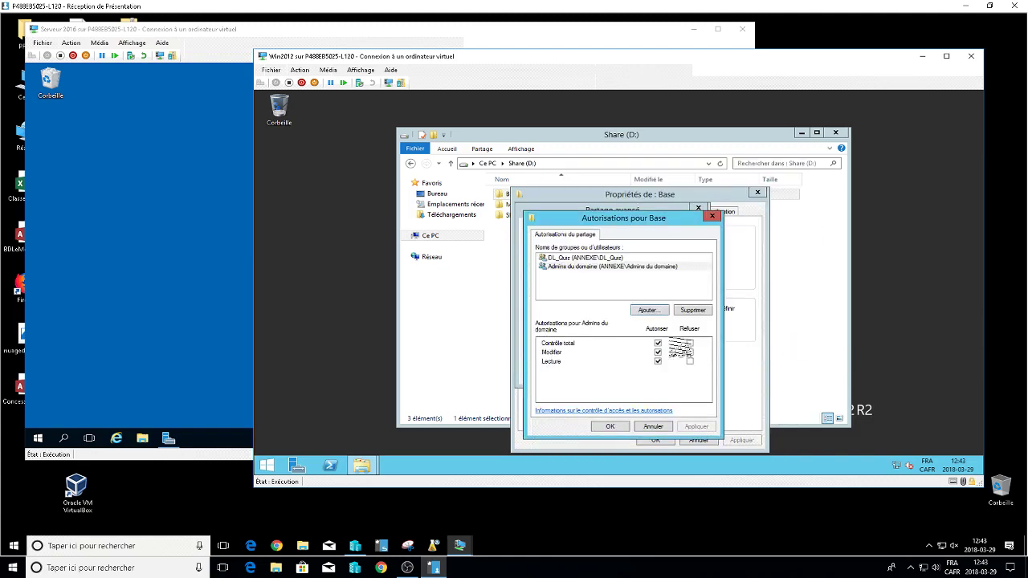
click(572, 267)
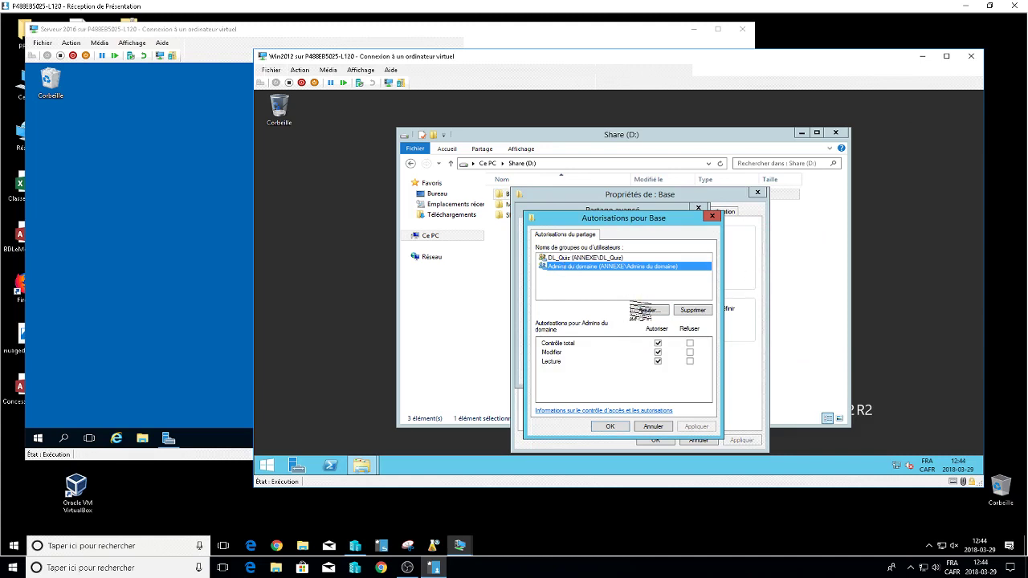
click(647, 310)
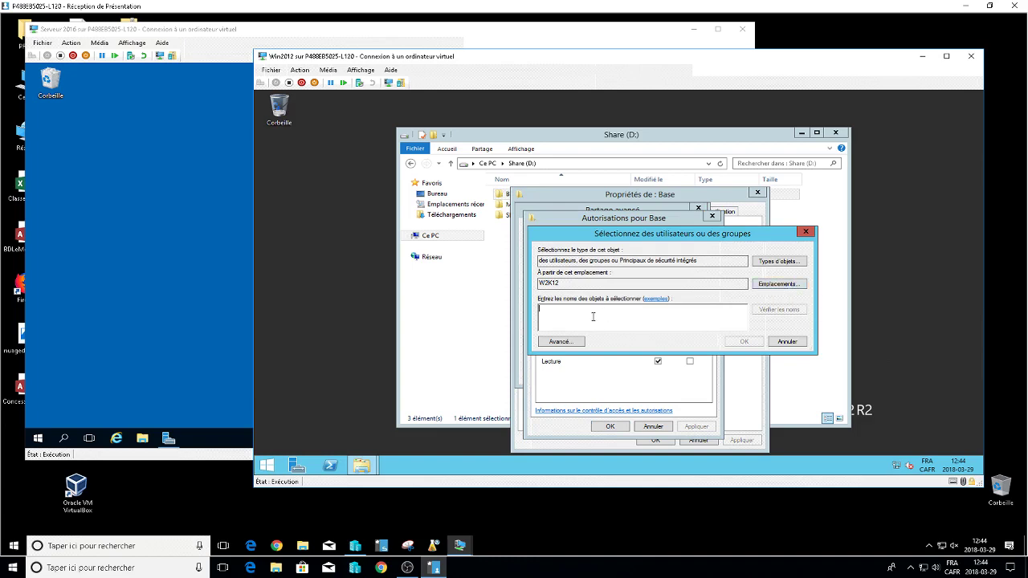
text(admin)
key(Return)
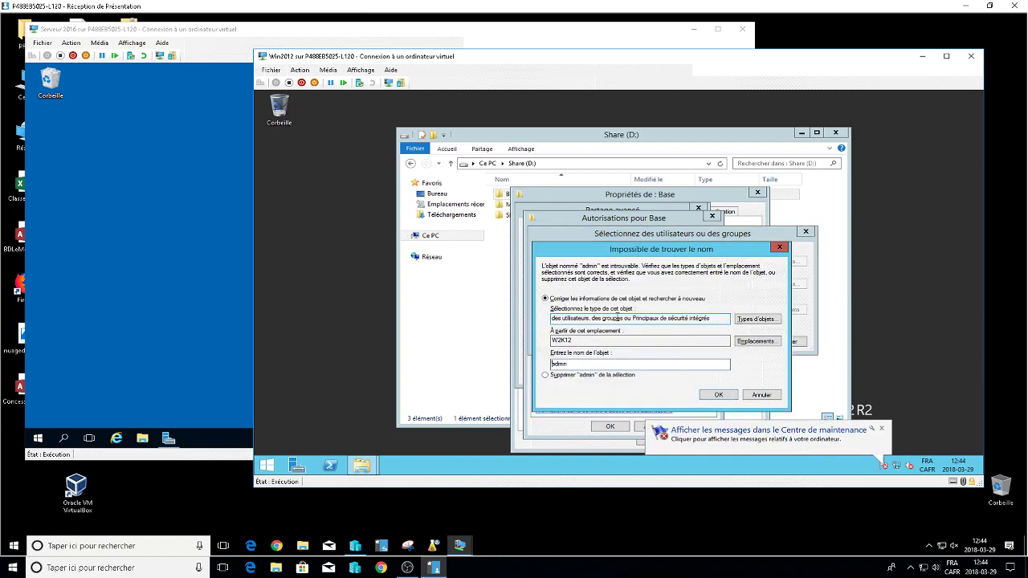
click(760, 394)
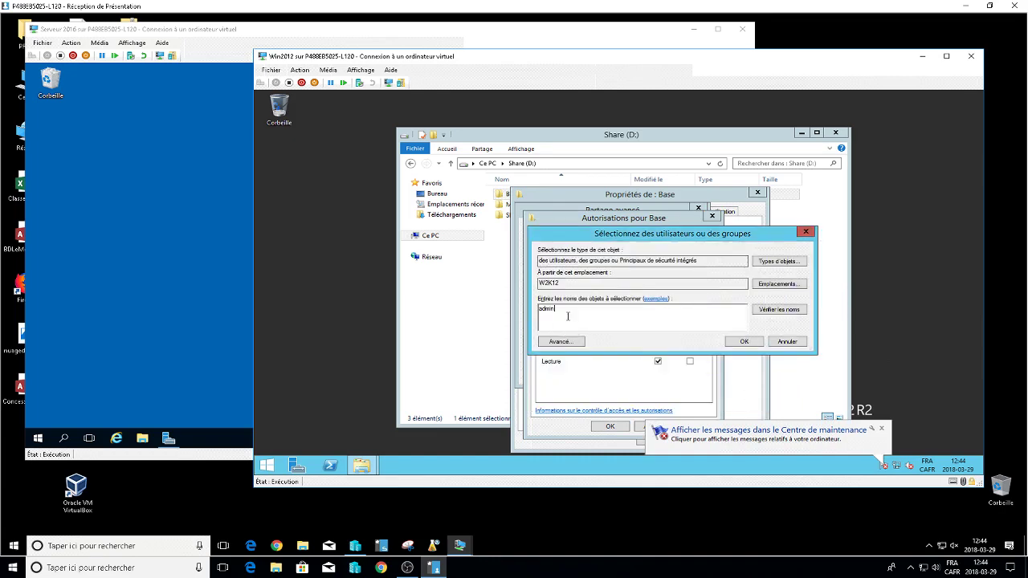
key(BackSpace)
key(BackSpace)
click(553, 341)
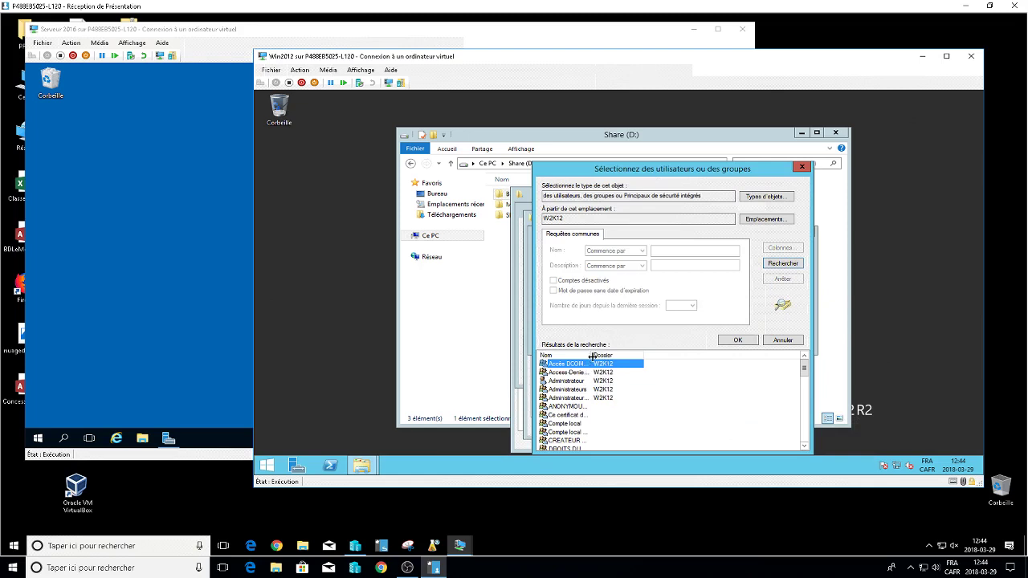
drag(670, 356, 671, 355)
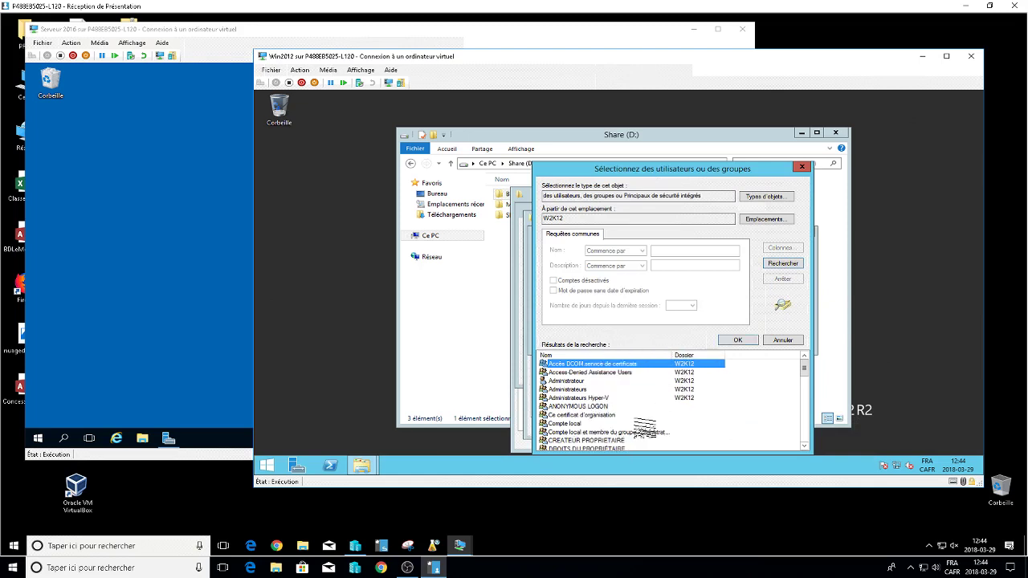
scroll(647, 428, down, 3)
scroll(647, 428, up, 3)
click(791, 339)
click(783, 342)
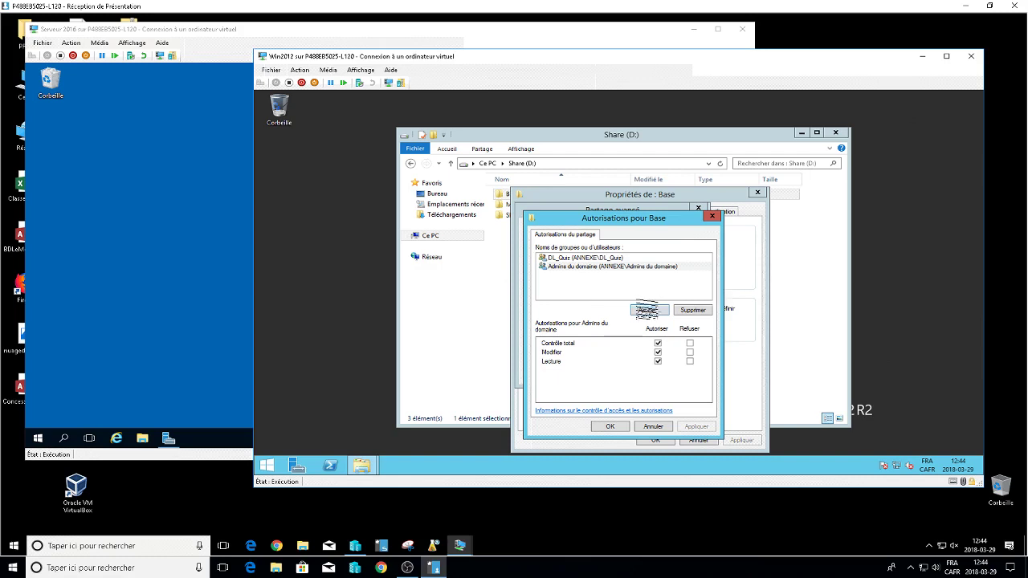
Add Admins du domaine to the Base share permissions, searching the entire directory for 'admin'.
click(648, 310)
click(777, 283)
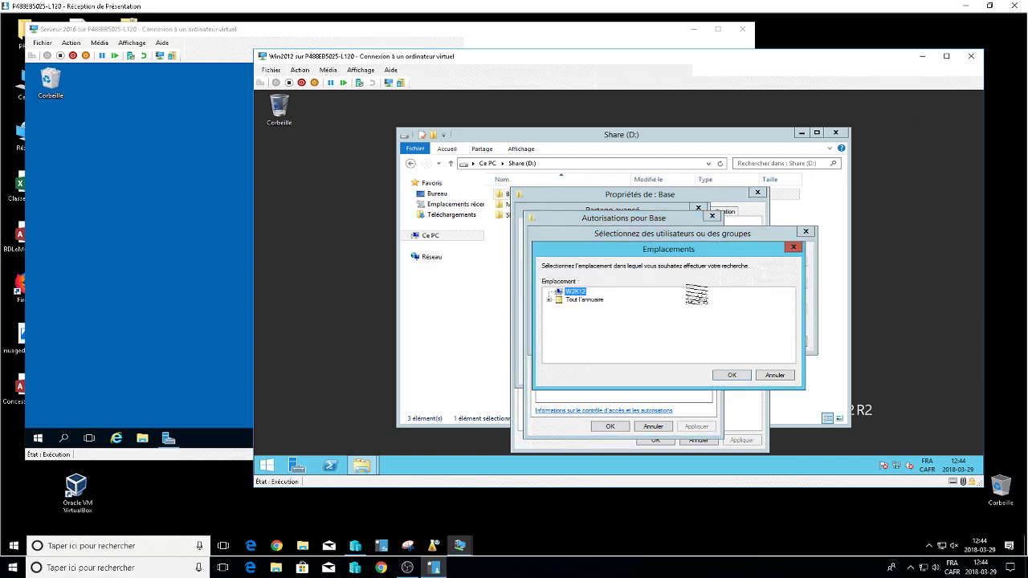
click(583, 299)
click(731, 375)
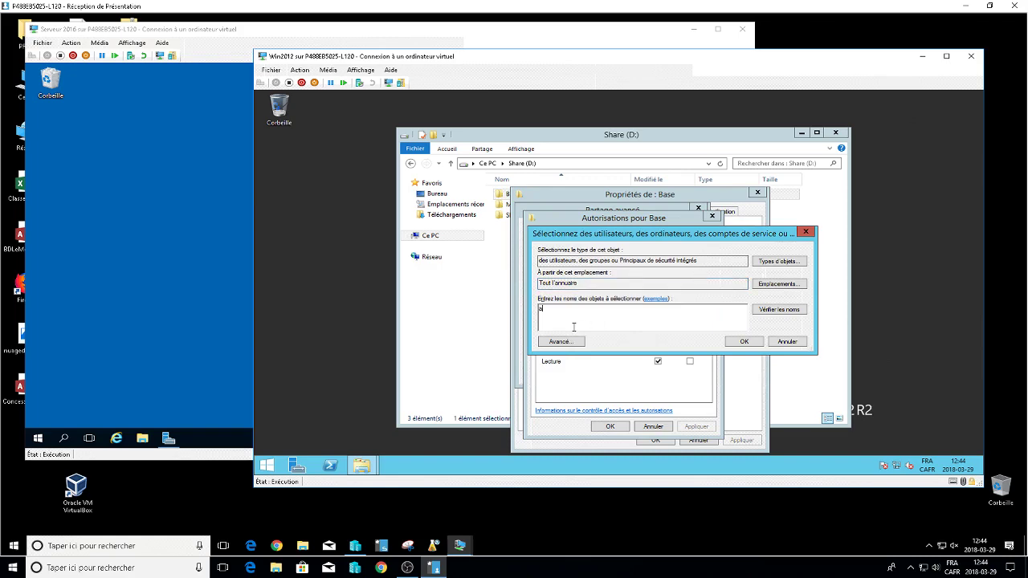
text(dmin)
key(Return)
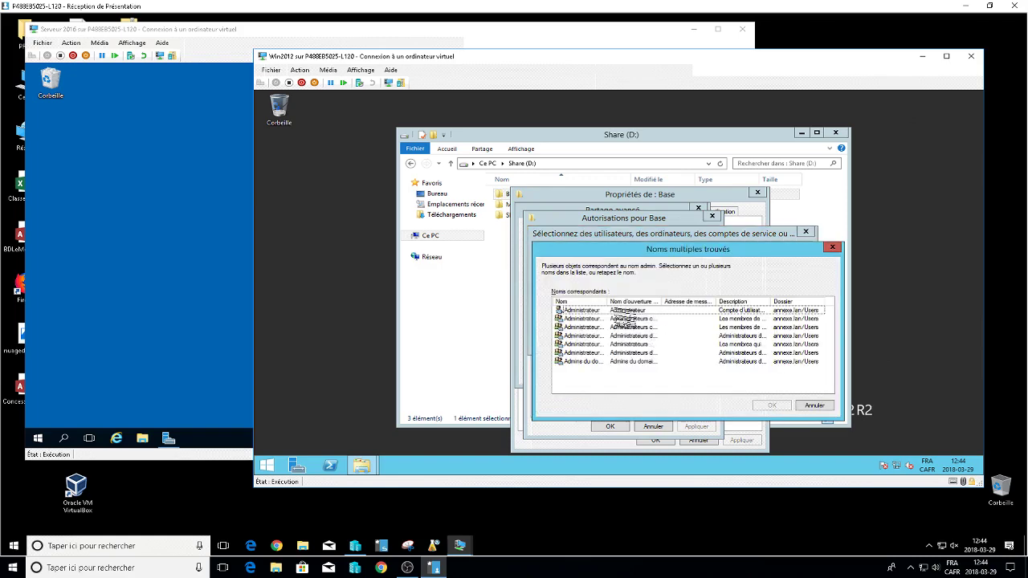
double_click(608, 301)
click(612, 361)
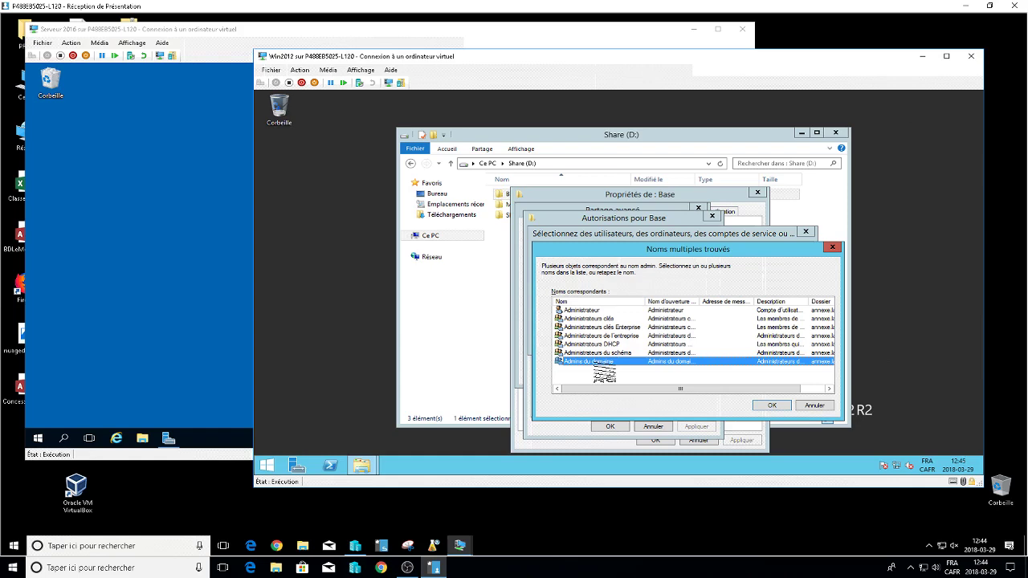
click(770, 405)
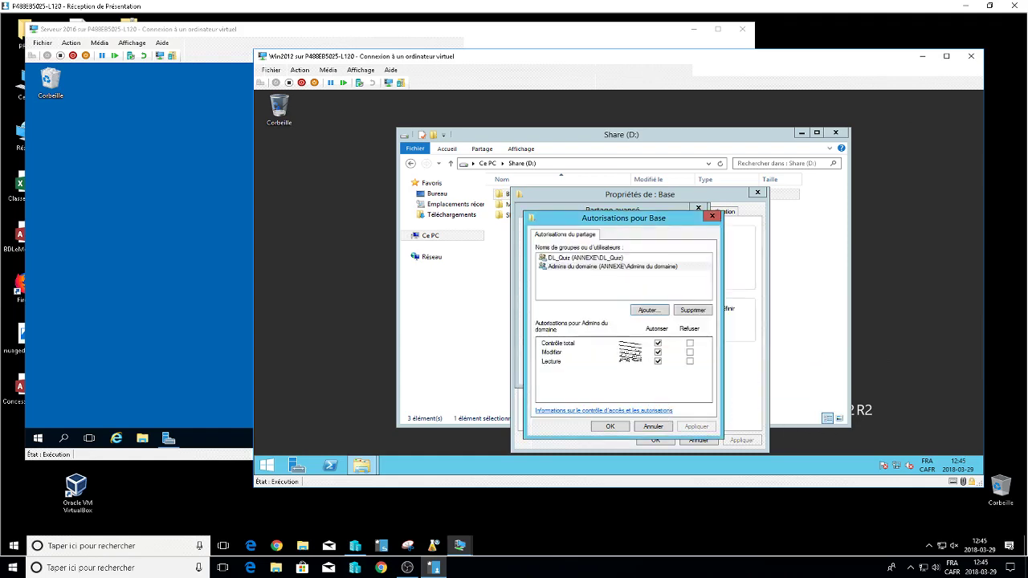
Check the Base share permissions and save them: DL_Quiz Modify and Read, Admins du domaine Full Control.
click(606, 257)
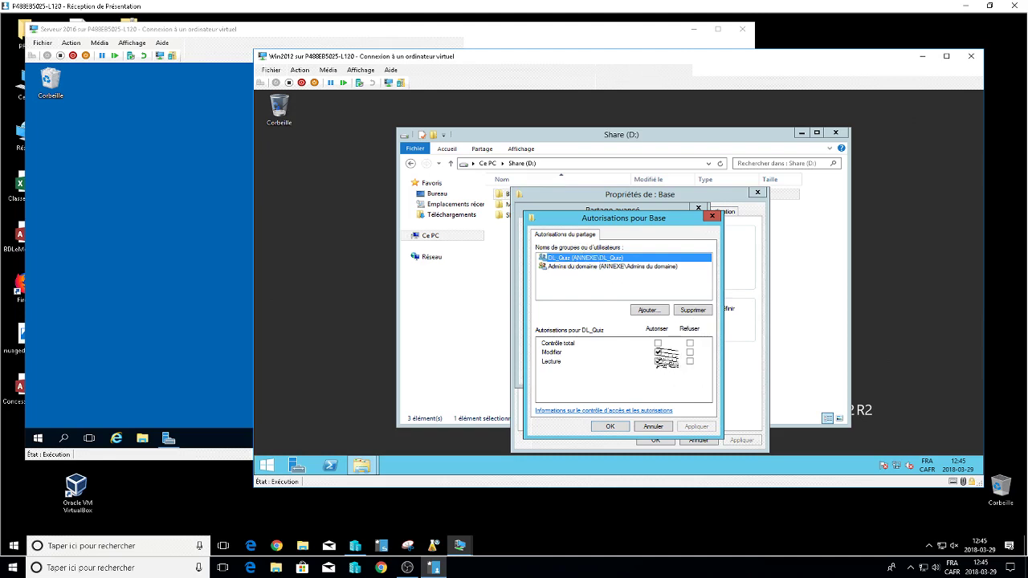
click(566, 266)
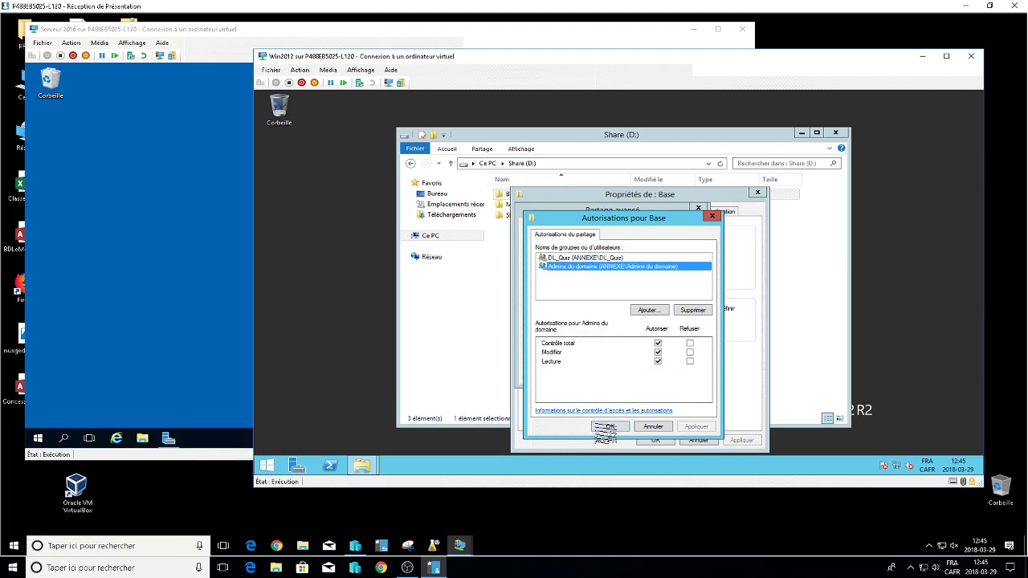
click(607, 427)
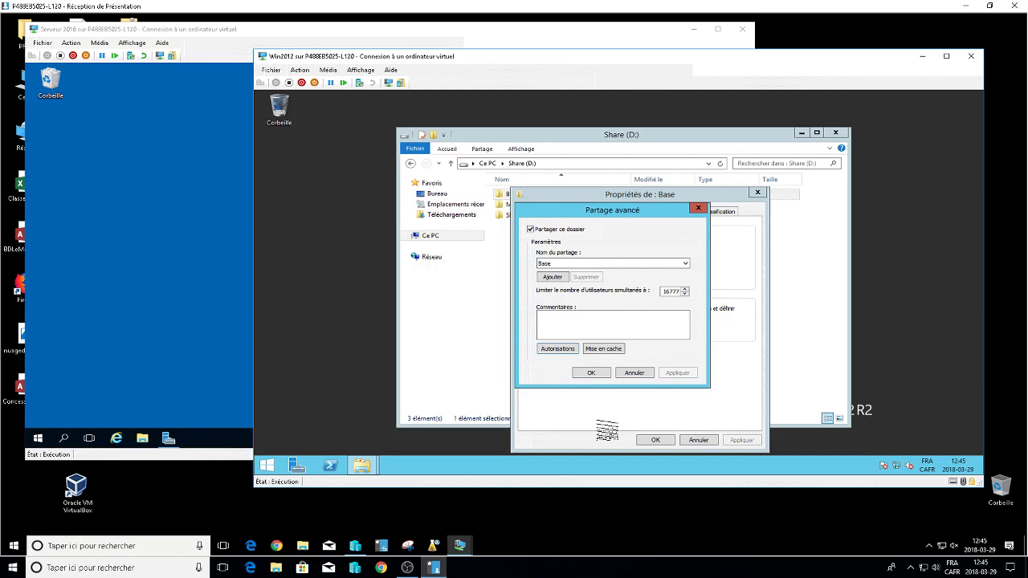
Confirm Partage avancé and open Base's advanced security settings from the Sécurité tab.
click(590, 373)
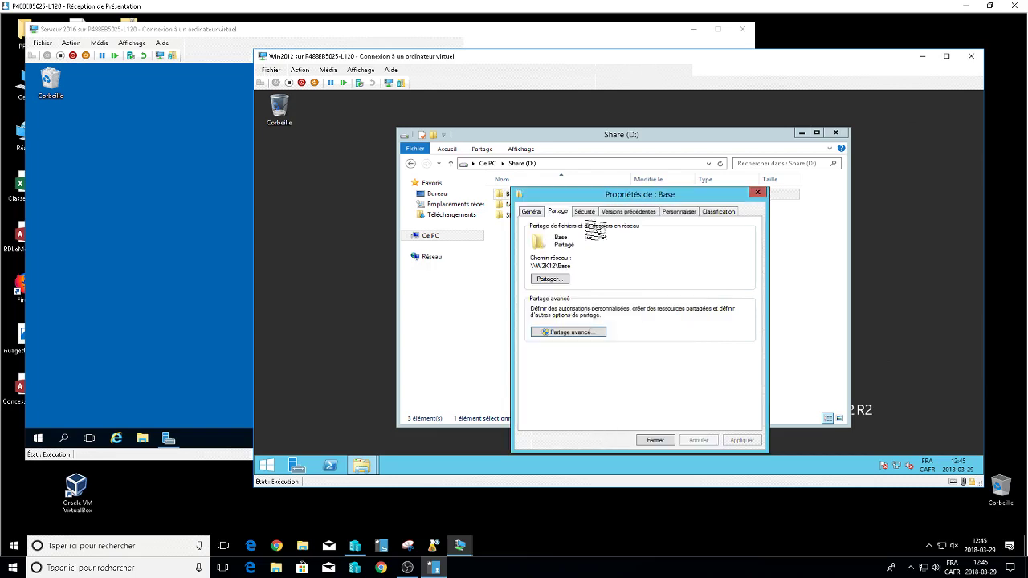
click(585, 212)
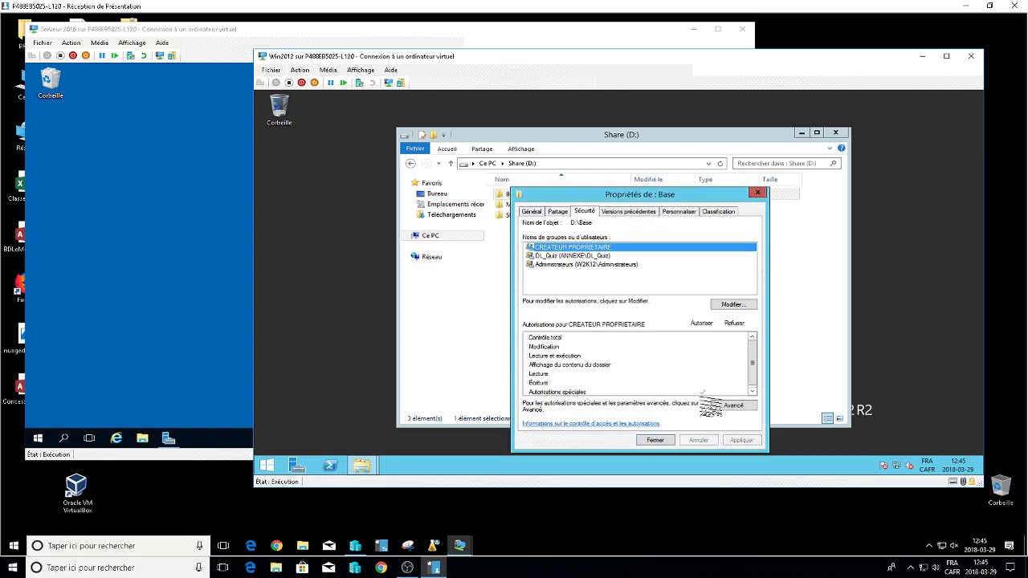
click(734, 407)
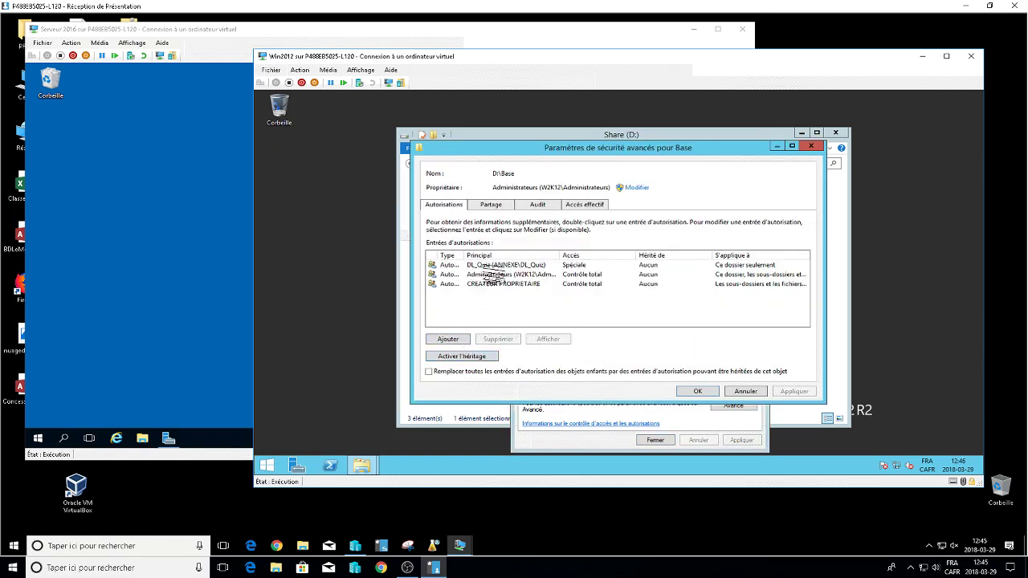
Widen the columns and inspect the Administrateurs and CREATEUR PROPRIETAIRE Contrôle total entries.
drag(464, 257, 510, 257)
drag(616, 257, 669, 257)
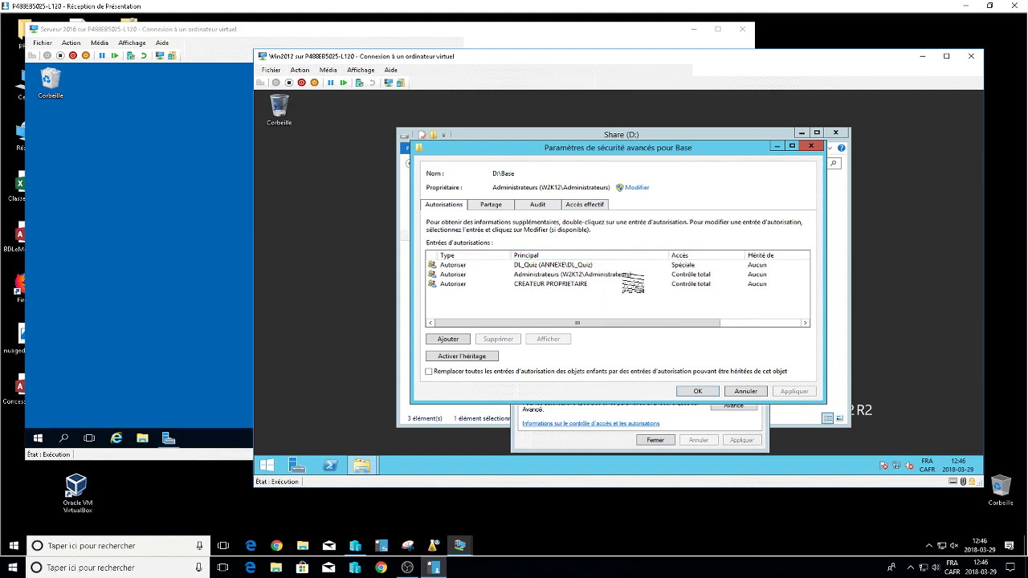
click(598, 274)
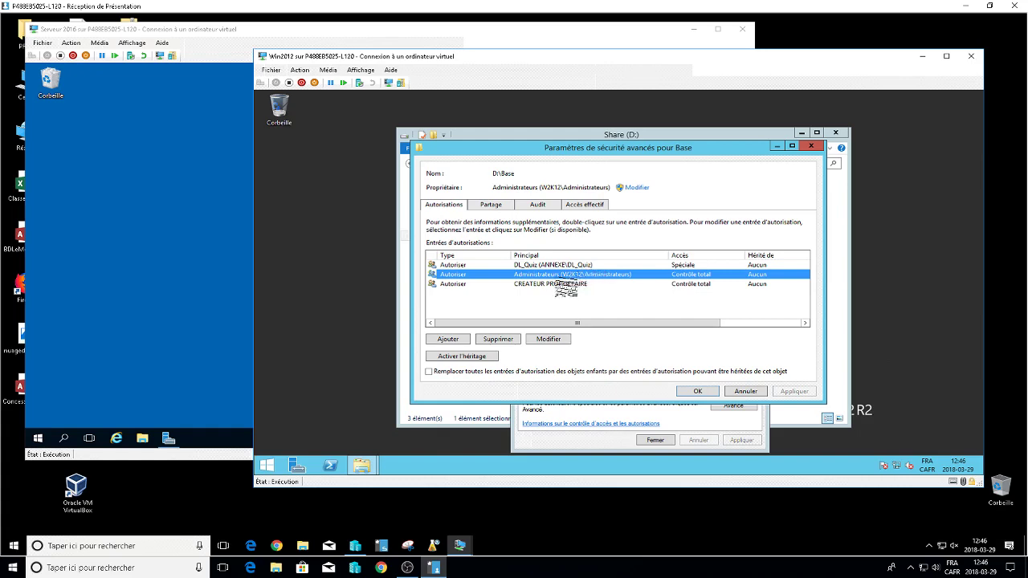
click(566, 285)
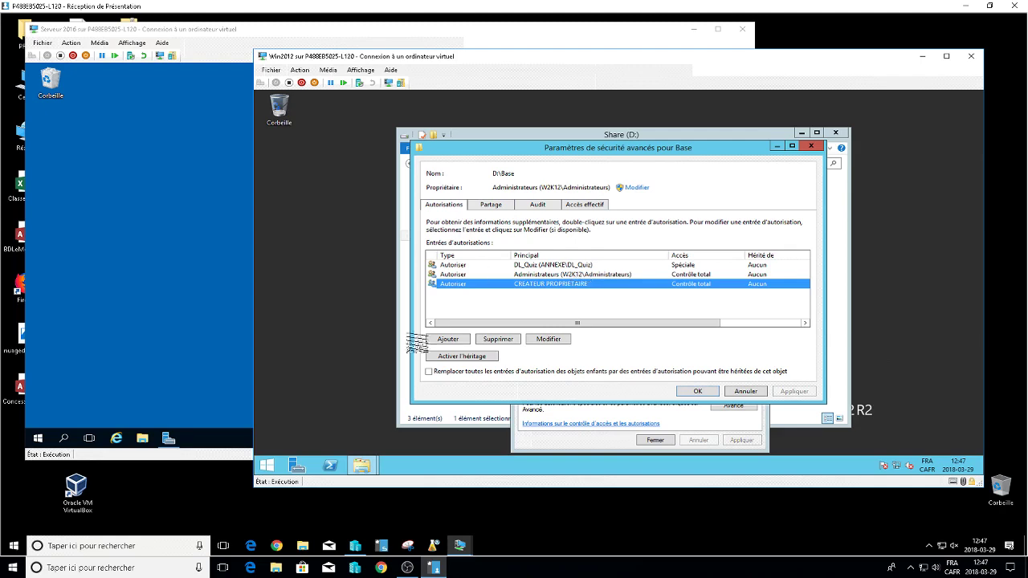
click(414, 570)
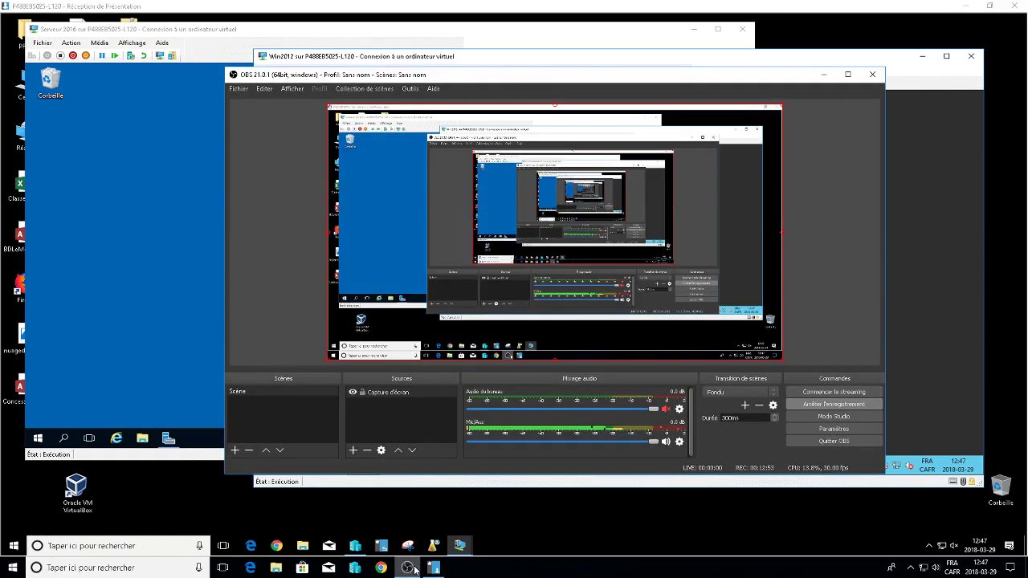
click(415, 570)
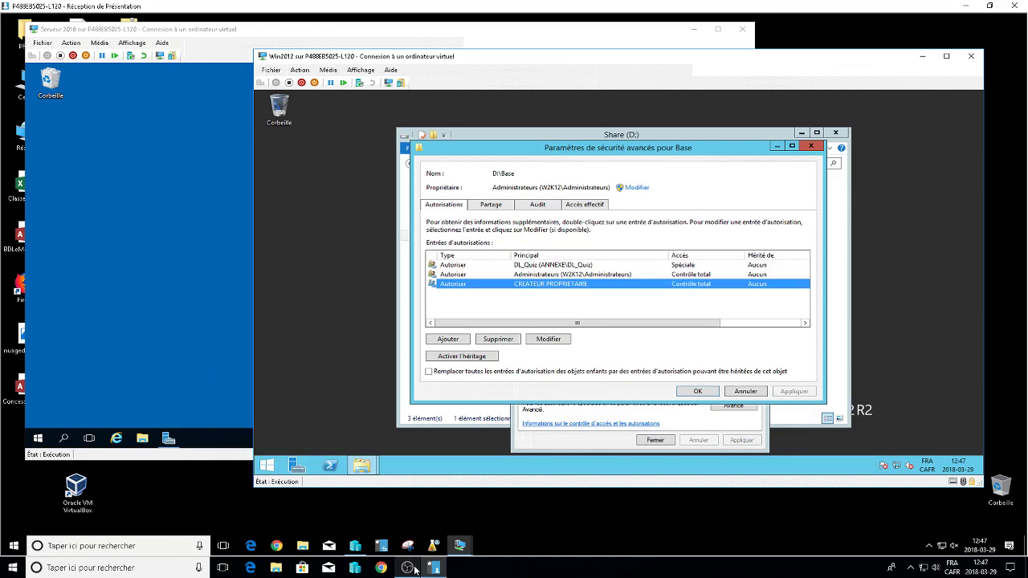
key(Up)
key(Up)
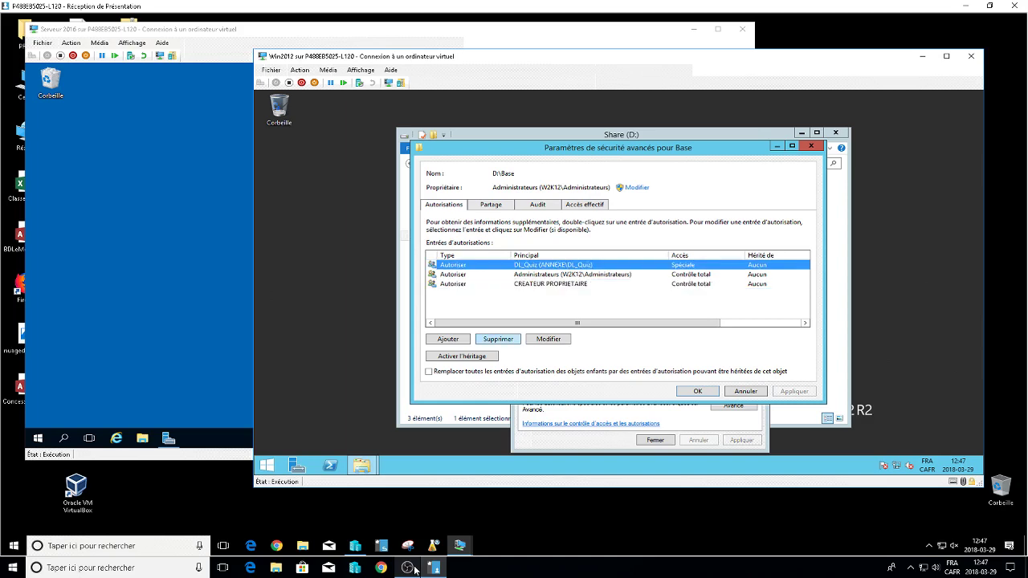
key(Return)
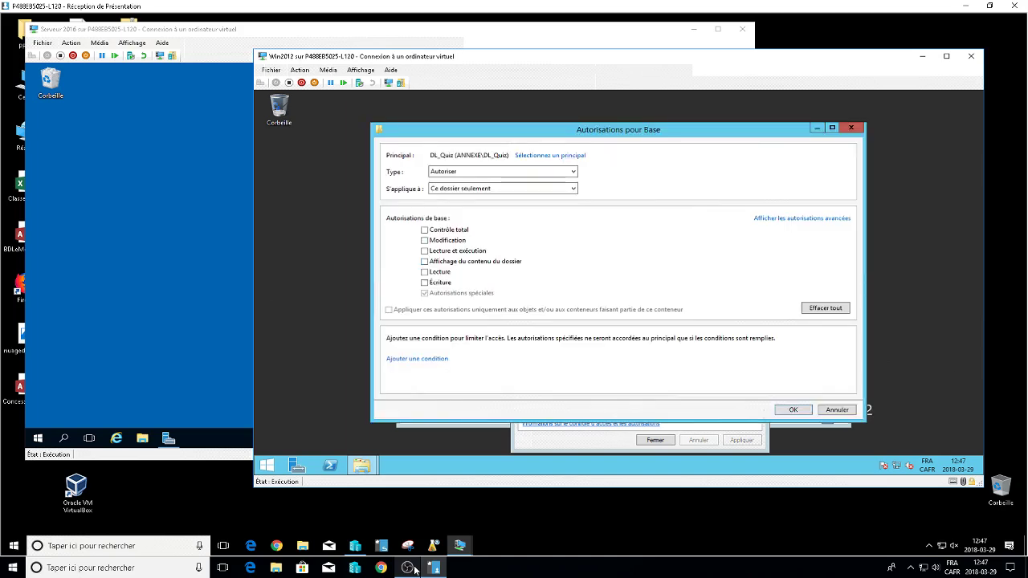
key(Return)
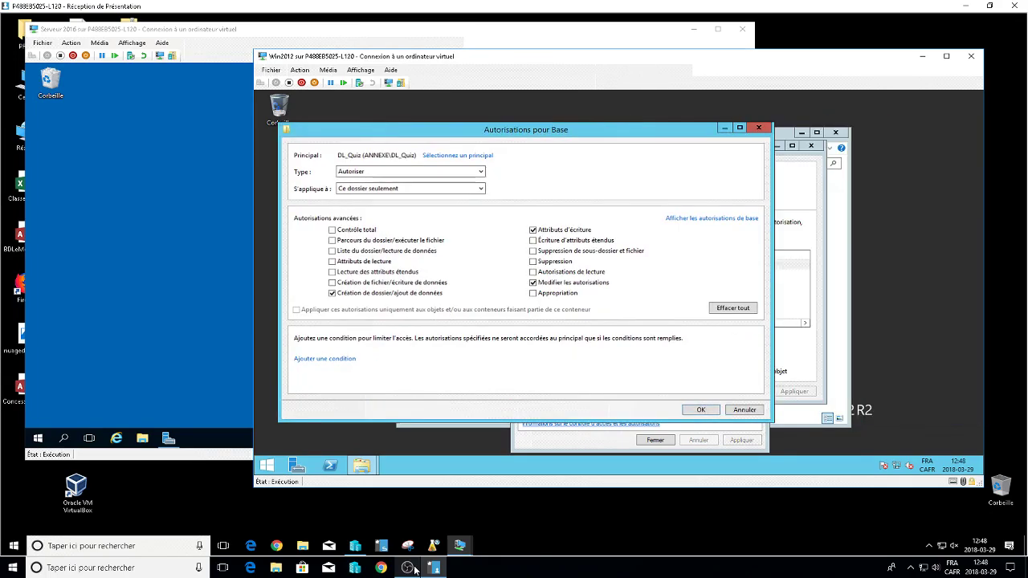
key(Return)
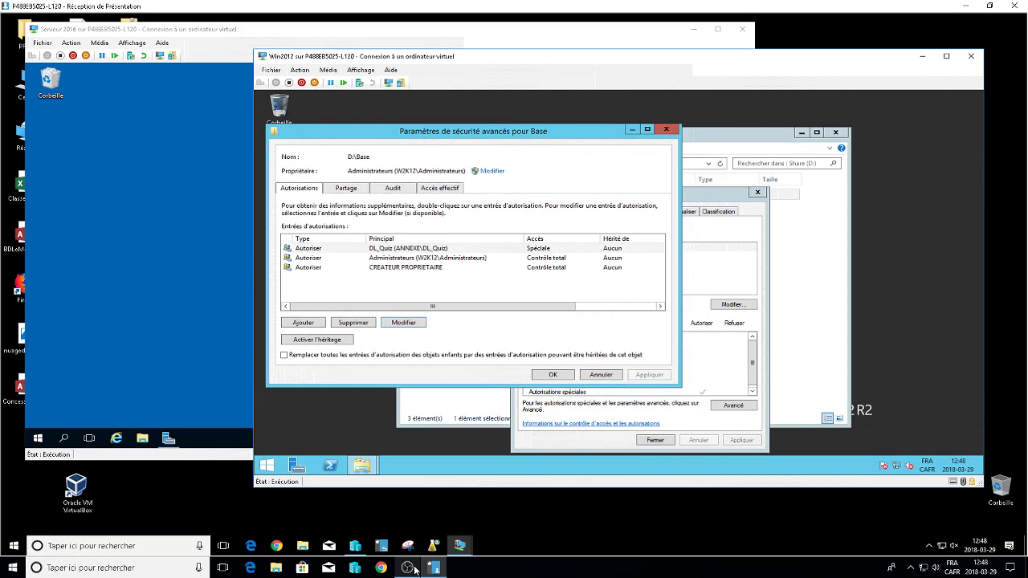
Reopen the DL_Quiz permission entry to review its advanced permissions, then close it.
key(Down)
key(Return)
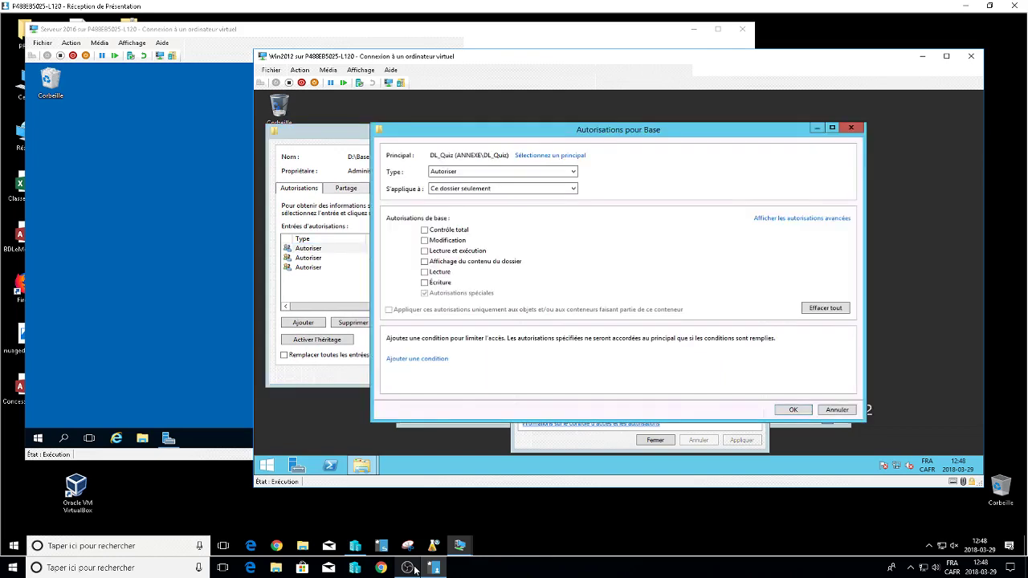
key(Return)
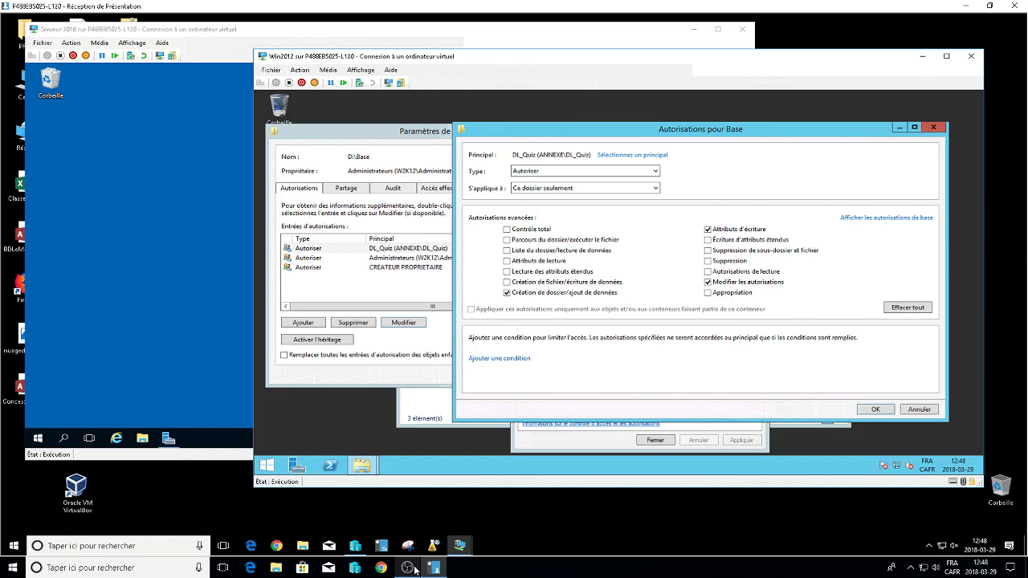
key(Return)
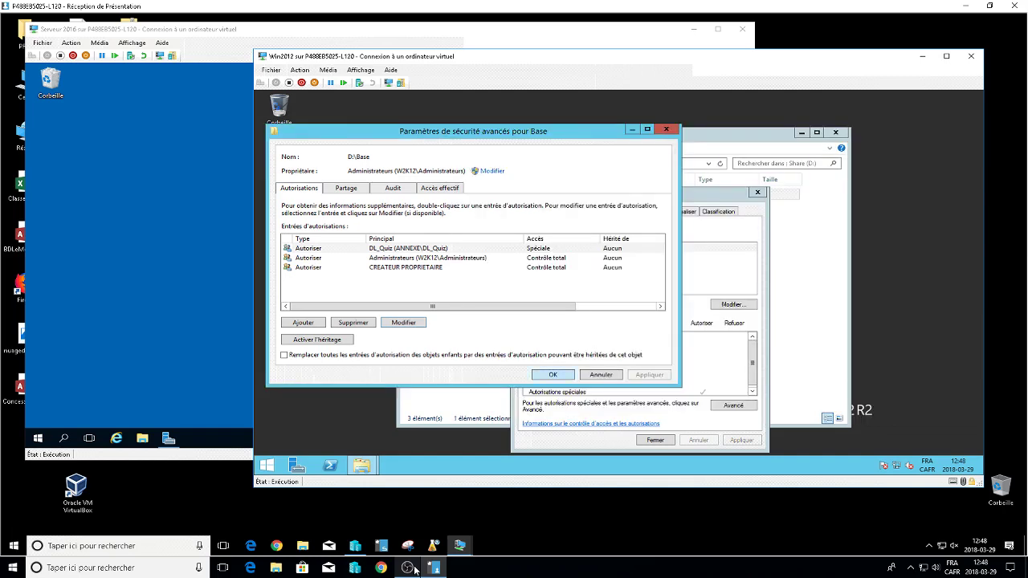
Close Base's security and properties dialogs and the Share (D:) window, then switch to Server 2016.
key(Return)
key(Return)
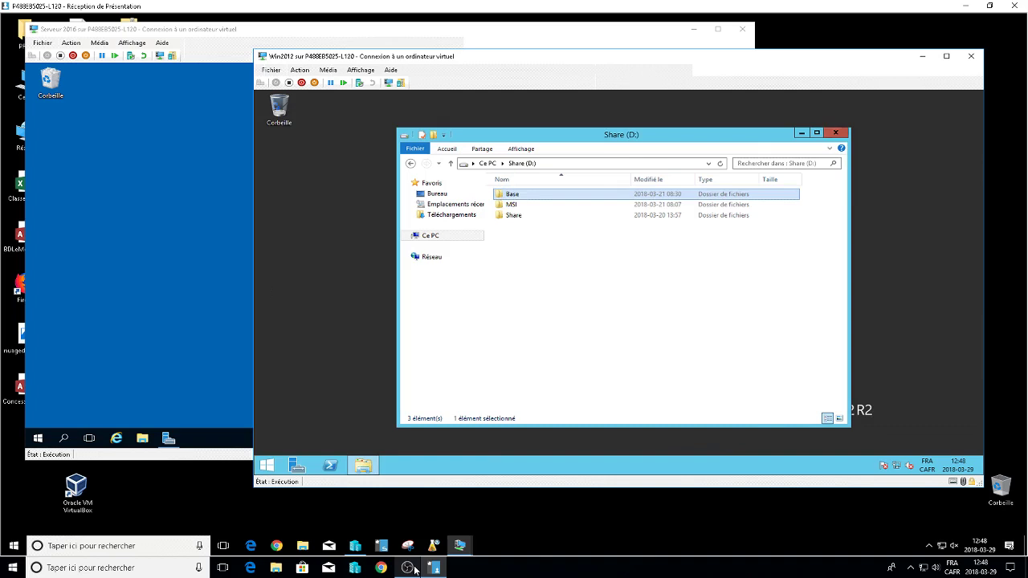
key(alt+F4)
key(alt+Tab)
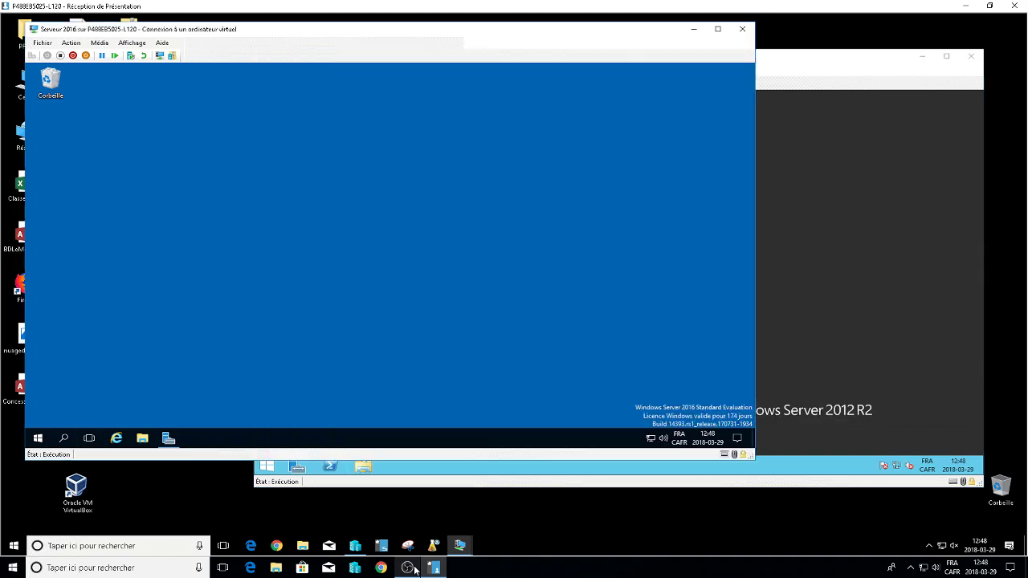
key(alt+Tab)
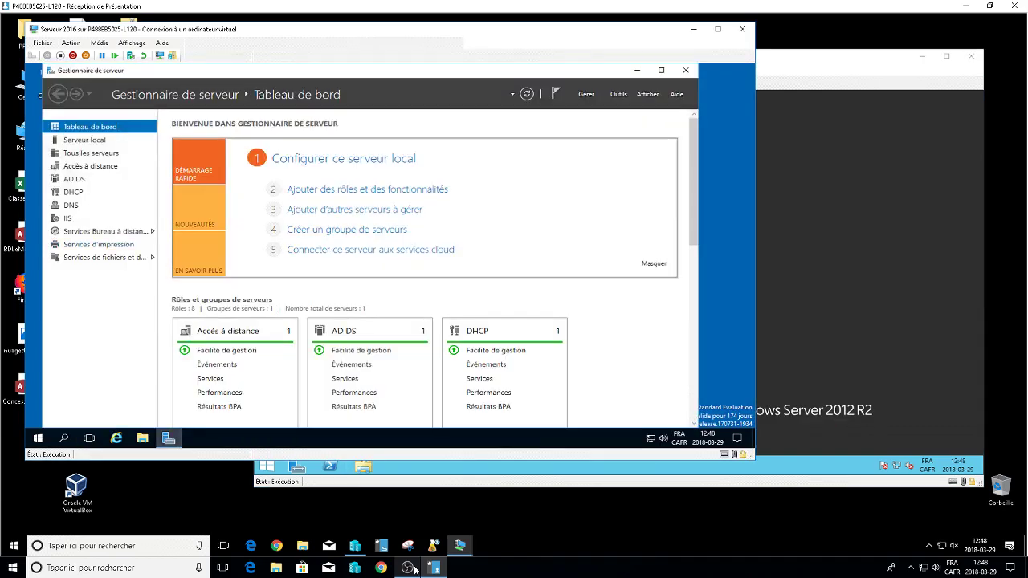
Open Gestion des stratégies de groupe from Outils to review Quiz's General, IMP, MSI and Script GPOs.
key(alt+o)
key(Down)
key(Down)
key(Down)
key(Down)
key(Down)
key(Down)
key(Down)
key(Down)
key(Down)
key(Down)
key(Down)
key(Down)
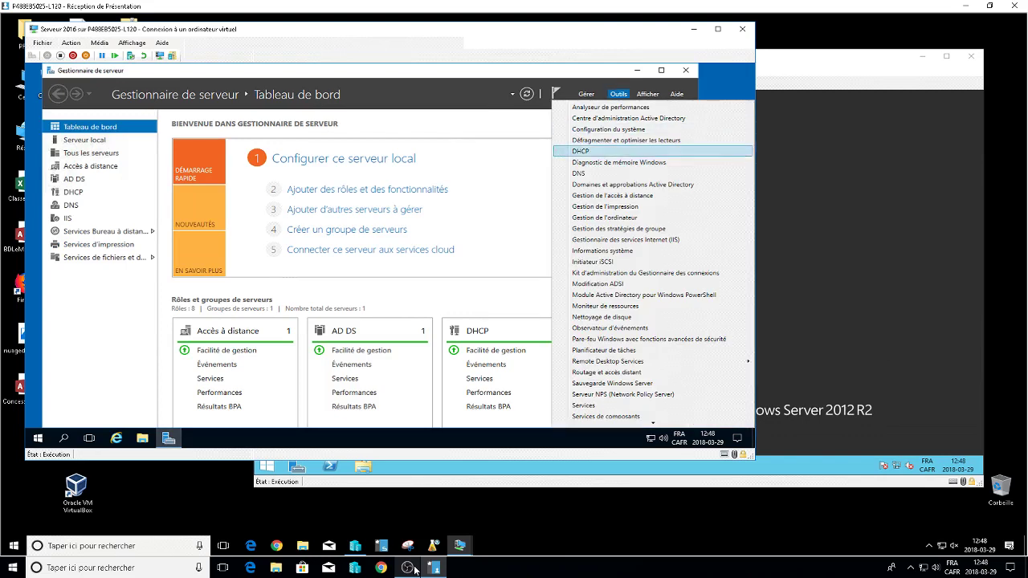
key(Return)
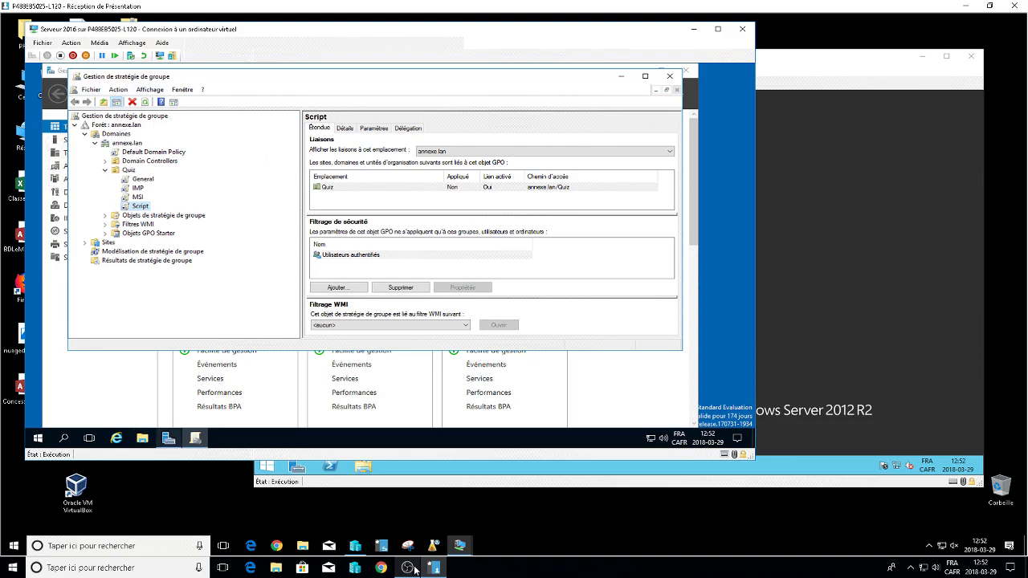
key(alt+Tab)
Open Utilisateurs et ordinateurs Active Directory from Server Manager's Outils menu.
key(alt+o)
key(Up)
key(Up)
key(Up)
key(Up)
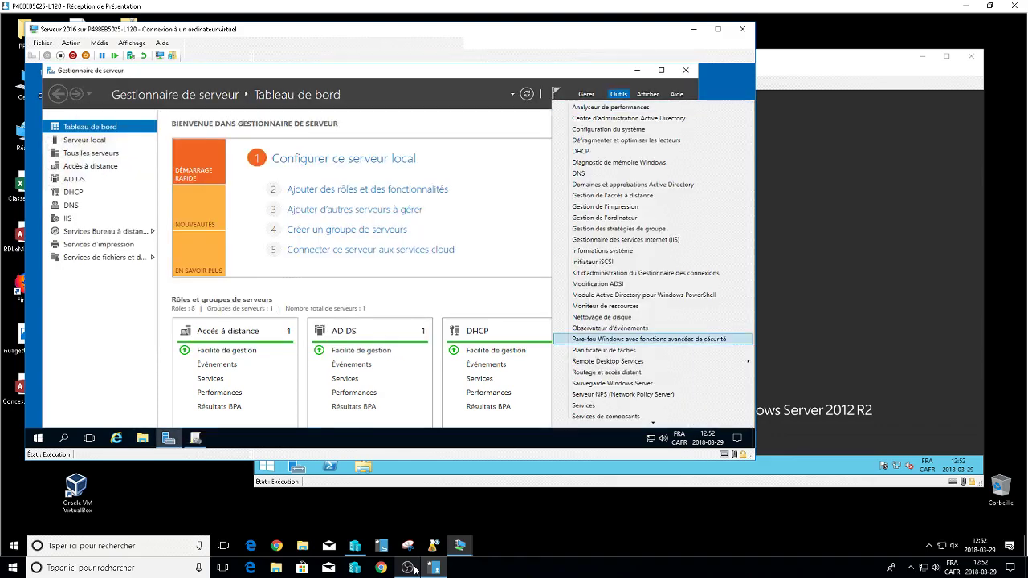
key(Up)
key(Up)
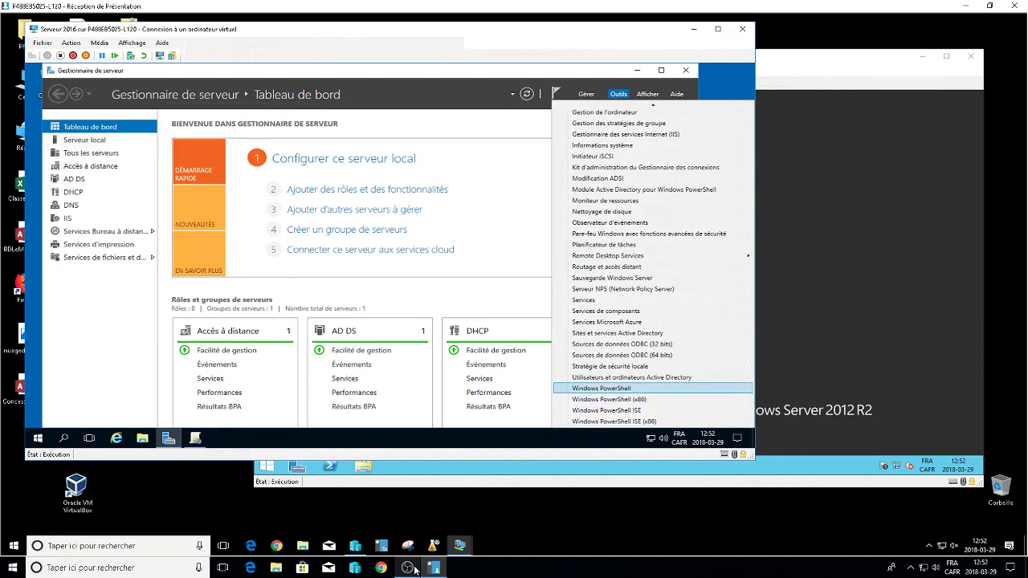
key(Return)
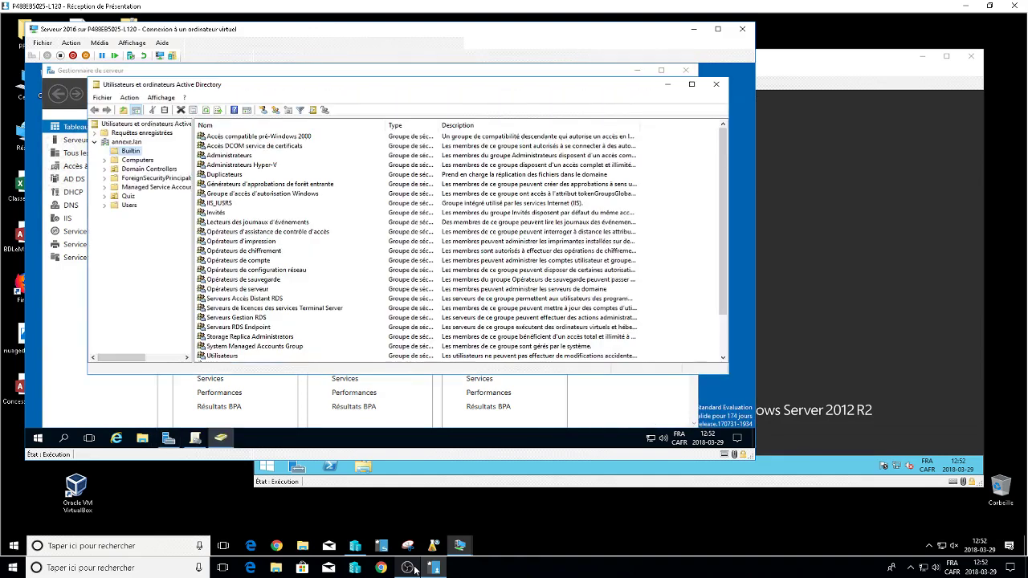
Browse the Computers container, selecting the W2K12 and WIN7 computers.
key(Down)
key(Tab)
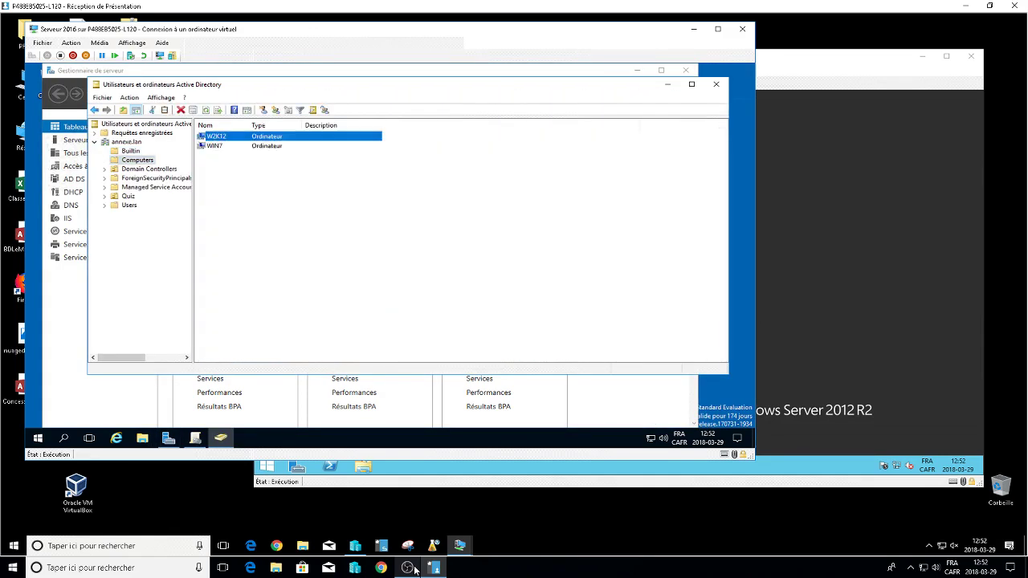
key(shift+Down)
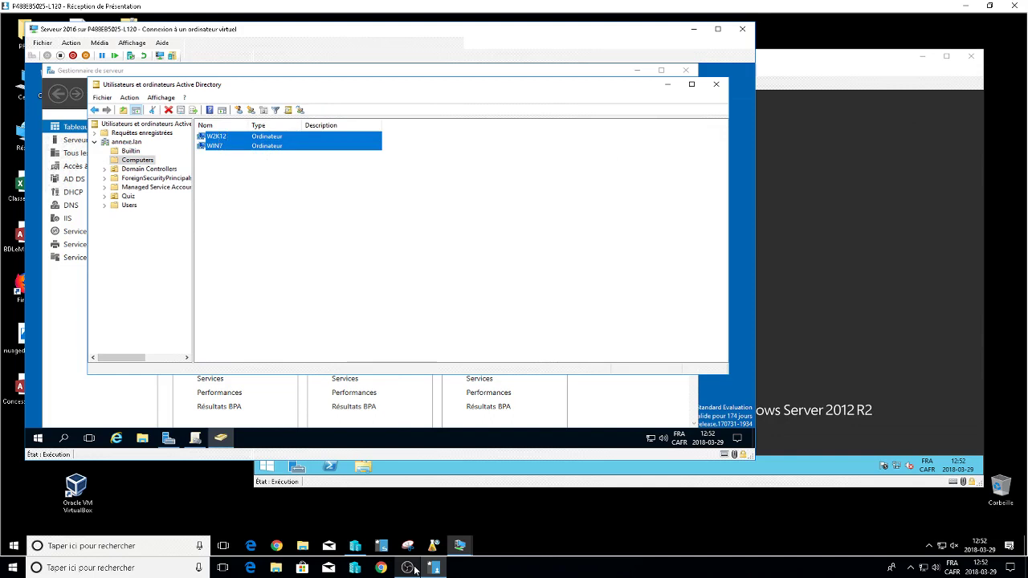
key(F5)
key(Down)
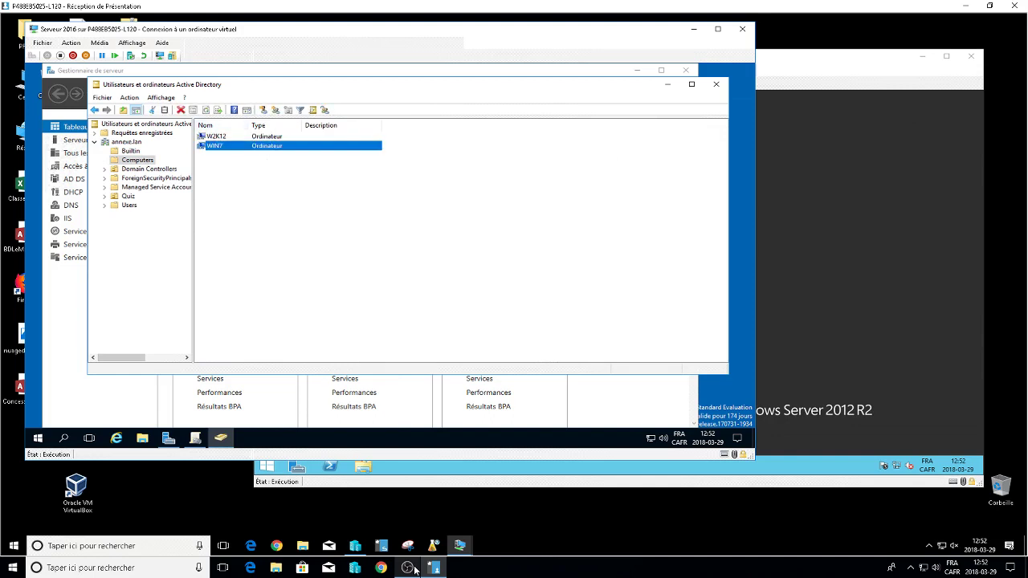
key(Delete)
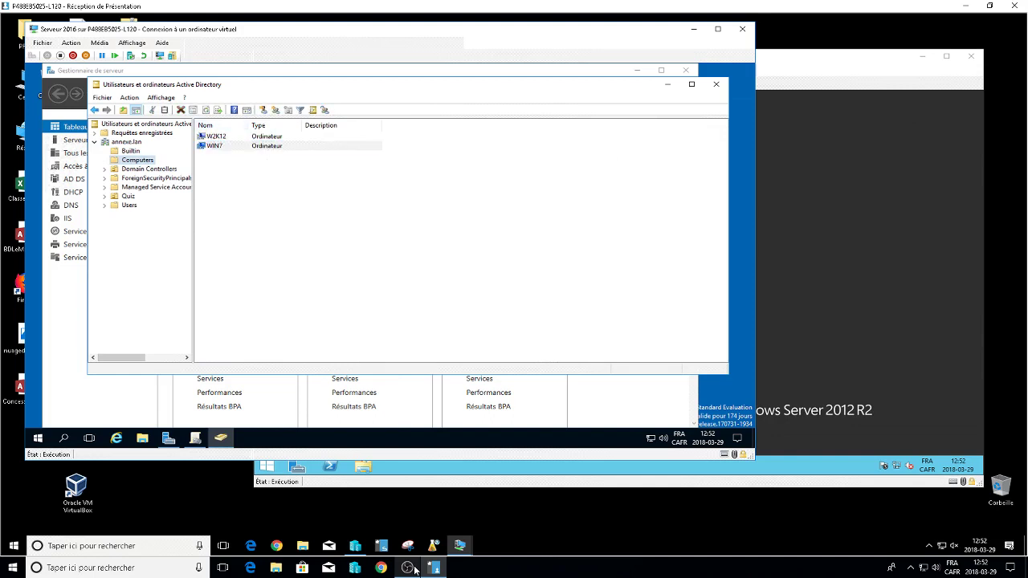
Look through annexe.lan and the Quiz OU, then return to Computers and bring up WIN7's actions.
key(BackSpace)
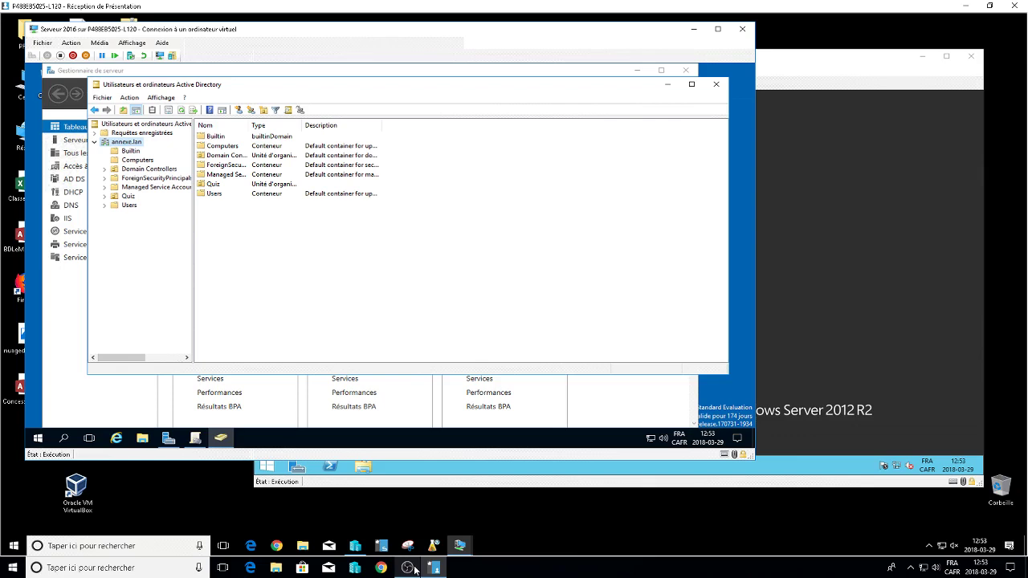
key(q)
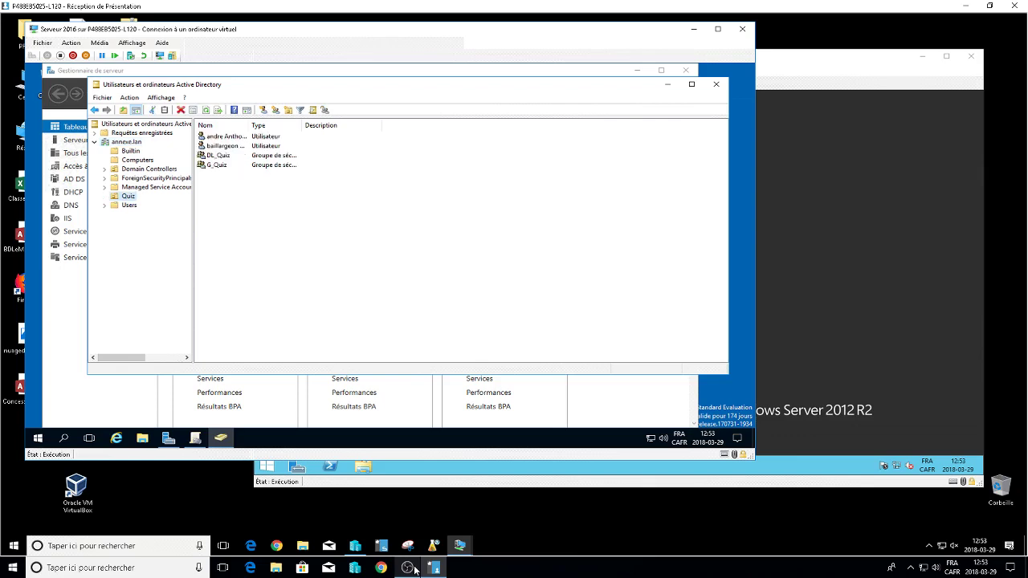
key(c)
key(Tab)
key(Down)
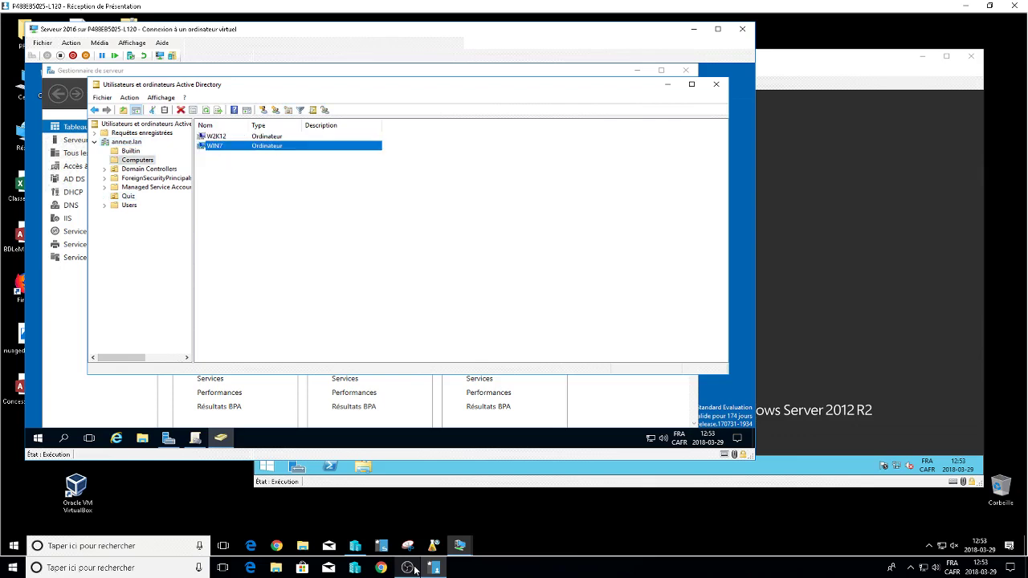
key(shift+F10)
key(Down)
key(Down)
key(Down)
key(Down)
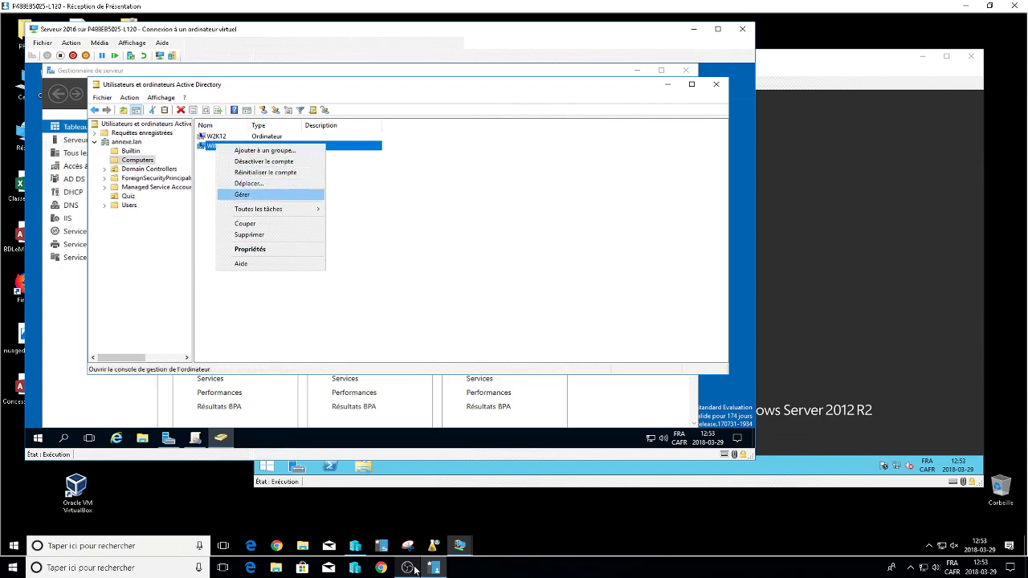
Move the WIN7 computer from Computers into the Quiz OU.
key(Up)
key(Return)
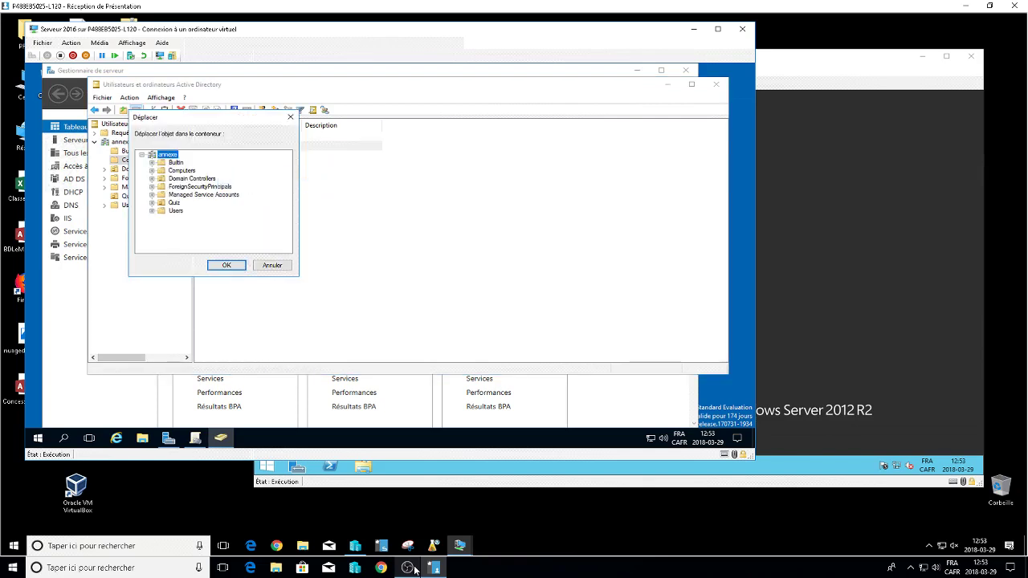
key(q)
key(Return)
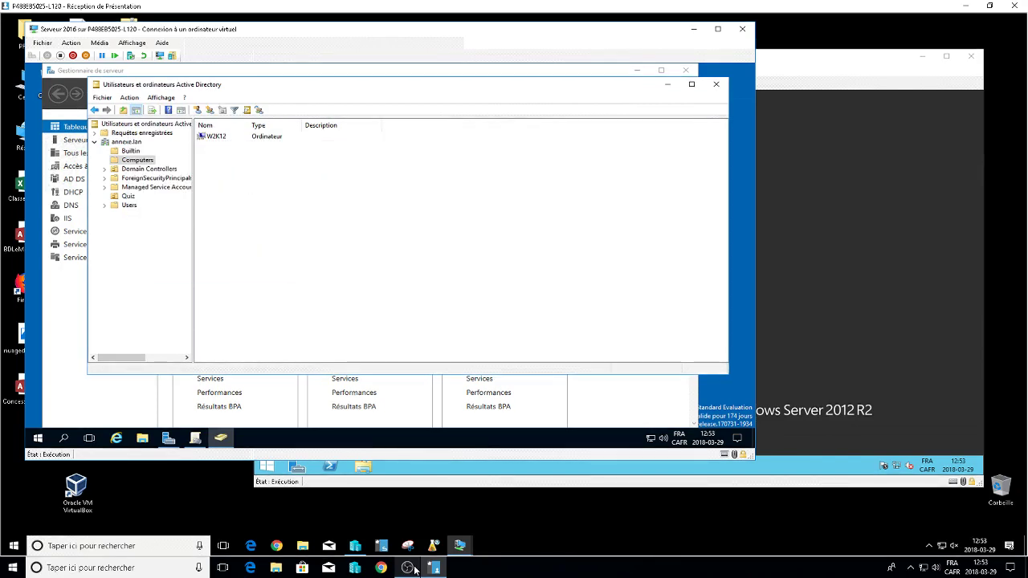
Open the Quiz OU to verify WIN7 arrived and bring up its actions.
key(q)
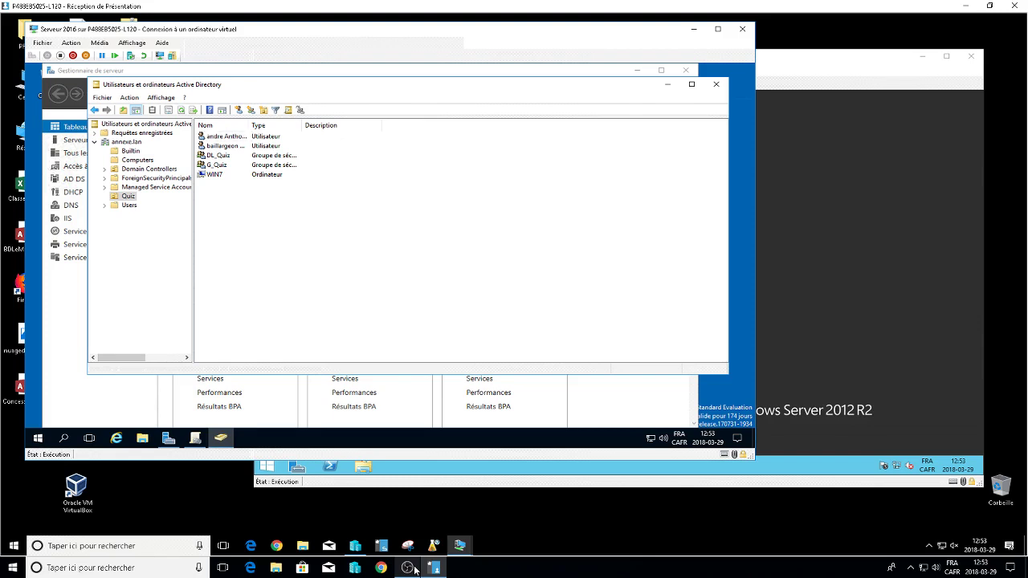
click(213, 174)
right_click(213, 175)
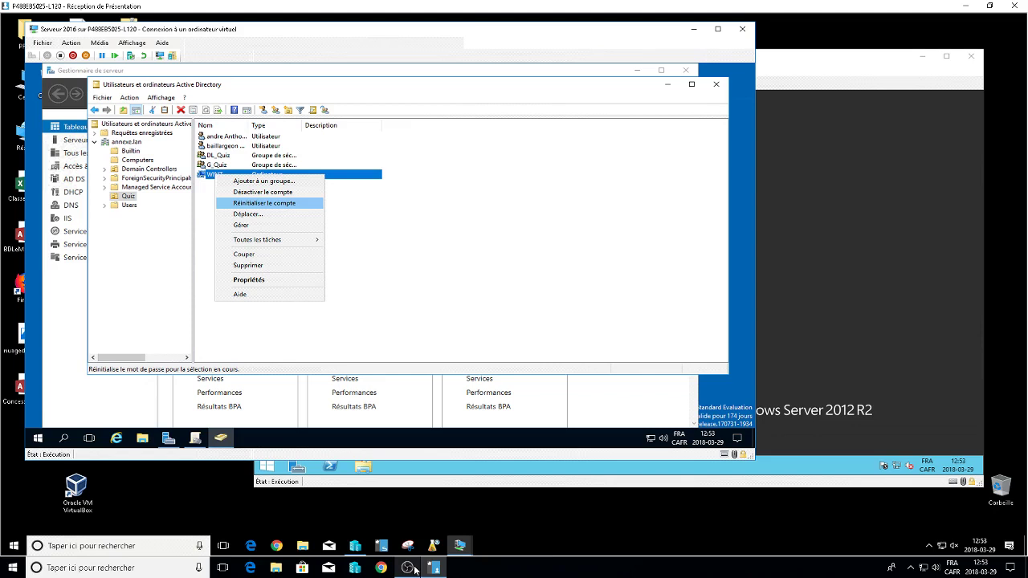
Move WIN7 back to the Computers container and minimize the Active Directory console.
click(248, 214)
click(181, 171)
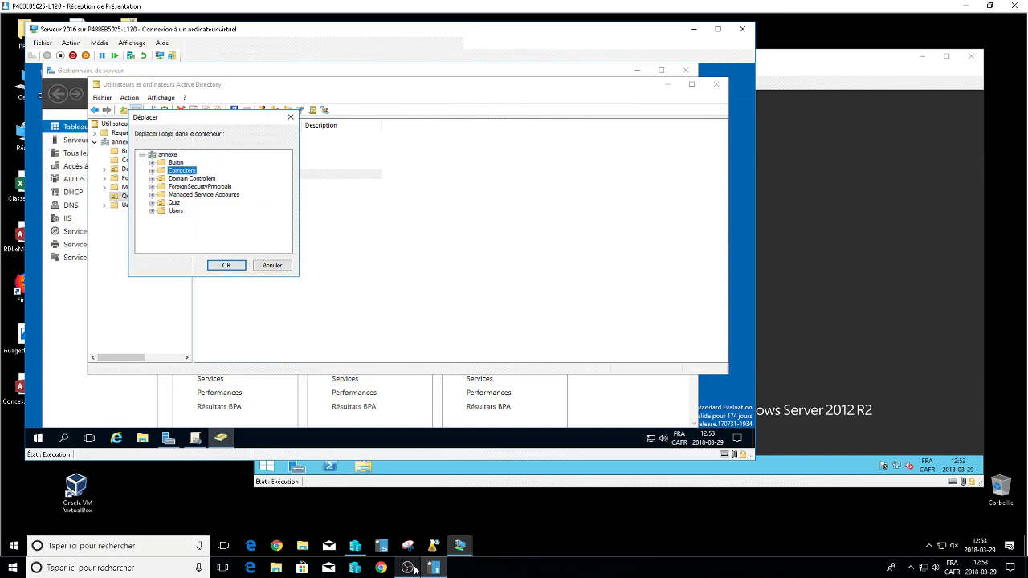
key(Return)
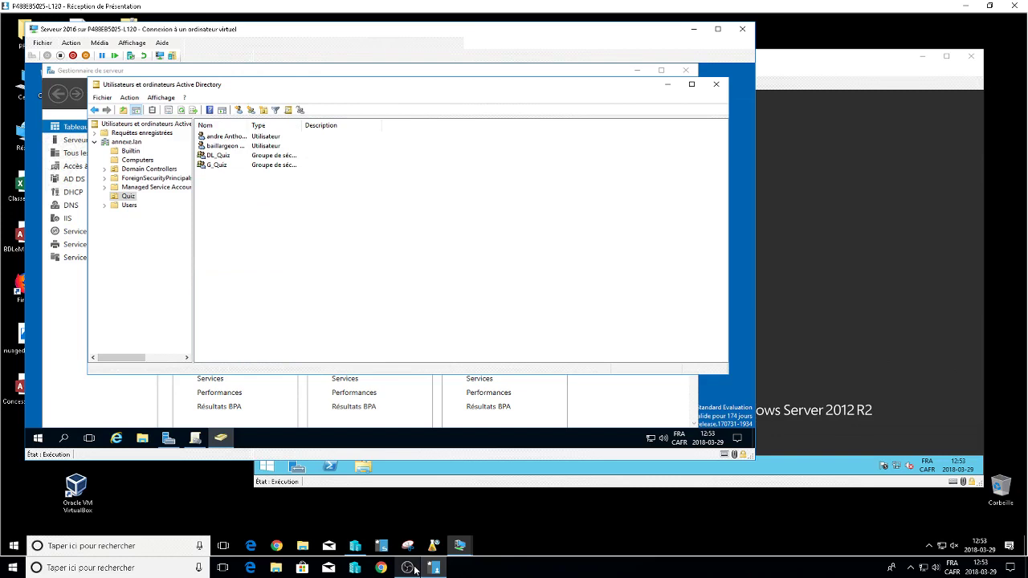
click(667, 84)
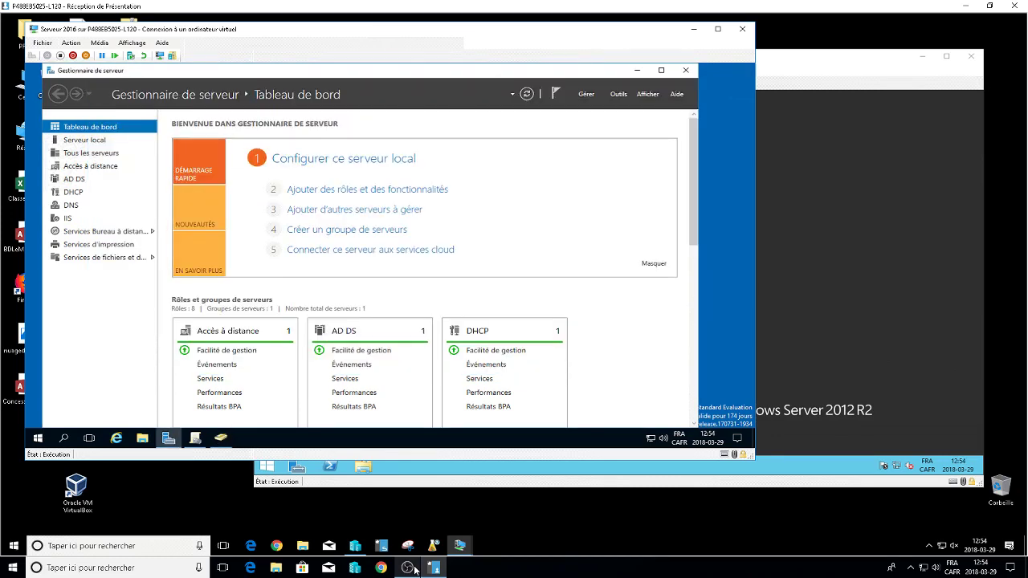
Review the Default Domain Policy and Quiz's General, IMP, MSI and Script GPOs.
click(637, 70)
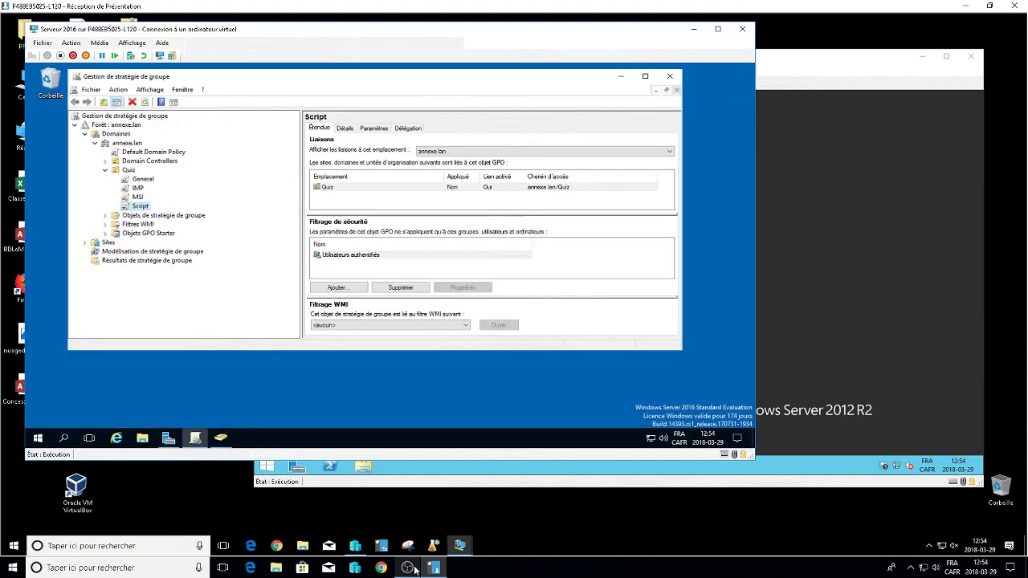
click(153, 152)
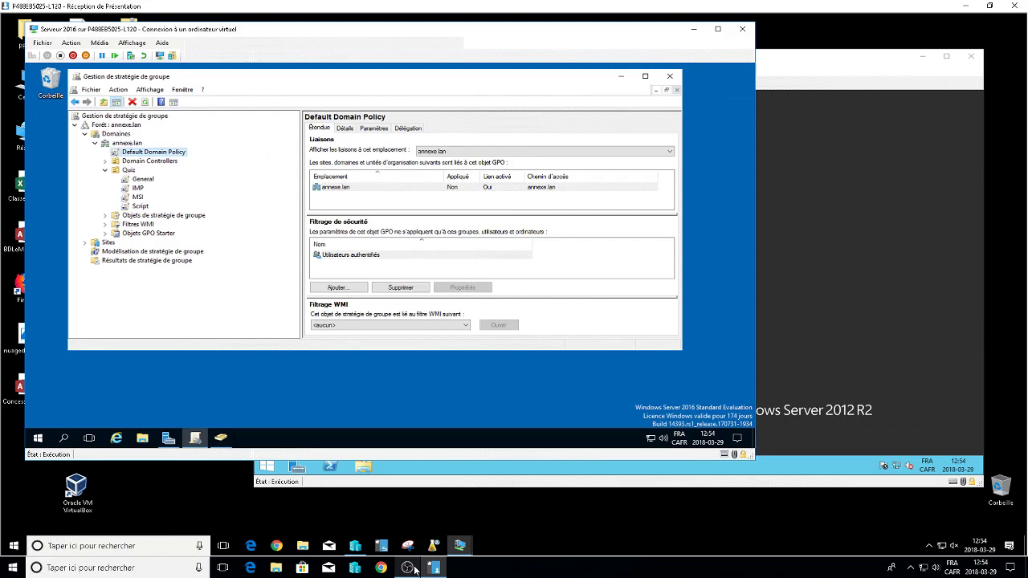
click(143, 178)
click(137, 187)
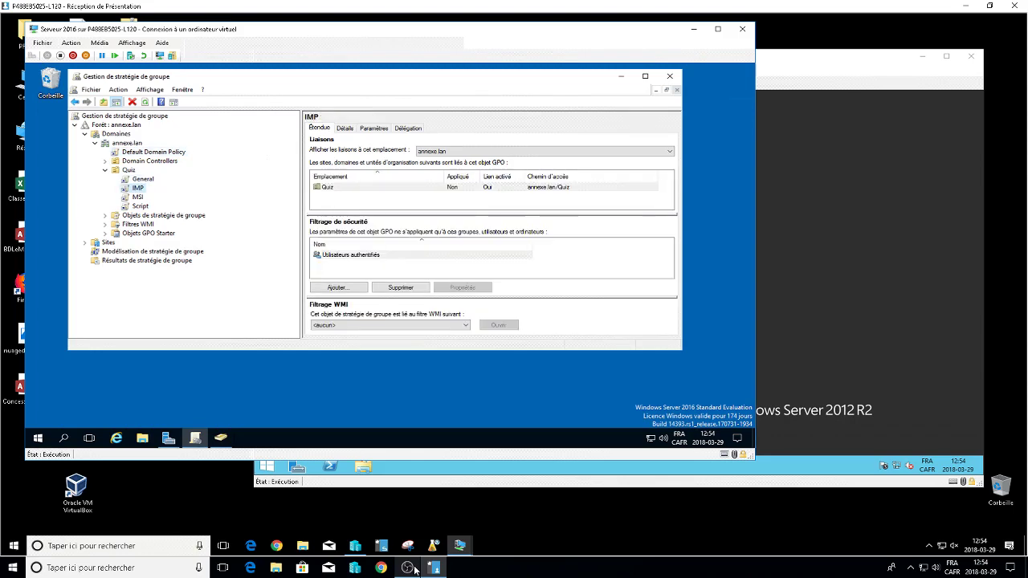
key(Down)
key(Down)
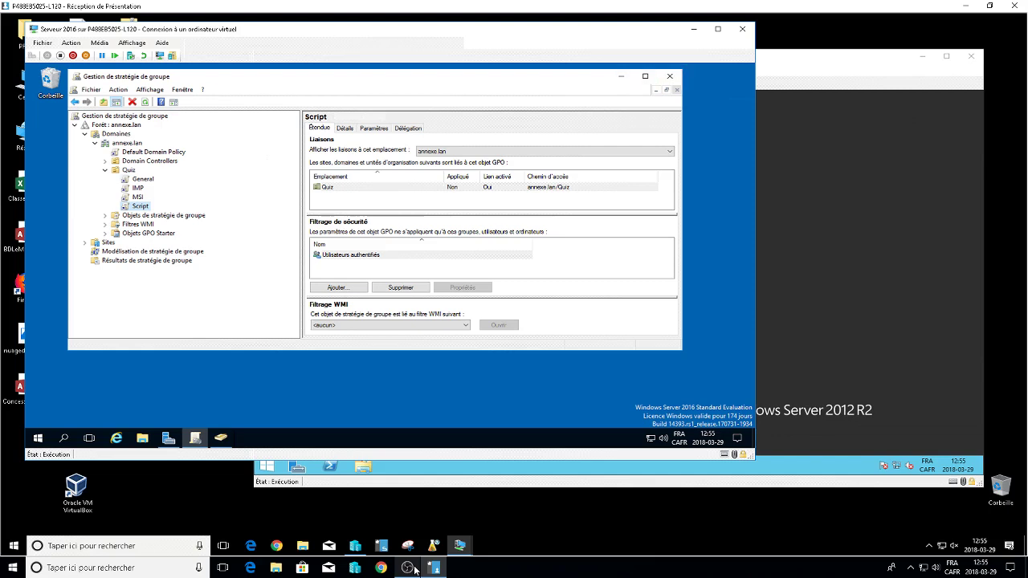
Open the General GPO under Quiz in the Group Policy Management Editor.
key(Up)
key(Up)
key(Up)
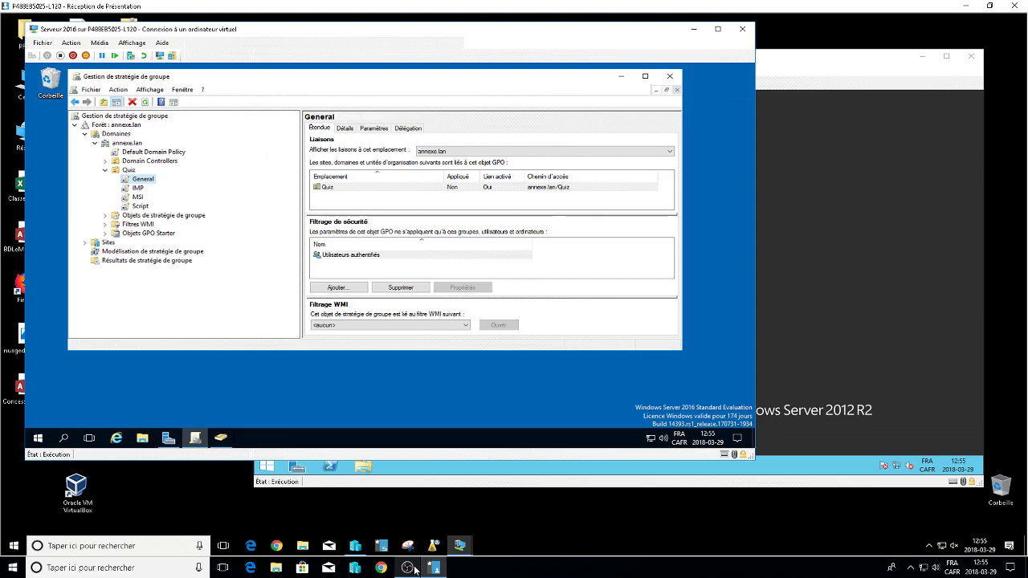
key(shift+F10)
key(Escape)
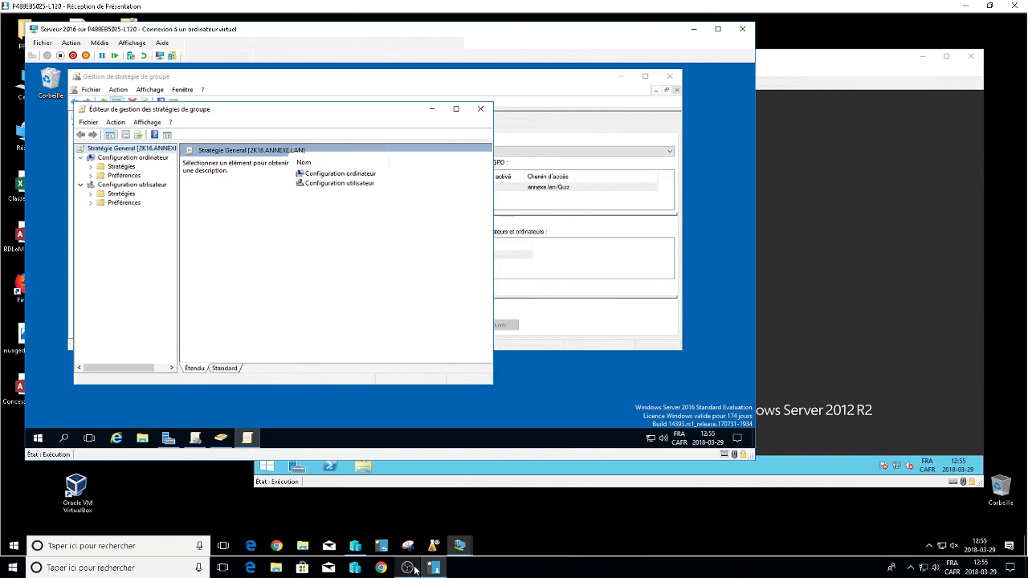
Browse User Configuration > Preferences > Windows Settings to Drive Maps: G: \\192.168.126.2\share and K: per-user base folder.
key(Left)
key(Right)
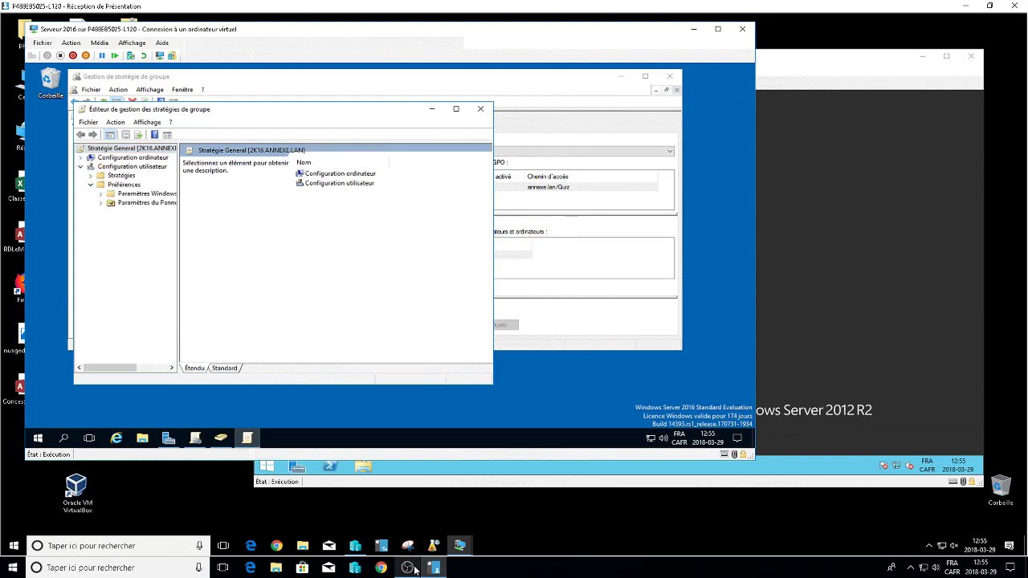
key(Down)
key(Right)
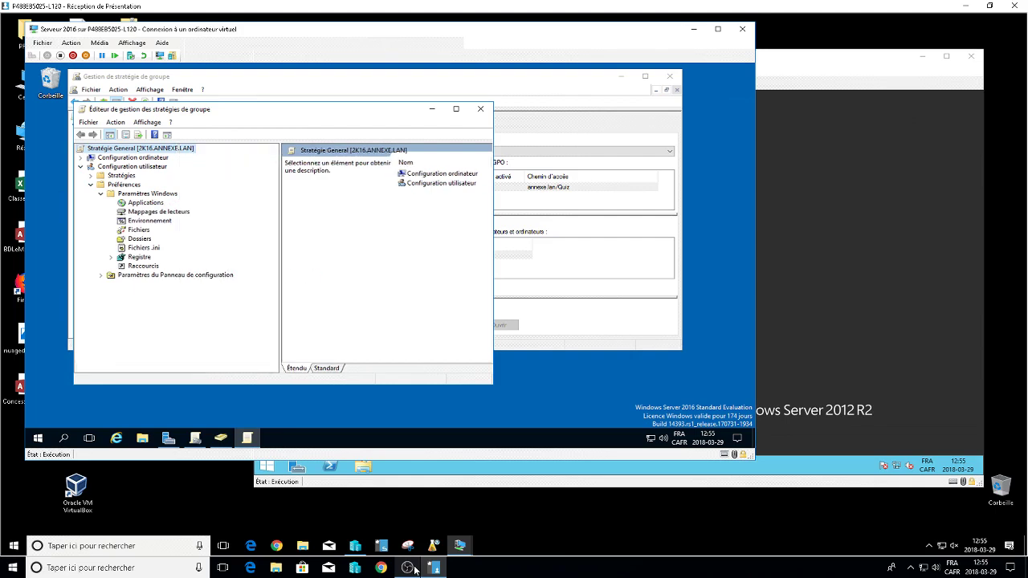
key(m)
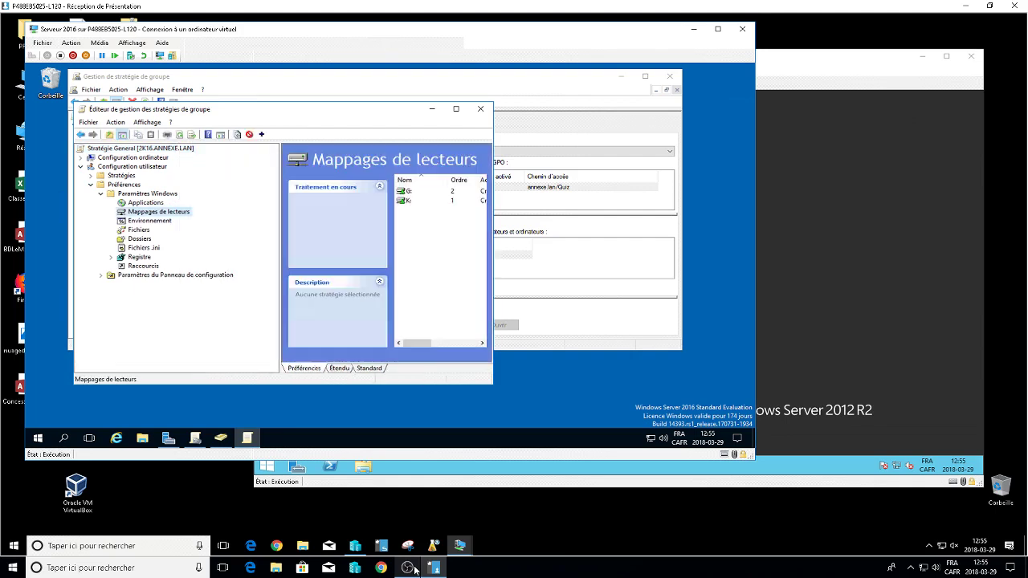
key(d)
key(m)
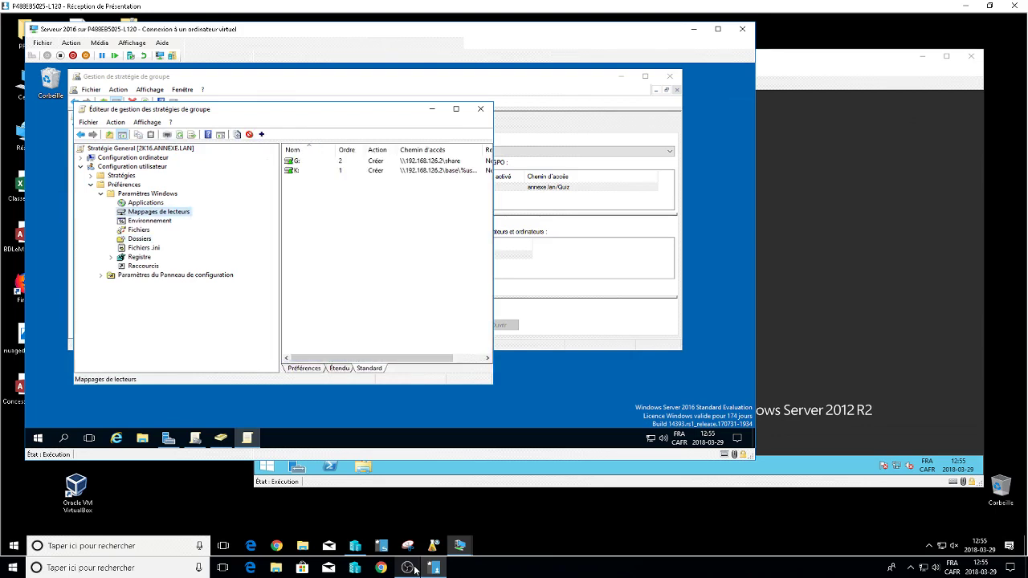
key(d)
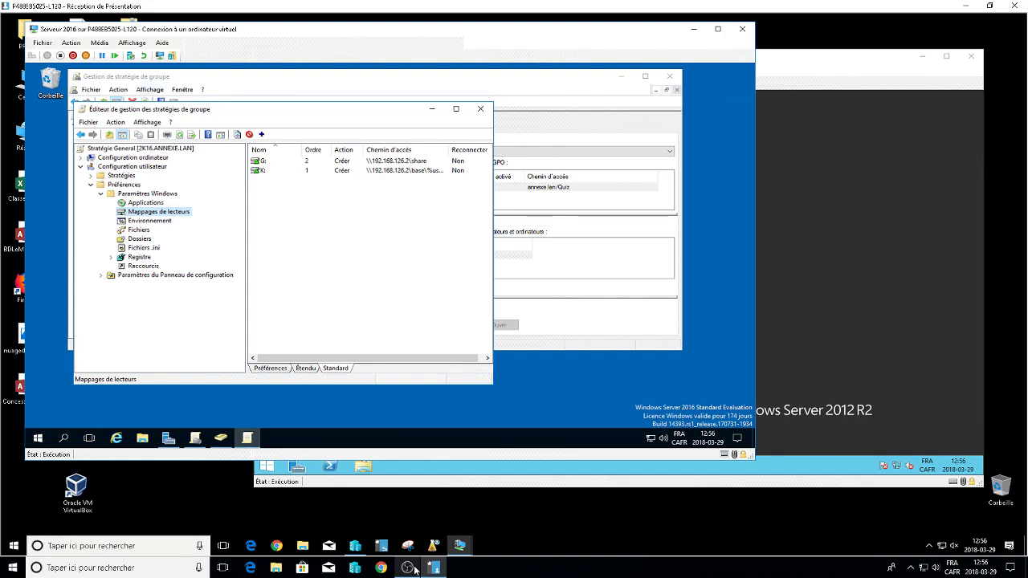
Try a Z: home-folder connection on a Quiz user's Profile tab, cancel, and return to Group Policy Management.
click(195, 437)
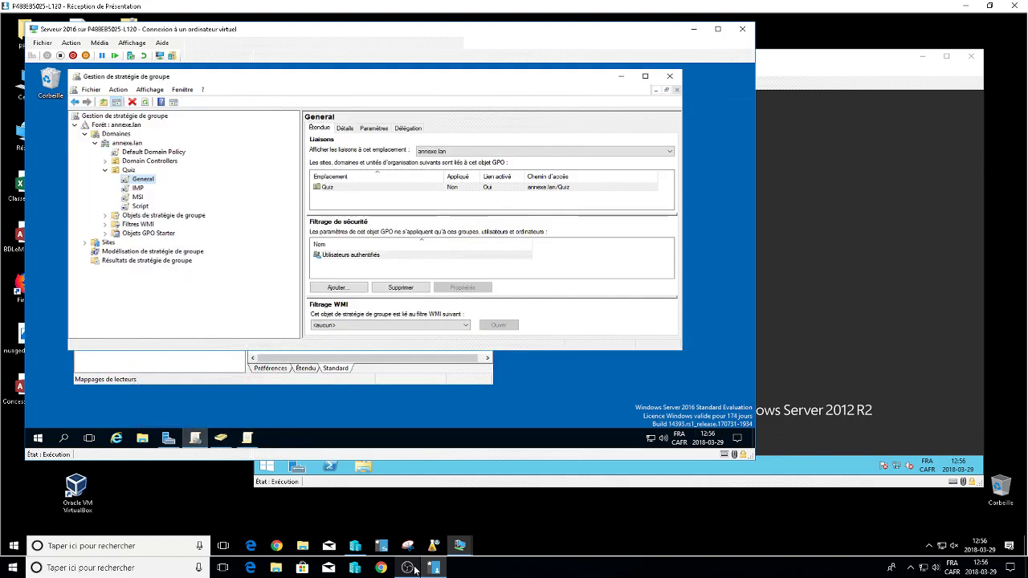
click(221, 437)
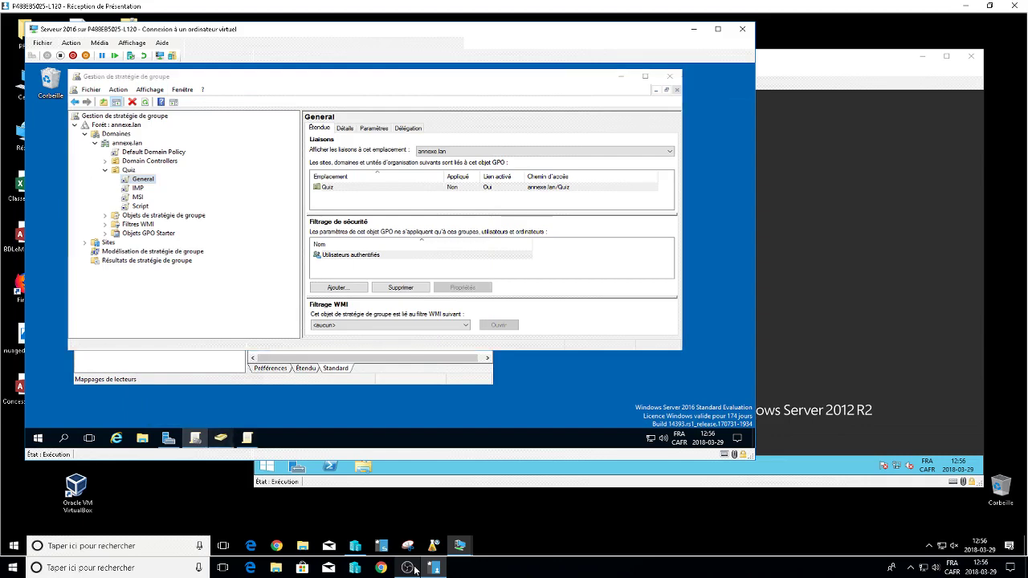
double_click(226, 136)
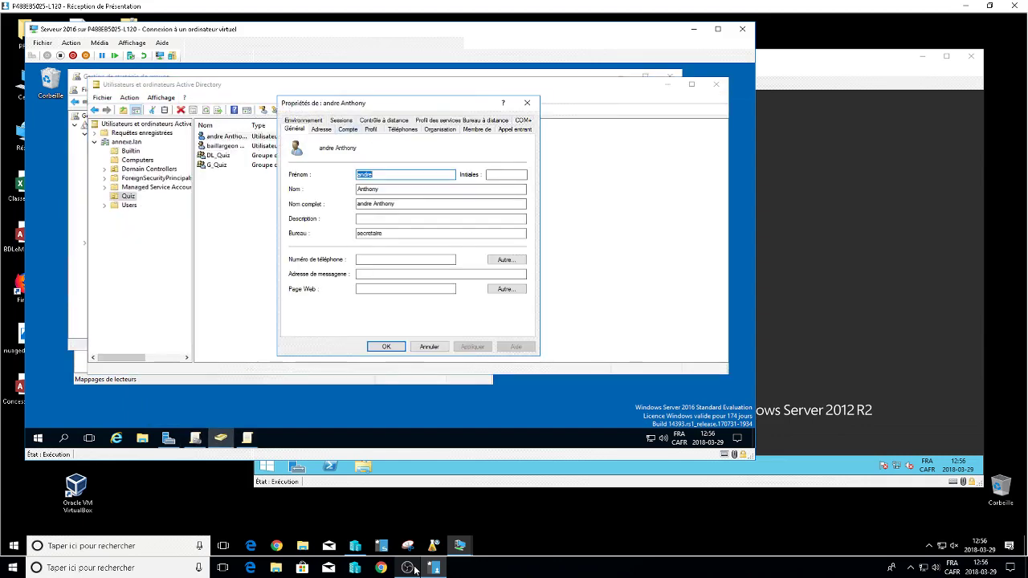
click(370, 129)
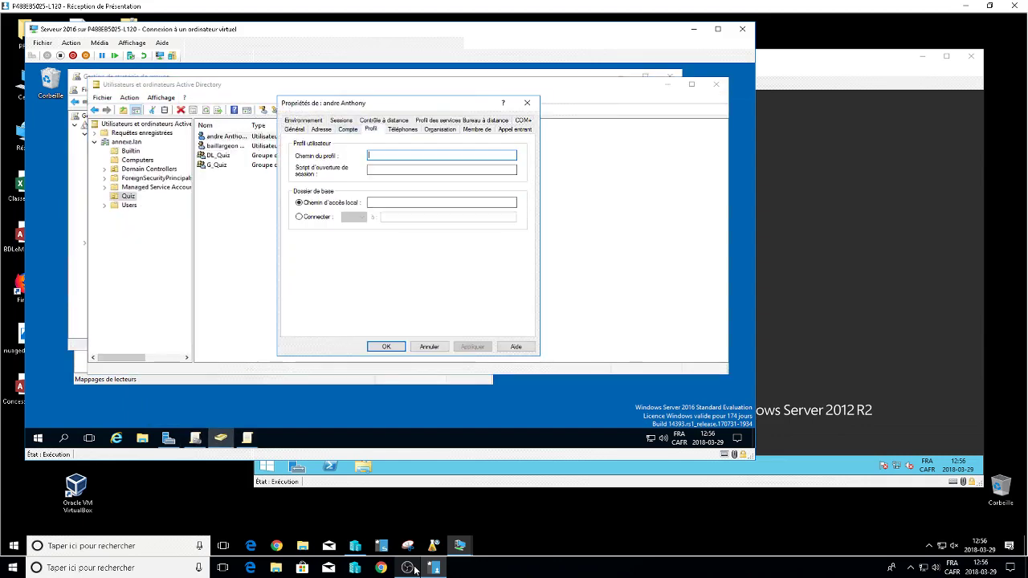
click(299, 217)
key(Tab)
key(Tab)
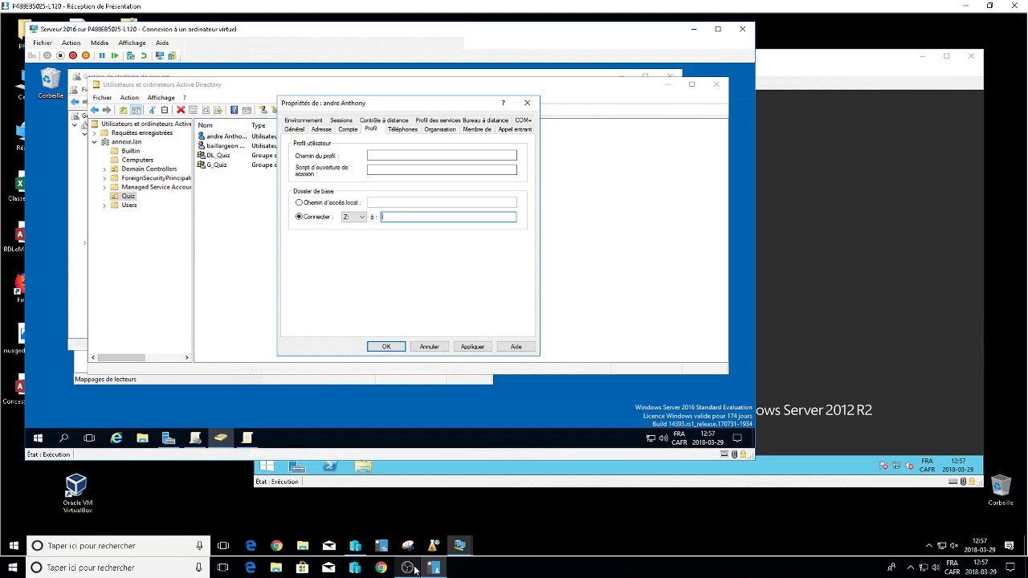
key(Escape)
key(alt+Tab)
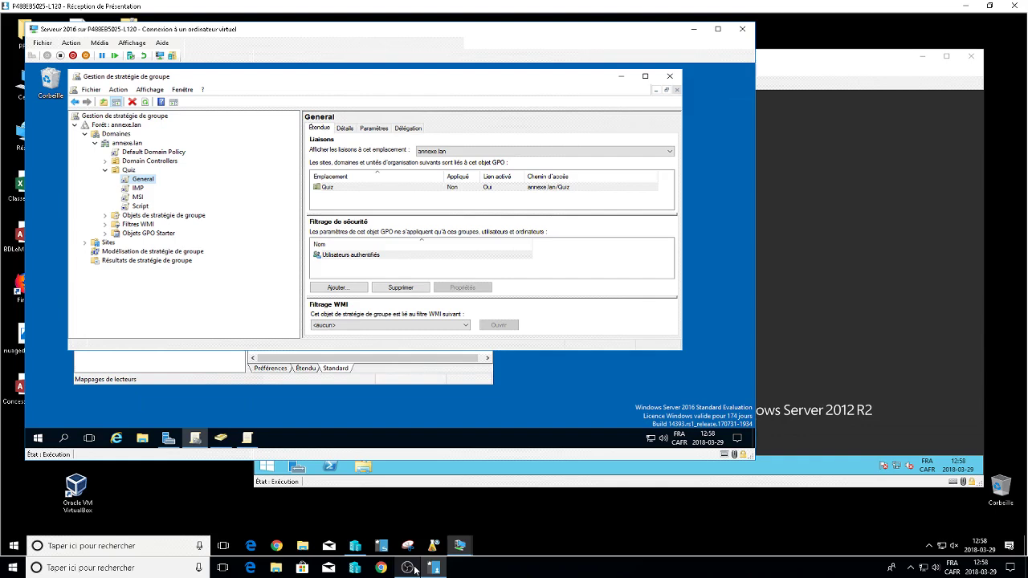
In the Group Policy editor, open the properties of the %username% folder preference item.
key(alt+Tab)
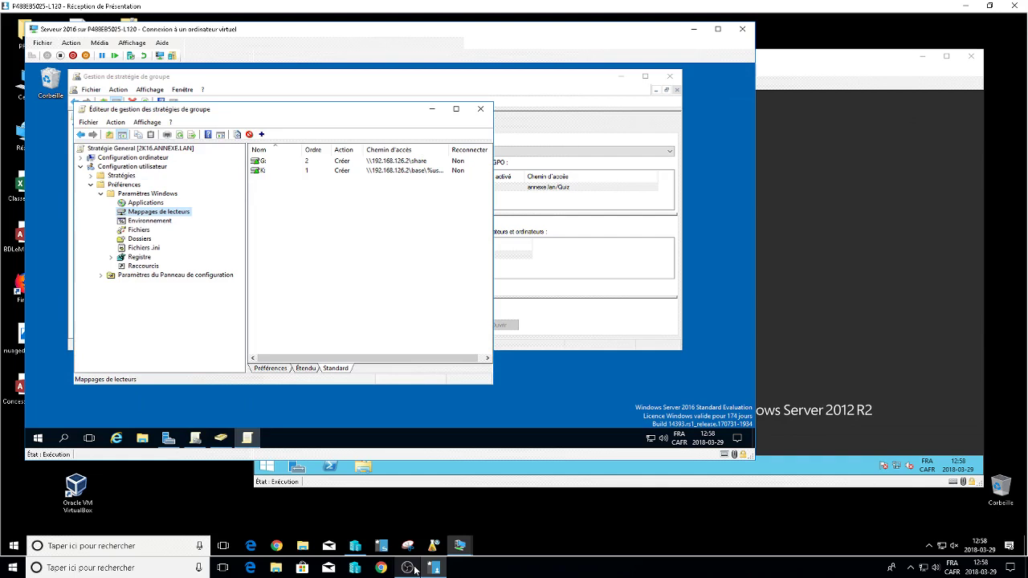
key(Down)
key(Down)
key(Down)
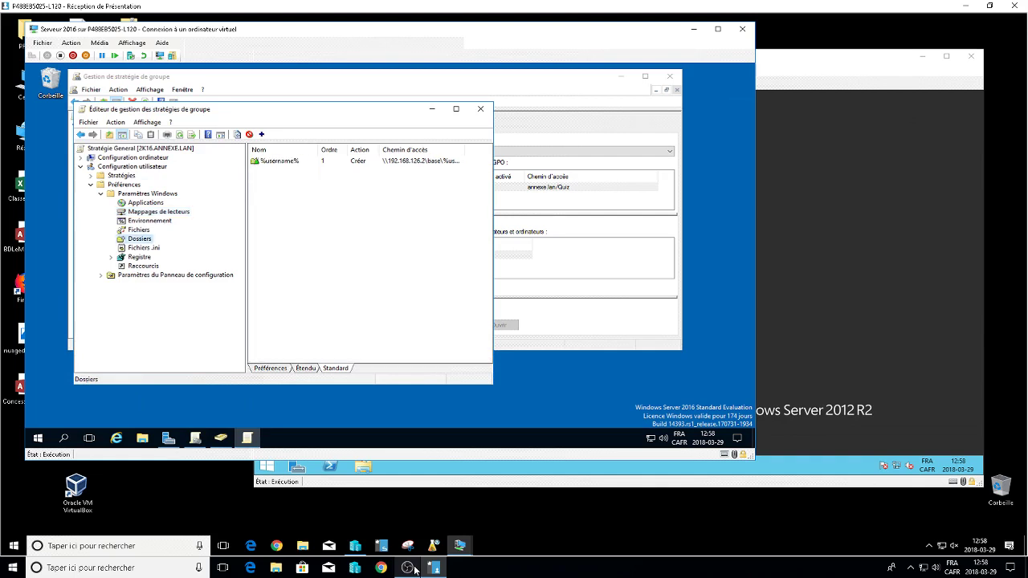
key(Tab)
key(Return)
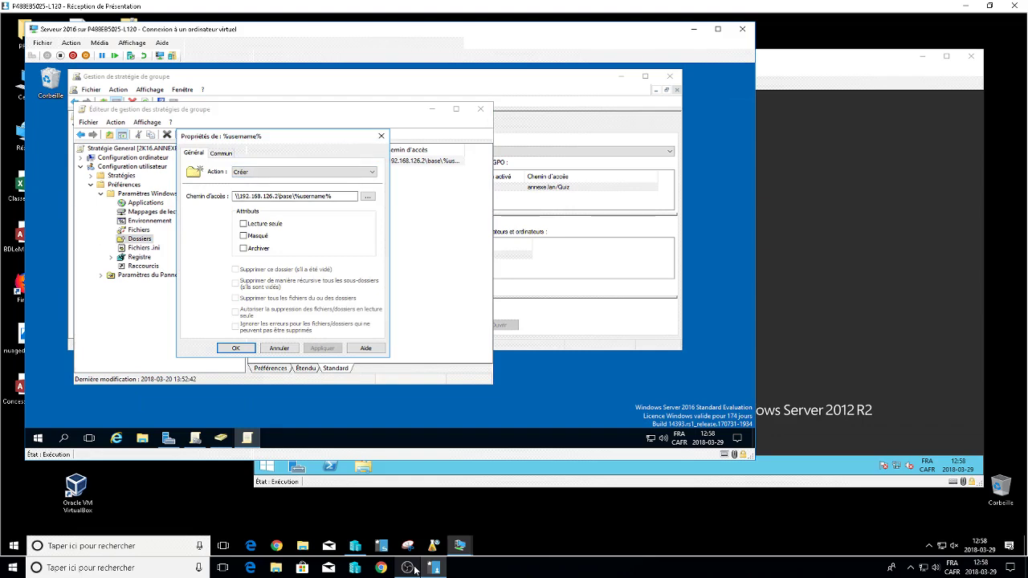
Review the General and Common tabs, toggle the Archiver attribute, and ready Apply.
key(ctrl+Tab)
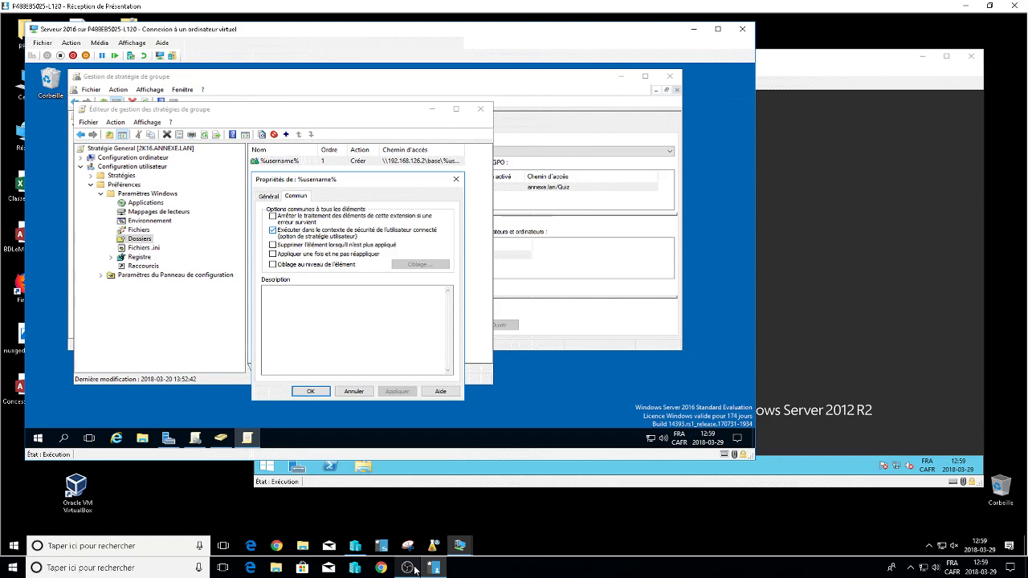
key(ctrl+shift+Tab)
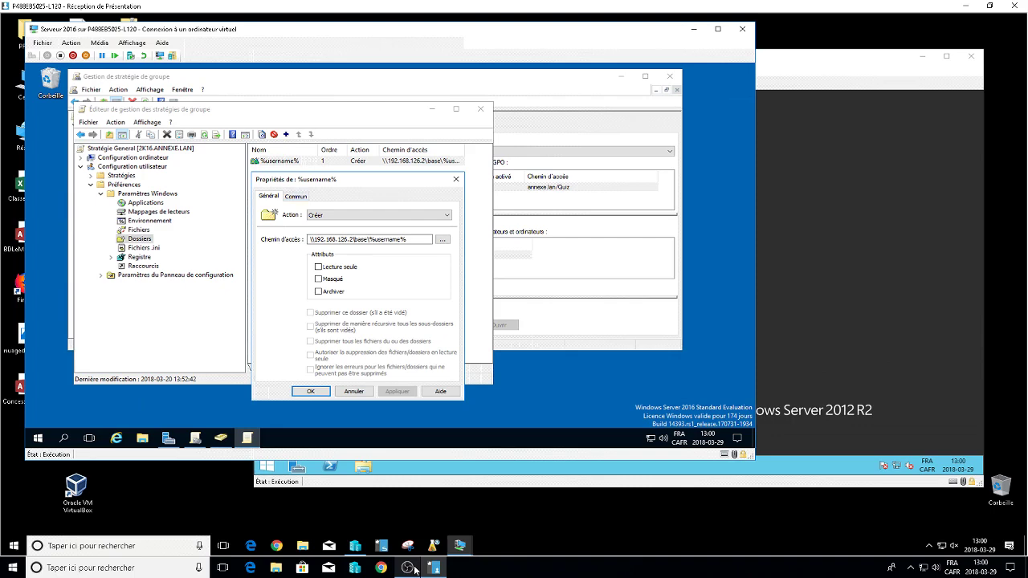
key(ctrl+Tab)
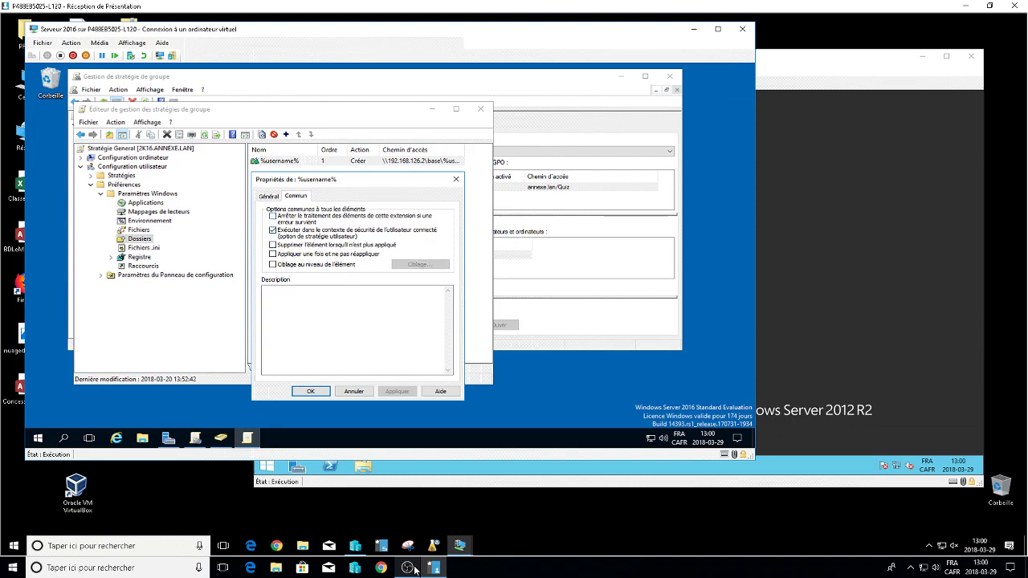
key(ctrl+shift+Tab)
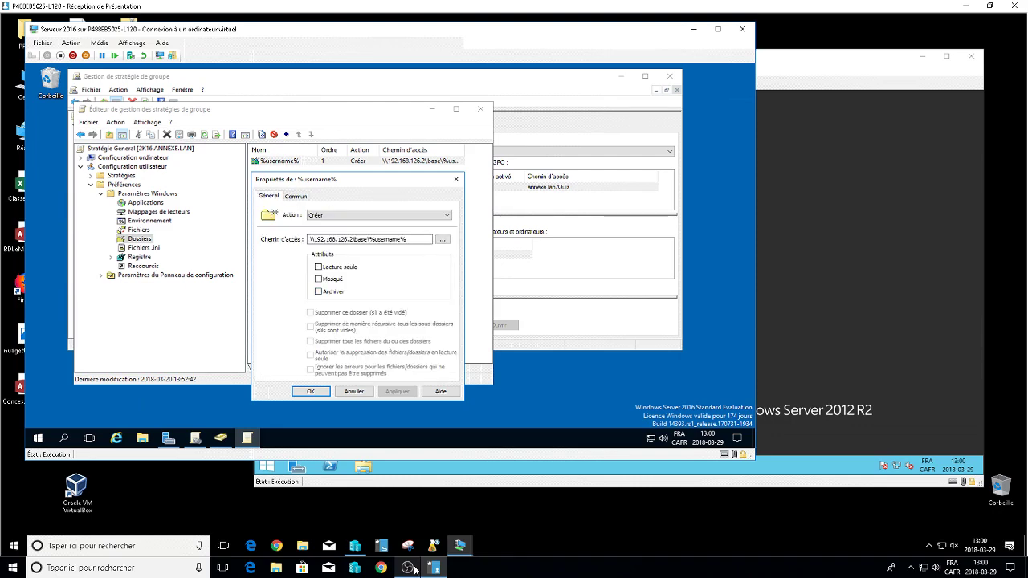
key(alt+r)
key(ctrl+Tab)
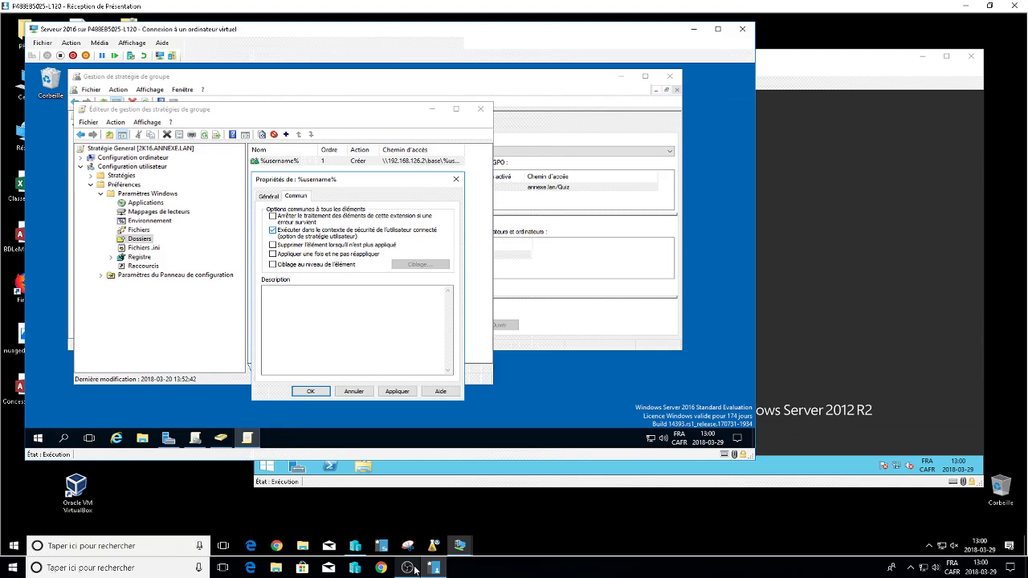
key(ctrl+shift+Tab)
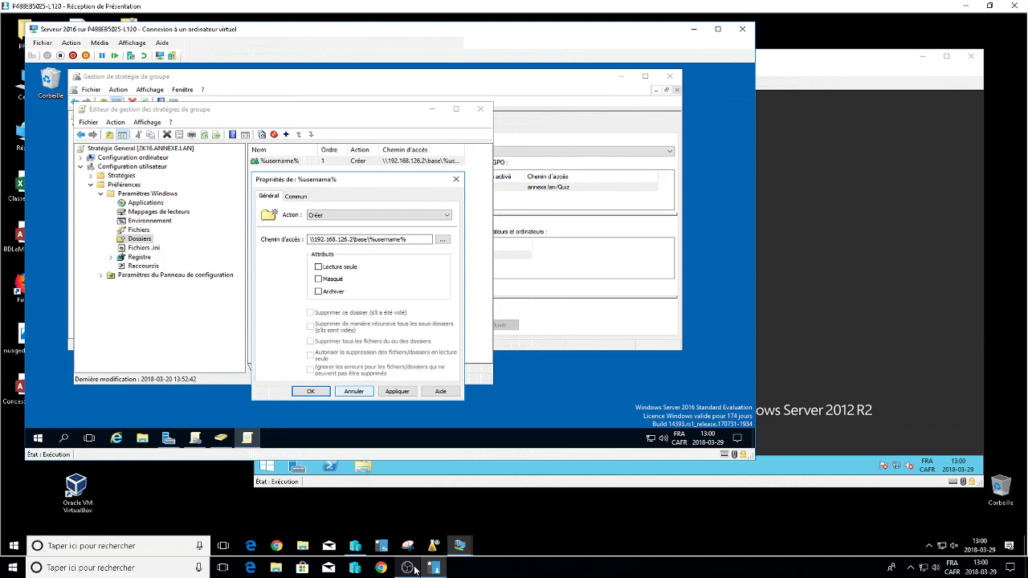
key(Tab)
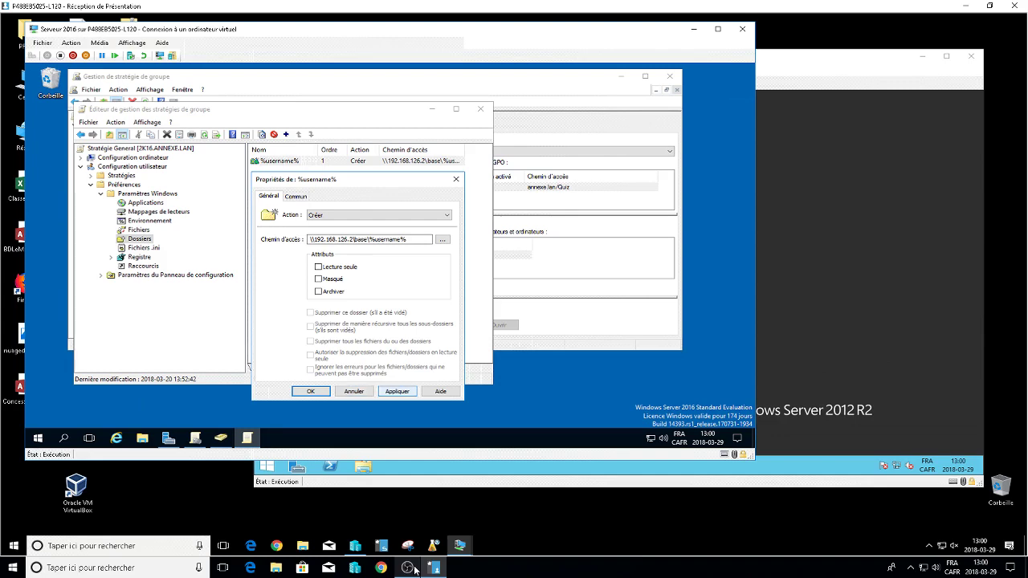
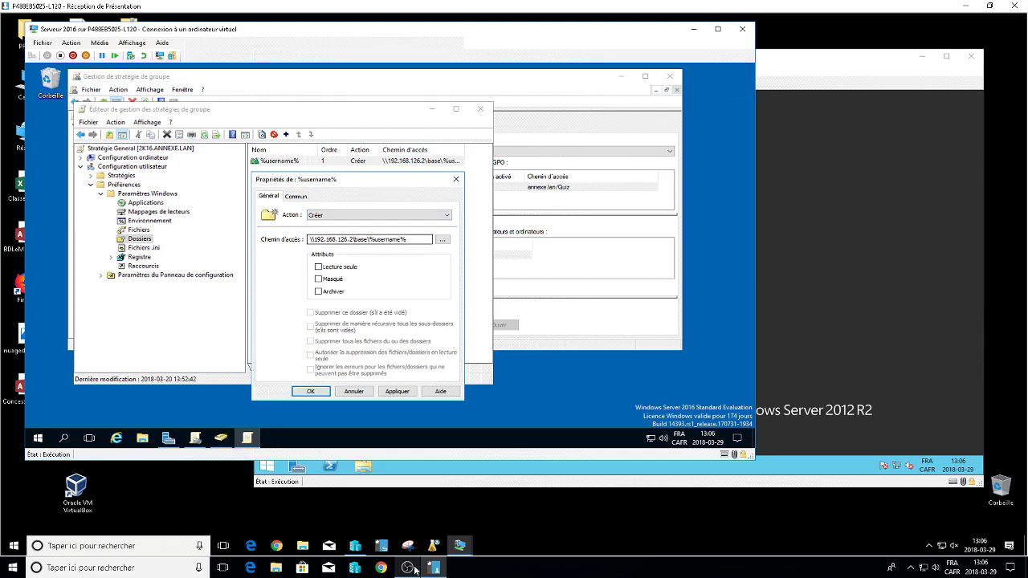
Inspect the %username% folder item's shared path and its server address.
key(ctrl+a)
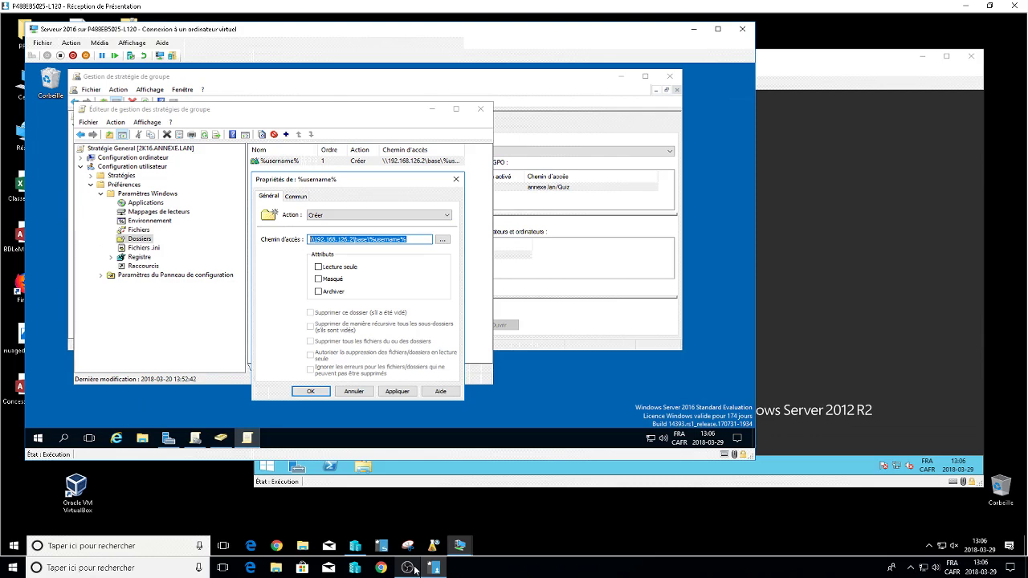
key(End)
key(Left)
key(Left)
key(Left)
key(Left)
key(Left)
key(Left)
key(Left)
key(Left)
key(Left)
key(Left)
key(Left)
key(Left)
key(Left)
key(Left)
key(Left)
key(Left)
key(shift+Left)
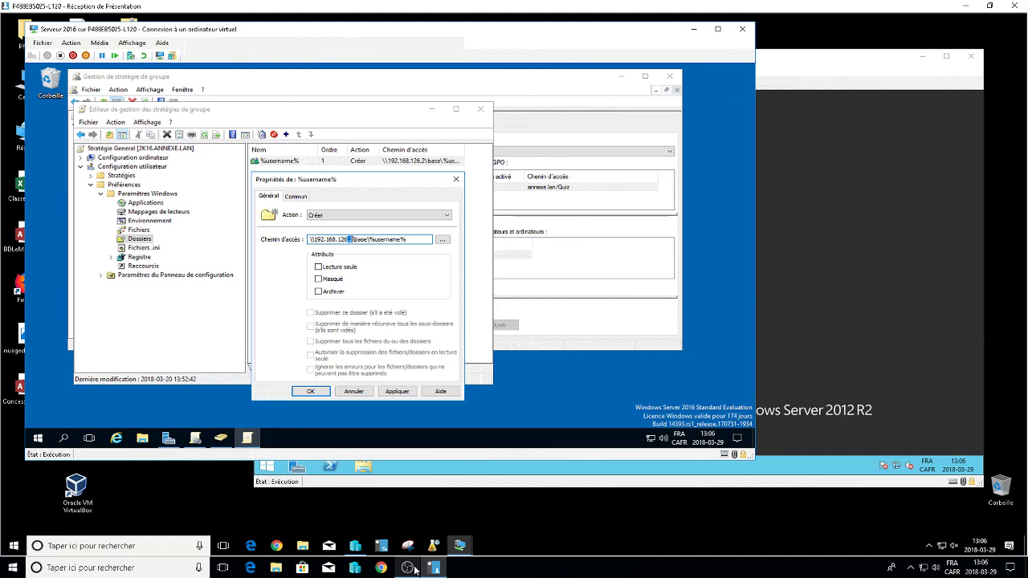
key(Right)
Check the Commun options, save the folder item, and list the G: and K: drive mappings.
key(ctrl+Tab)
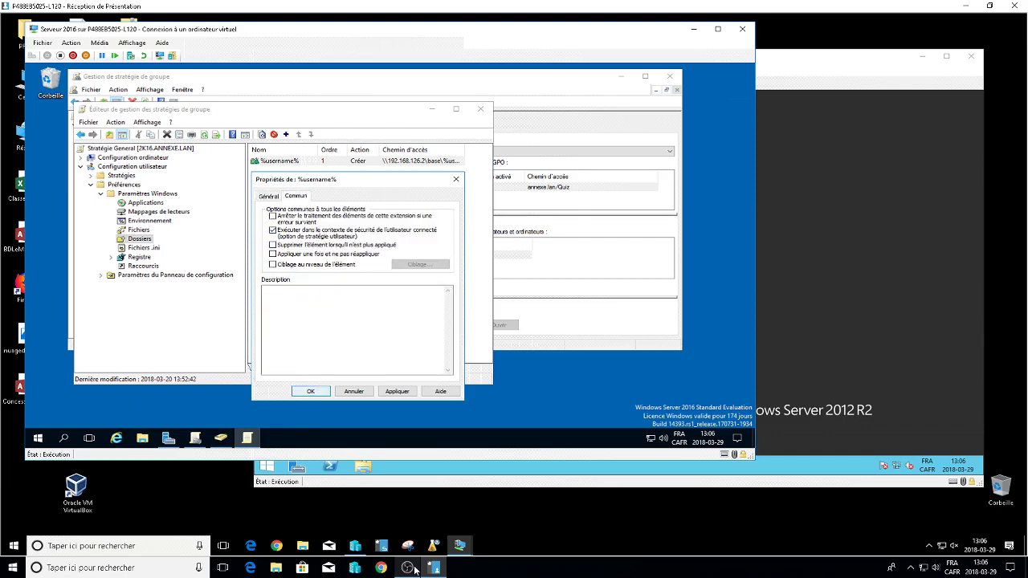
key(Return)
key(shift+Tab)
key(Up)
key(Up)
key(Up)
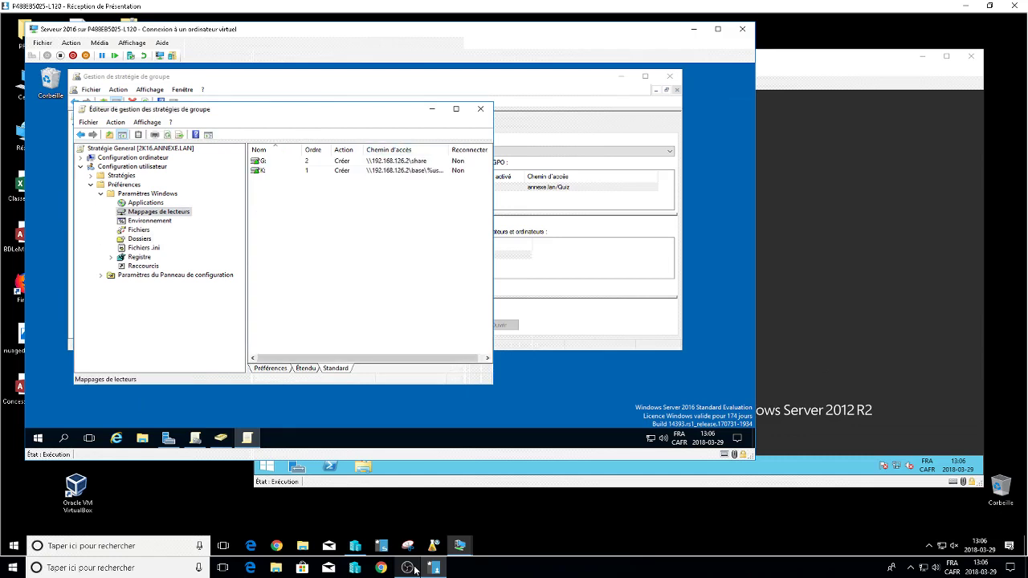
Make the K: mapping to \\192.168.126.2\base\%username%, labelled 'de base', reconnect at logon.
key(Tab)
key(Return)
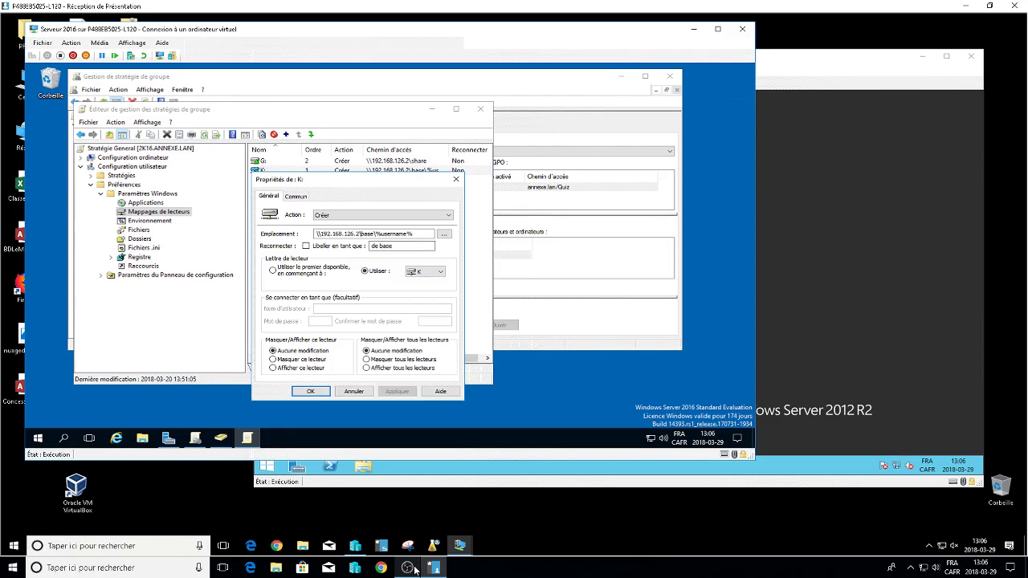
key(ctrl+Tab)
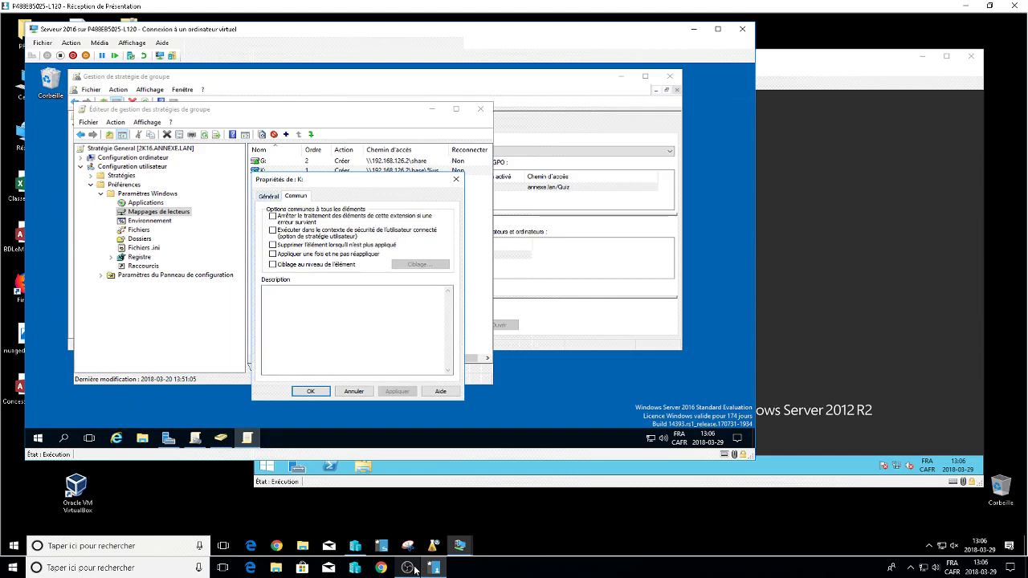
key(ctrl+shift+Tab)
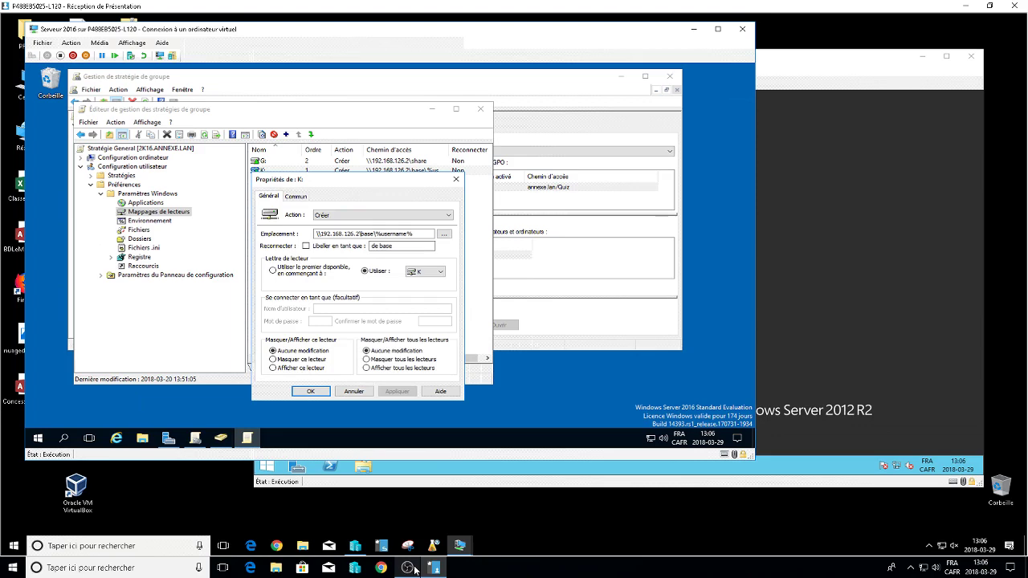
key(Tab)
key(shift+Tab)
key(space)
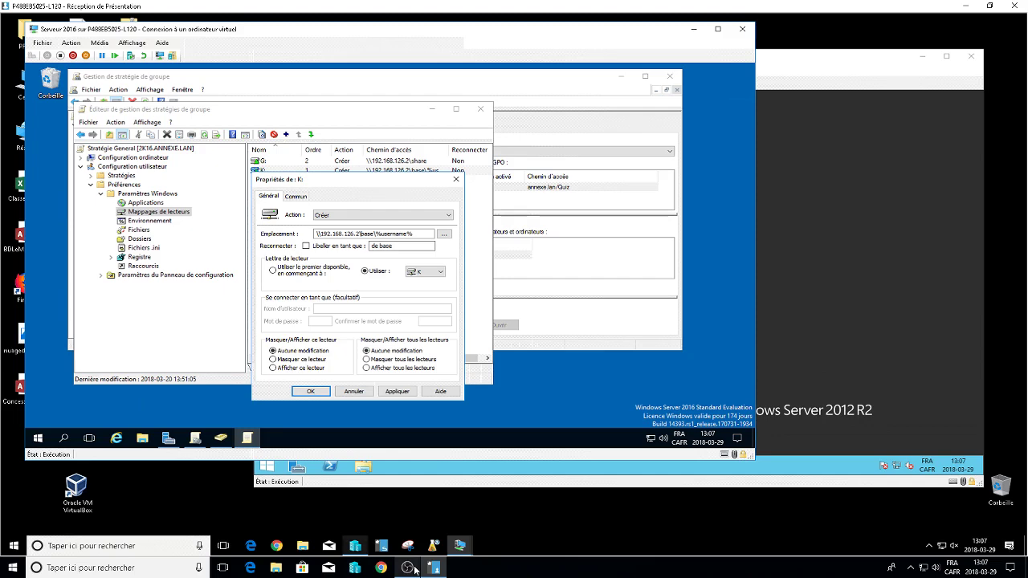
mouse_move(414, 570)
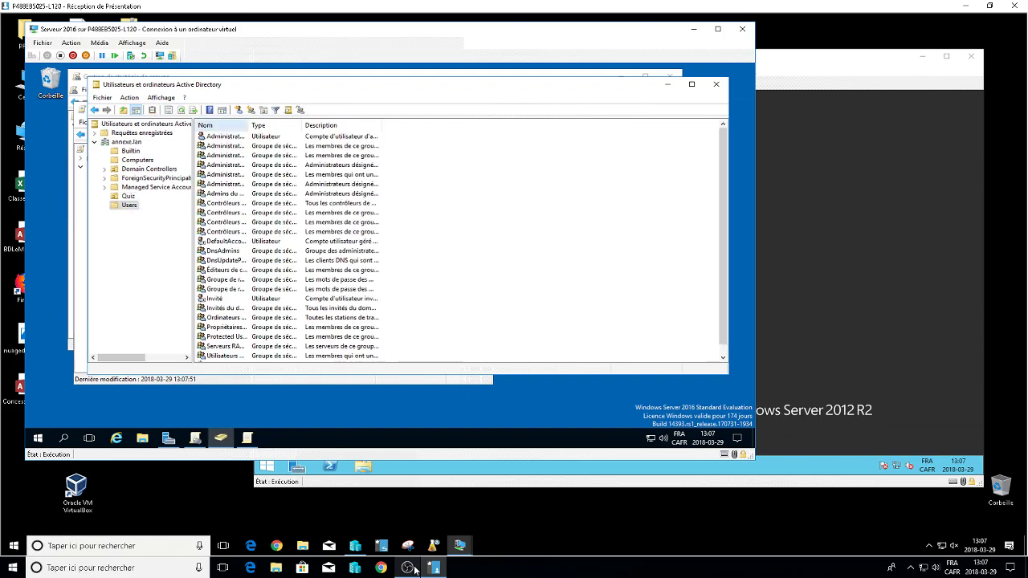
Start copying the Administrateur account into a new user, then cancel.
key(Down)
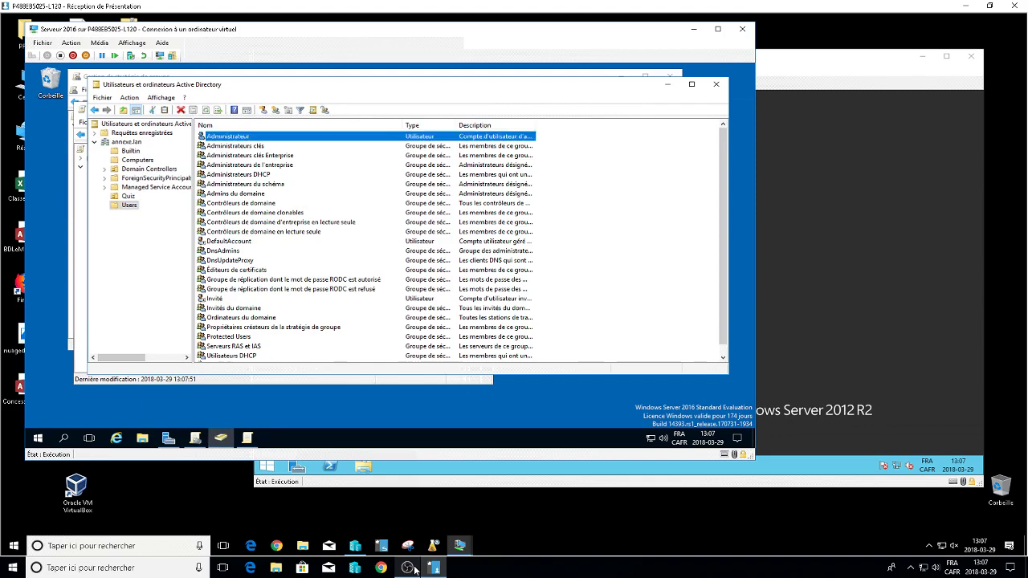
key(shift+F10)
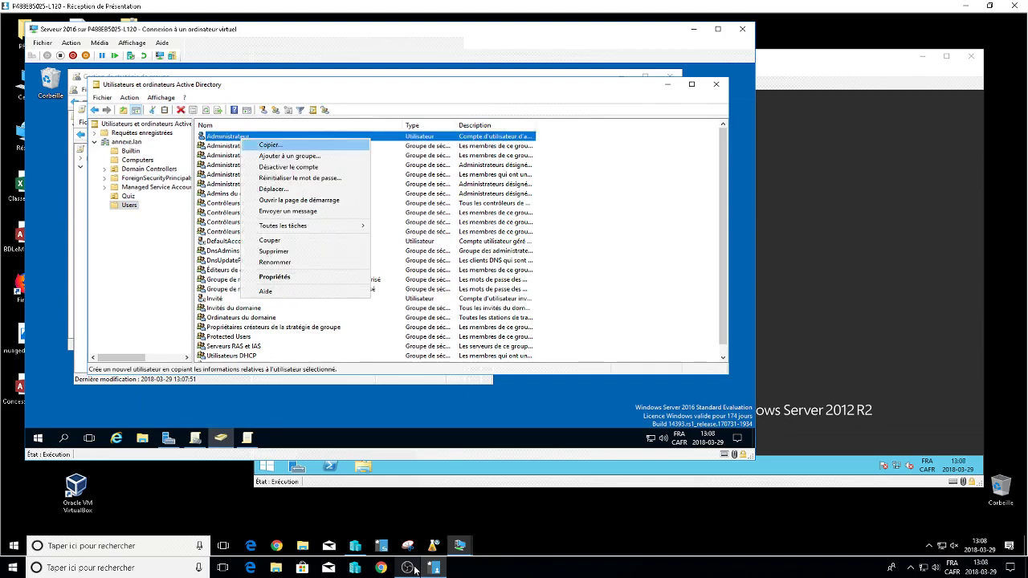
key(Return)
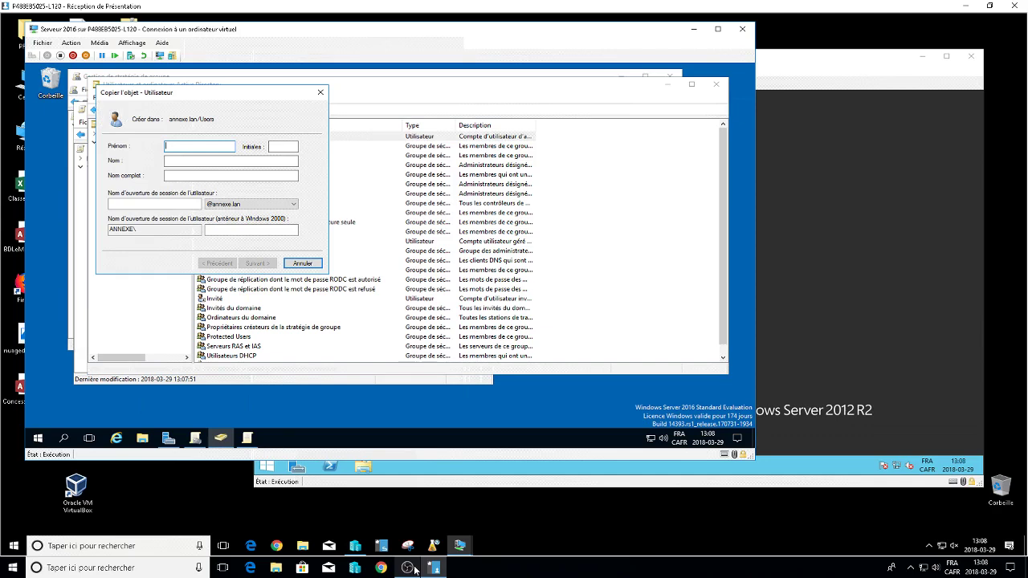
key(Escape)
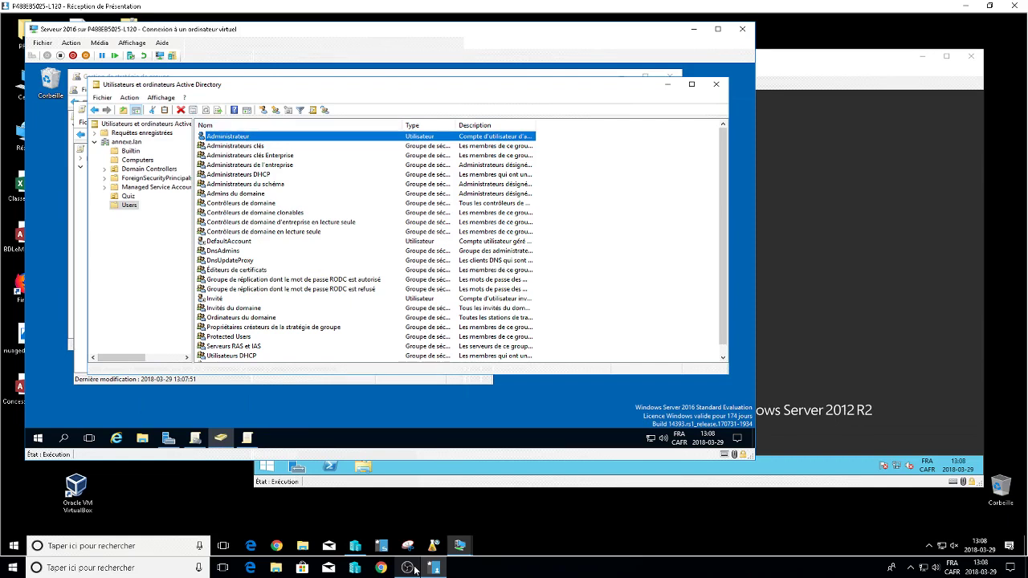
Copy Administrateur into a new test user, entering its first name and logon name.
key(shift+F10)
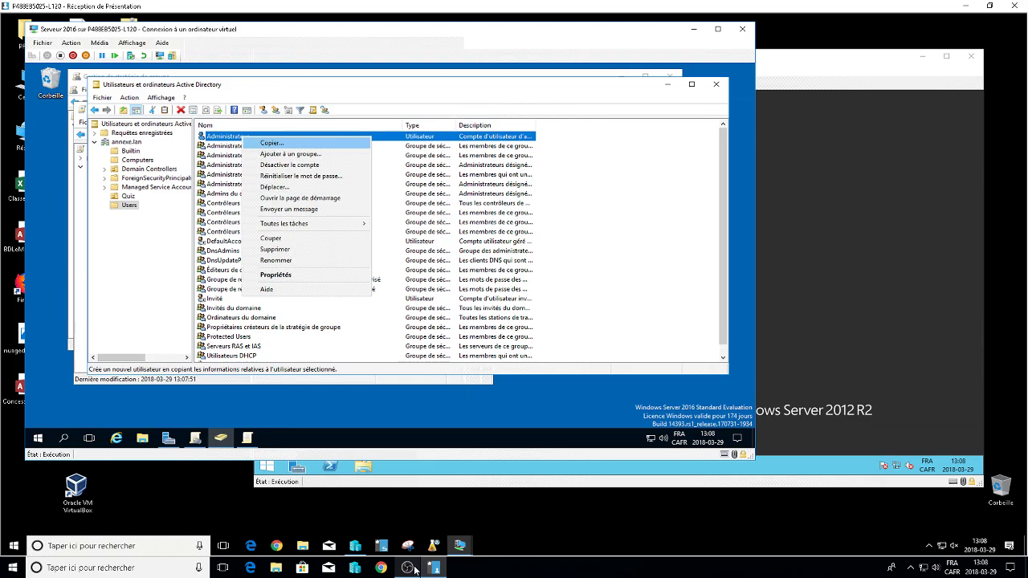
key(Return)
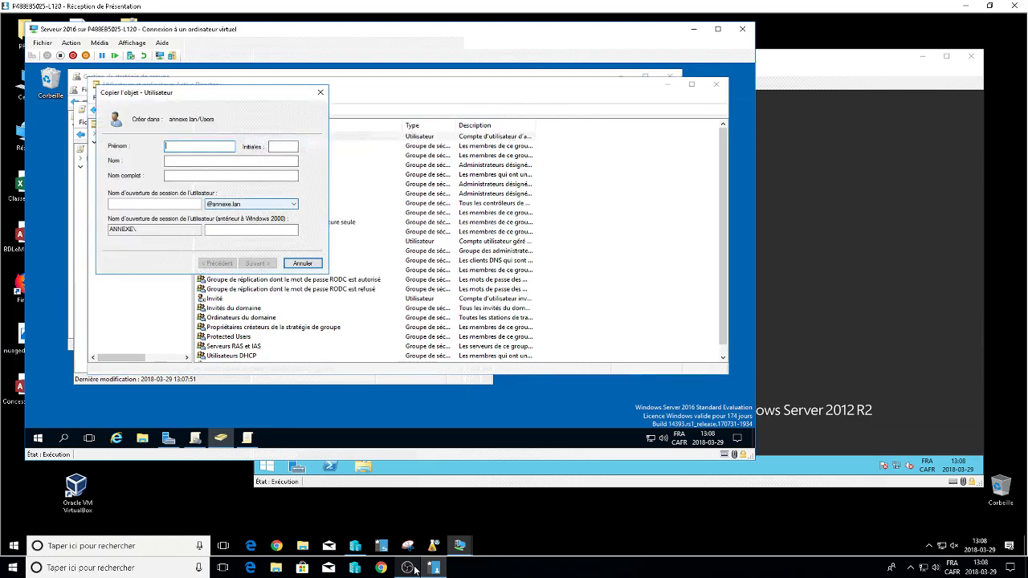
text(aaaa)
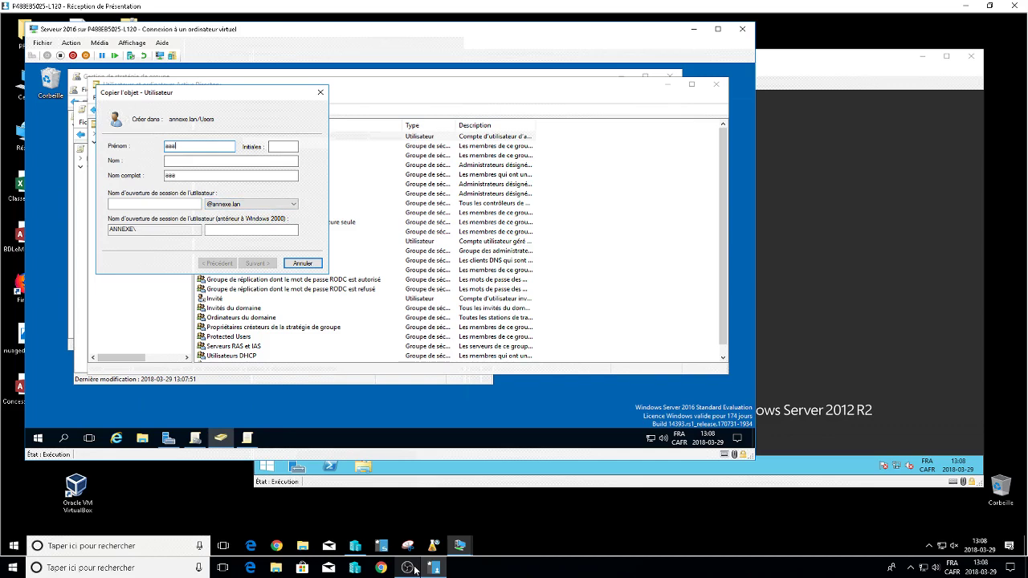
key(Tab)
key(Tab)
key(Tab)
key(Tab)
text(aaaaa)
key(Return)
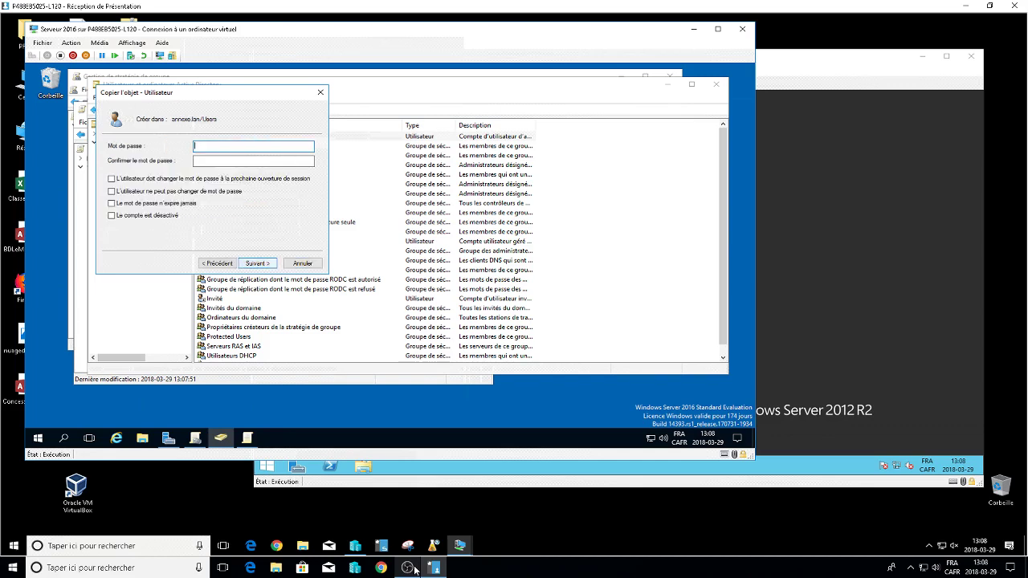
Set and confirm the new user's password and finish the copy wizard.
text(aaaaaa)
key(Tab)
text(aaaaaa)
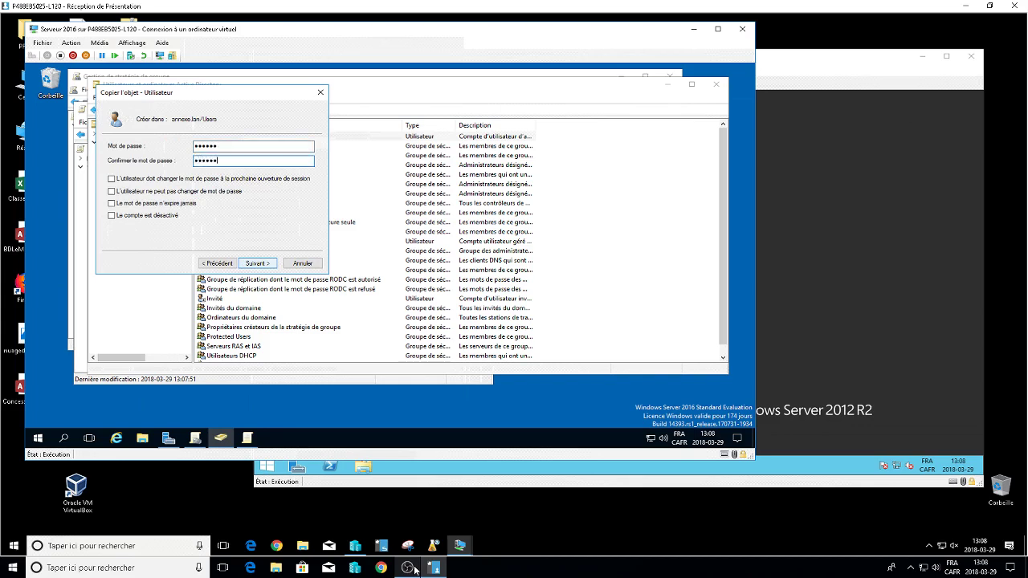
key(Return)
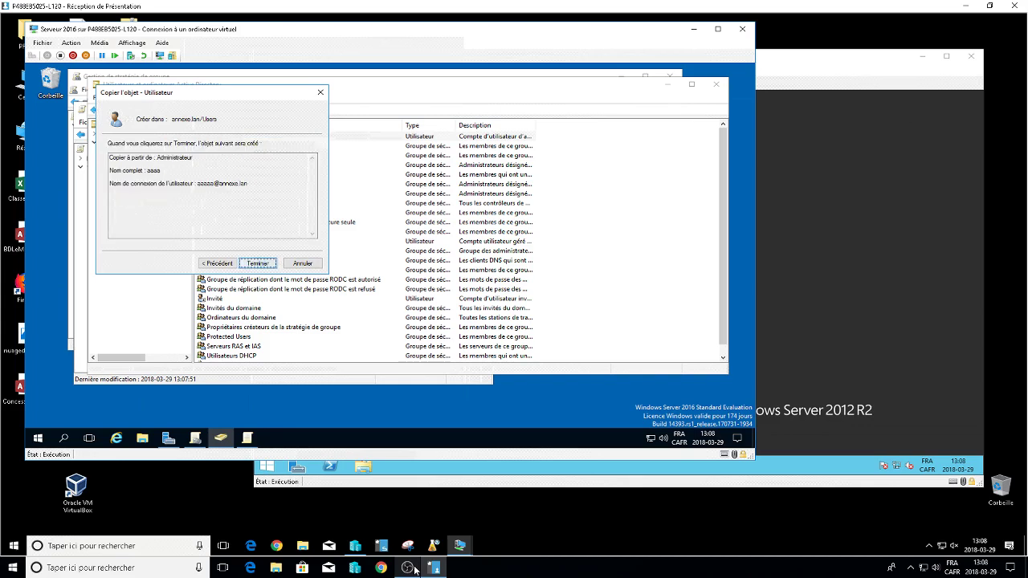
key(Return)
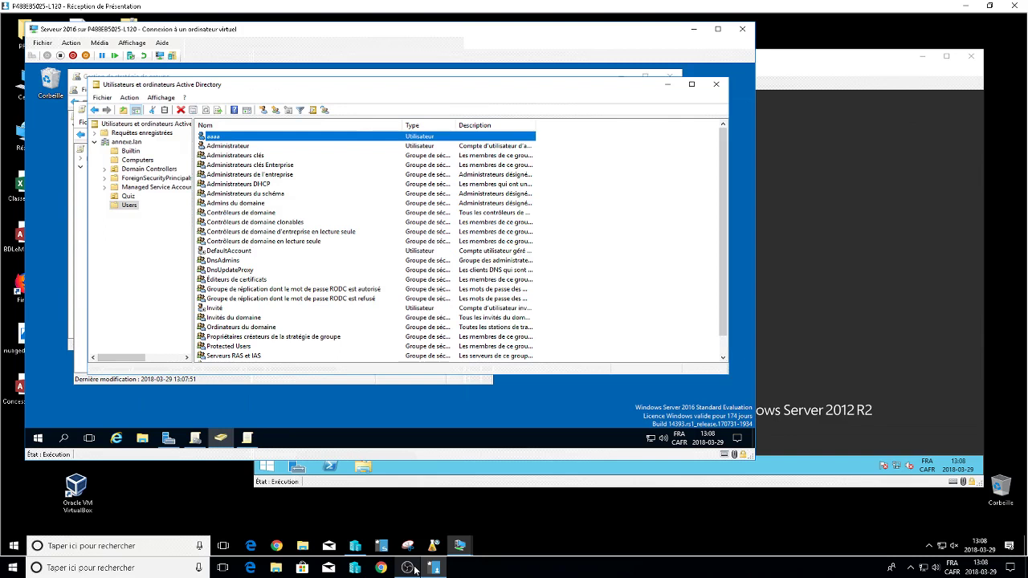
Move the new test user into the Quiz OU alongside DL_Quiz and G_Quiz.
key(shift+F10)
key(Down)
key(Down)
key(Down)
key(Down)
key(Down)
key(Down)
key(Up)
key(Return)
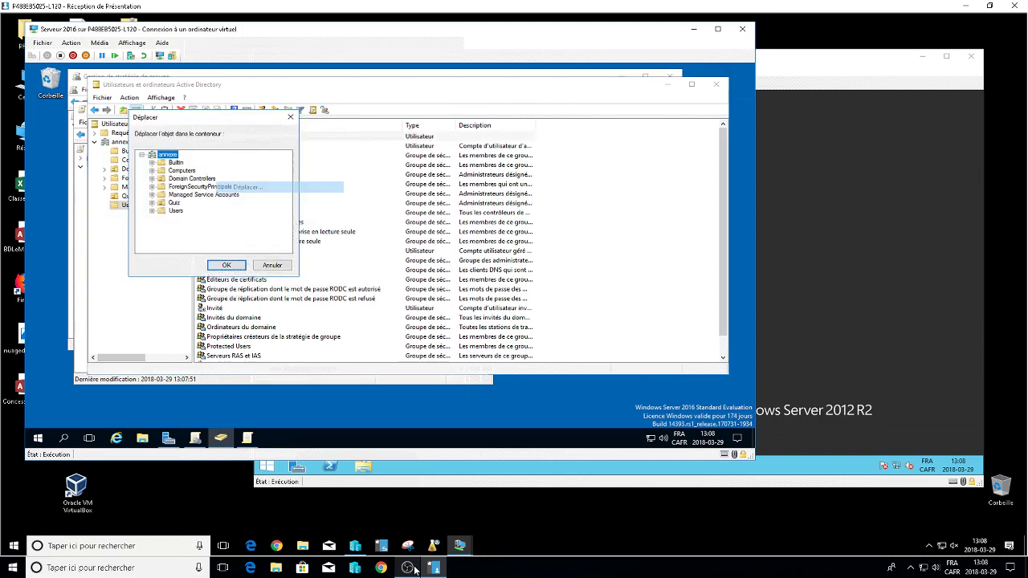
key(q)
key(Return)
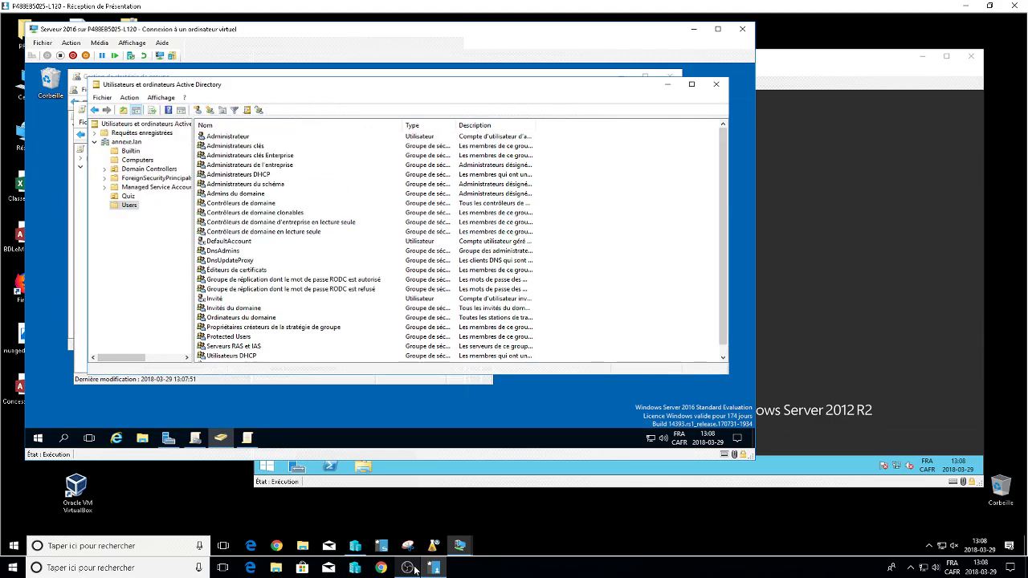
key(Up)
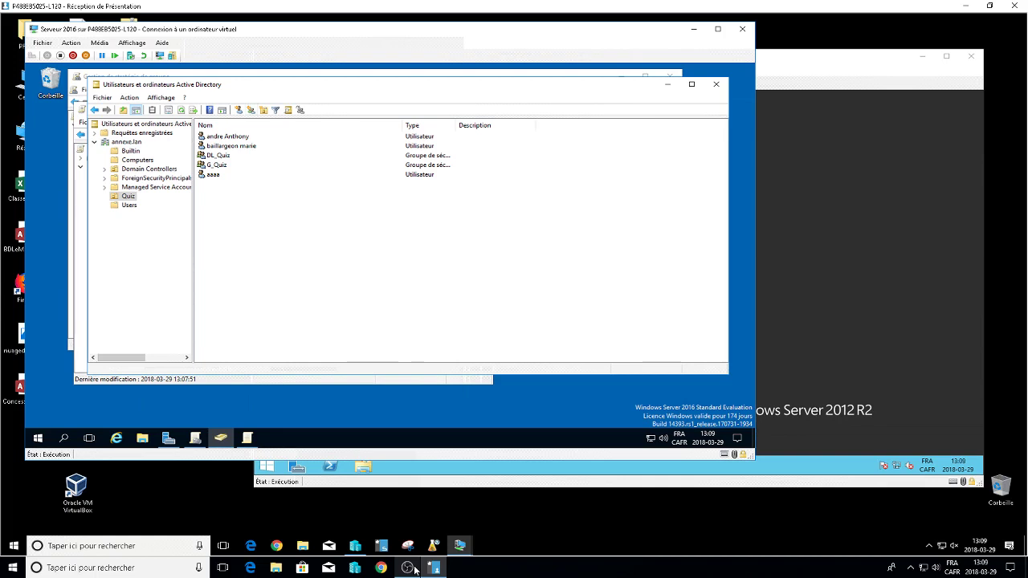
double_click(213, 174)
click(476, 128)
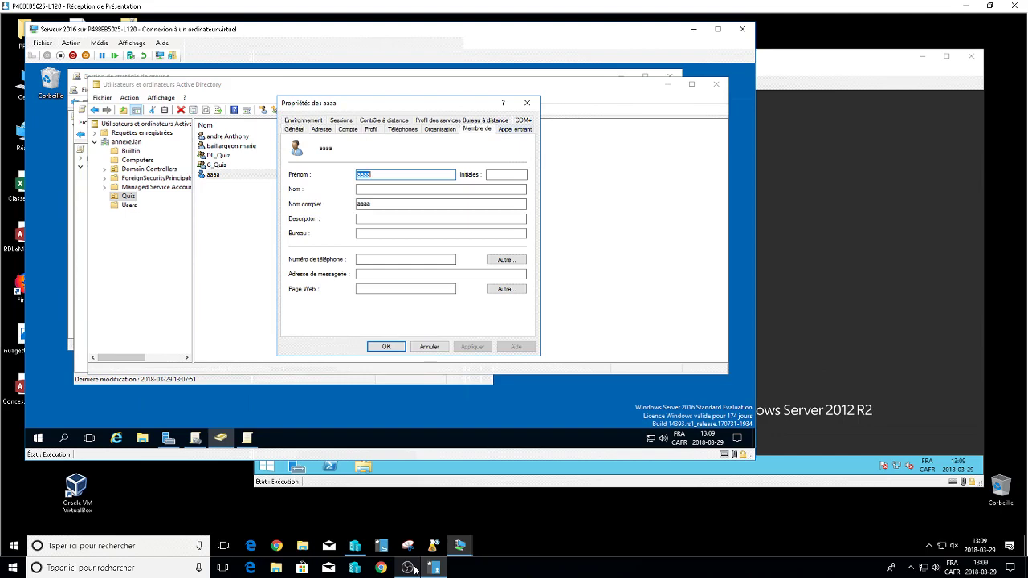
drag(344, 155, 445, 155)
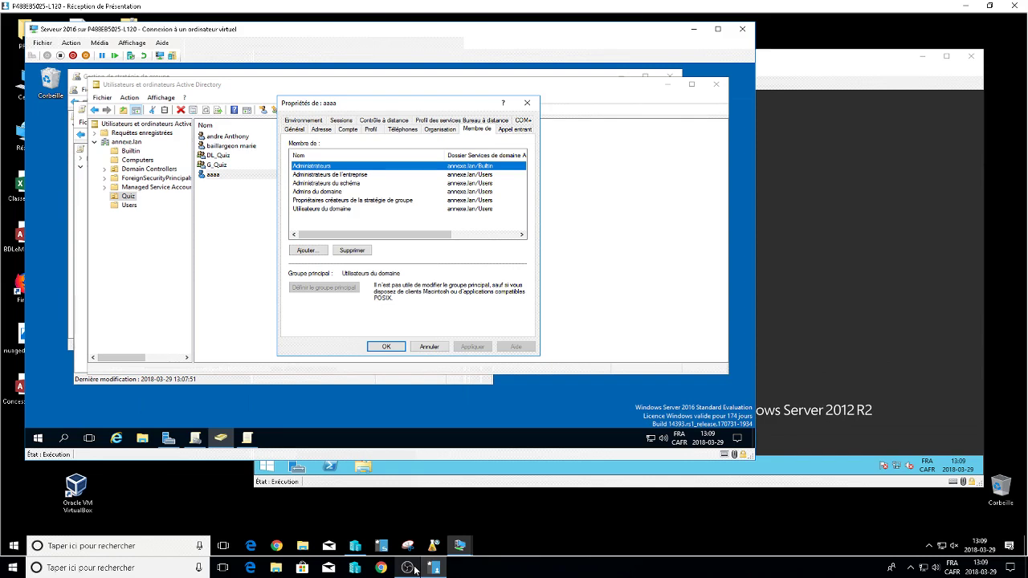
key(Escape)
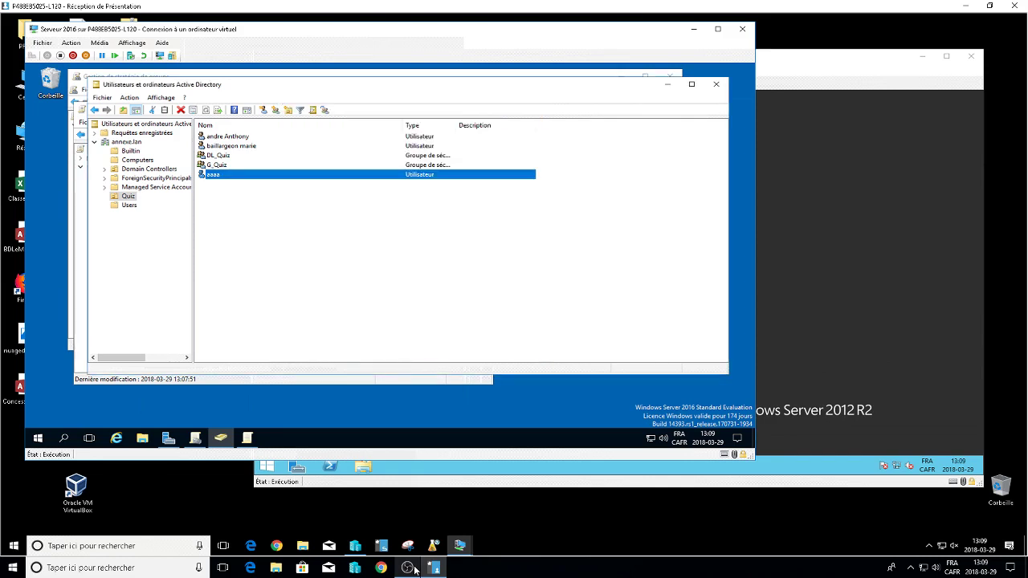
Browse the new user's available actions without choosing one.
key(shift+F10)
key(Down)
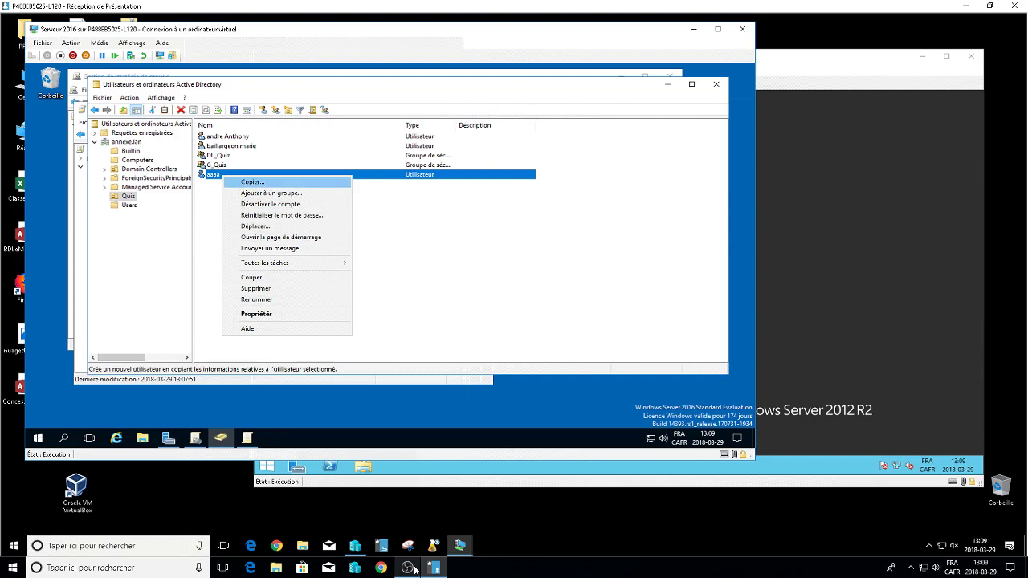
key(Down)
key(Down)
key(Down)
key(Up)
key(Up)
key(Up)
key(Up)
key(Up)
key(Up)
key(Up)
key(Up)
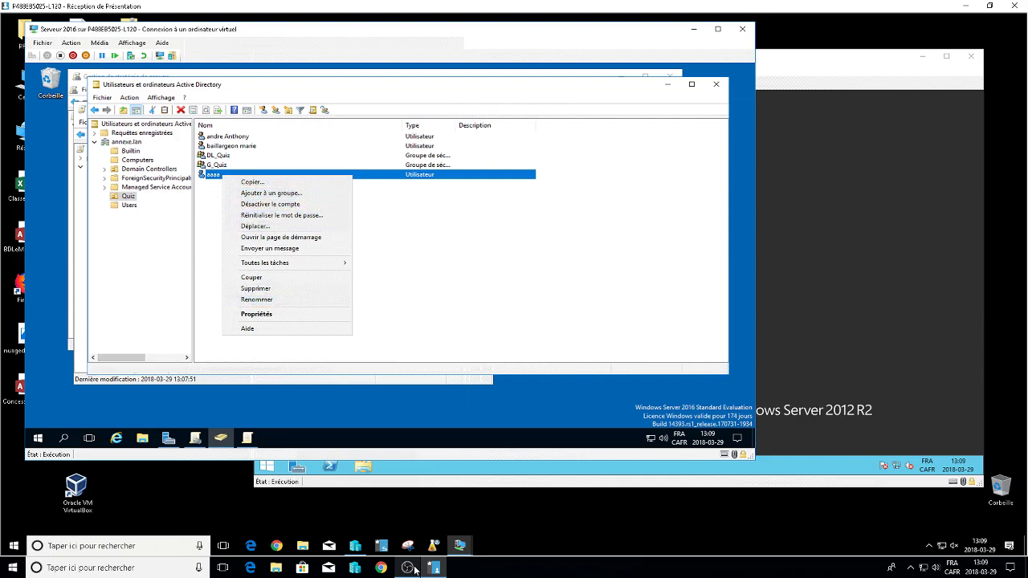
key(Up)
key(Down)
key(Escape)
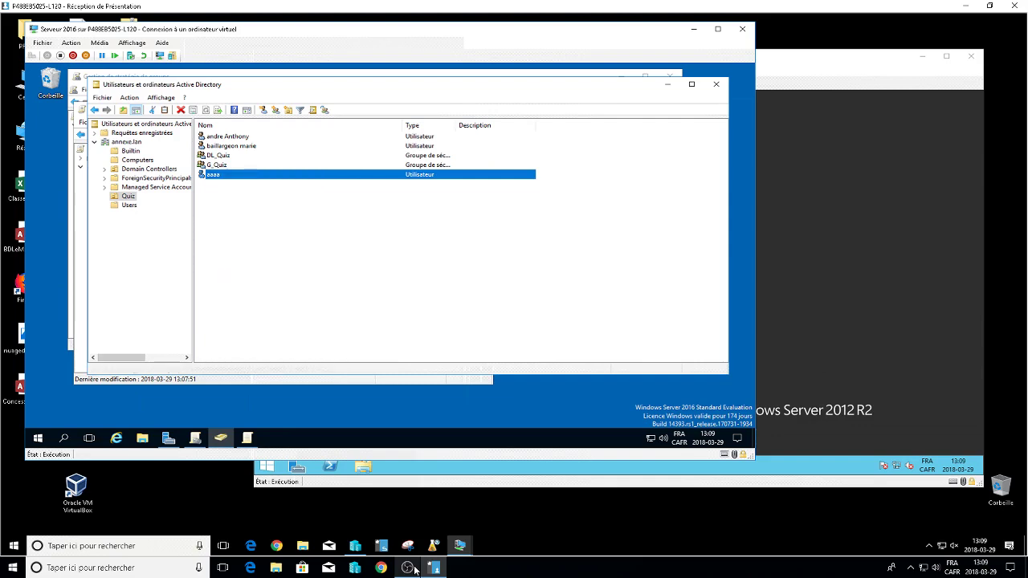
Show the Computers container (W2K12, WIN7) and decline pasting the cut object into it.
click(414, 570)
click(130, 151)
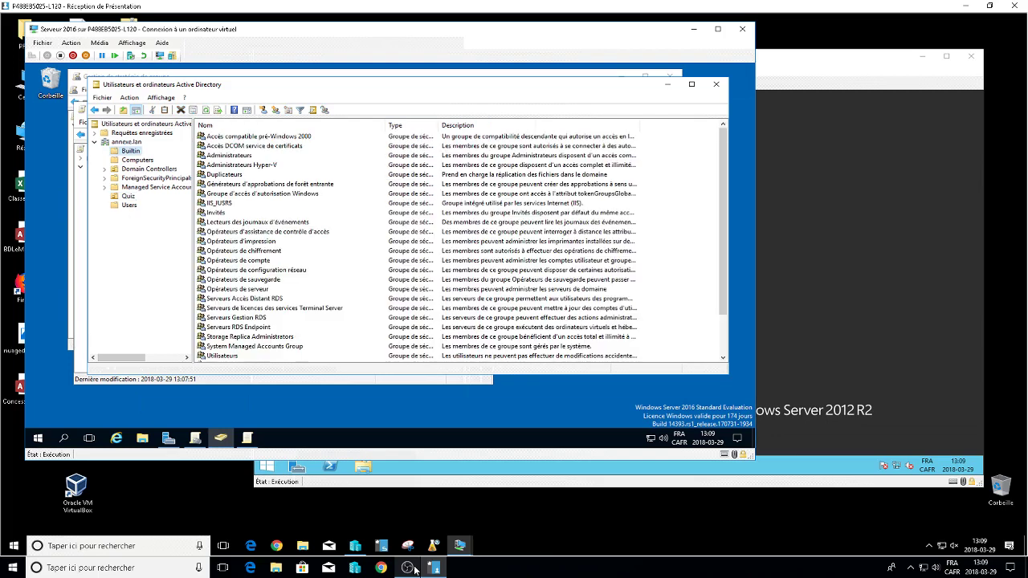
click(137, 160)
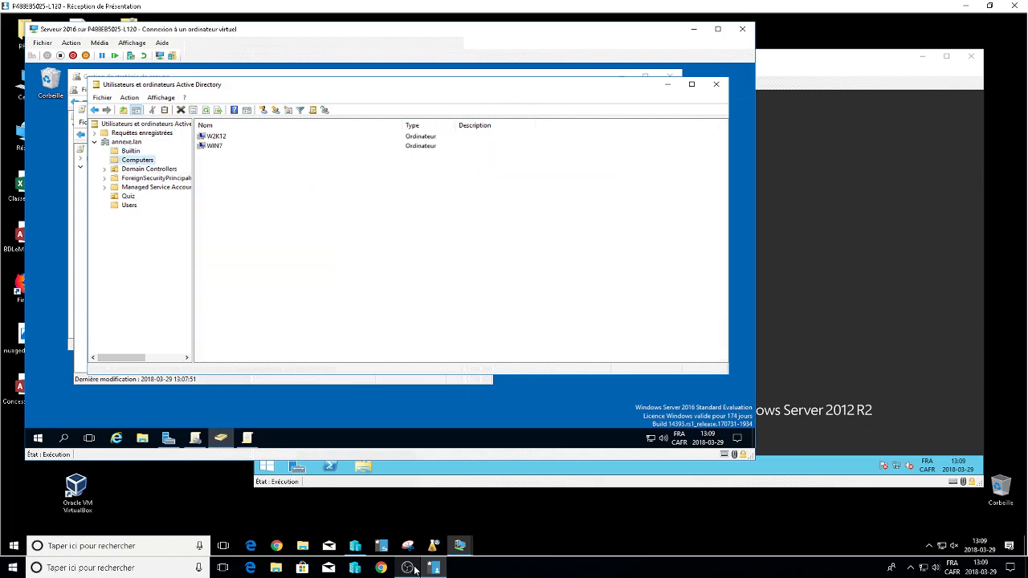
key(shift+F10)
key(Down)
key(Down)
key(Down)
key(Down)
key(Down)
key(Return)
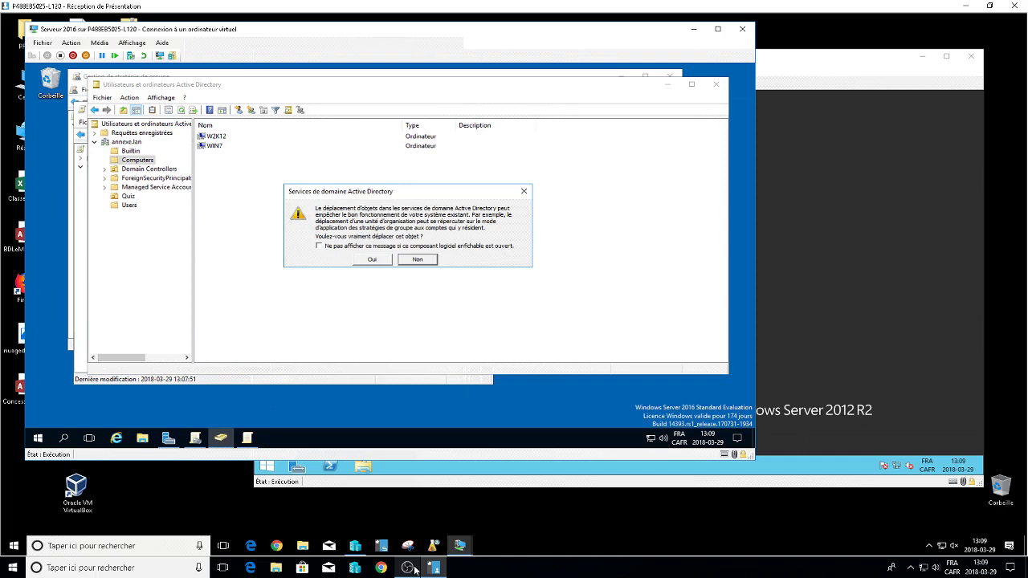
key(Return)
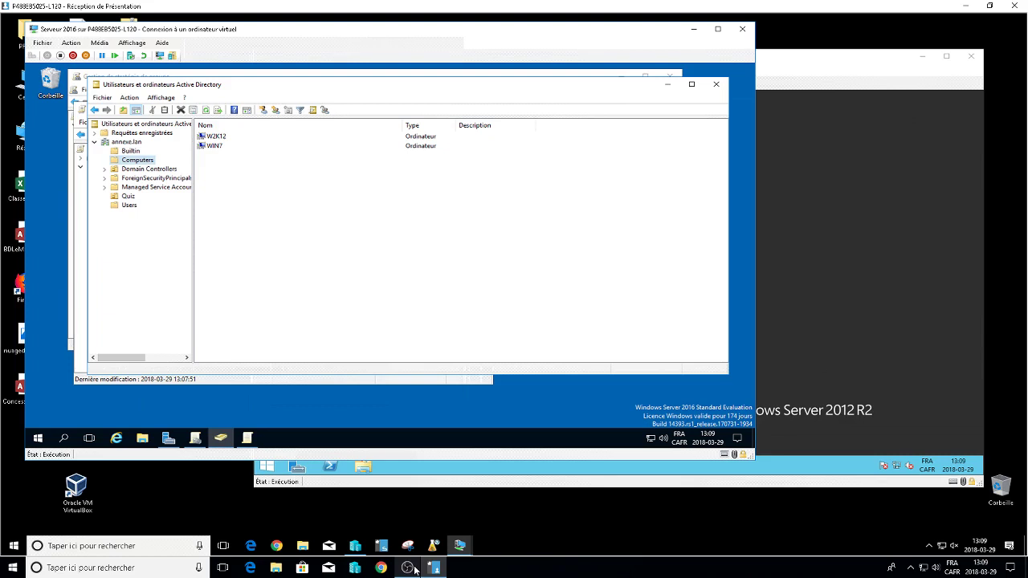
right_click(250, 188)
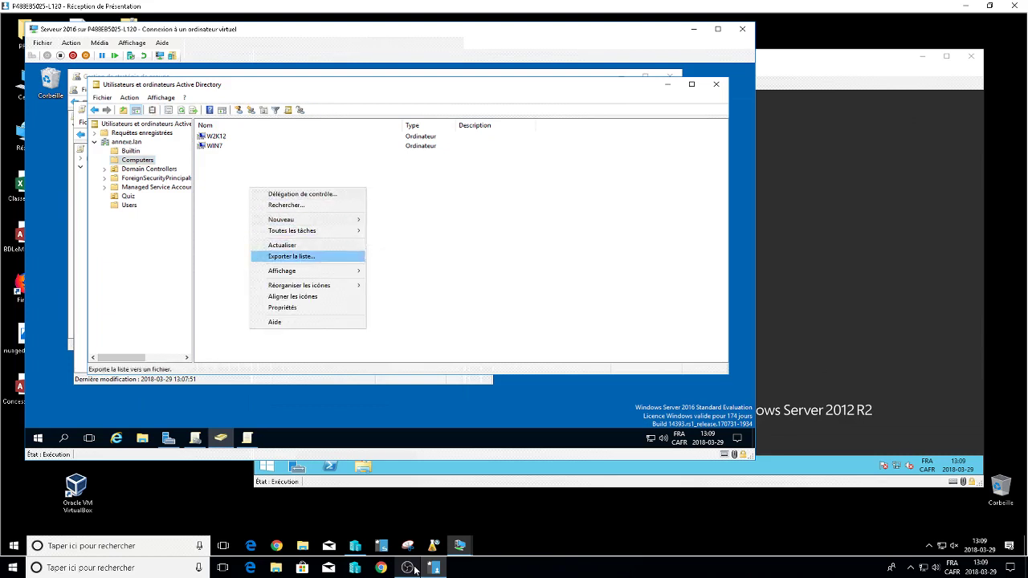
key(Escape)
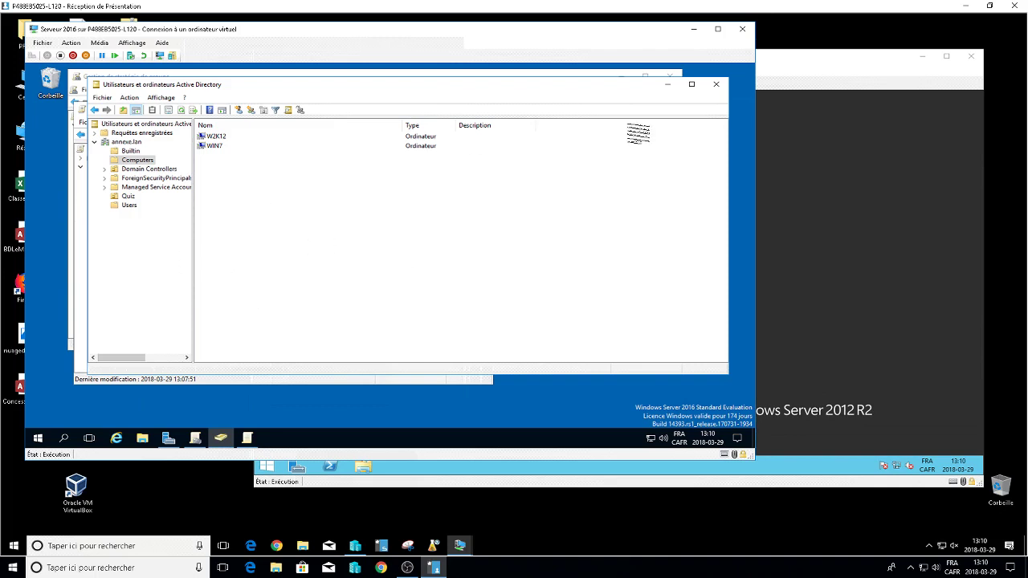
Close the AD and Group Policy windows and browse File Explorer to the nom (E:) drive.
click(715, 84)
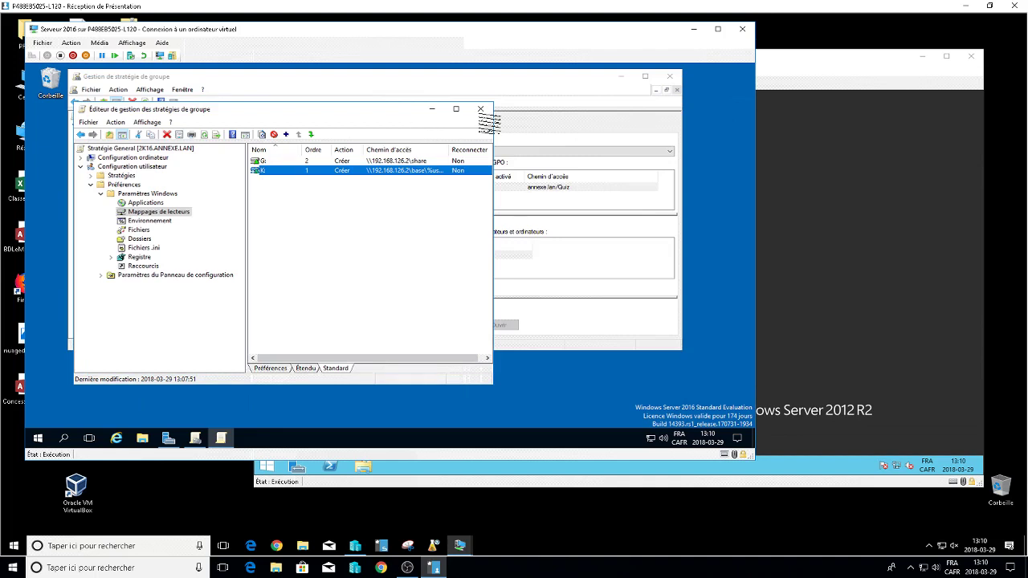
click(480, 108)
click(669, 77)
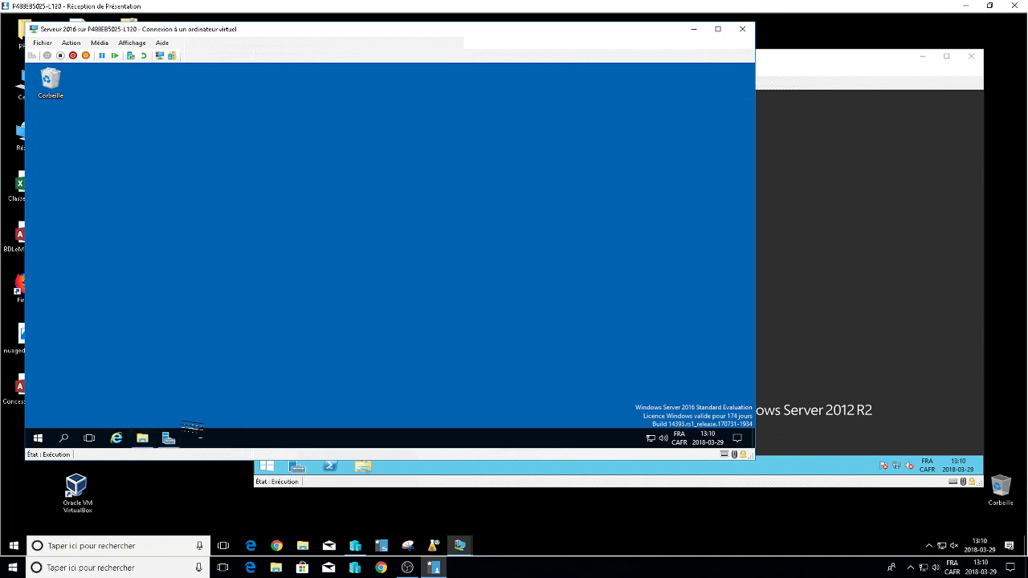
click(142, 437)
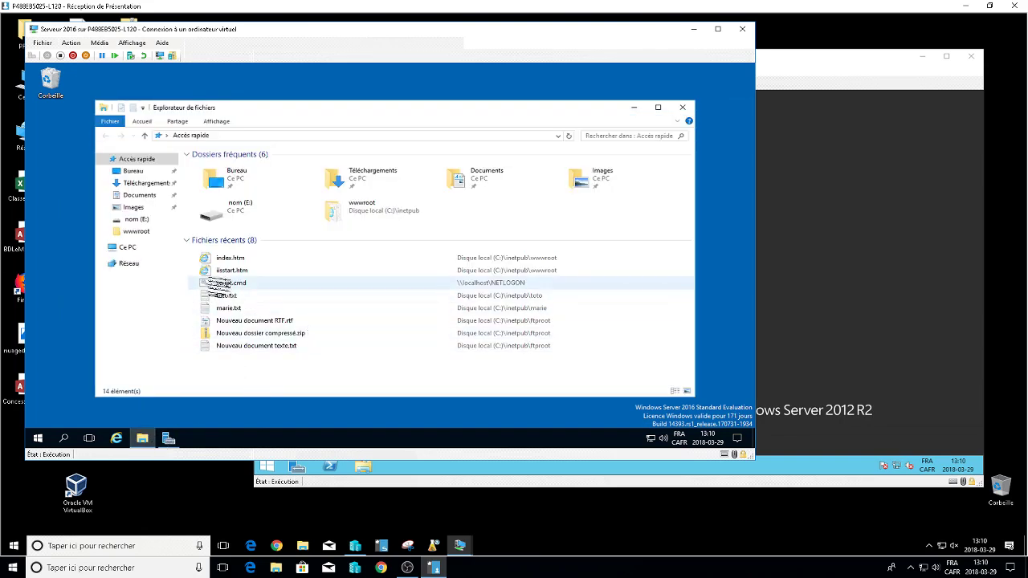
click(127, 247)
double_click(315, 256)
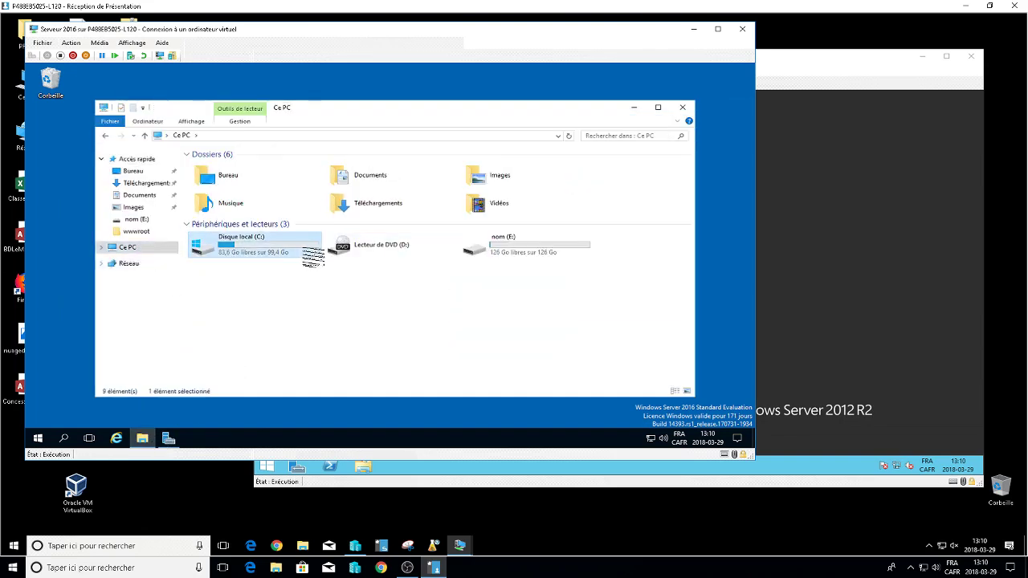
click(143, 248)
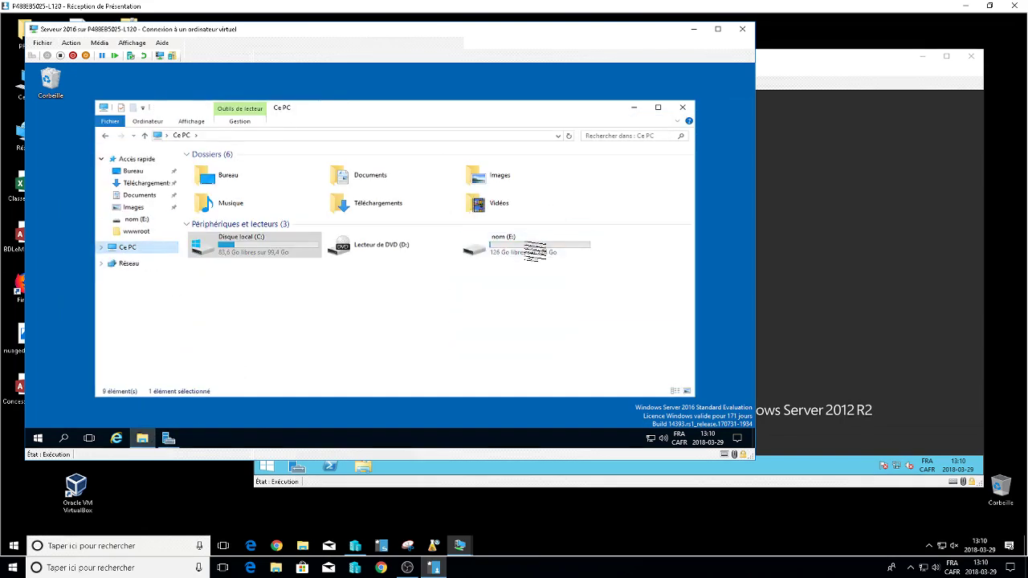
double_click(524, 247)
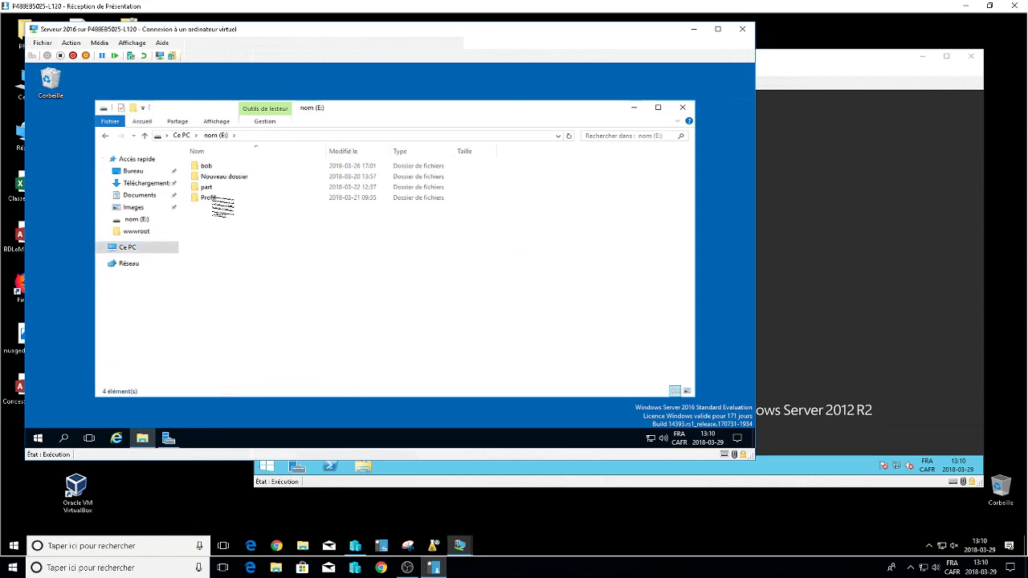
Review the Profil$ share permissions (DL_Quiz Modify and Read), then Profil's Security tab.
right_click(213, 200)
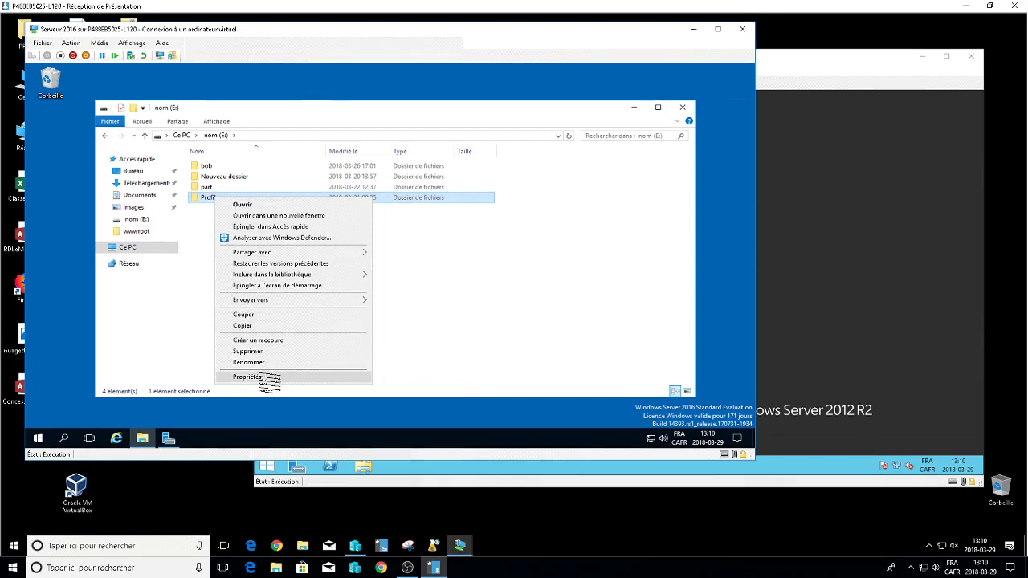
click(247, 377)
click(263, 204)
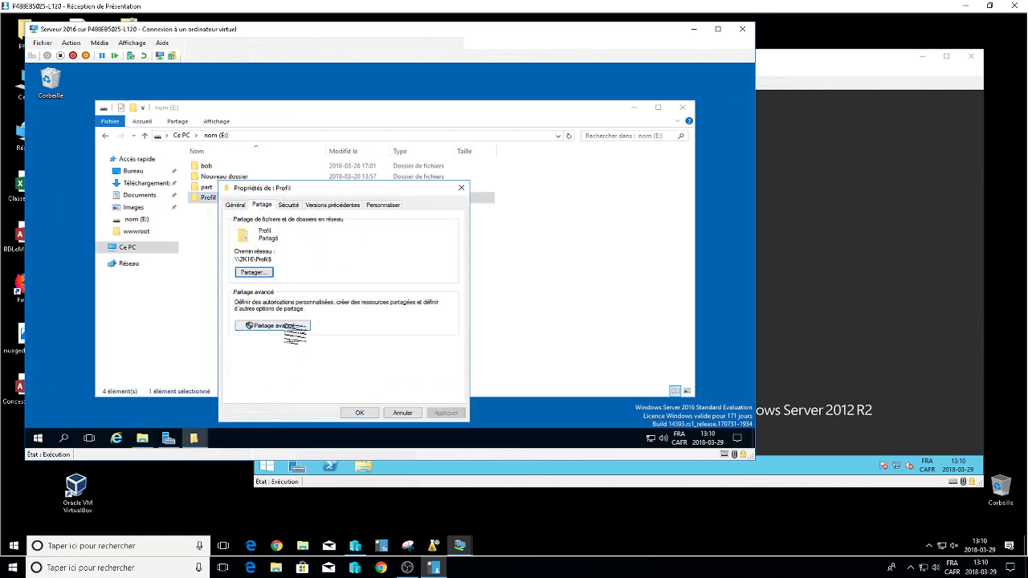
click(289, 326)
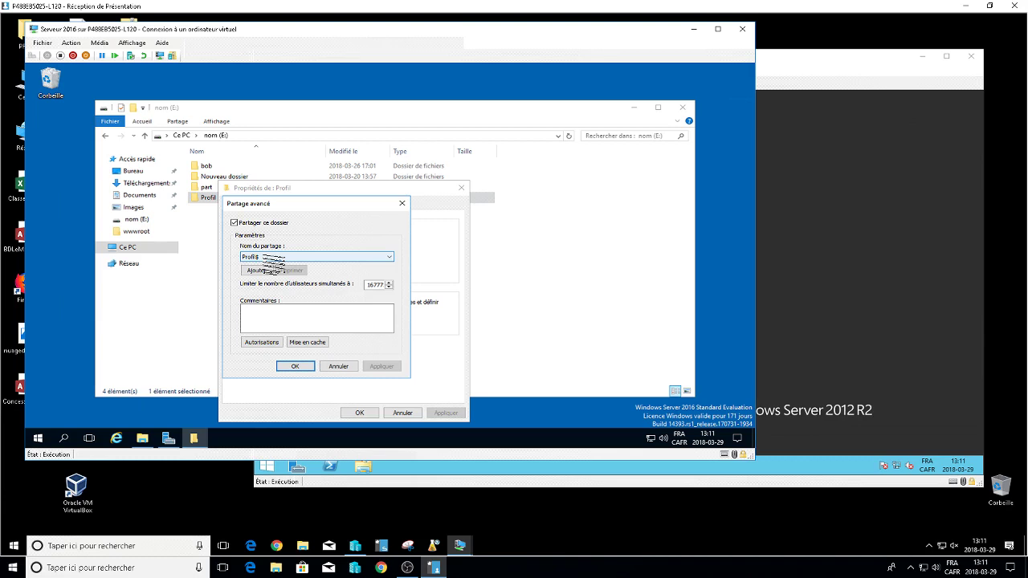
click(263, 342)
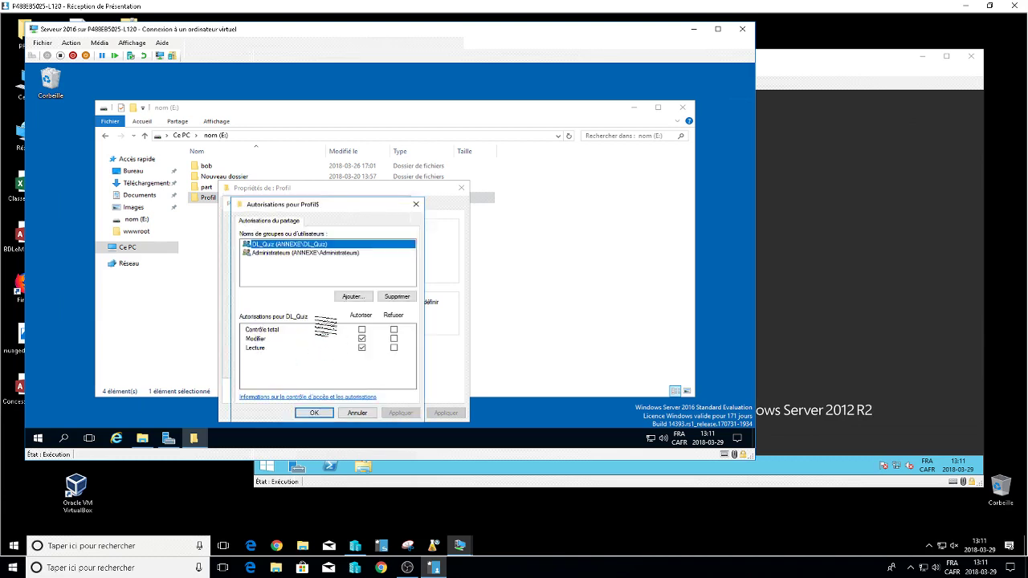
click(318, 254)
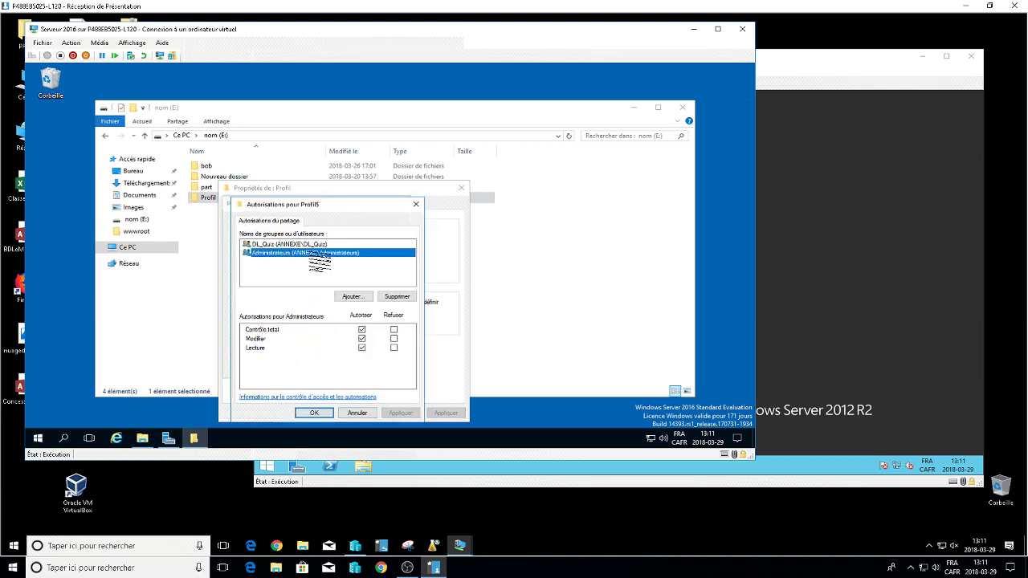
click(321, 244)
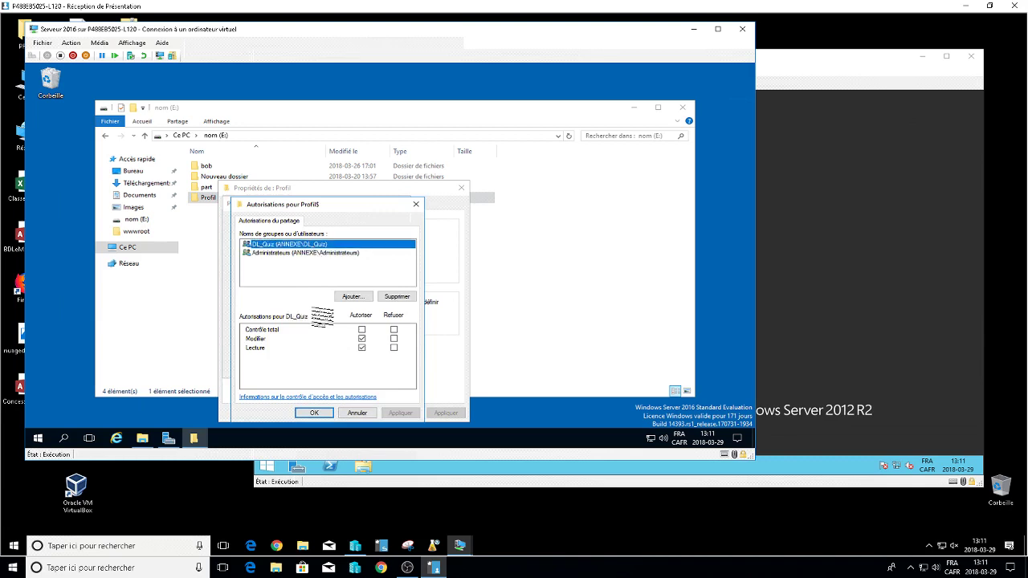
click(313, 413)
click(296, 367)
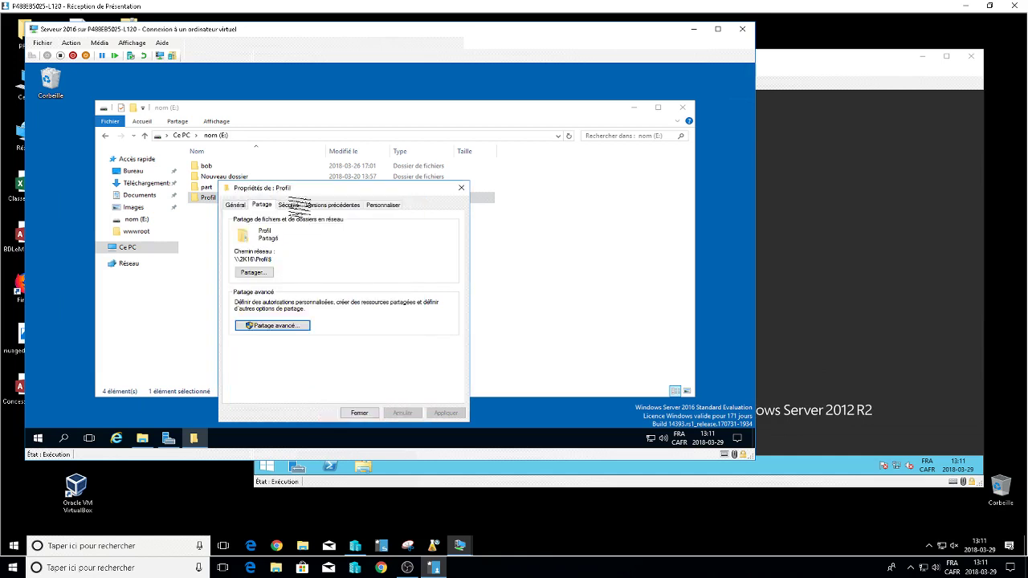
click(294, 205)
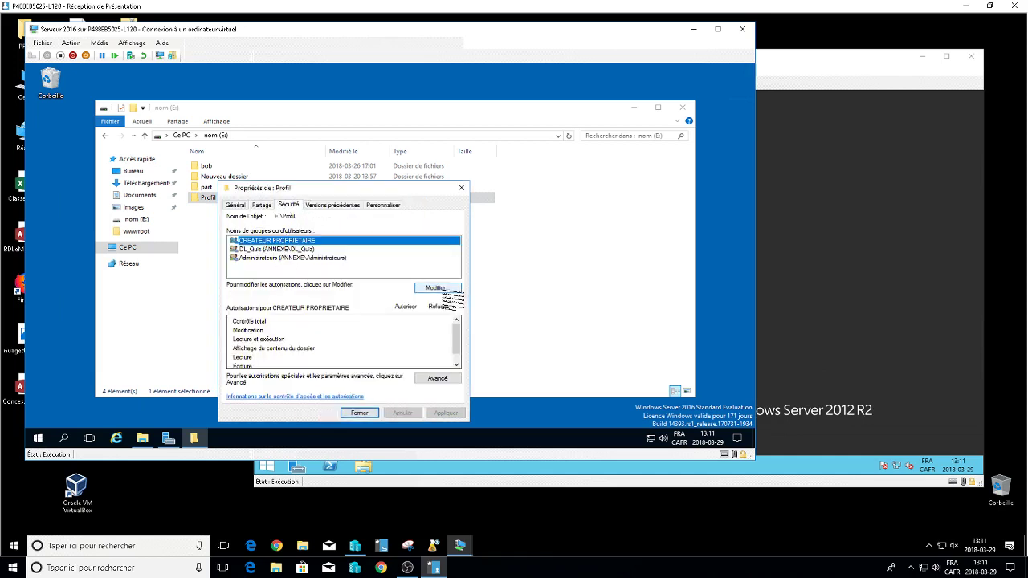
In Profil's advanced security settings, try enabling inheritance and inspect the DL_Quiz entry.
click(438, 378)
click(258, 329)
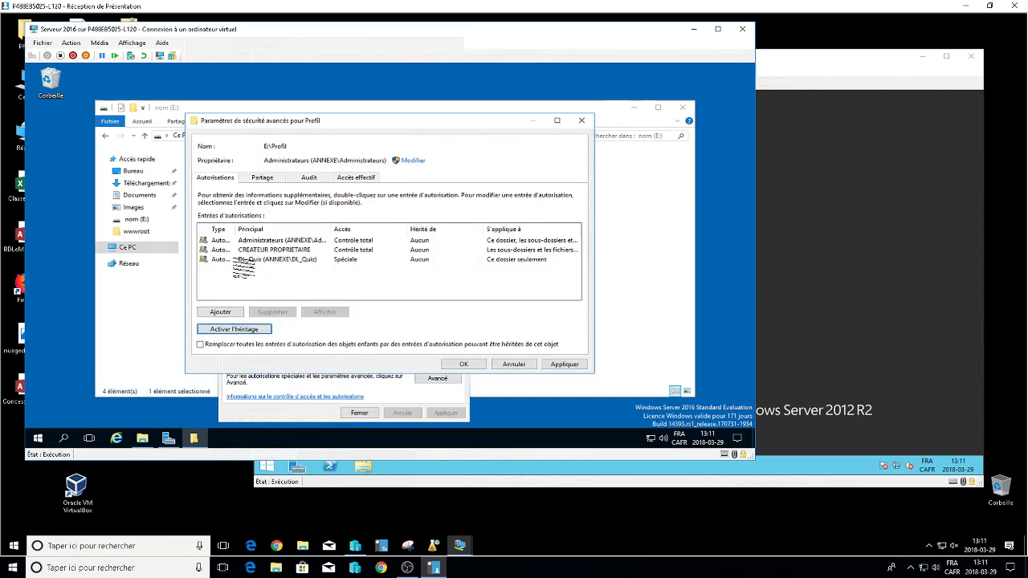
click(281, 260)
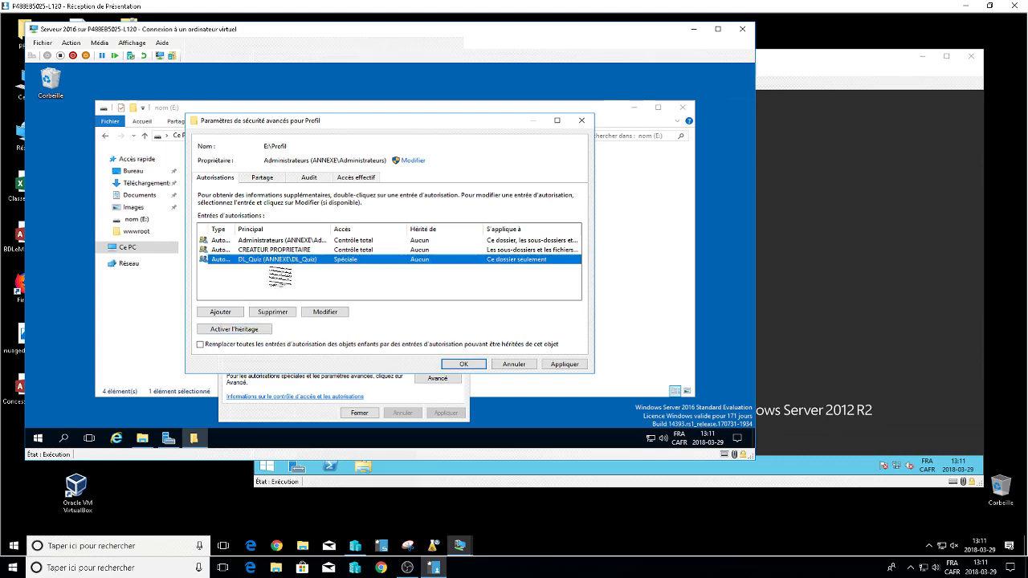
click(335, 313)
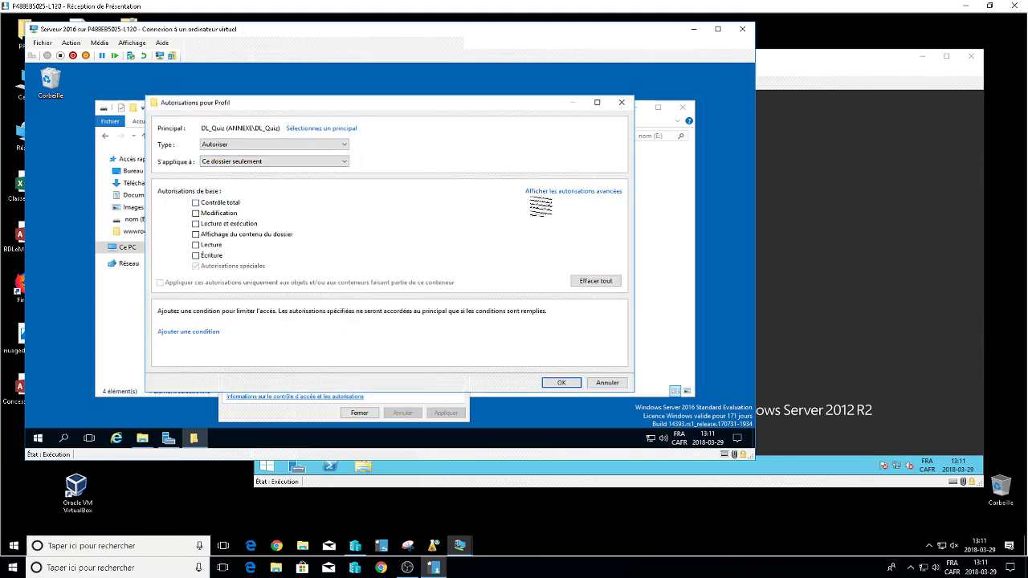
click(546, 191)
drag(461, 112, 636, 127)
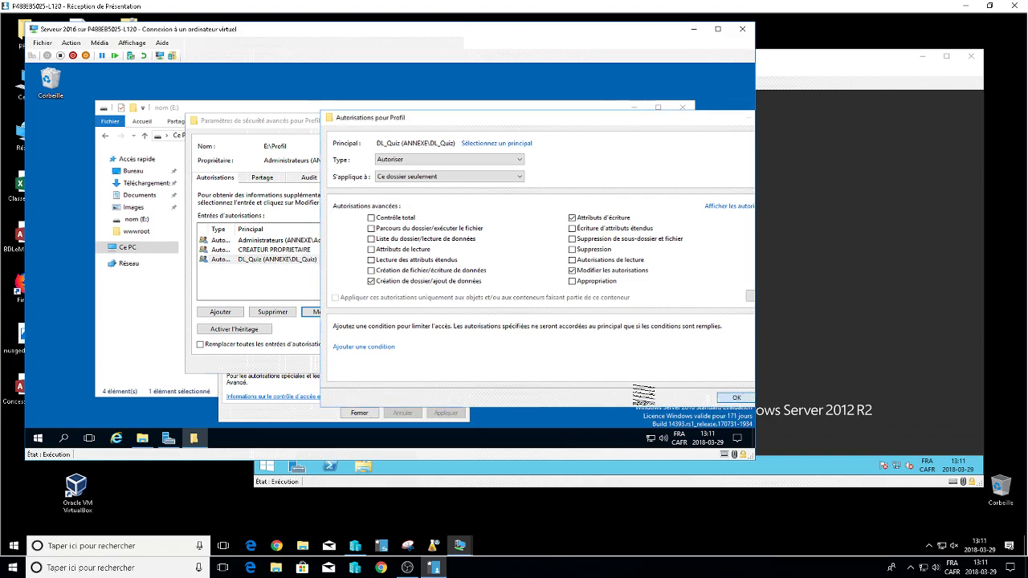
click(729, 399)
Inspect the Administrateurs and DL_Quiz entries, then cancel and close all of Profil's dialogs unchanged.
click(309, 240)
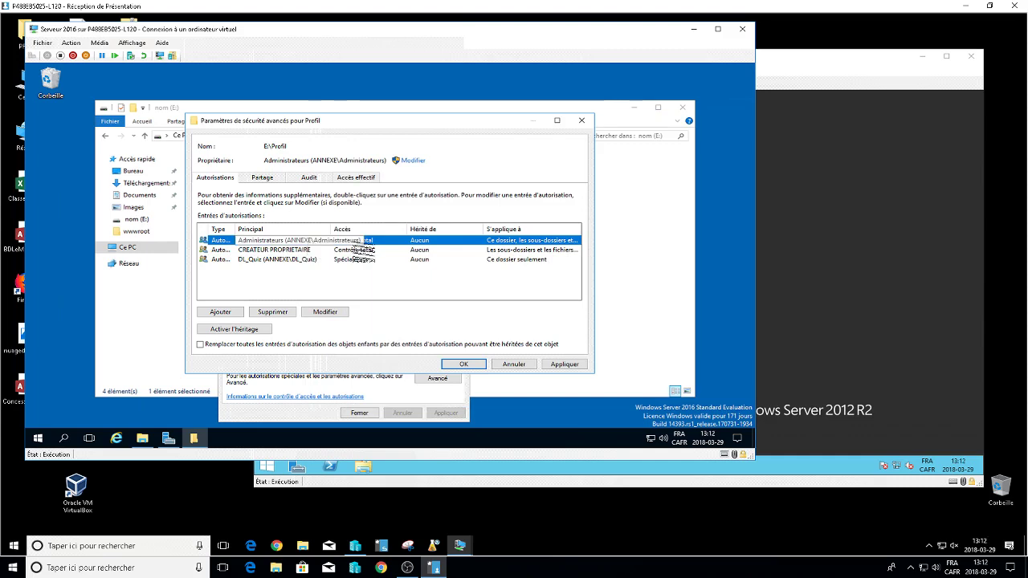
click(337, 313)
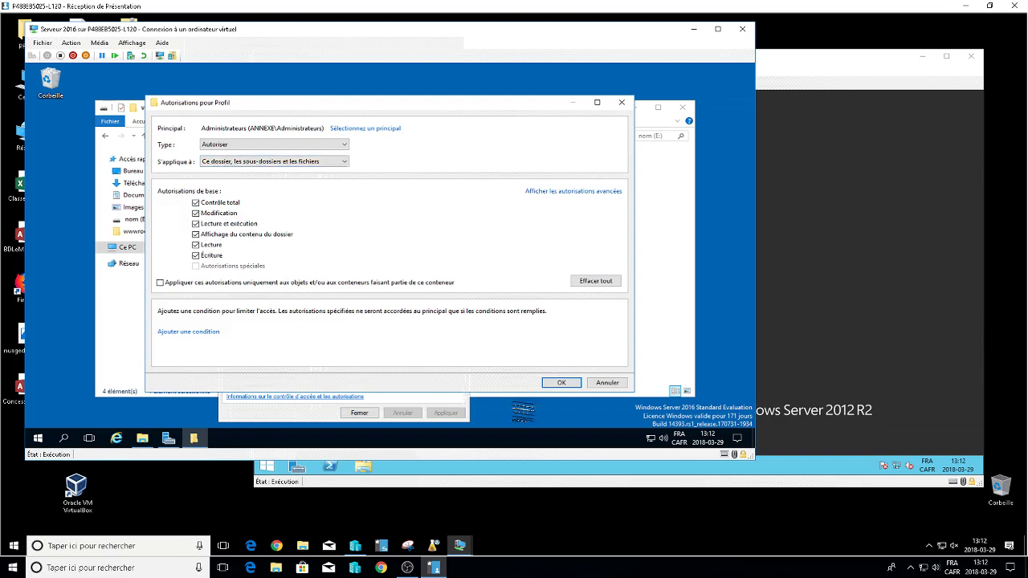
click(603, 383)
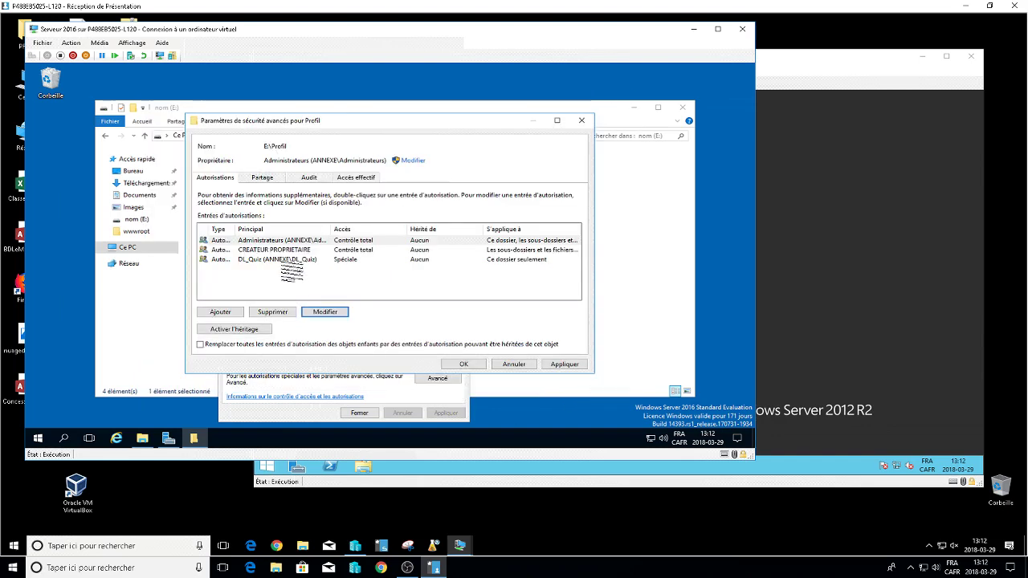
click(291, 261)
click(326, 312)
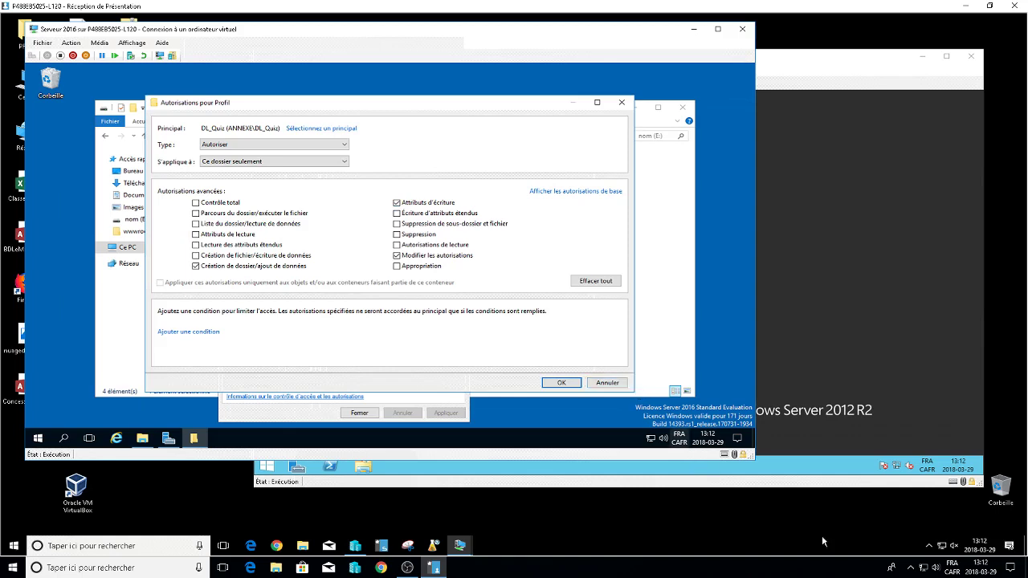
click(604, 383)
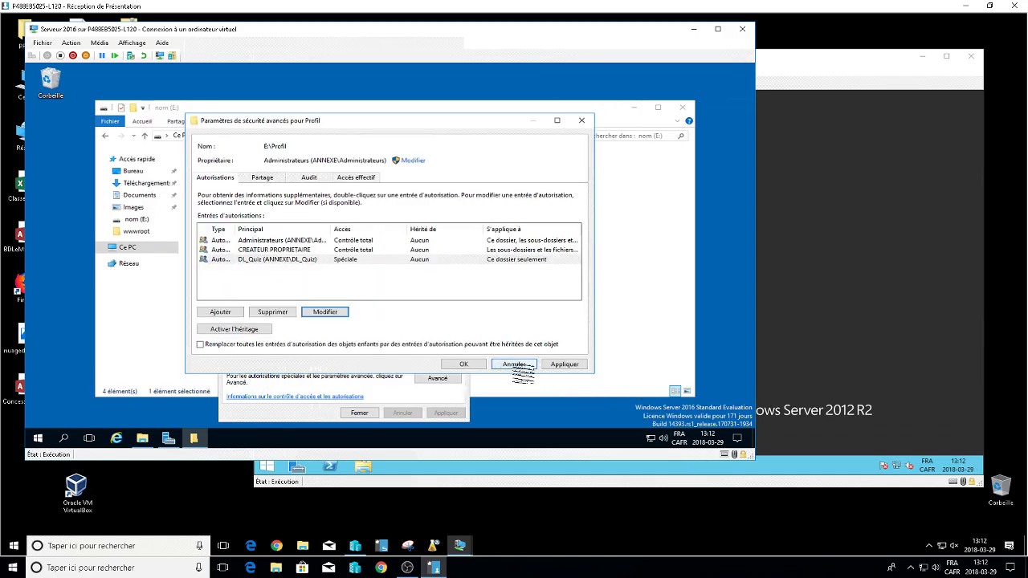
click(514, 364)
click(360, 413)
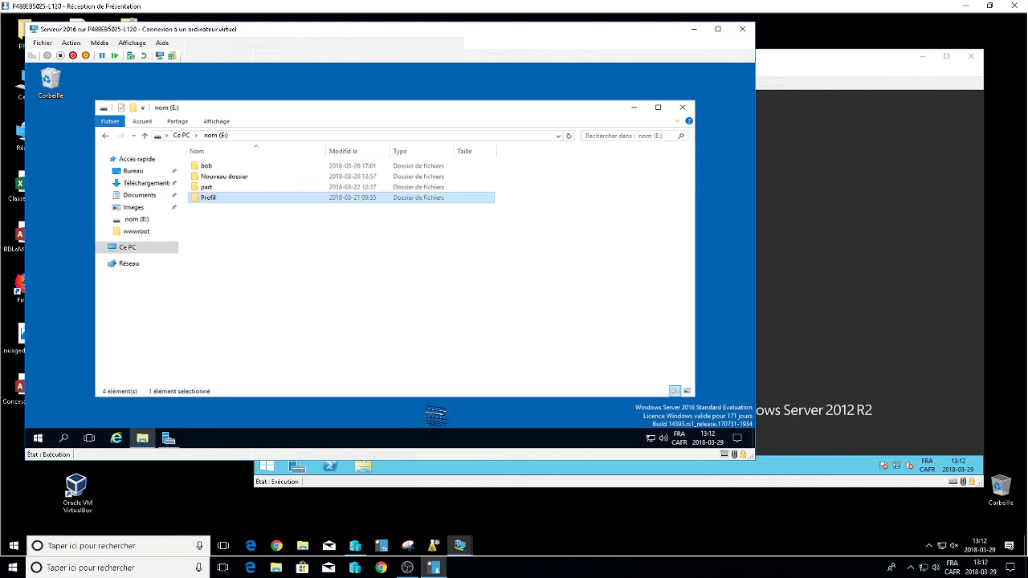
Close Explorer and open Default Domain Policy for editing from Server Manager's Group Policy Management.
click(681, 107)
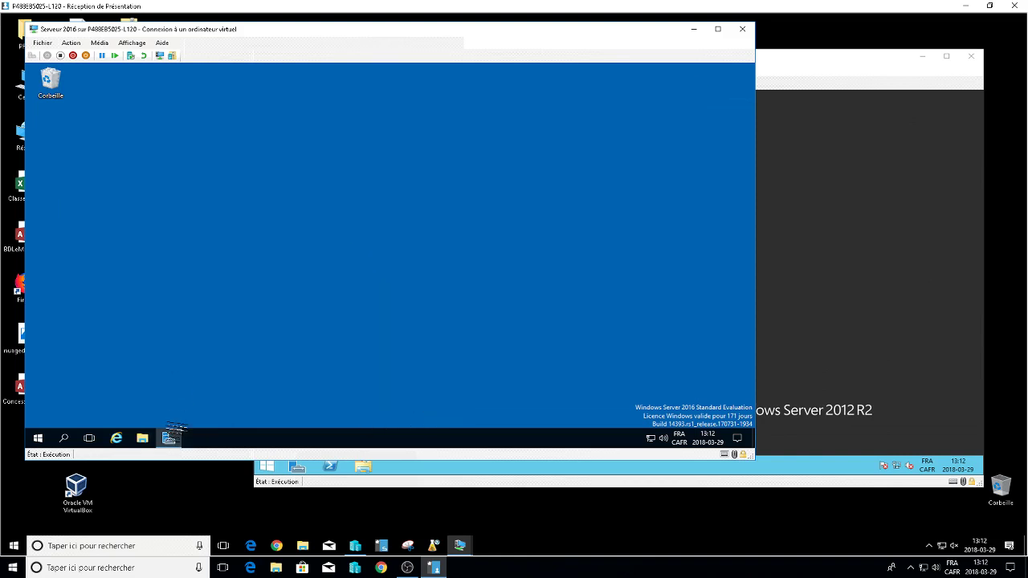
click(167, 438)
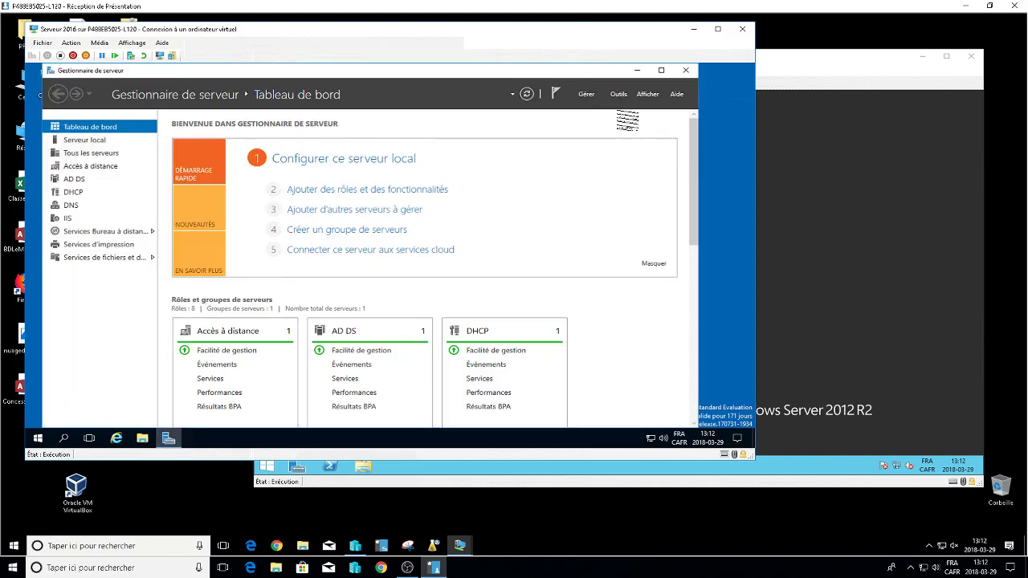
click(619, 94)
scroll(627, 113, up, 1)
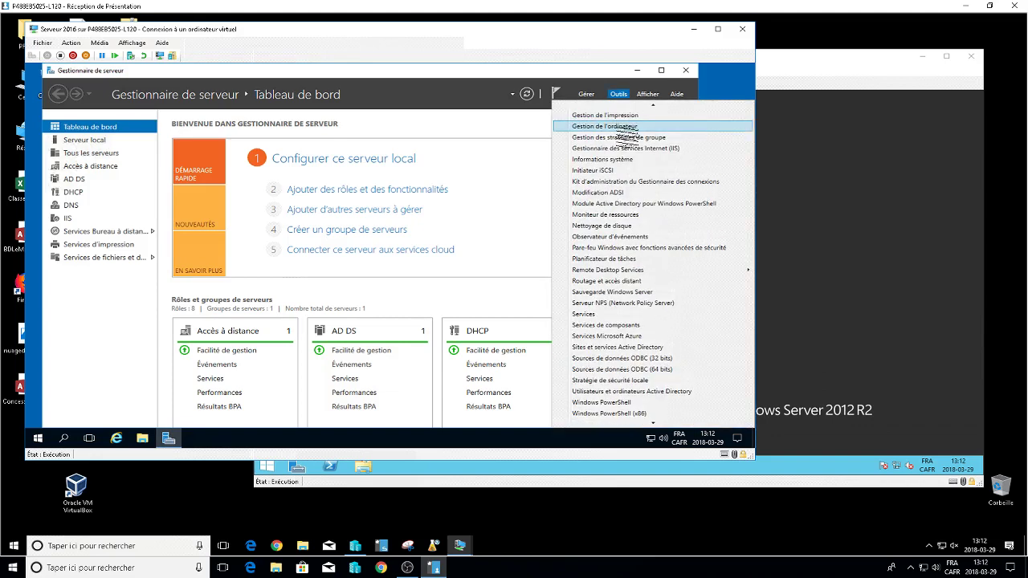
click(629, 138)
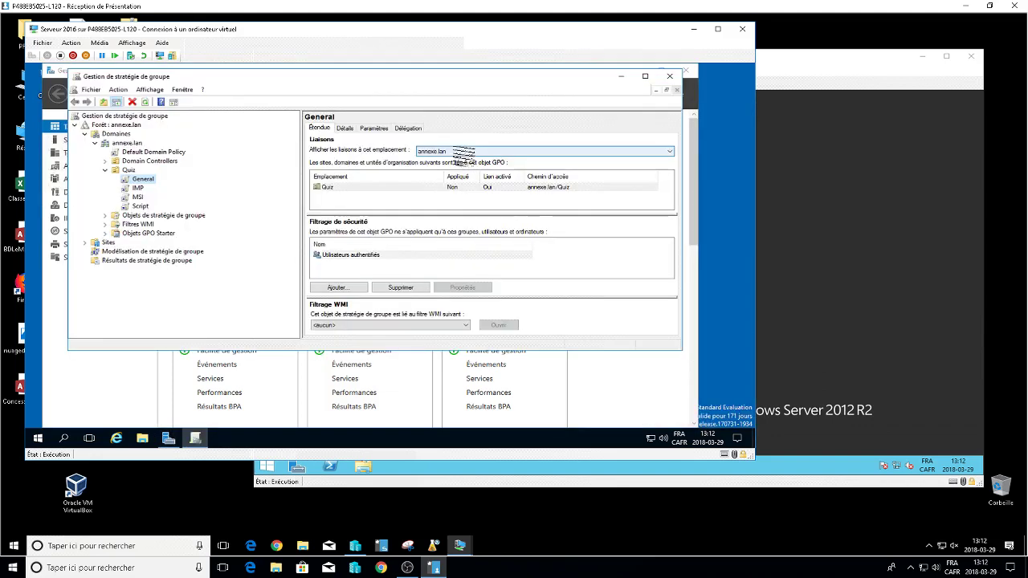
click(165, 152)
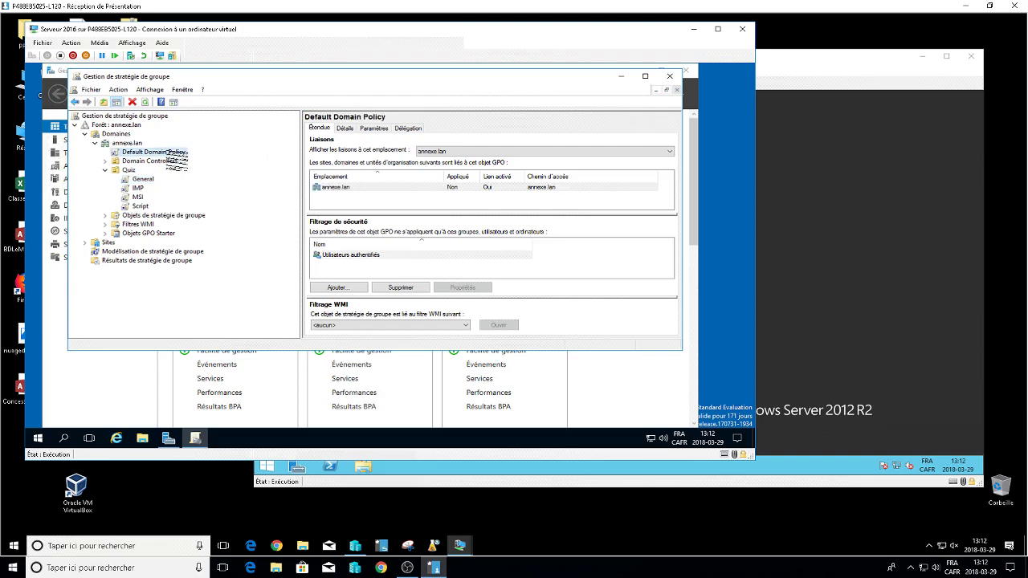
right_click(177, 152)
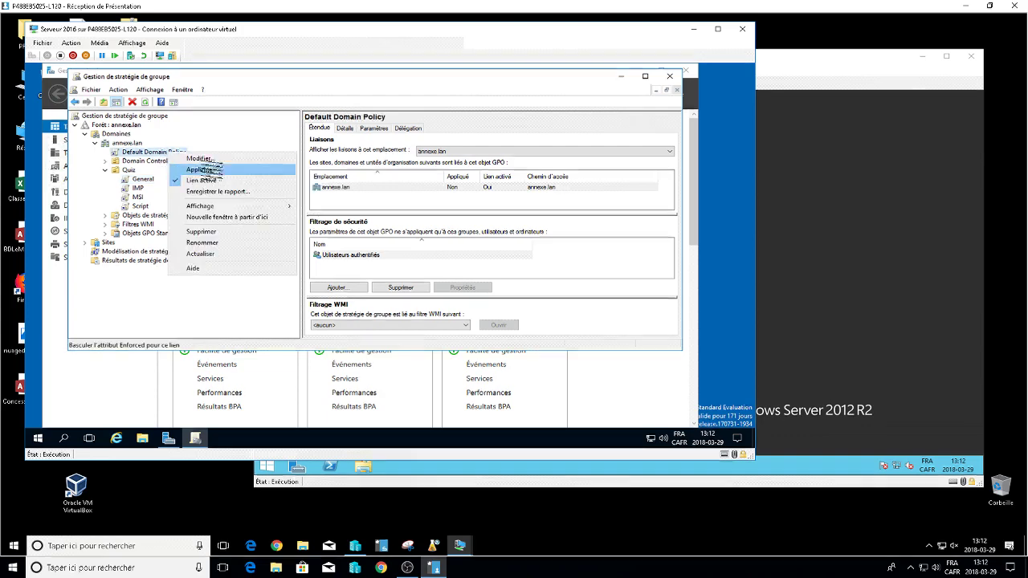
click(194, 161)
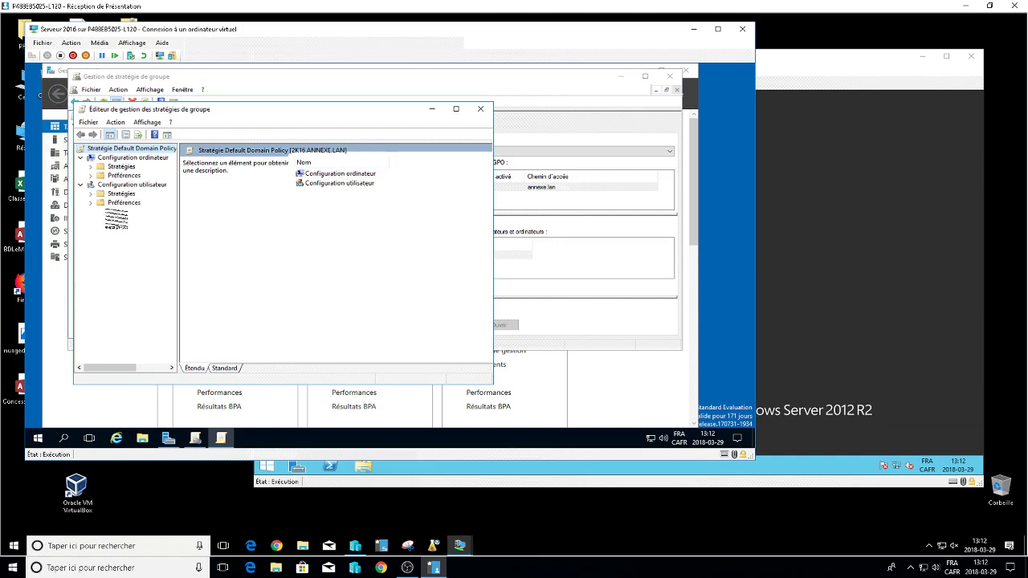
Navigate to Stratégies > Modèles d'administration > Système > Profils utilisateur and enlarge the editor.
click(81, 185)
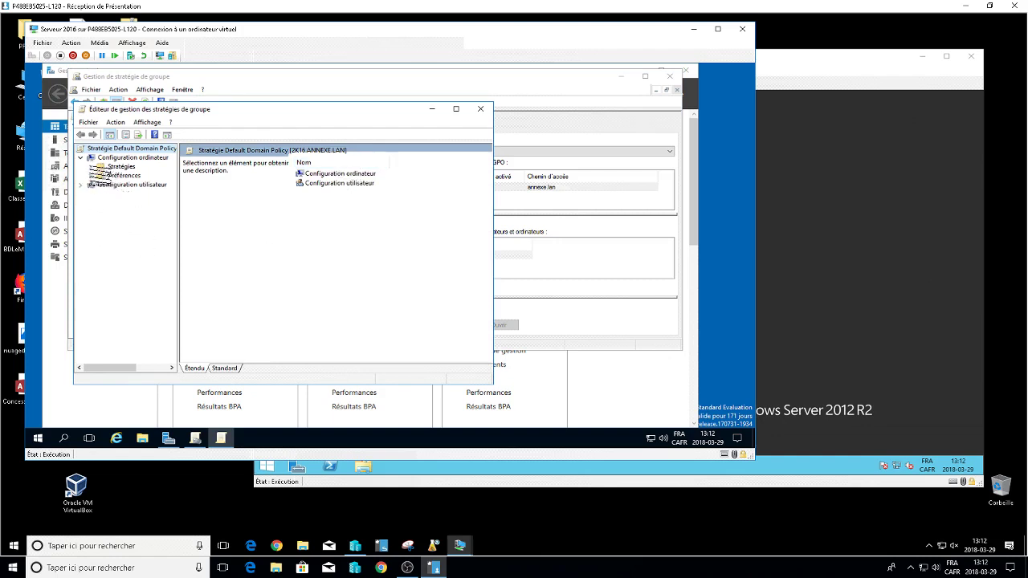
click(91, 166)
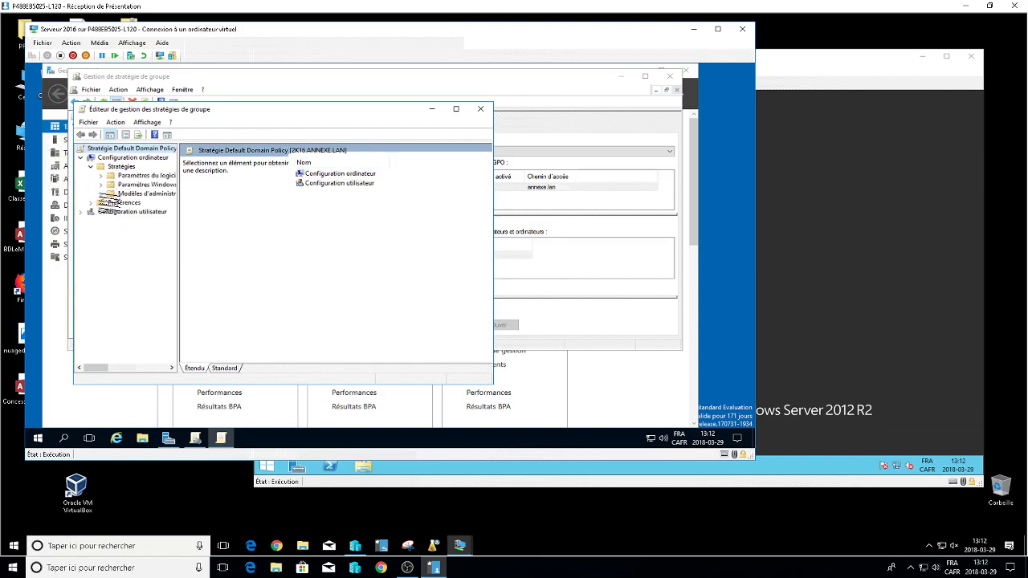
click(101, 194)
click(111, 258)
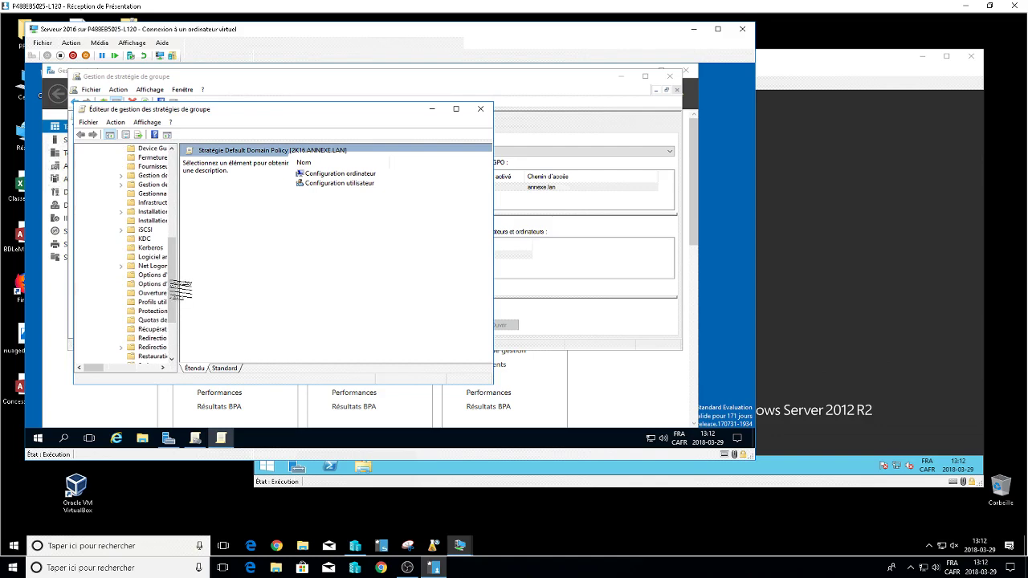
drag(185, 290, 312, 290)
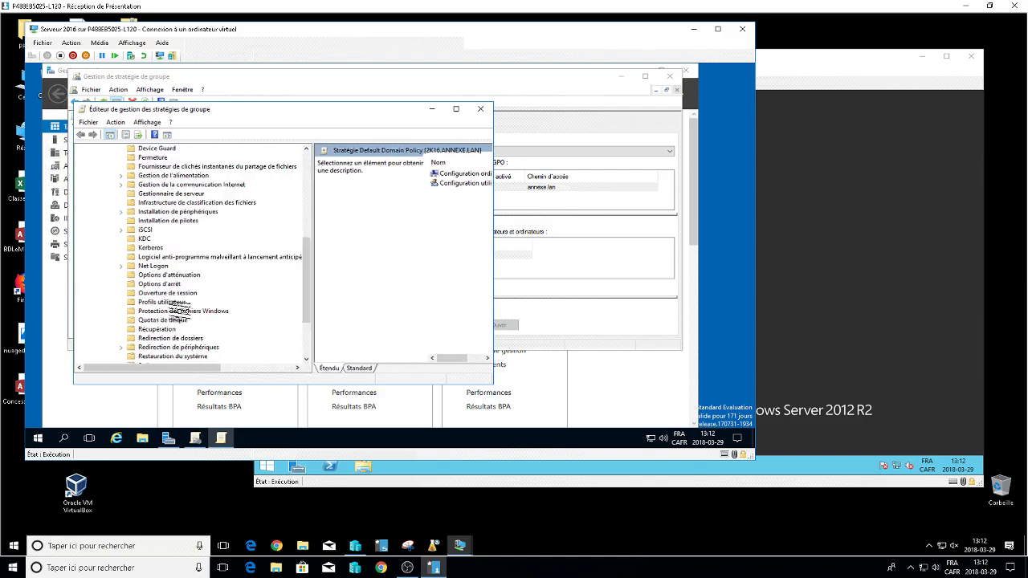
click(172, 302)
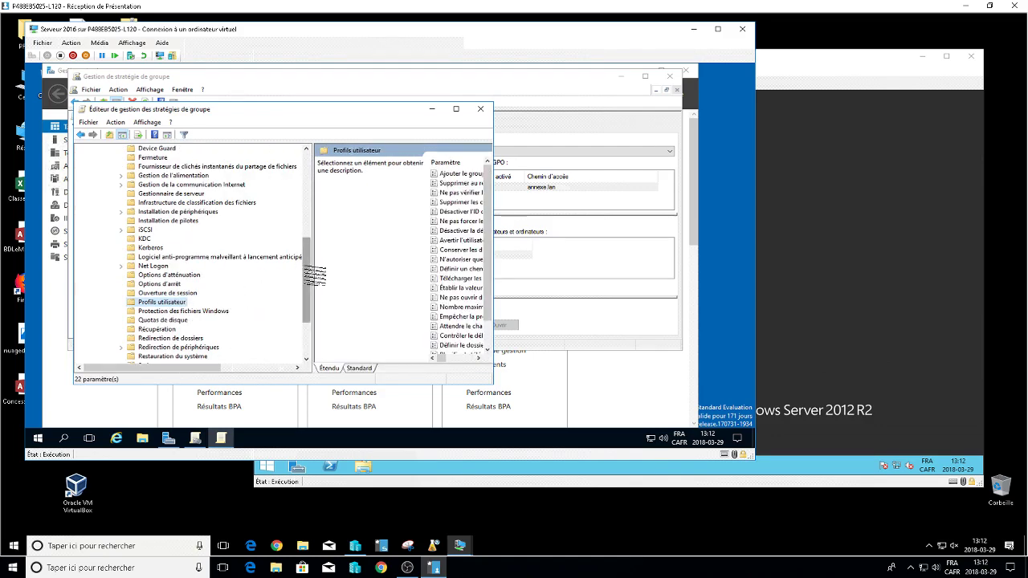
drag(308, 268, 317, 161)
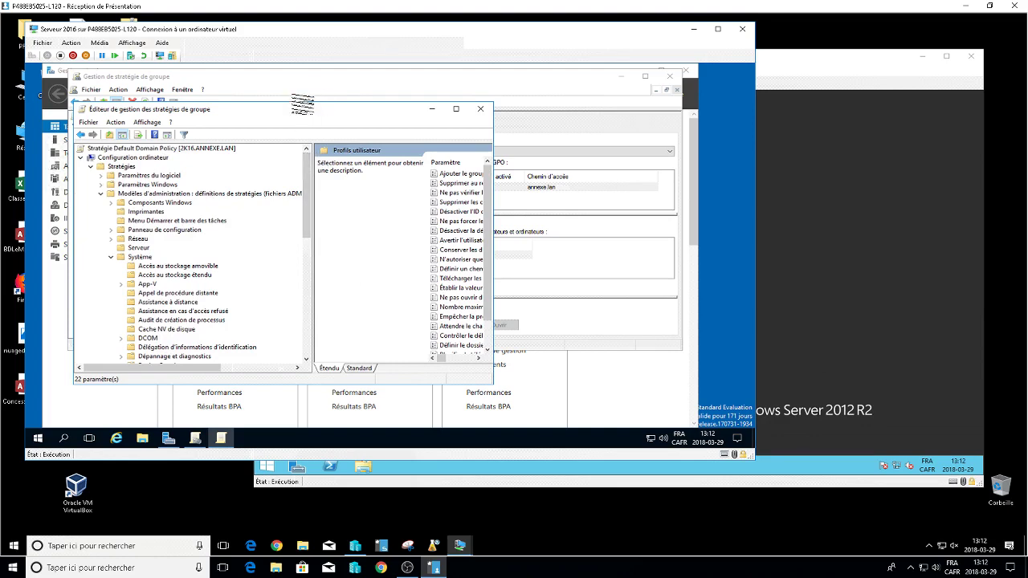
drag(303, 112, 302, 80)
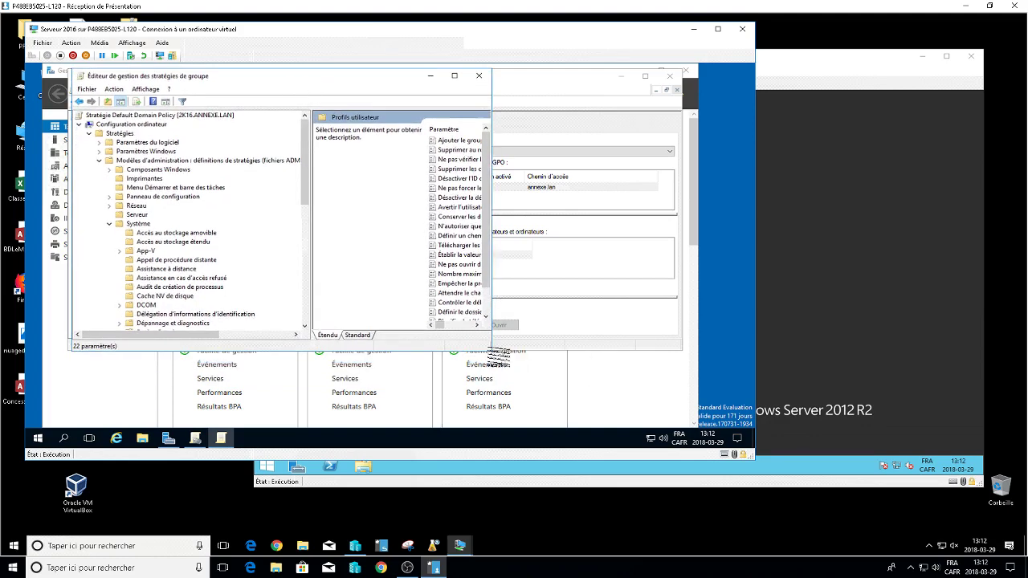
drag(491, 354, 718, 427)
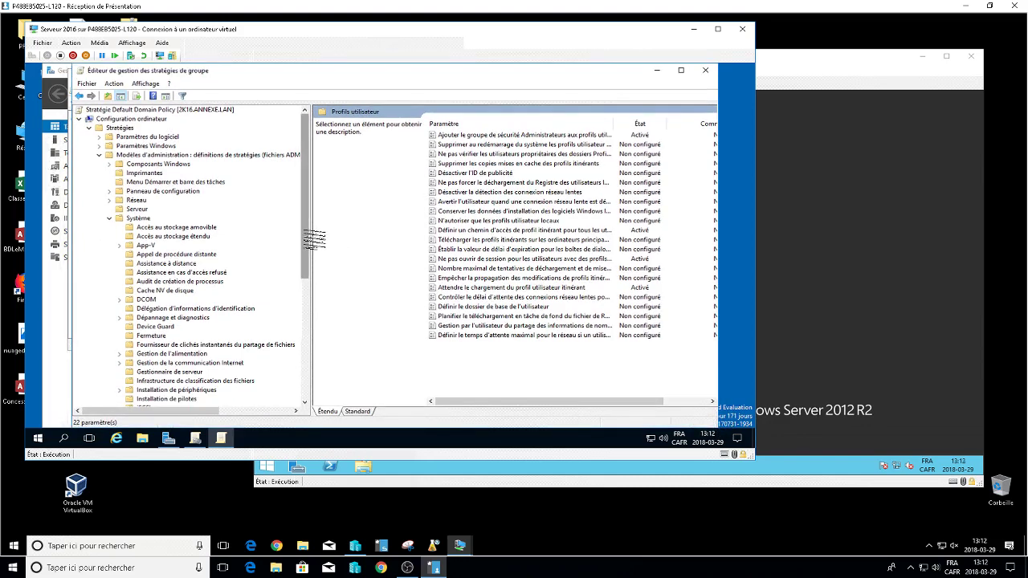
scroll(313, 241, down, 2)
scroll(317, 255, down, 3)
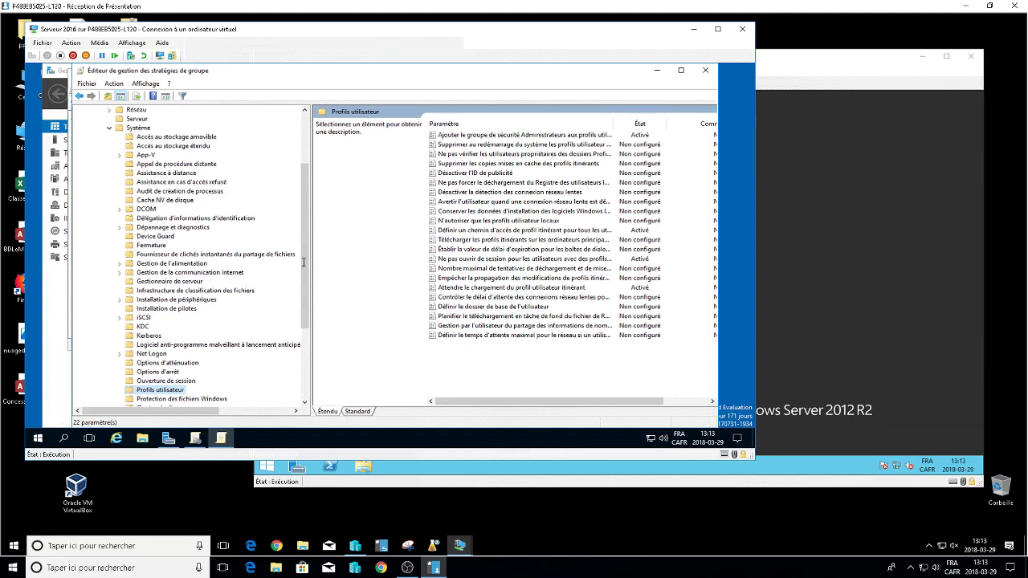
scroll(317, 239, up, 4)
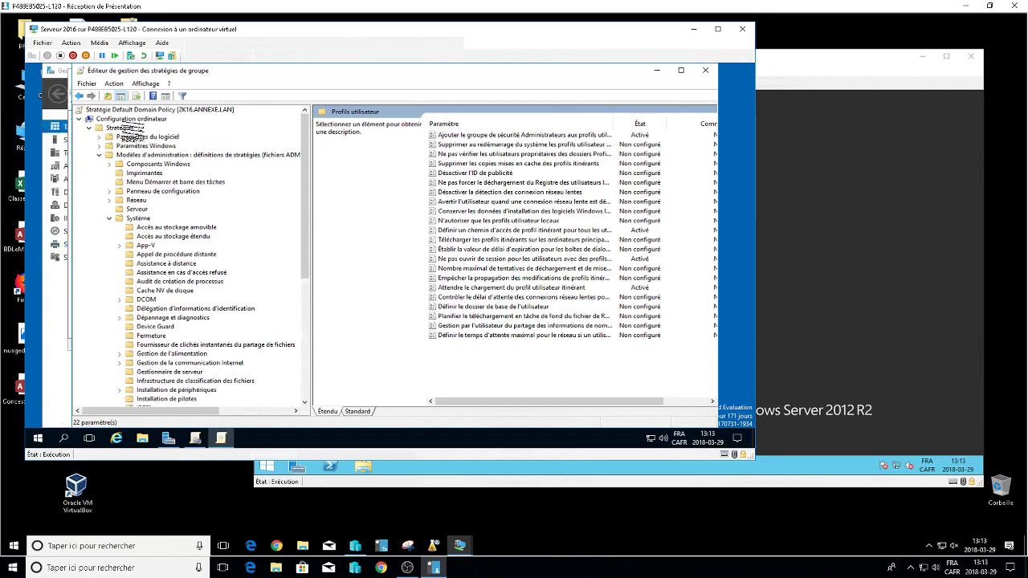
Reselect Profils utilisateur, switch to the Standard view, and widen the setting name column.
click(128, 119)
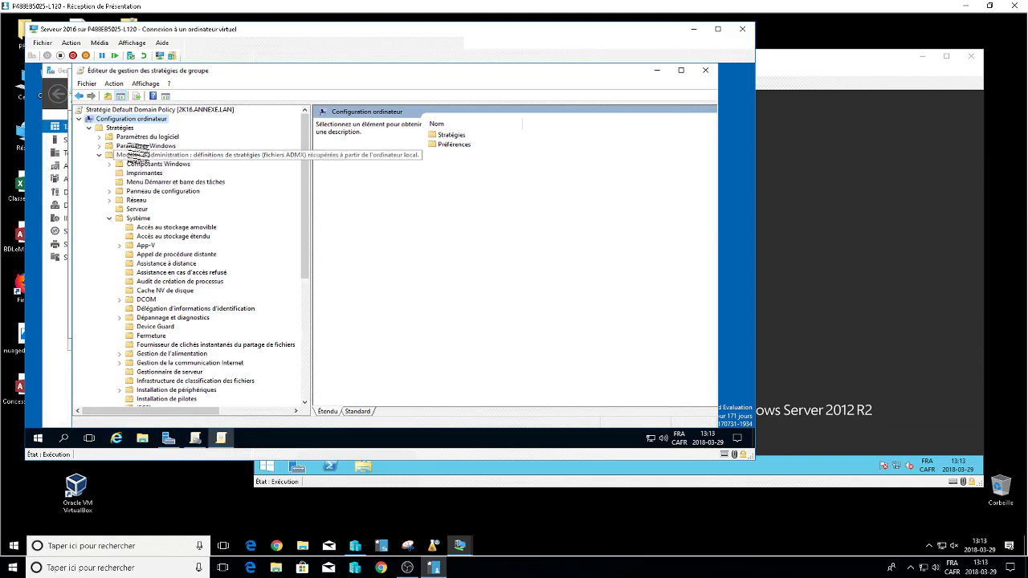
click(120, 127)
click(159, 163)
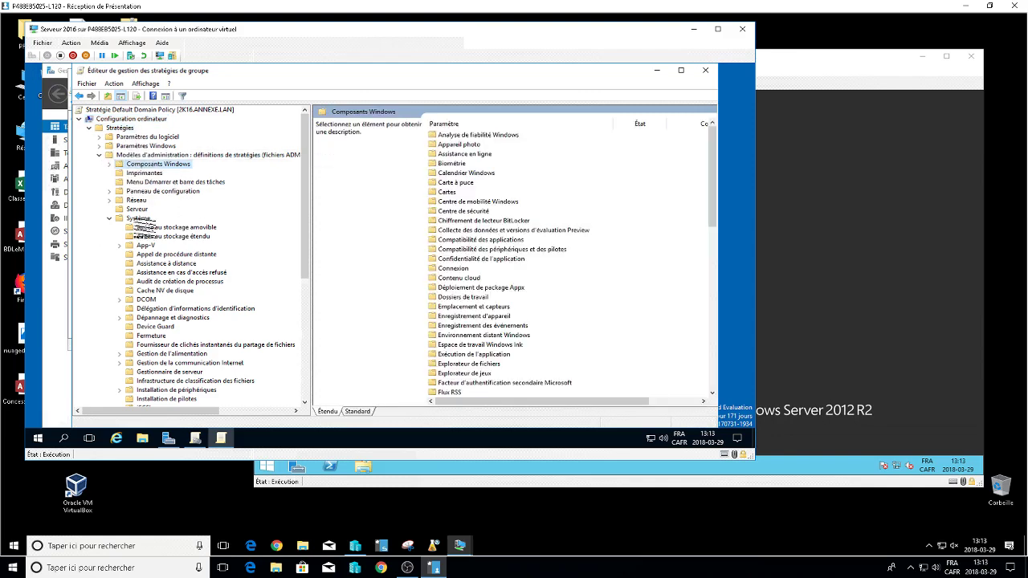
click(138, 217)
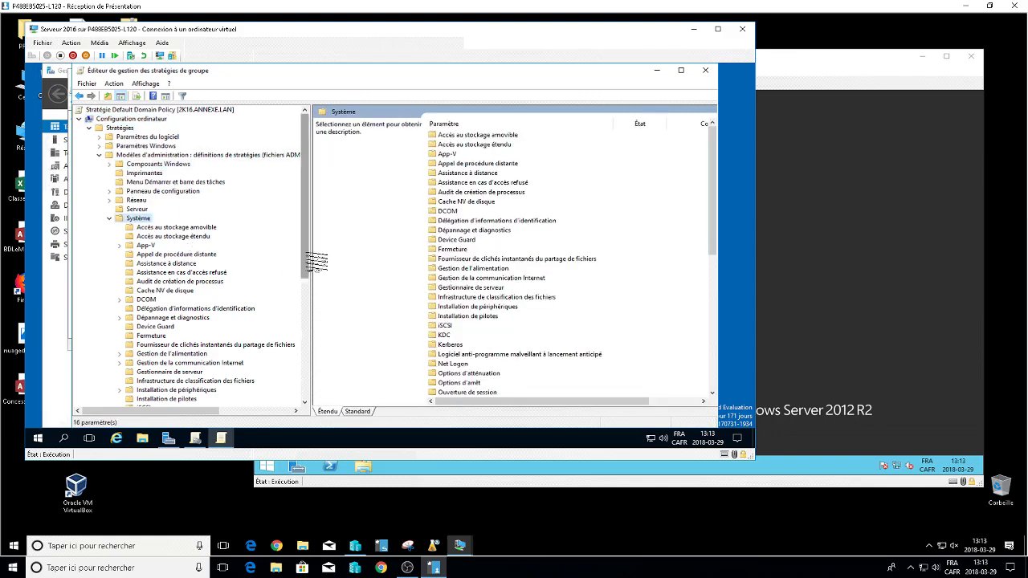
drag(305, 258, 305, 355)
click(165, 309)
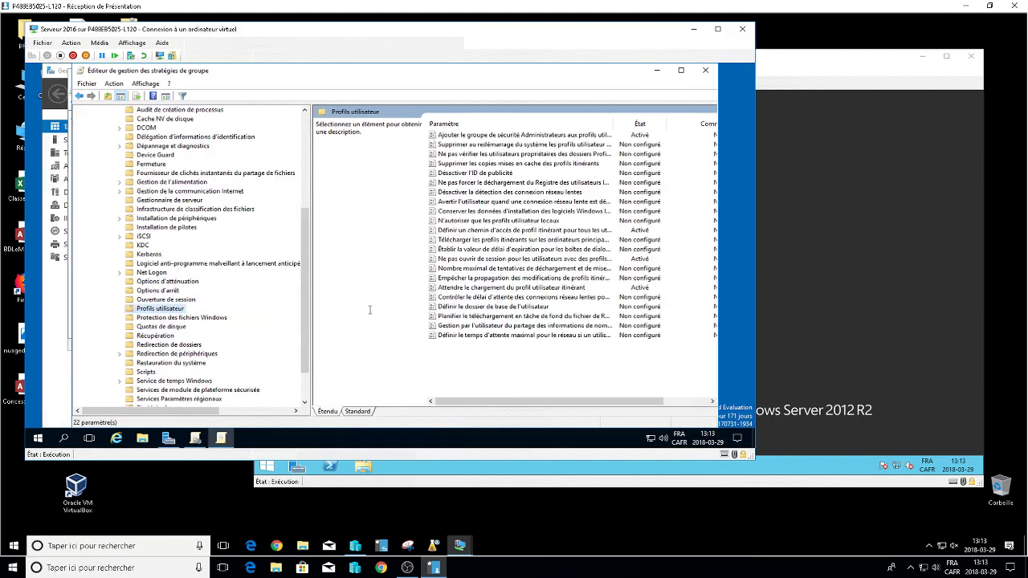
click(357, 411)
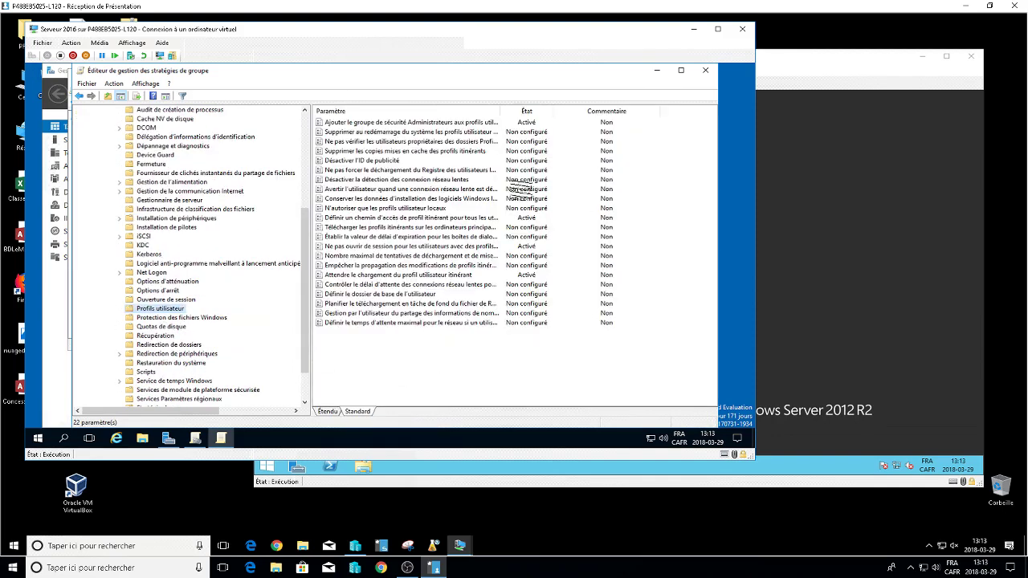
drag(499, 115, 536, 115)
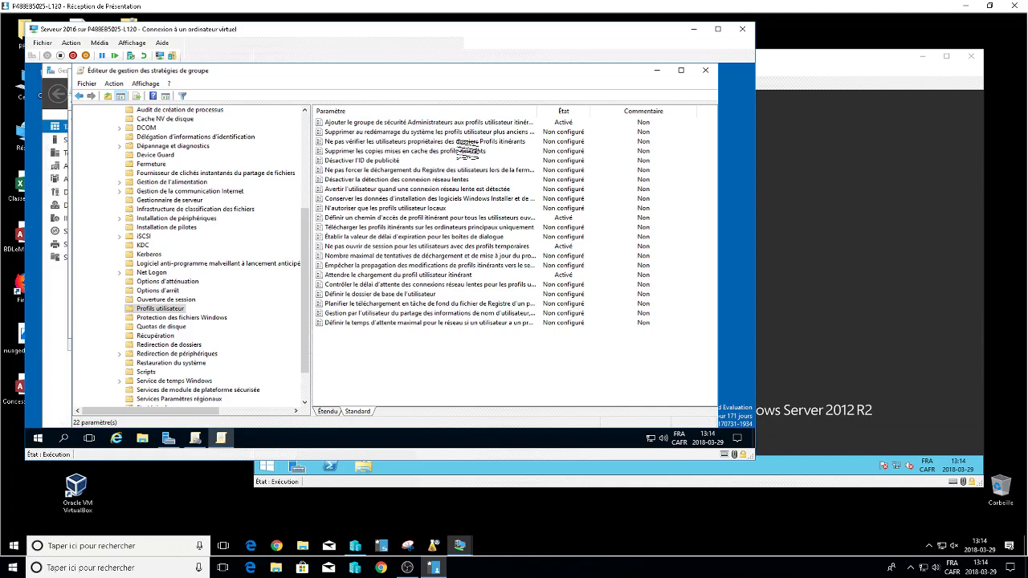
Confirm the Administrators-group roaming profile setting and review the roaming profile path setting.
double_click(446, 122)
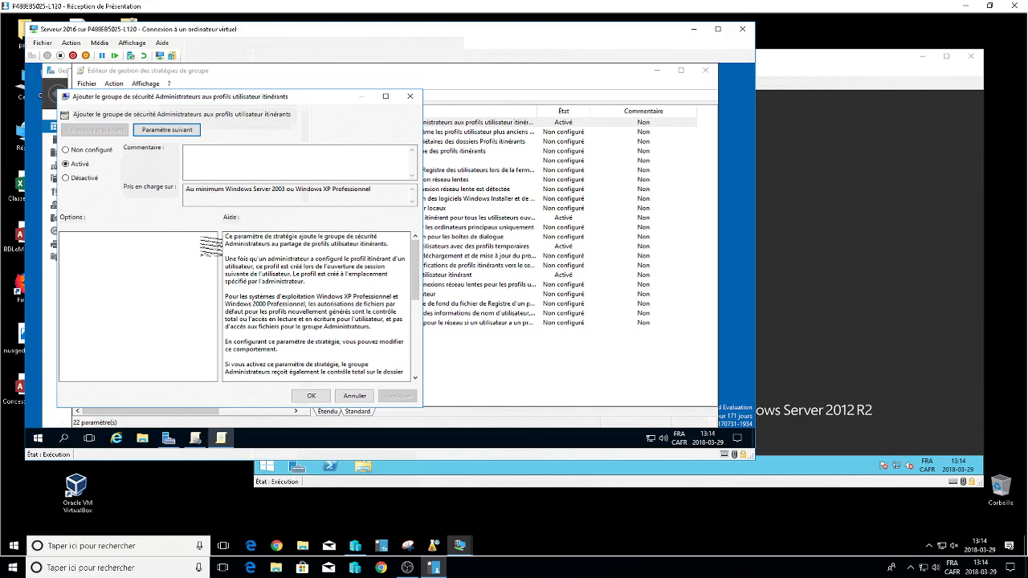
click(321, 397)
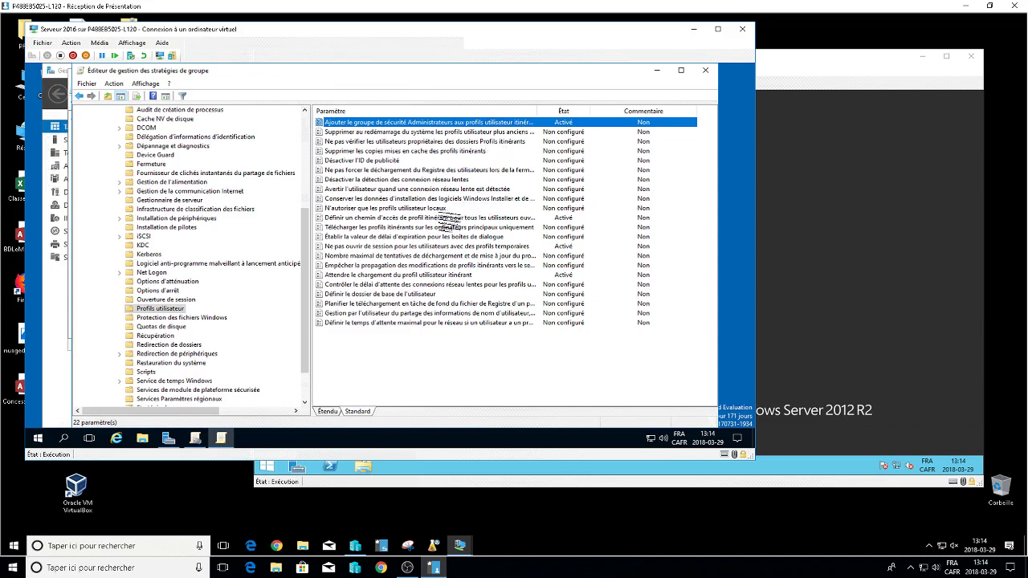
double_click(450, 220)
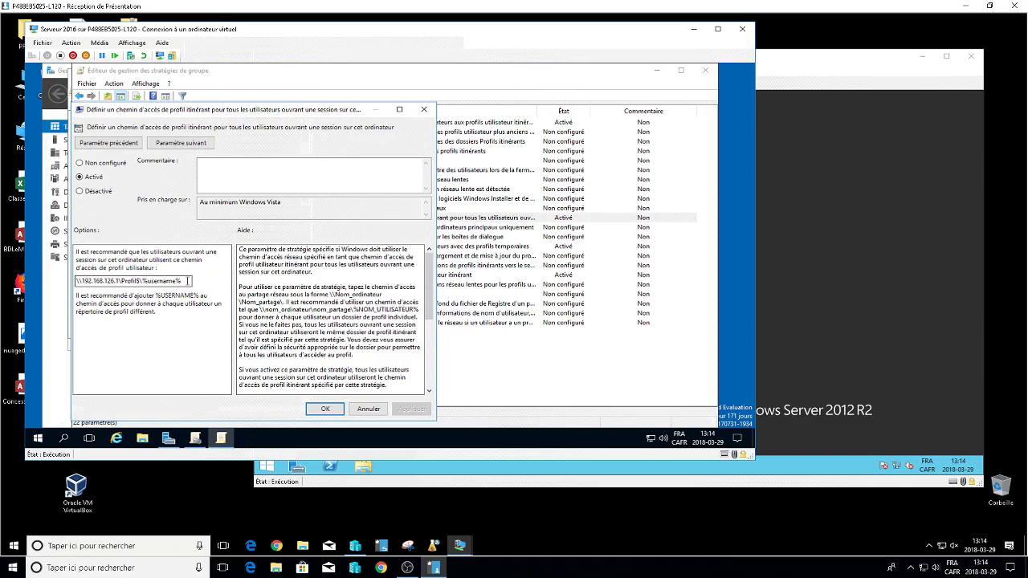
drag(190, 281, 85, 281)
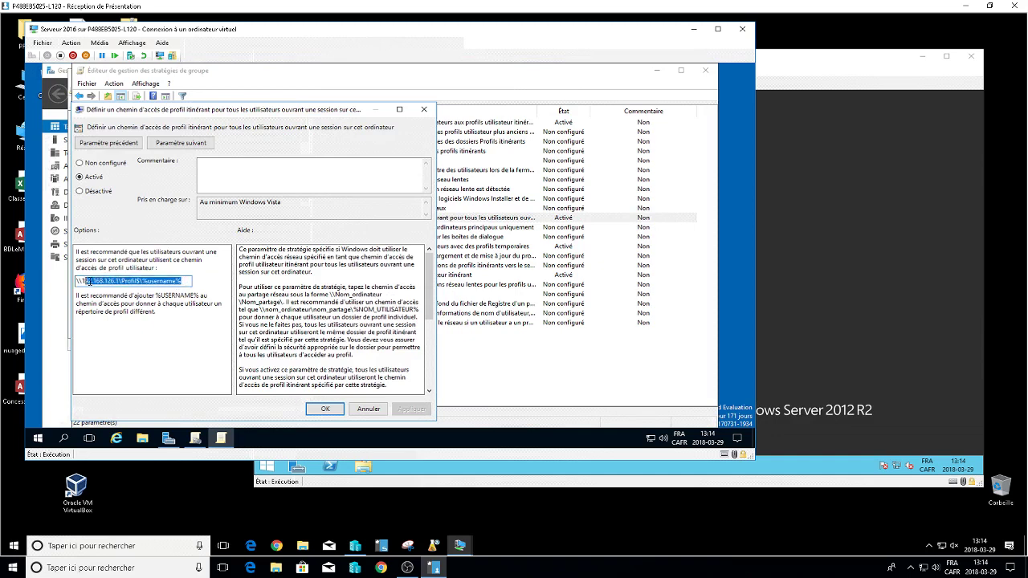
click(312, 183)
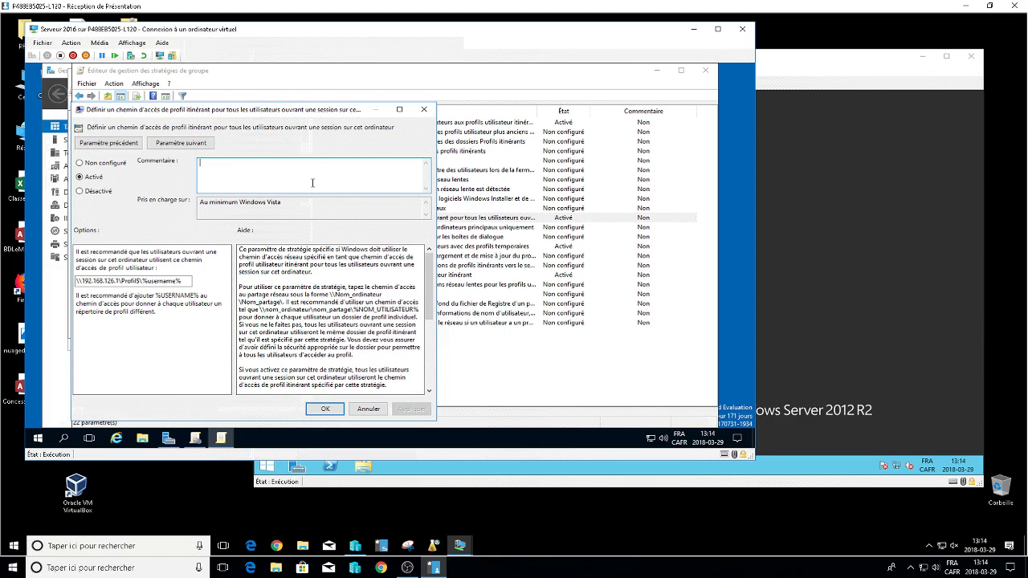
click(190, 281)
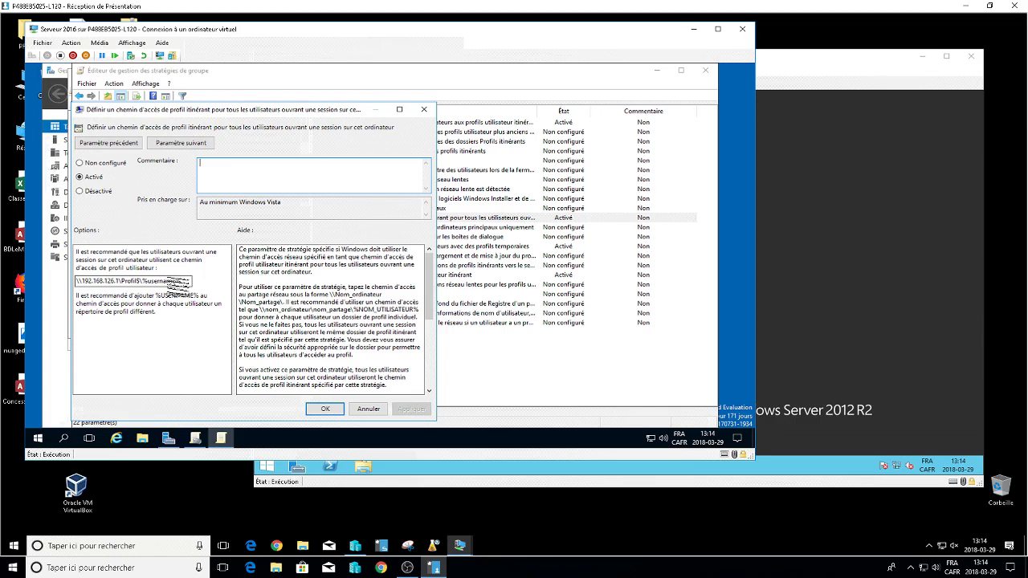
drag(184, 281, 172, 281)
drag(84, 281, 76, 281)
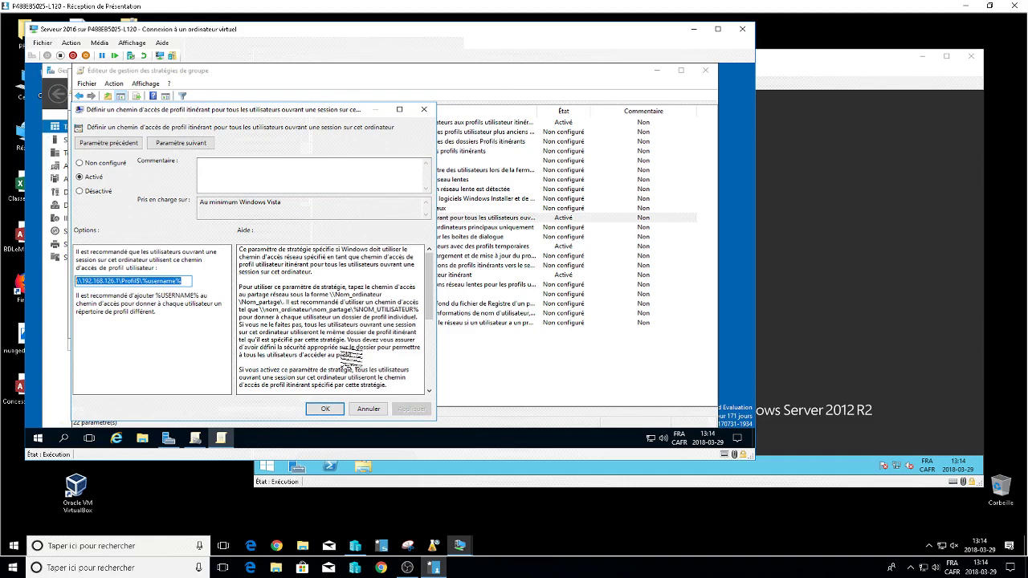
click(325, 409)
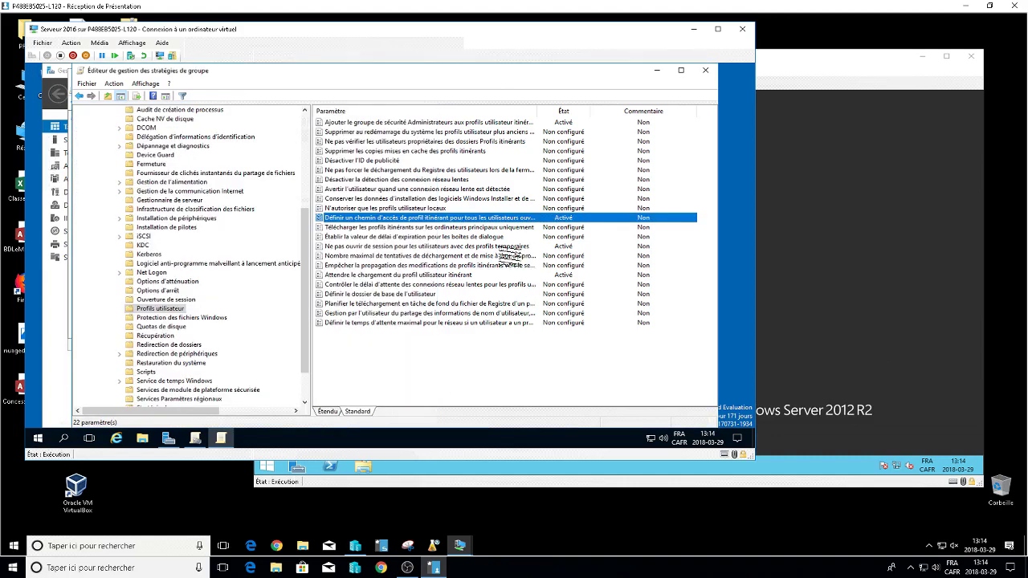
Enable the temporary-profile logon block and roaming-profile wait policies, then sort by État.
double_click(503, 245)
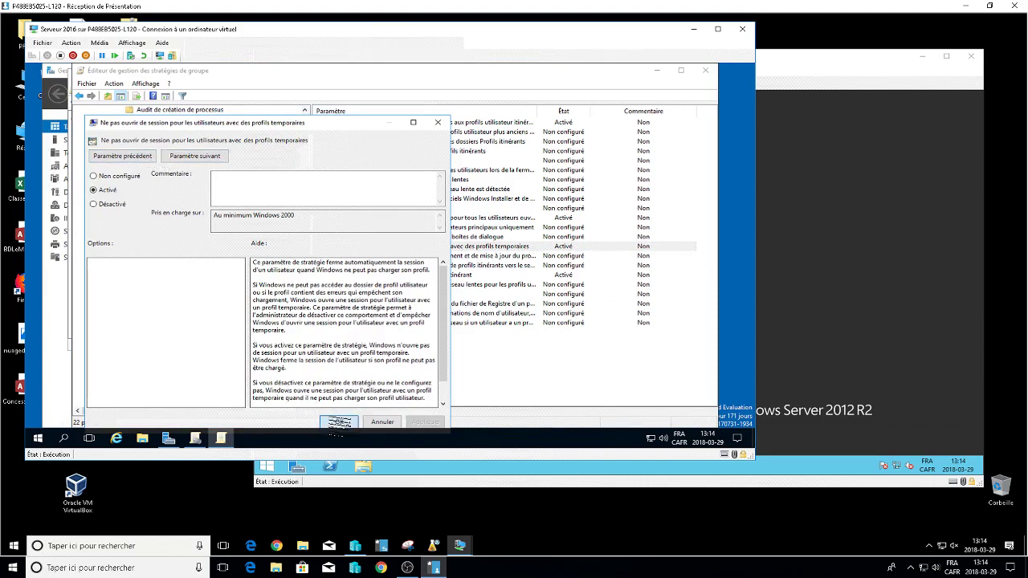
click(338, 422)
double_click(461, 276)
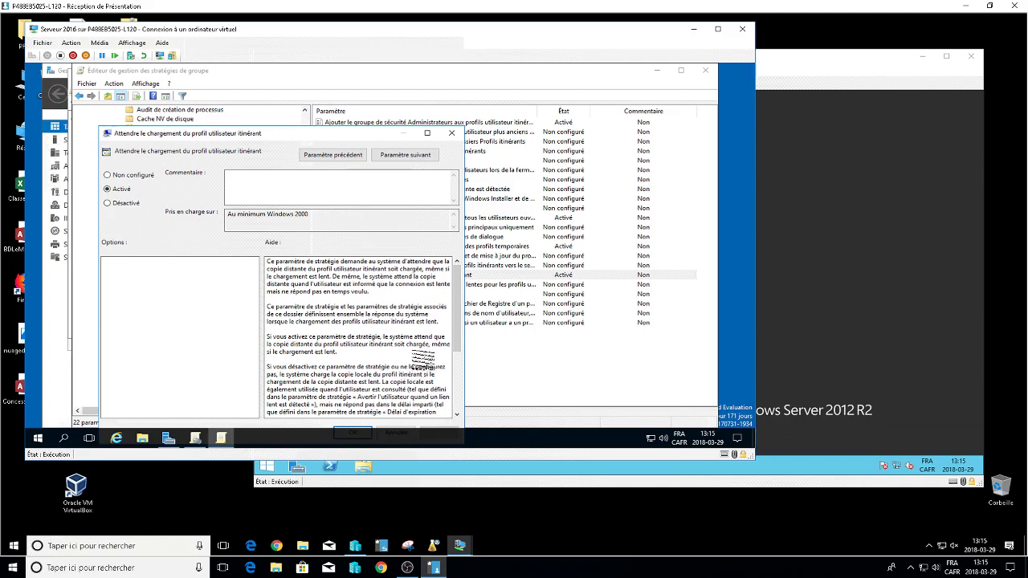
click(451, 132)
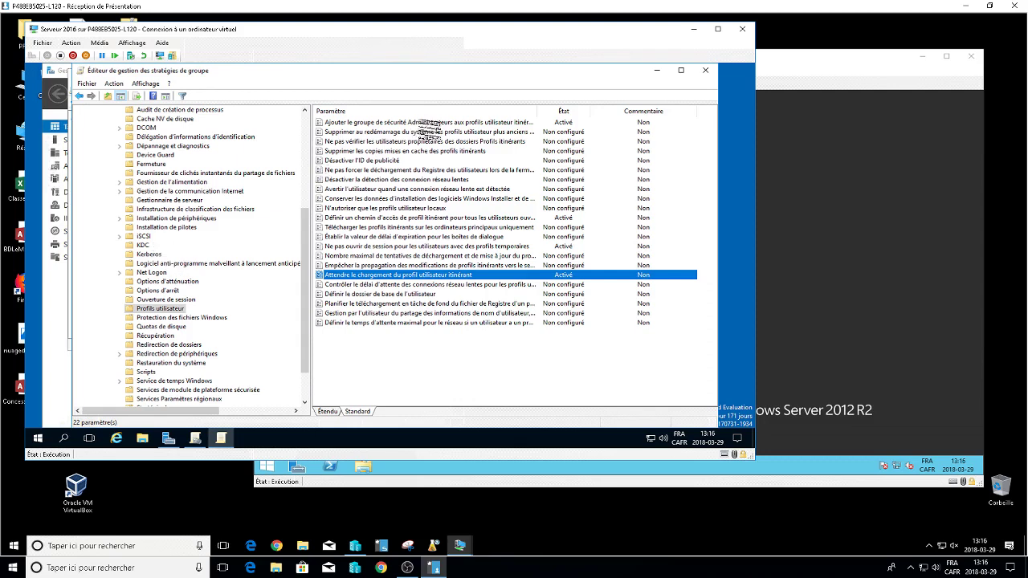
double_click(426, 122)
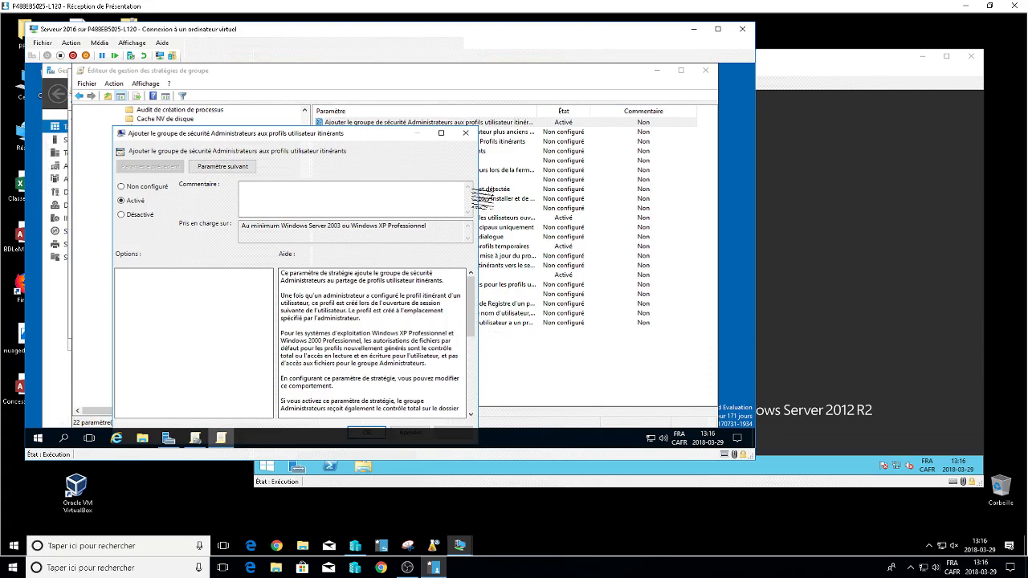
click(465, 133)
click(565, 110)
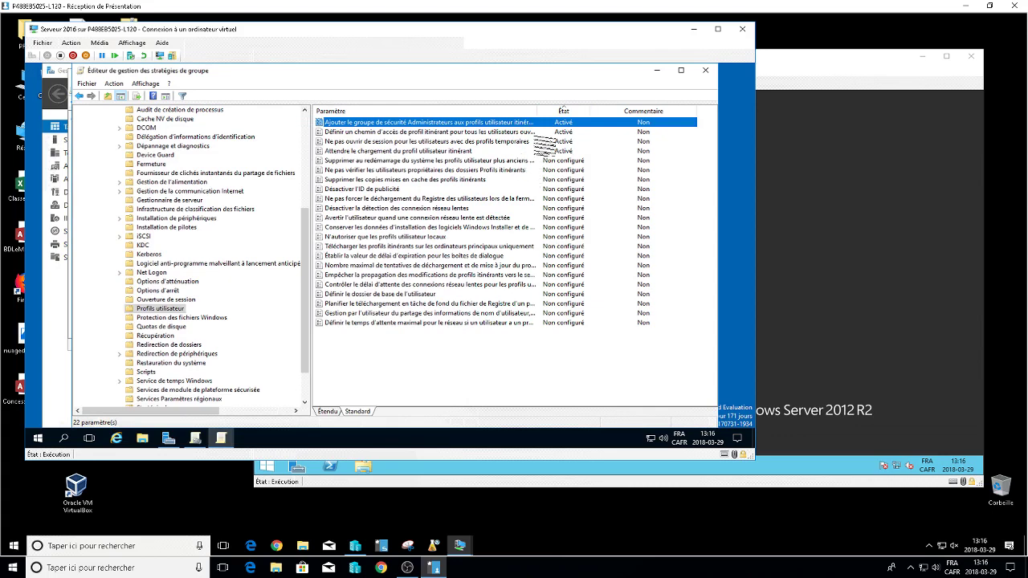
Widen the Paramètre column, review the enabled profile policies, and close the Group Policy Management Editor.
drag(538, 110, 583, 114)
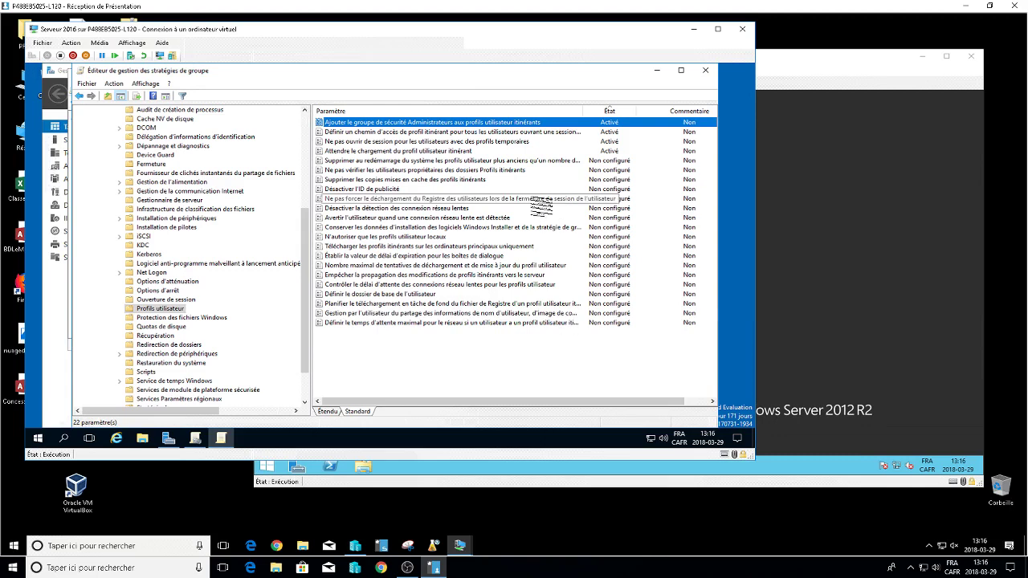
click(440, 151)
click(437, 141)
click(434, 132)
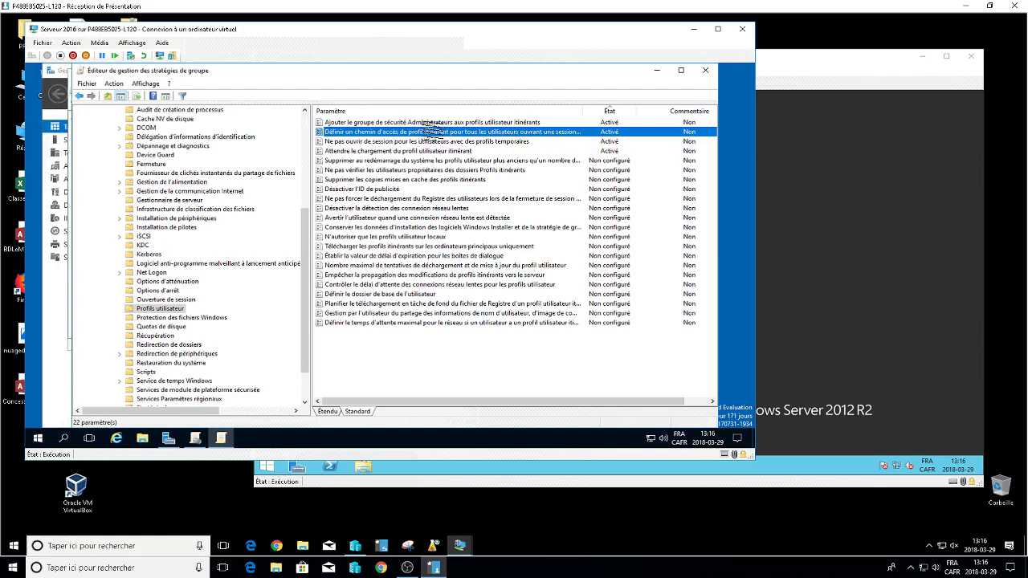
click(430, 122)
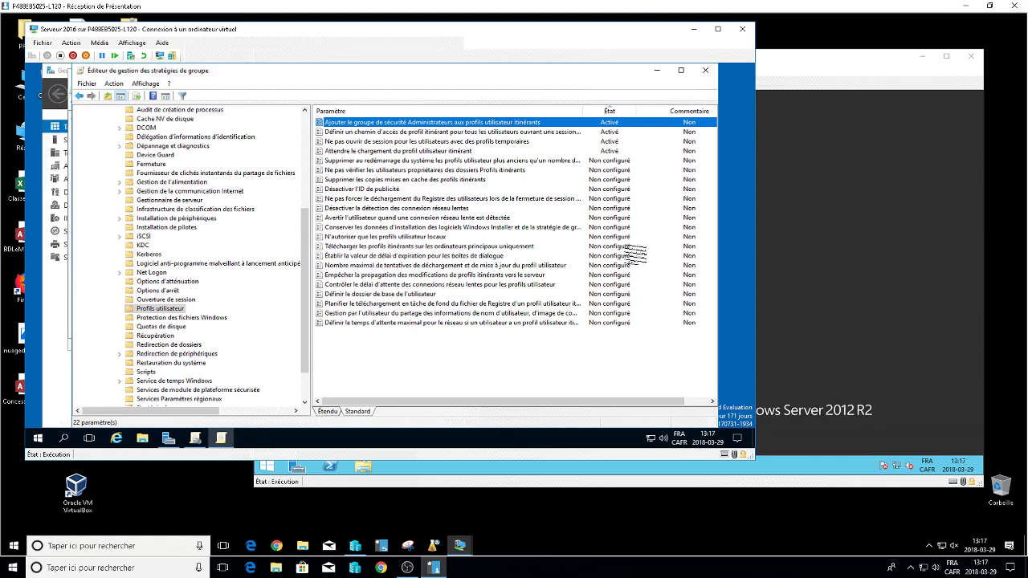
click(706, 71)
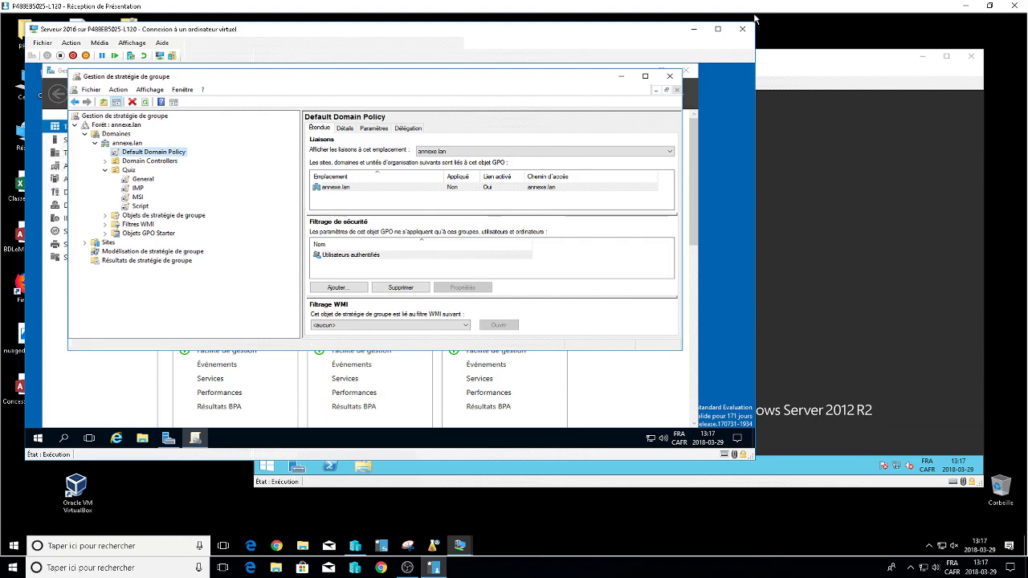
Close Group Policy Management and create a folder named Share on drive nom (E:).
click(670, 76)
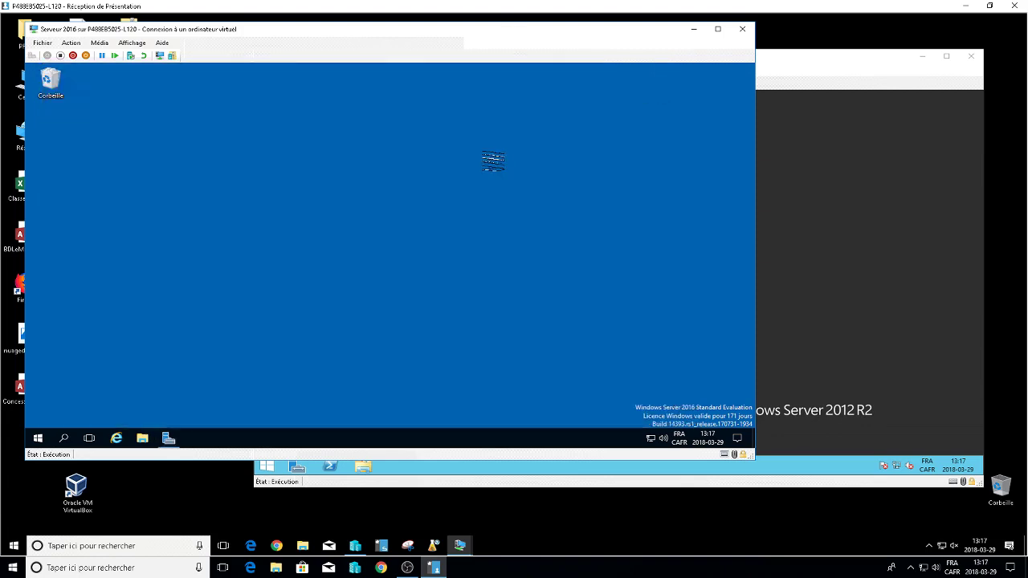
click(636, 70)
click(143, 439)
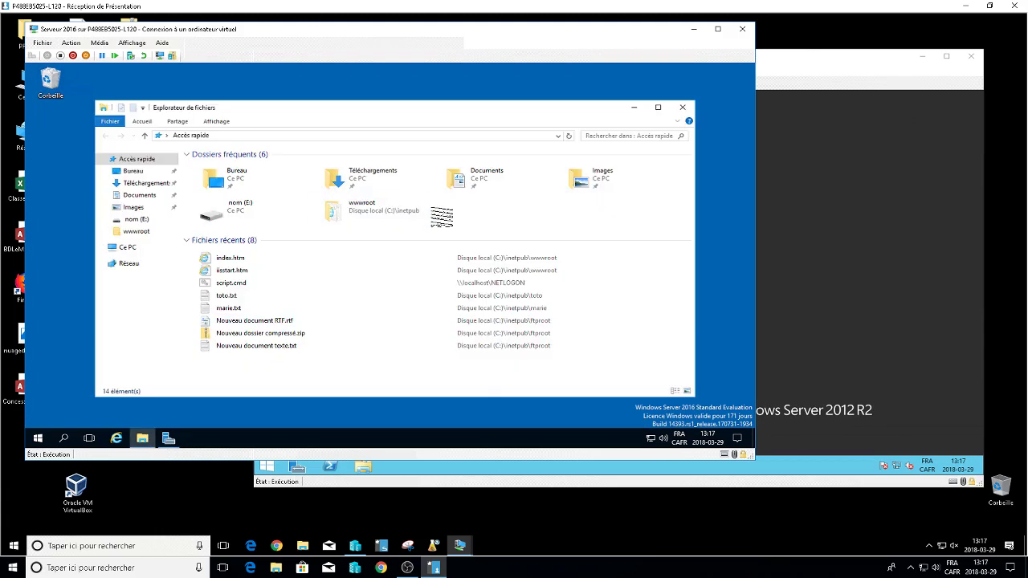
click(136, 247)
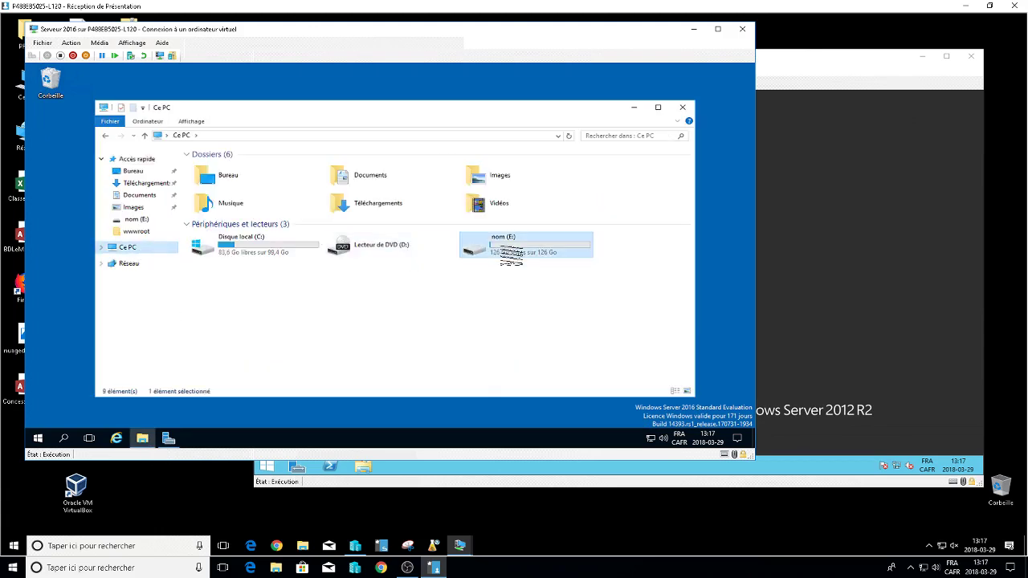
double_click(502, 251)
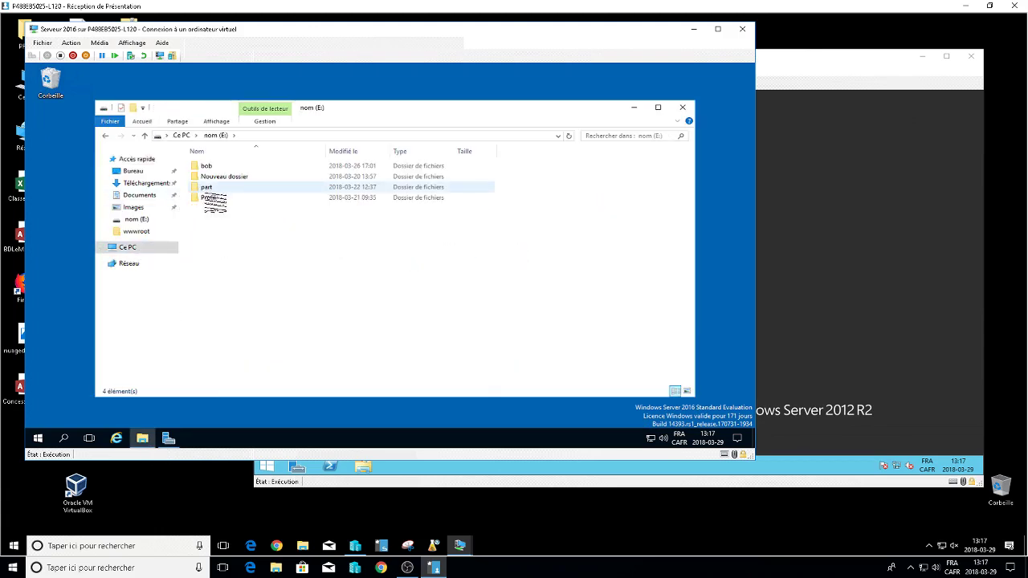
right_click(208, 212)
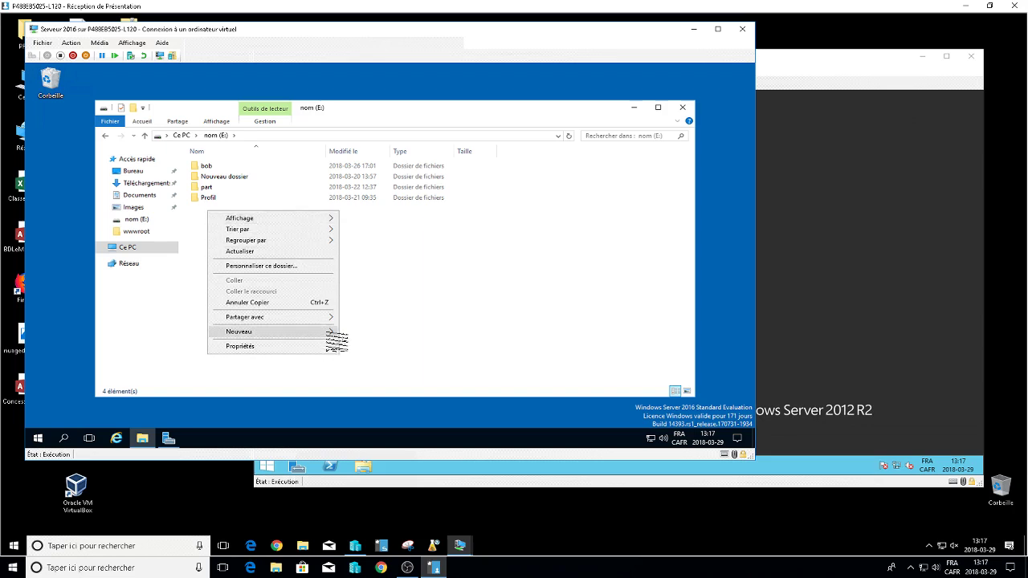
click(359, 333)
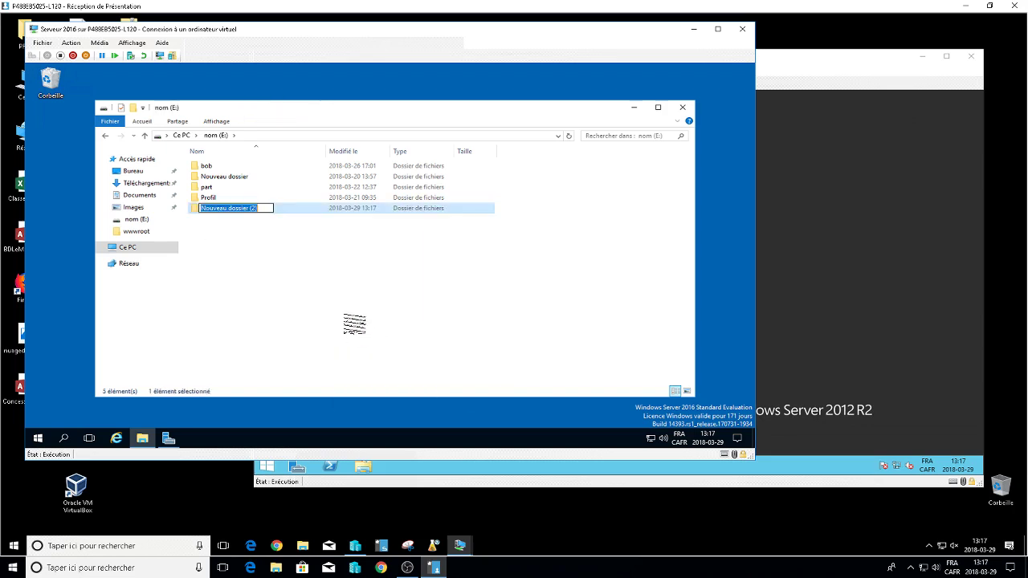
text(Share)
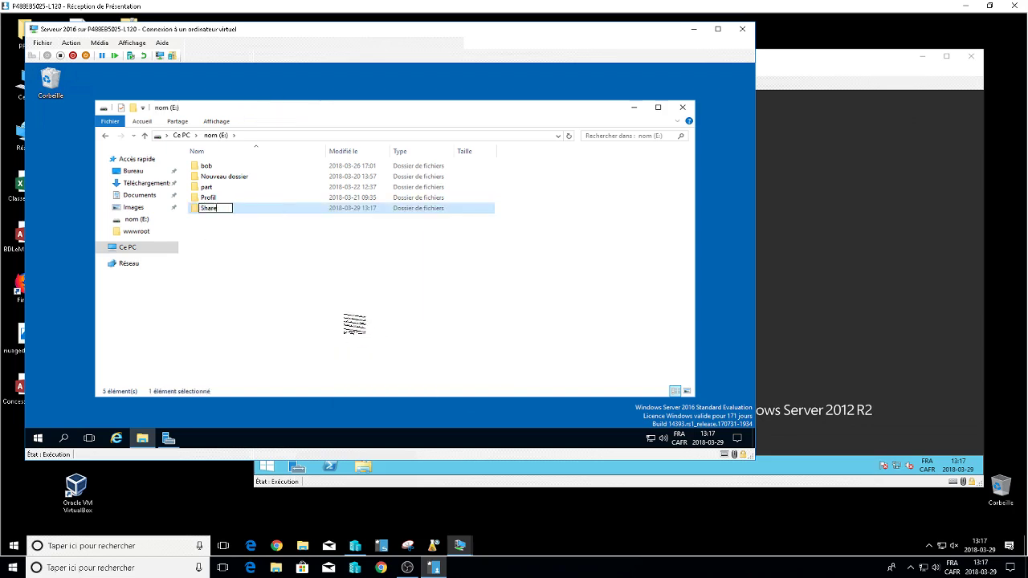
key(Return)
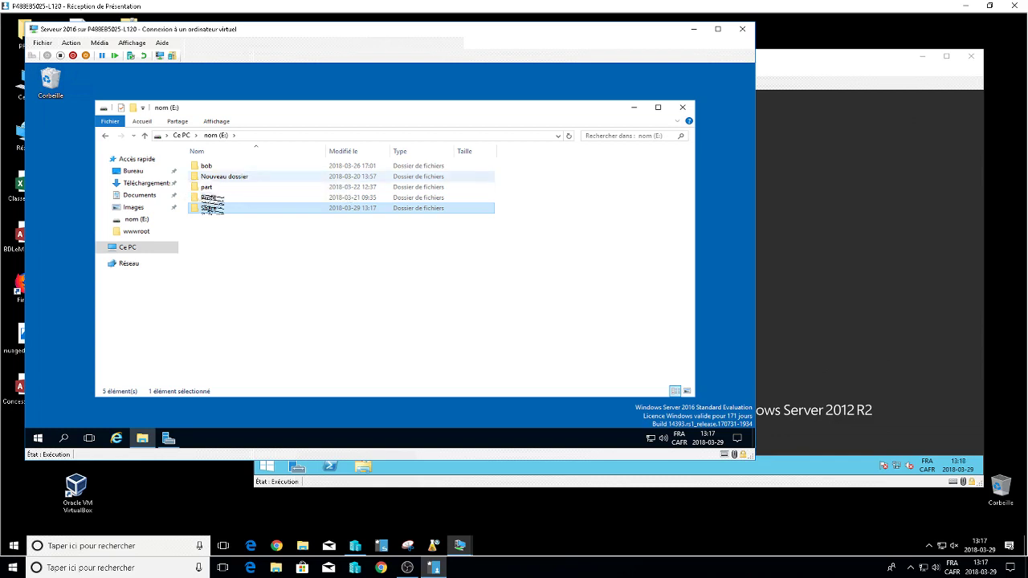
Inside Share, create two subfolders named bob and Marie.
double_click(217, 207)
right_click(218, 206)
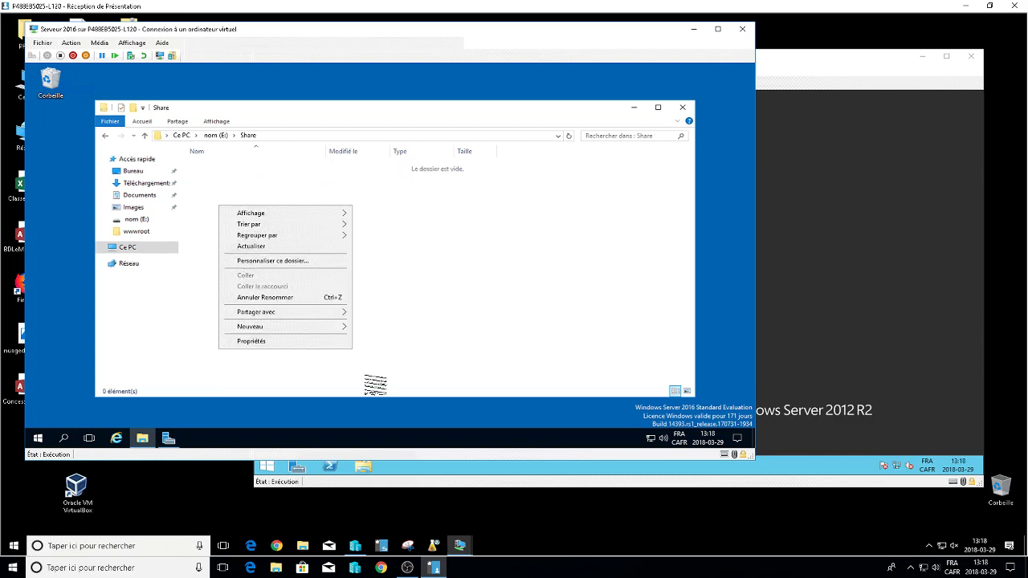
mouse_move(346, 326)
click(378, 329)
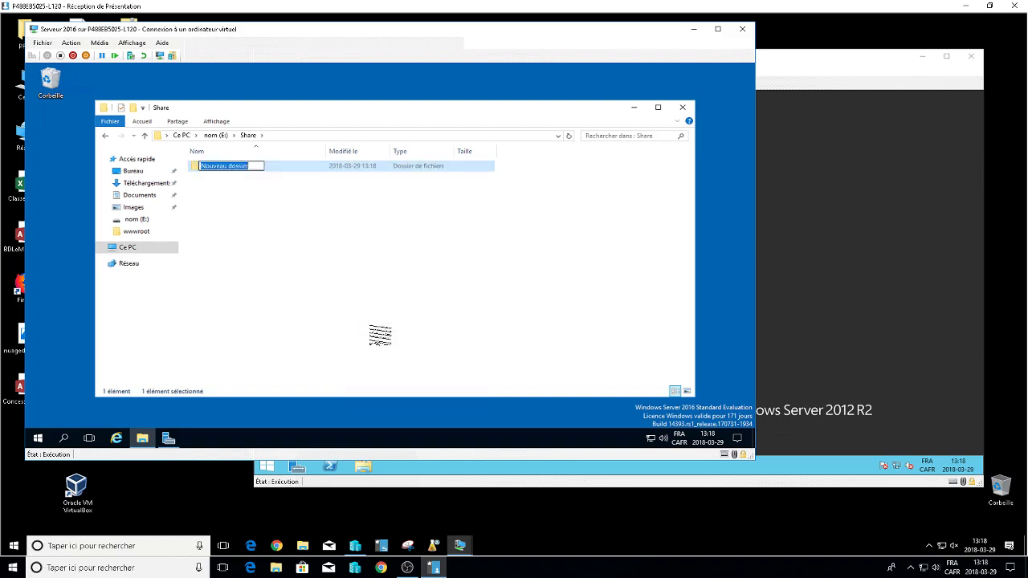
text(bobo)
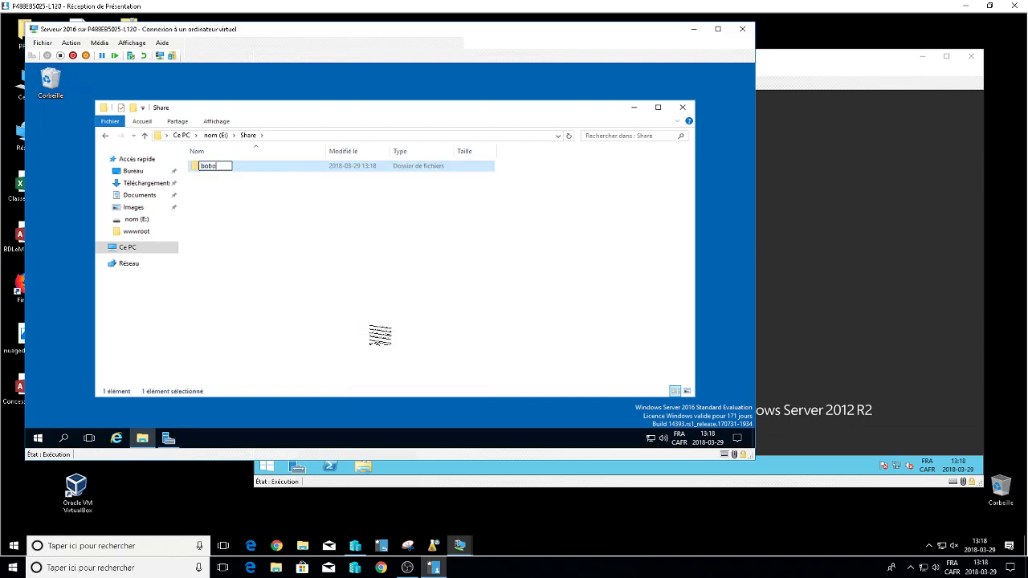
key(BackSpace)
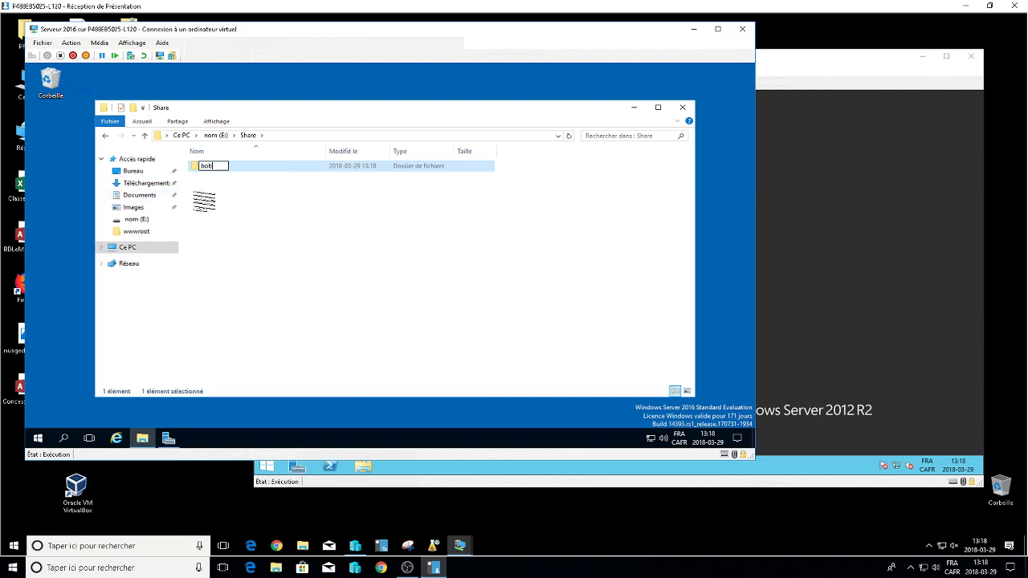
click(204, 201)
right_click(202, 194)
mouse_move(323, 314)
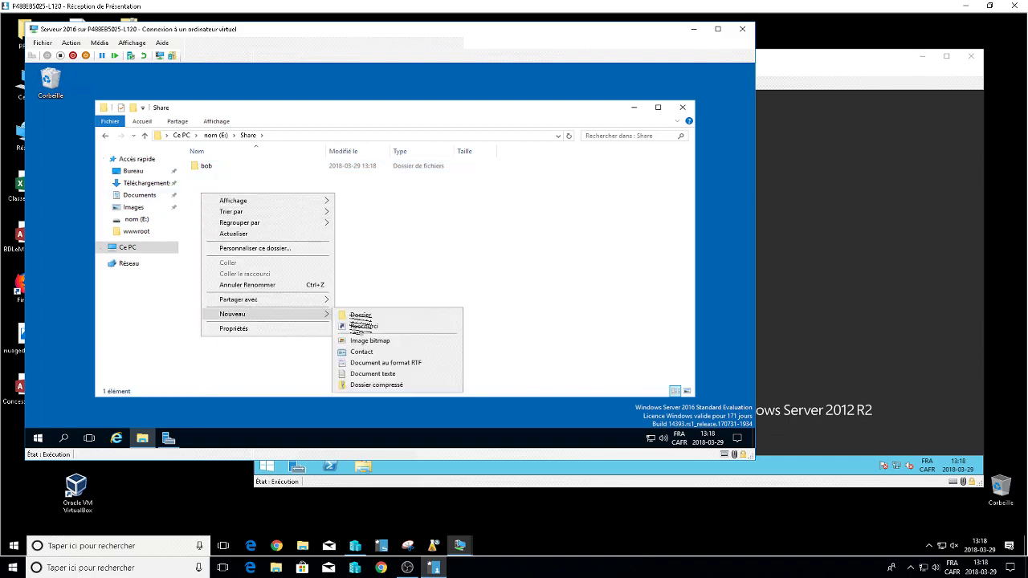
click(371, 317)
text(Mar)
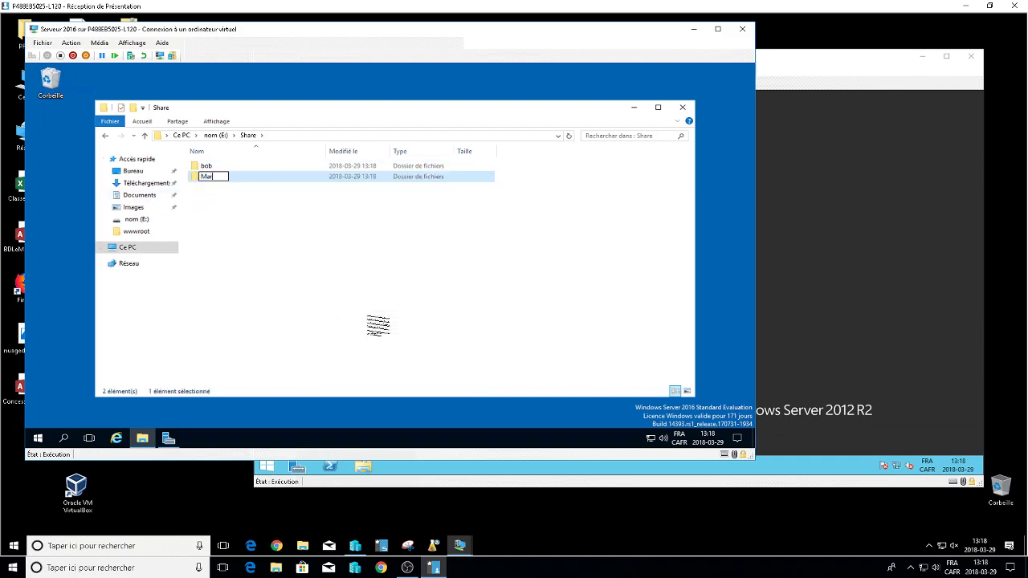
text(ie)
click(301, 286)
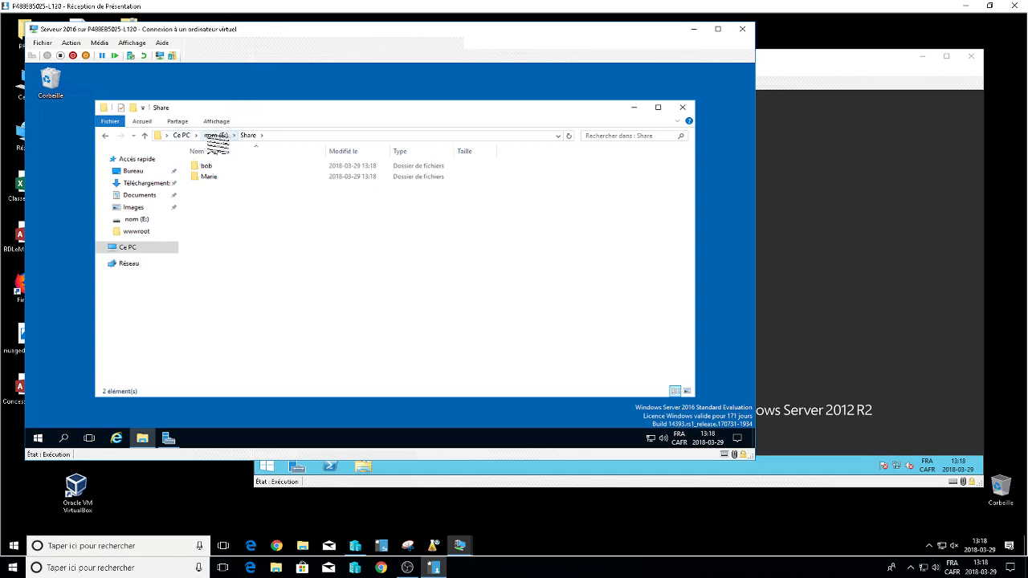
Disable inheritance on the Share folder, converting inherited permissions into explicit ones.
click(215, 135)
right_click(209, 210)
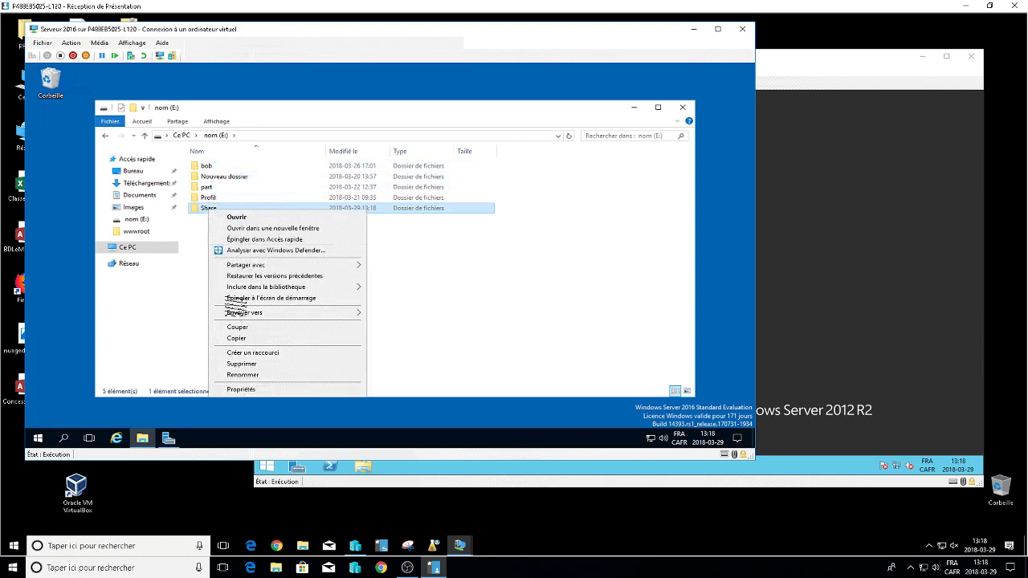
click(241, 389)
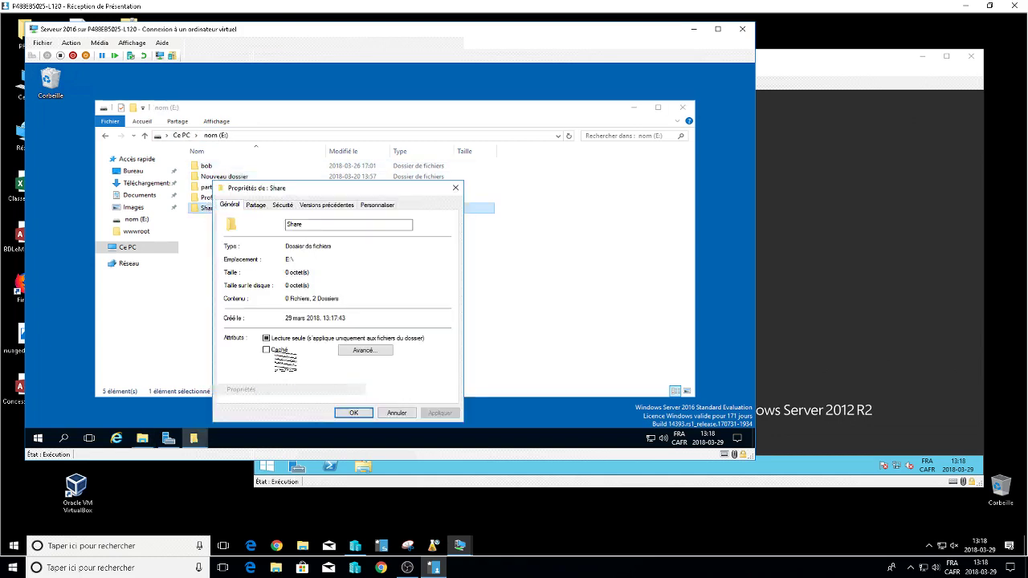
click(282, 204)
click(432, 378)
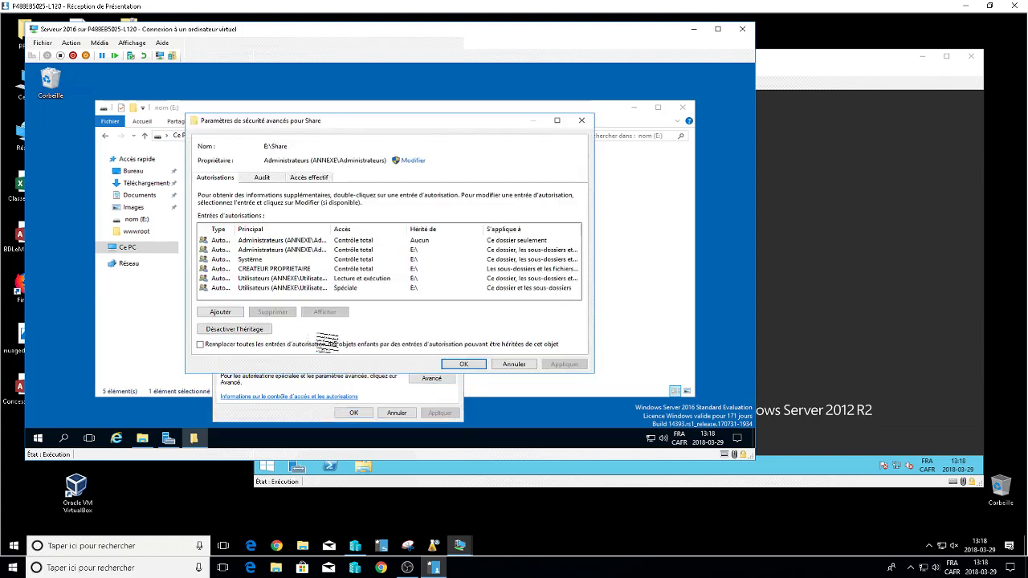
click(249, 329)
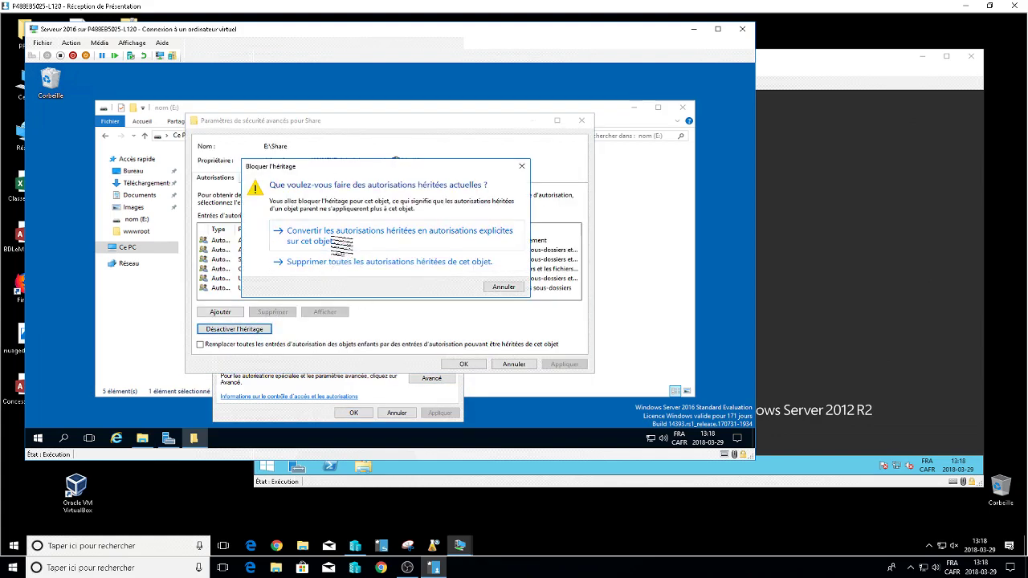
click(334, 241)
click(468, 364)
Remove CREATEUR PROPRIETAIRE, Système and Utilisateurs from Share's permissions.
click(434, 288)
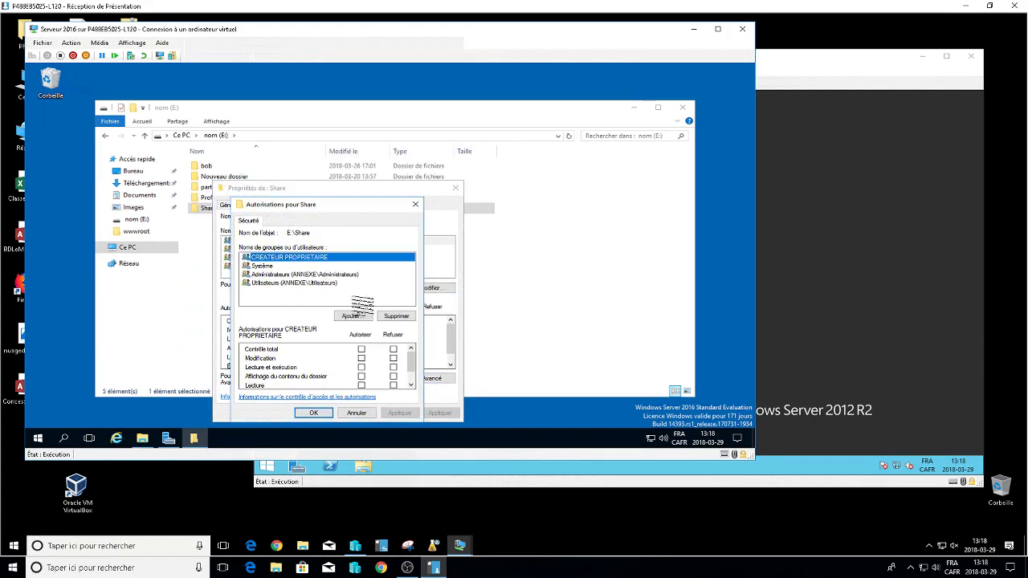
click(393, 315)
click(394, 315)
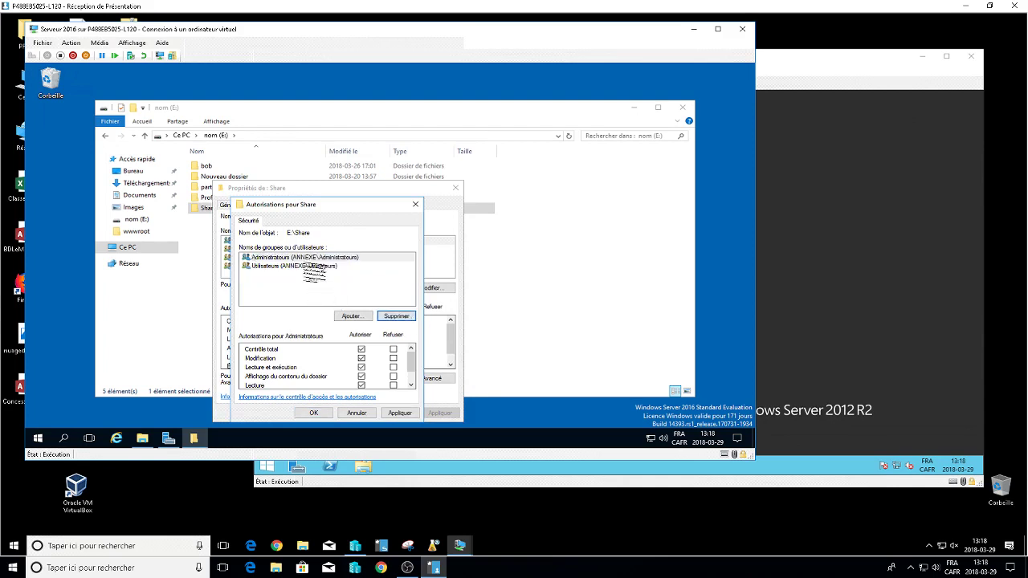
click(322, 265)
click(394, 316)
Add DL_Quiz to Share with only folder-listing allowed, unticking Read and Read & execute.
click(352, 315)
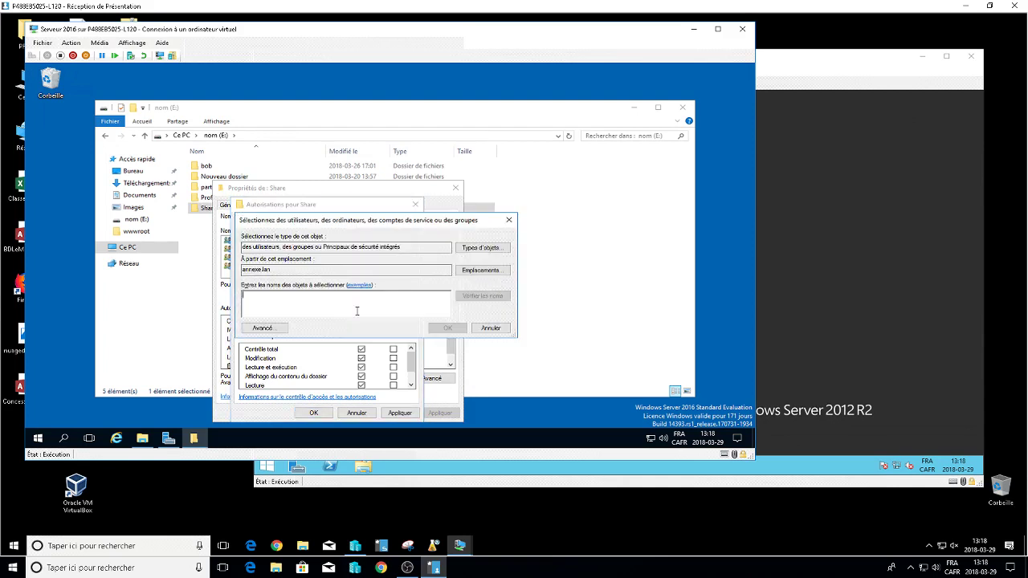
text(d)
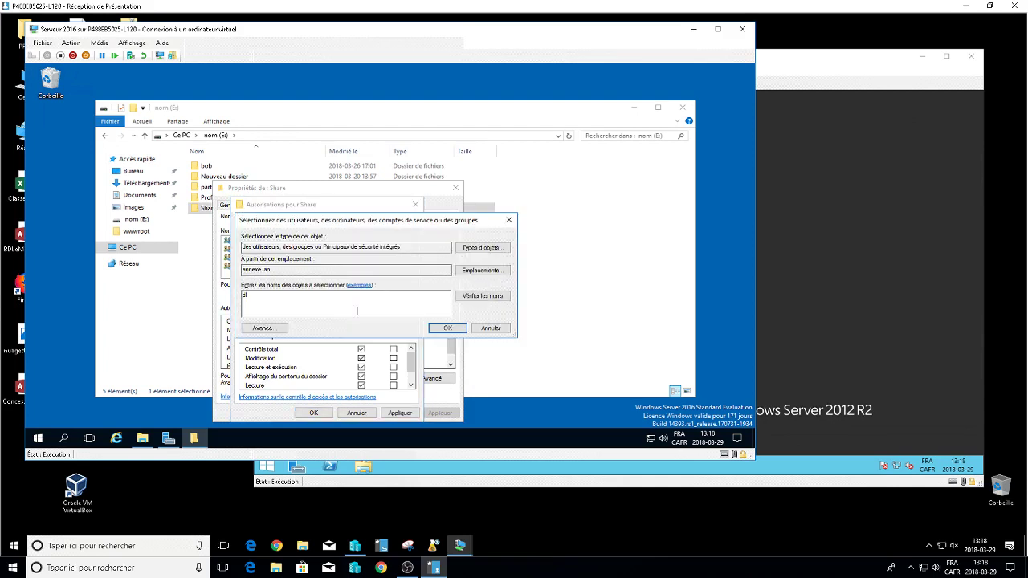
text(l_Quiz)
key(Return)
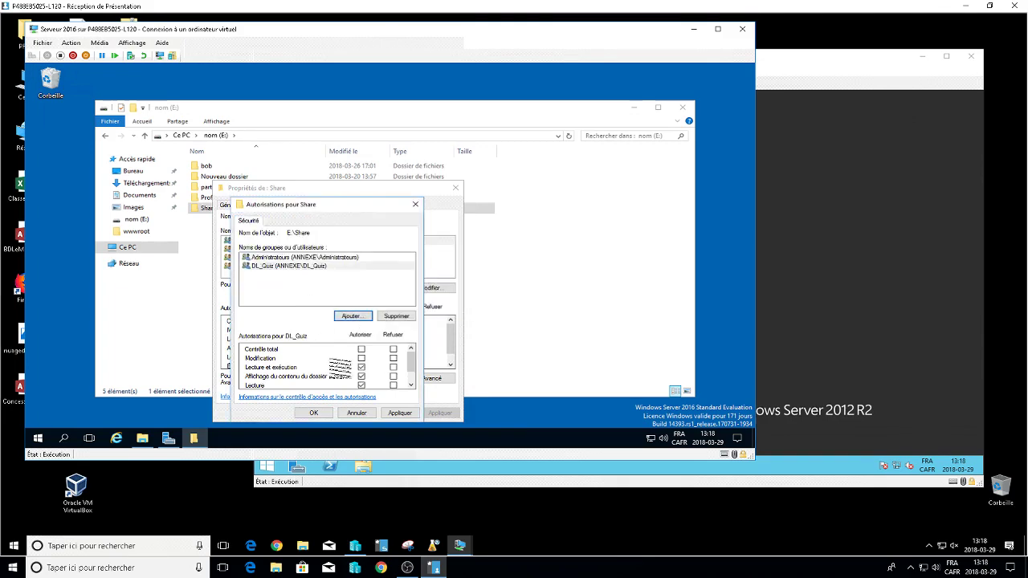
click(361, 384)
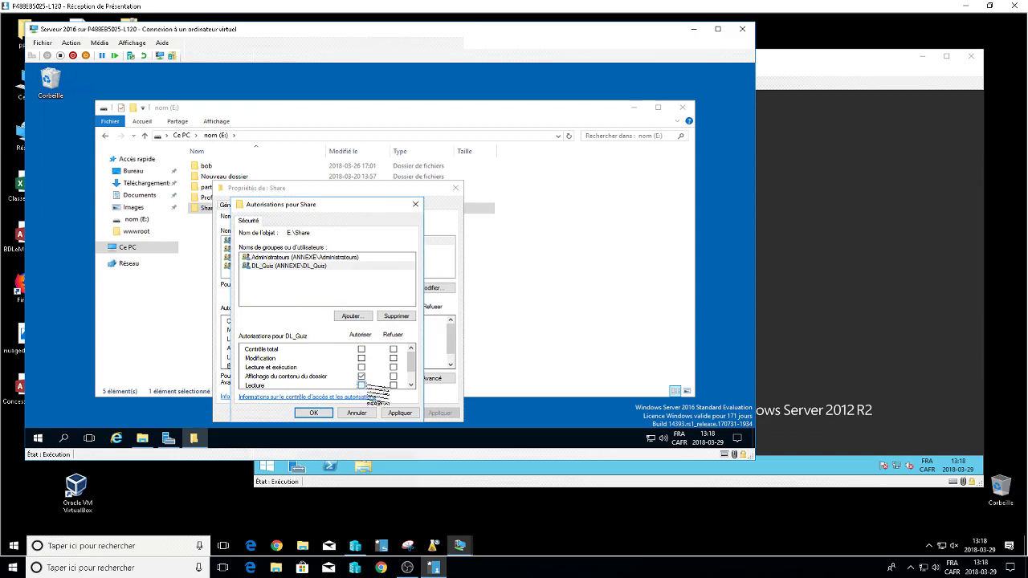
scroll(408, 384, down, 1)
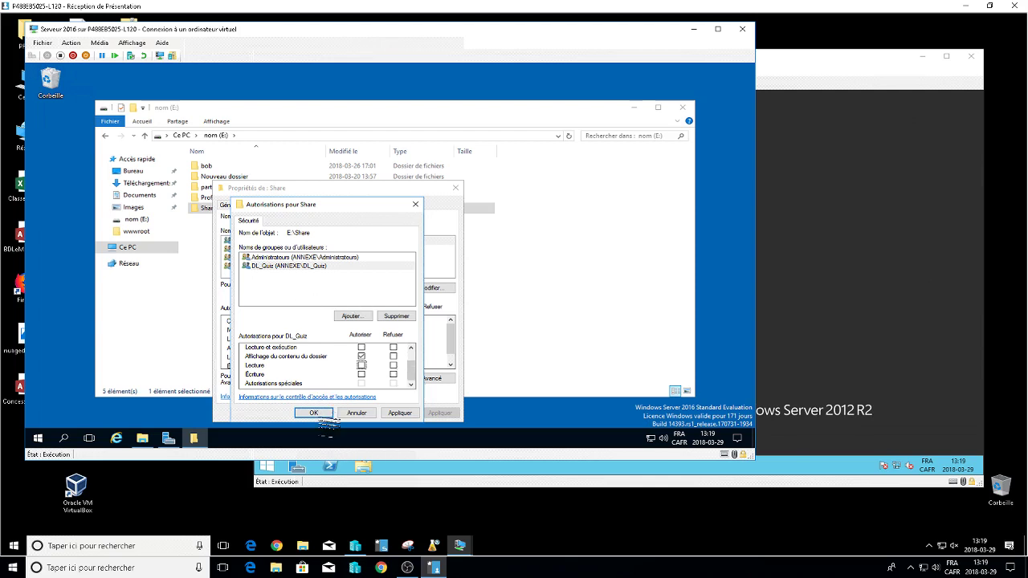
click(323, 413)
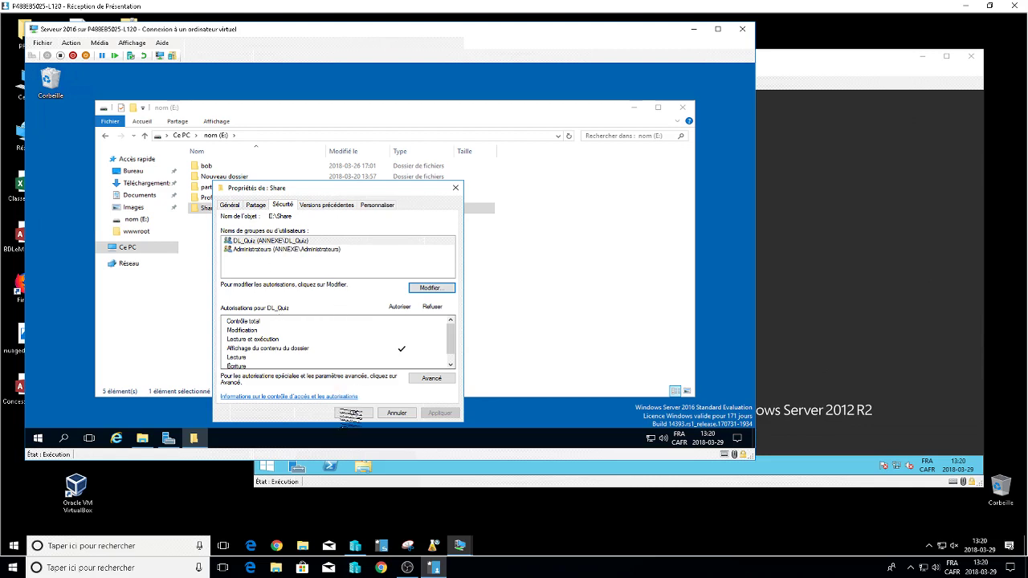
click(353, 413)
Disable inheritance on the bob folder inside Share, converting permissions to explicit entries.
double_click(210, 209)
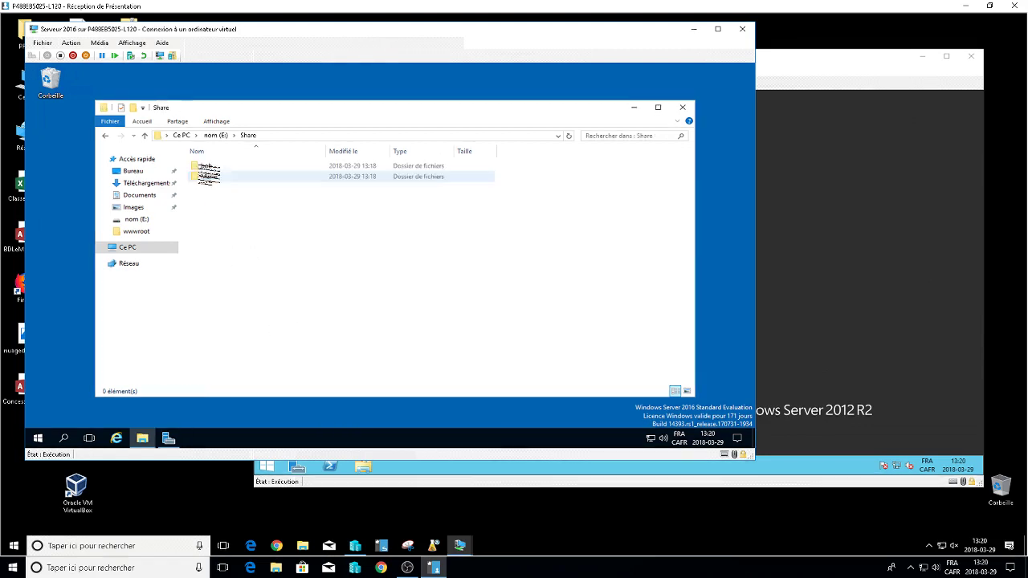
right_click(212, 167)
click(248, 351)
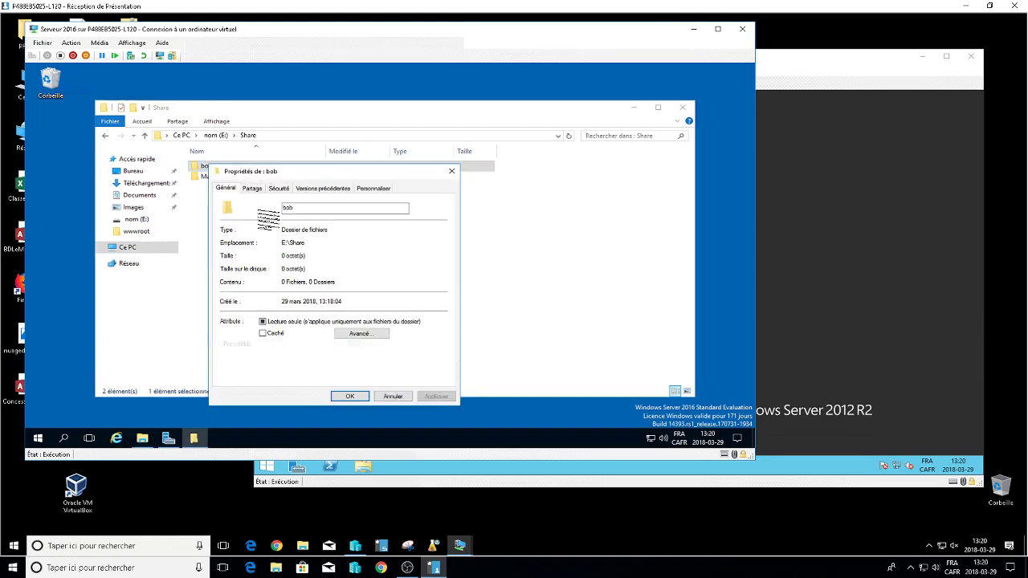
click(279, 190)
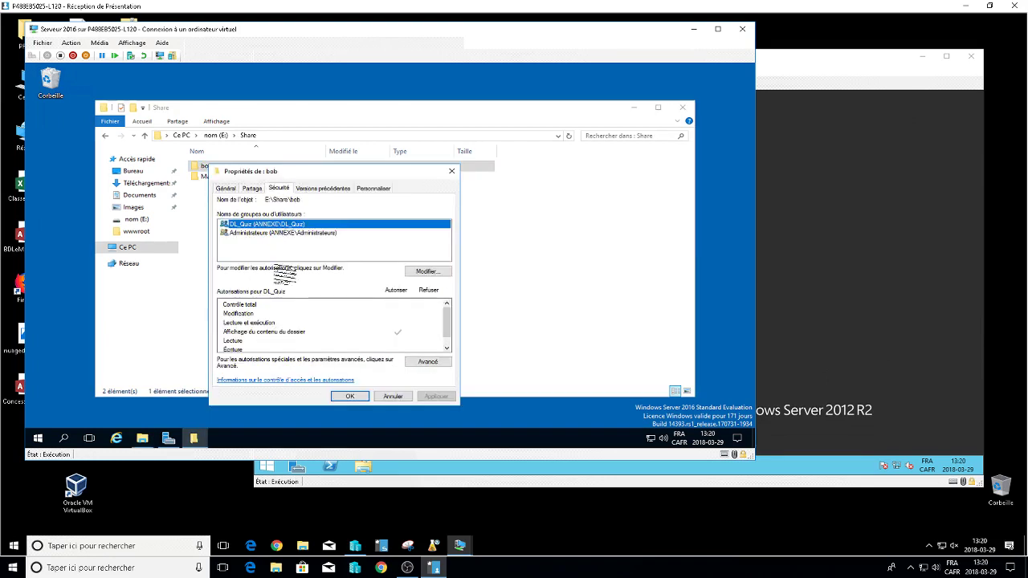
click(431, 365)
click(234, 329)
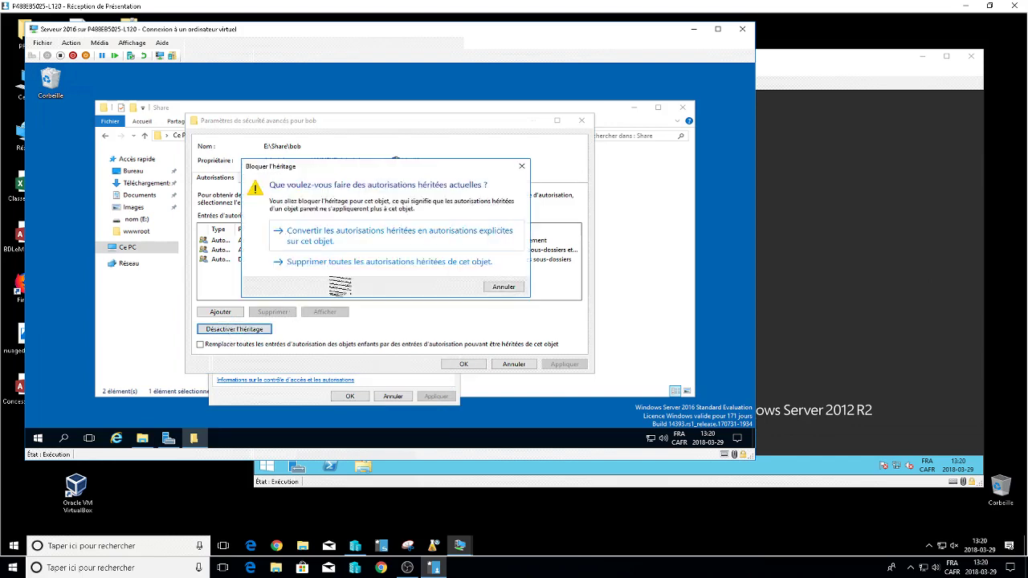
click(350, 261)
click(463, 364)
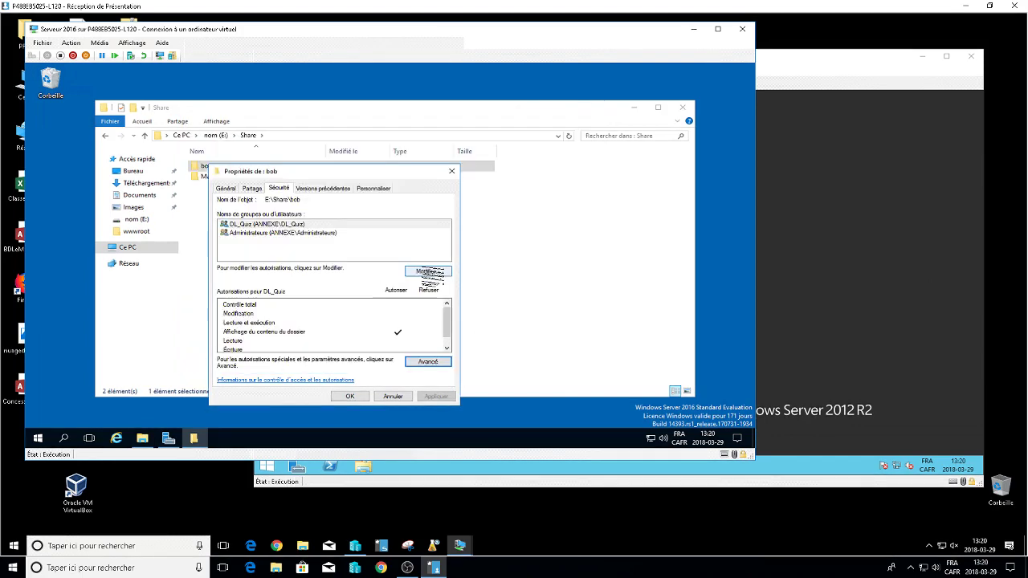
Remove DL_Quiz from the bob folder's permissions and try adding its user by name.
click(431, 272)
click(393, 316)
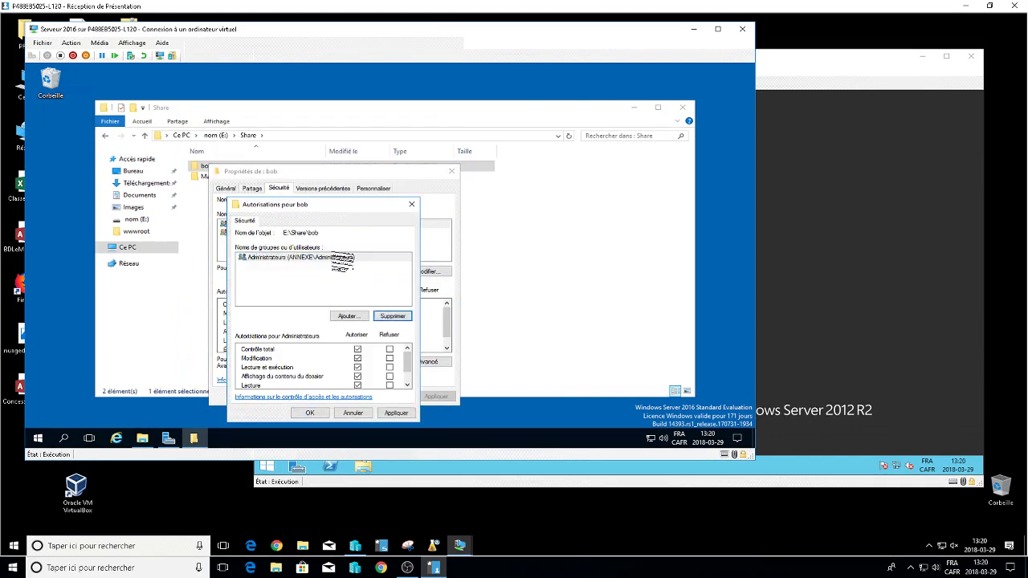
click(349, 317)
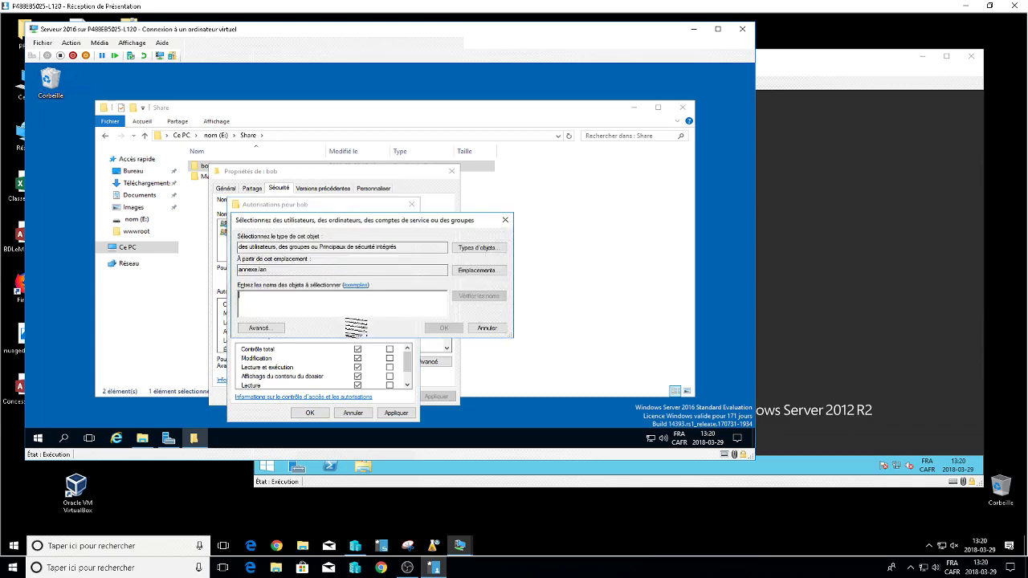
text(bob)
key(Return)
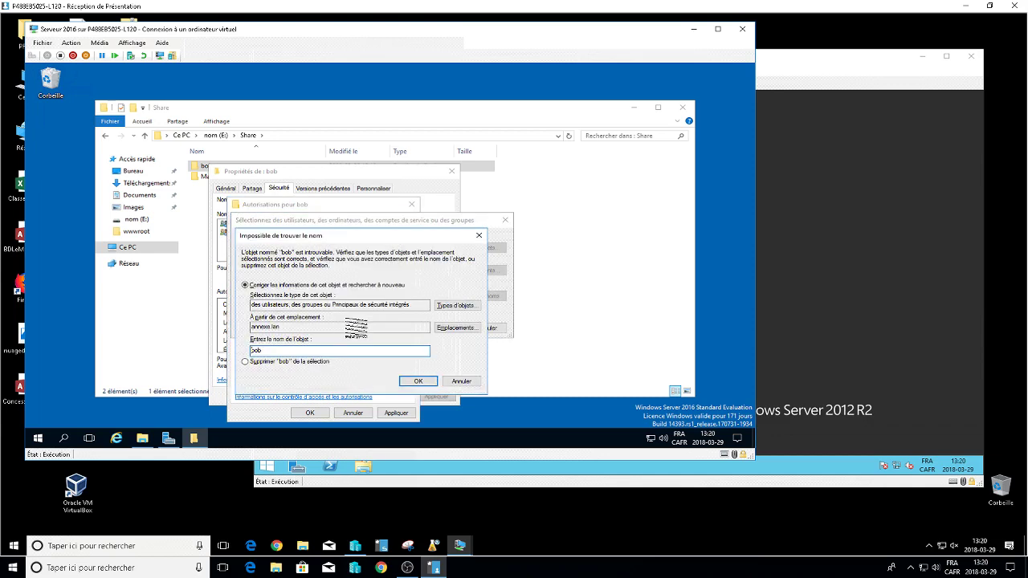
click(461, 382)
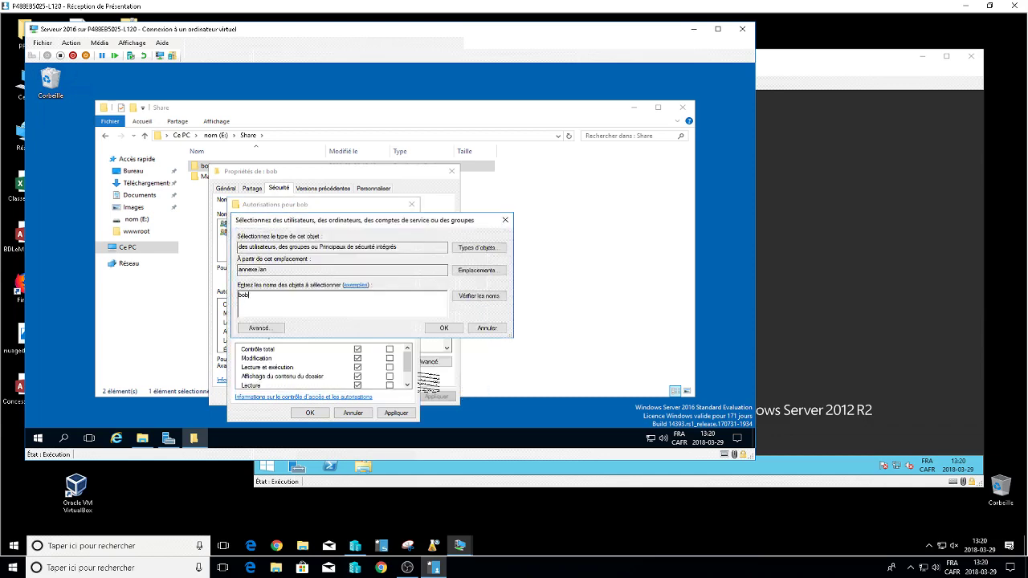
key(BackSpace)
key(BackSpace)
key(BackSpace)
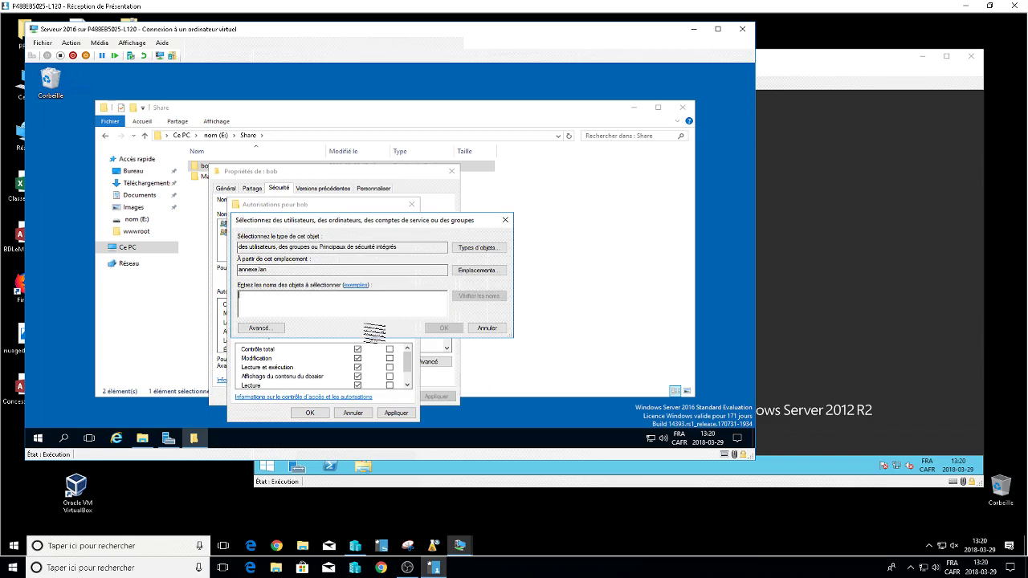
Find the domain user via advanced search and grant it Modify on the bob folder.
click(257, 327)
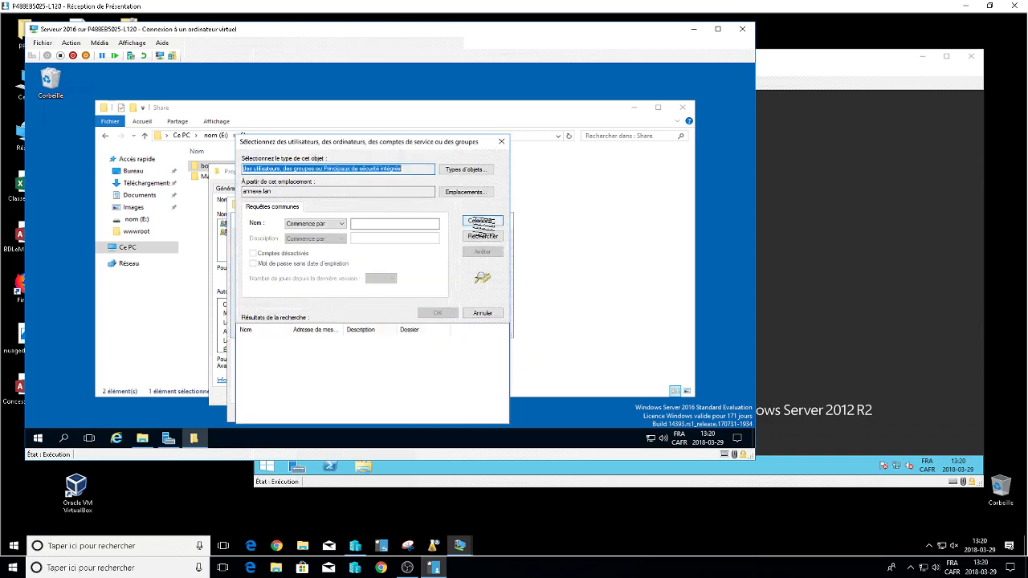
click(482, 236)
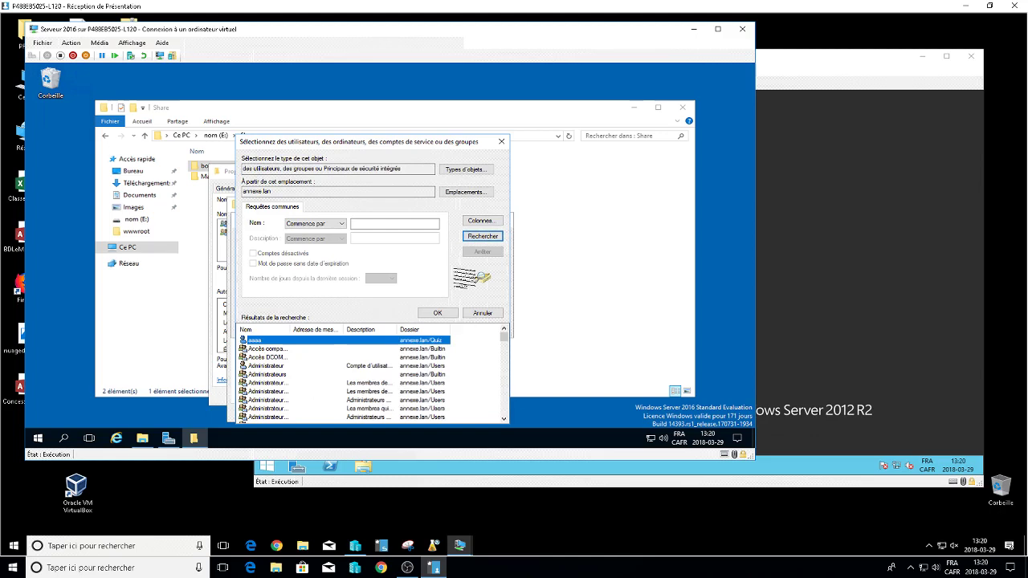
click(437, 313)
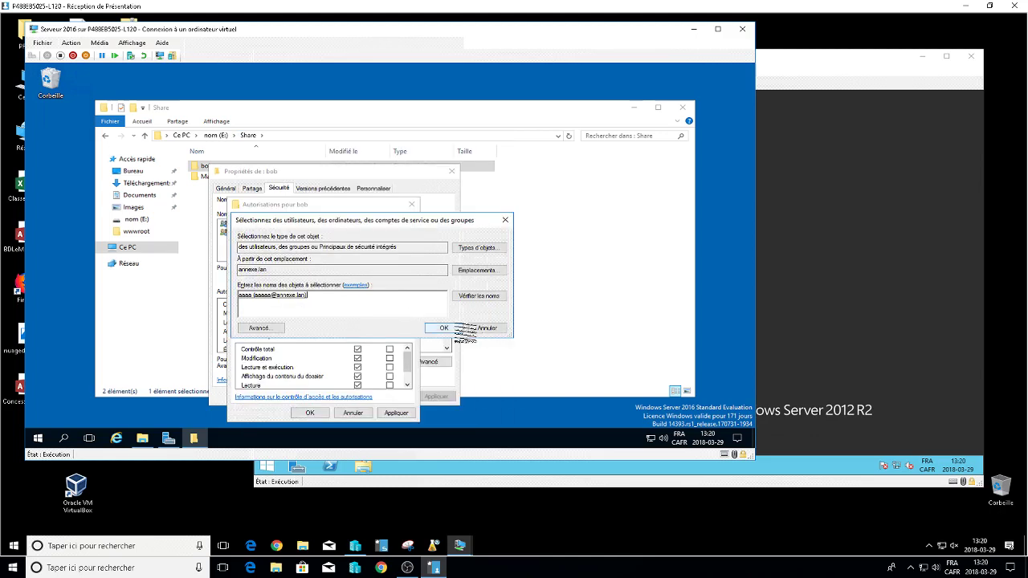
click(449, 327)
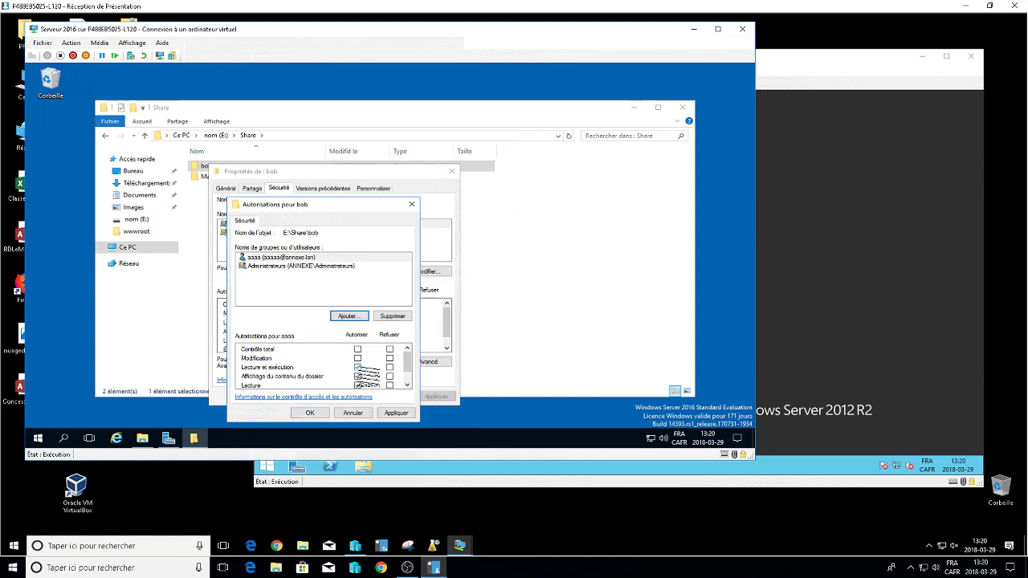
click(358, 358)
click(321, 413)
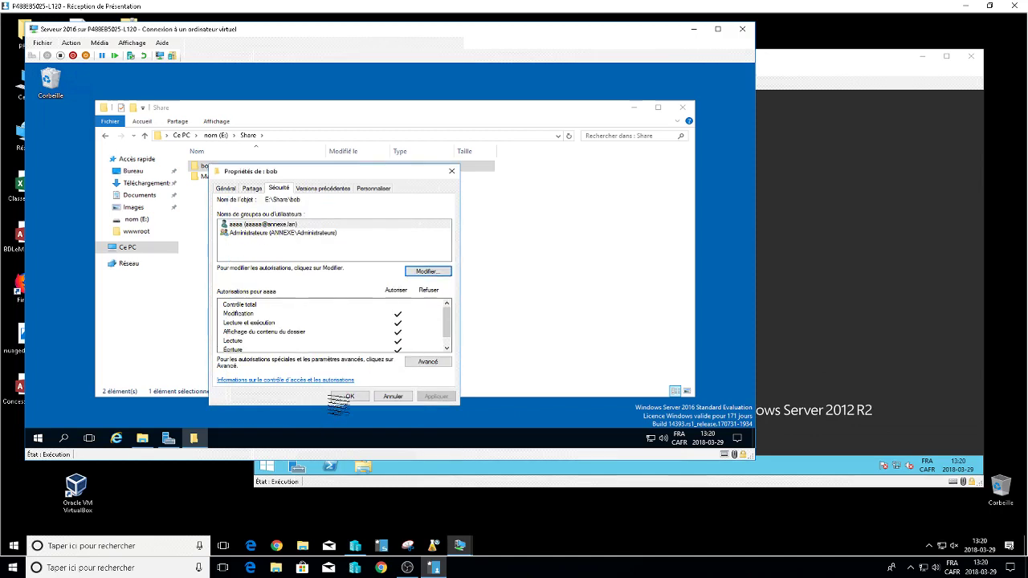
click(351, 395)
Disable inheritance on the Marie folder, converting permissions to explicit entries.
click(210, 176)
right_click(206, 177)
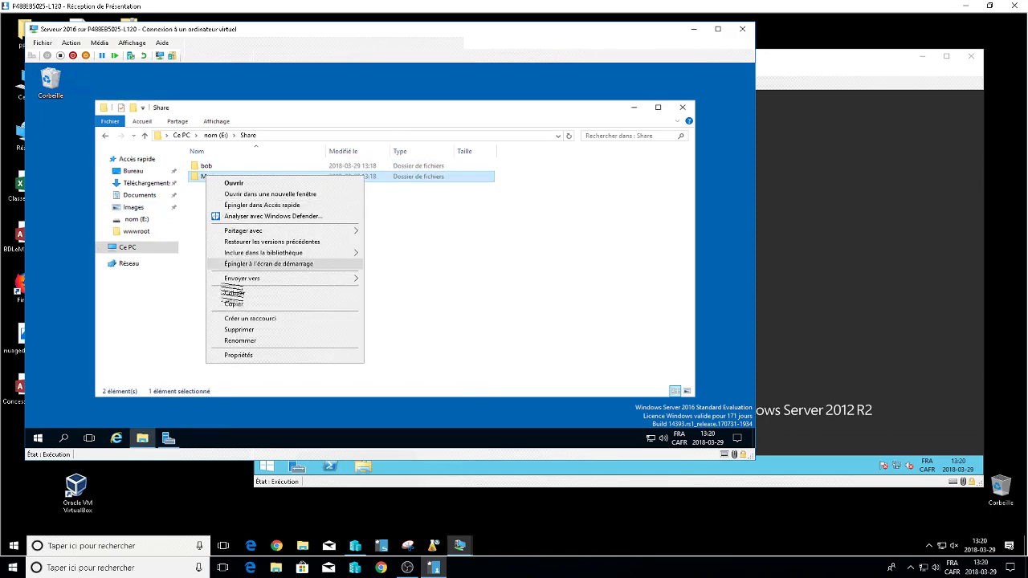
click(238, 355)
click(280, 199)
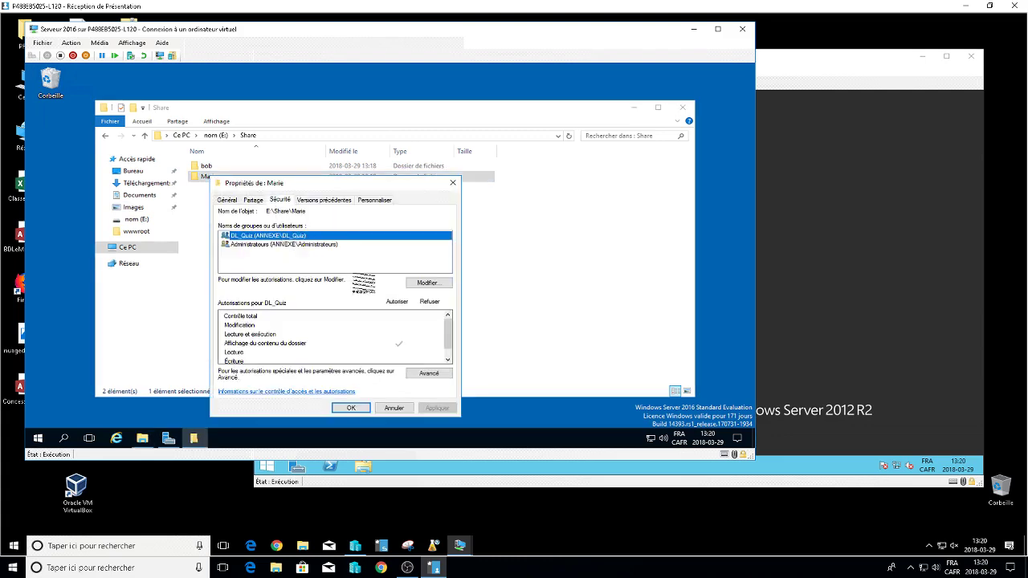
click(427, 373)
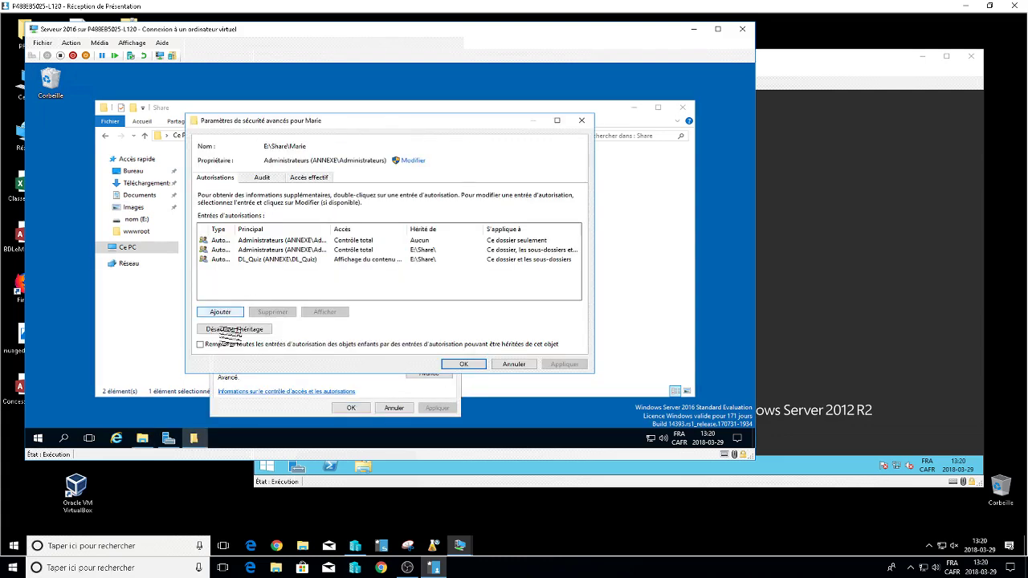
click(234, 329)
click(317, 241)
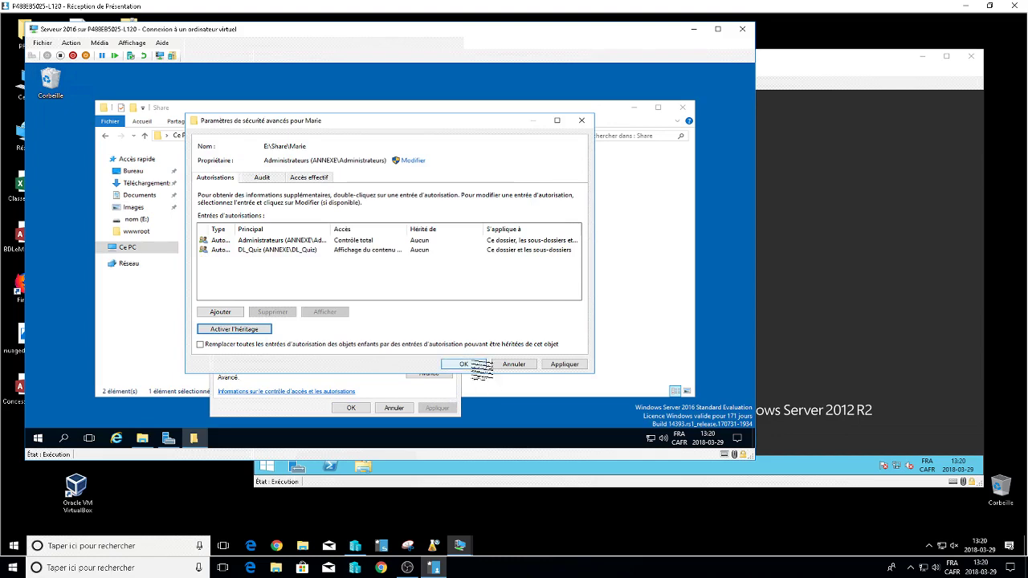
click(466, 364)
Replace DL_Quiz in Marie's permissions with the folder's domain user, granted Modify.
click(424, 284)
click(393, 315)
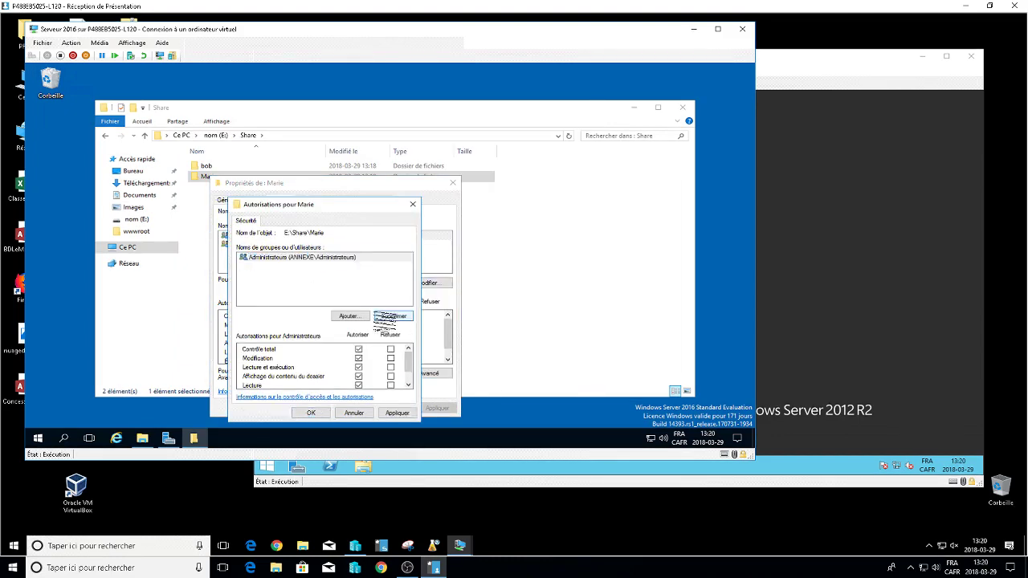
click(351, 316)
text(marie)
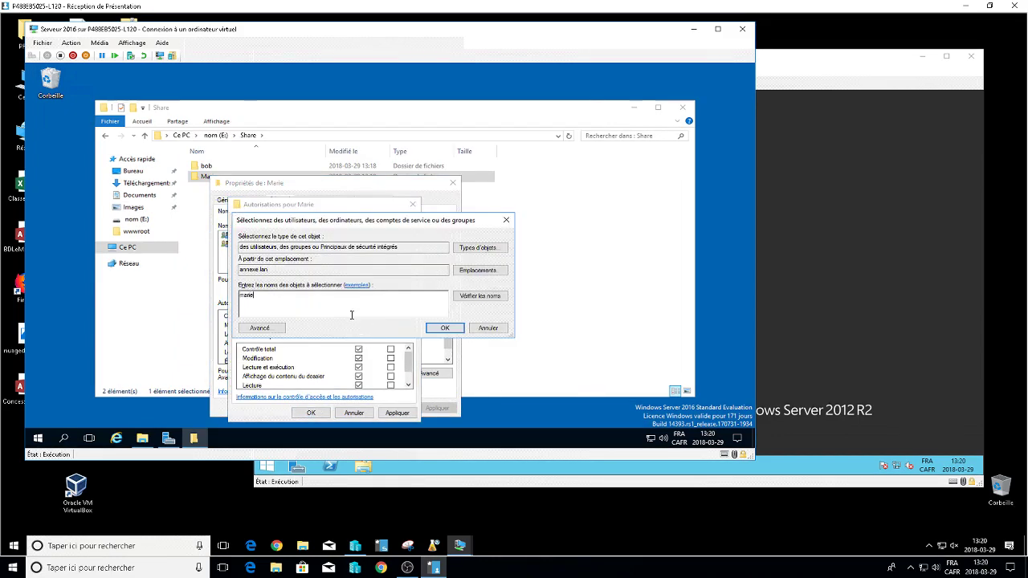
key(Return)
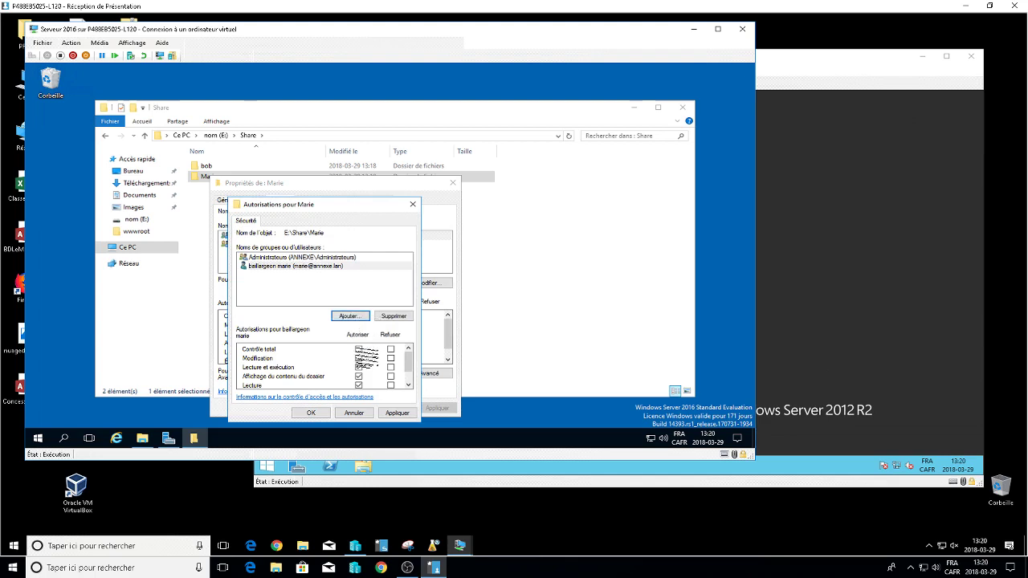
click(358, 357)
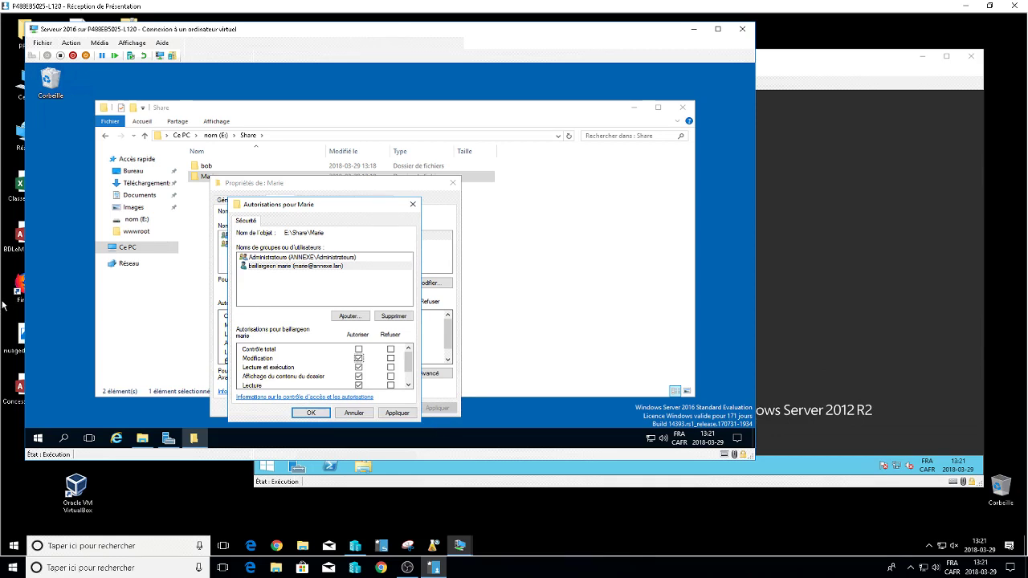
Add DL_Quiz to Marie with only Écriture allowed and close the properties dialogs.
click(353, 316)
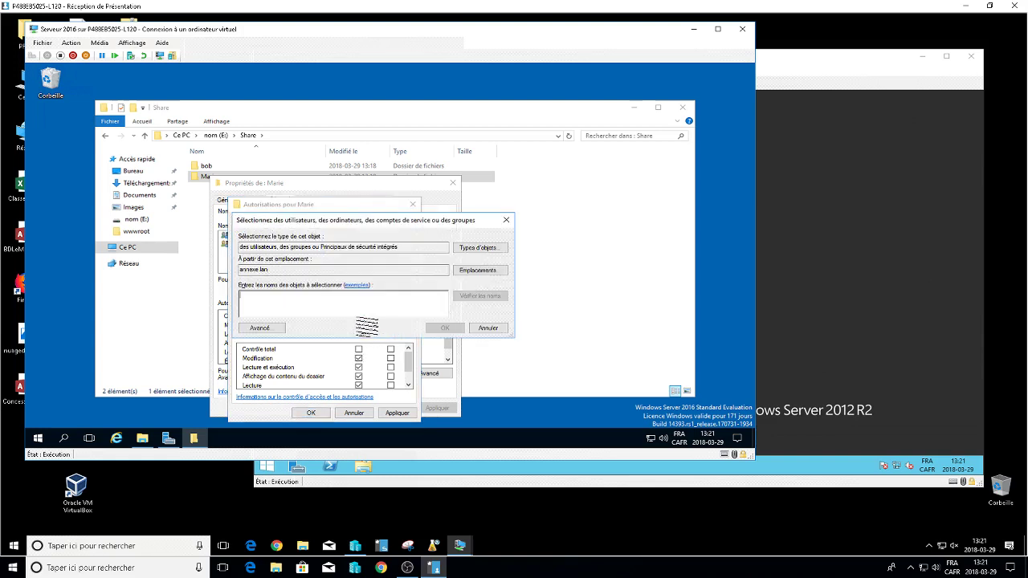
key(Escape)
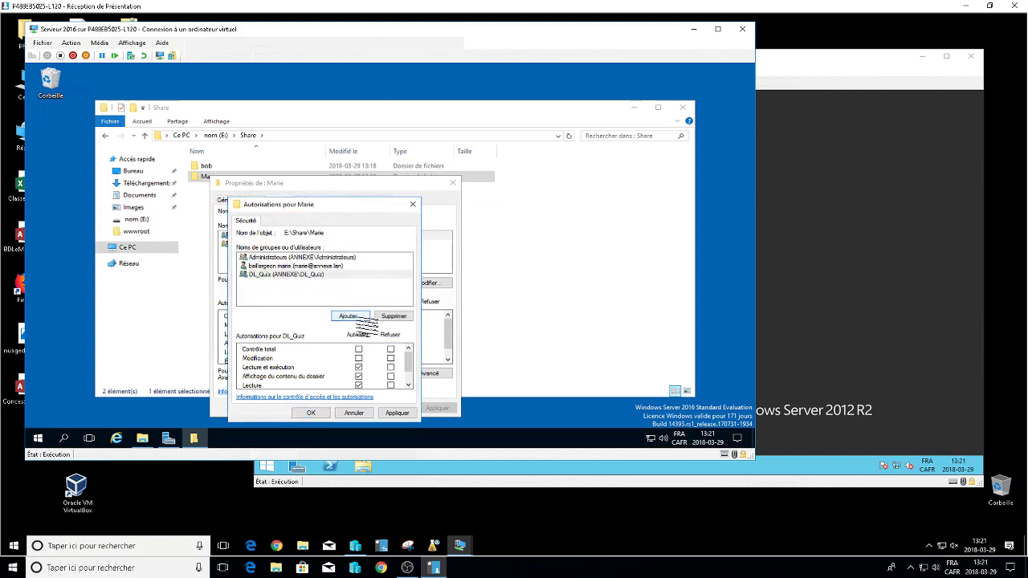
click(358, 386)
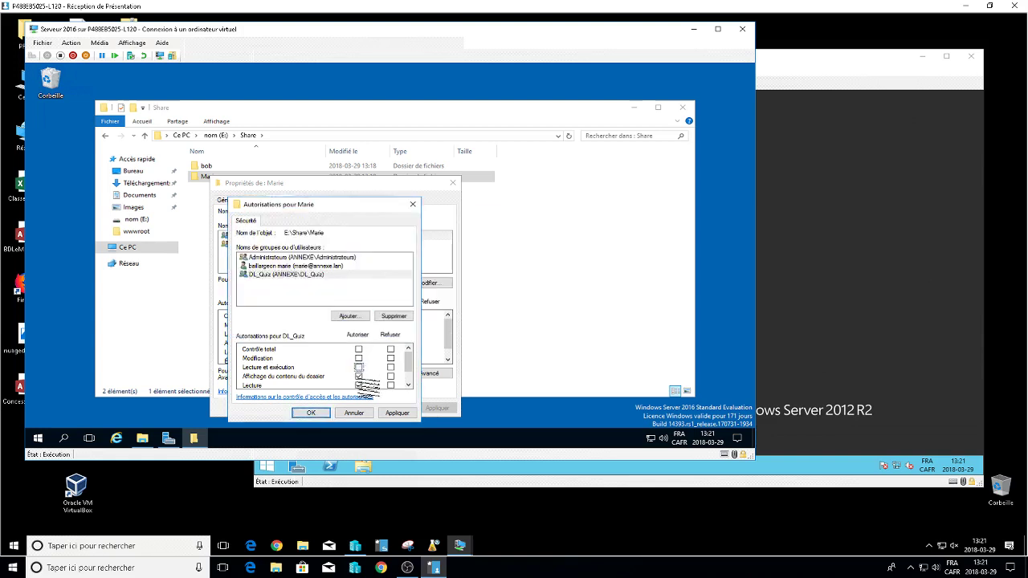
click(359, 376)
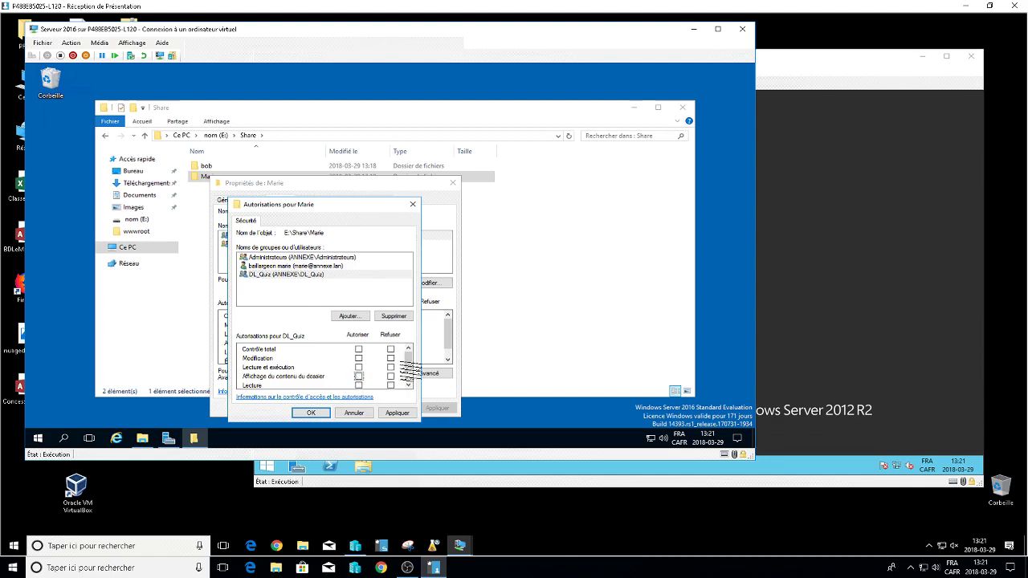
scroll(410, 368, down, 1)
click(358, 374)
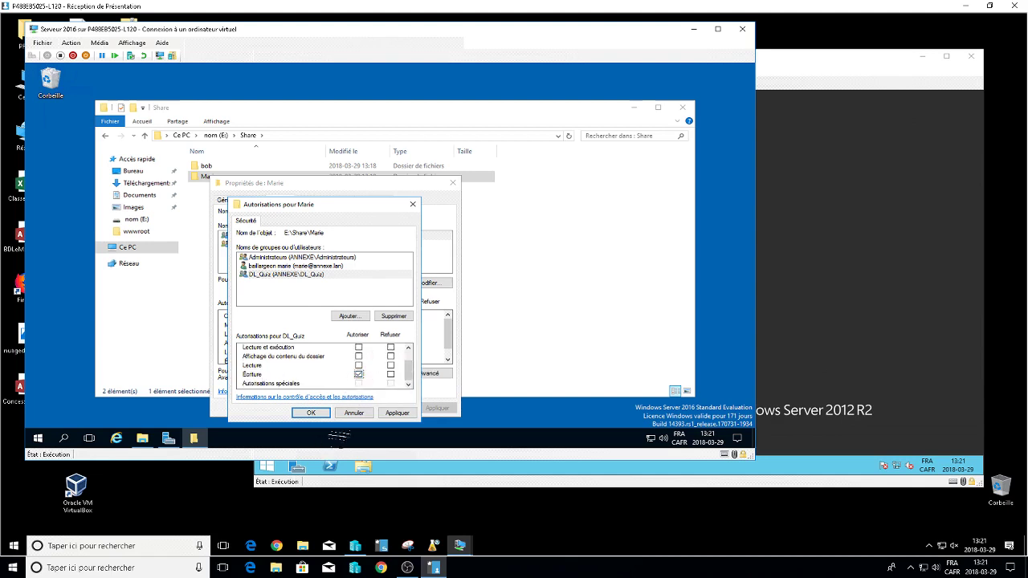
click(311, 411)
click(350, 408)
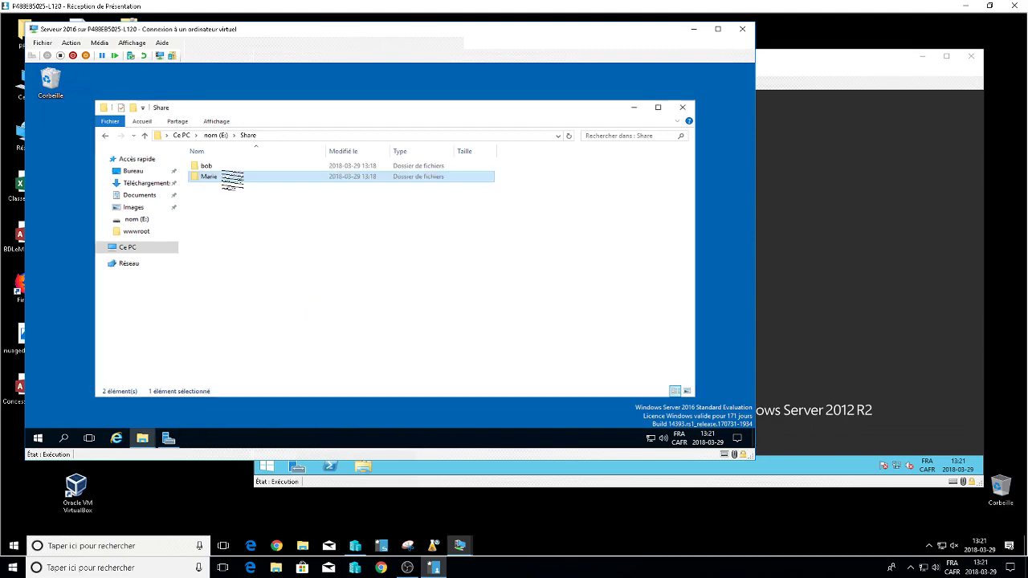
Add DL_Quiz to the bob folder's security, unticking the read permissions and allowing only Écriture.
click(212, 168)
right_click(209, 165)
click(242, 346)
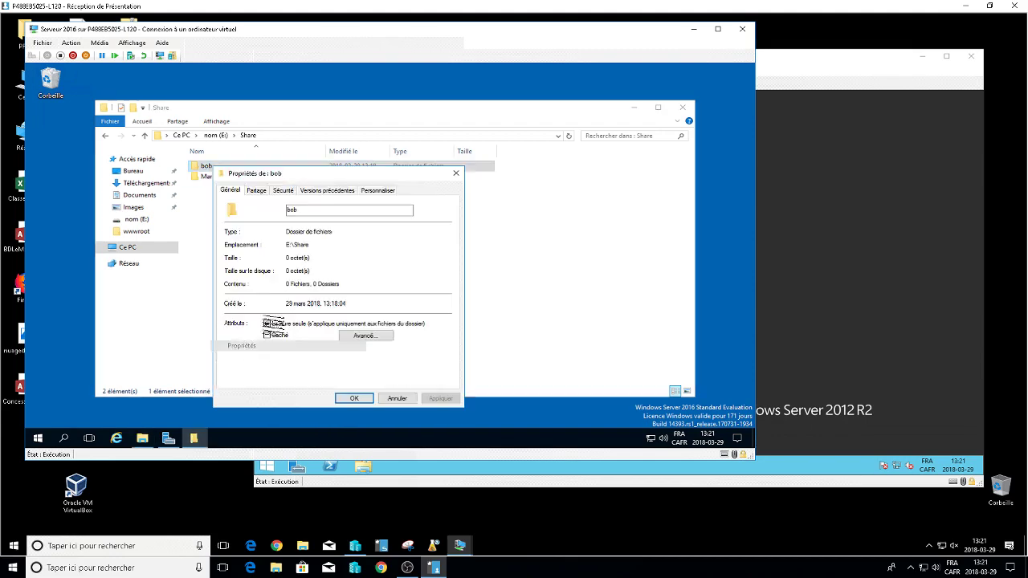
click(282, 190)
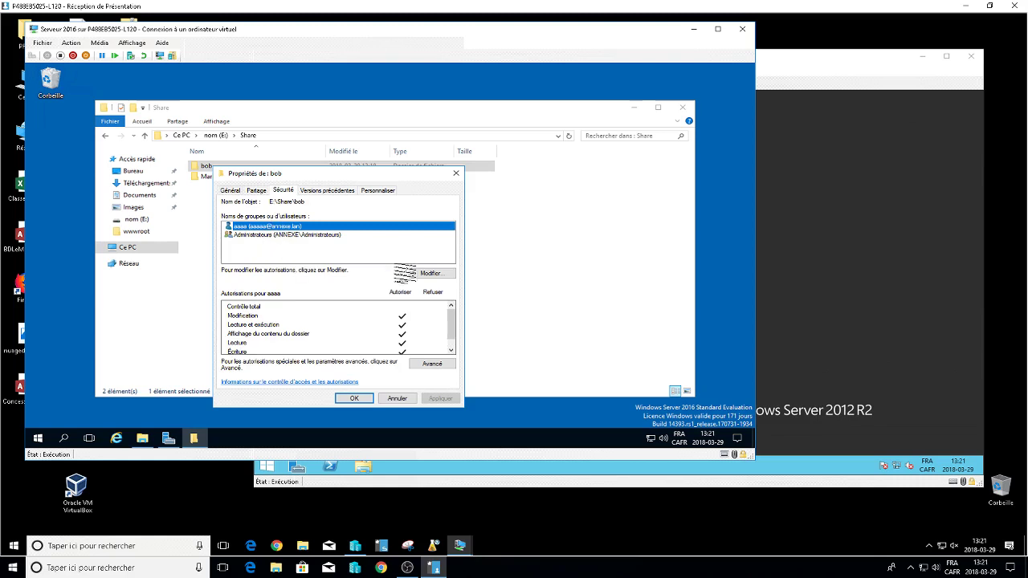
click(431, 273)
click(348, 315)
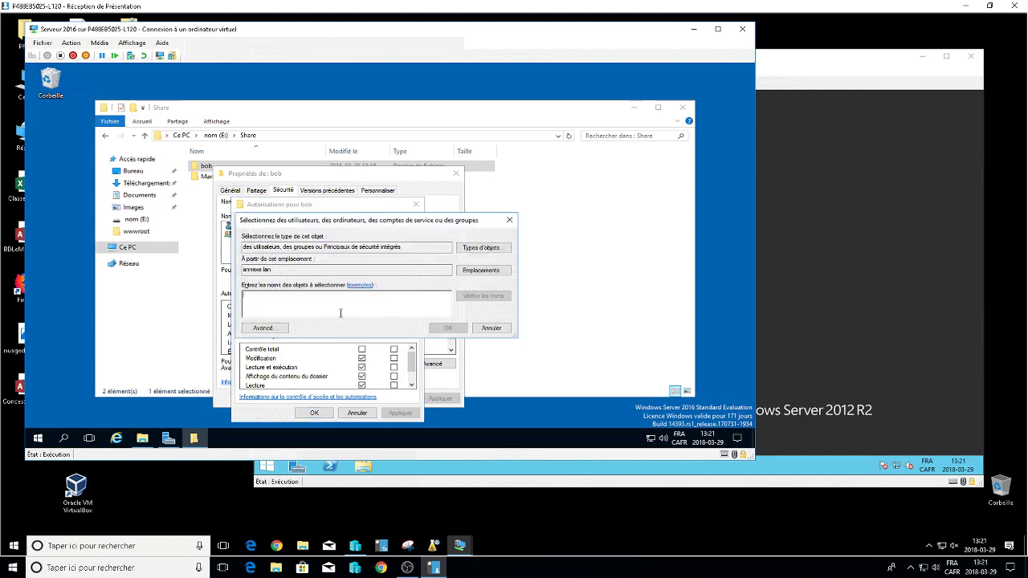
key(Escape)
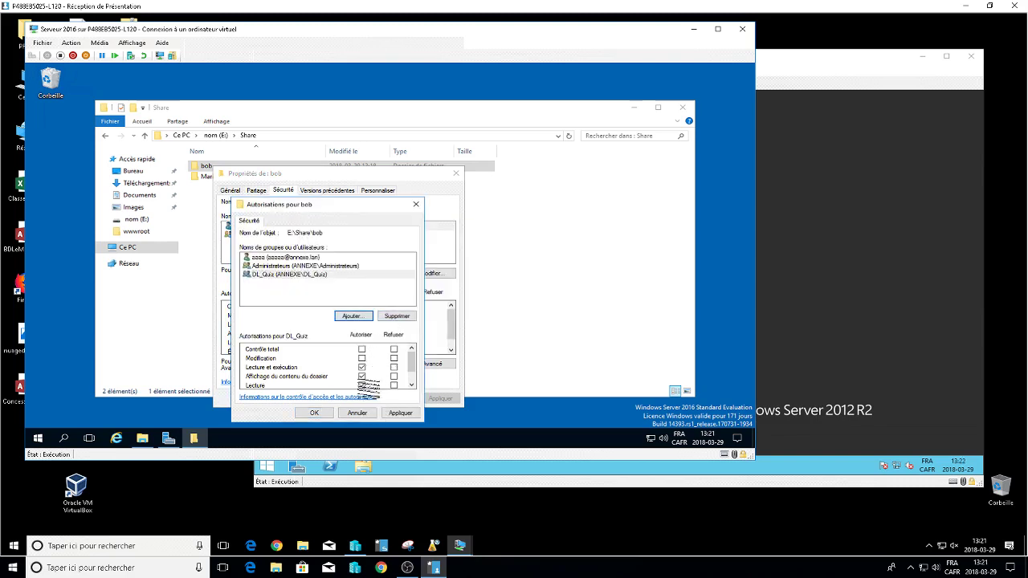
click(362, 367)
click(361, 376)
click(361, 384)
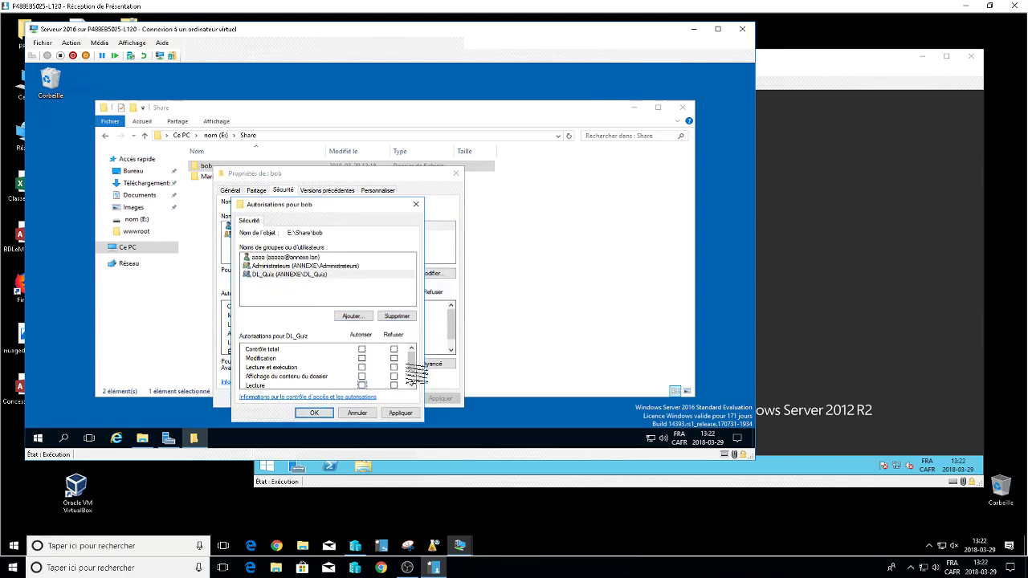
scroll(410, 378, down, 1)
click(361, 374)
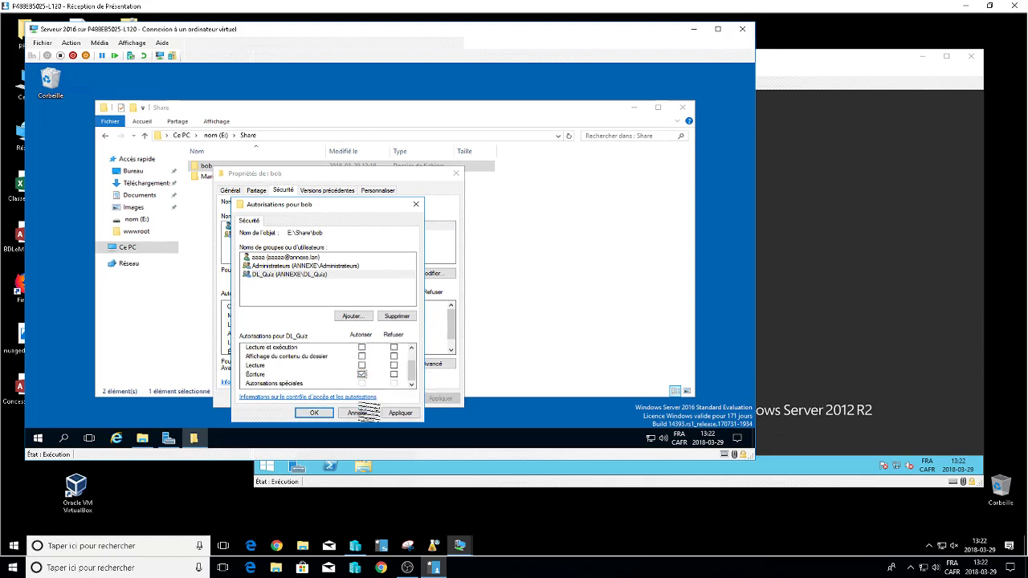
click(314, 413)
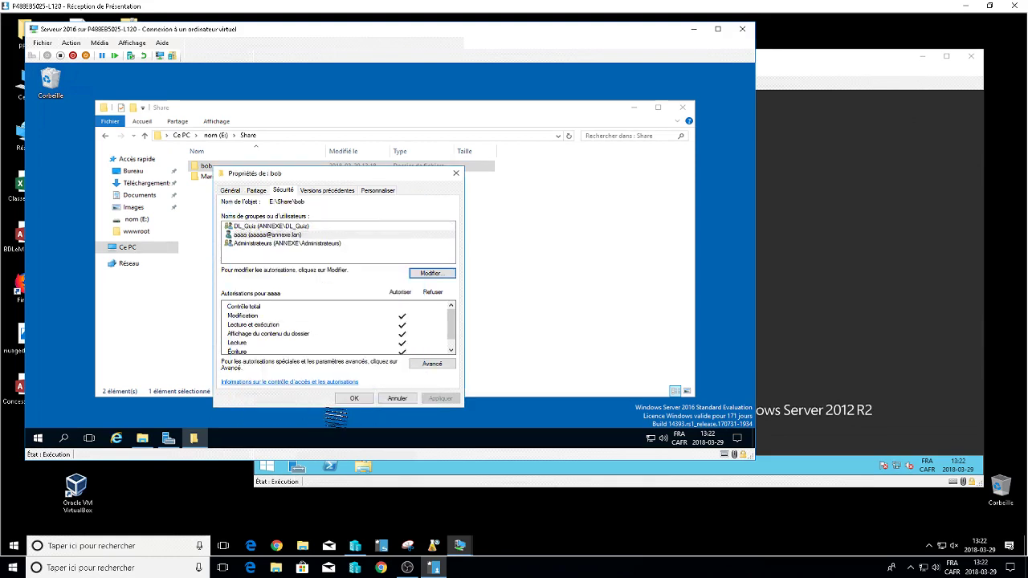
click(354, 398)
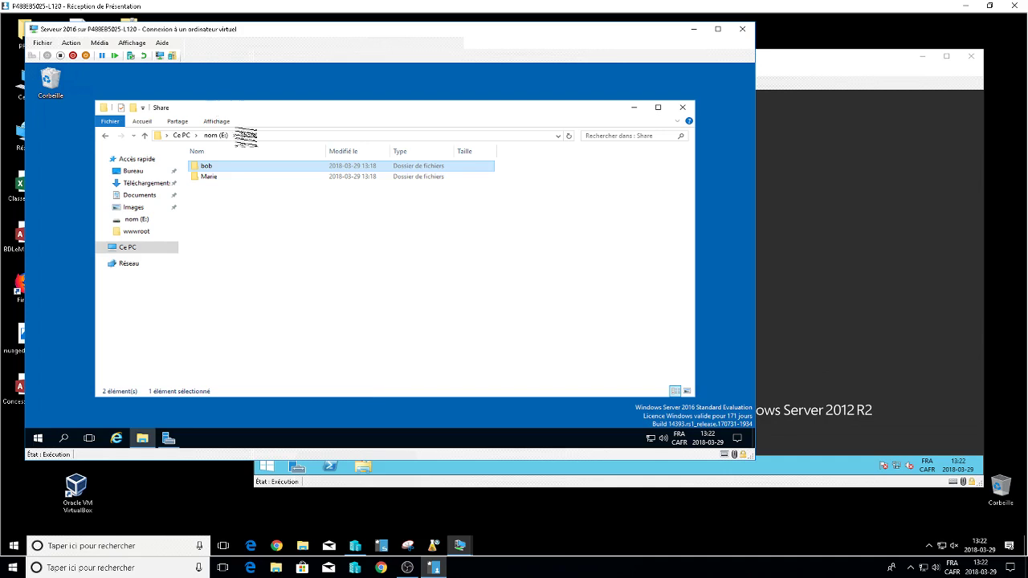
Turn on Partager ce dossier for Share in its advanced sharing settings.
click(218, 135)
right_click(217, 208)
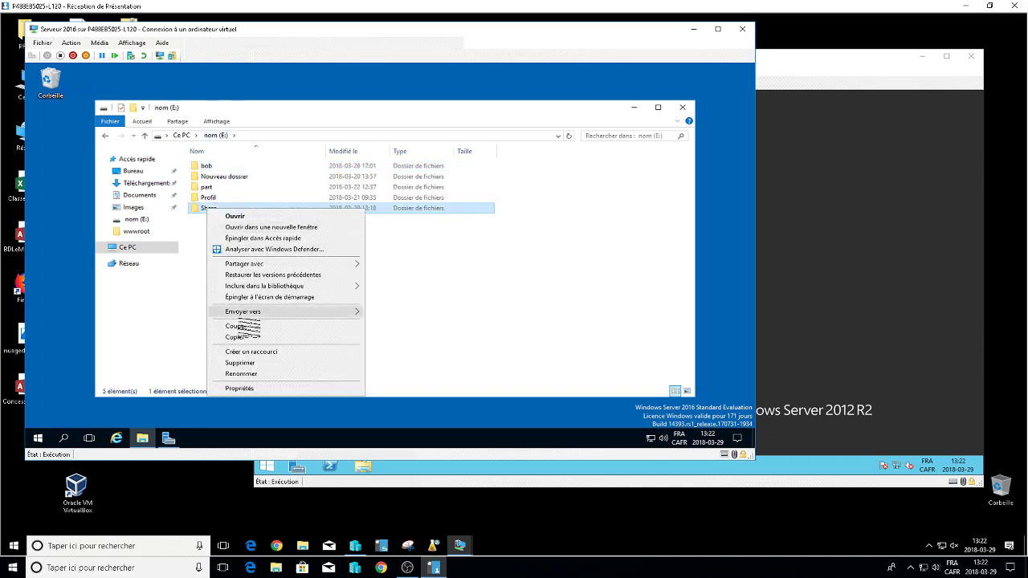
click(250, 389)
click(255, 206)
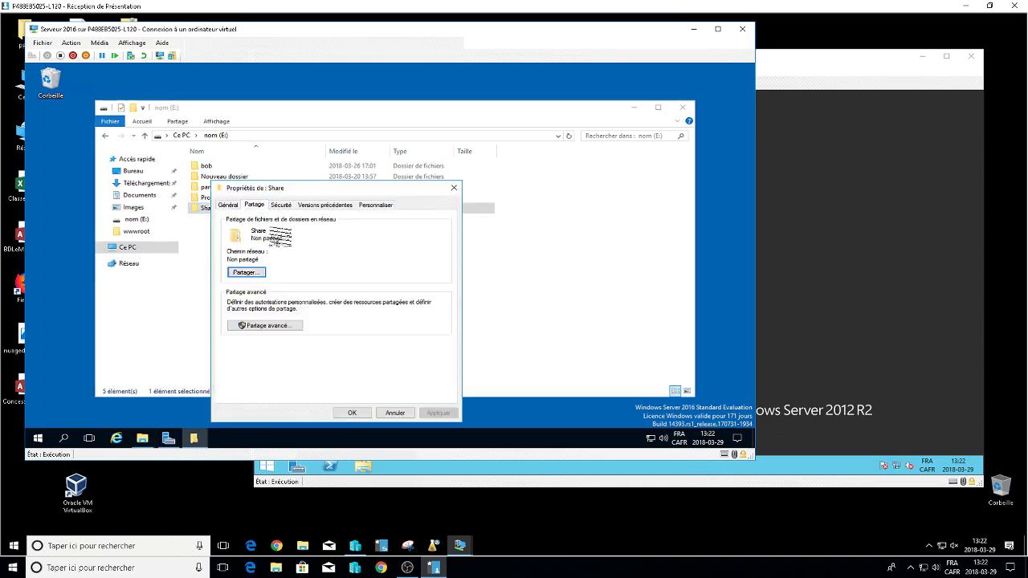
click(270, 325)
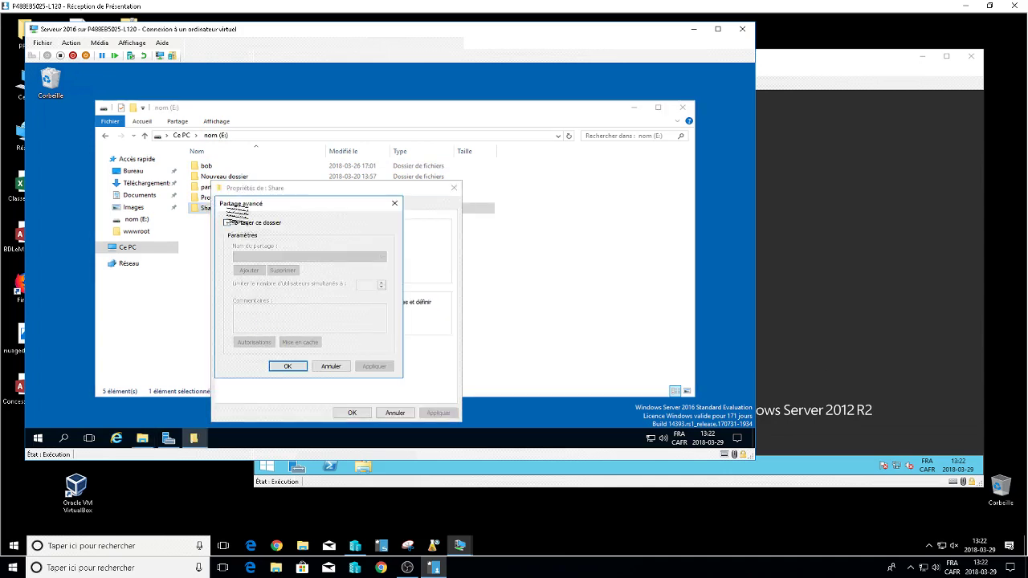
click(227, 223)
click(259, 342)
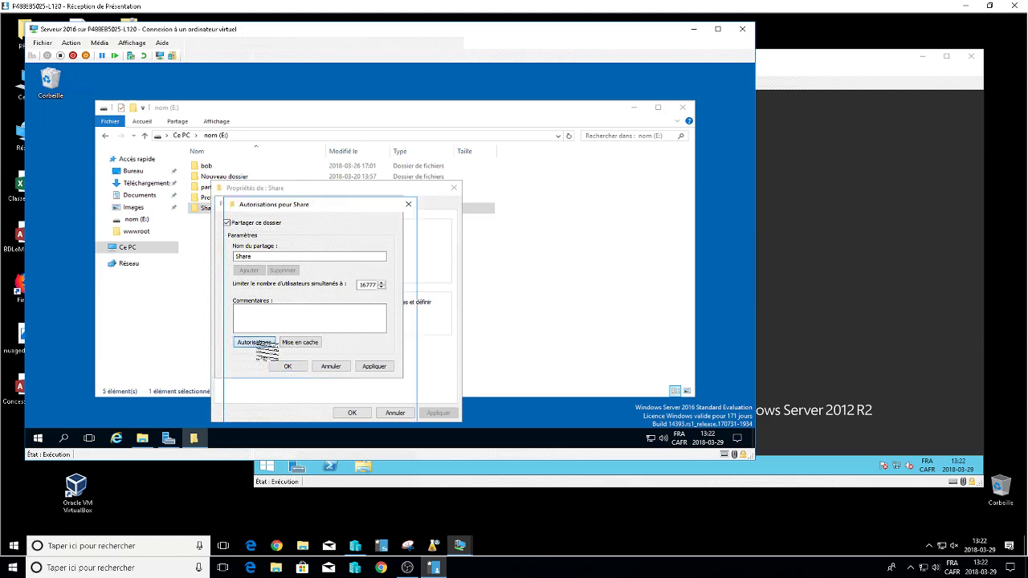
Remove Tout le monde from the share permissions and add Administrateurs.
click(389, 298)
click(353, 297)
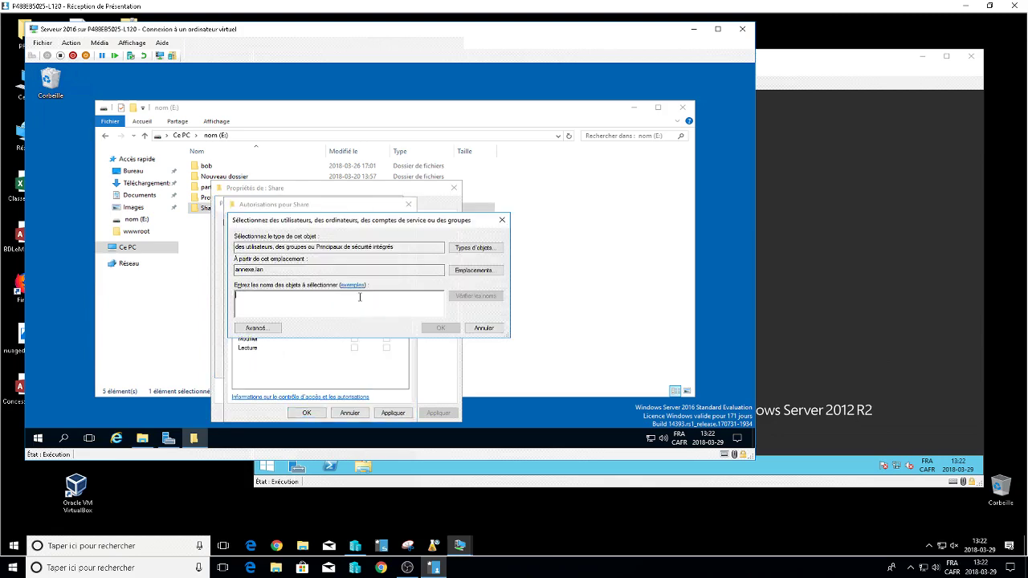
text(admin)
key(Return)
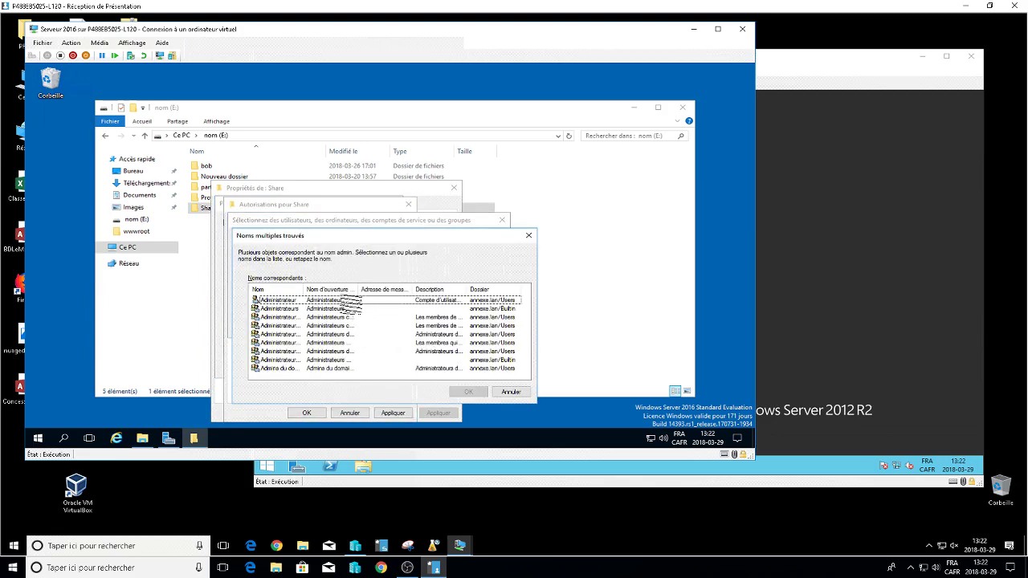
double_click(331, 308)
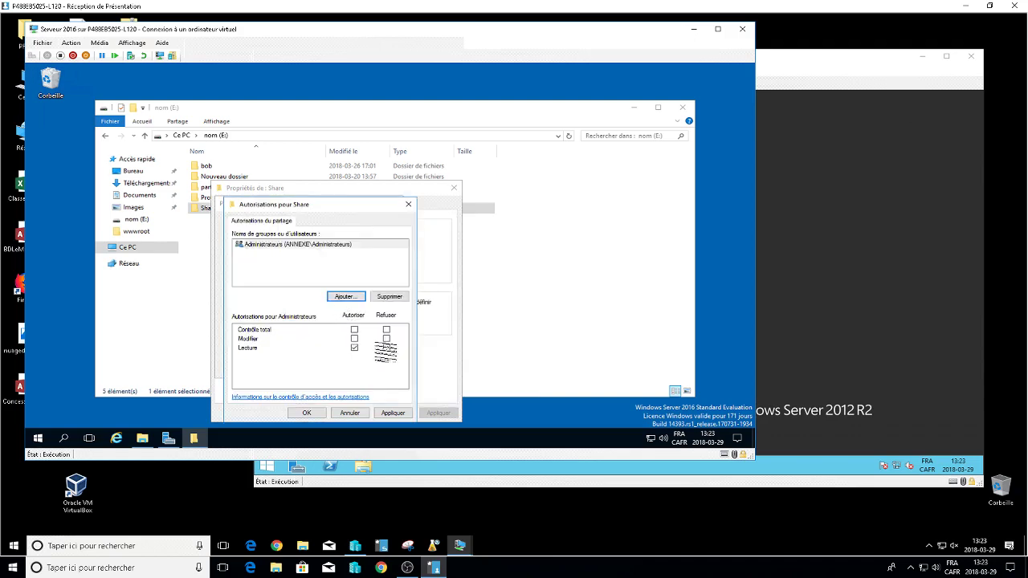
click(354, 329)
Add DL_Quiz to the share with Modifier permission and close the properties.
click(352, 297)
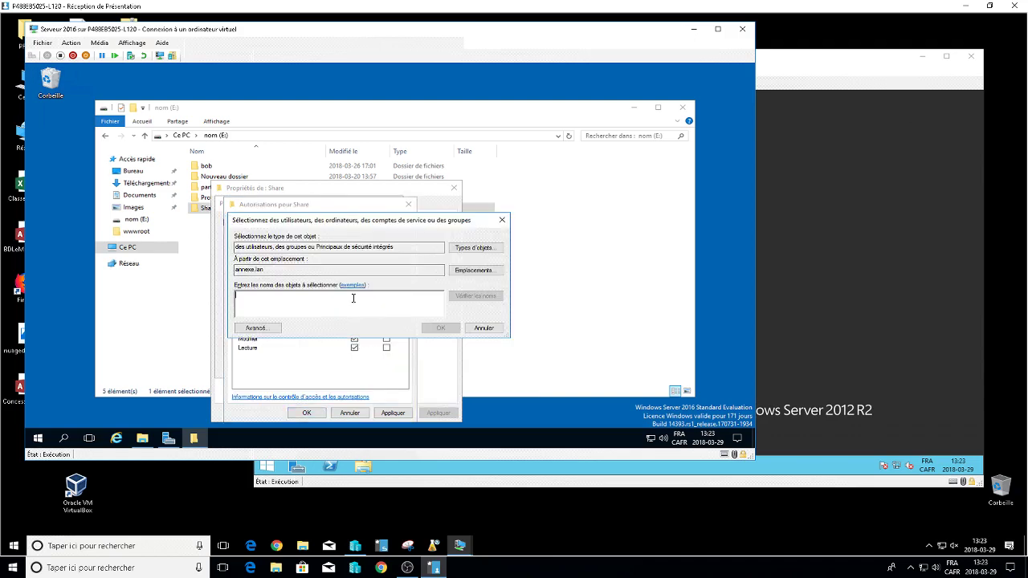
text(DL_Quiz)
key(Return)
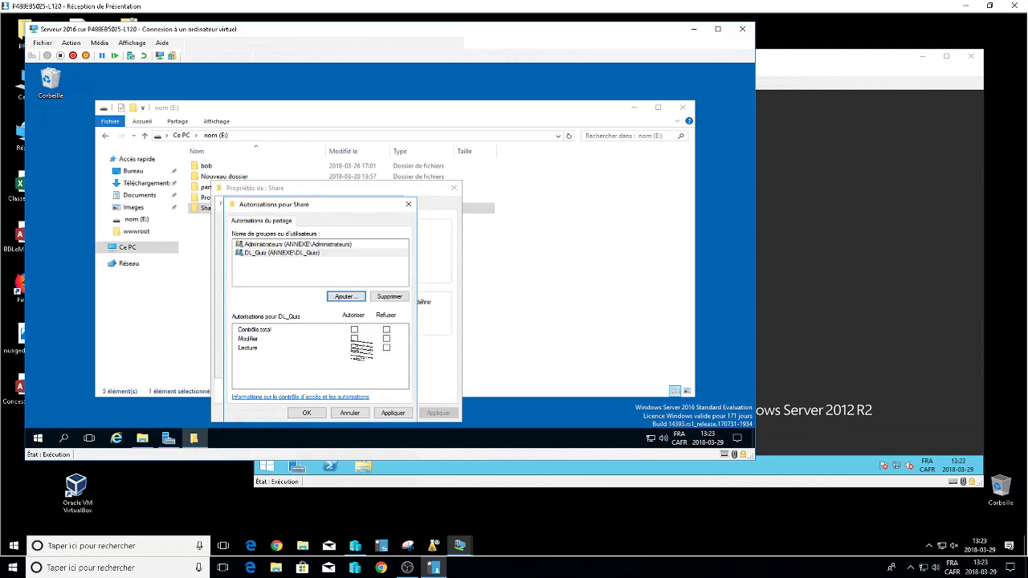
click(354, 338)
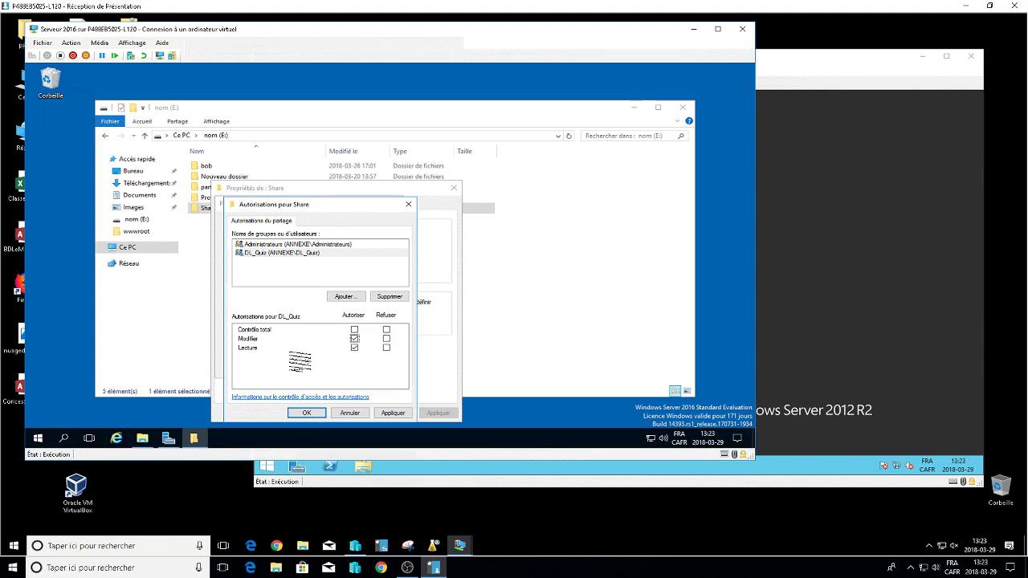
click(306, 412)
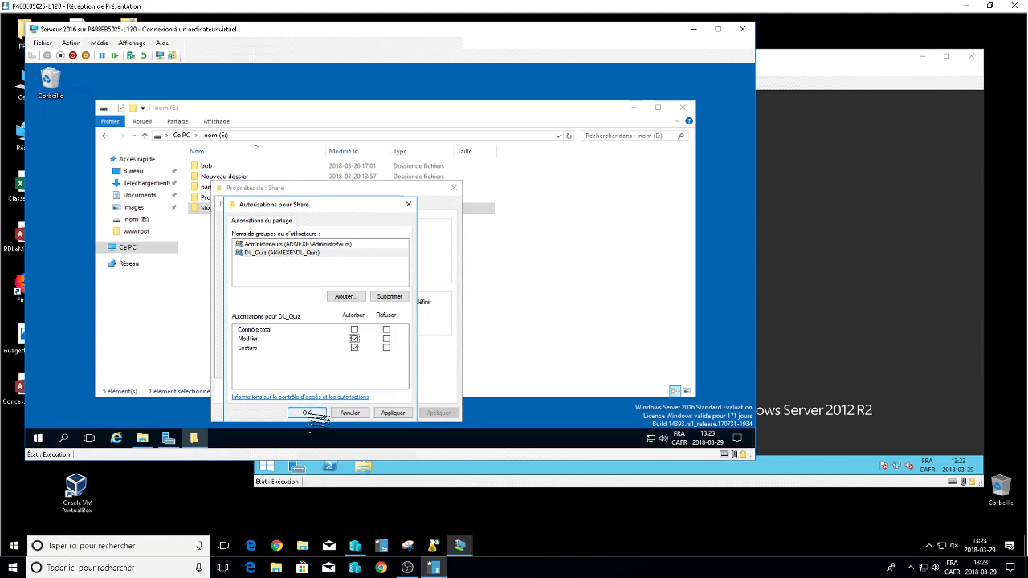
click(288, 366)
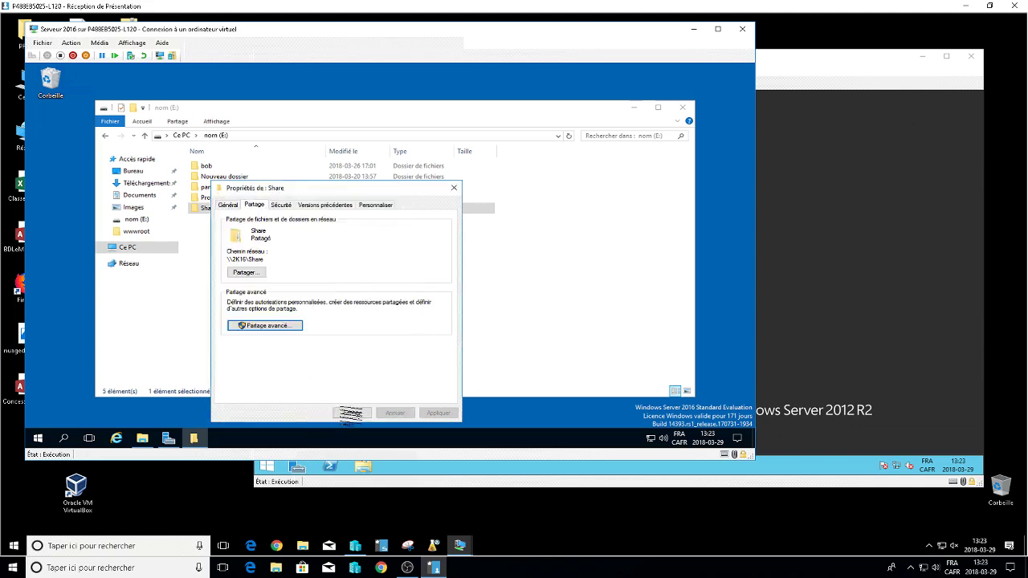
click(352, 413)
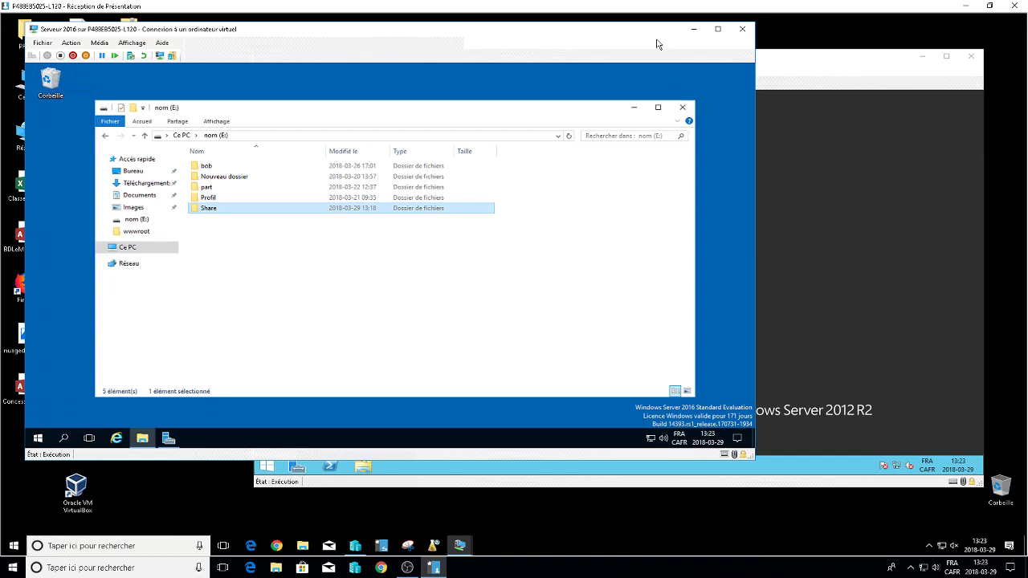
Relaunch Gestion des stratégies de groupe from Server Manager and select the General GPO under Quiz.
click(168, 437)
click(619, 94)
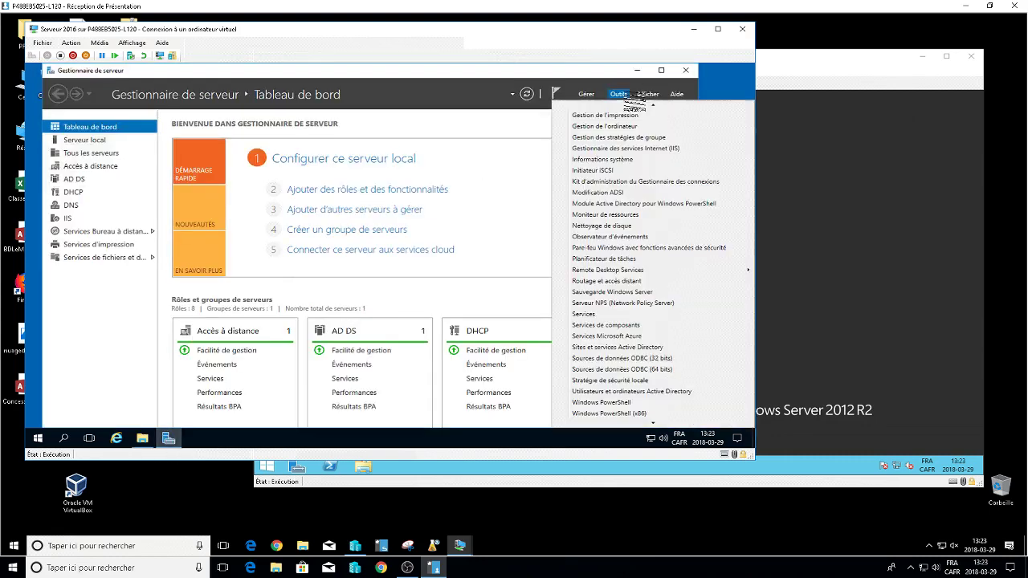
click(626, 150)
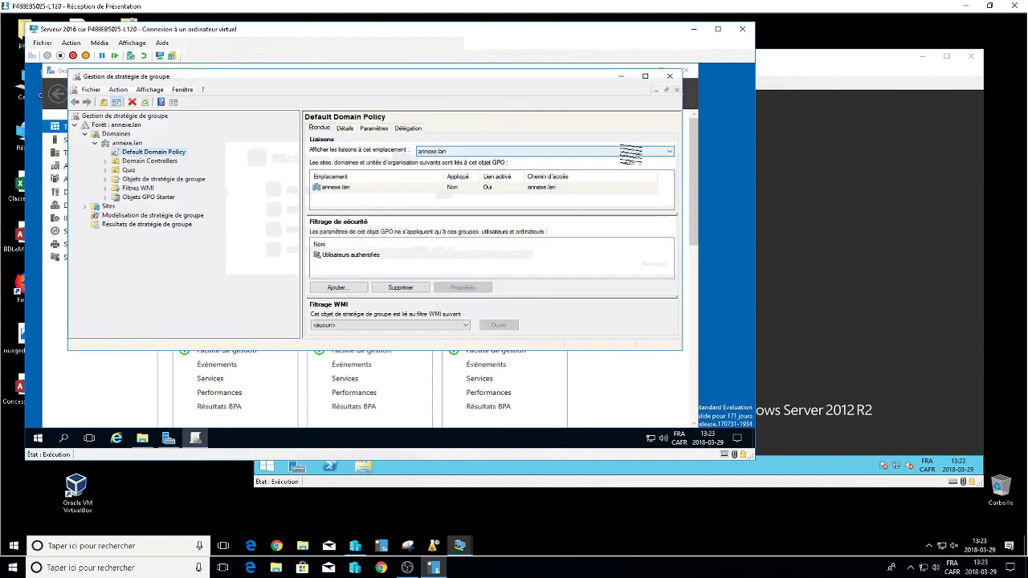
click(105, 170)
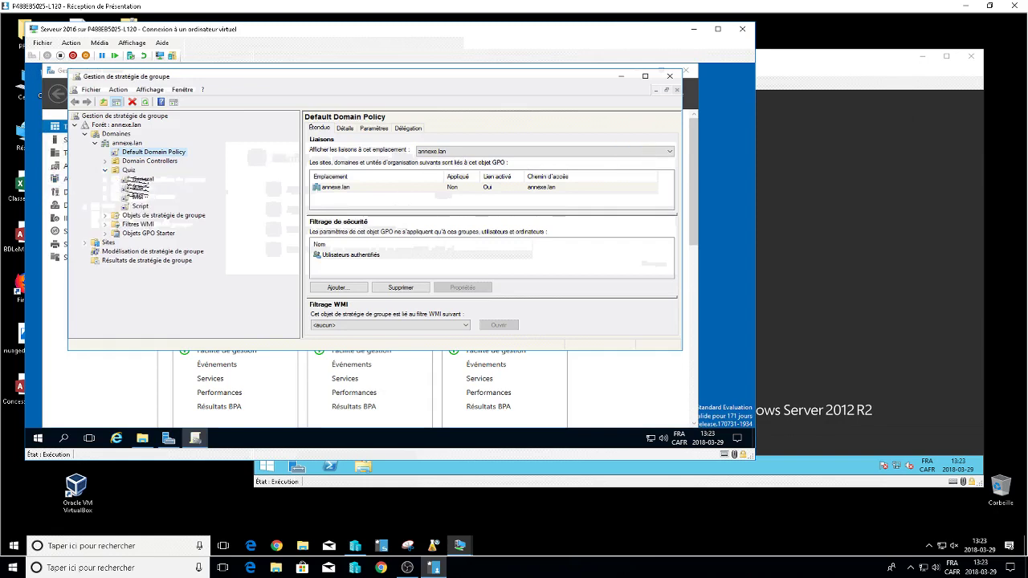
click(141, 179)
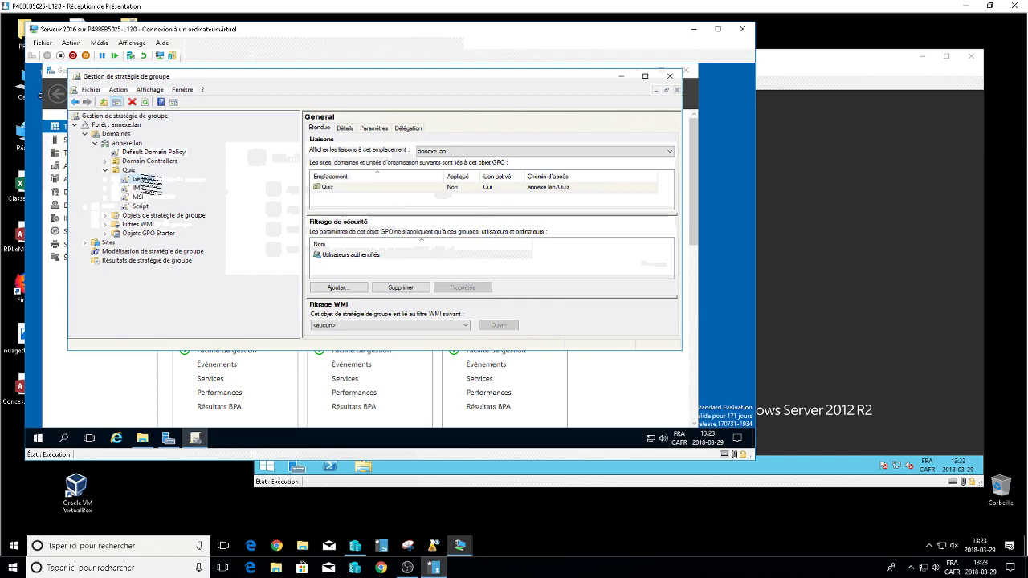
Edit the General GPO and list its user Drive Maps preferences in standard view.
right_click(143, 180)
click(173, 184)
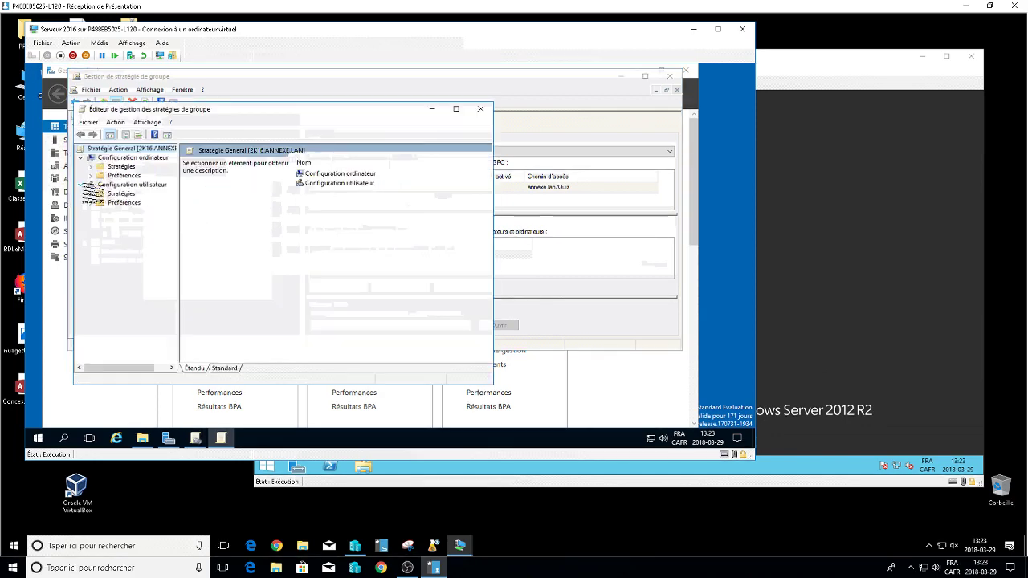
click(91, 202)
click(100, 211)
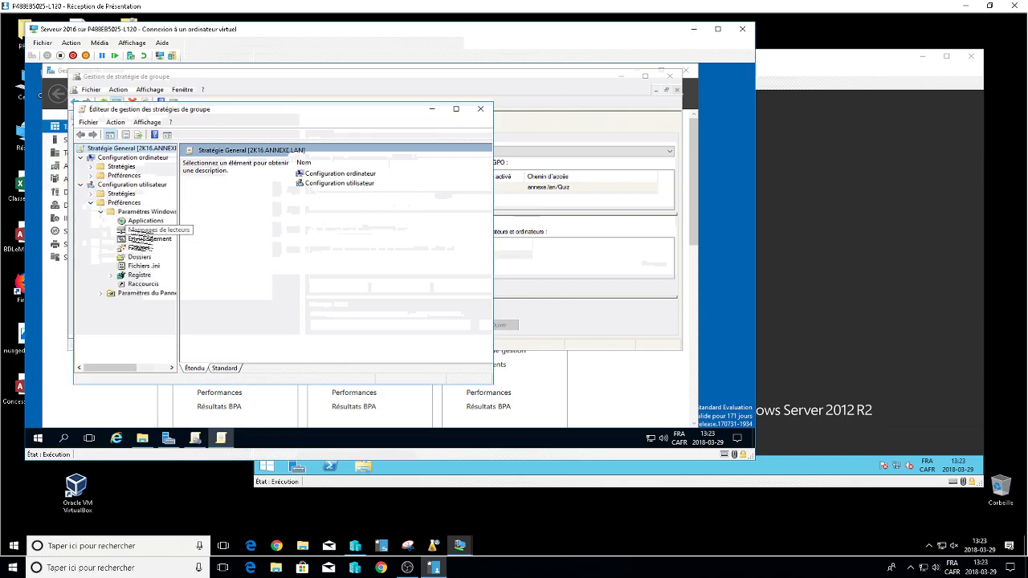
click(149, 230)
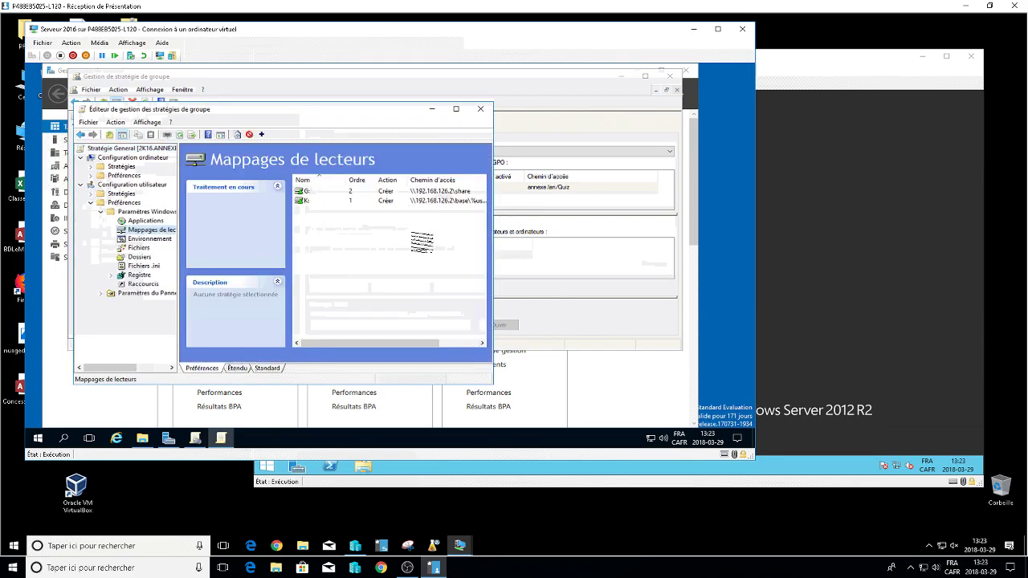
click(275, 367)
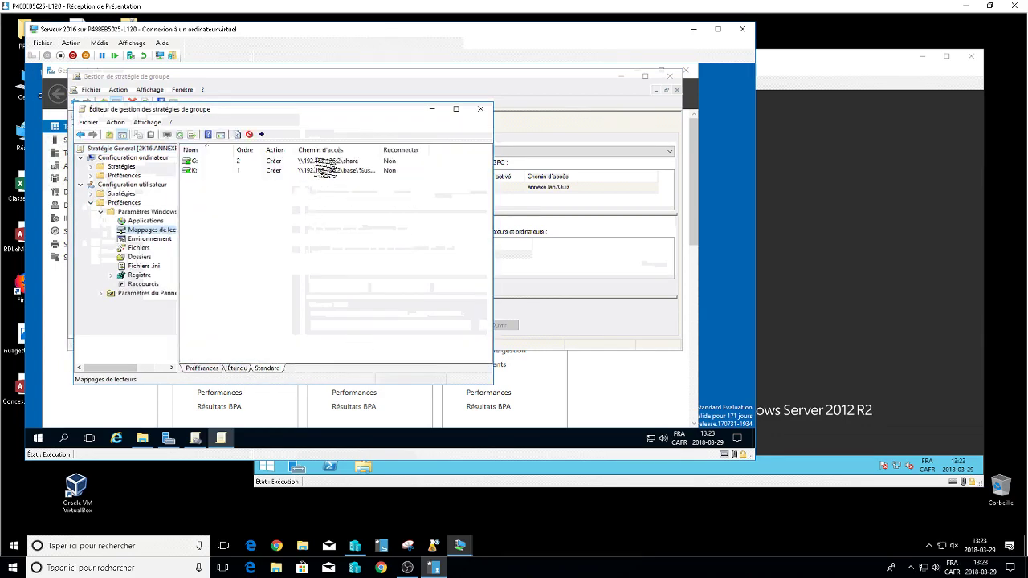
Open the G: mapping to \\192.168.126.2\share, discard a trial path edit, and reopen it.
double_click(323, 161)
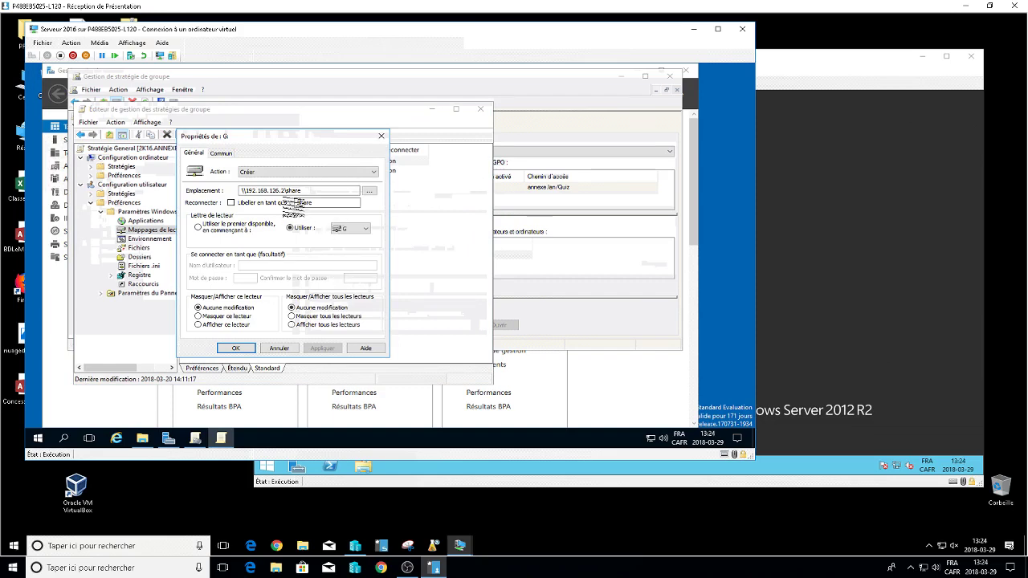
click(283, 190)
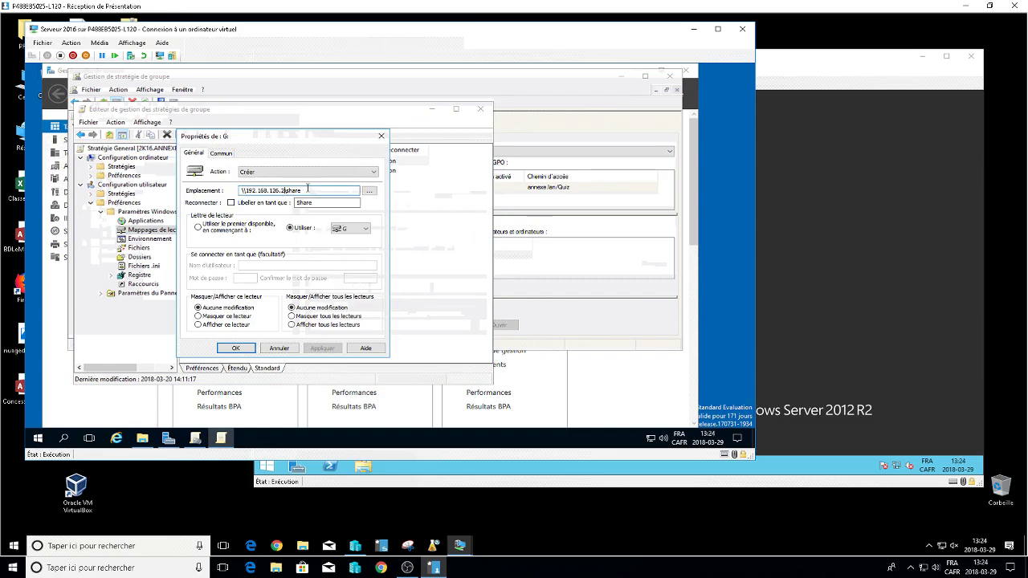
double_click(304, 189)
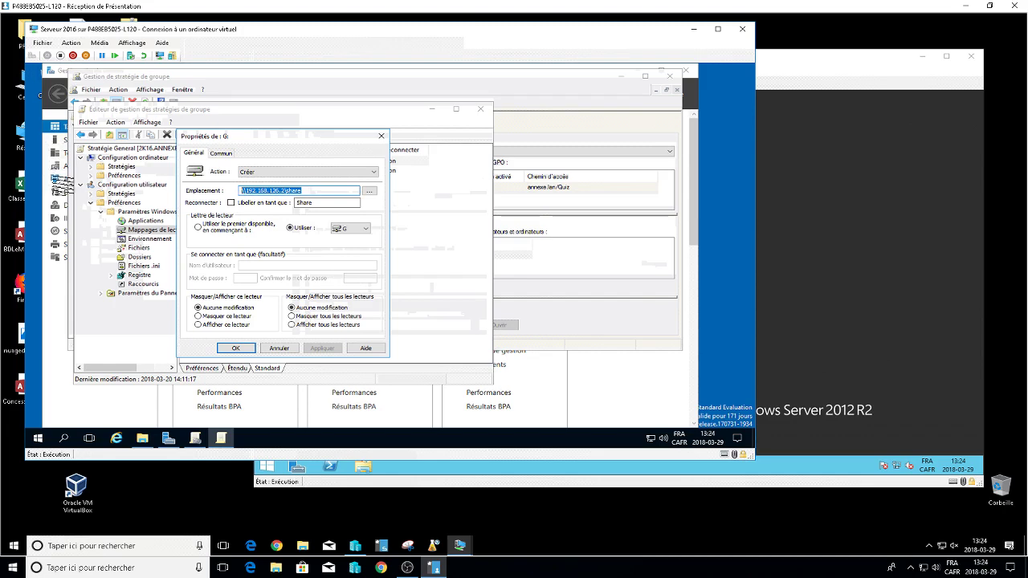
key(BackSpace)
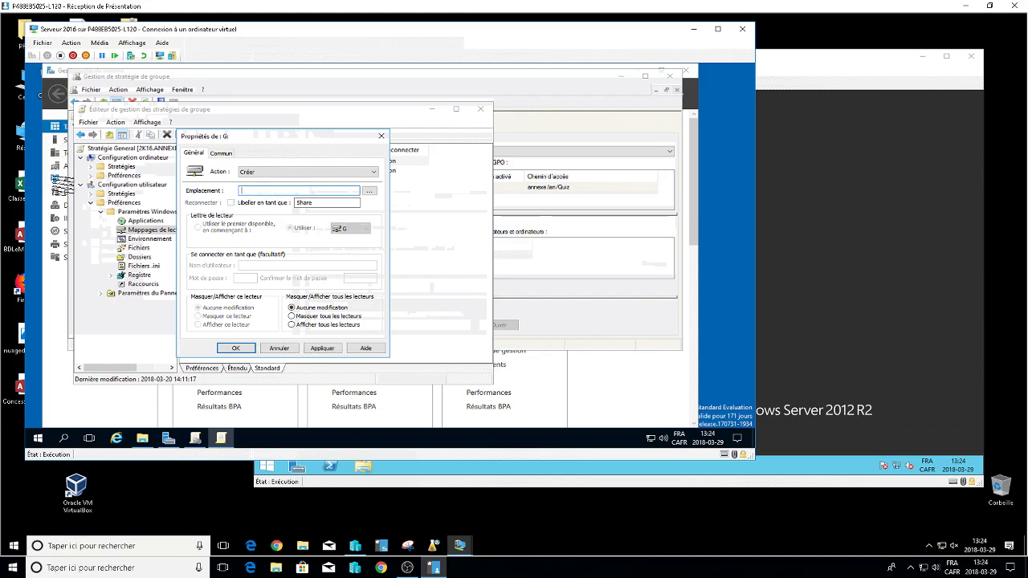
key(Escape)
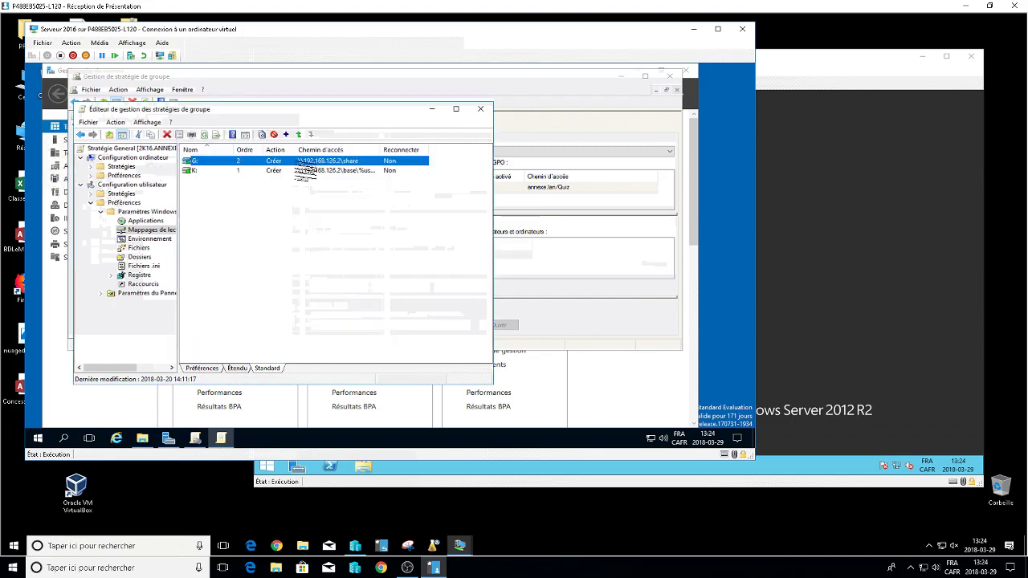
double_click(305, 162)
double_click(304, 189)
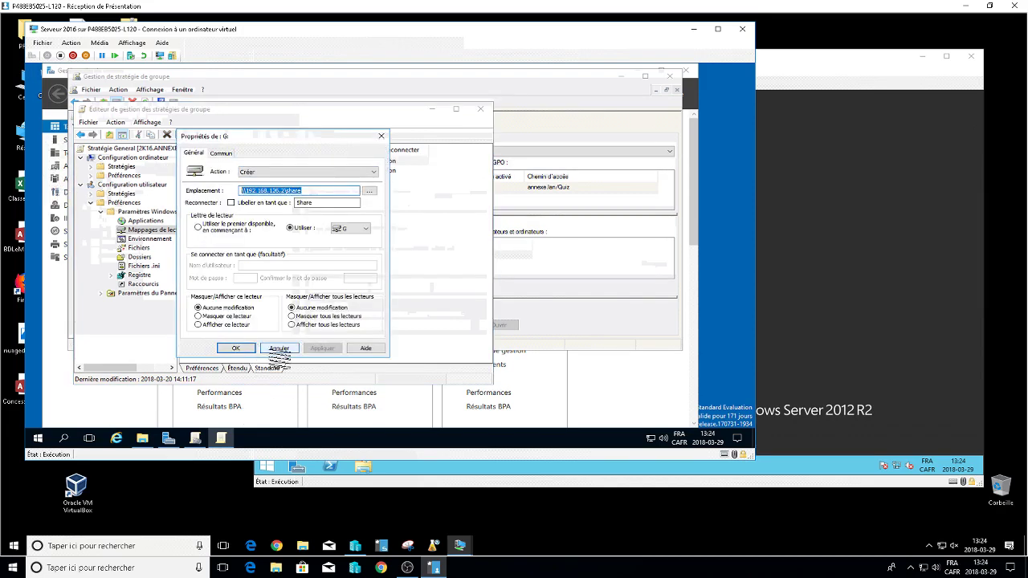
Cancel the G: properties and start a new mapped drive with action Créer.
click(278, 349)
right_click(240, 220)
mouse_move(307, 225)
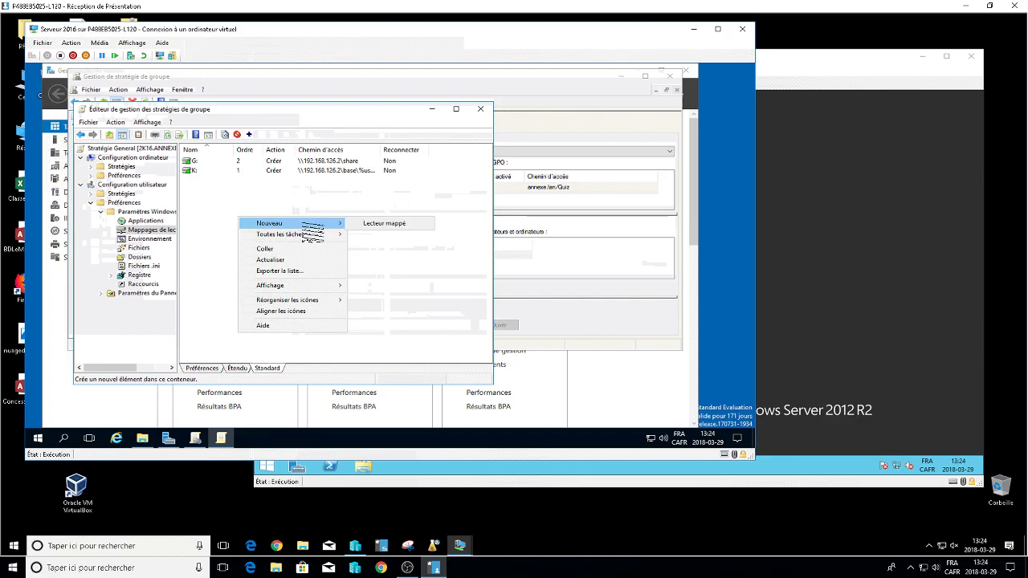
click(400, 226)
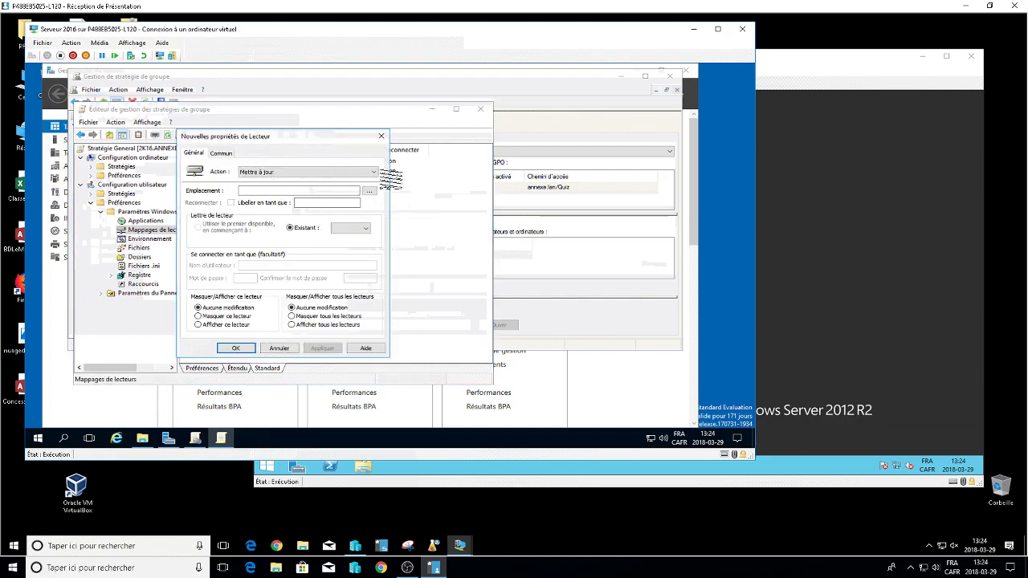
click(374, 172)
click(273, 179)
Map drive L: to \\192.168.126.1\share labelled Partage, then close the policy editor.
click(277, 189)
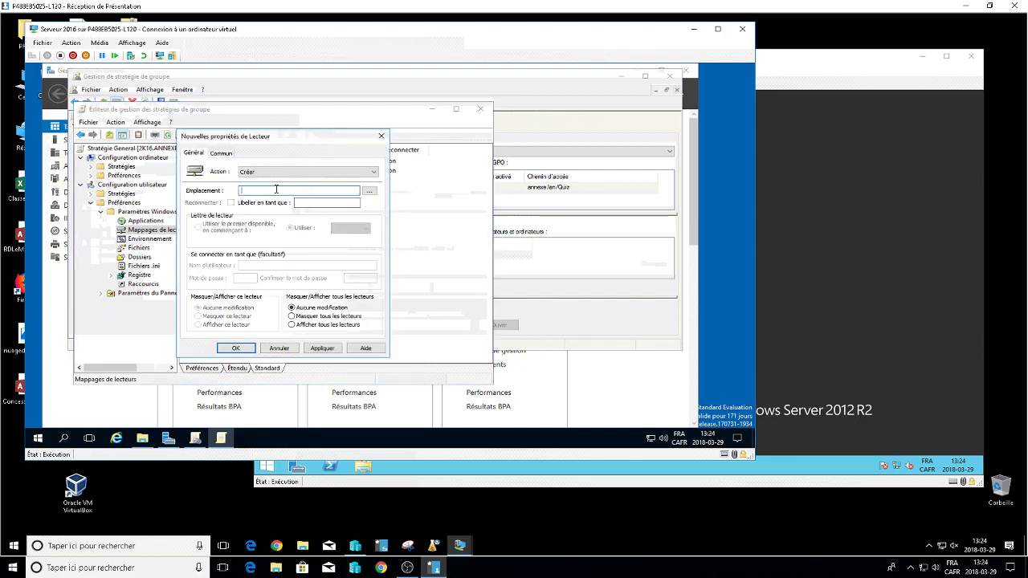
text(\\192.168.126.1\share)
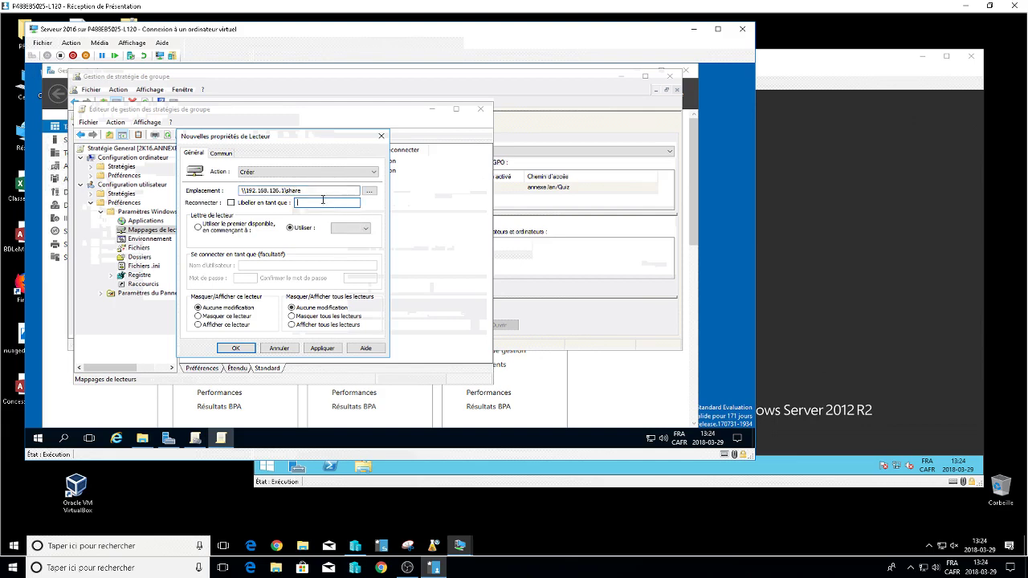
click(318, 189)
click(300, 202)
text(Partage)
click(351, 228)
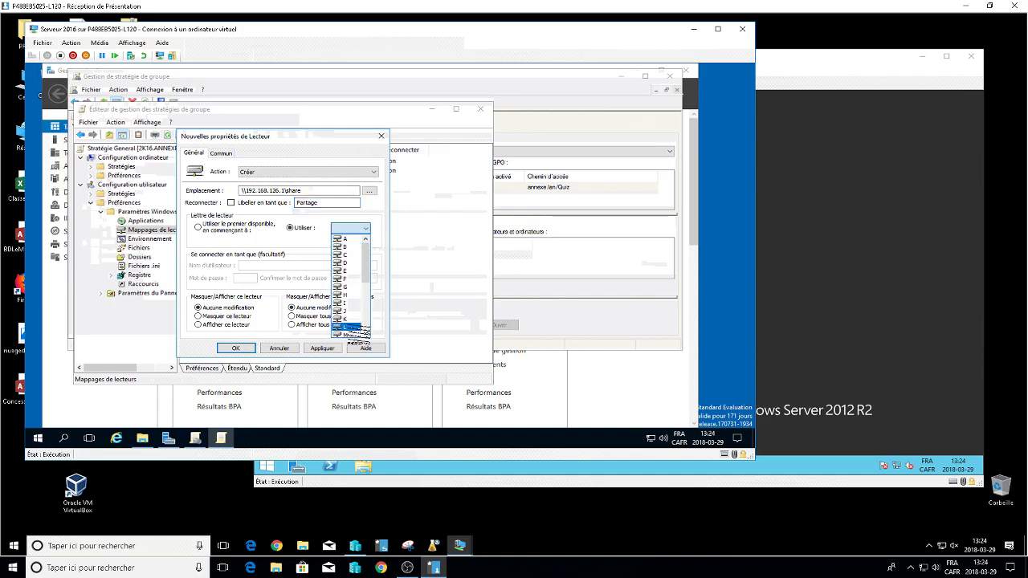
click(352, 328)
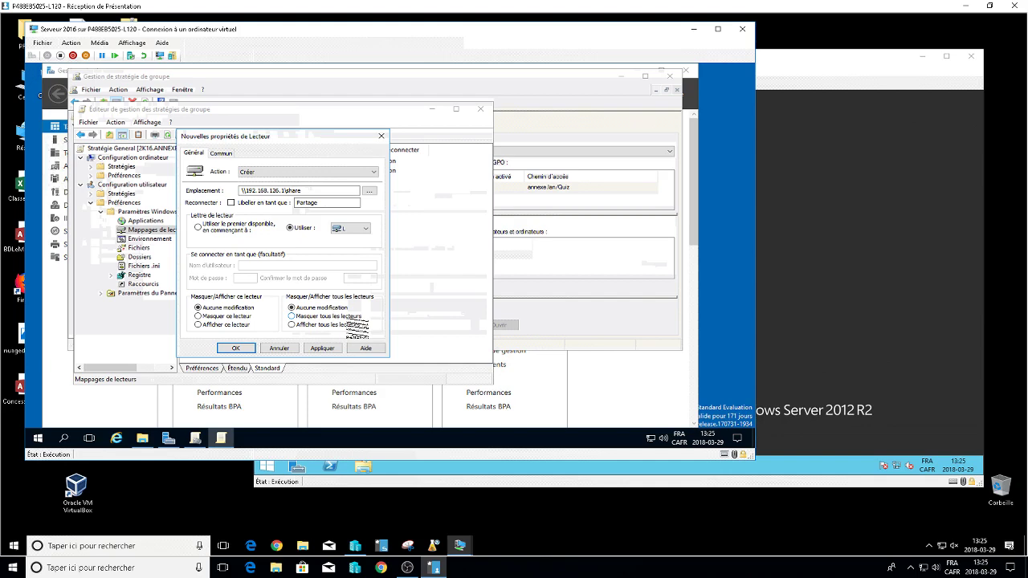
click(233, 349)
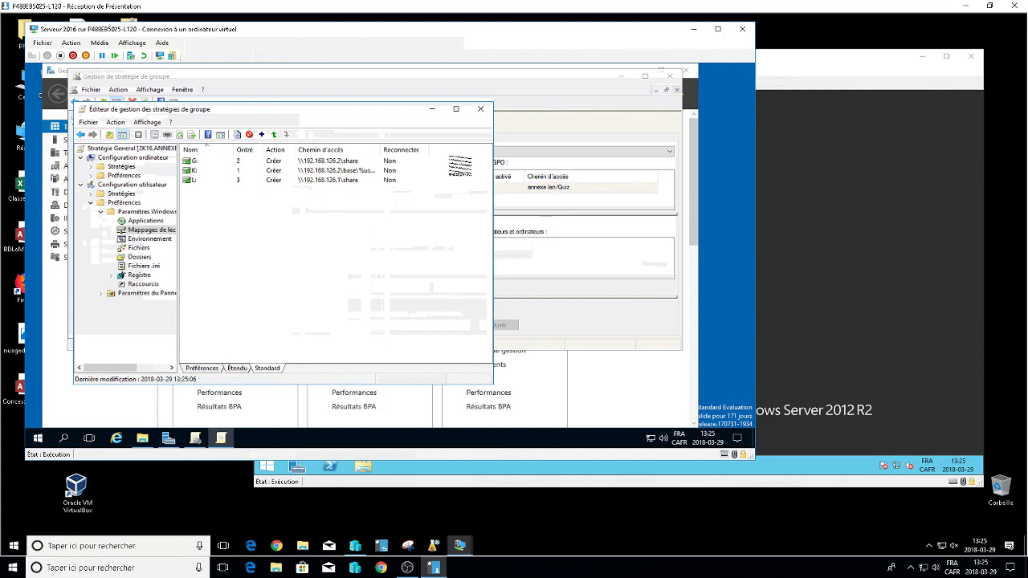
click(480, 108)
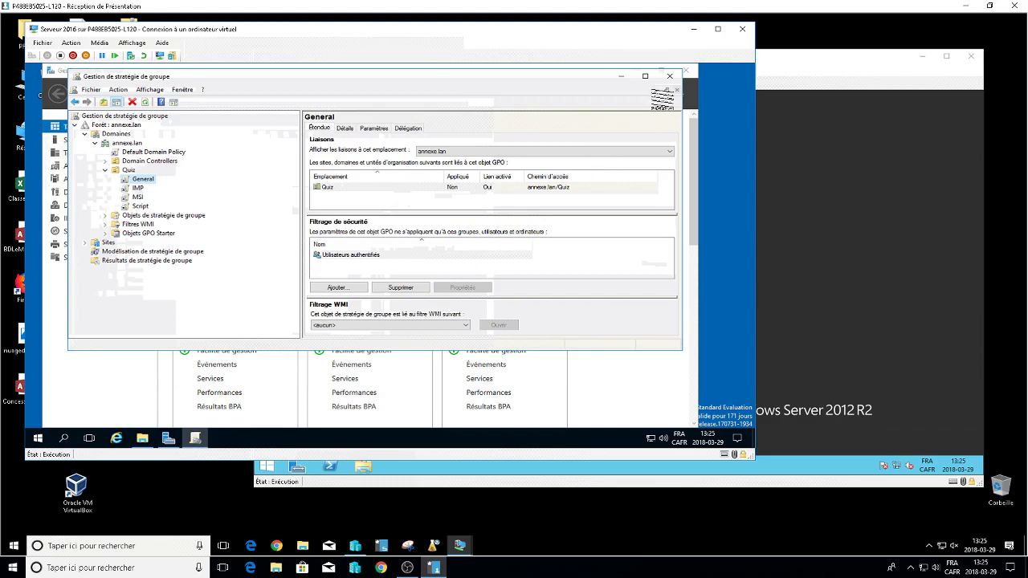
Close Group Policy Management, show the Lan and Wan adapters, and open host File Explorer.
click(669, 75)
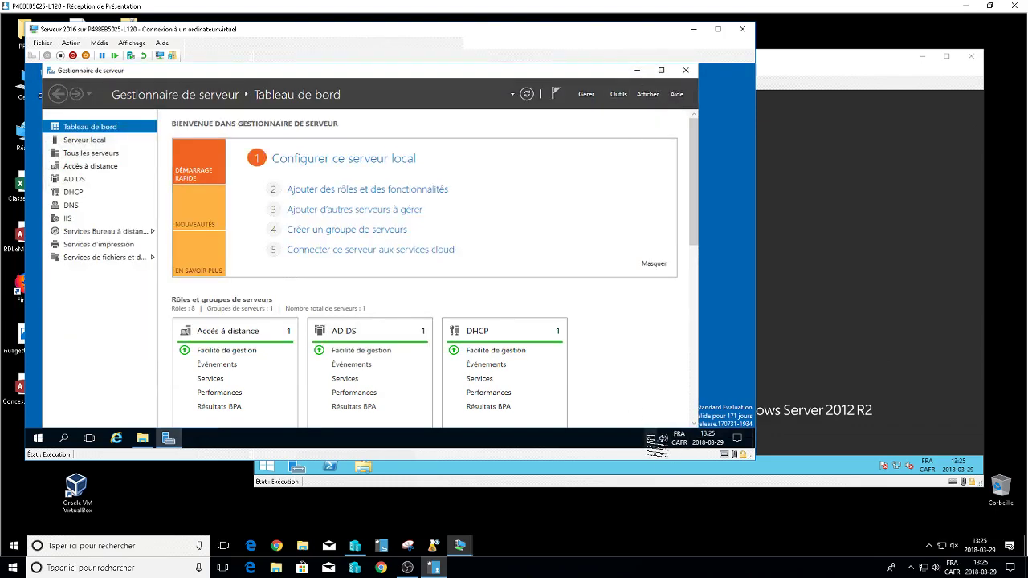
right_click(650, 439)
click(659, 428)
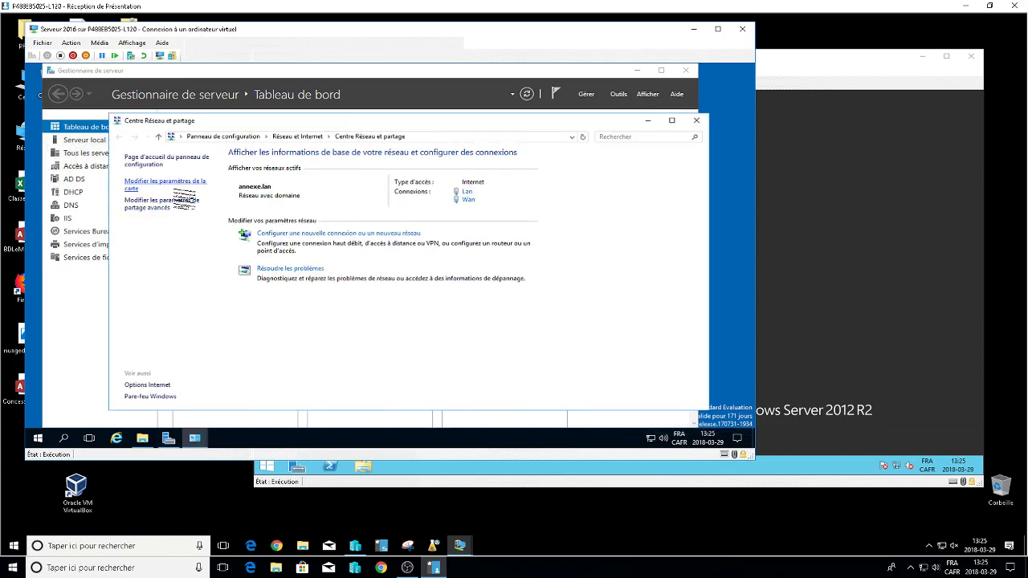
click(175, 184)
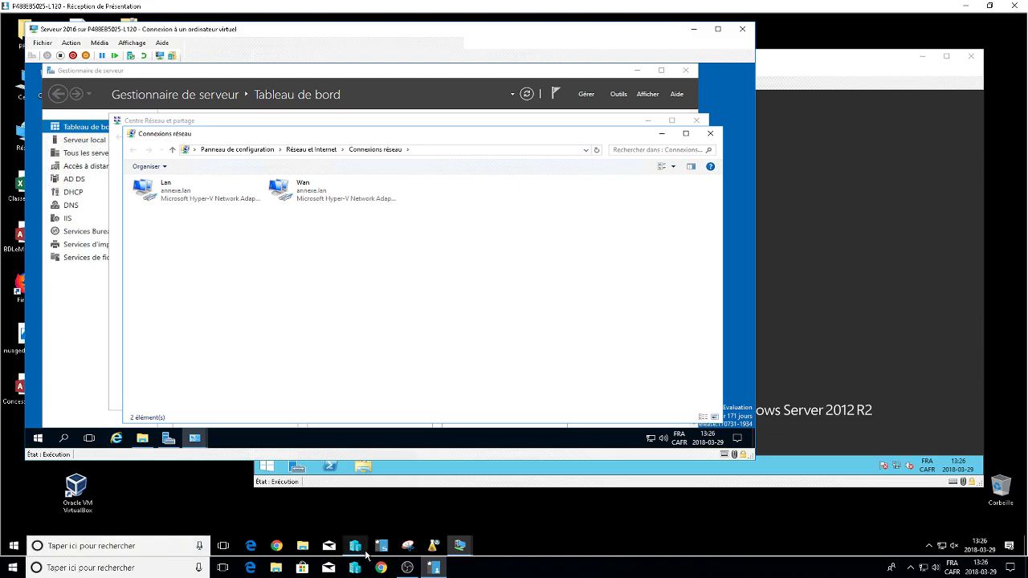
click(302, 545)
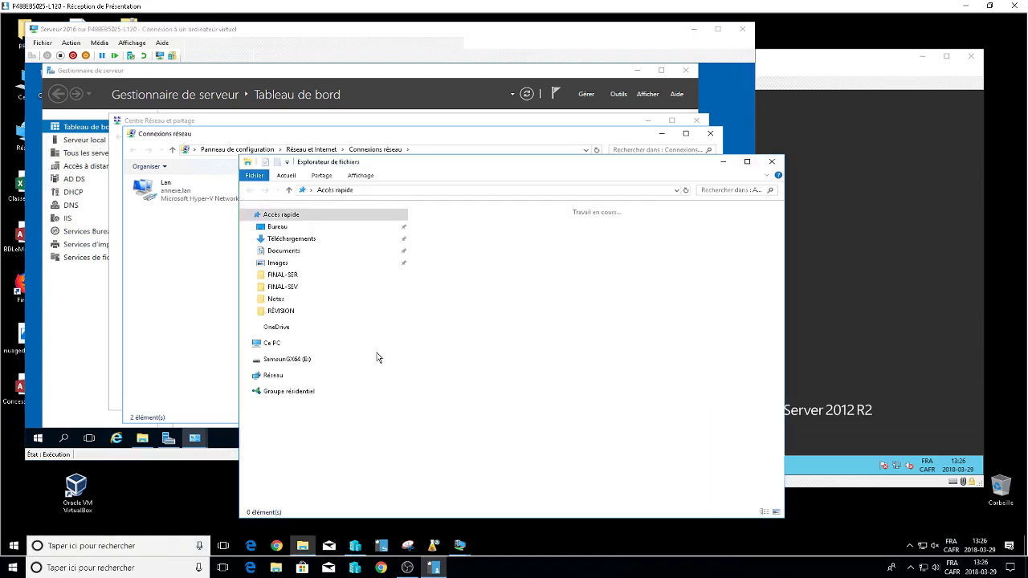
Open 15_FicheSanction_PartageRes.docx from E:\Emica 2016\Examen 2014\FICHE_EVAL_2.1 in Word.
click(271, 342)
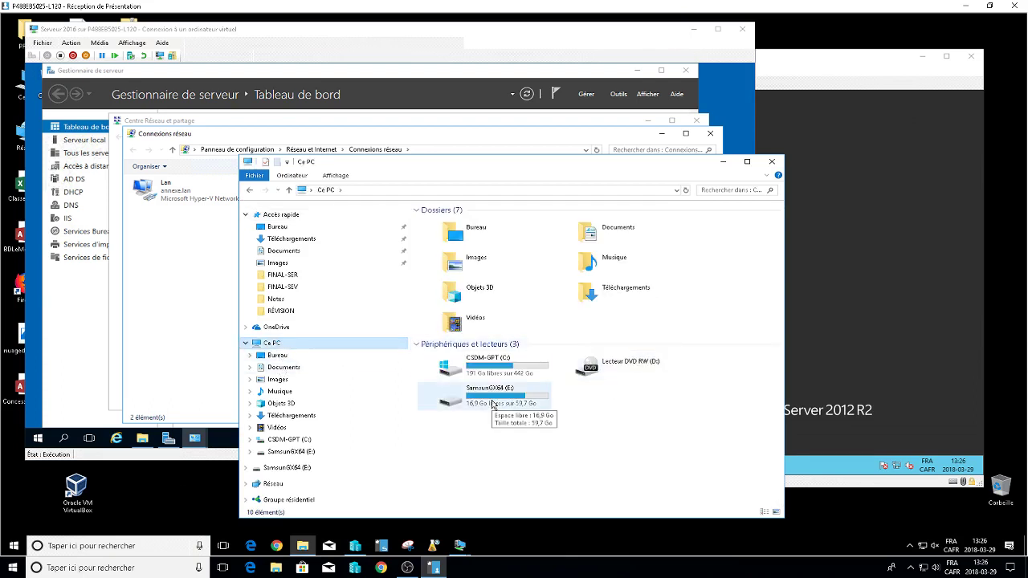
double_click(493, 404)
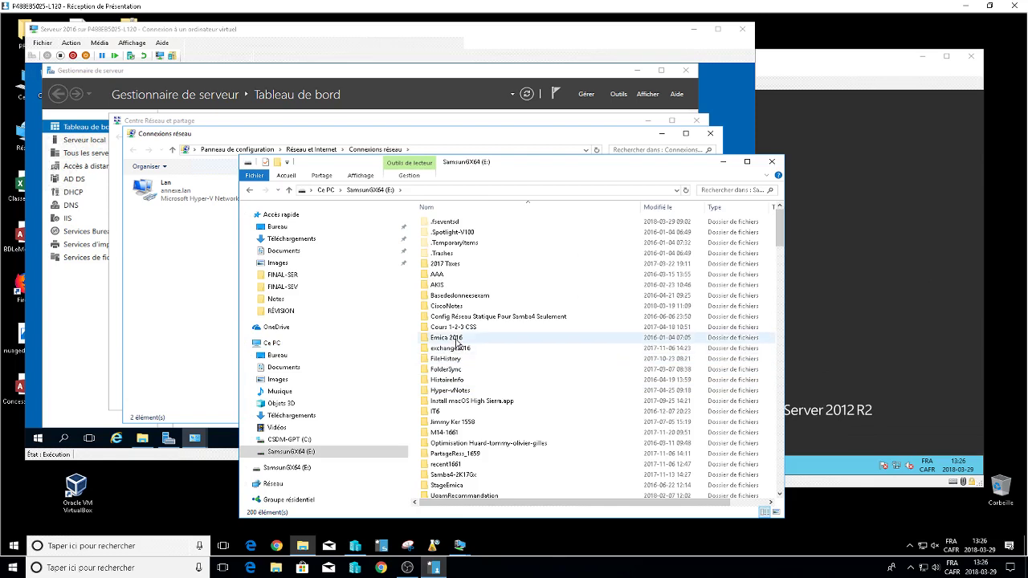
click(458, 339)
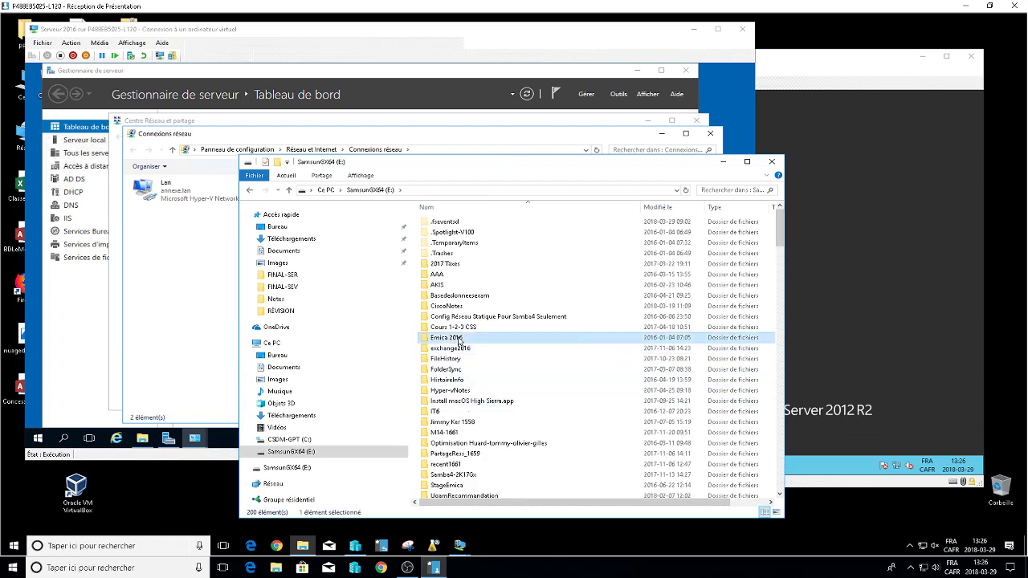
double_click(458, 339)
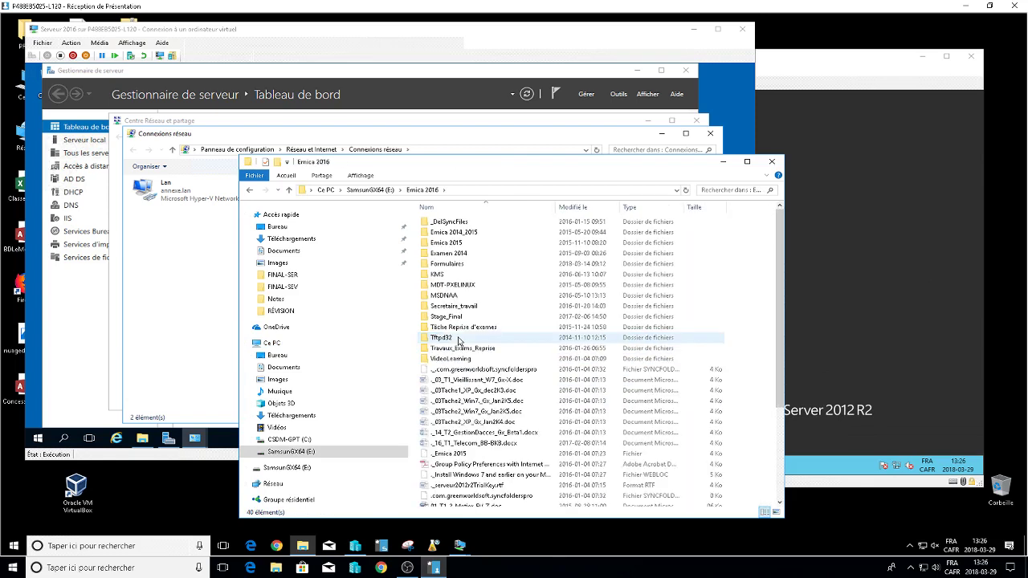
double_click(455, 243)
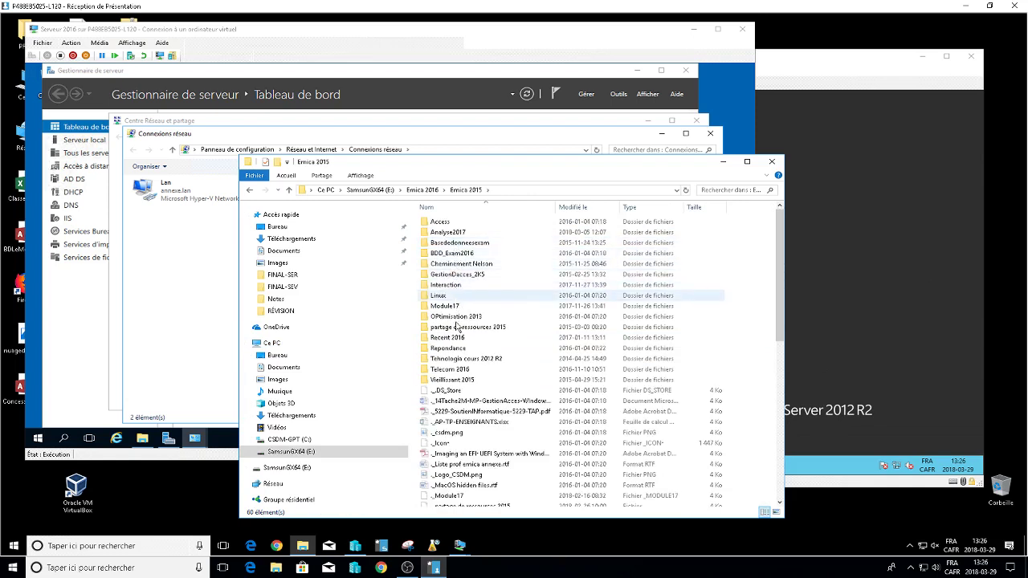
click(424, 191)
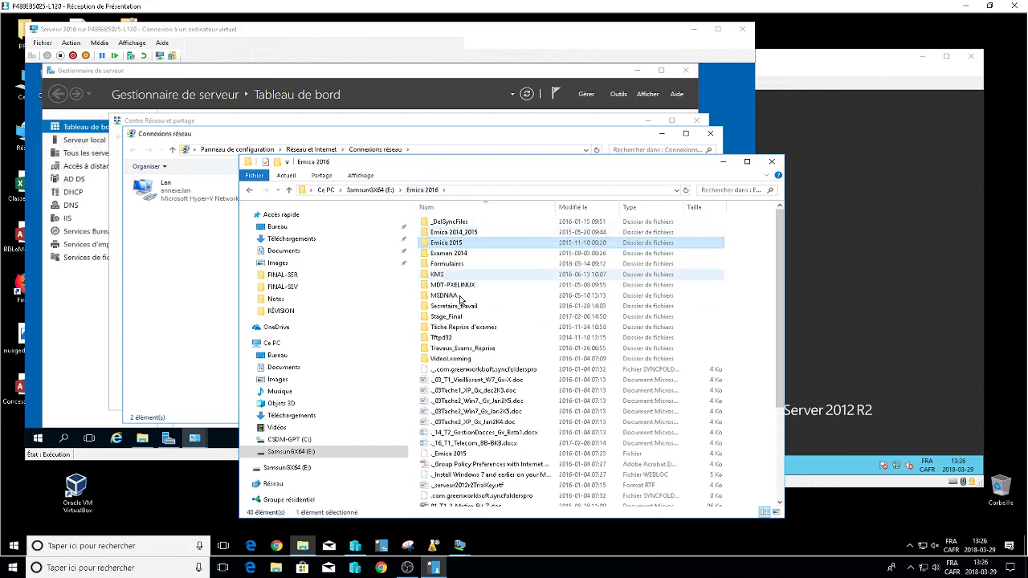
double_click(454, 253)
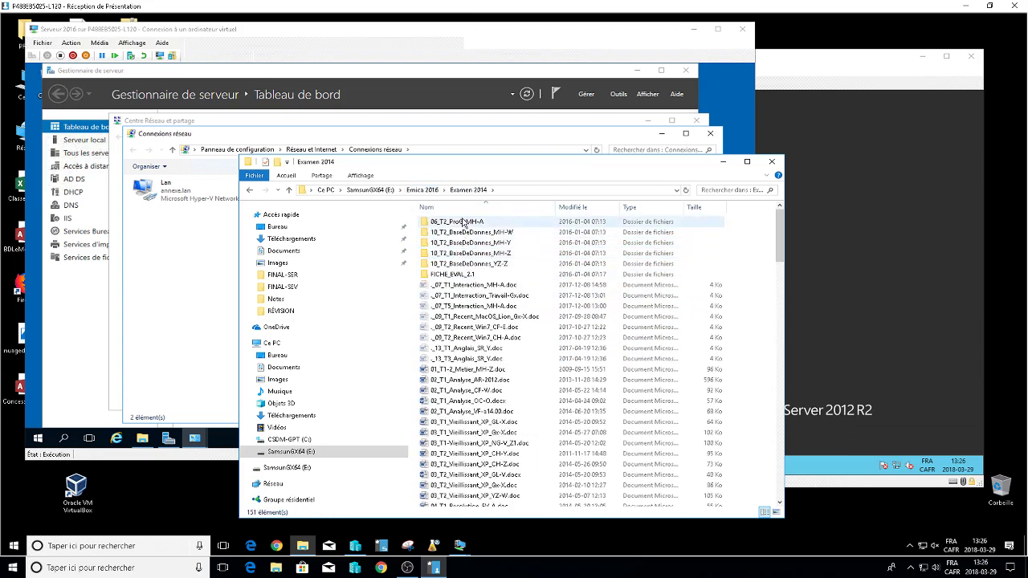
double_click(470, 274)
scroll(465, 353, down, 1)
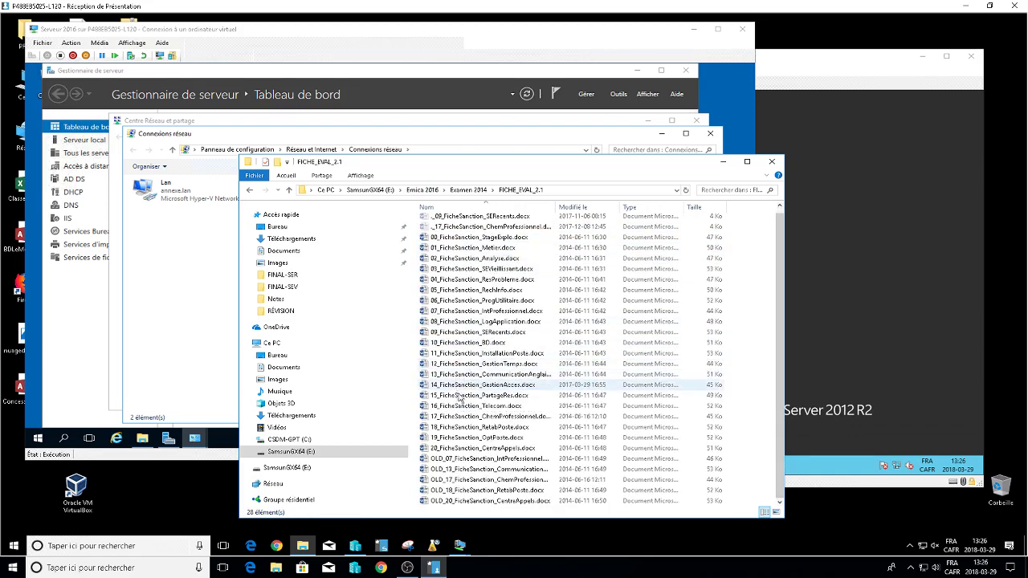
click(463, 397)
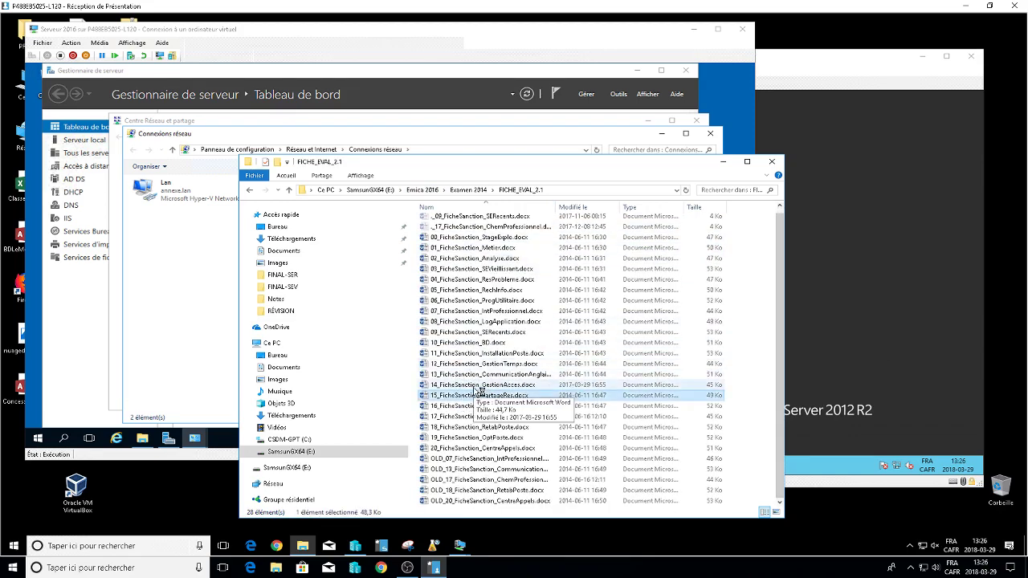
double_click(474, 395)
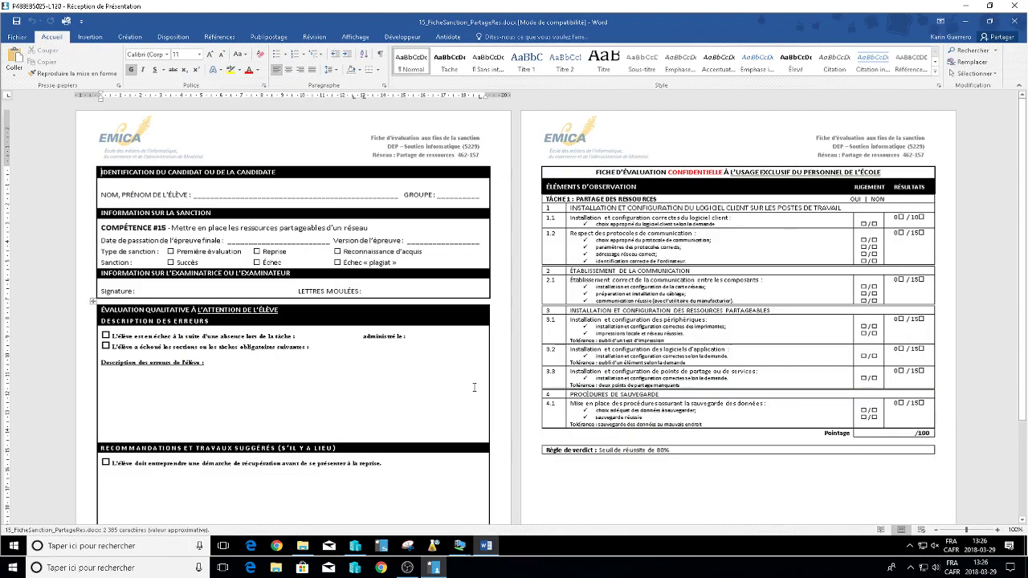
Highlight scores for rows 1.1, 1.2, 2.1 and Tolérance lines 4.1, 3.3, 3.1, then close Word.
double_click(914, 217)
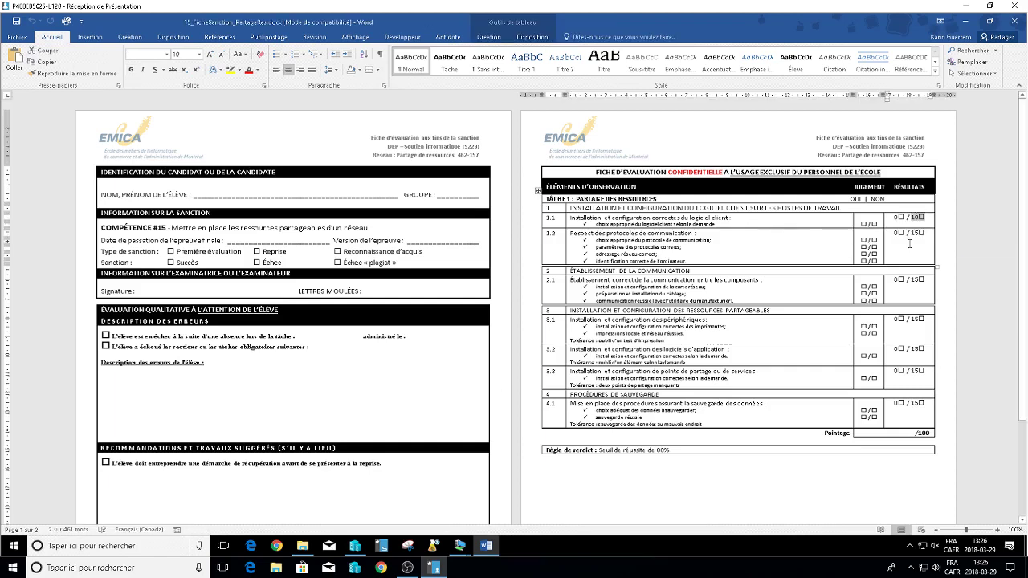
double_click(916, 233)
drag(908, 280, 924, 280)
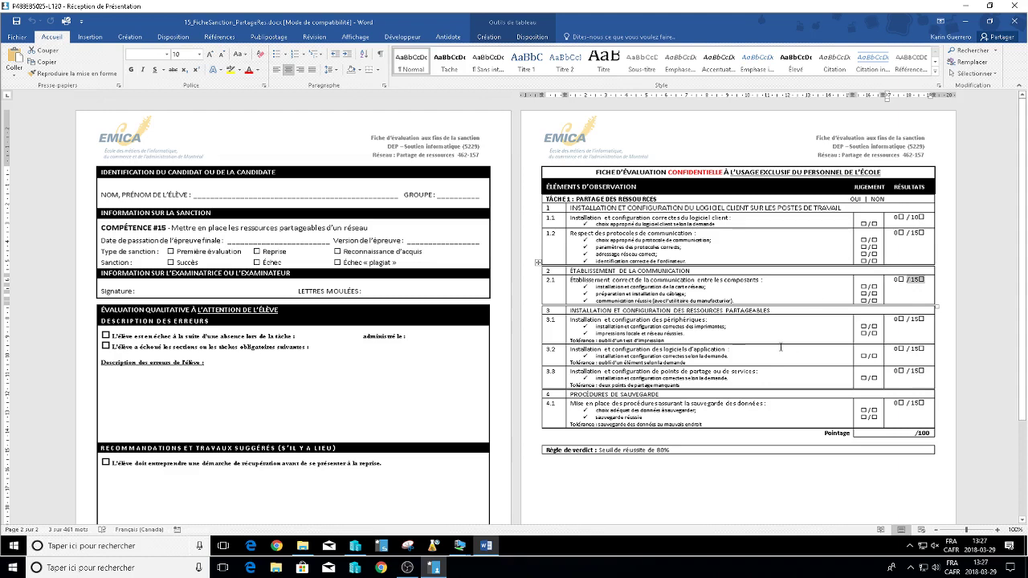
click(687, 424)
drag(686, 424, 594, 427)
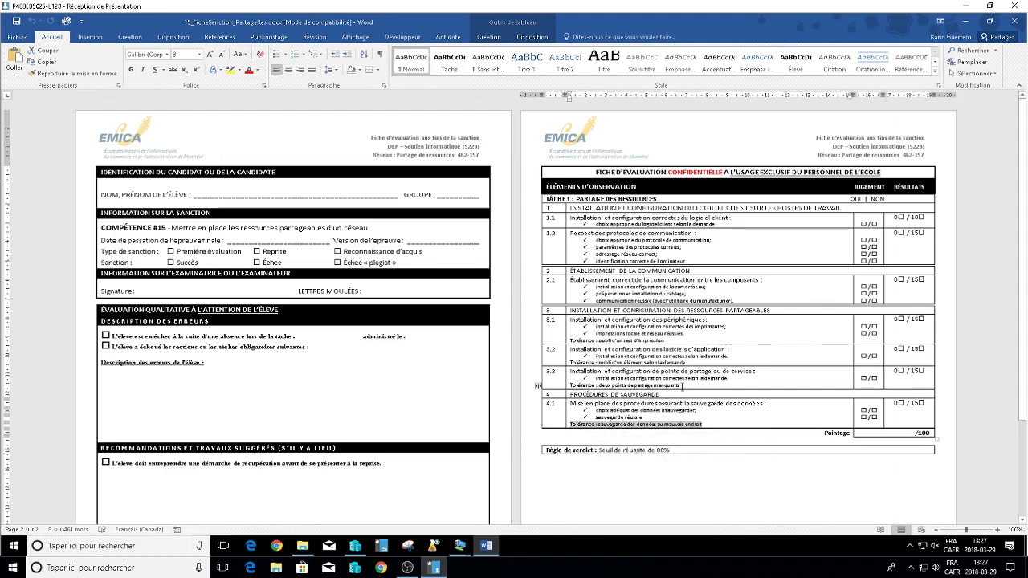
drag(681, 386, 570, 385)
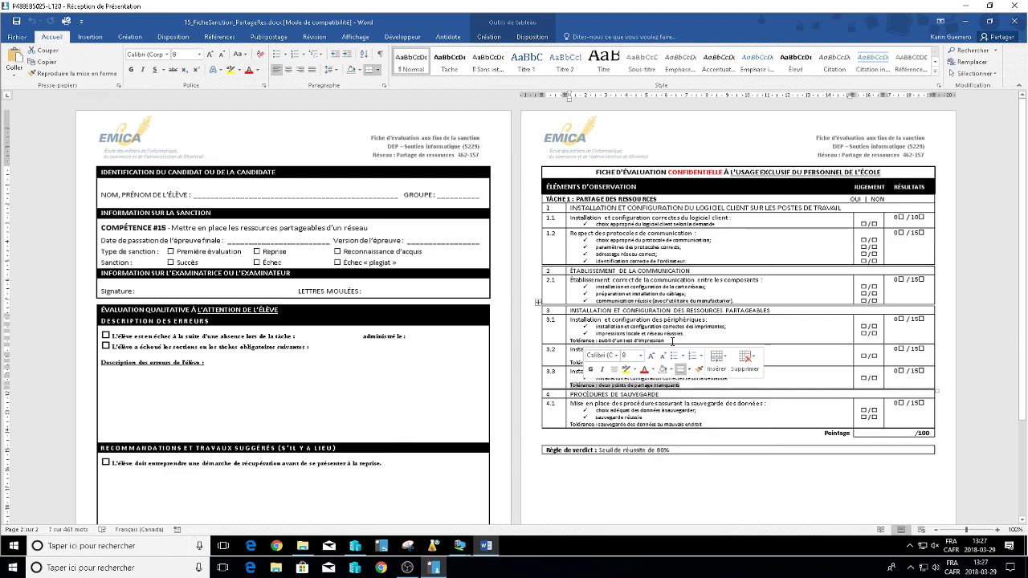
drag(672, 340, 570, 342)
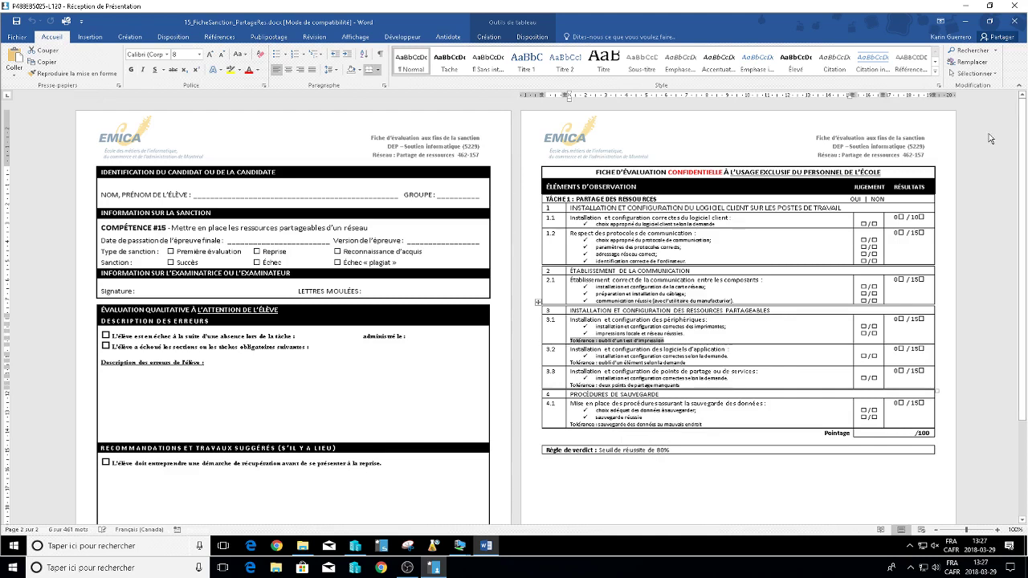
click(1012, 22)
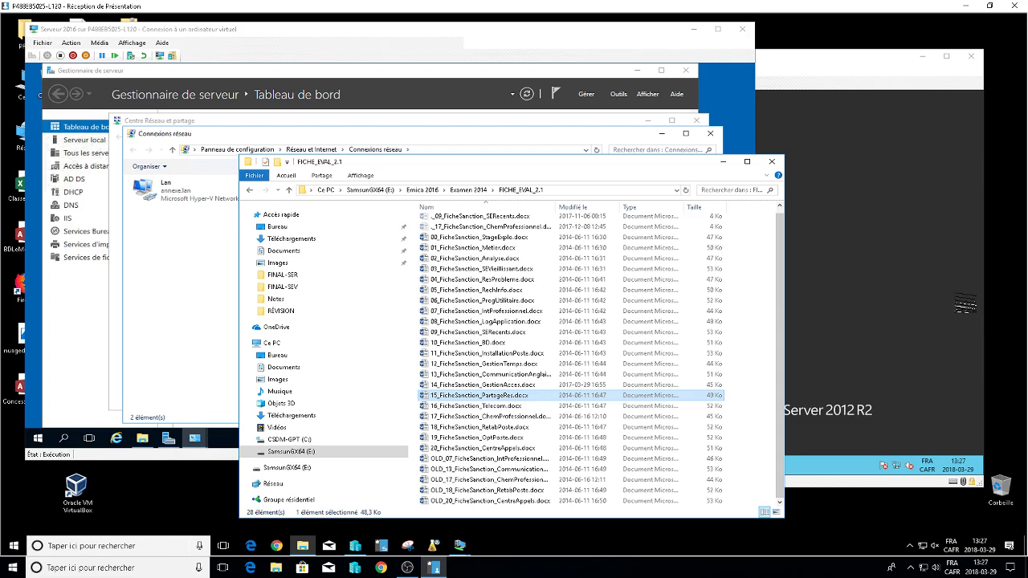
Reopen and close the evaluation sheet, then close Explorer, Network Connections and Network and Sharing Center.
double_click(465, 399)
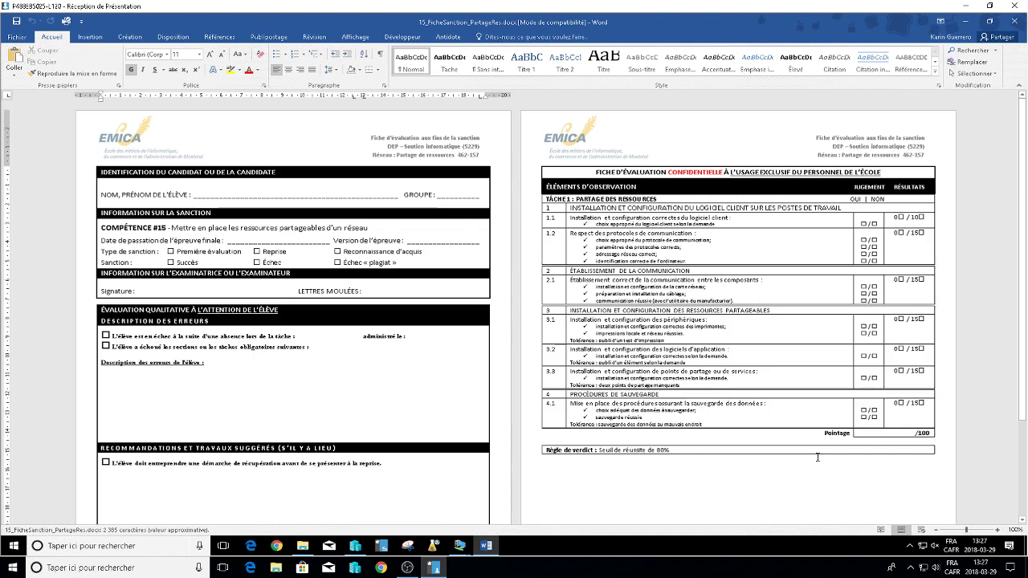
click(1016, 27)
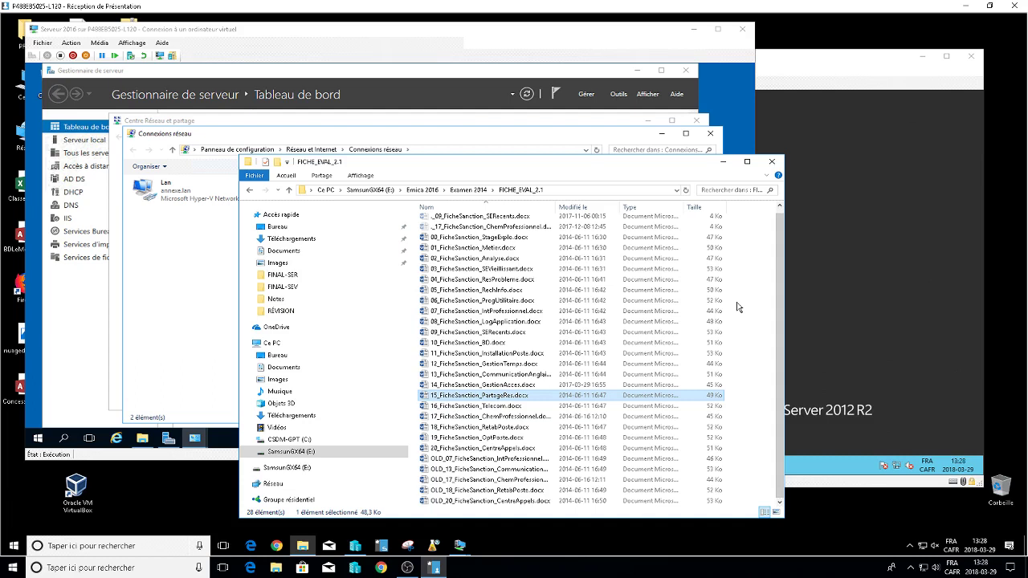
click(771, 161)
click(710, 134)
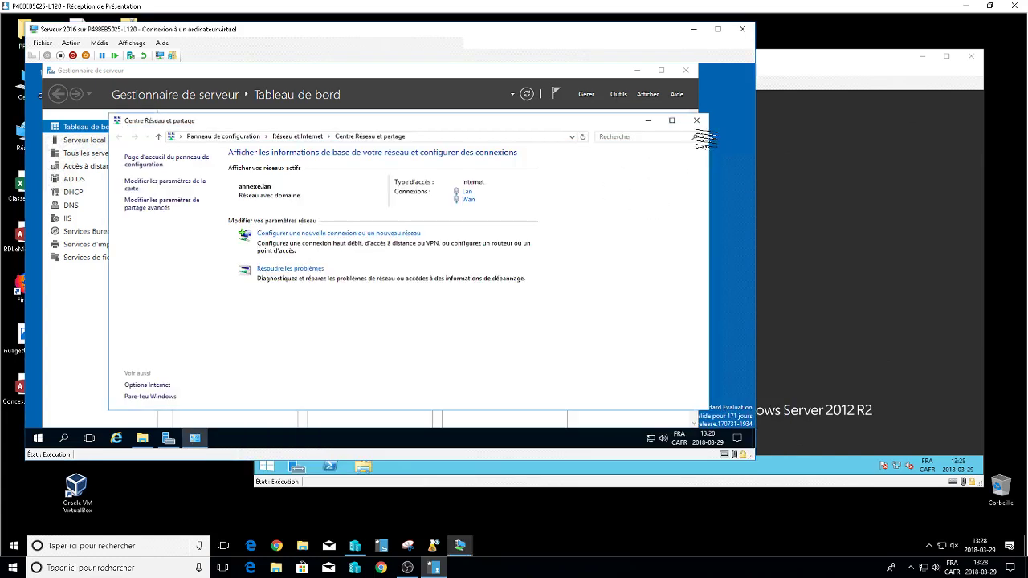
click(696, 120)
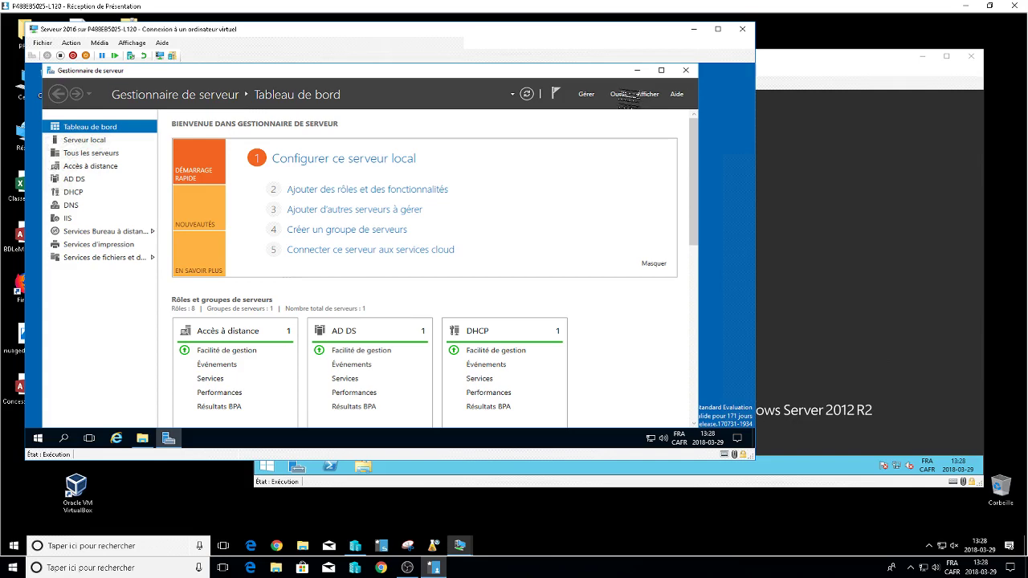
Launch Gestion de l'impression from Server Manager's Outils menu.
click(620, 94)
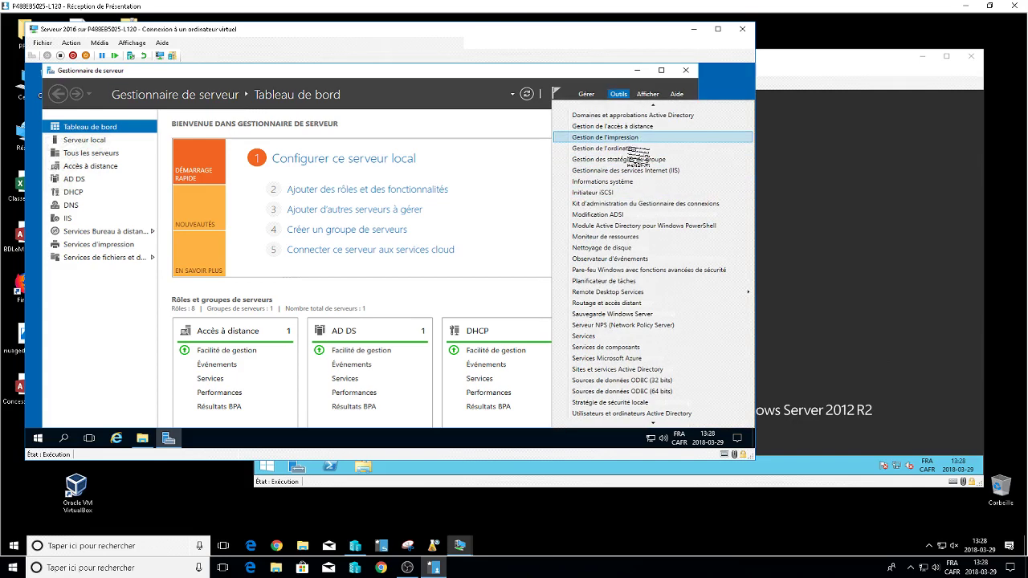
click(630, 138)
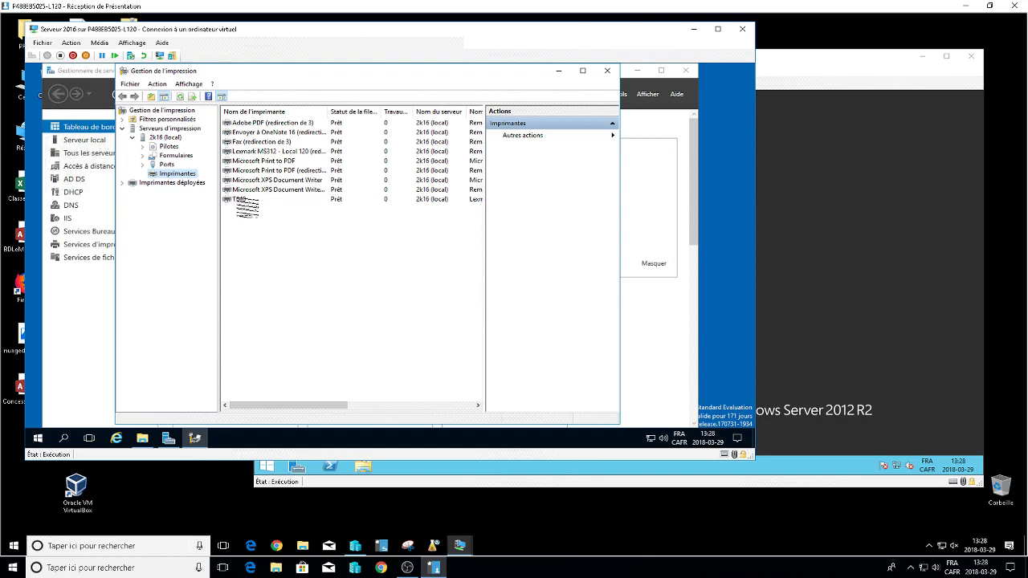
Start the Add Printer wizard using the TCP/IP address option.
click(241, 199)
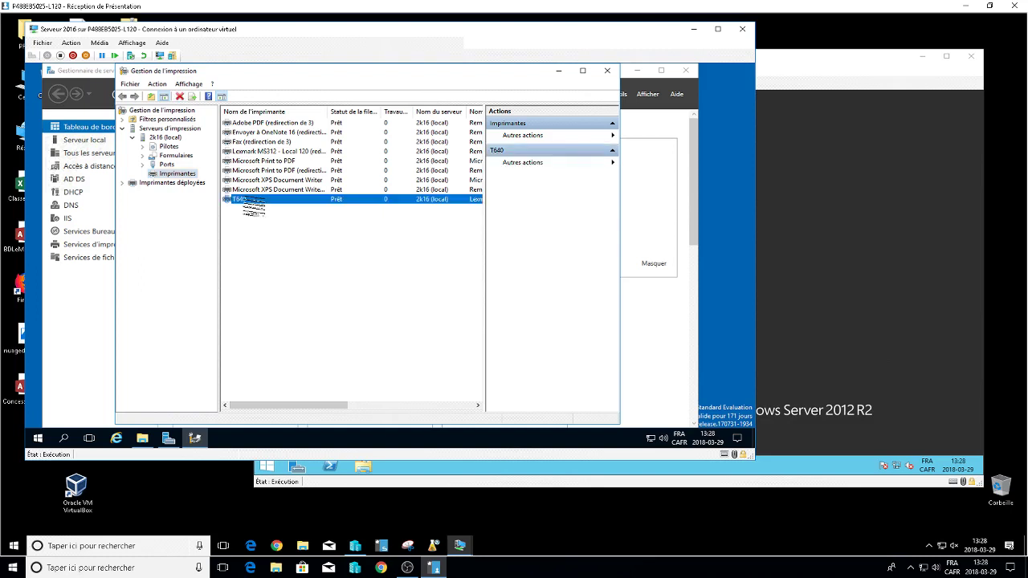
right_click(250, 218)
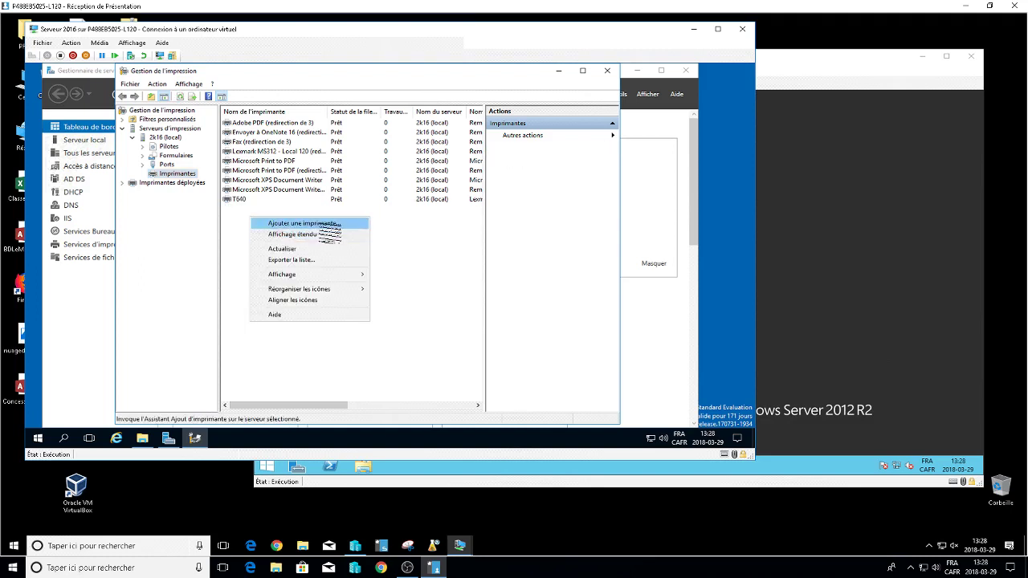
click(321, 223)
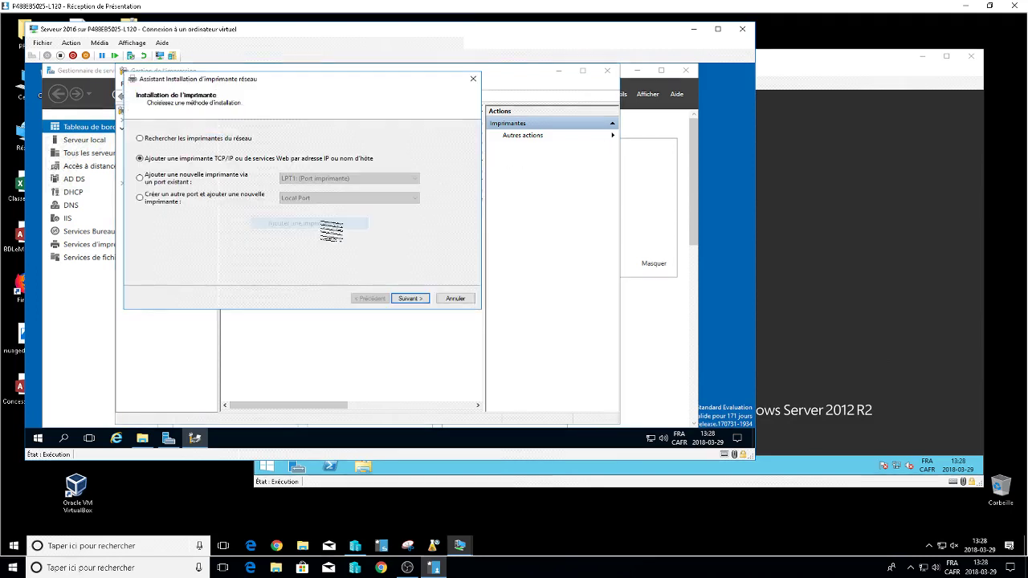
click(410, 298)
Enter address 10.120.1.225 with port name tcp225 and automatic driver detection, then contact the printer.
click(301, 160)
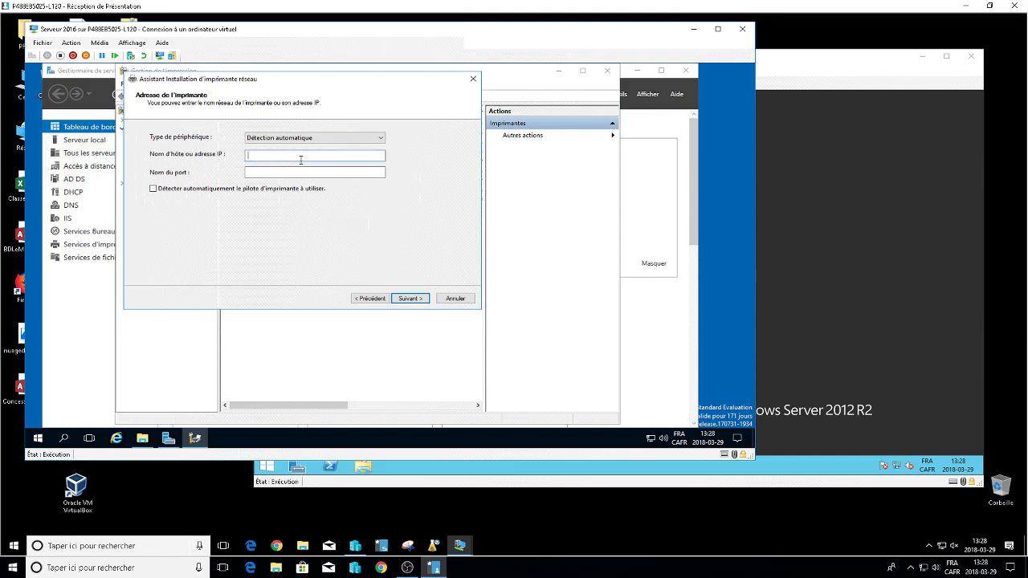
text(192)
key(BackSpace)
key(BackSpace)
key(BackSpace)
key(BackSpace)
text(10.1)
text(22)
key(BackSpace)
text(0.1.225)
drag(275, 174, 246, 171)
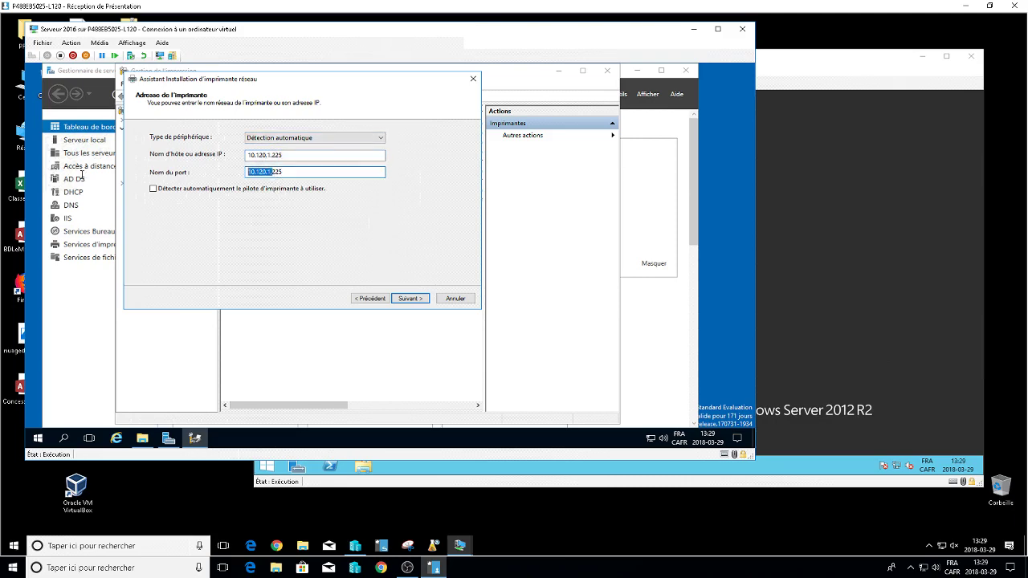
text(tcp)
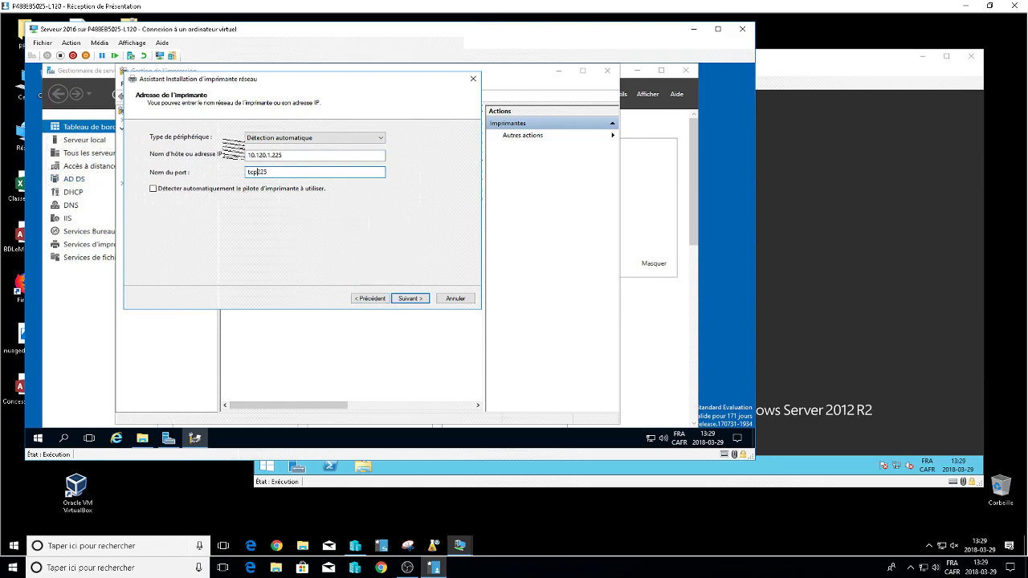
click(230, 190)
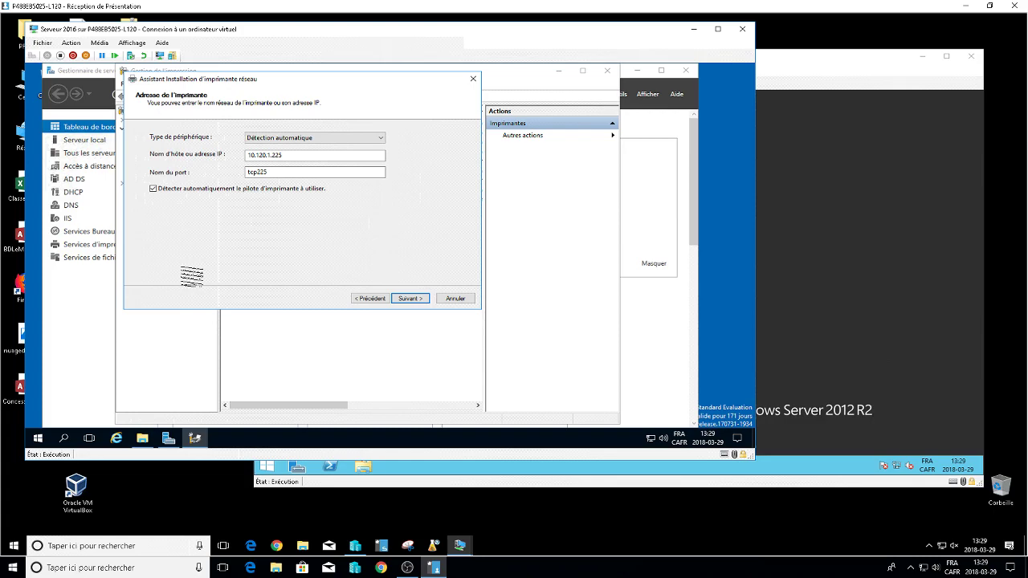
click(417, 299)
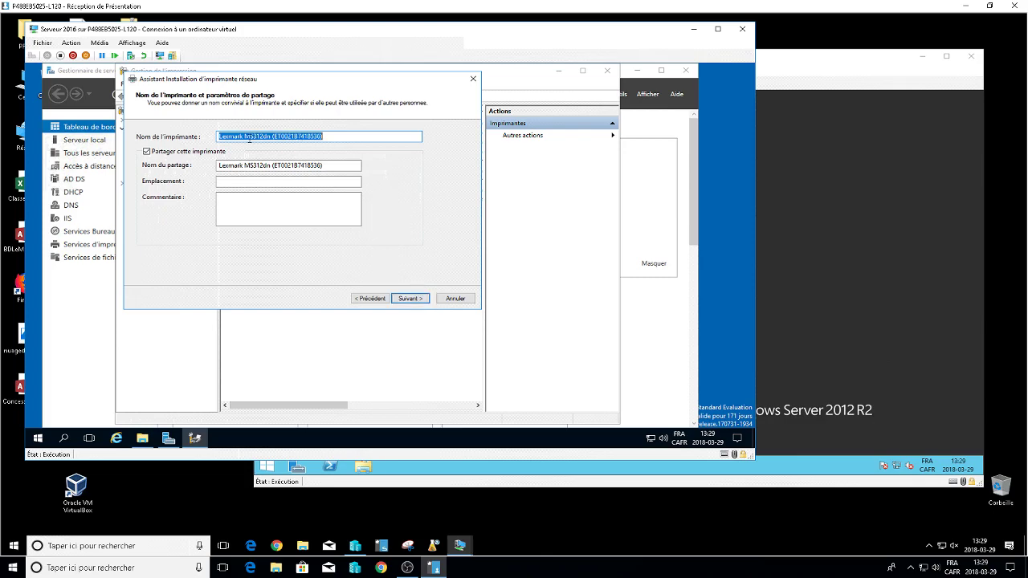
Name the printer Lexm and share it as Lexm.
click(247, 137)
drag(235, 137, 680, 133)
key(BackSpace)
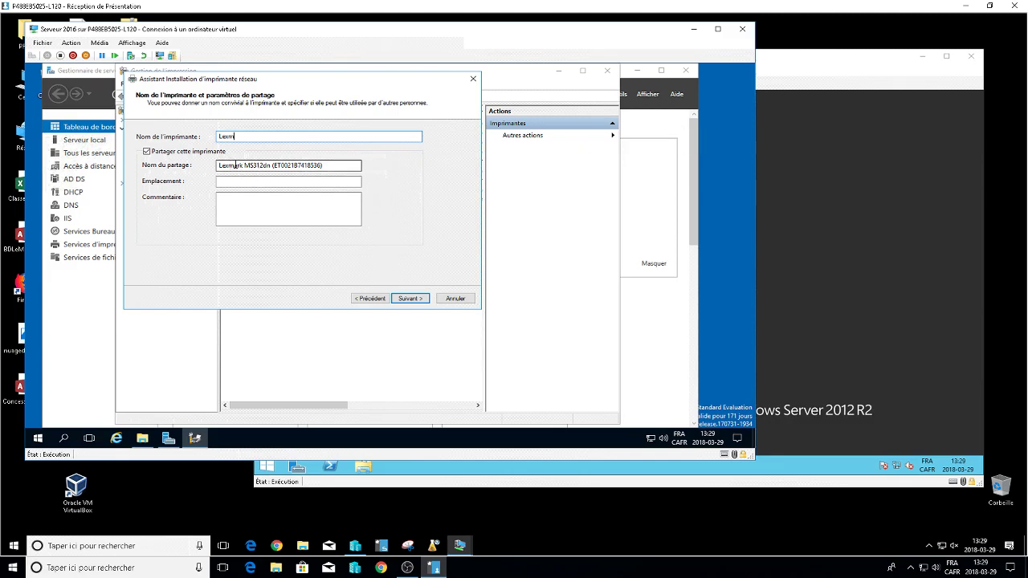
drag(233, 166, 837, 169)
text(Lexm)
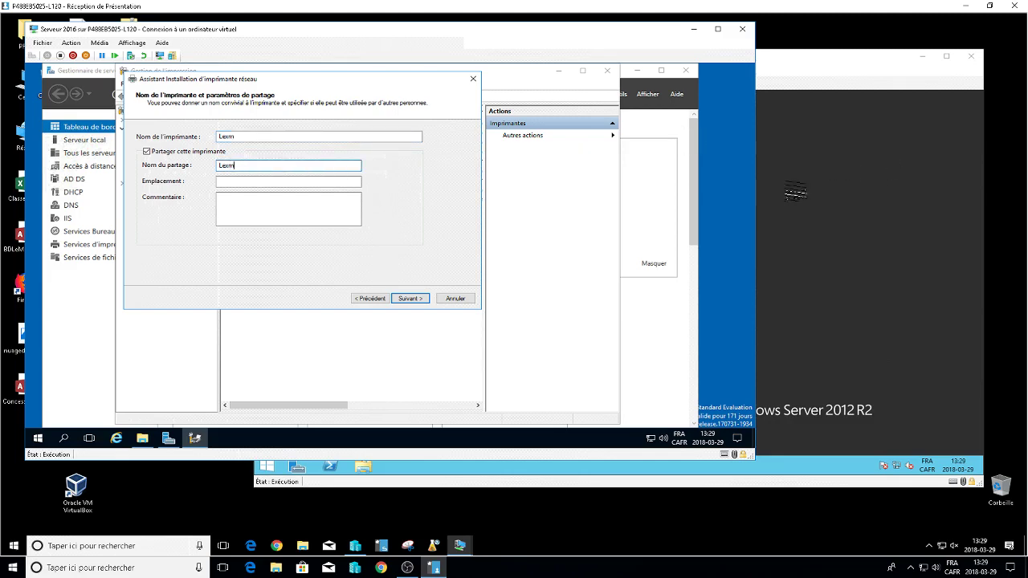
click(418, 298)
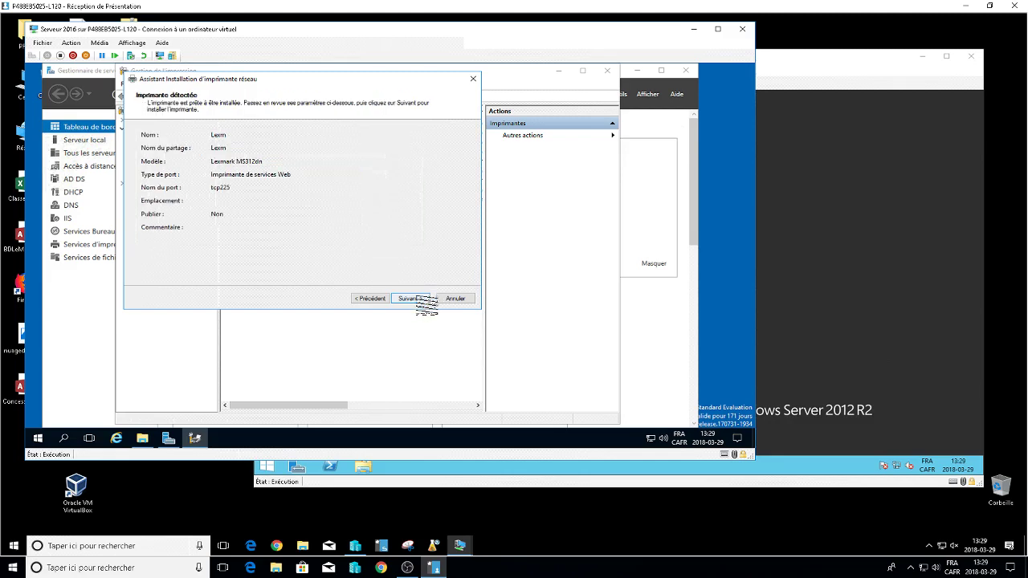
Install the printer without printing a test page and finish the wizard.
click(419, 300)
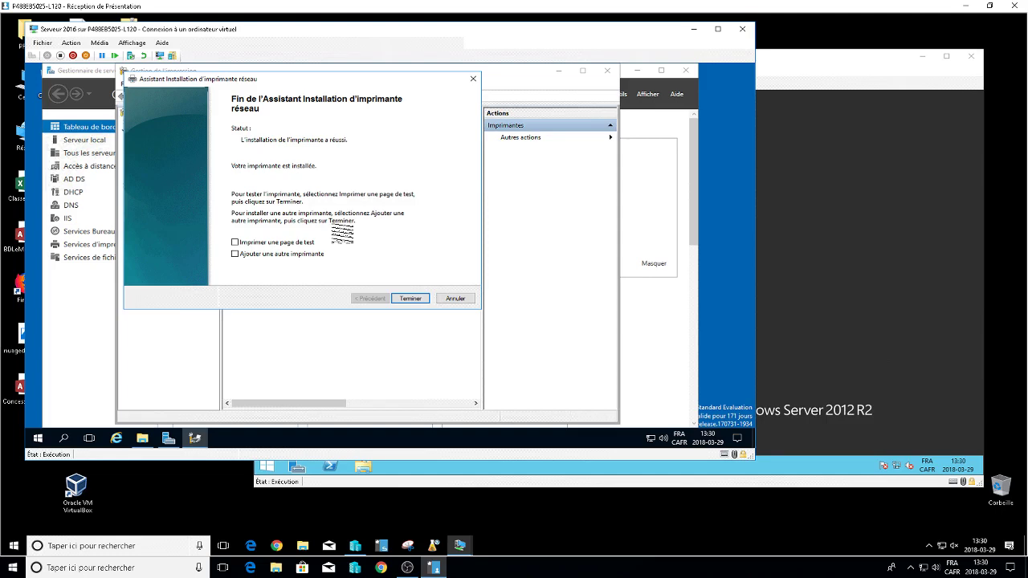
click(237, 243)
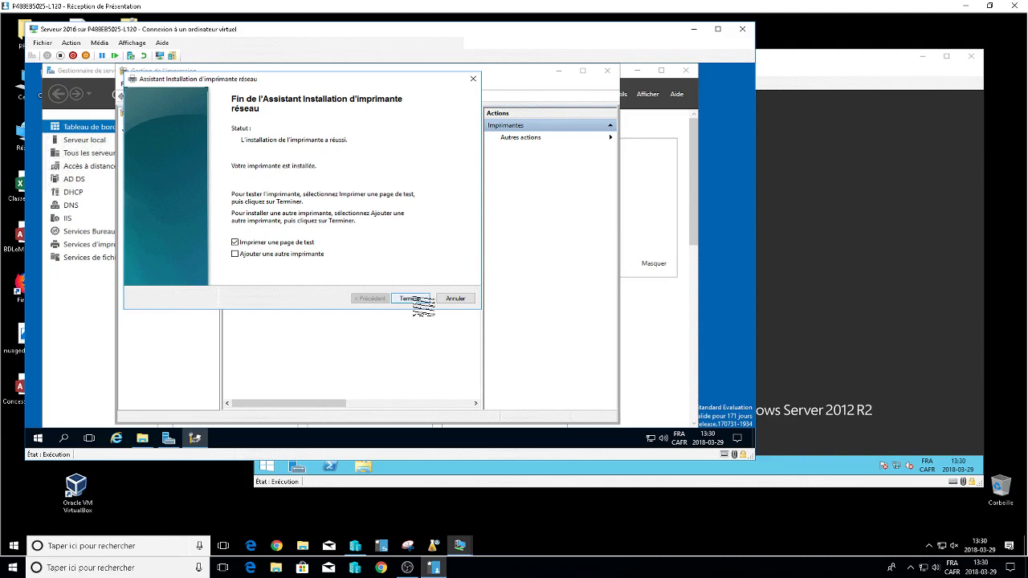
click(236, 242)
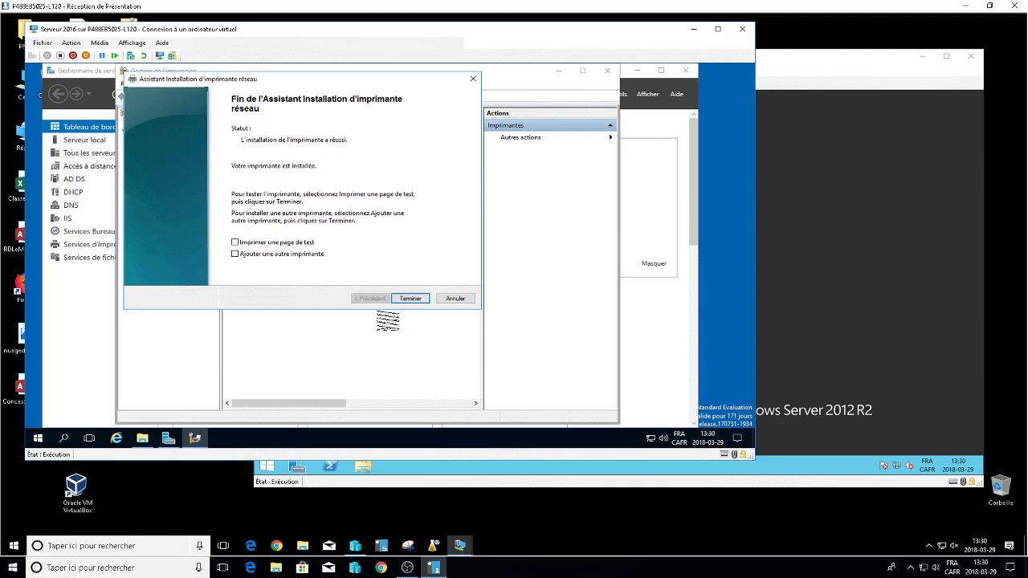
click(414, 300)
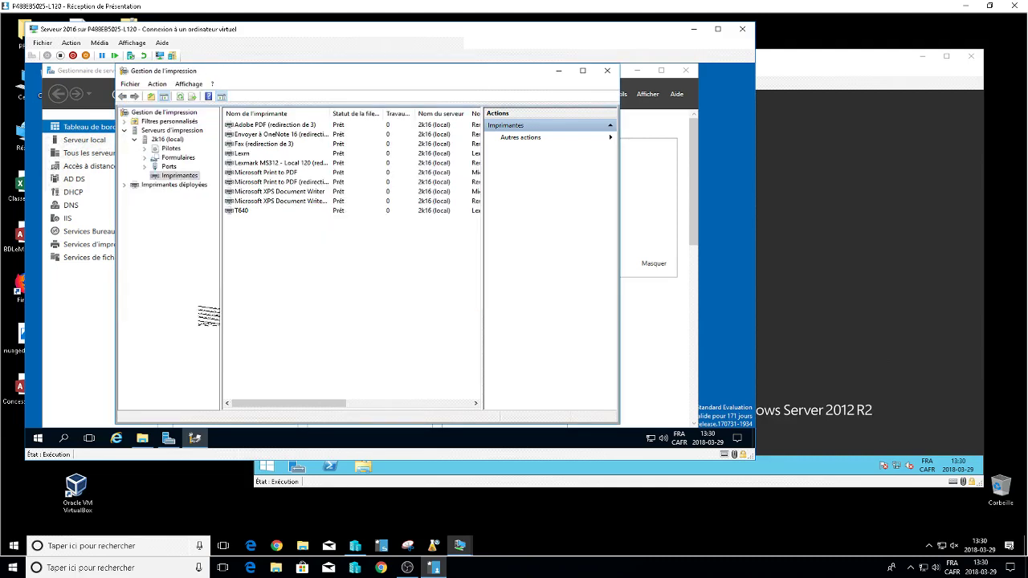
Select the Lexm printer in the Imprimantes list and bring up its context menu.
click(255, 153)
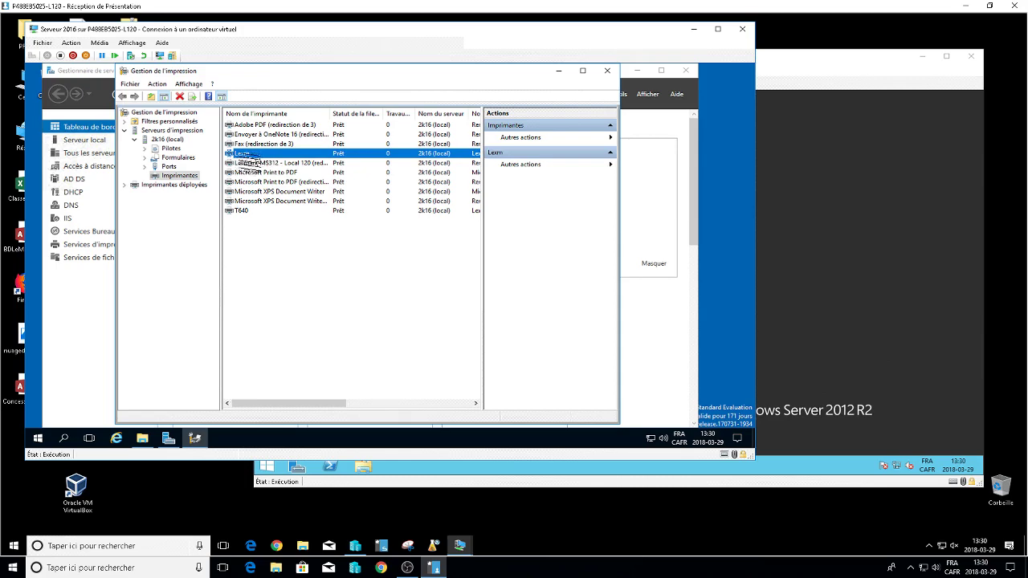
right_click(244, 153)
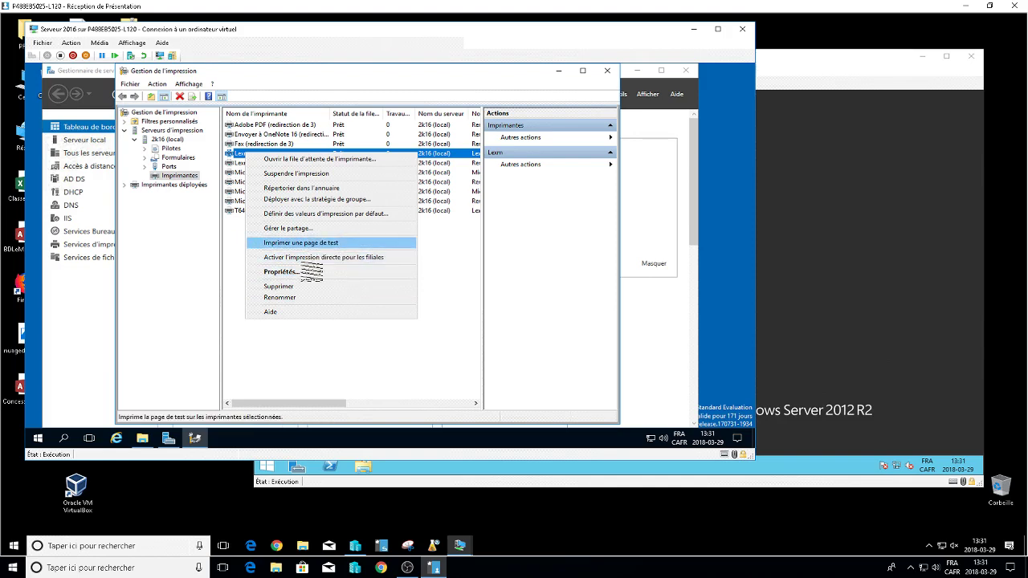
Publish the Lexm printer in the directory from its sharing properties.
click(302, 272)
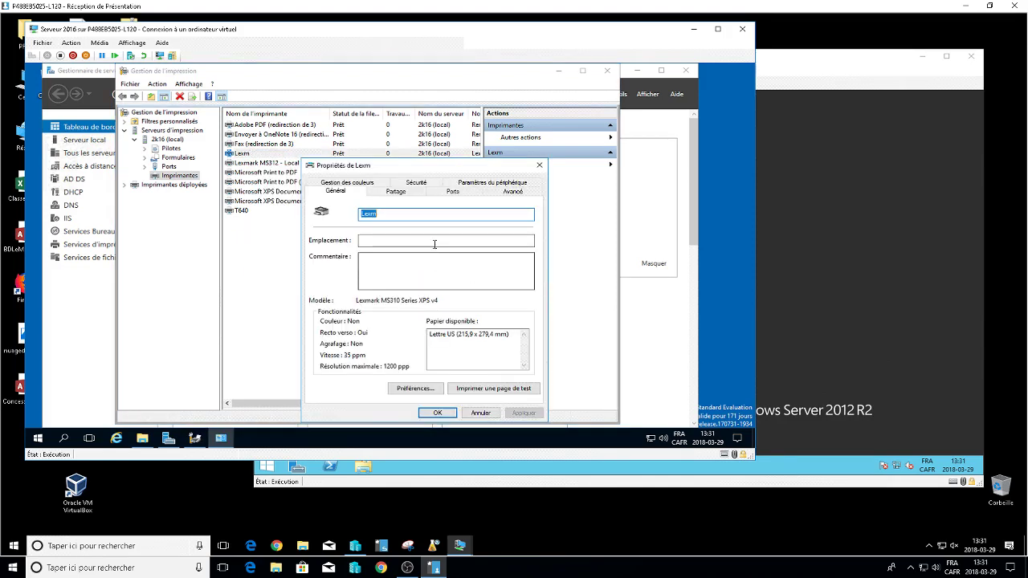
drag(435, 167, 437, 101)
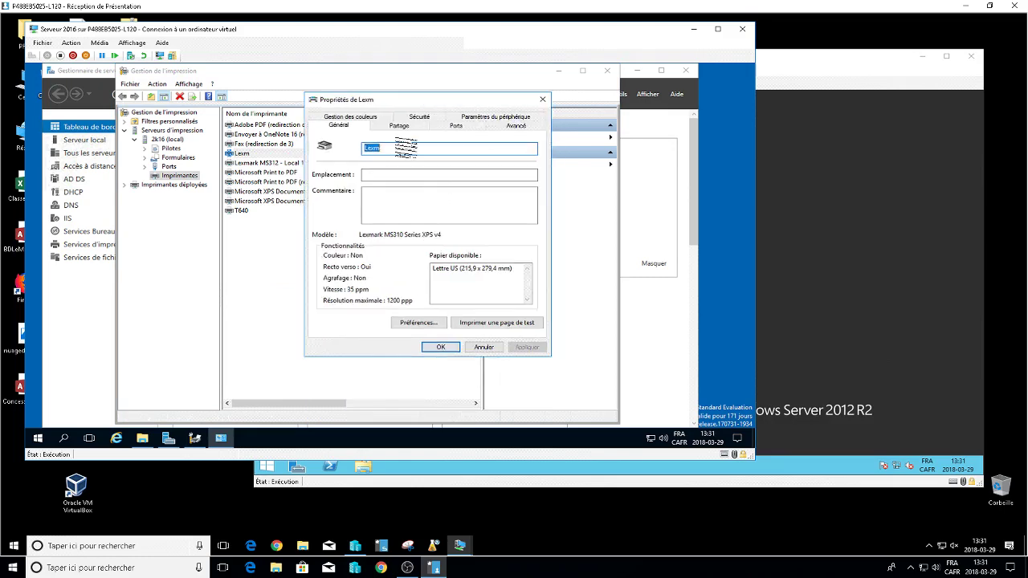
click(399, 126)
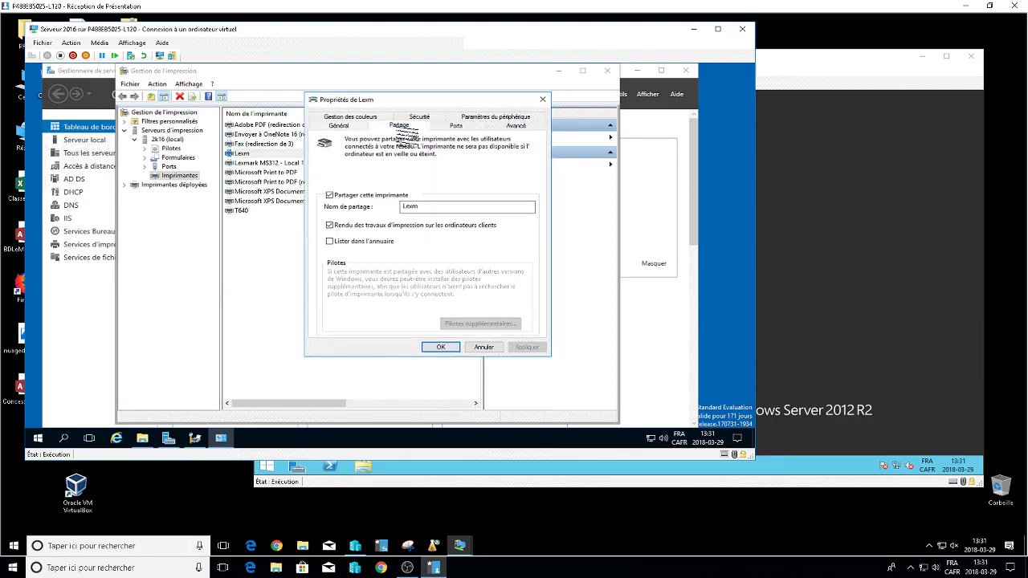
click(330, 240)
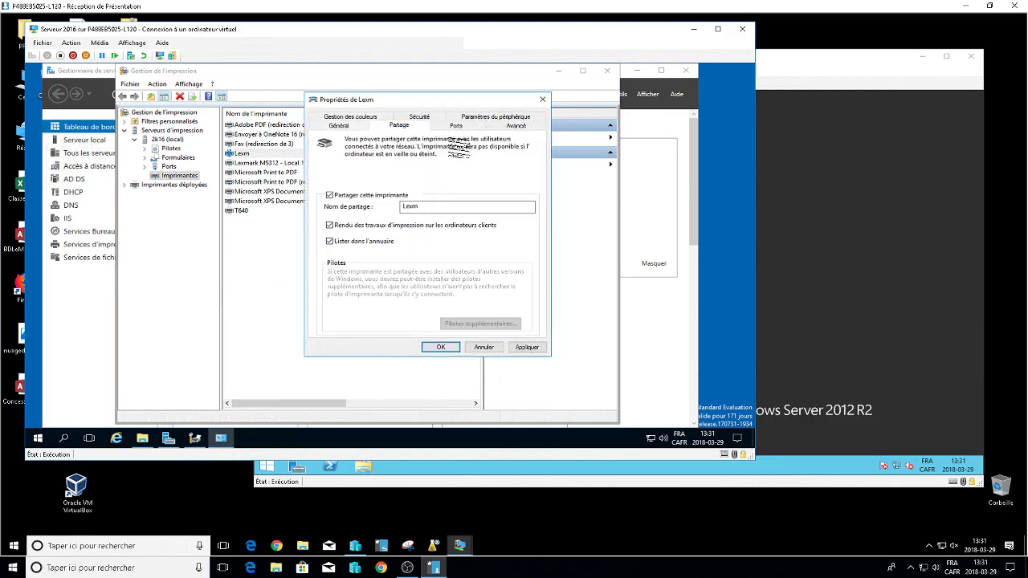
Remove Tout le monde from Lexm's security, add a domain user with Gérer cette imprimante, and save.
click(425, 118)
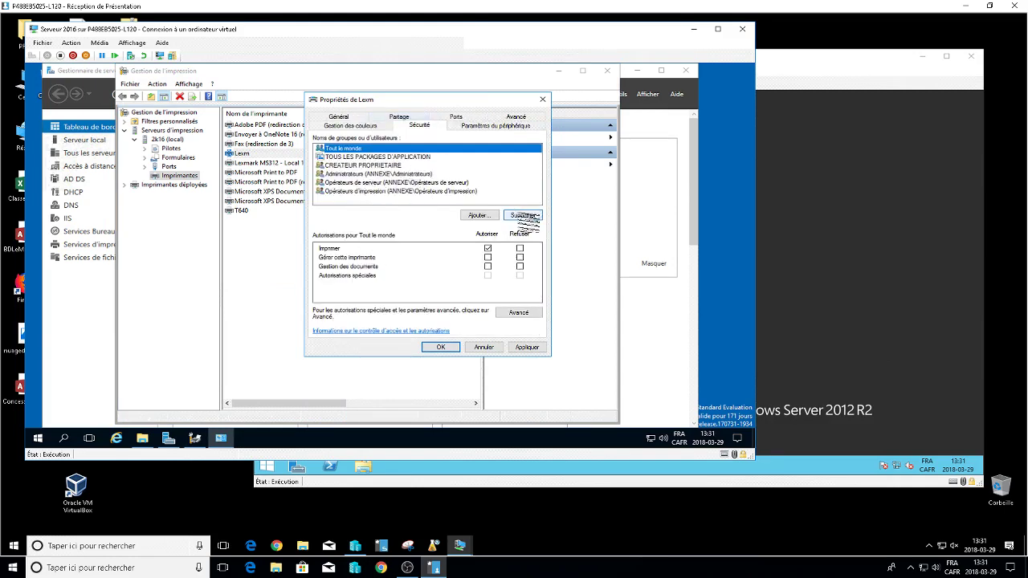
click(523, 215)
click(478, 215)
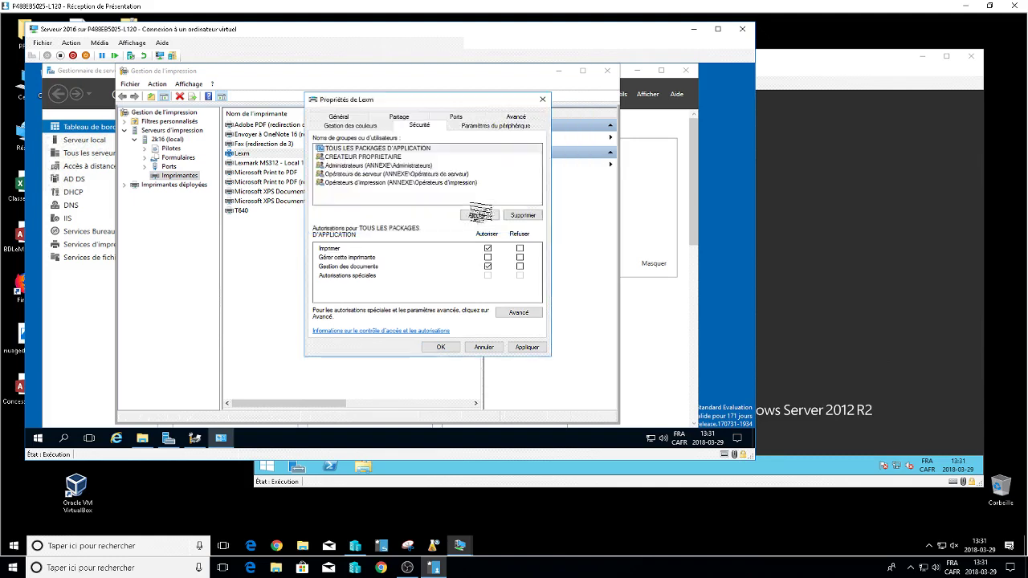
click(479, 215)
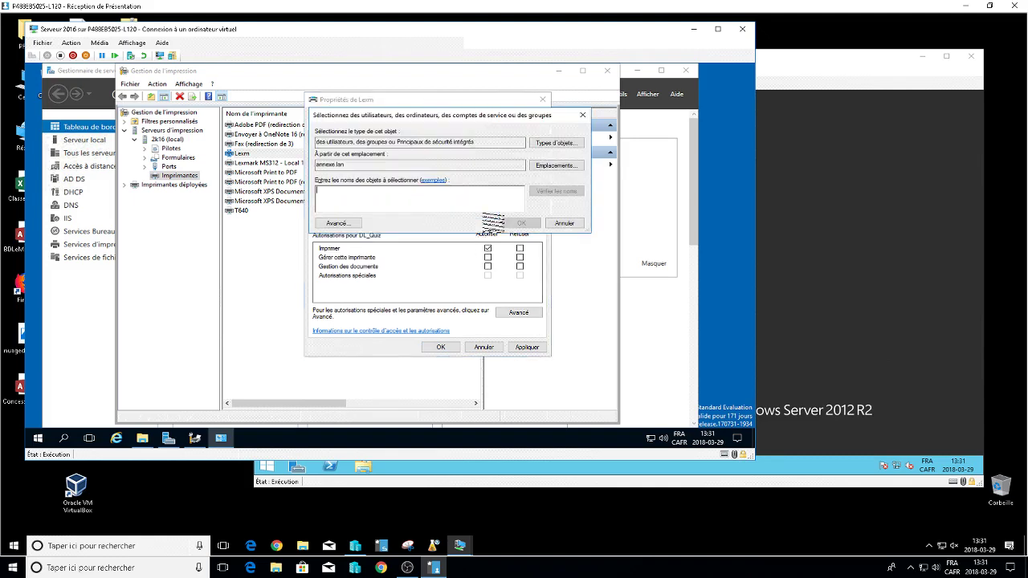
text(aaaa)
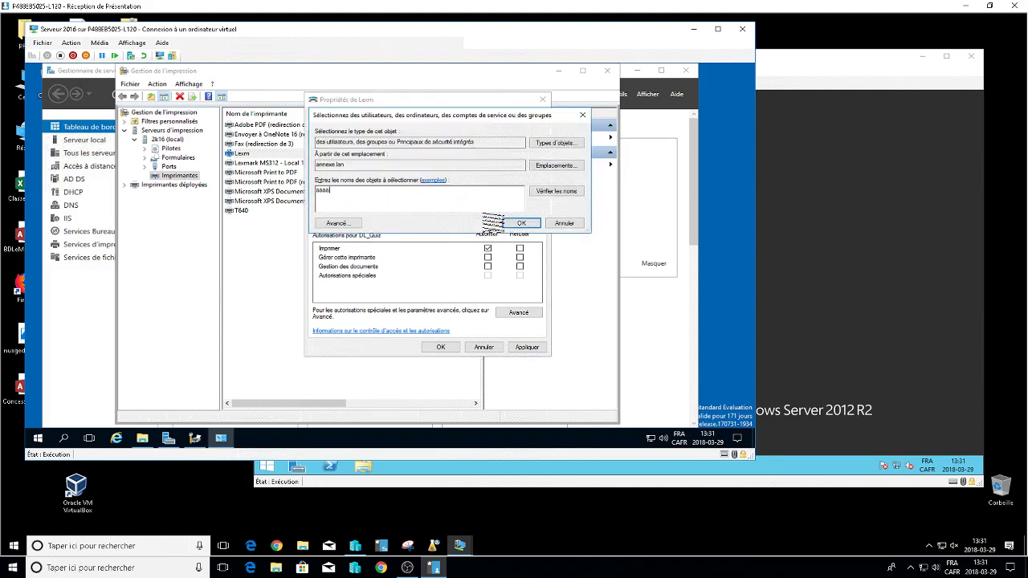
key(Return)
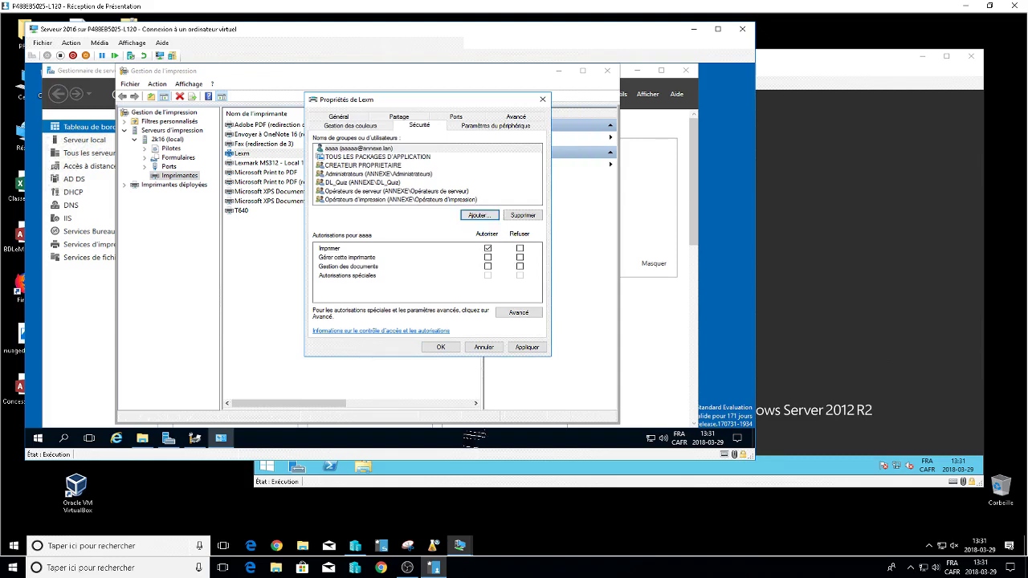
click(488, 257)
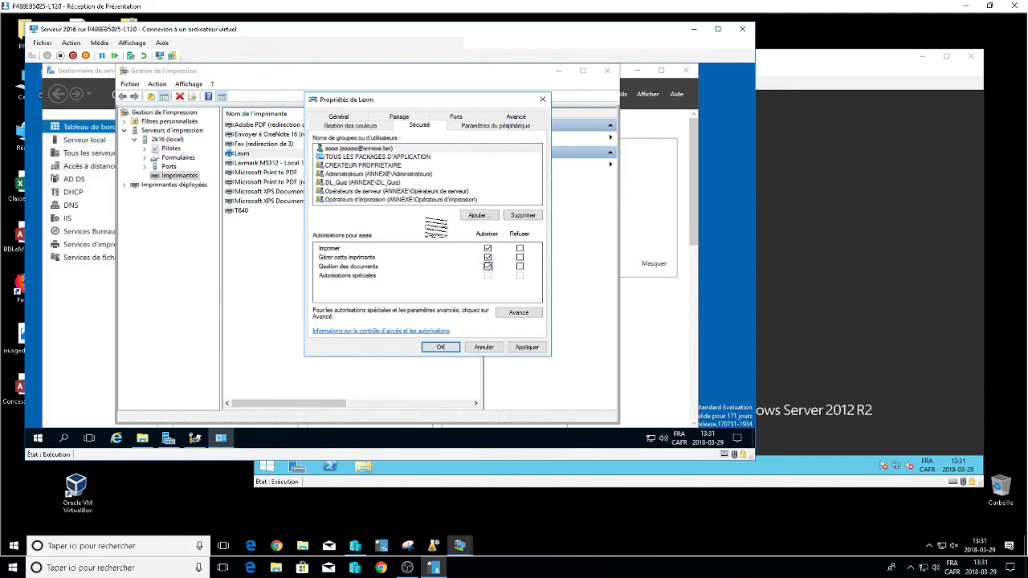
click(361, 185)
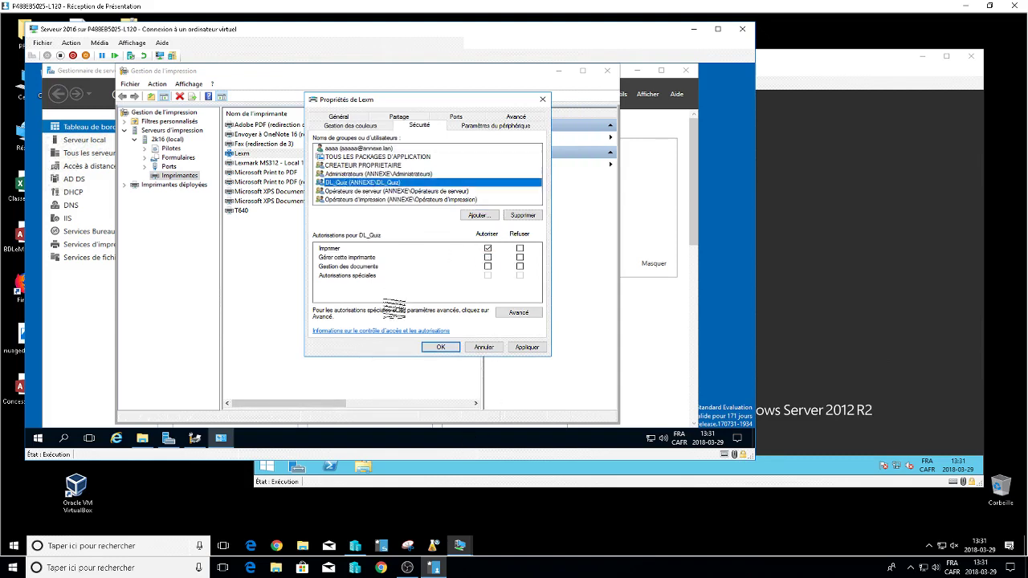
click(438, 348)
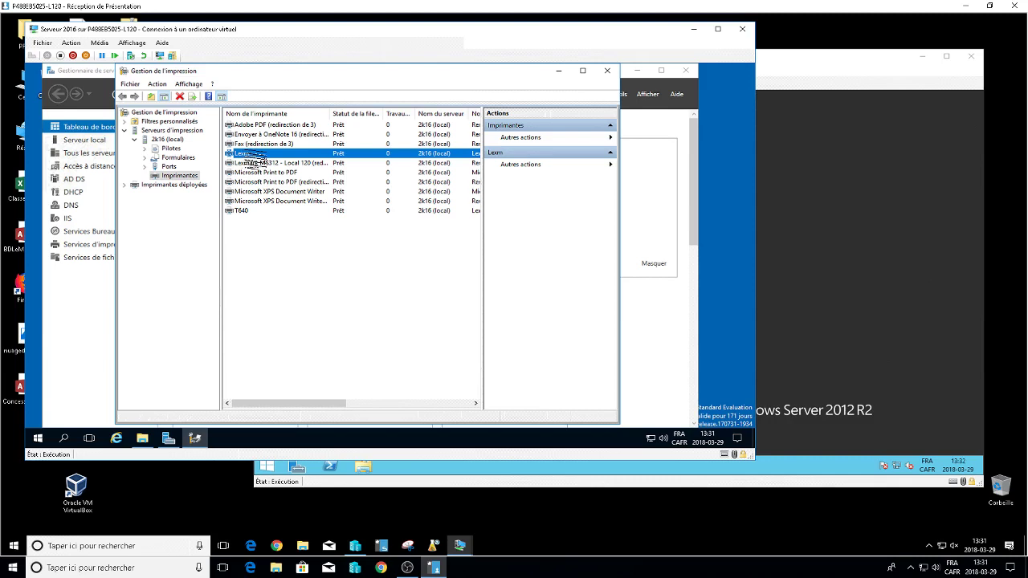
Add a per-user deployment of Lexm through the General GPO in Quiz.annexe.lan.
right_click(251, 153)
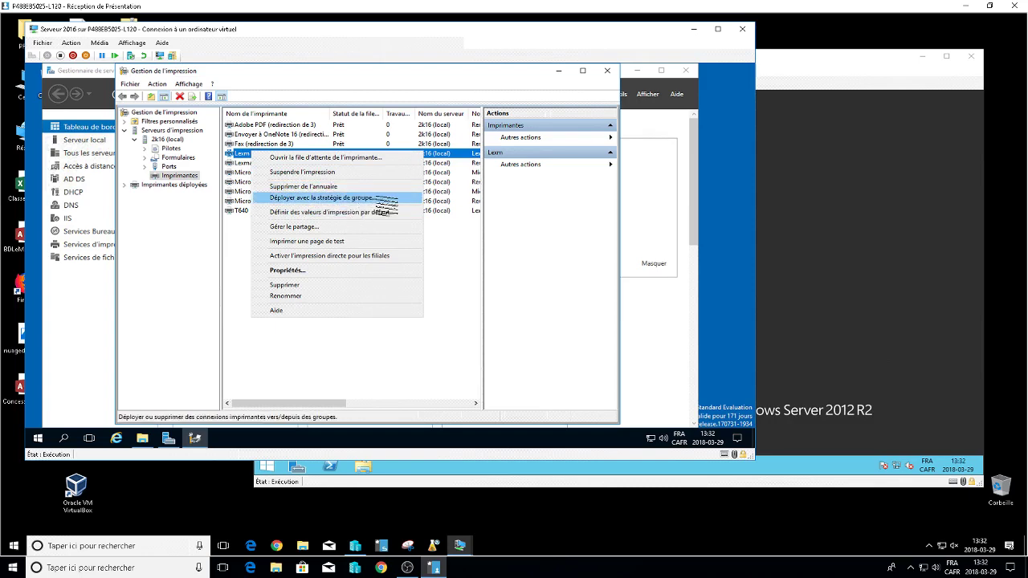
click(386, 202)
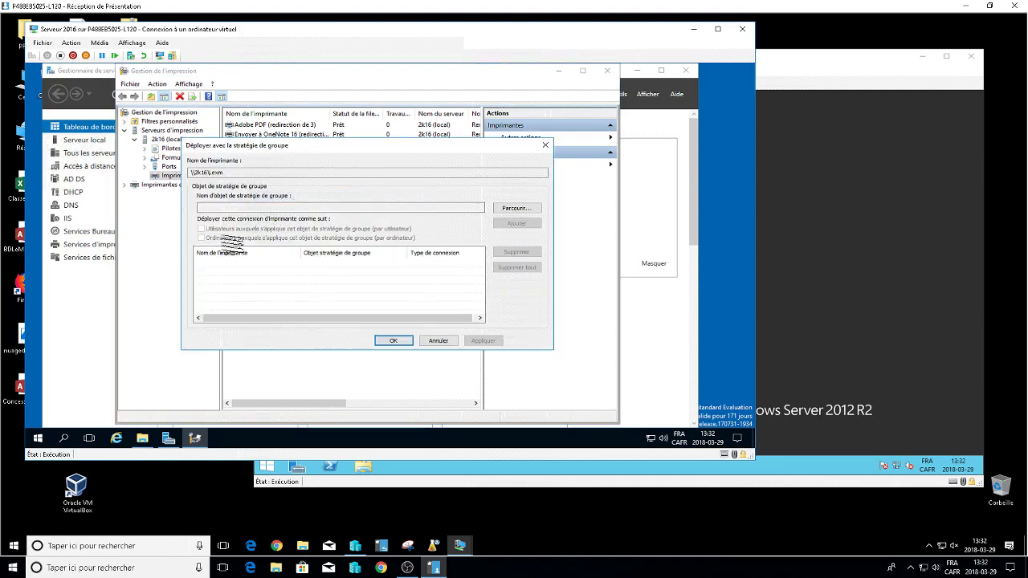
click(514, 209)
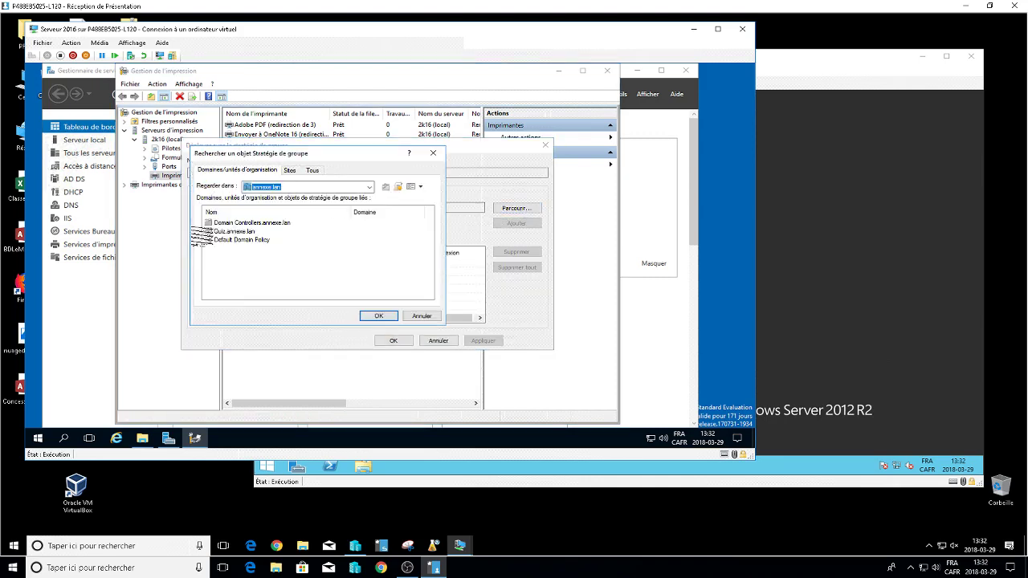
click(231, 232)
double_click(229, 232)
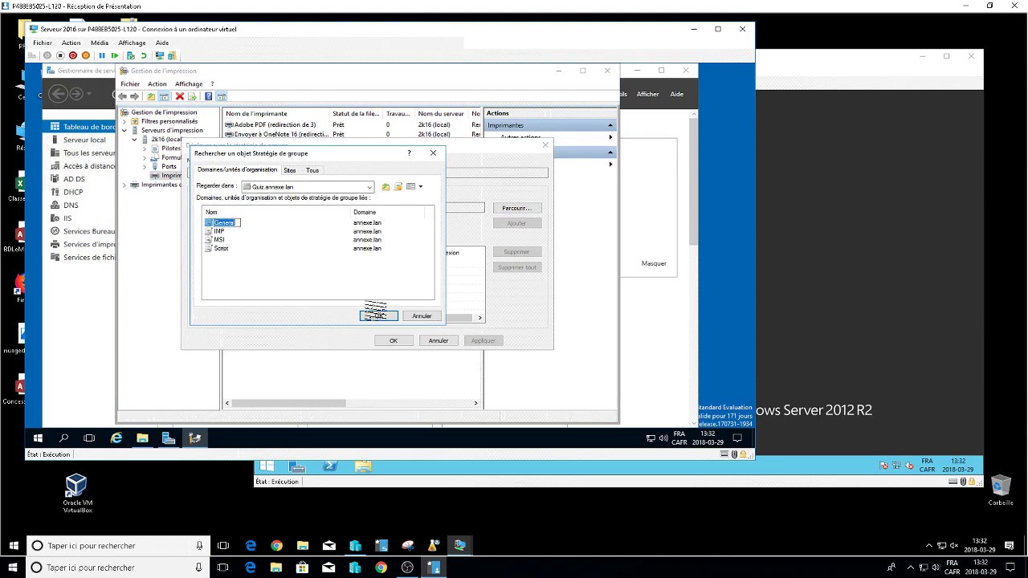
click(378, 316)
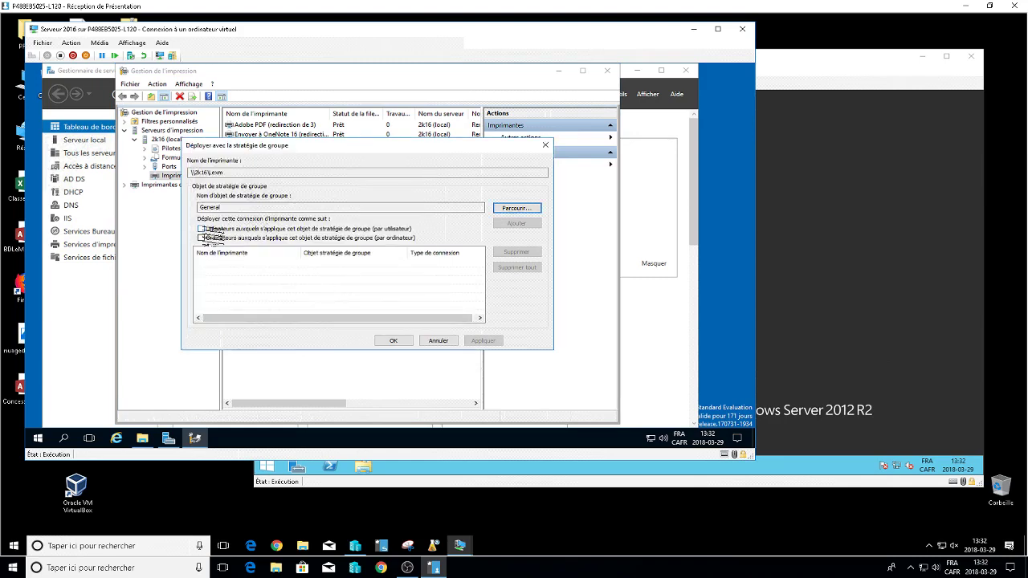
click(201, 229)
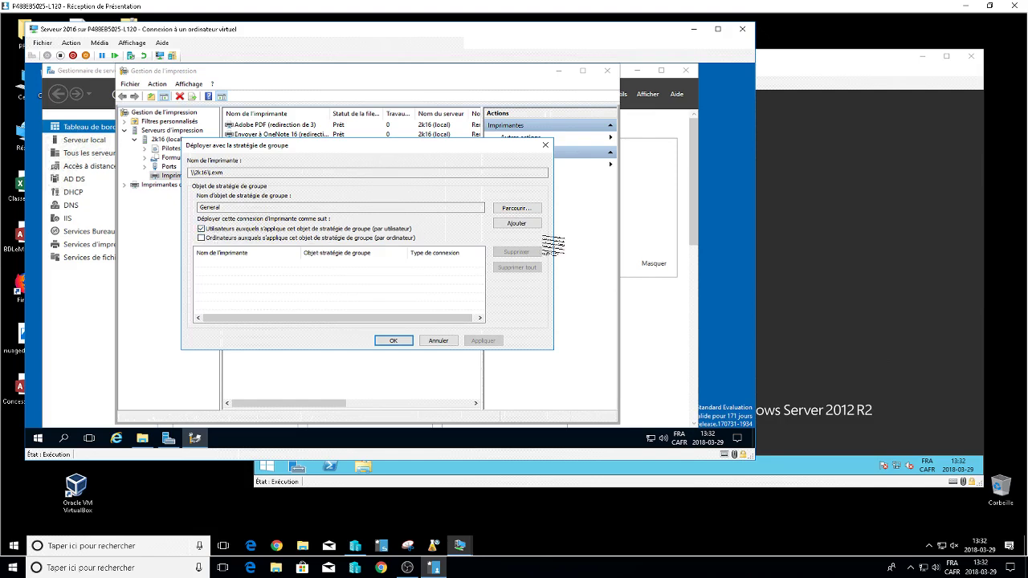
click(516, 223)
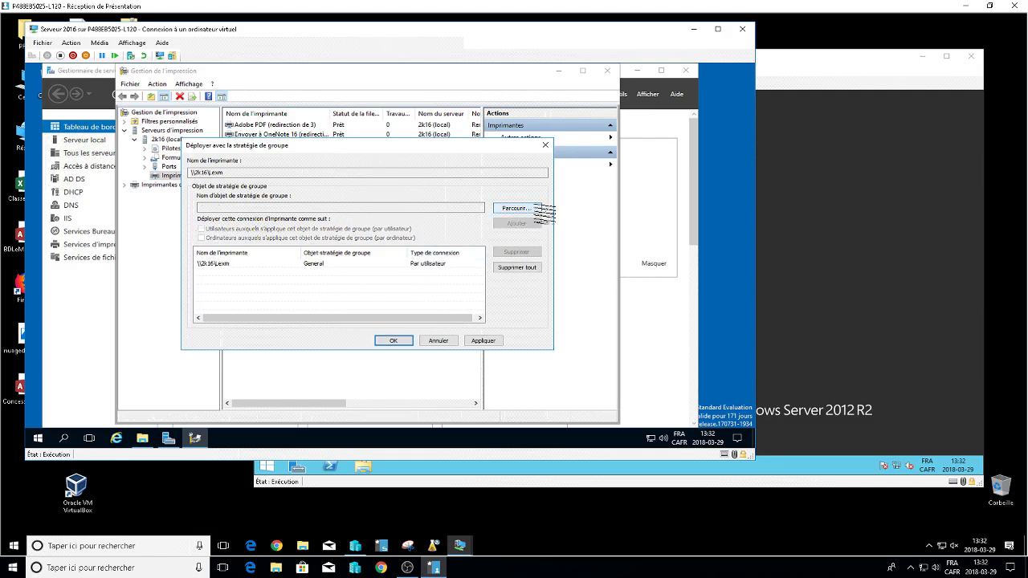
Add a per-user deployment through the IMP GPO, apply the settings, and close the dialog.
click(515, 209)
click(218, 248)
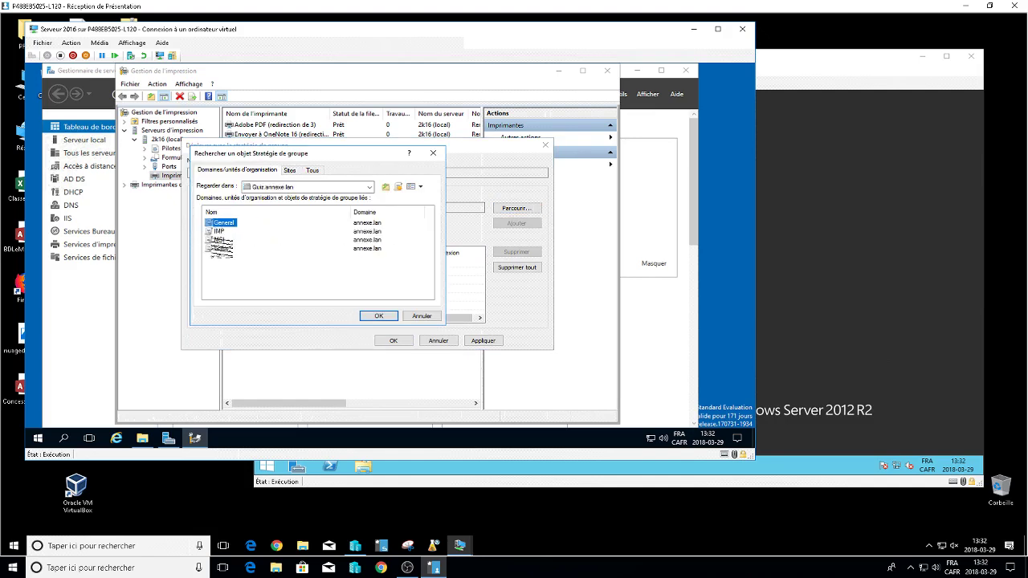
double_click(219, 248)
click(514, 208)
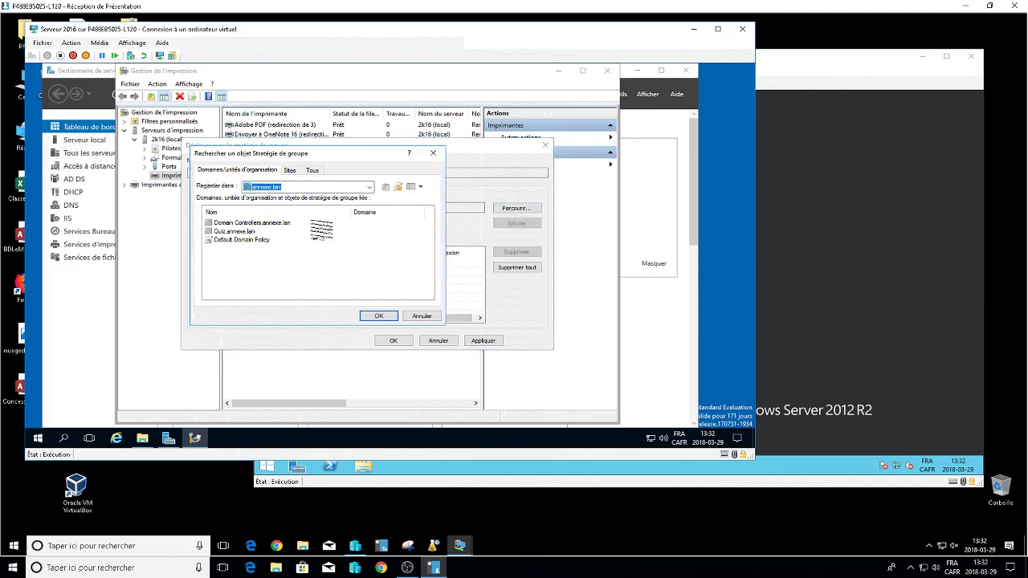
double_click(219, 231)
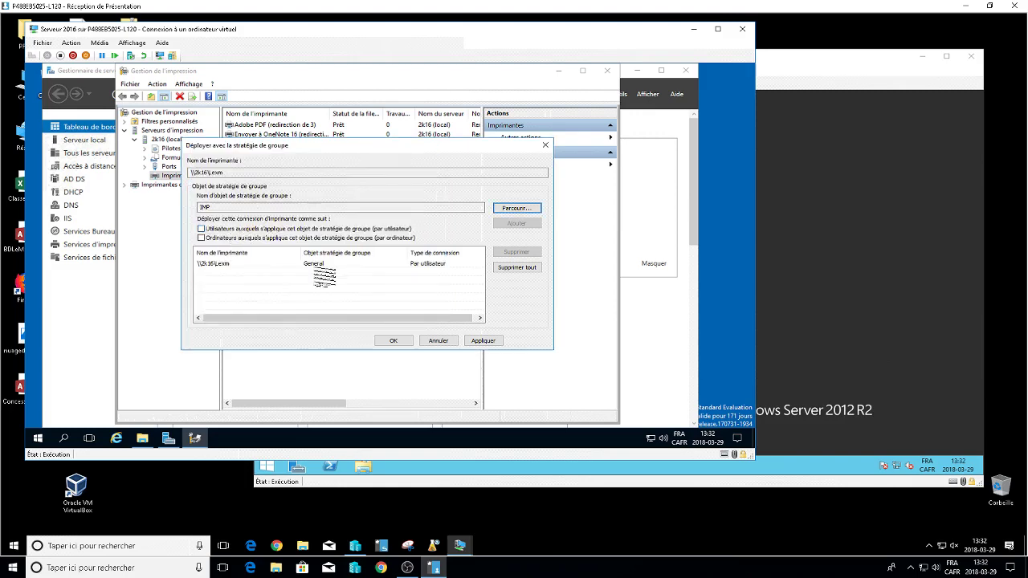
click(202, 229)
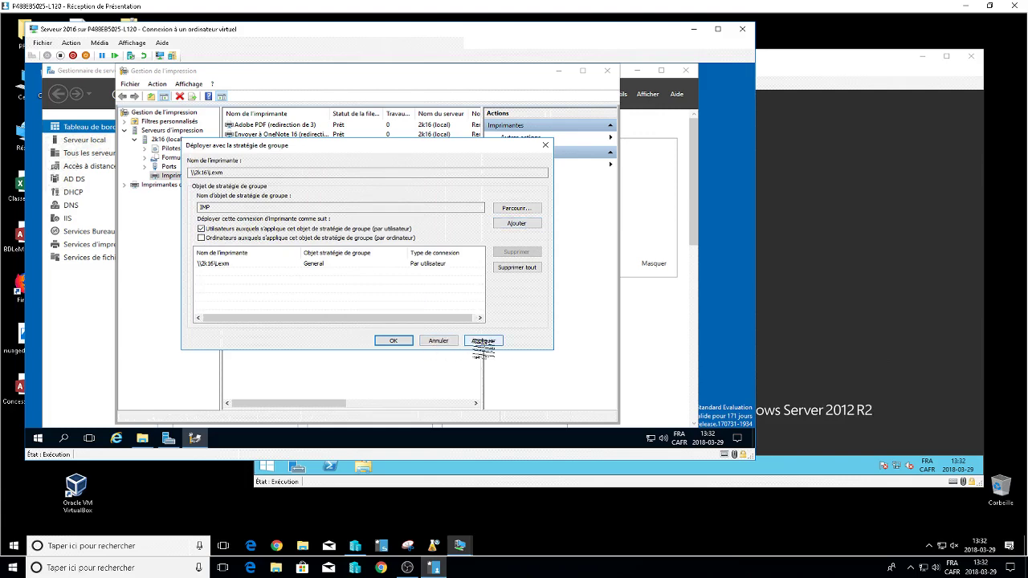
click(393, 340)
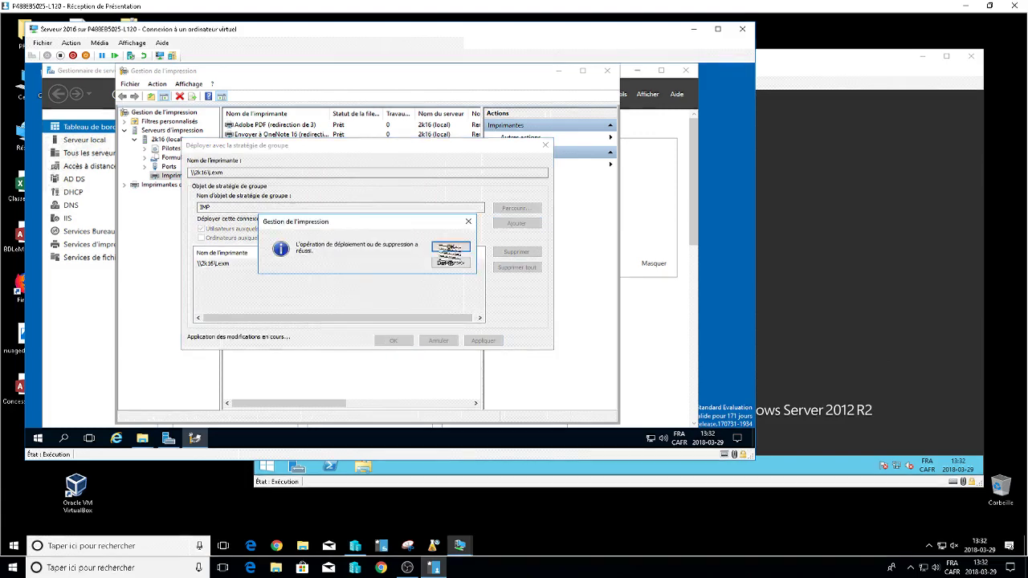
click(450, 247)
click(394, 341)
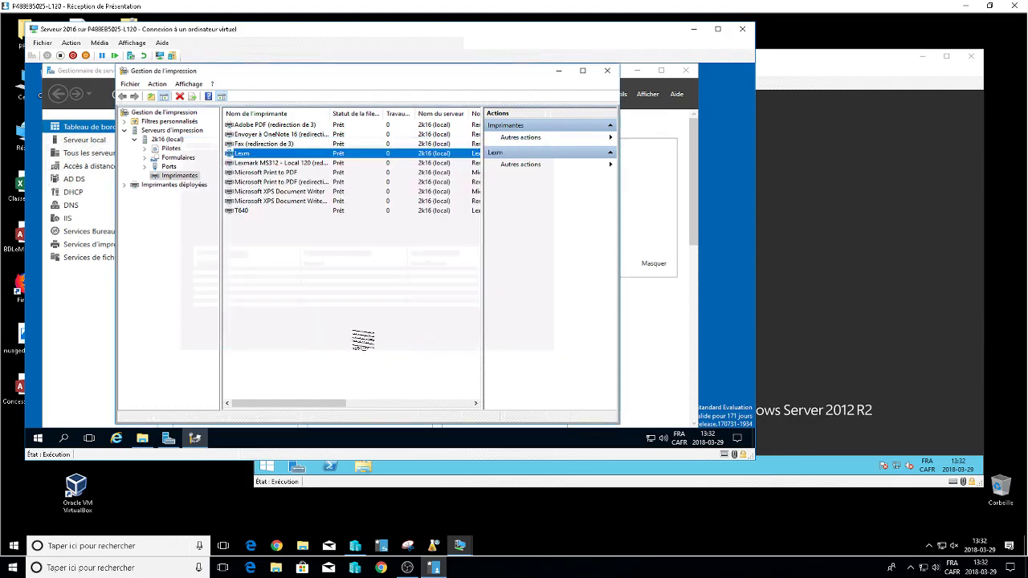
Check the deployed printers list for Lexm under General, then close Print Management.
click(184, 187)
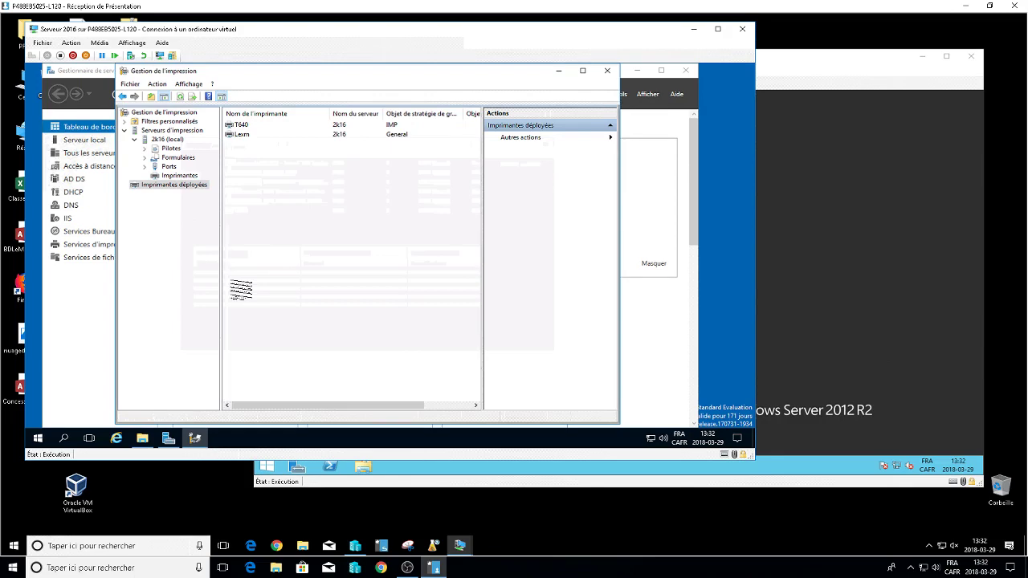
click(607, 71)
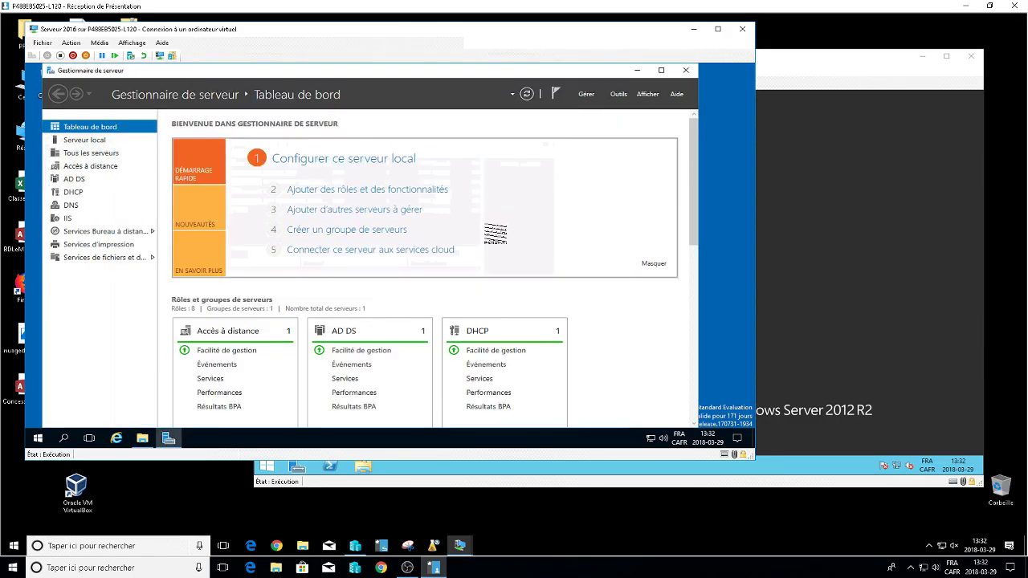
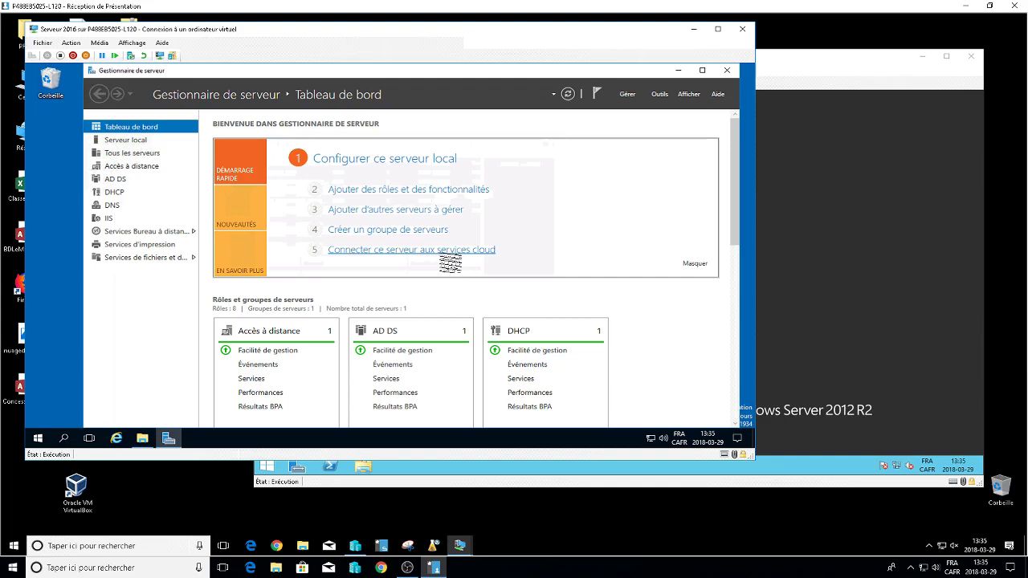
Launch DHCP from Server Manager's Outils menu, maximize it and adjust the tree pane width.
click(660, 94)
scroll(643, 137, up, 2)
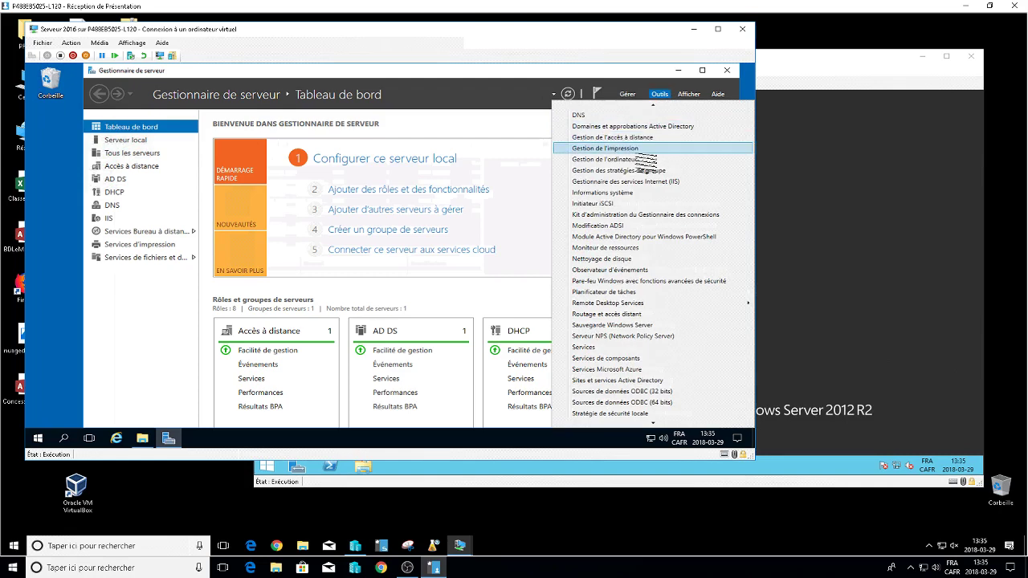
click(615, 152)
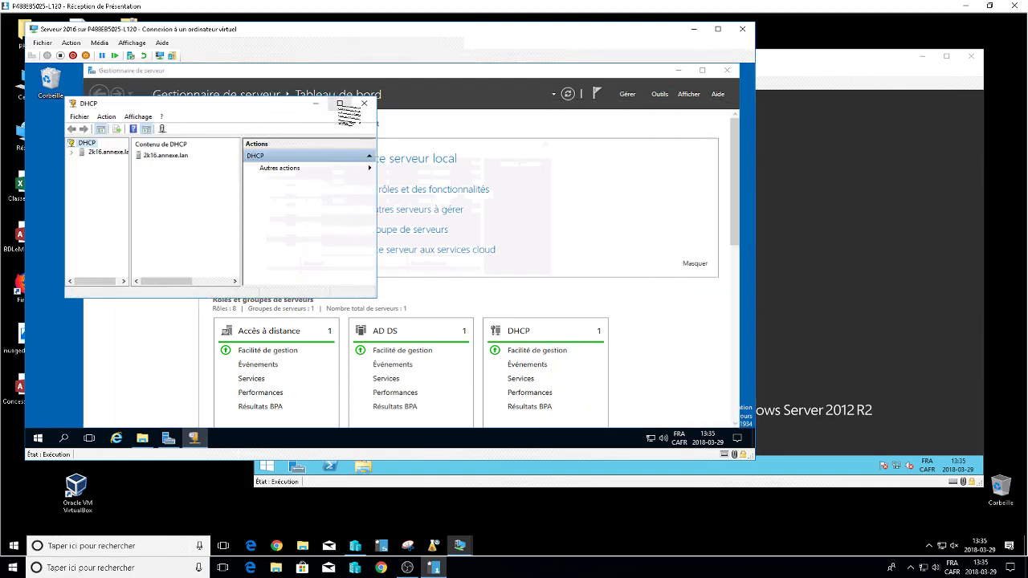
click(339, 103)
drag(92, 162, 280, 165)
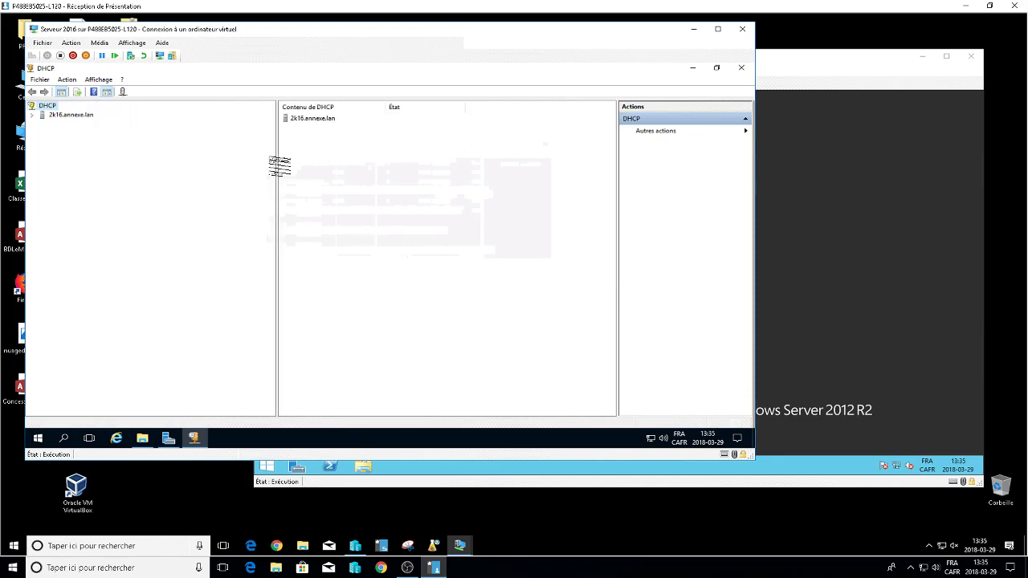
drag(280, 164, 112, 163)
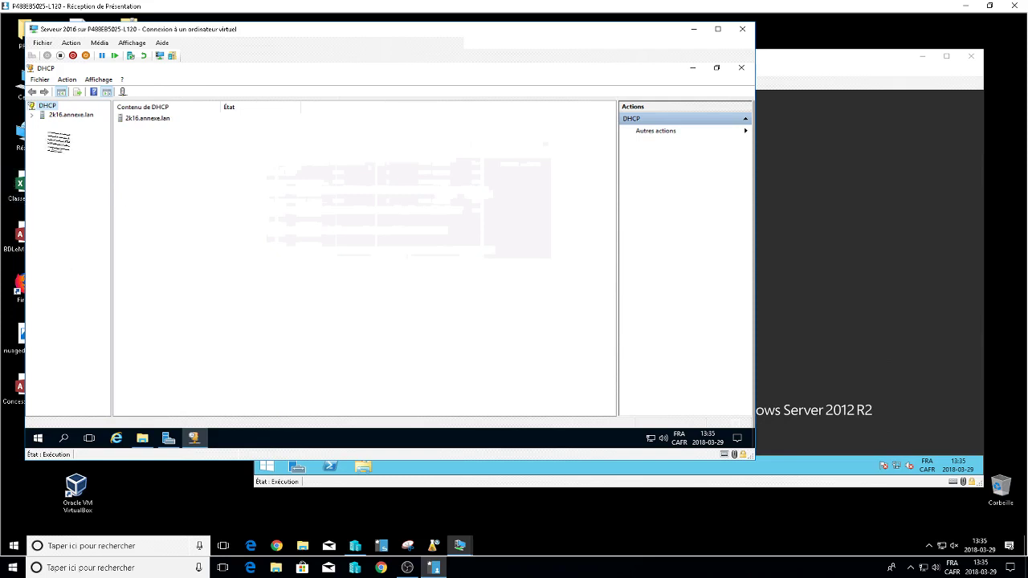
Expand IPv4 and delete the 192.168.126.0 scope, confirming both prompts.
click(32, 115)
click(42, 123)
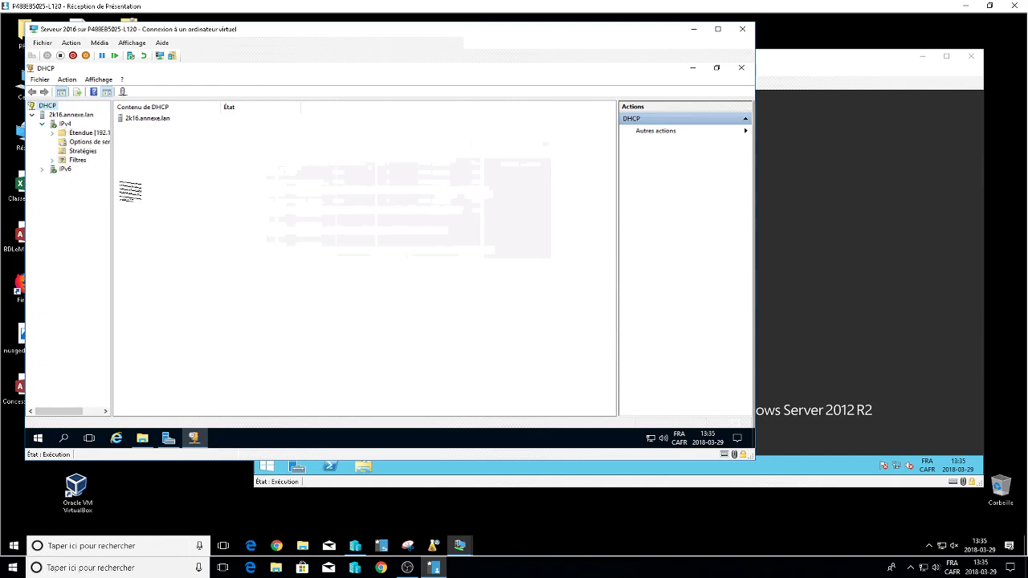
drag(123, 191, 154, 198)
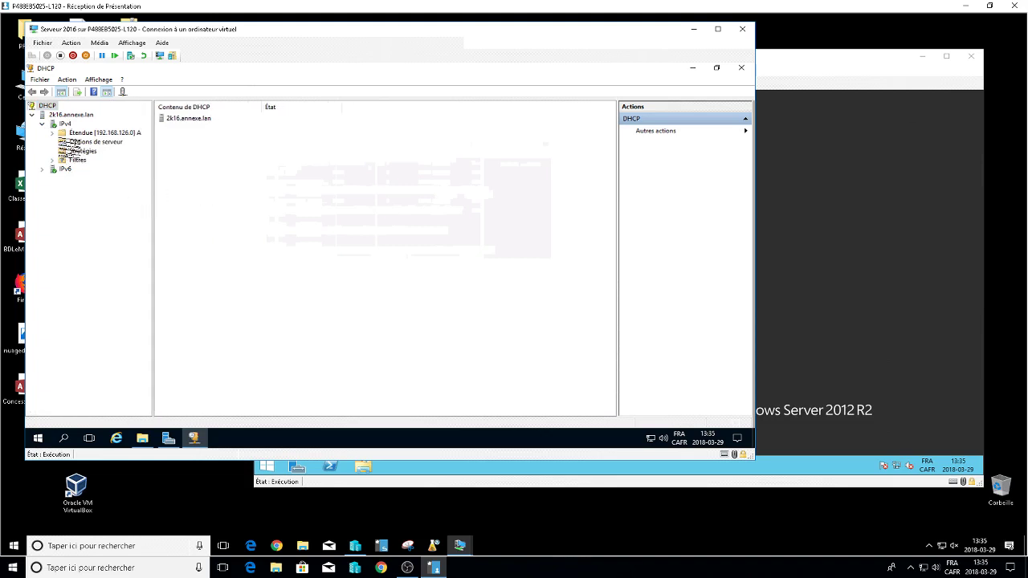
click(52, 132)
right_click(105, 133)
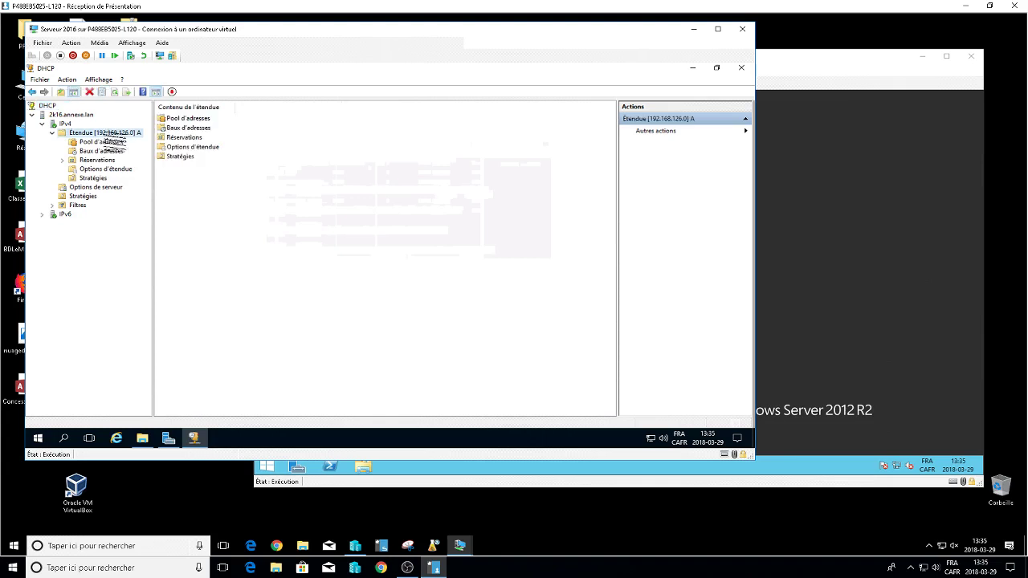
click(139, 226)
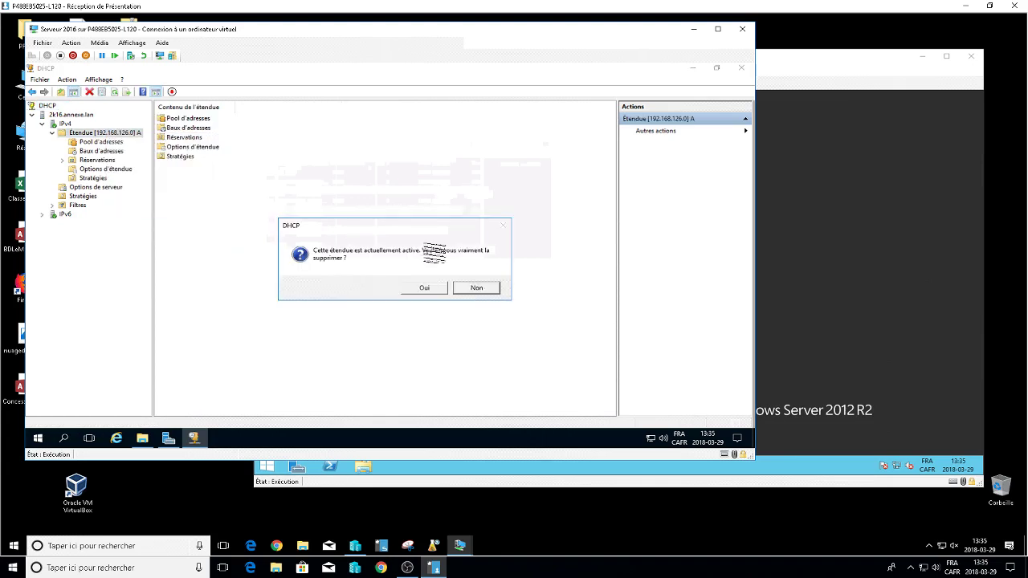
click(424, 287)
click(424, 288)
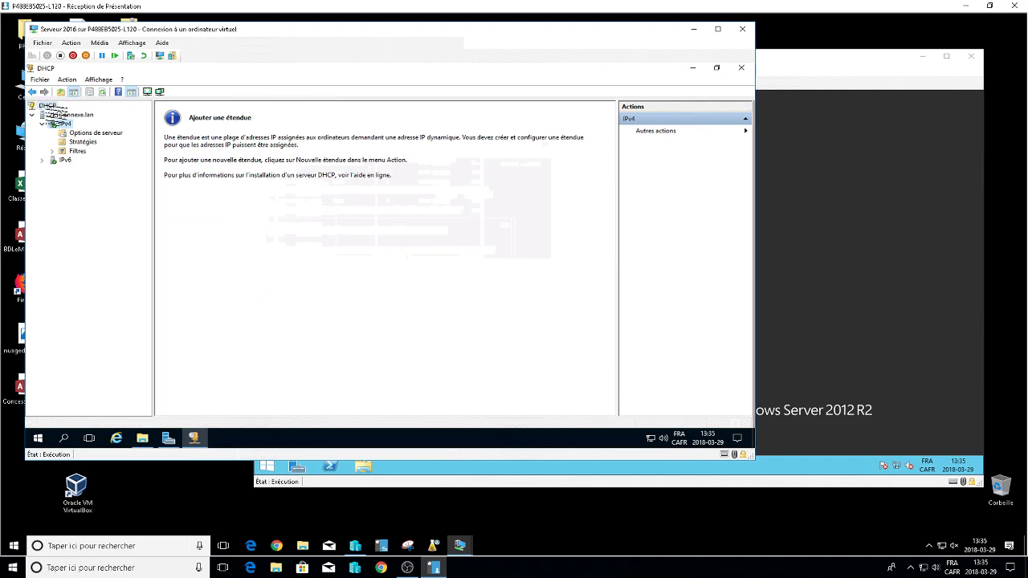
Revoke the authorization (Interdire) of server 2k16.annexe.lan and confirm.
right_click(49, 106)
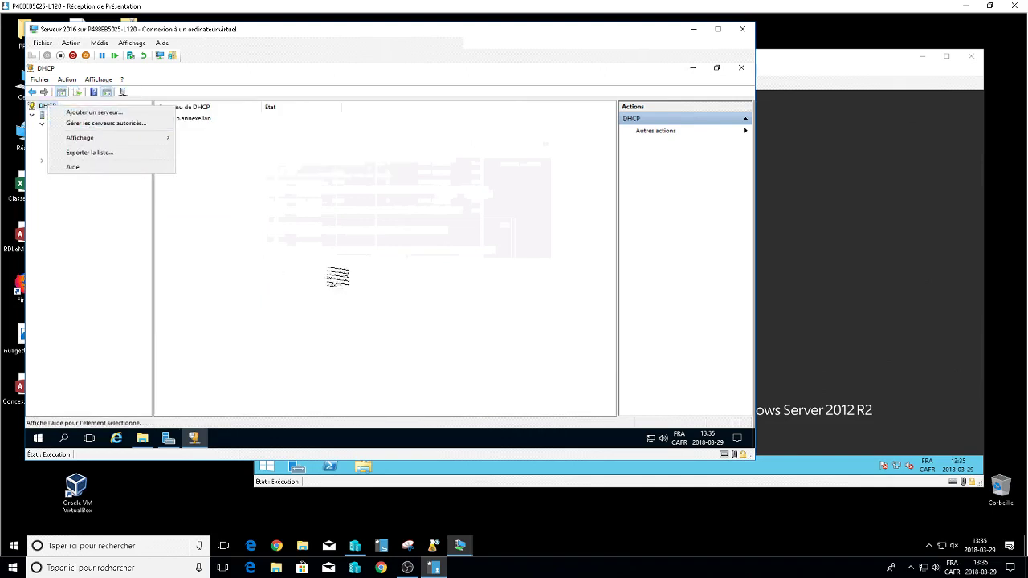
click(340, 275)
click(71, 115)
right_click(71, 115)
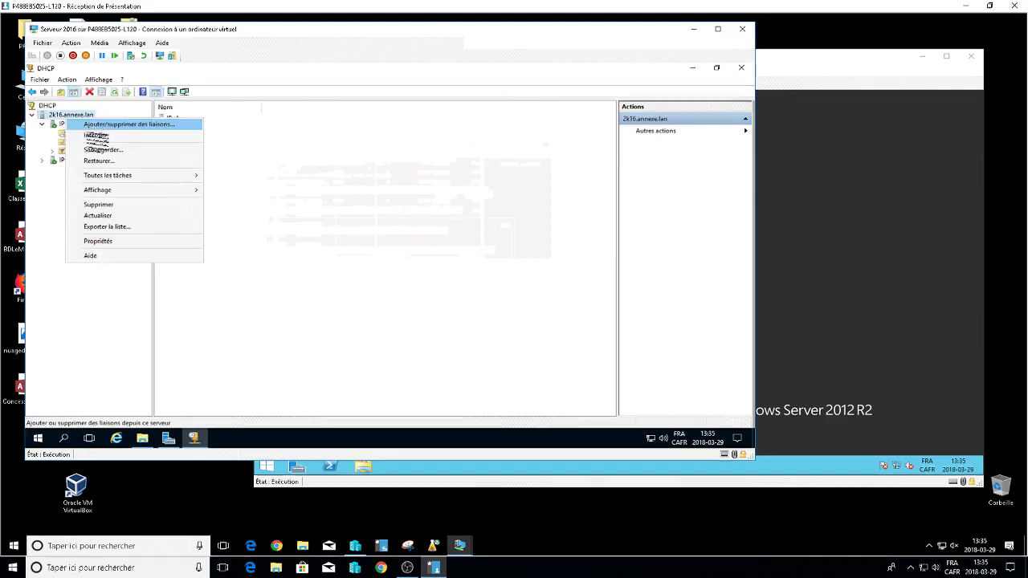
click(100, 134)
click(437, 294)
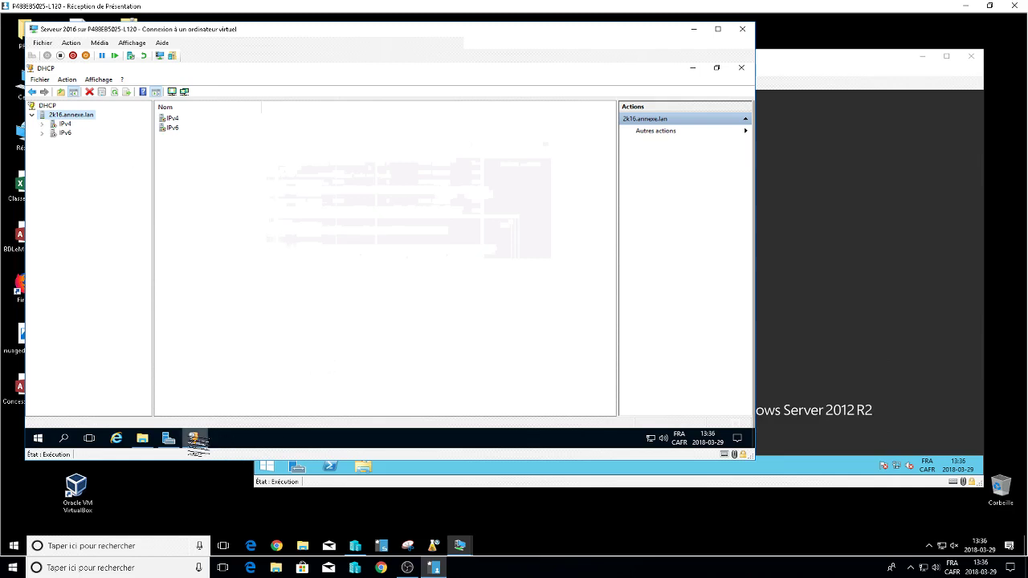
Check Server Manager's task notifications, then minimize Server Manager.
click(168, 439)
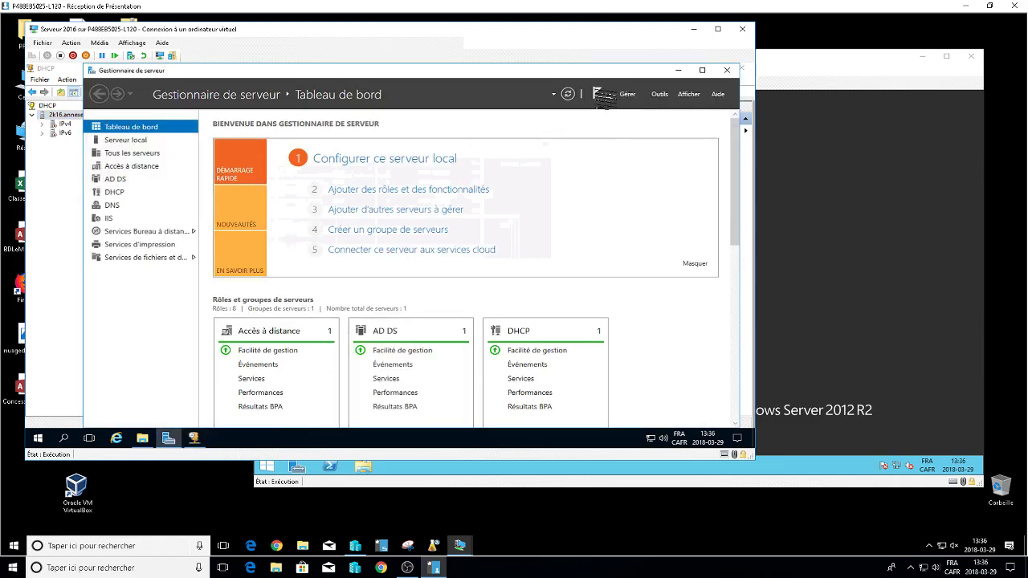
click(598, 94)
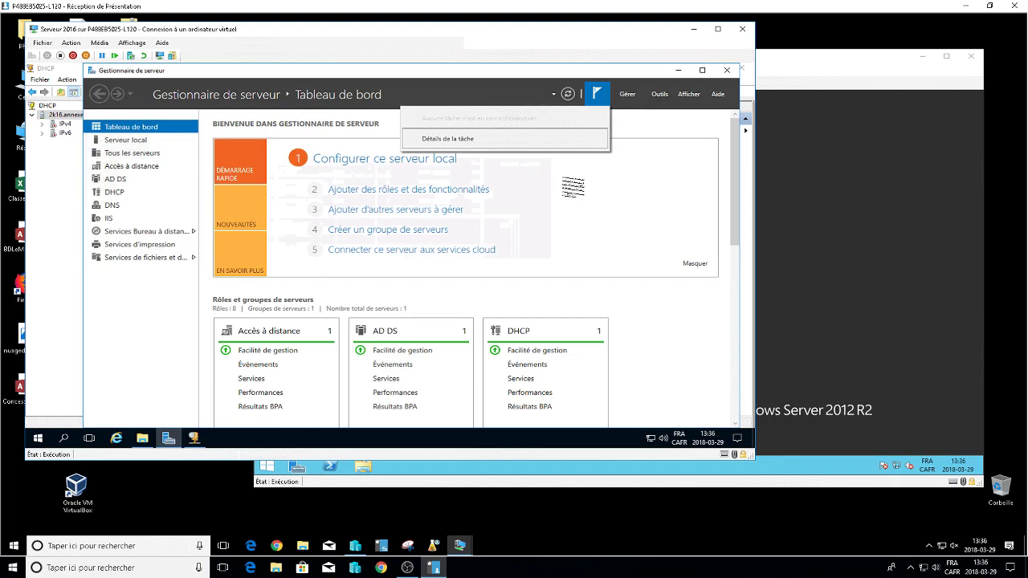
click(680, 80)
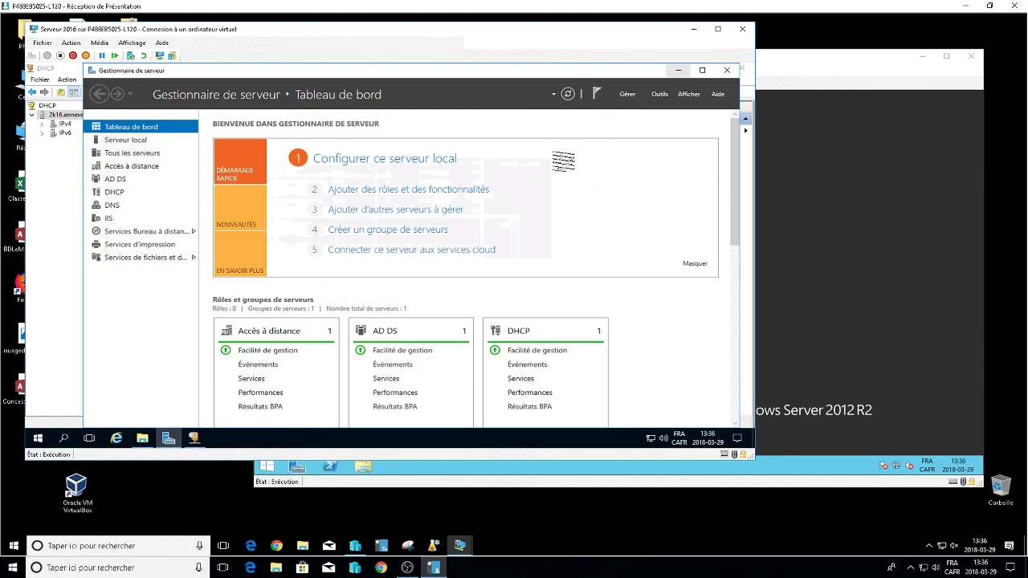
click(678, 71)
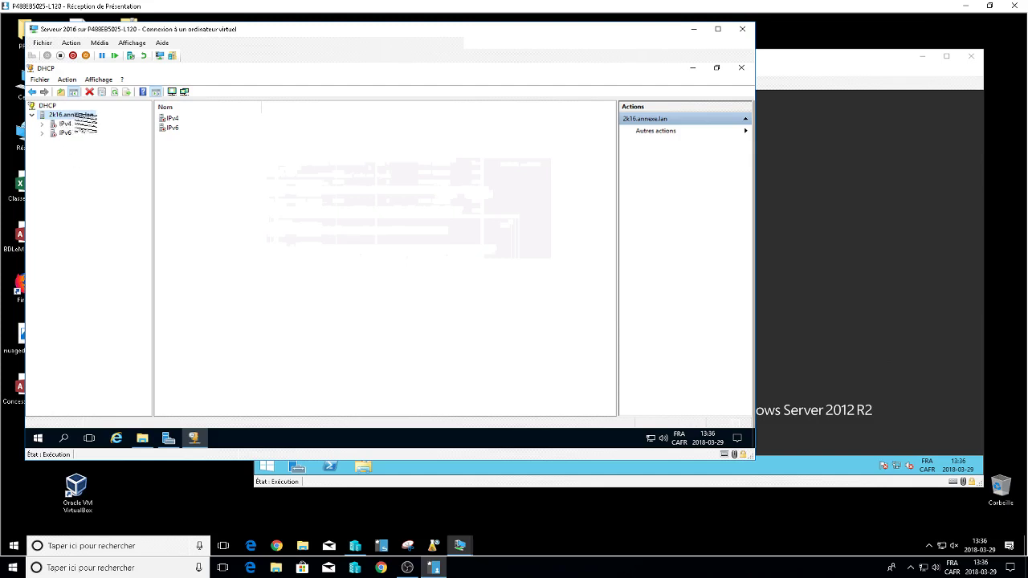
Authorize server 2k16.annexe.lan again and verify its authorized state.
right_click(76, 115)
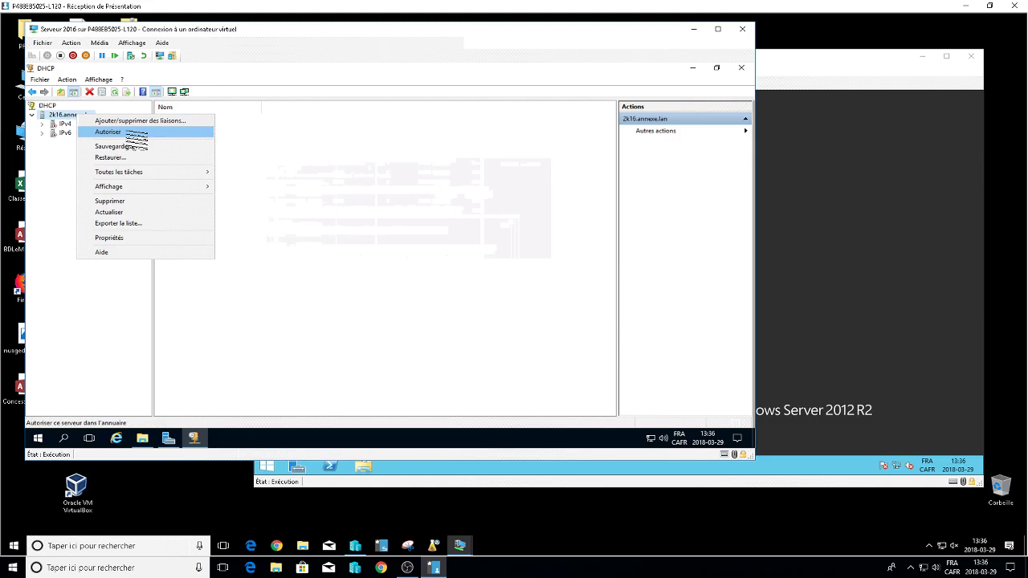
click(132, 132)
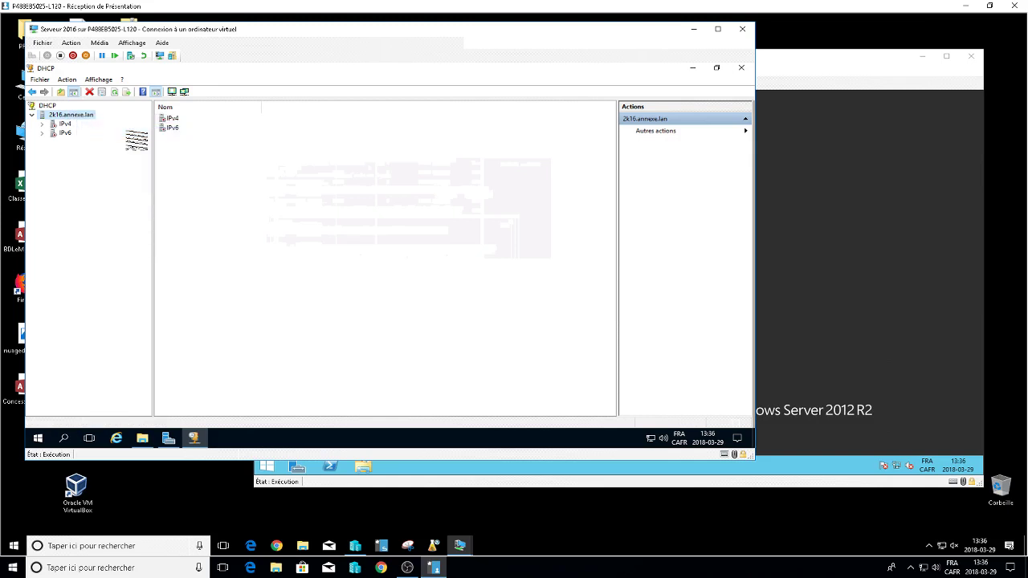
right_click(86, 115)
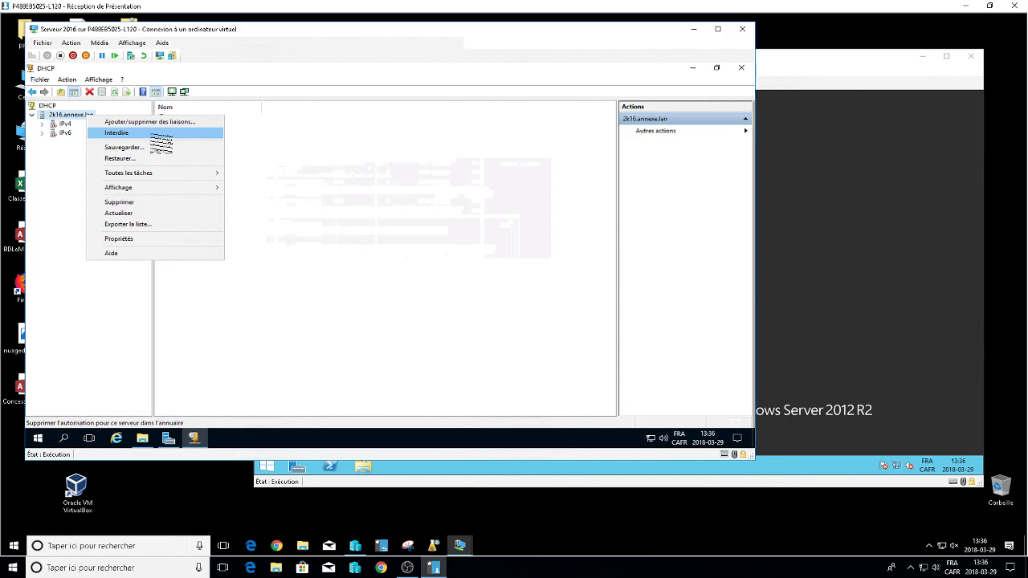
click(64, 351)
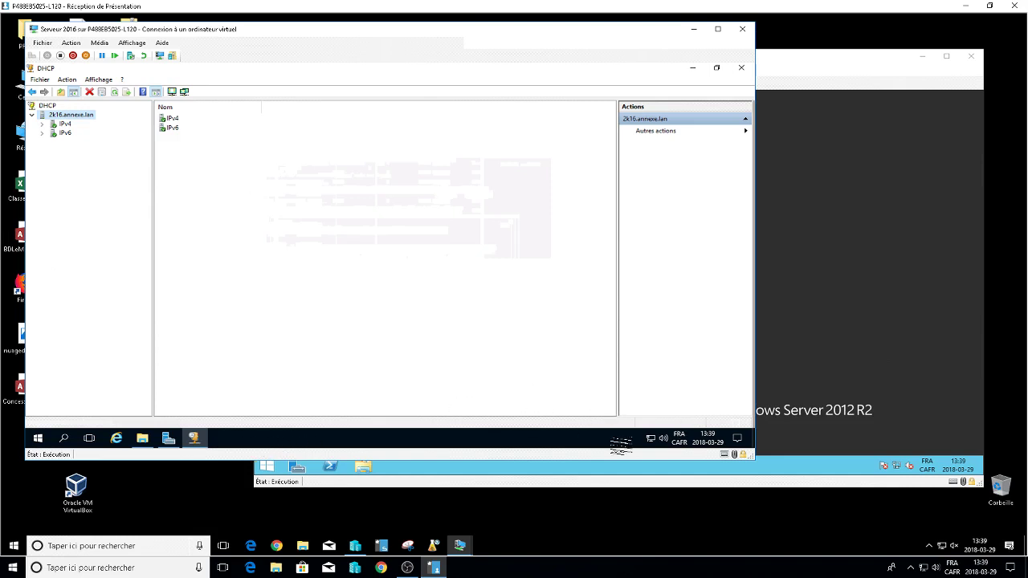
right_click(650, 439)
click(617, 431)
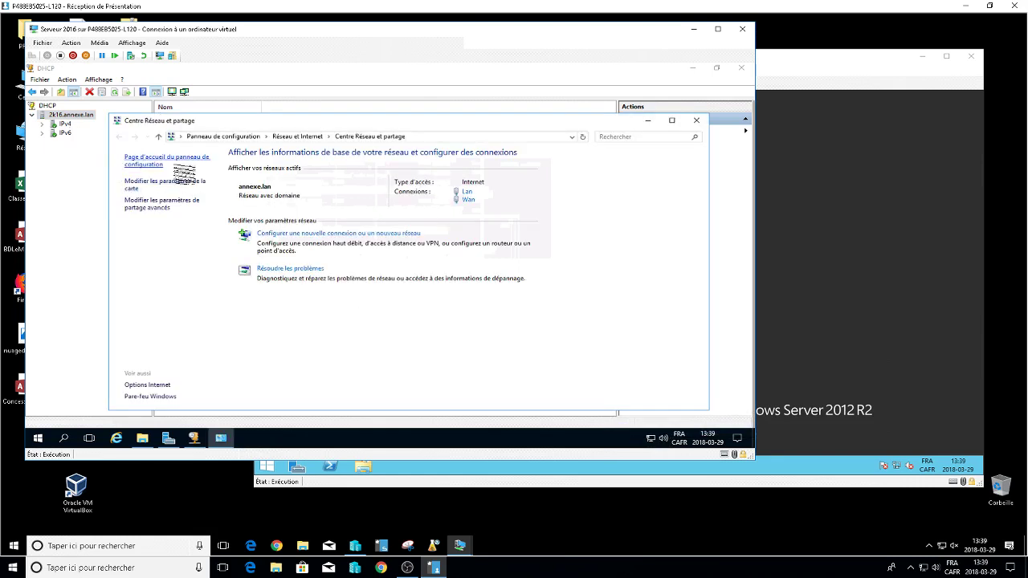
click(173, 185)
right_click(172, 189)
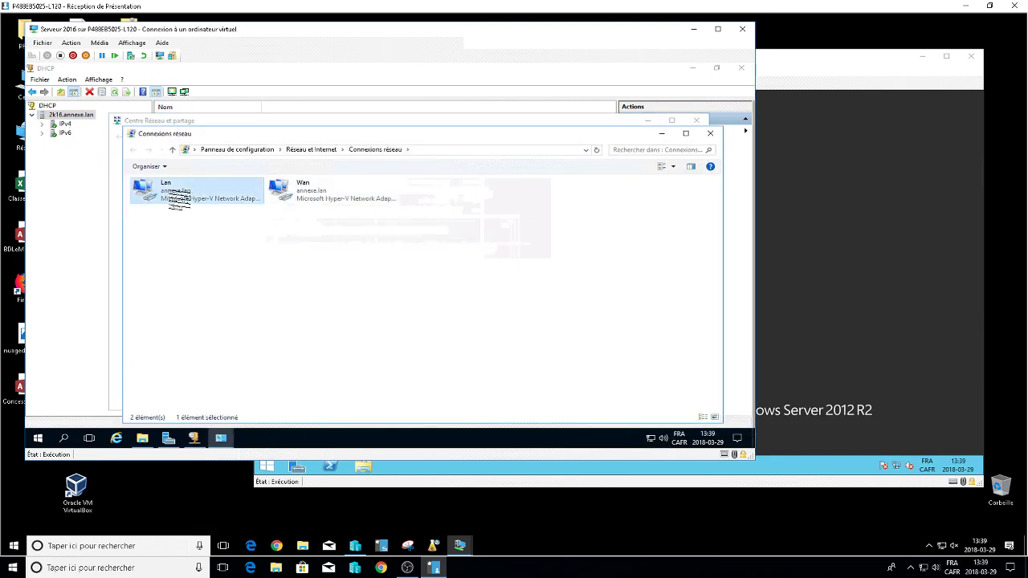
click(224, 291)
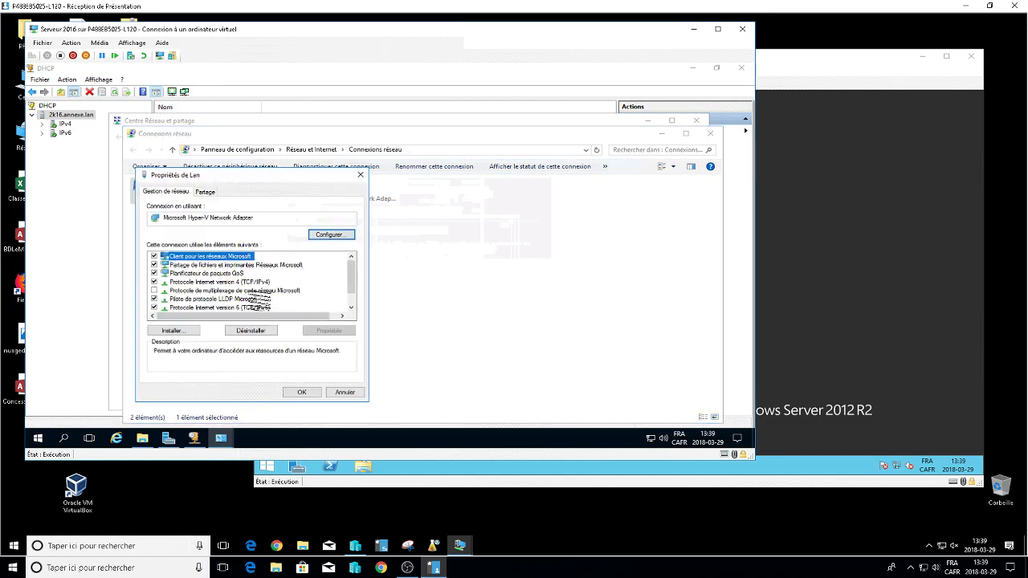
double_click(264, 291)
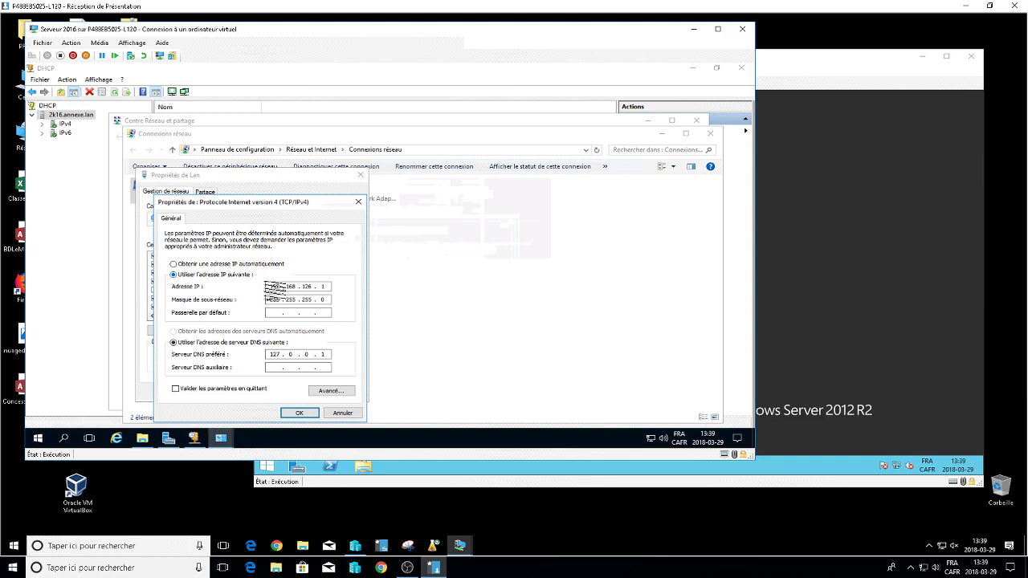
double_click(308, 286)
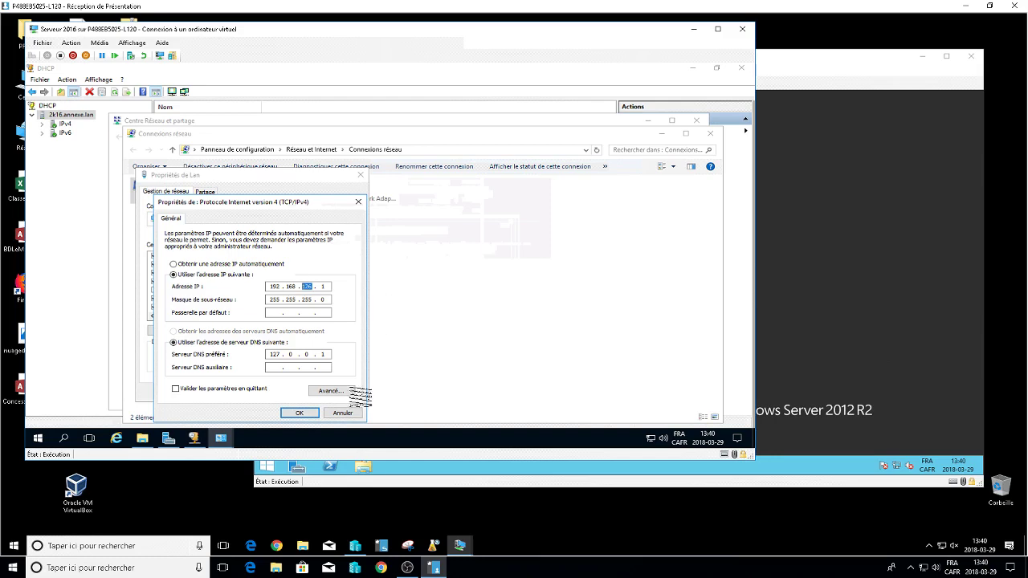
click(343, 412)
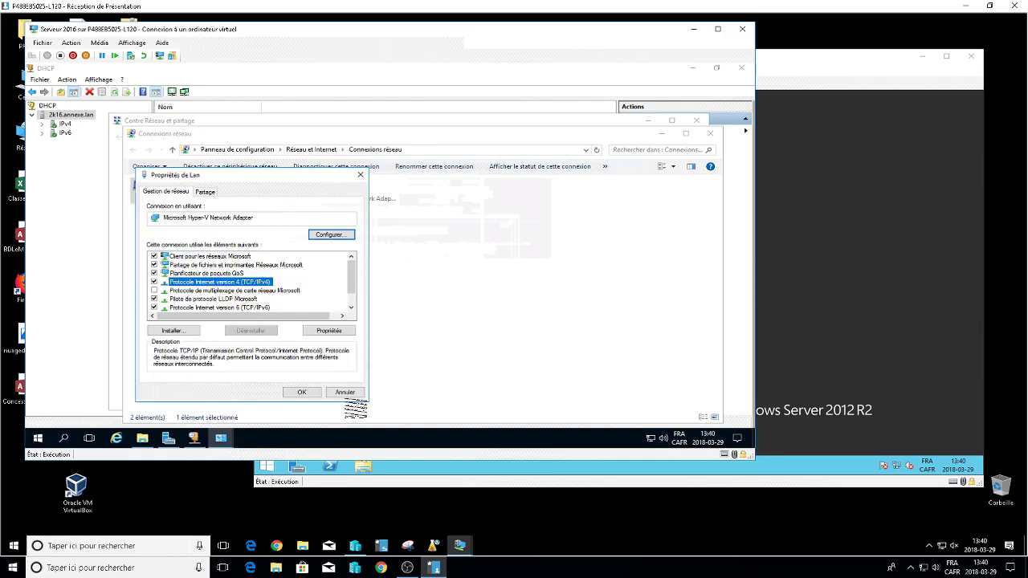
click(344, 389)
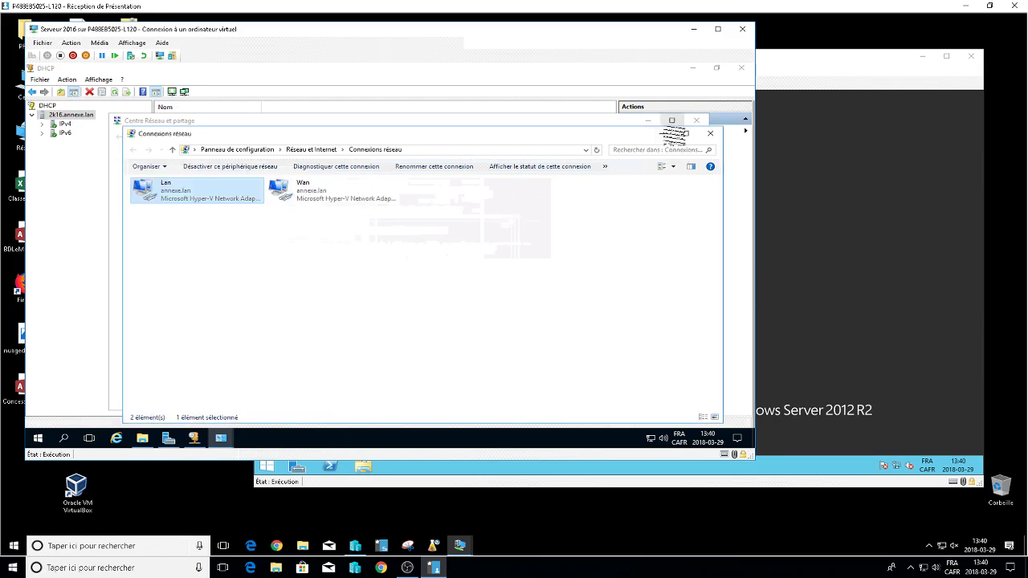
click(660, 133)
click(648, 120)
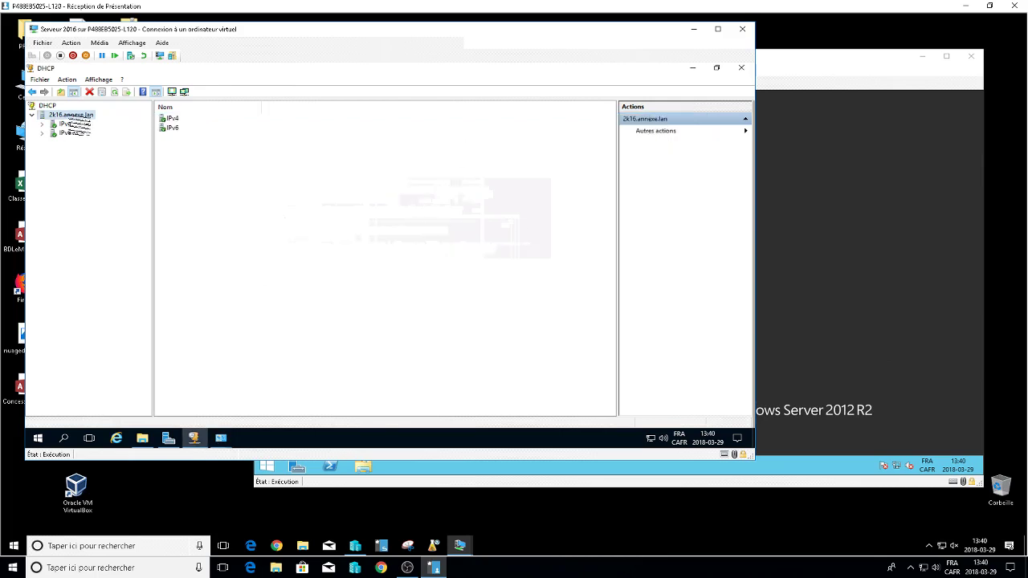
Start a new IPv4 scope named DHCP10 from the IPv4 node.
right_click(71, 116)
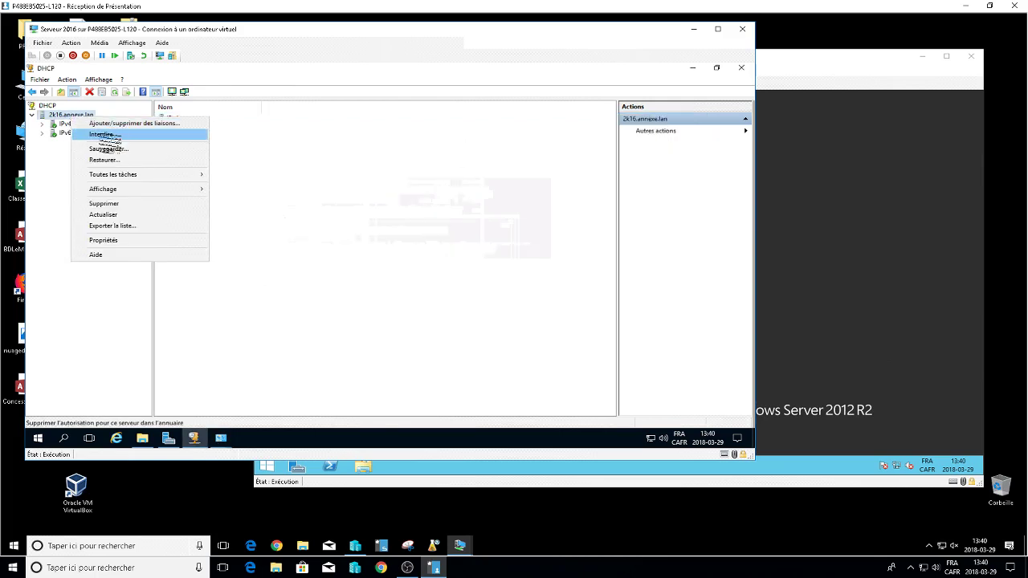
click(74, 133)
click(64, 124)
right_click(68, 123)
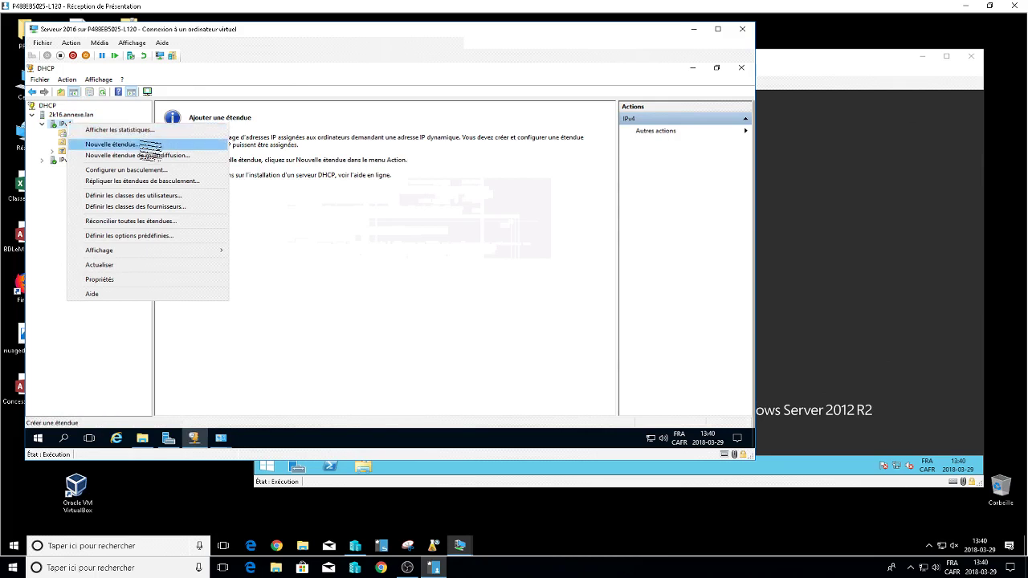
click(144, 144)
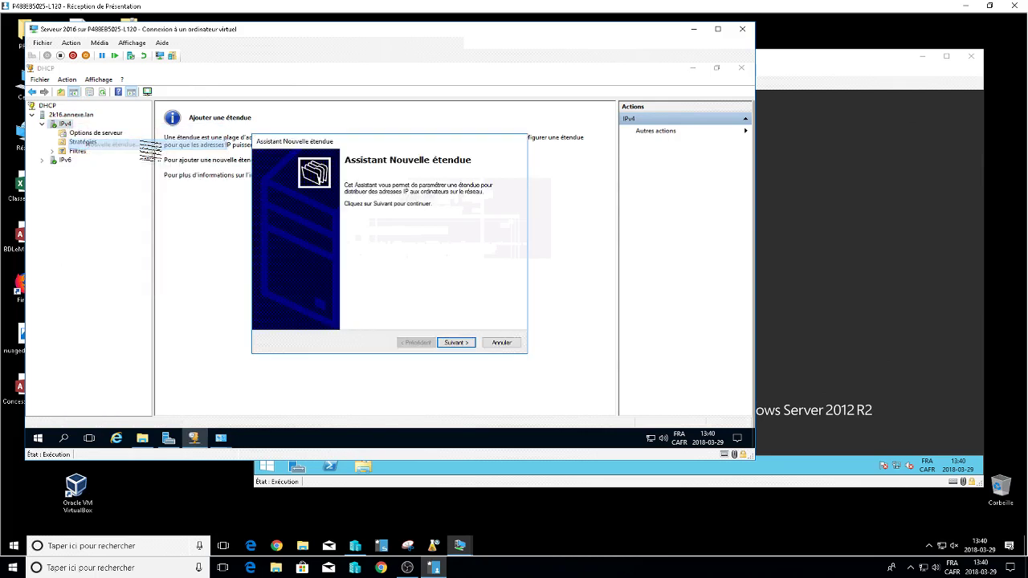
click(455, 343)
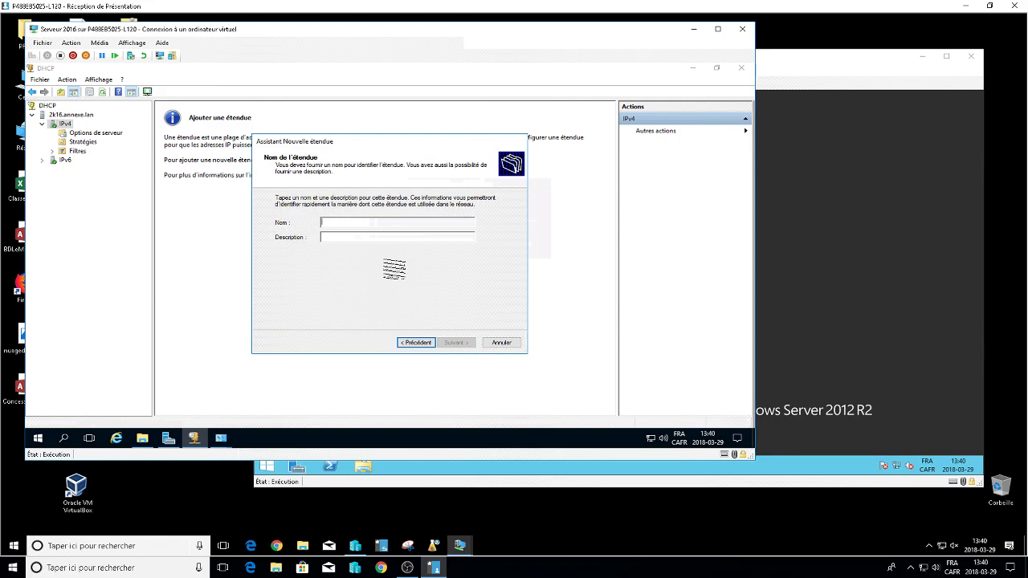
text(DHCP)
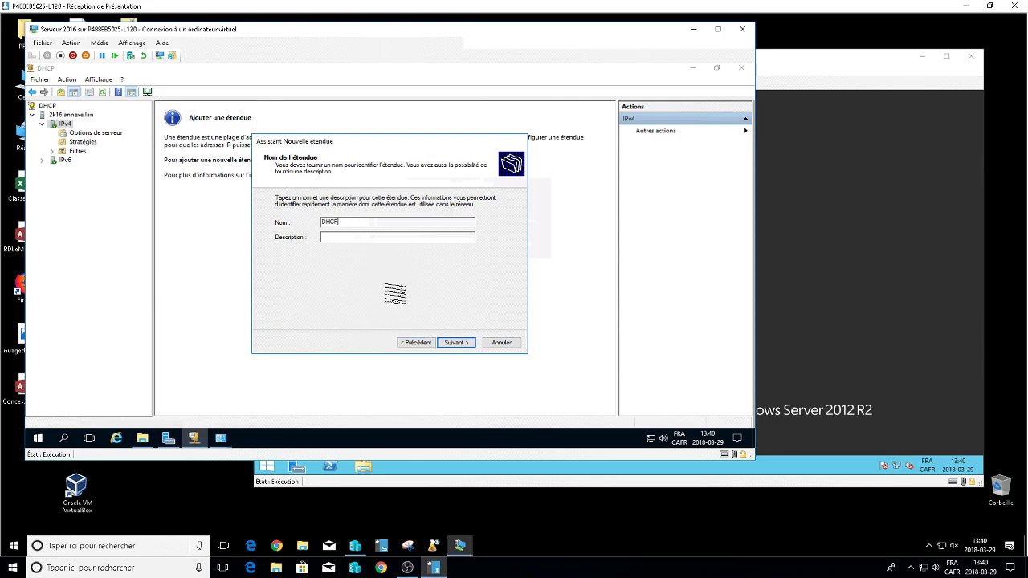
text(1)
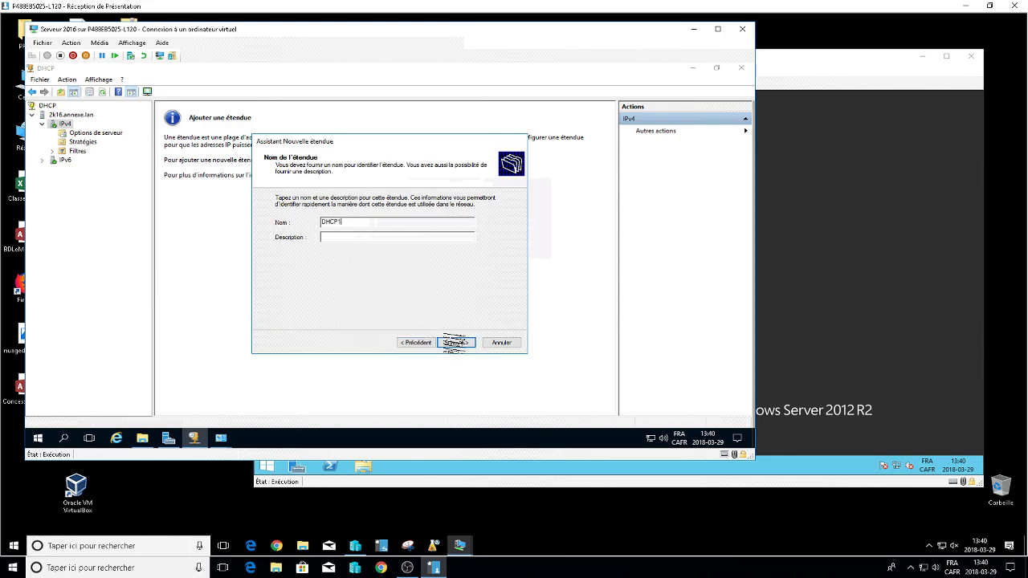
text(0)
click(455, 343)
Set the scope range to 192.168.126.5–192.168.126.15 with mask 255.255.255.0.
text(192 . 168 . )
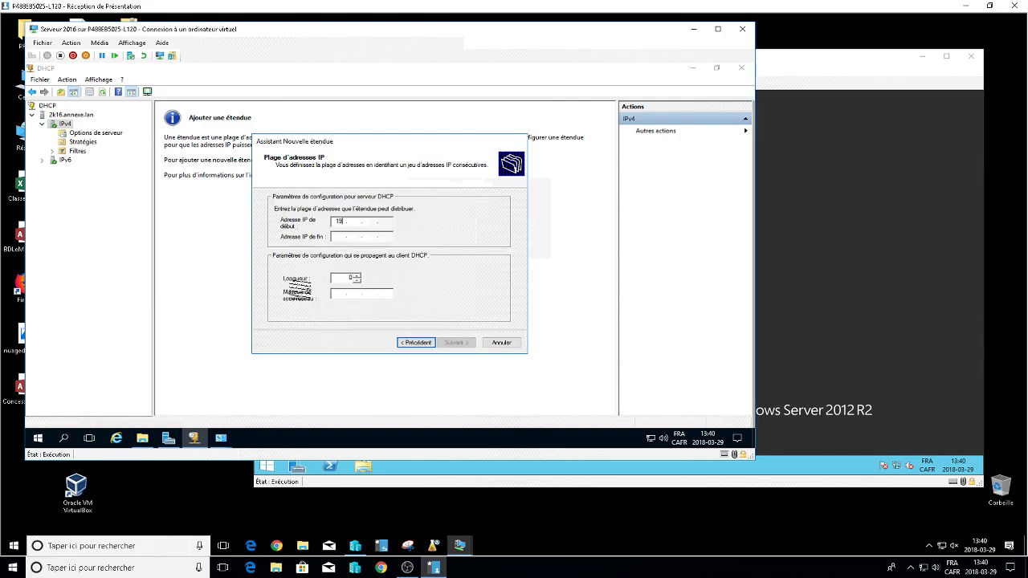
text(126)
click(336, 236)
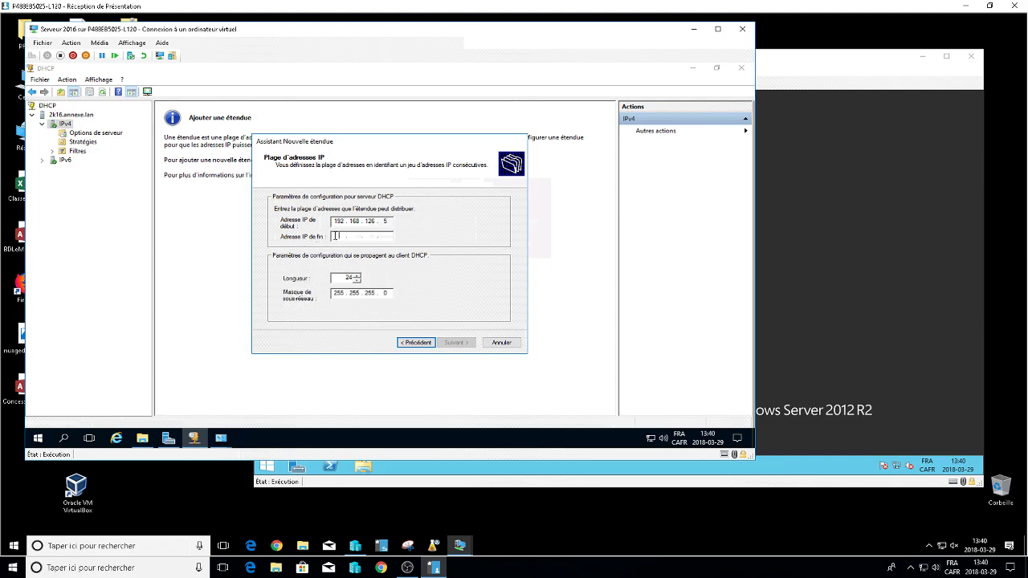
text(192 . 16)
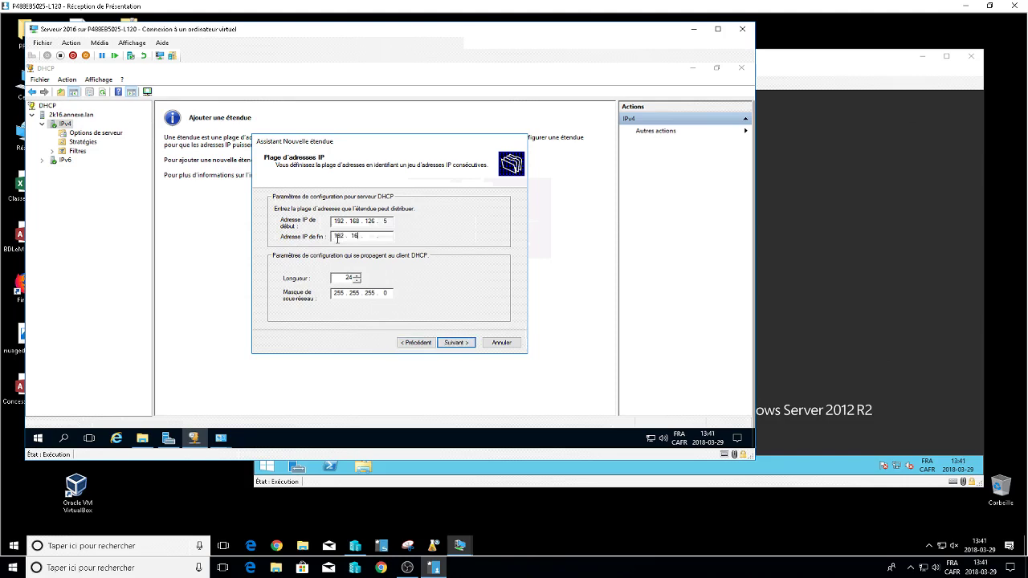
text(8 . 126 . 10)
double_click(385, 221)
double_click(384, 236)
key(BackSpace)
text(15)
click(455, 342)
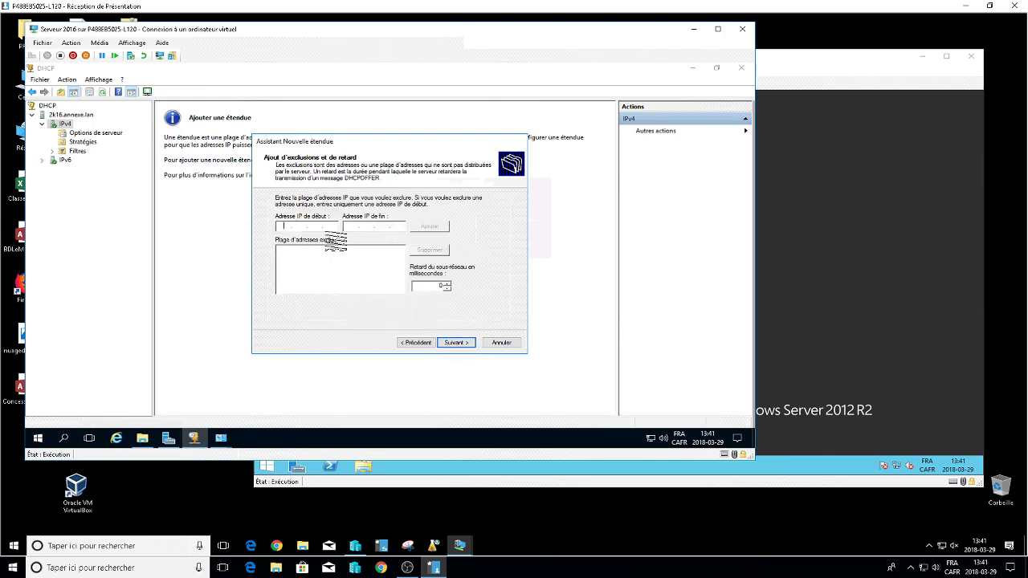
text(192.168.)
key(BackSpace)
key(BackSpace)
key(BackSpace)
key(BackSpace)
key(BackSpace)
key(BackSpace)
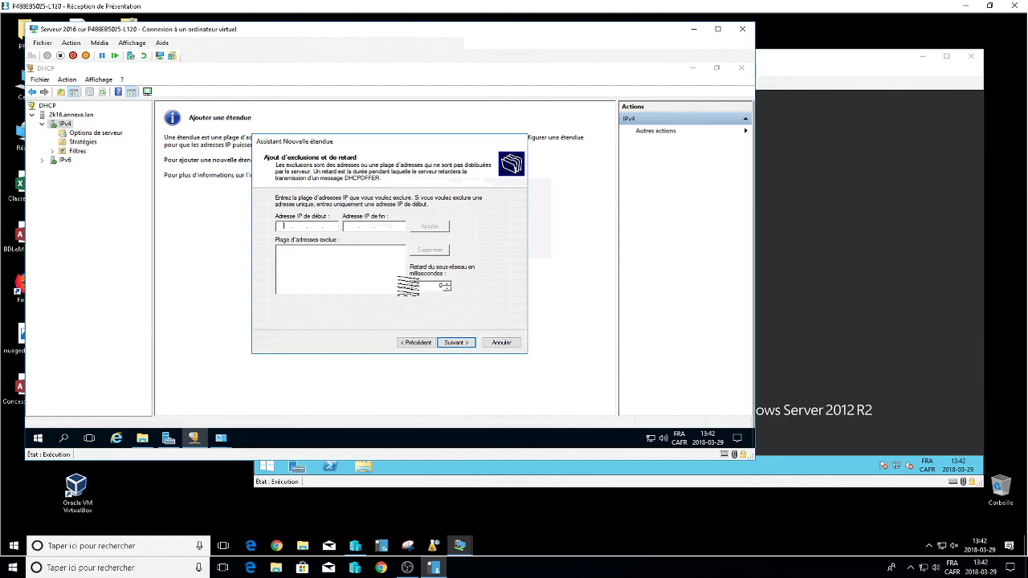
Revise the scope range to 192.168.126.1–192.168.126.10 and enter exclusion start 192.168.126.1.
click(415, 342)
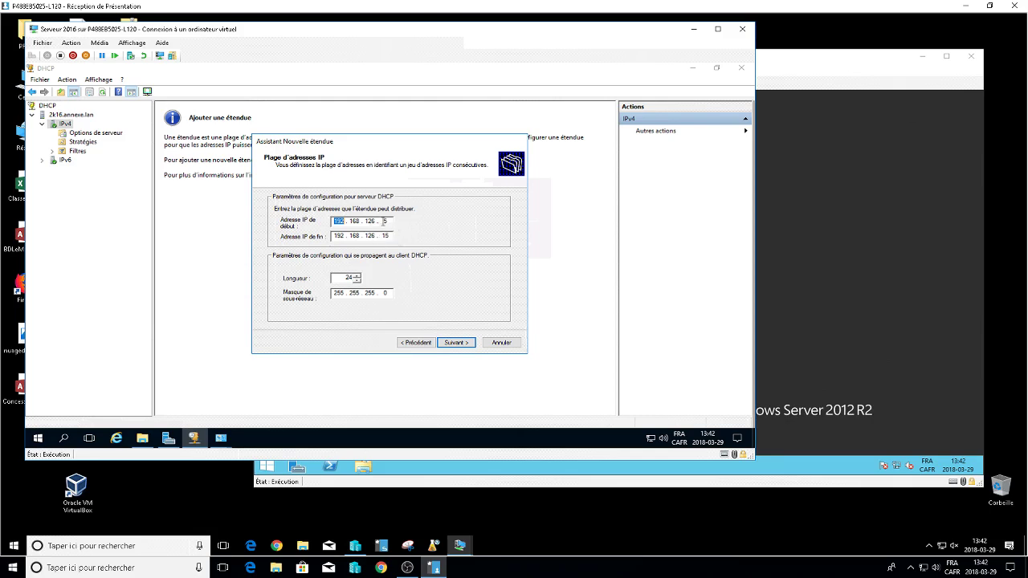
double_click(384, 221)
text(1)
double_click(385, 236)
text(10)
click(455, 342)
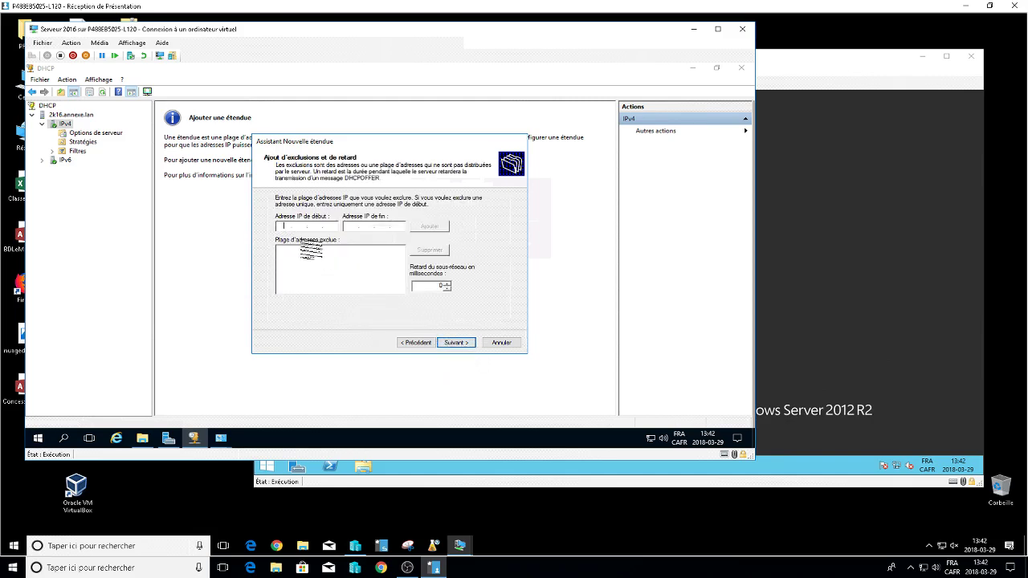
text(192.168.126 . 1)
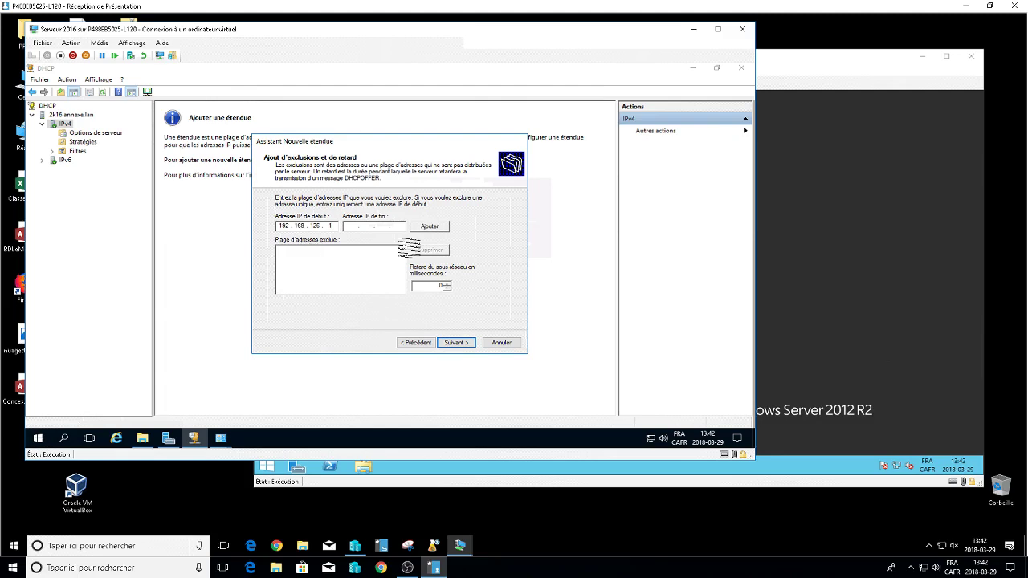
Add the exclusion 192.168.126.1–192.168.126.2 and continue to the lease duration page.
key(Tab)
text(192 . 168 . )
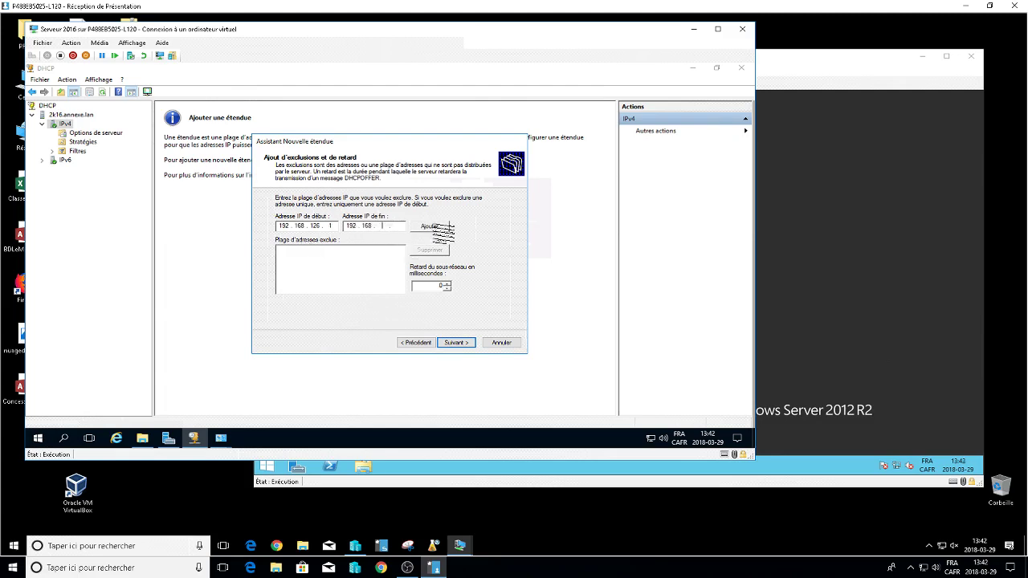
text(126 . 2)
click(430, 226)
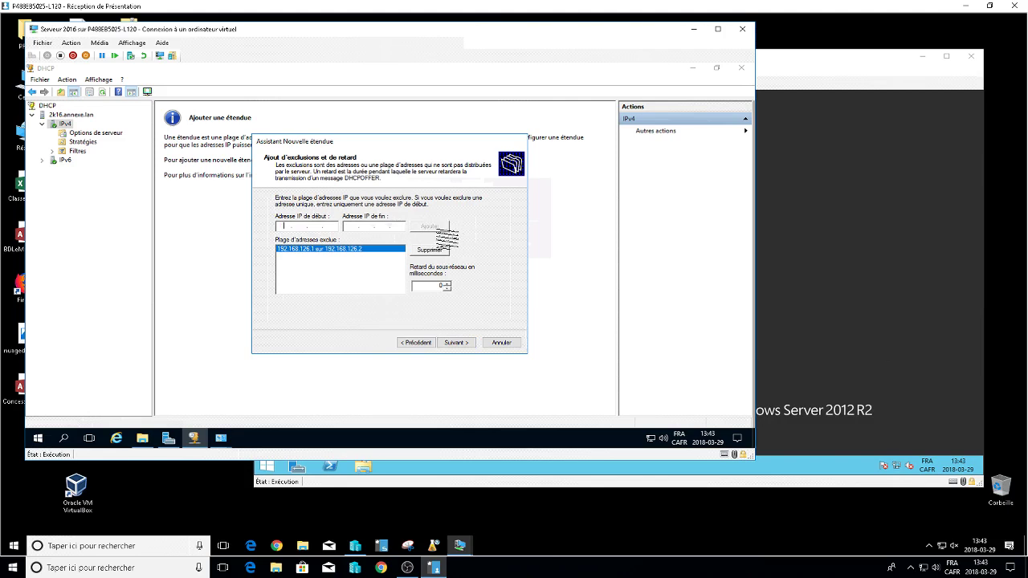
click(455, 342)
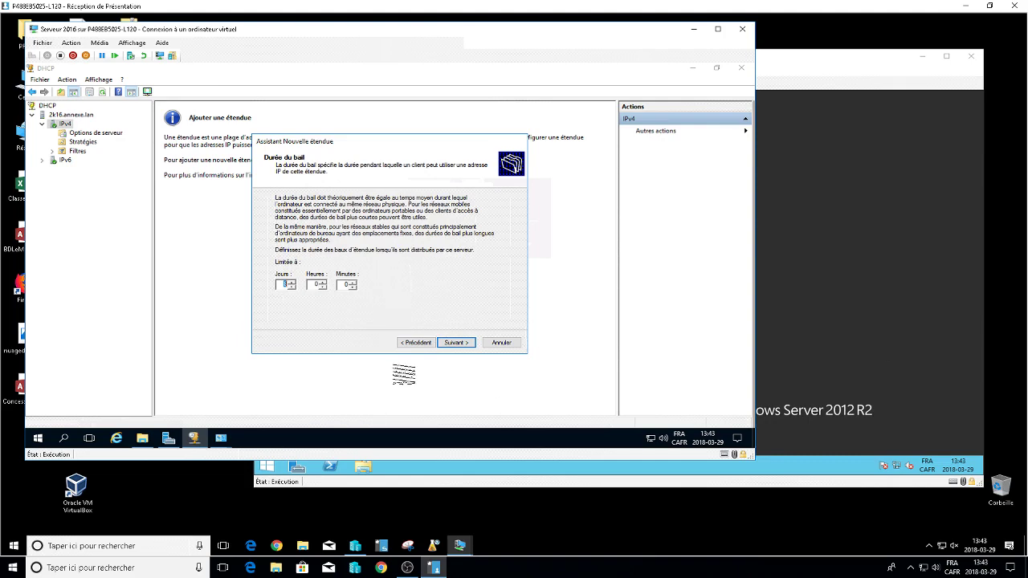
Keep the 8-day lease and add 192.168.126.1 as the default gateway.
click(455, 343)
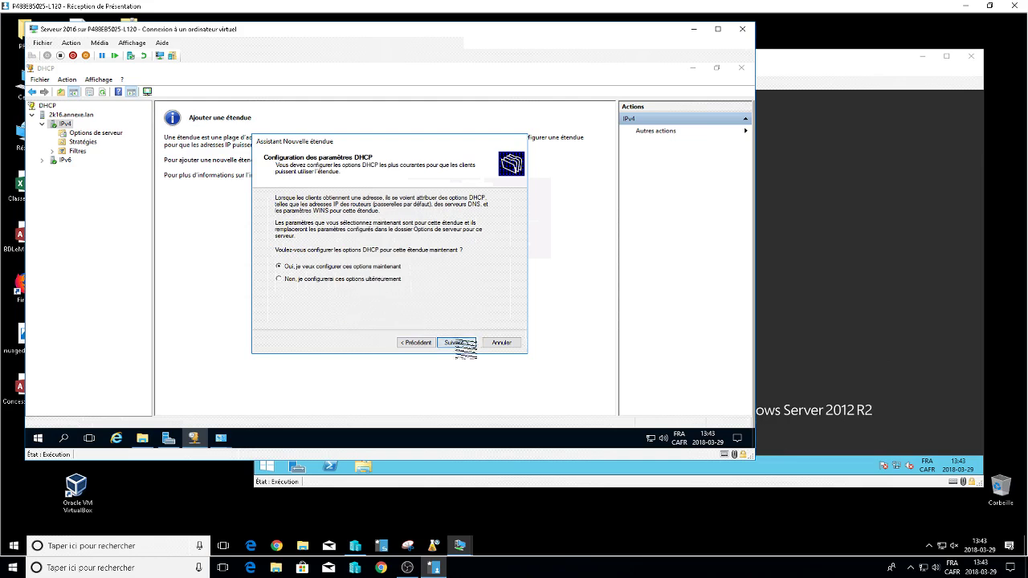
click(455, 343)
text(192 . 168 . )
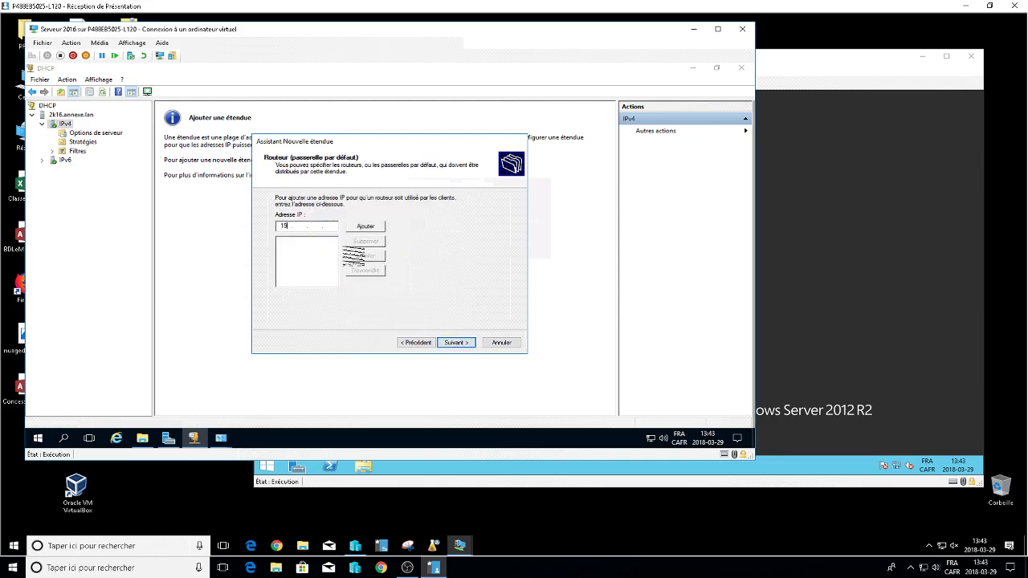
text(126 .)
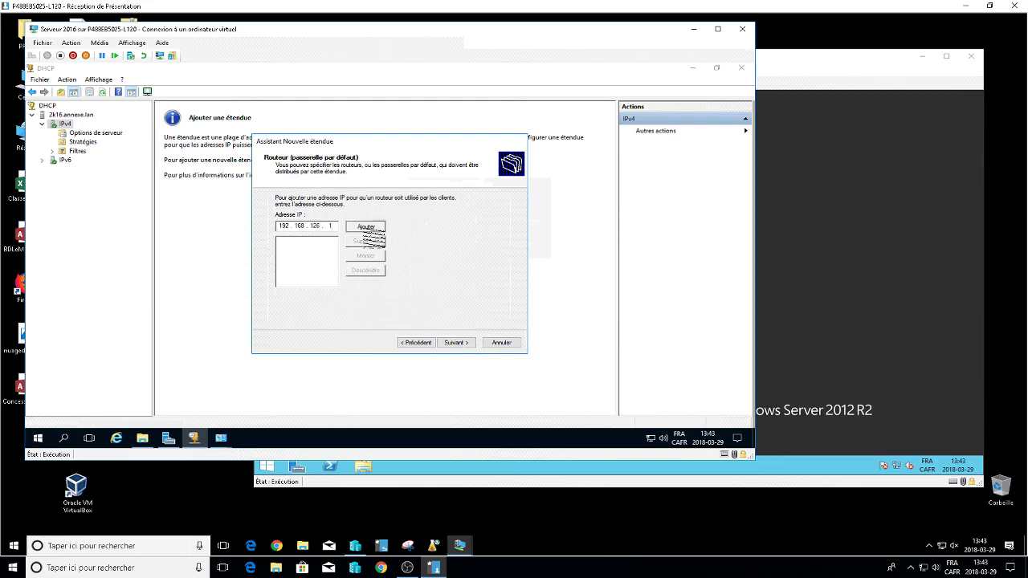
click(365, 226)
click(455, 342)
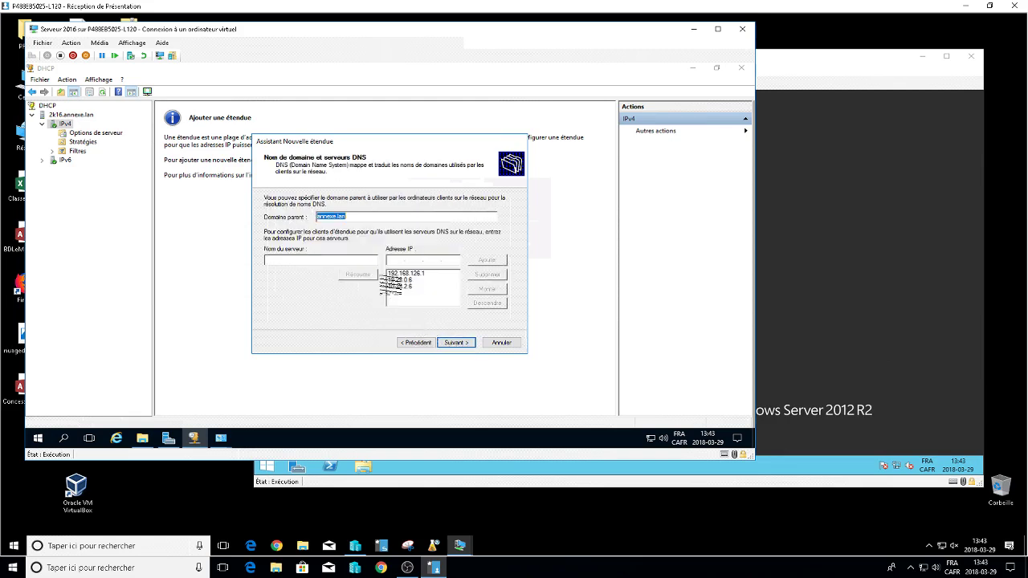
Remove DNS servers 10.28.0.6 and 10.28.2.6, leaving 192.168.126.1.
click(409, 279)
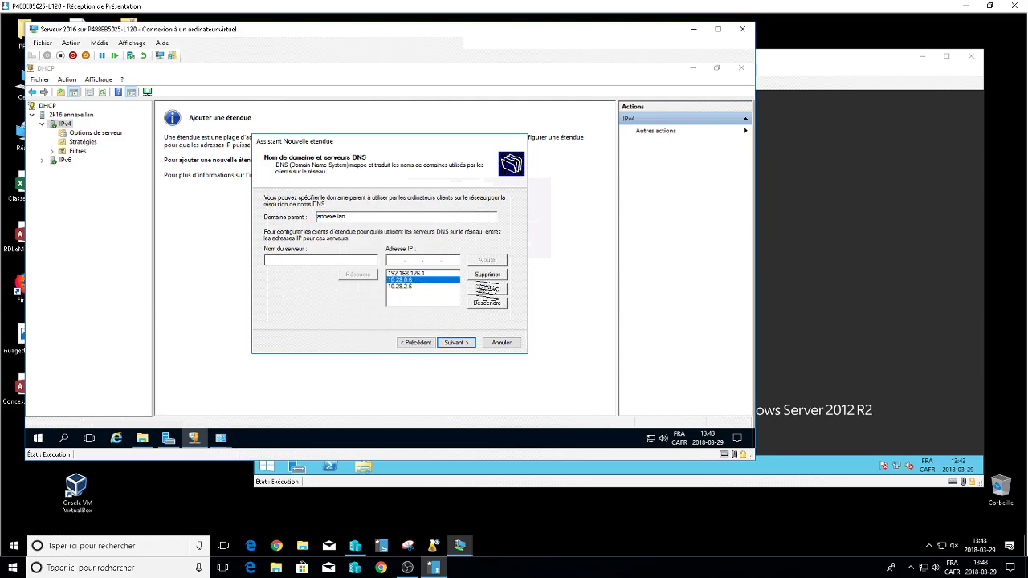
click(487, 275)
click(418, 280)
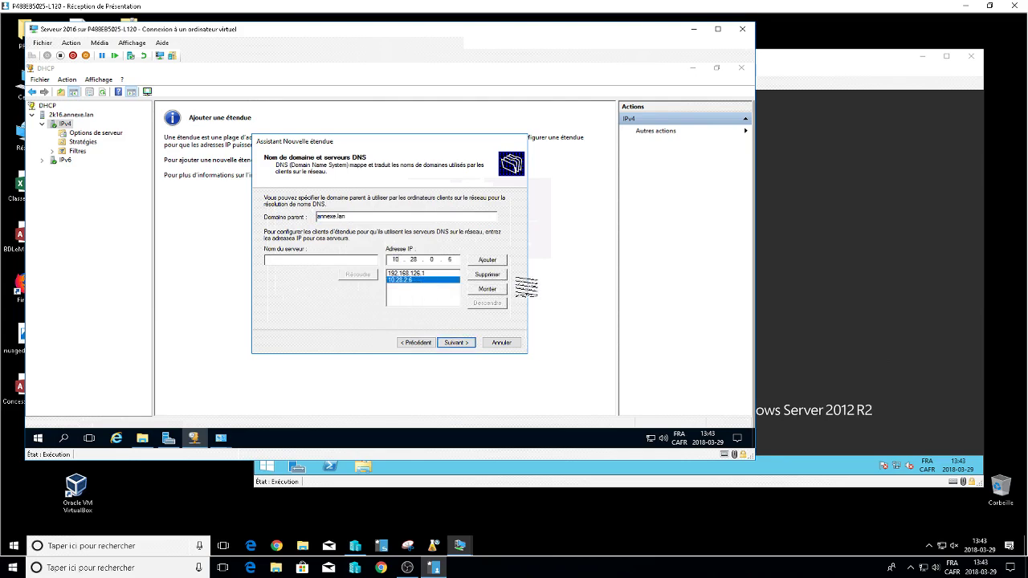
click(488, 275)
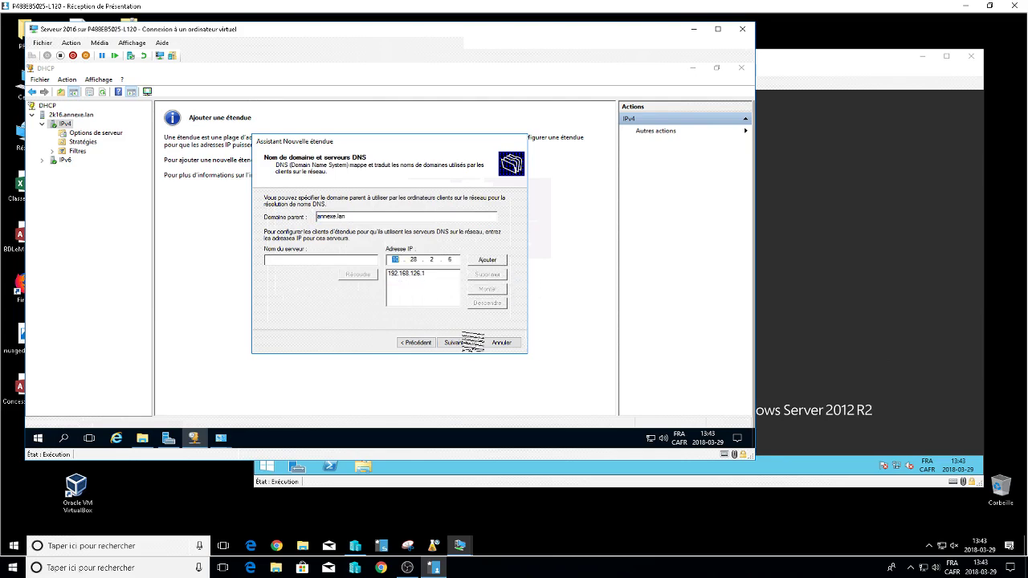
click(458, 343)
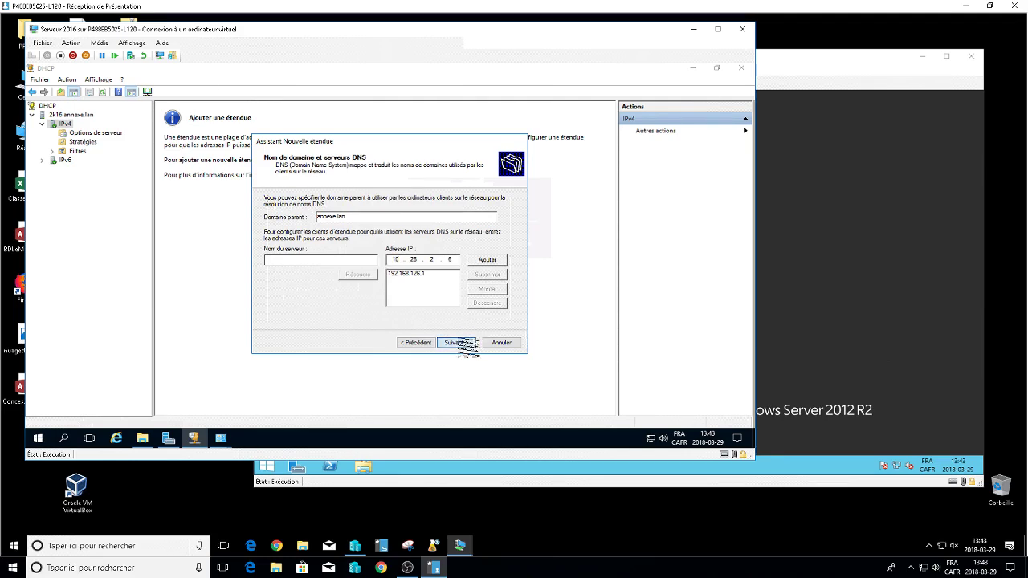
click(427, 239)
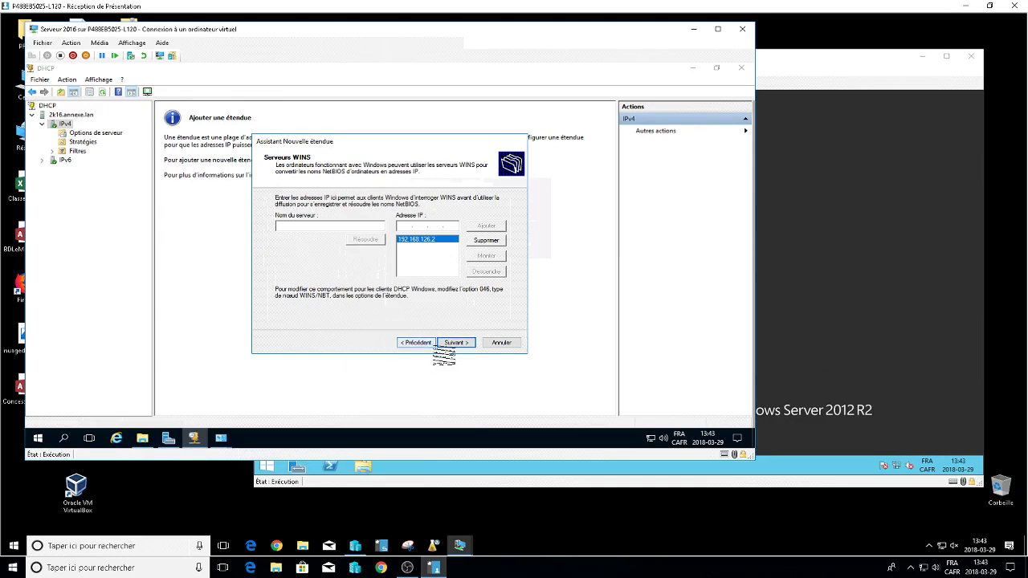
Keep WINS server 192.168.126.2, activate the scope now and finish the wizard.
click(454, 343)
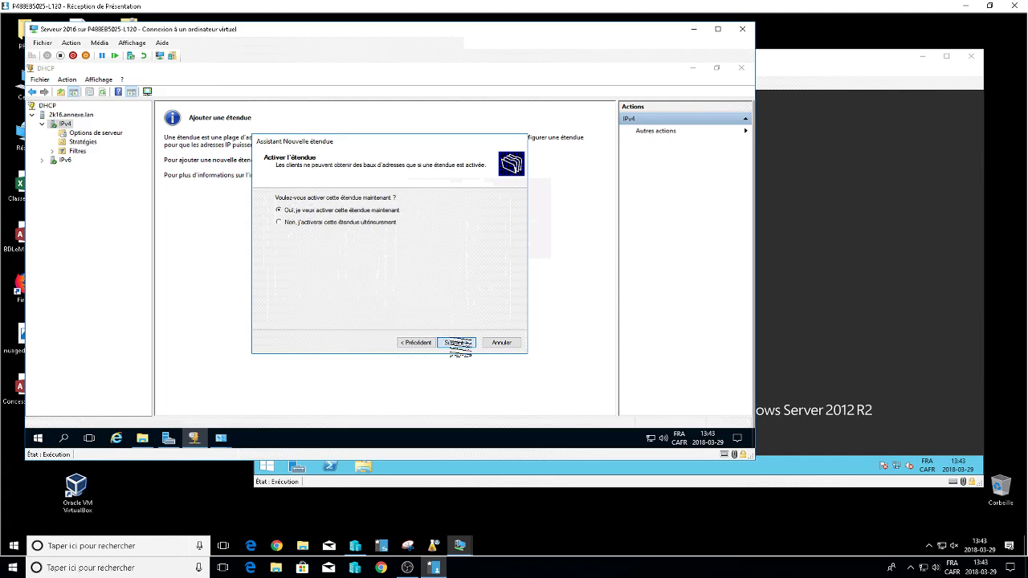
click(456, 343)
click(456, 343)
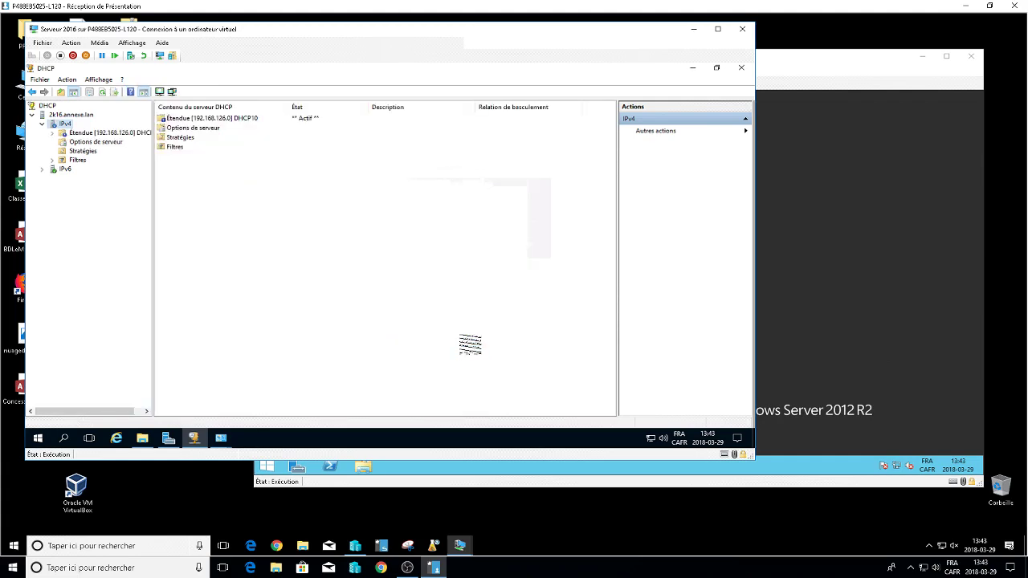
Browse DHCP10's address pool and scope options, then bring up the Réservations actions.
double_click(201, 118)
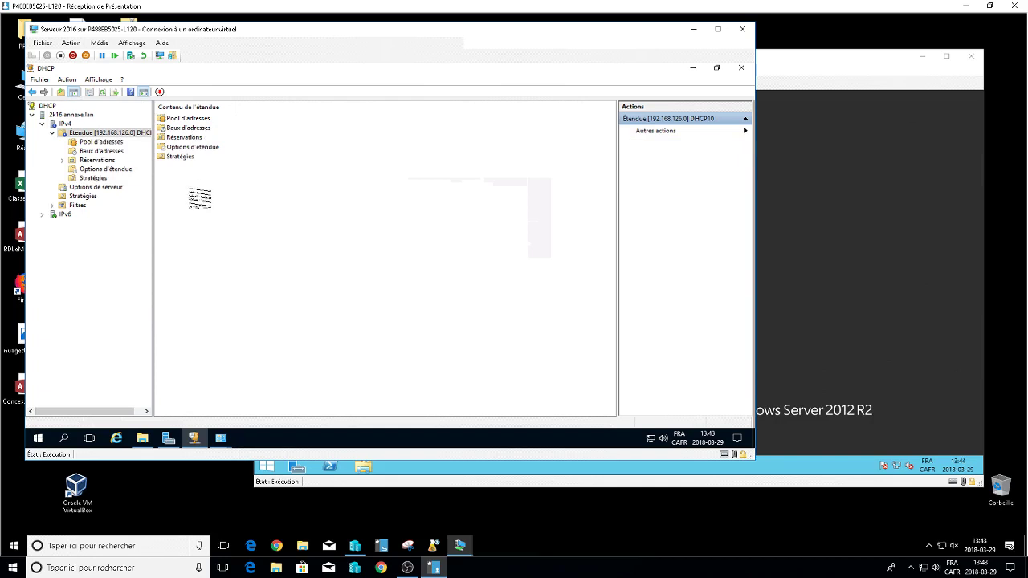
click(189, 139)
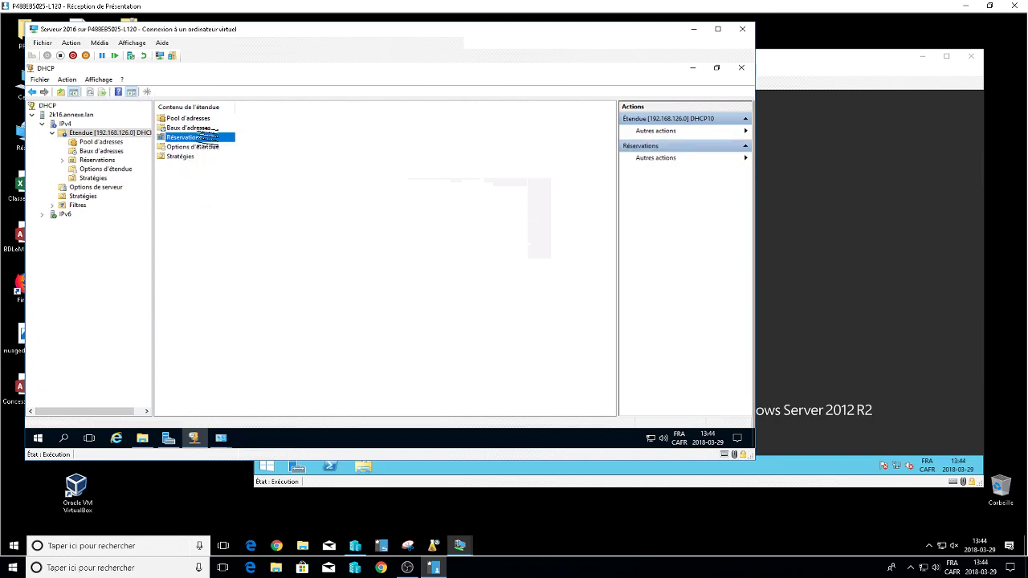
double_click(194, 118)
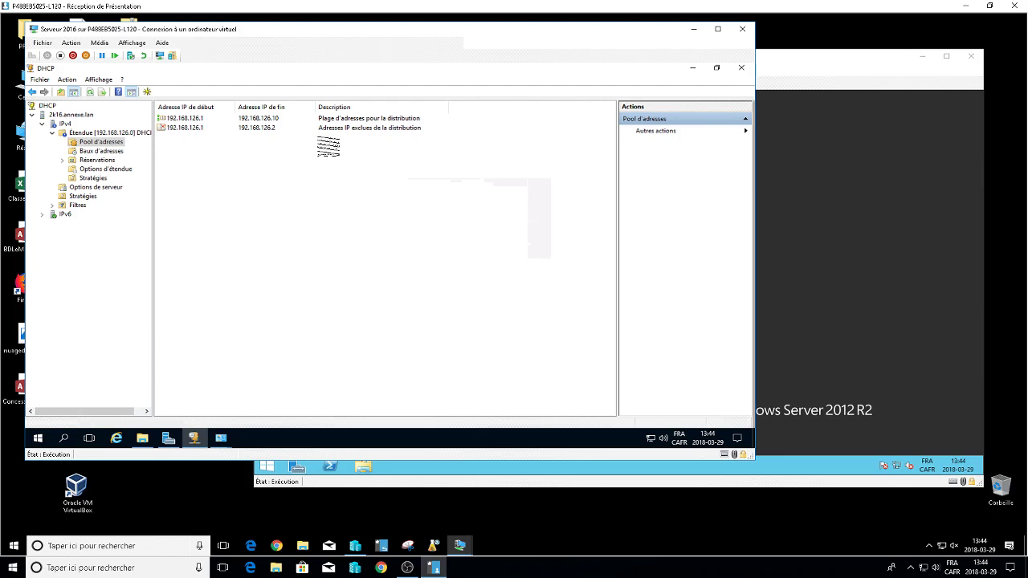
click(120, 170)
right_click(120, 170)
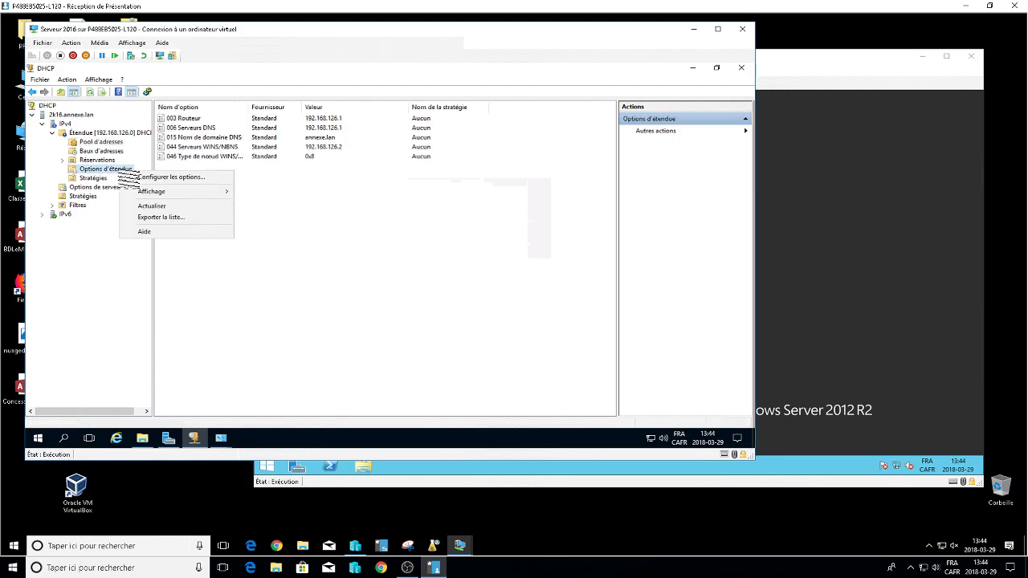
click(109, 165)
click(100, 160)
right_click(117, 161)
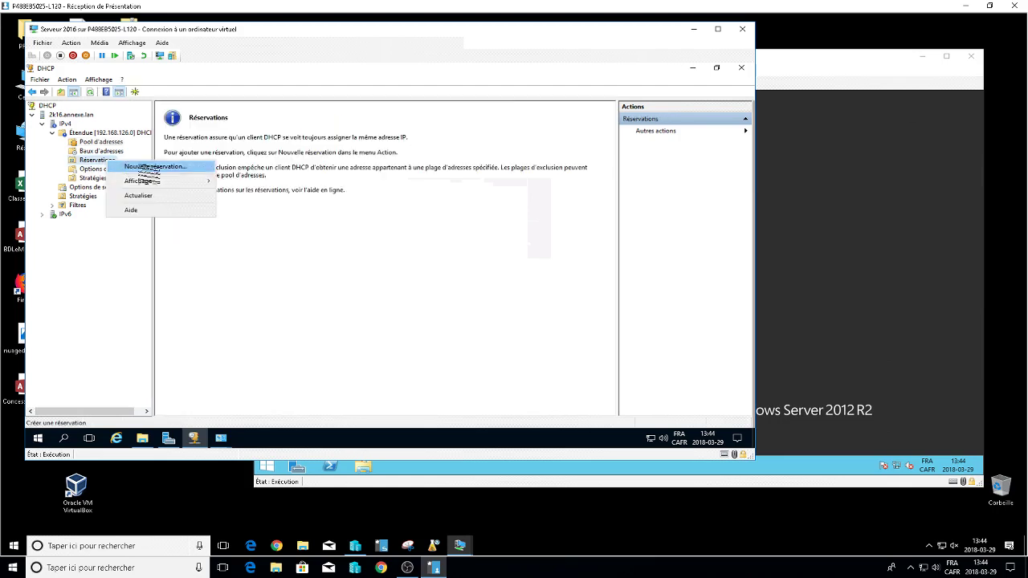
Begin a new reservation named windows-7 for IP address 192.168.126.5.
click(153, 166)
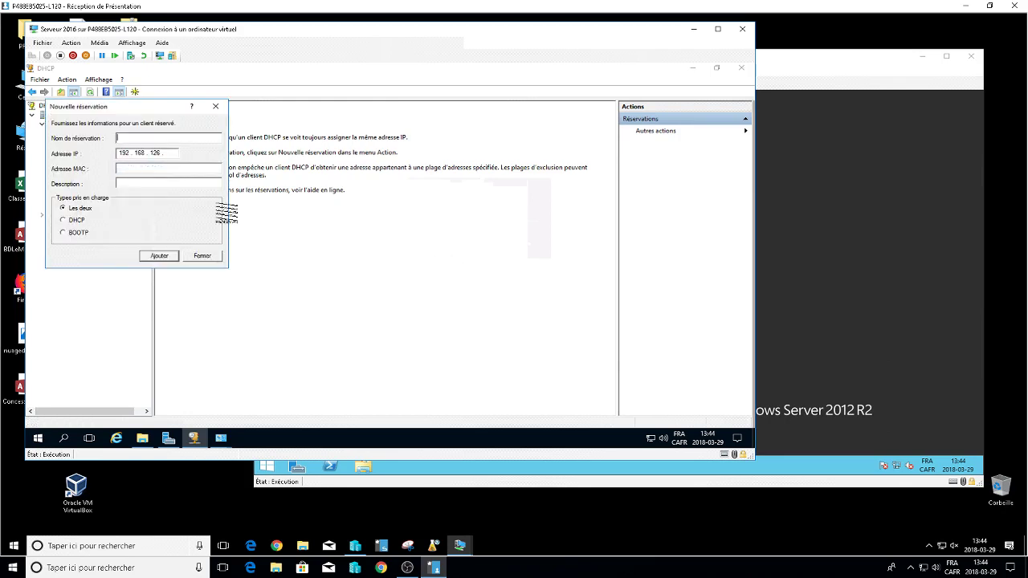
click(168, 153)
text(5)
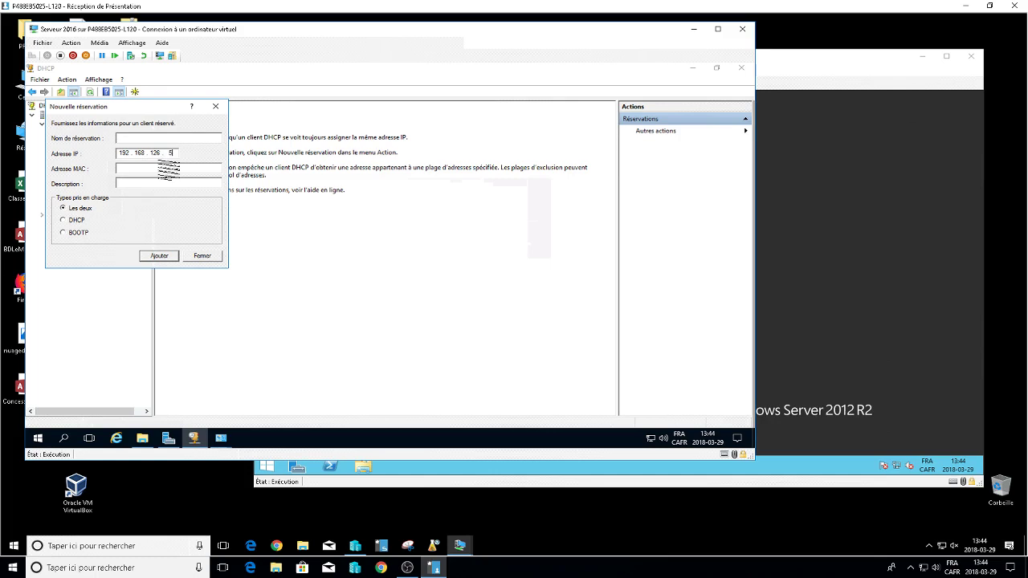
click(139, 142)
text(windows-7)
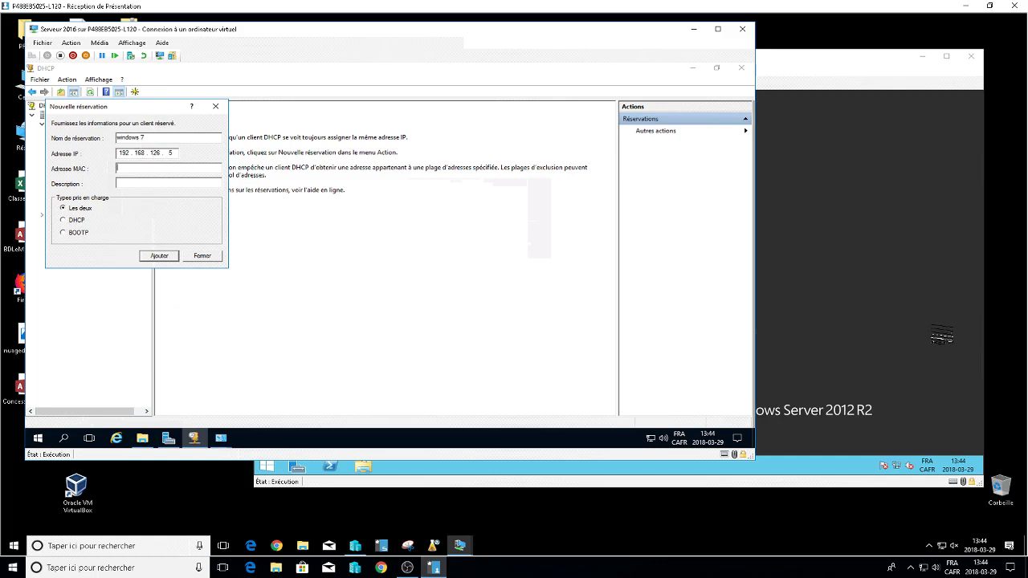
Show Win7 Exam's network adapter advanced features (MAC 00-15-5D-01-02-08) beside the reservation dialog.
click(358, 548)
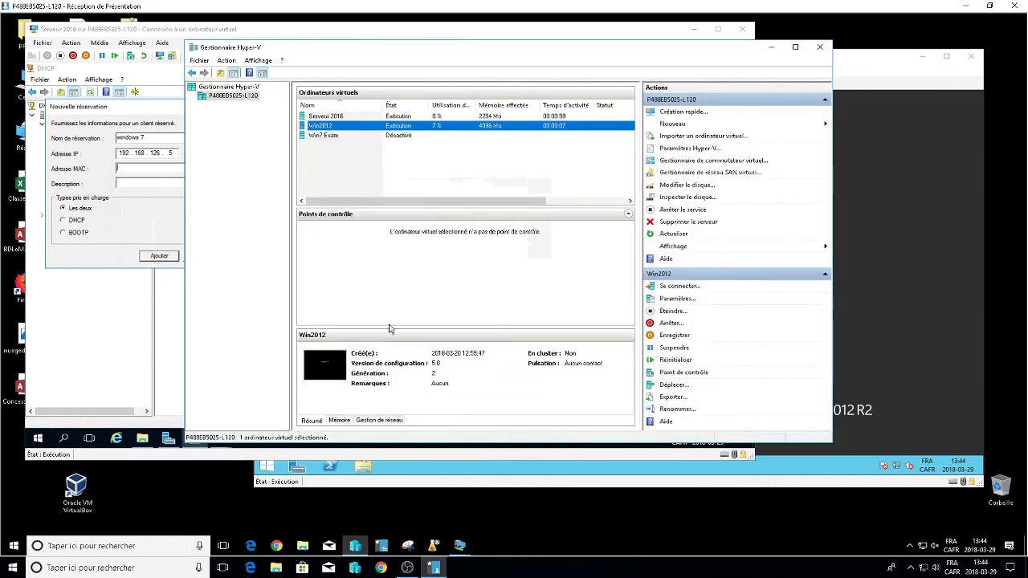
click(324, 136)
right_click(326, 136)
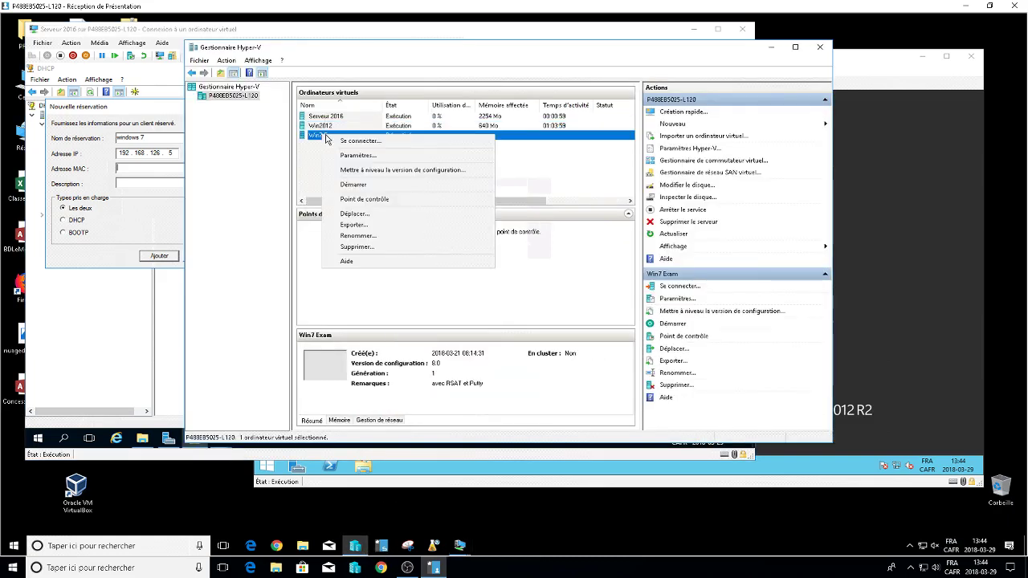
click(354, 156)
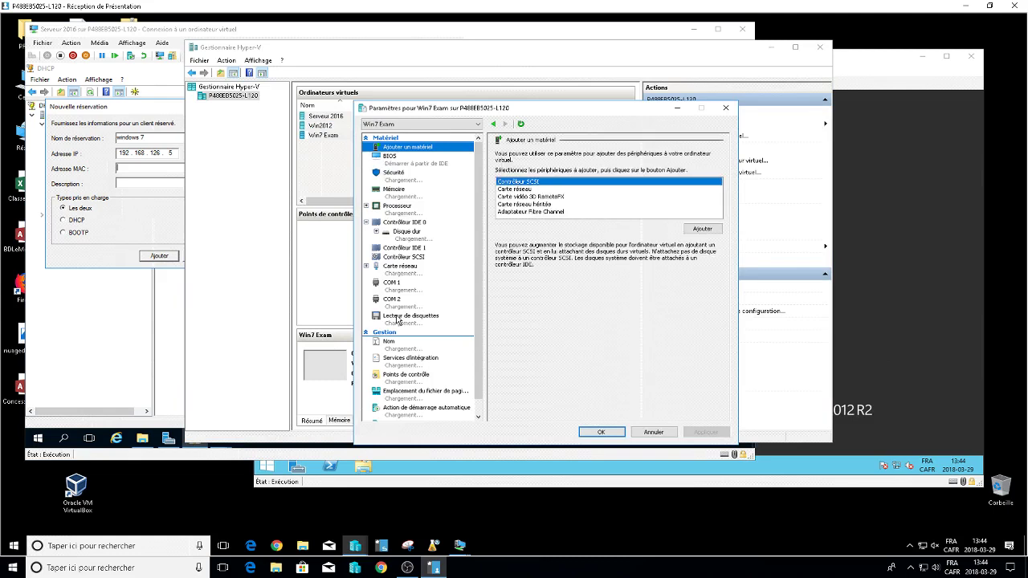
click(369, 270)
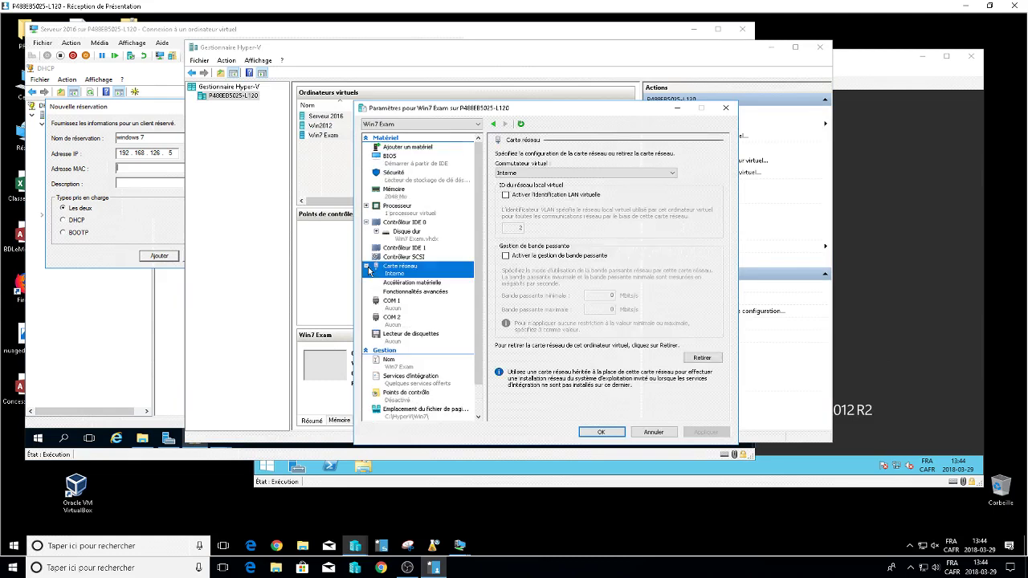
click(411, 292)
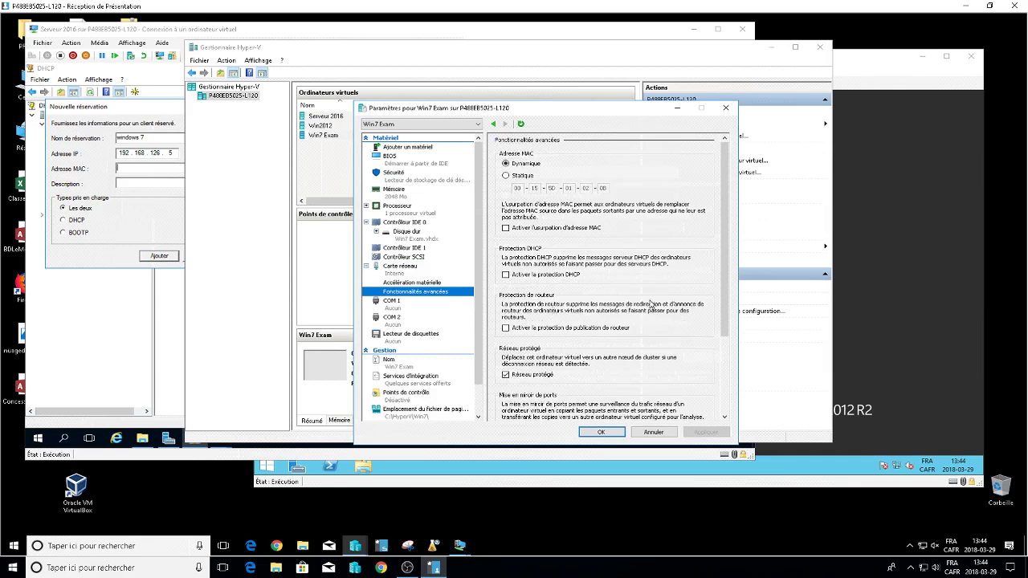
drag(450, 113, 225, 144)
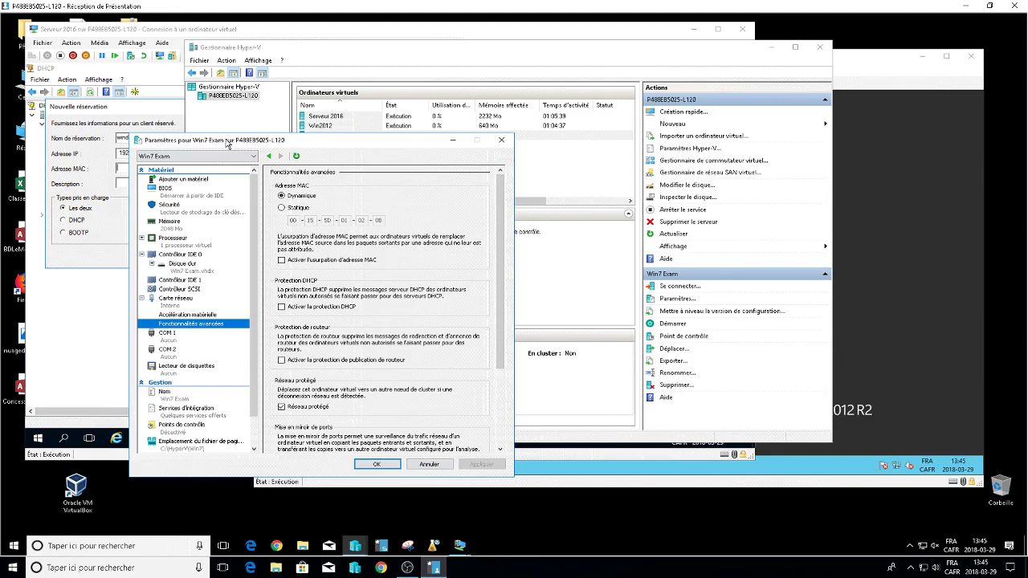
drag(321, 143, 220, 162)
drag(161, 32, 377, 36)
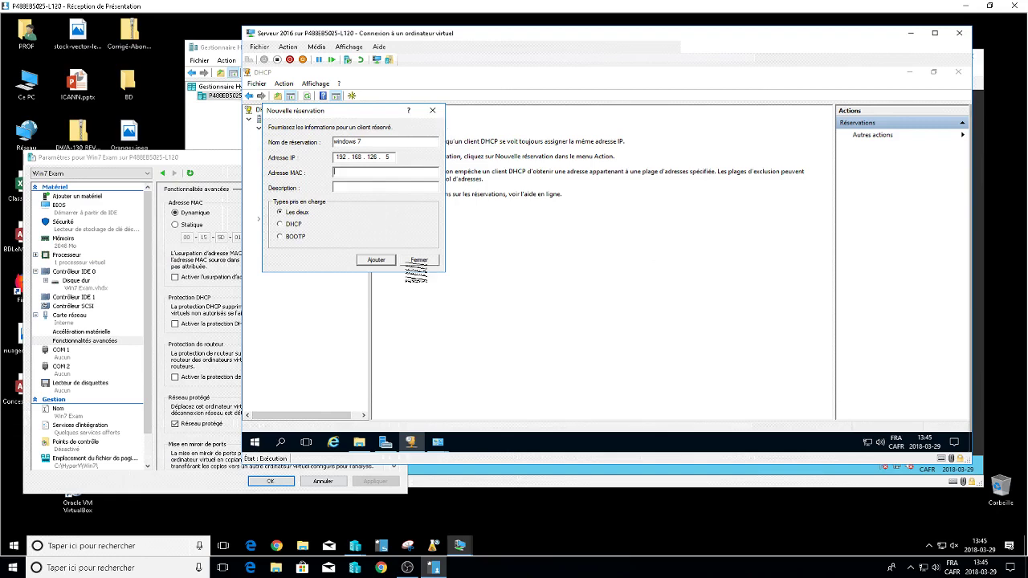
Enter MAC 00155d01020 and a description, and add the 192.168.126.5 windows-7 reservation.
drag(381, 36, 452, 36)
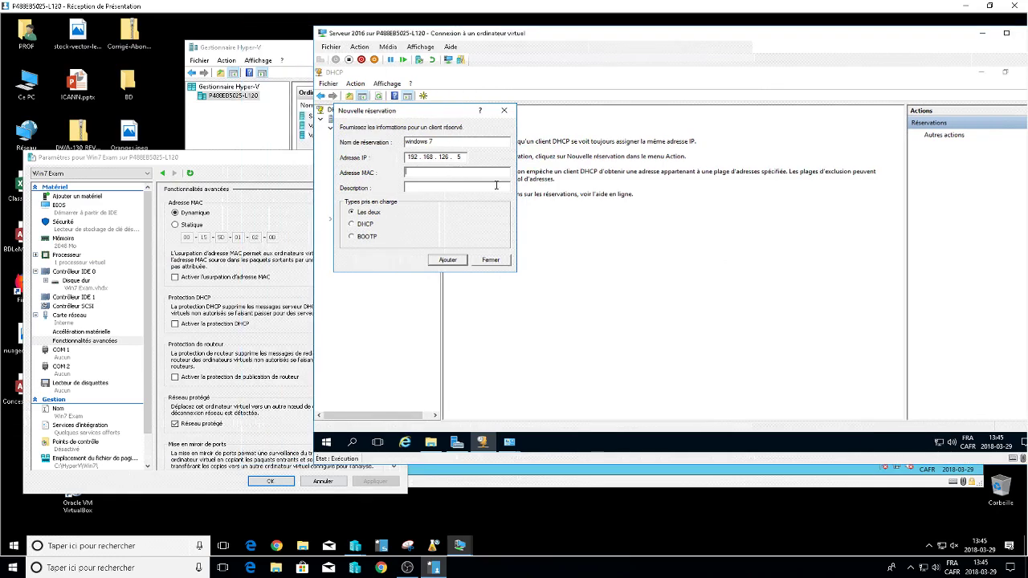
text(00155d01020b)
click(418, 186)
text(jhgjhgkhgk)
click(448, 259)
Close the Win7 Exam settings window and the new reservation dialog.
click(245, 175)
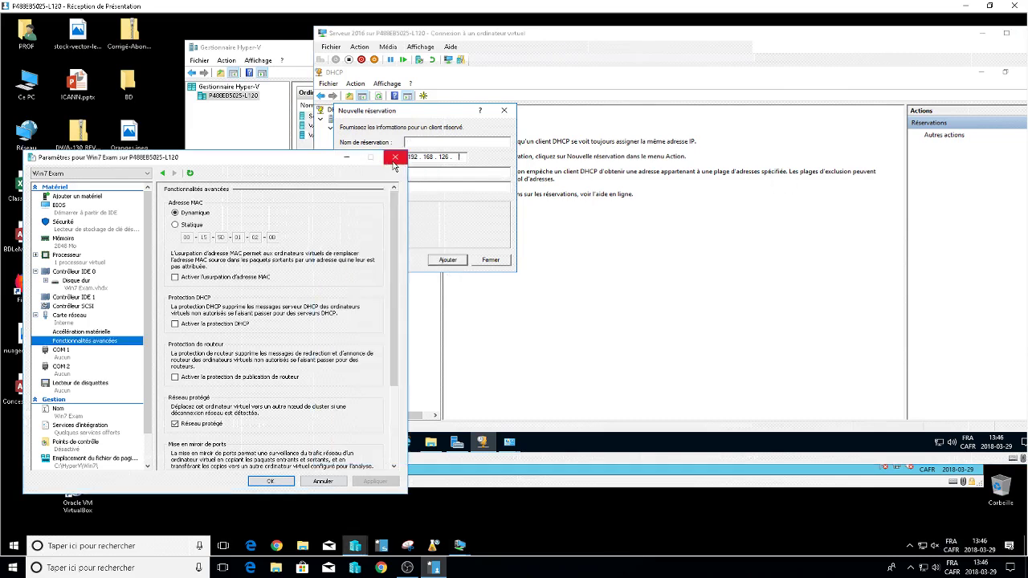
click(401, 157)
click(496, 260)
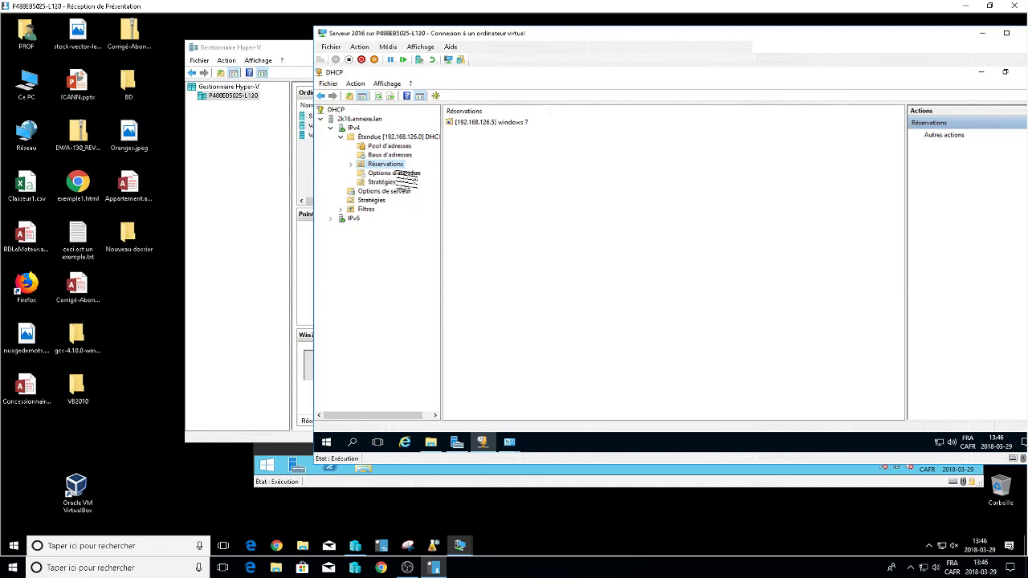
Enable scope option 004 Serveur de temps in the scope options configuration.
click(398, 173)
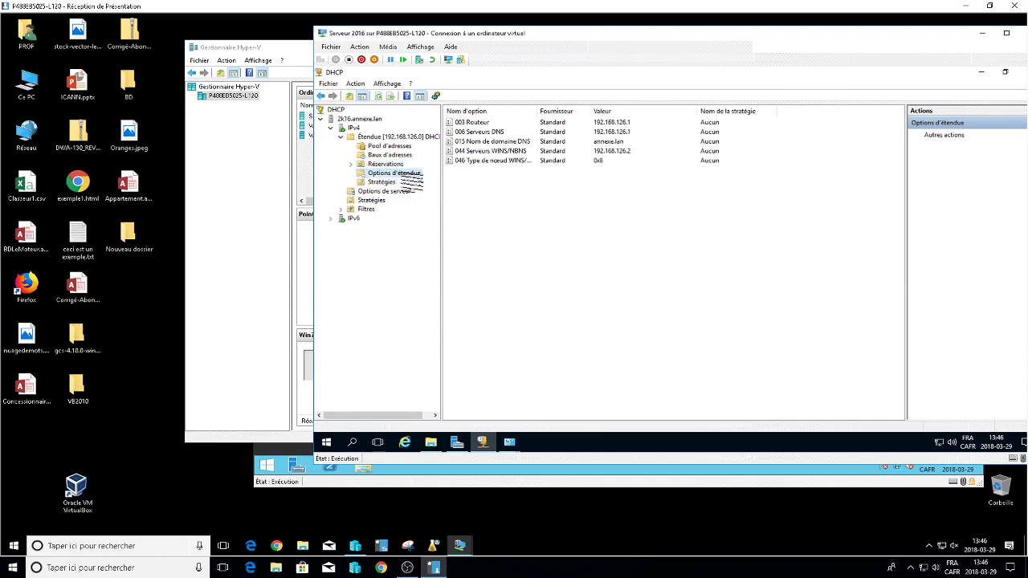
right_click(402, 174)
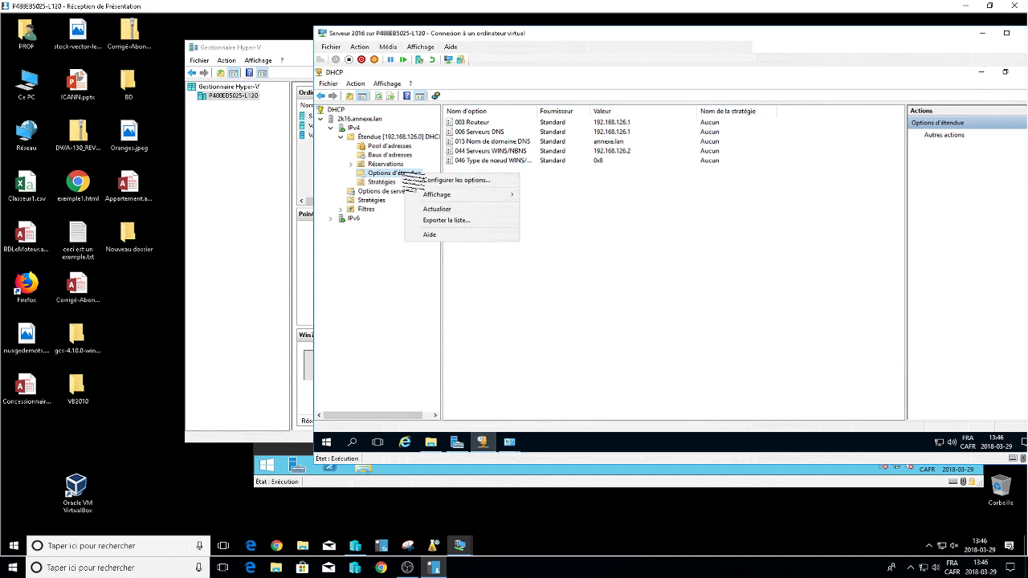
click(456, 179)
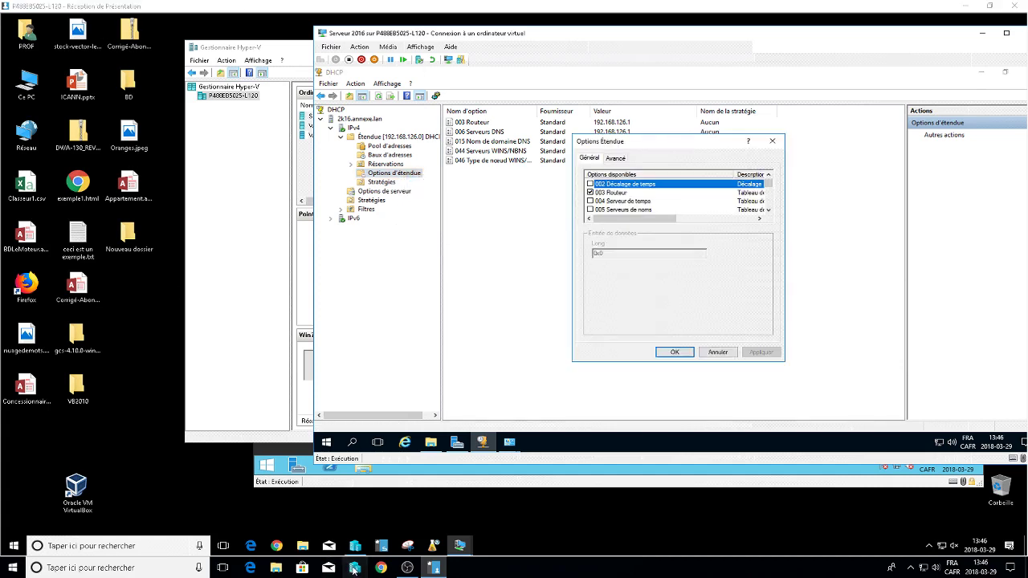
key(Down)
key(Down)
key(space)
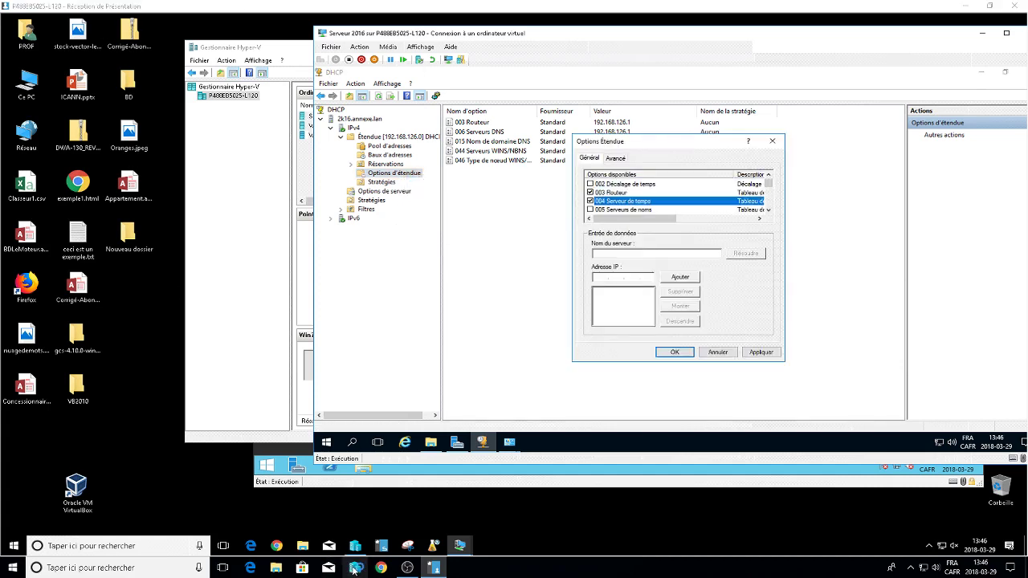
Begin the time server address with 192, then switch to Hyper-V Manager.
key(Tab)
key(Tab)
text(192)
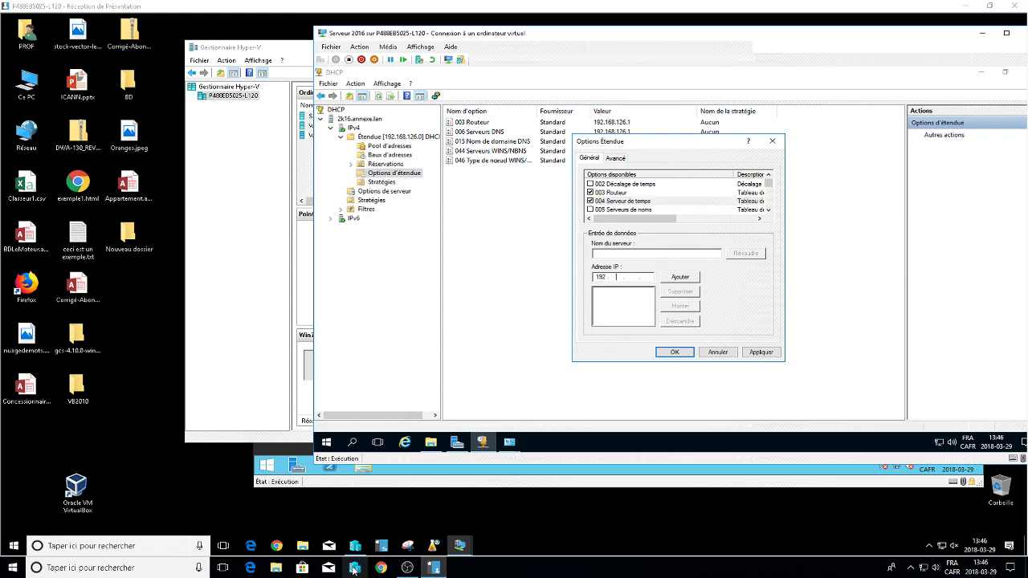
click(355, 568)
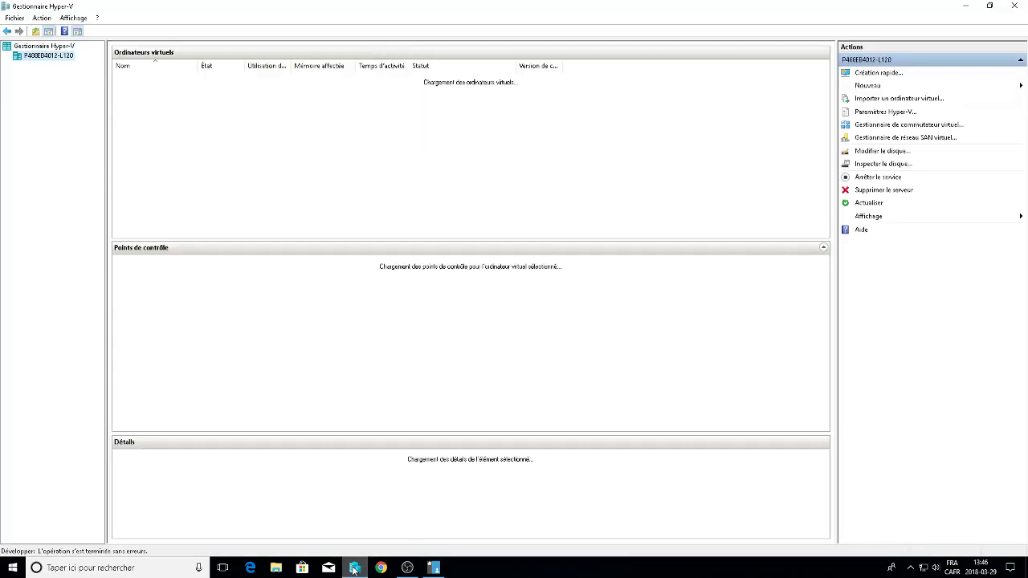
Connect to and start the Serveur 2016 VM, then sign in with the account password.
right_click(149, 78)
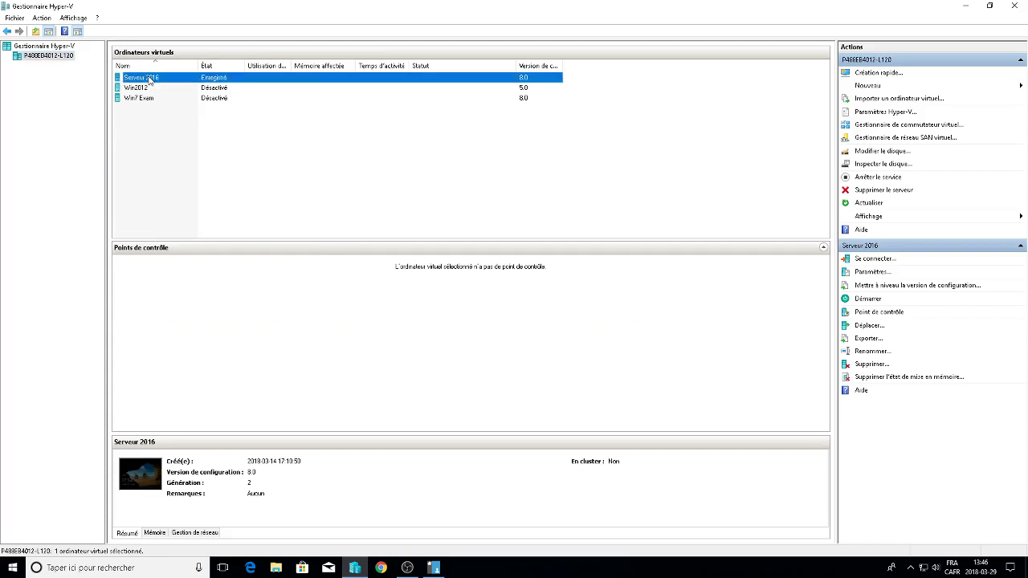
click(176, 85)
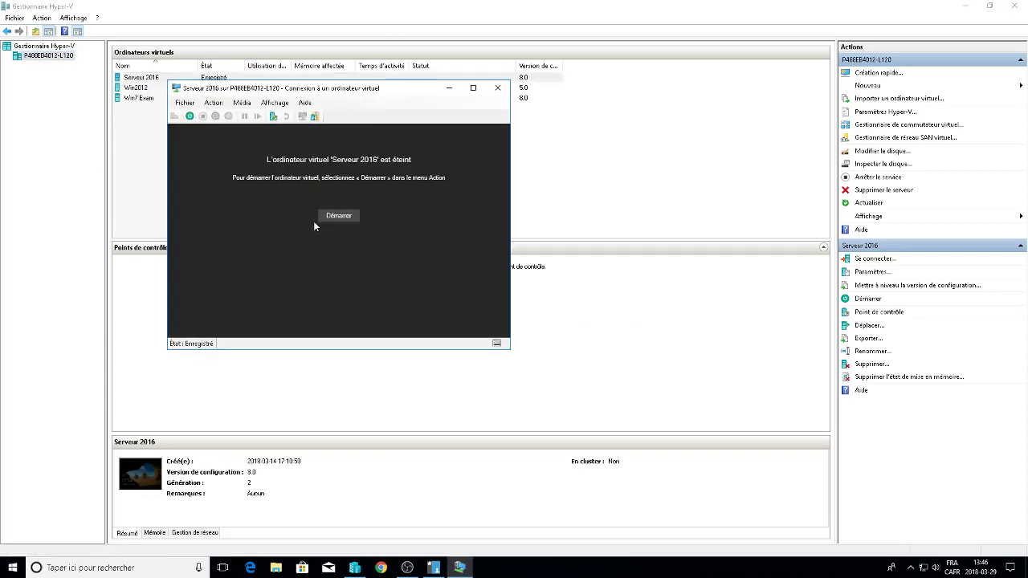
click(338, 217)
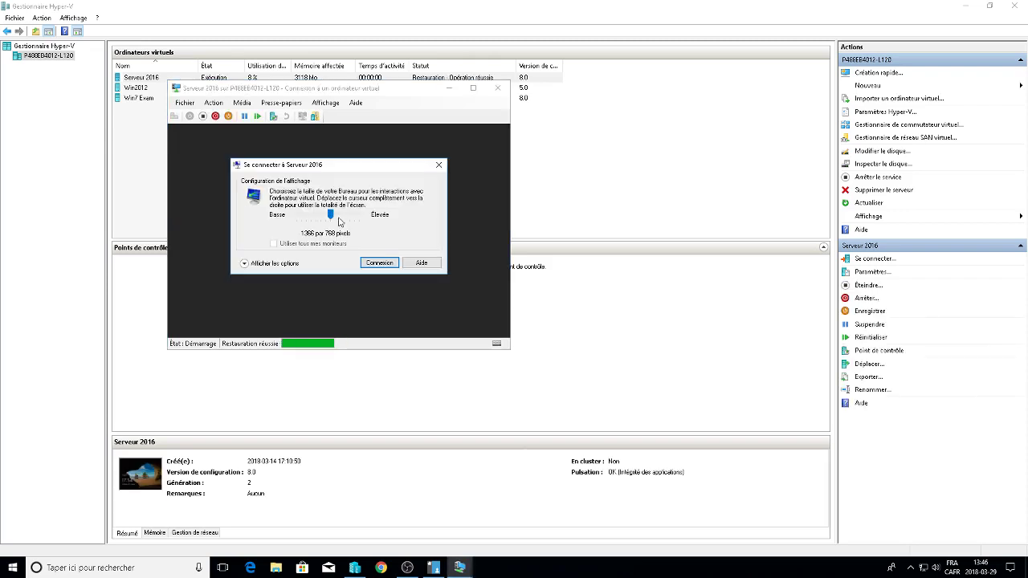
click(440, 167)
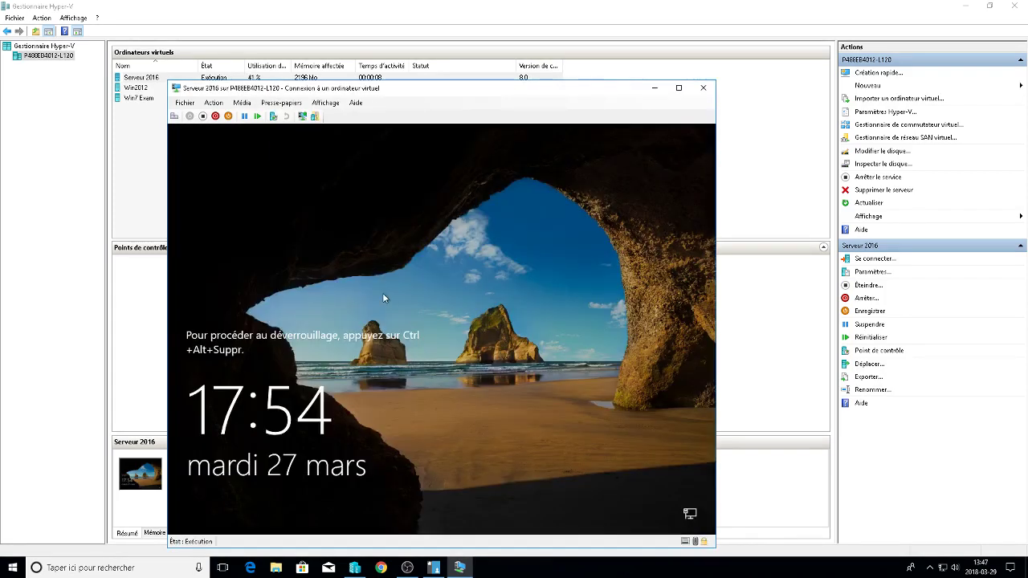
click(174, 117)
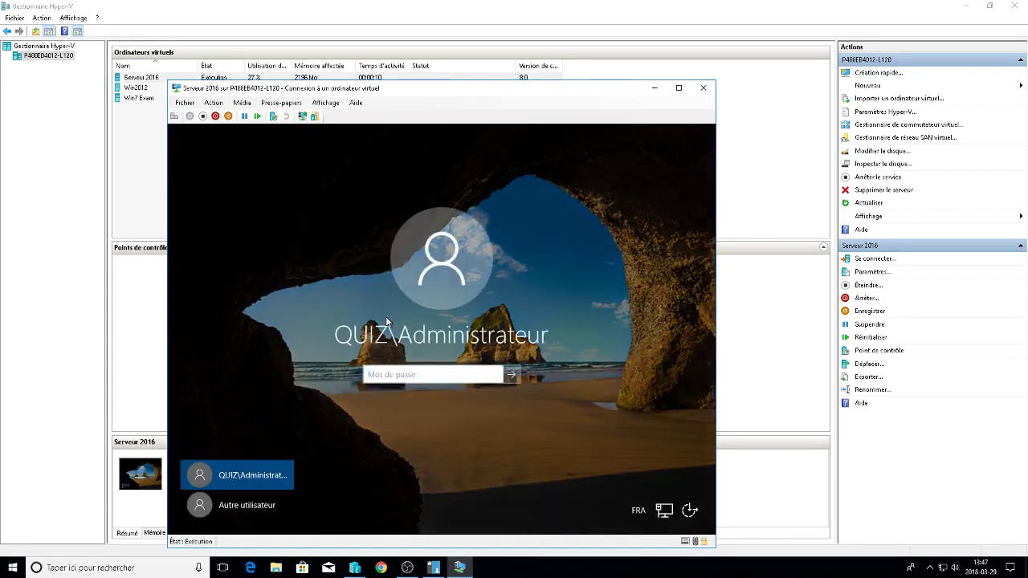
text(******)
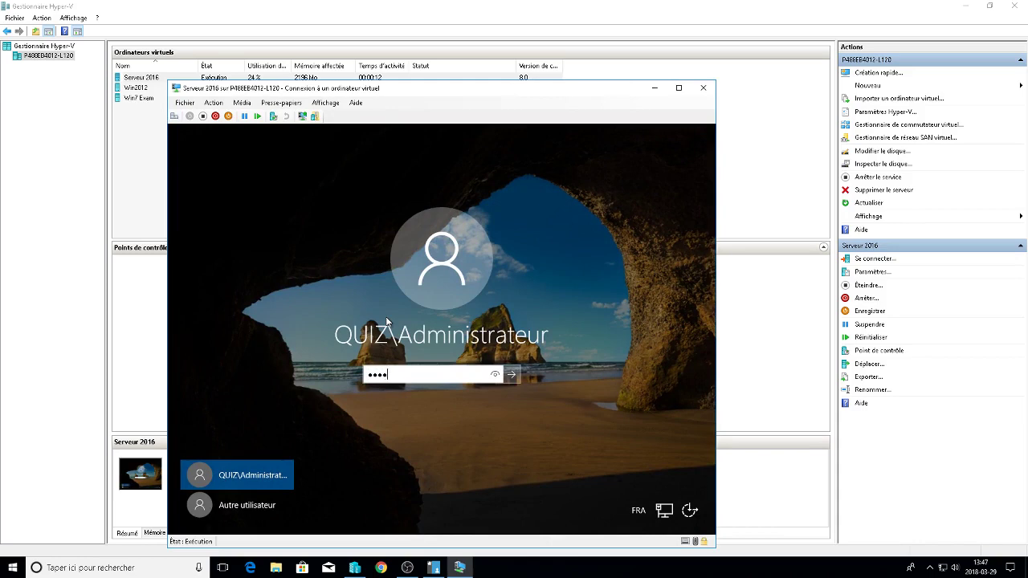
text(**)
key(Return)
Launch Server Manager in the guest and start DHCP from its Outils menu.
key(super)
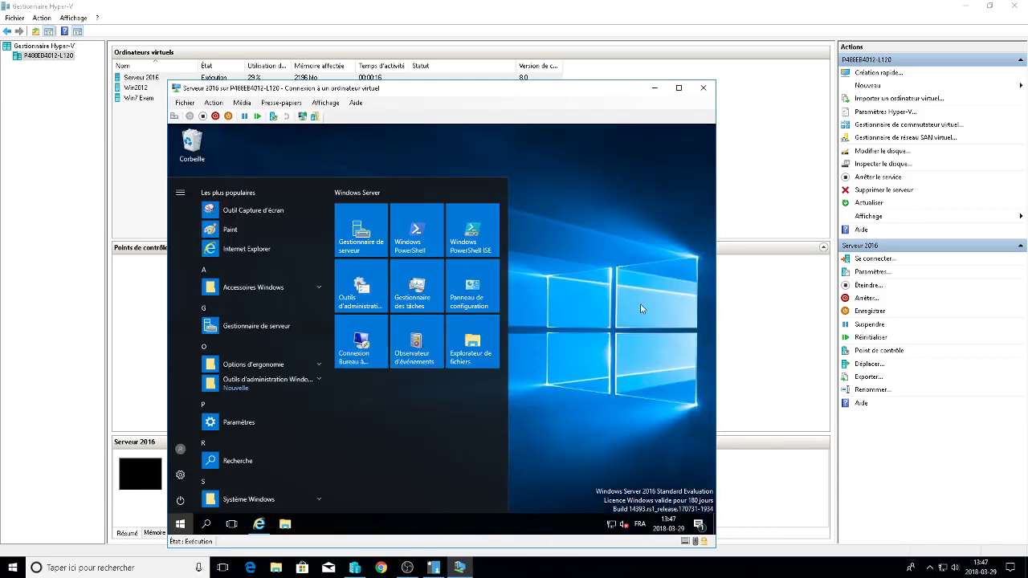
click(640, 304)
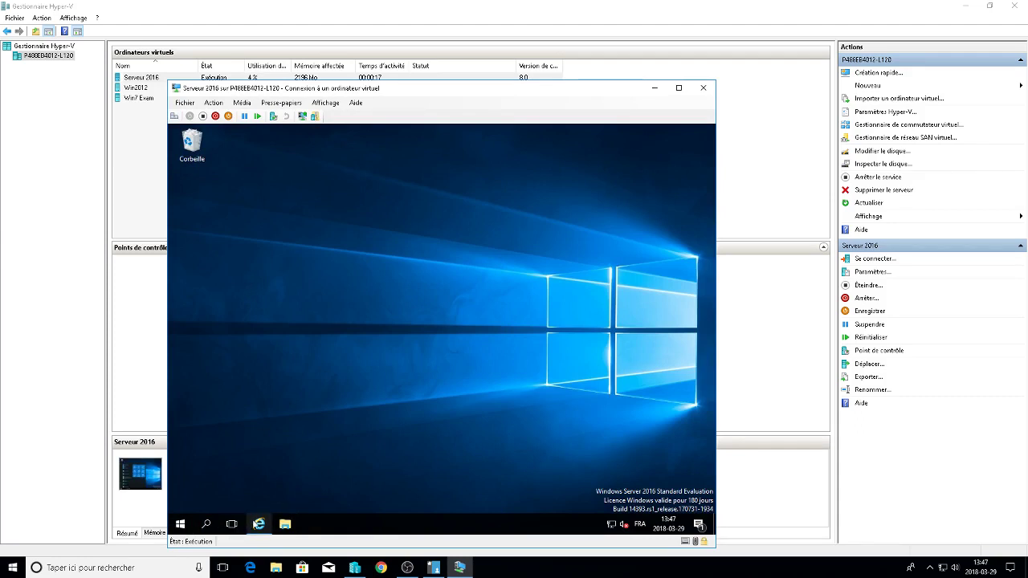
click(180, 524)
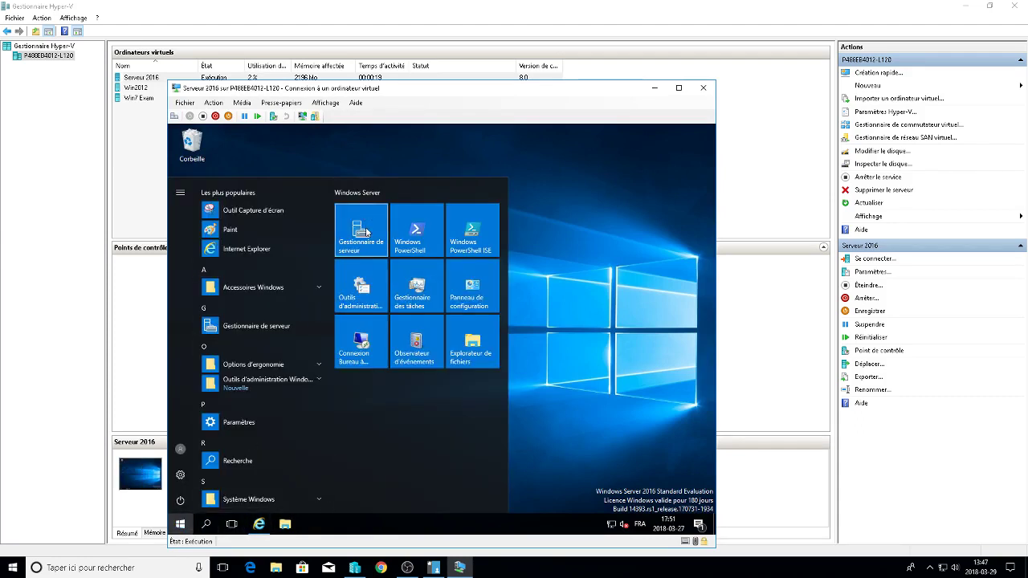
click(358, 224)
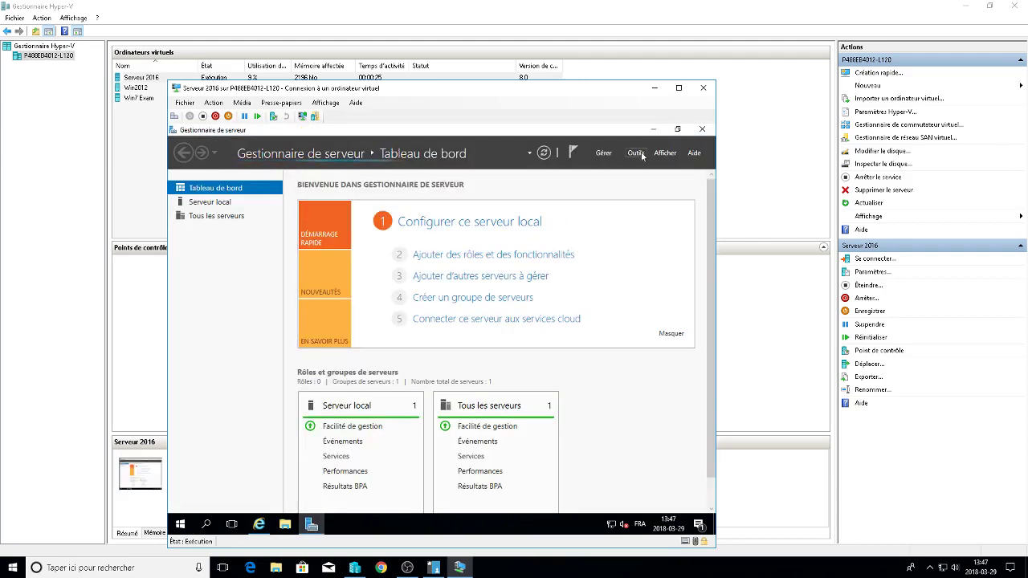
click(639, 152)
click(580, 215)
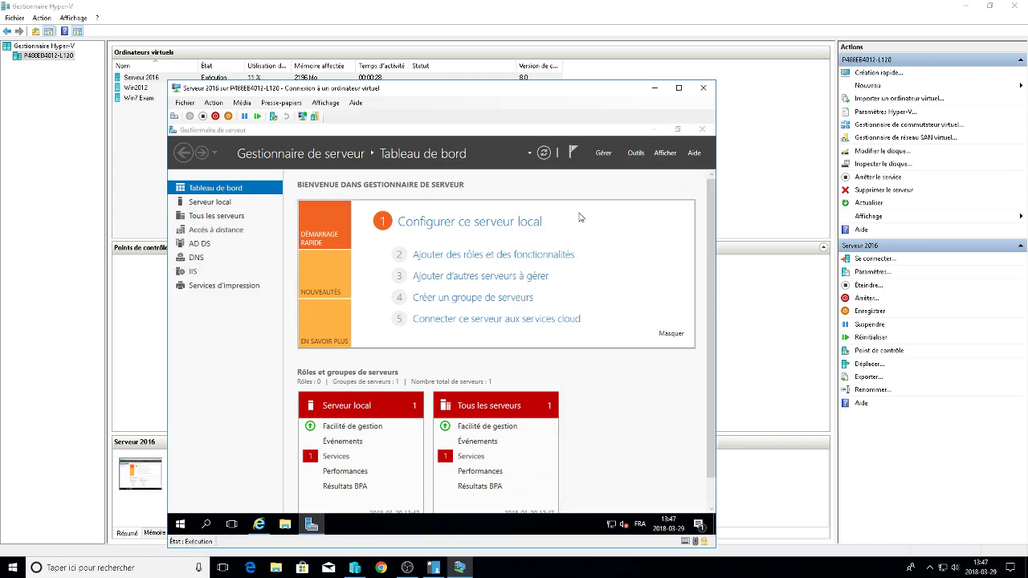
Maximize the DHCP console and expand srv2k16.quiz.lan > IPv4 to the 10.15.200.0 DHCP10 scope.
click(482, 167)
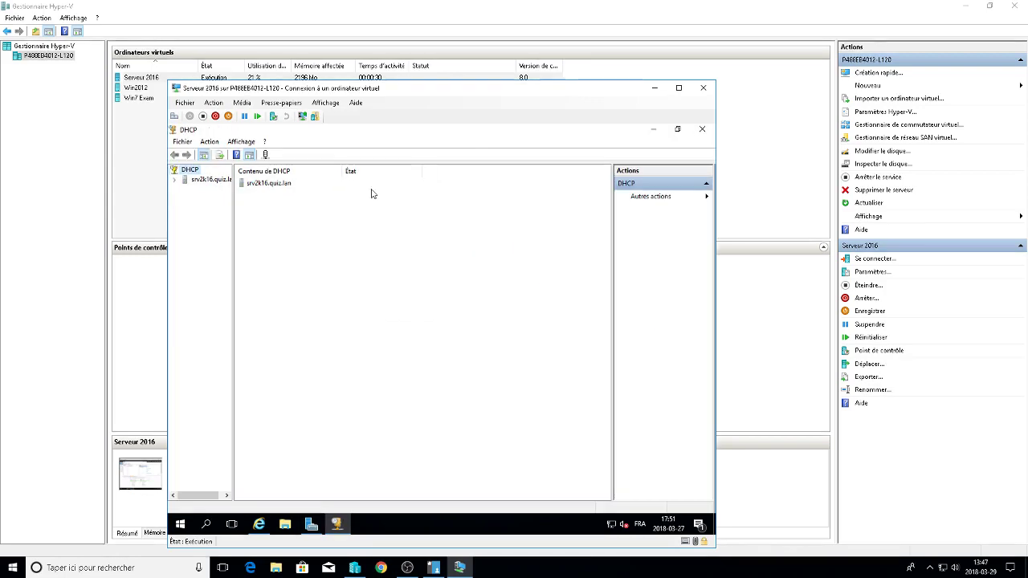
click(175, 182)
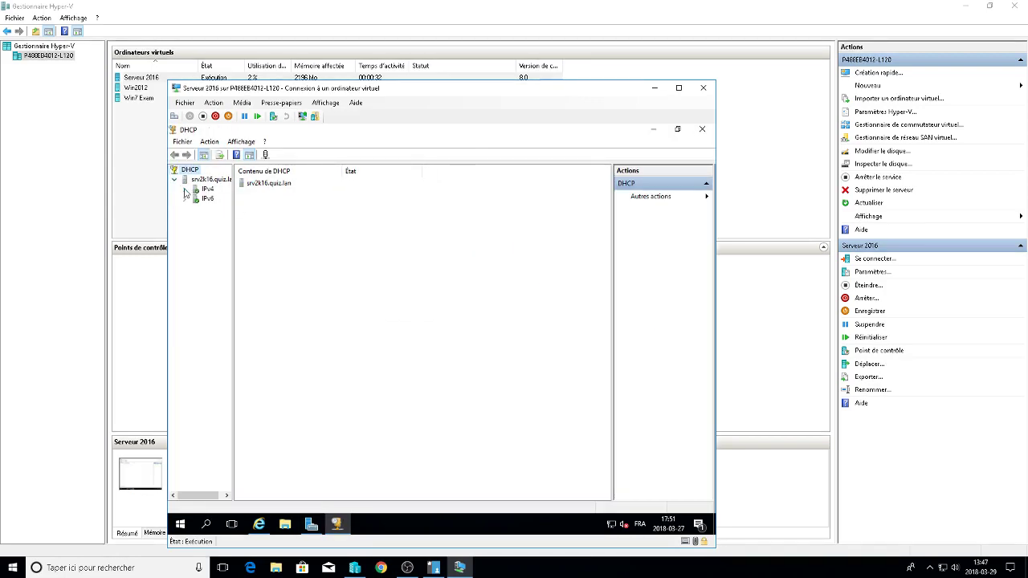
click(185, 190)
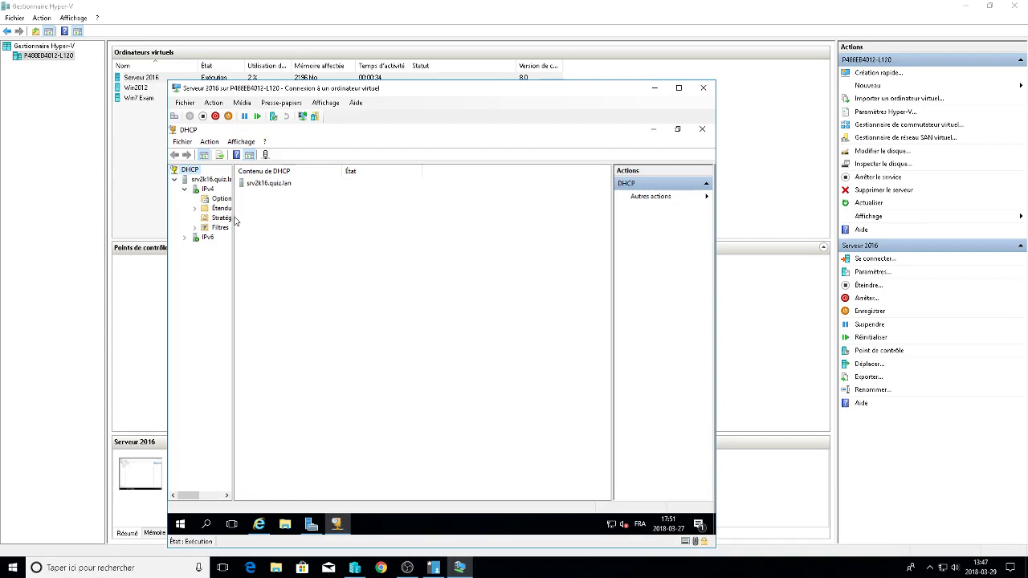
drag(234, 221, 304, 225)
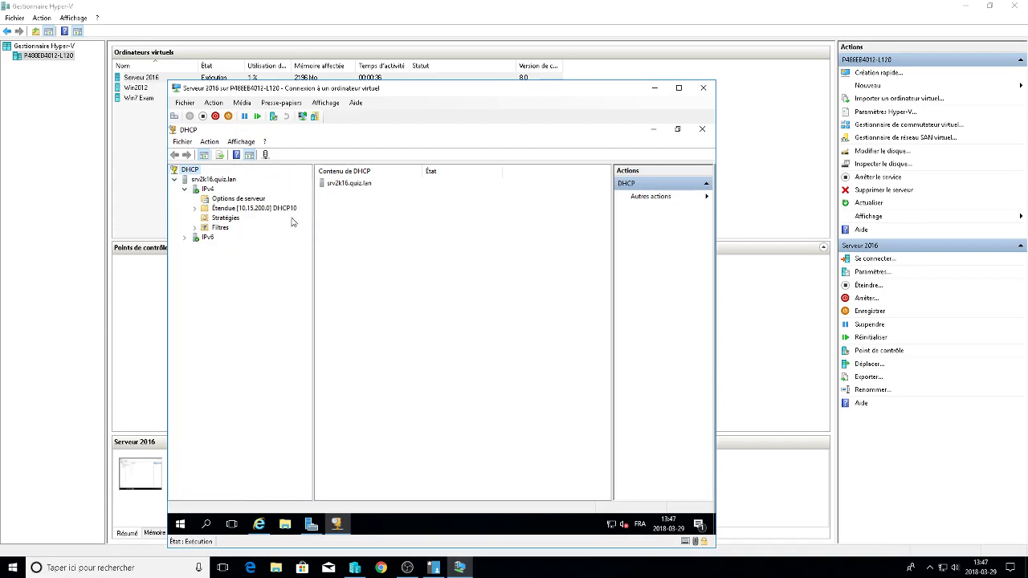
double_click(282, 209)
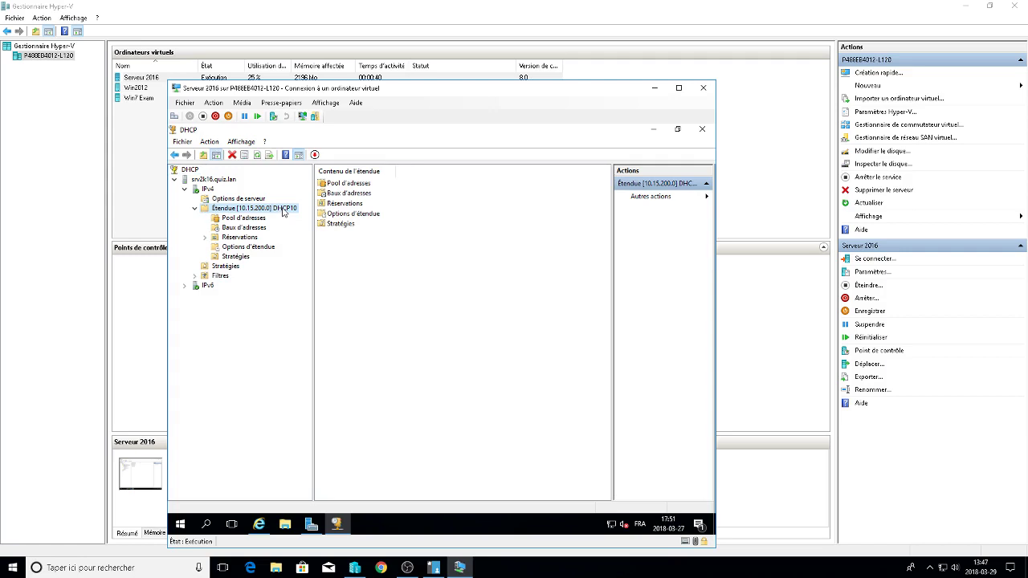
double_click(283, 209)
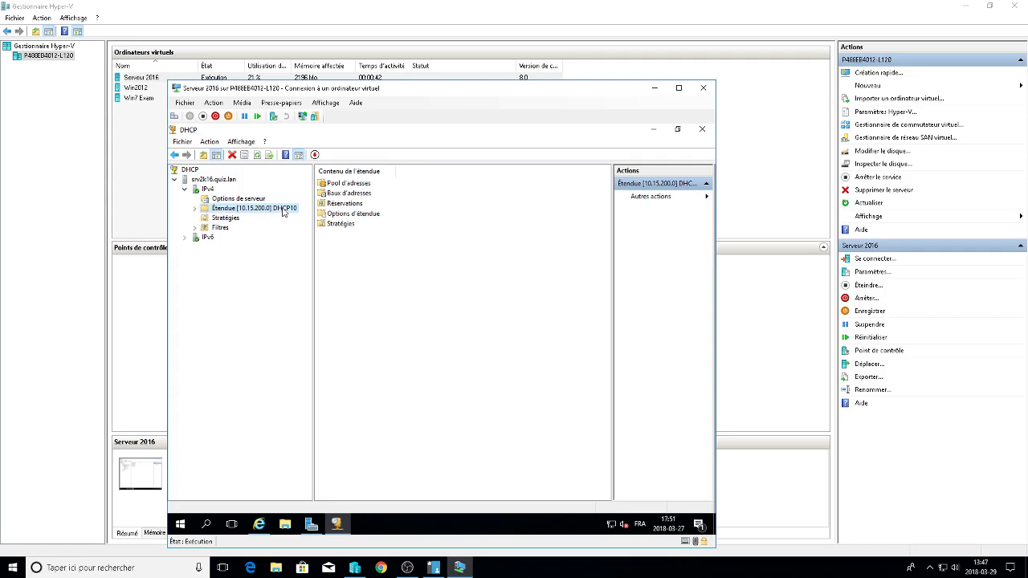
Review the scope's 10.15.200.10–10.15.200.20 address pool and its Client-PC.quiz.lan reservation.
click(245, 199)
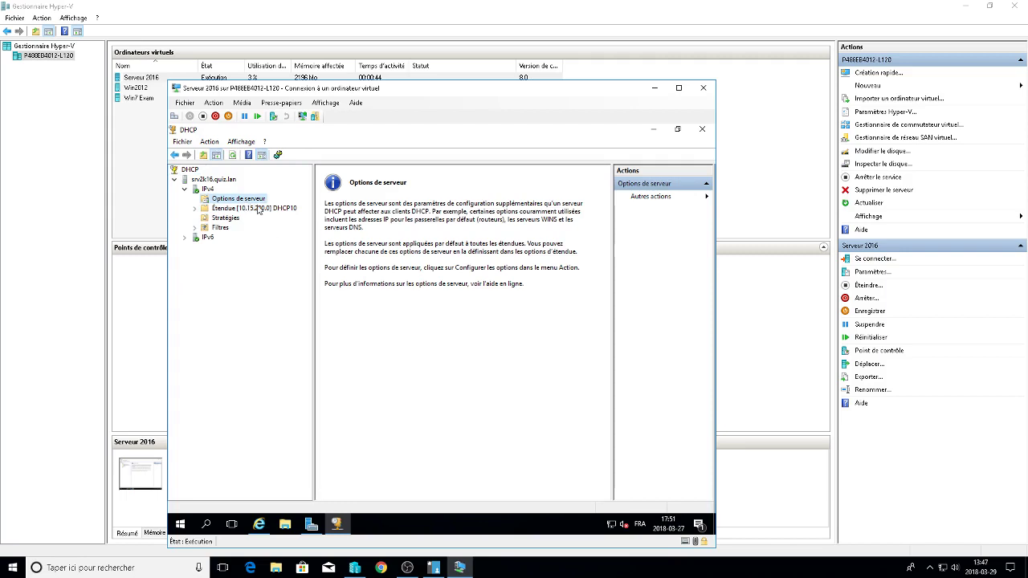
click(259, 208)
click(347, 183)
double_click(346, 184)
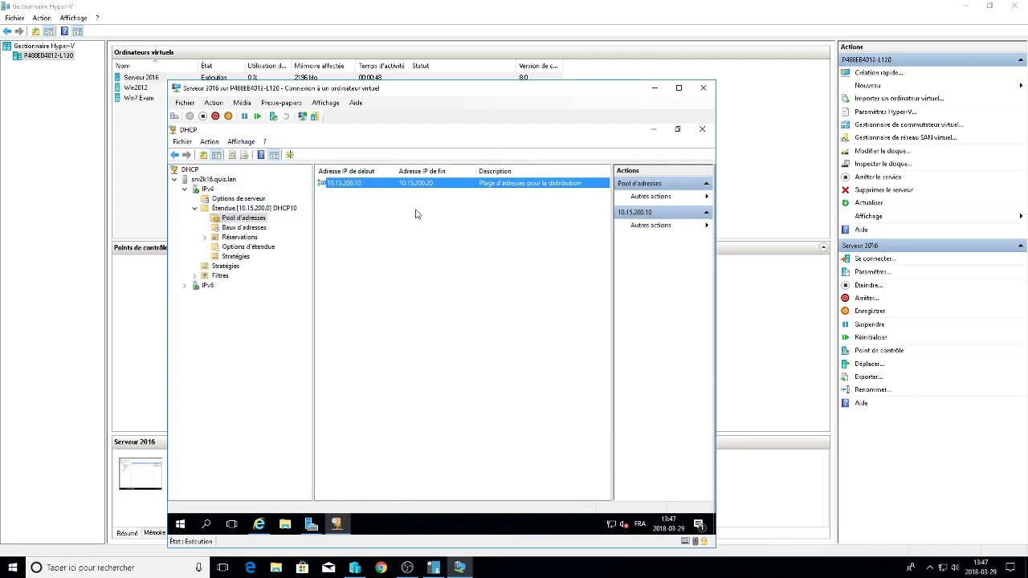
click(248, 239)
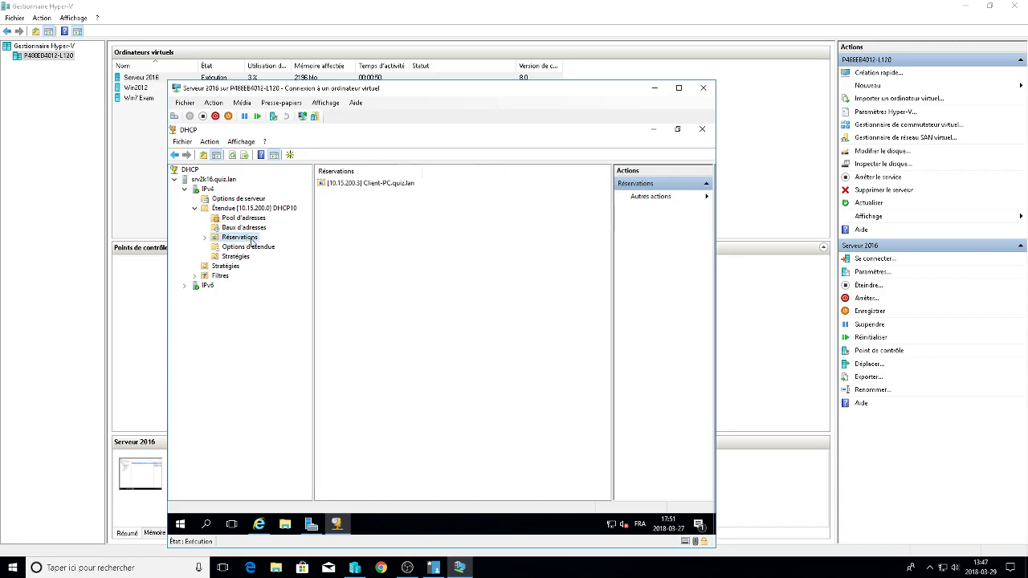
click(379, 185)
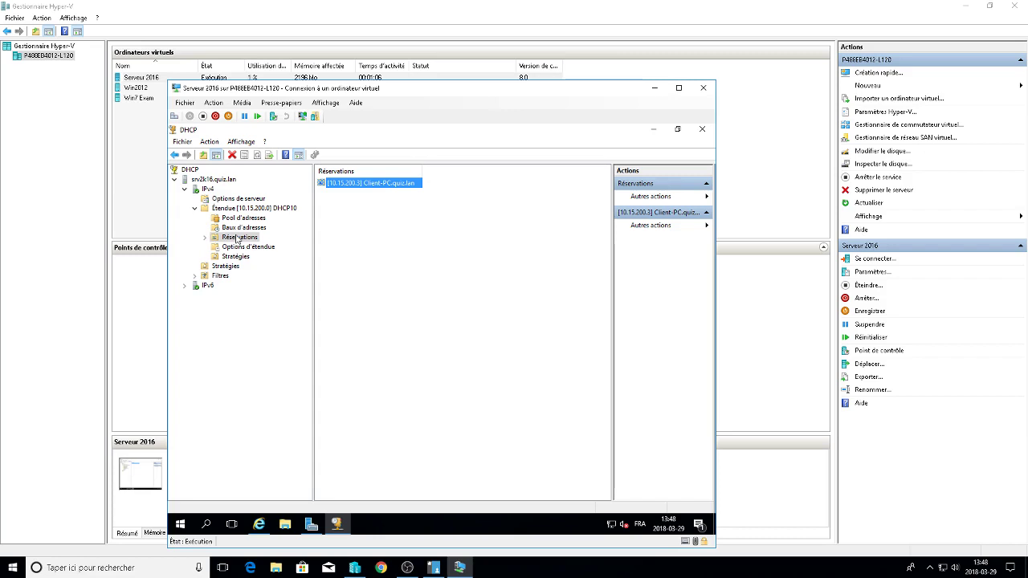
click(278, 210)
click(239, 239)
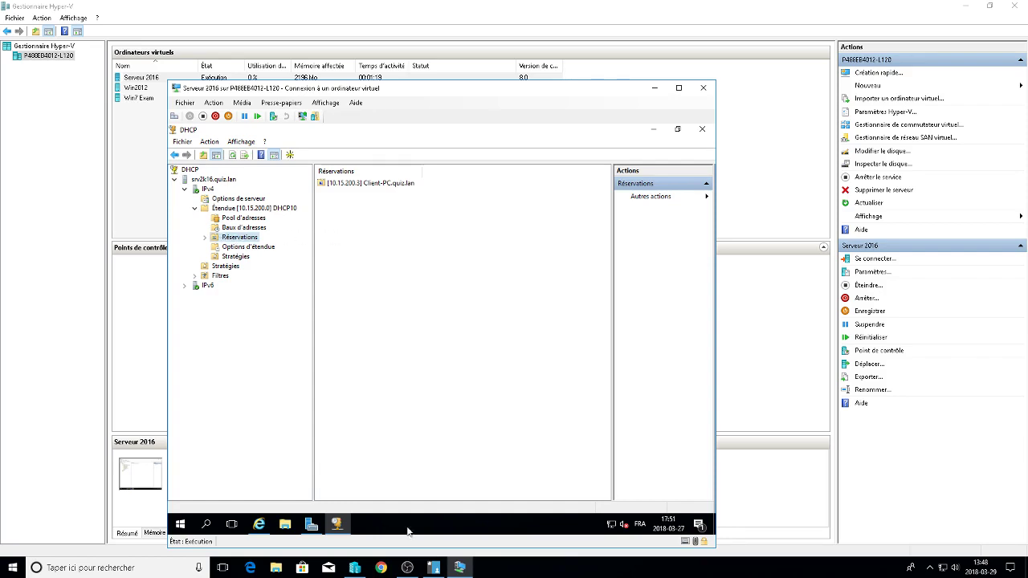
Minimize the VM window and switch to the other server's remote session.
mouse_move(336, 524)
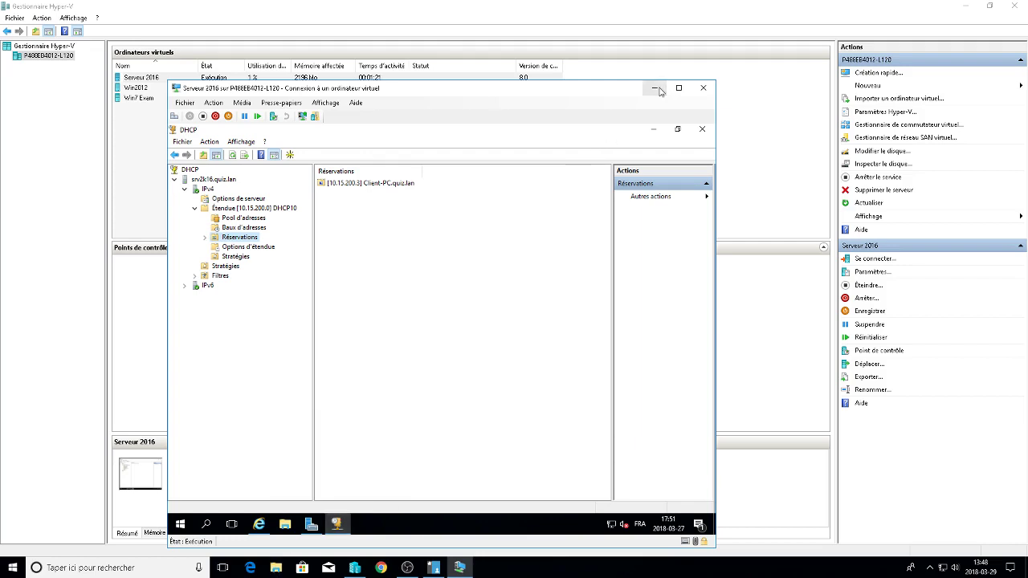
click(655, 88)
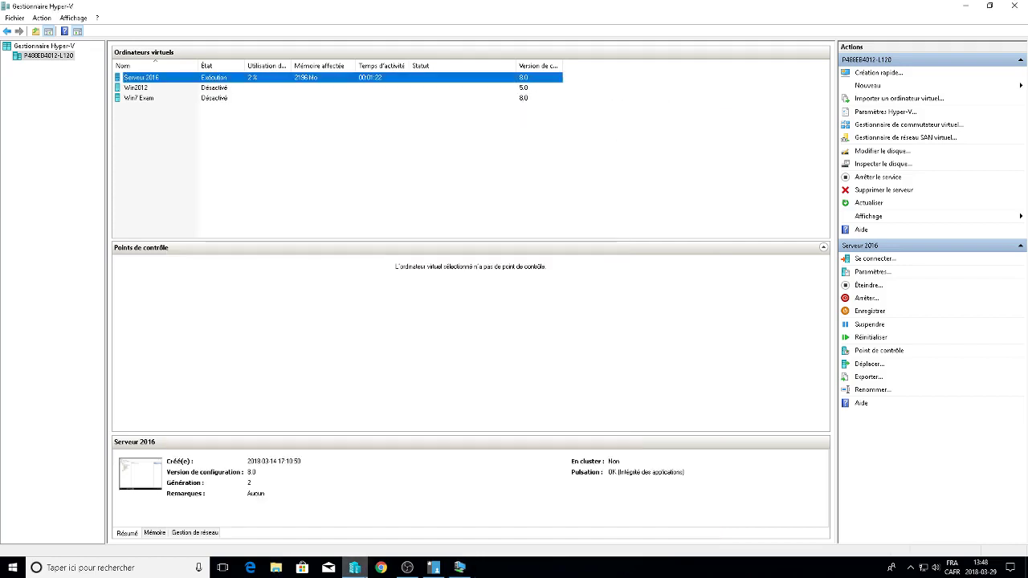
right_click(226, 78)
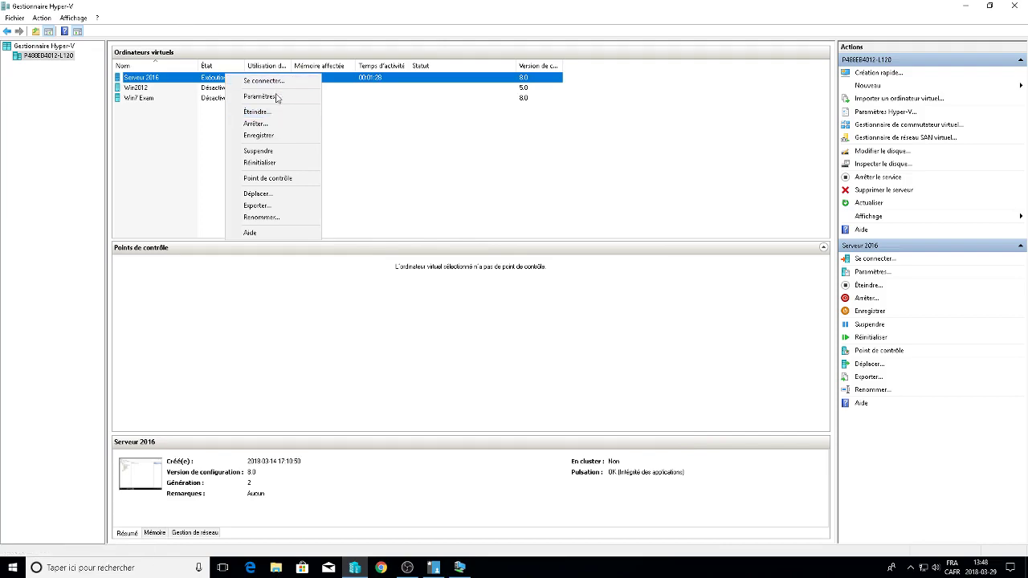
click(272, 123)
click(965, 7)
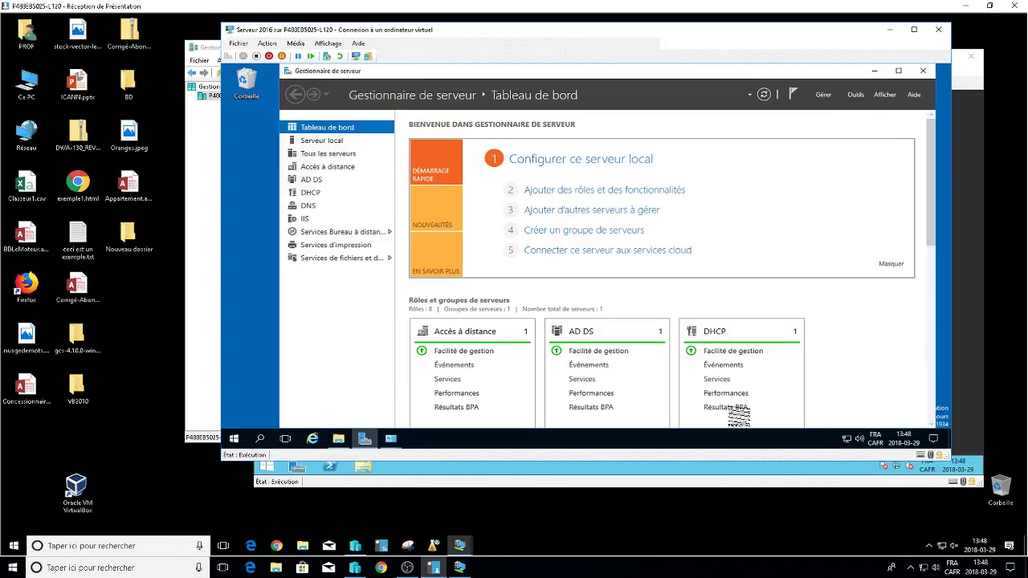
click(562, 190)
click(553, 372)
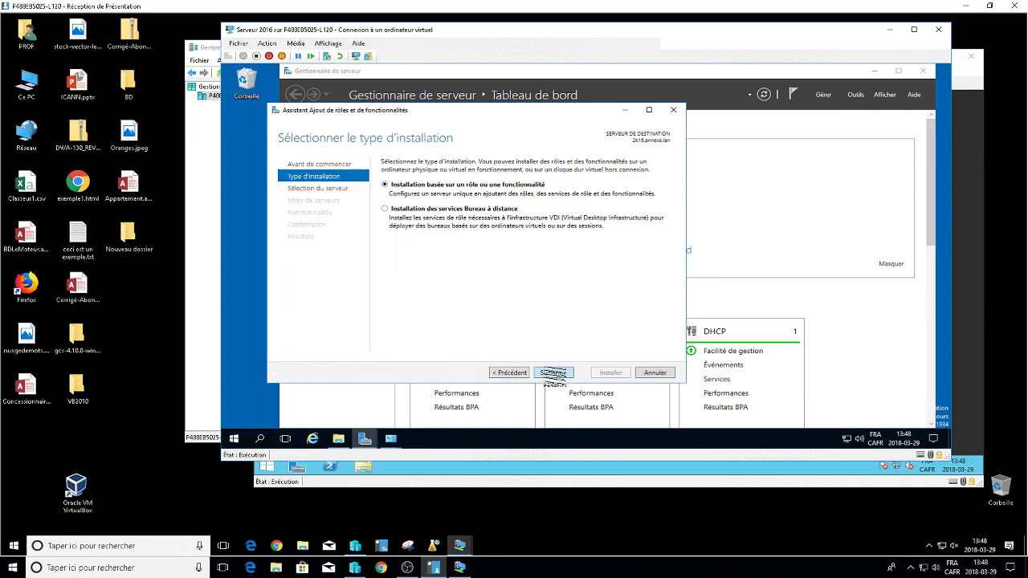
click(552, 372)
click(552, 372)
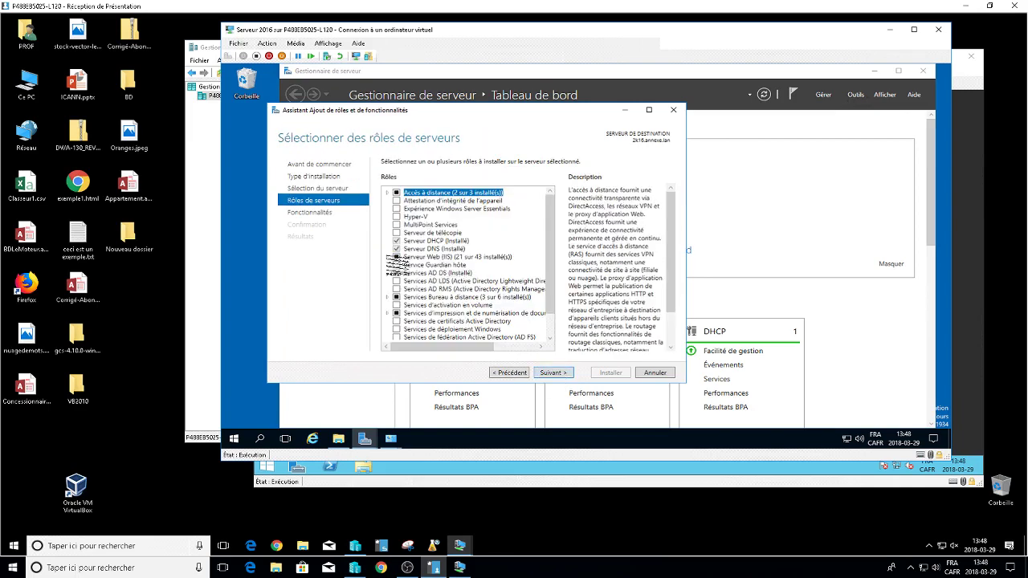
click(387, 256)
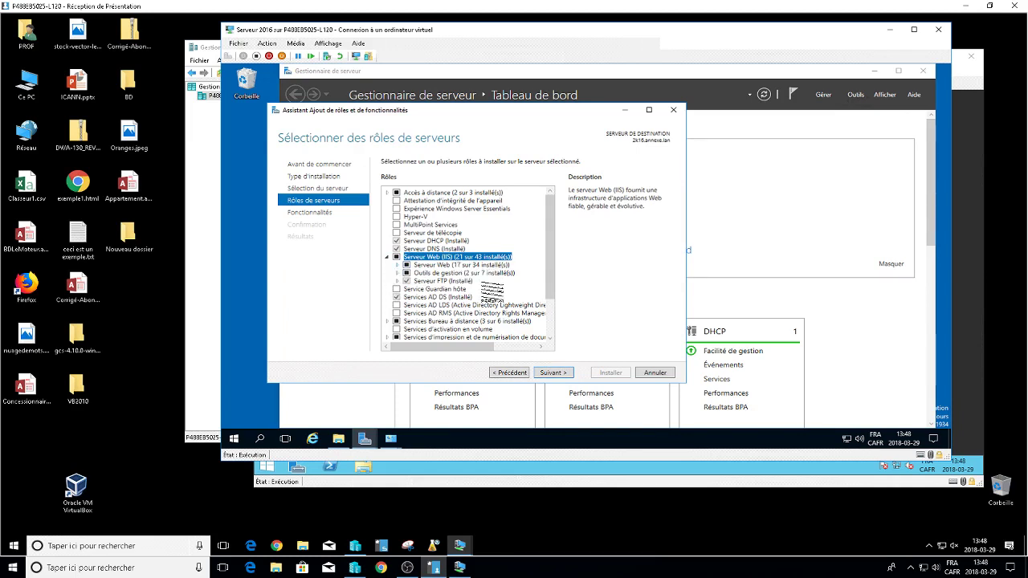
click(663, 373)
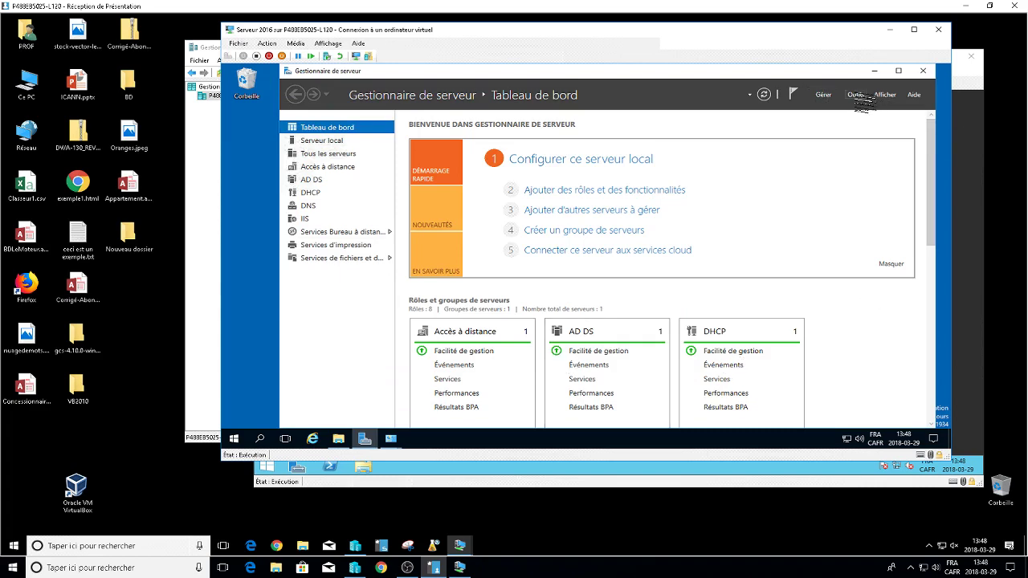
click(858, 96)
In IIS Manager, expand the 2K16 server's Sites and stop Default Web Site.
click(852, 229)
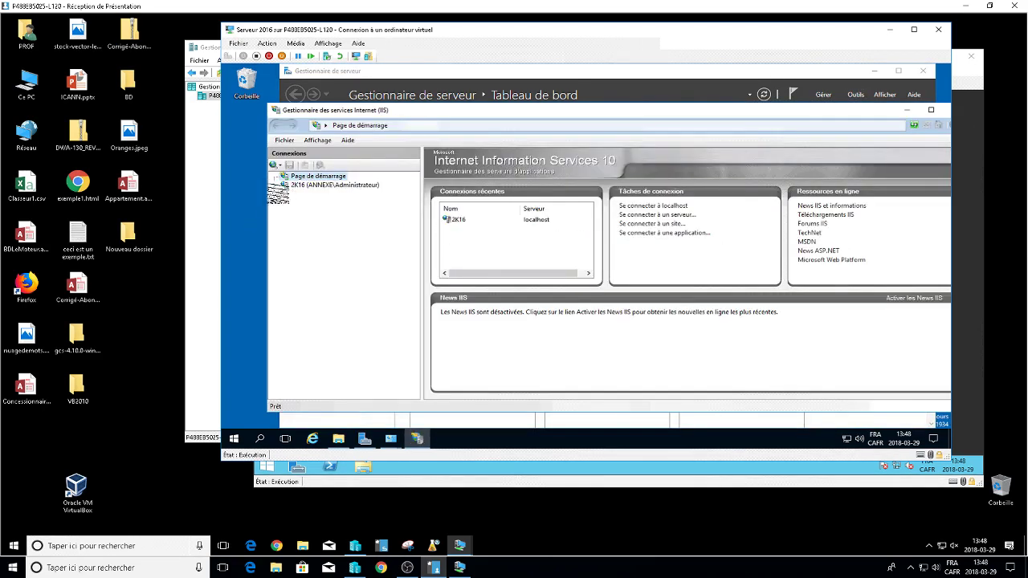
double_click(282, 185)
click(284, 203)
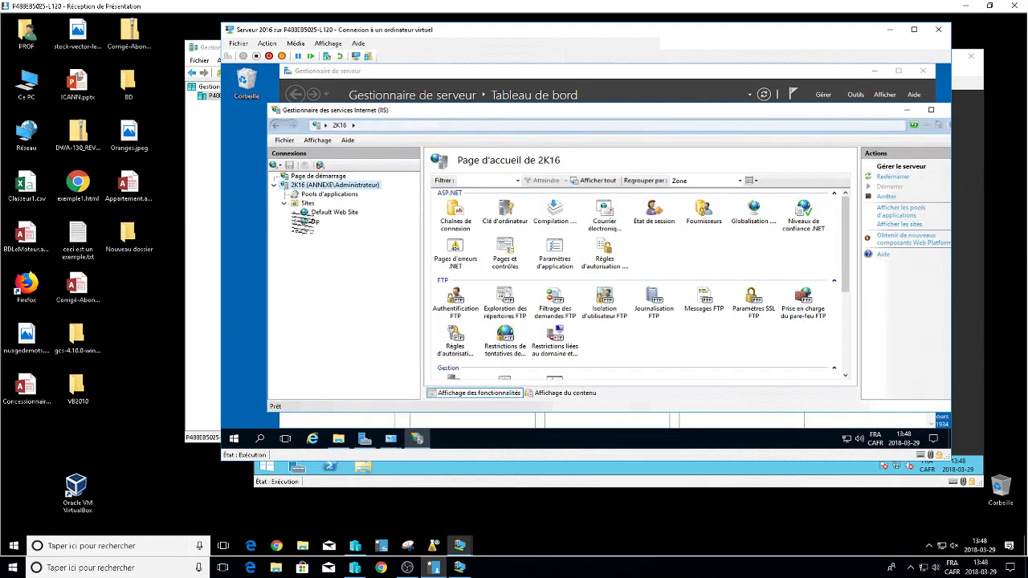
click(329, 212)
right_click(325, 213)
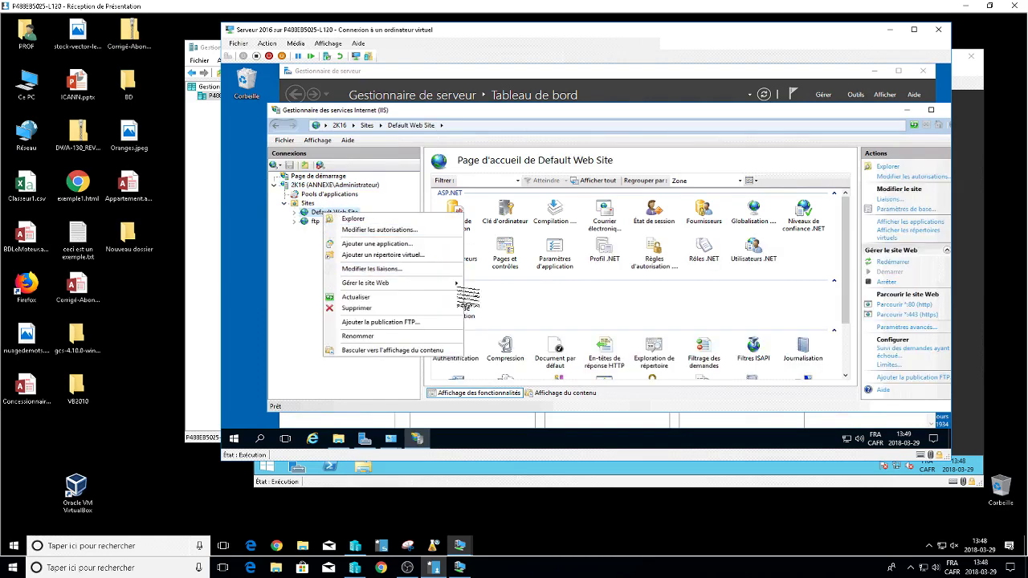
mouse_move(449, 285)
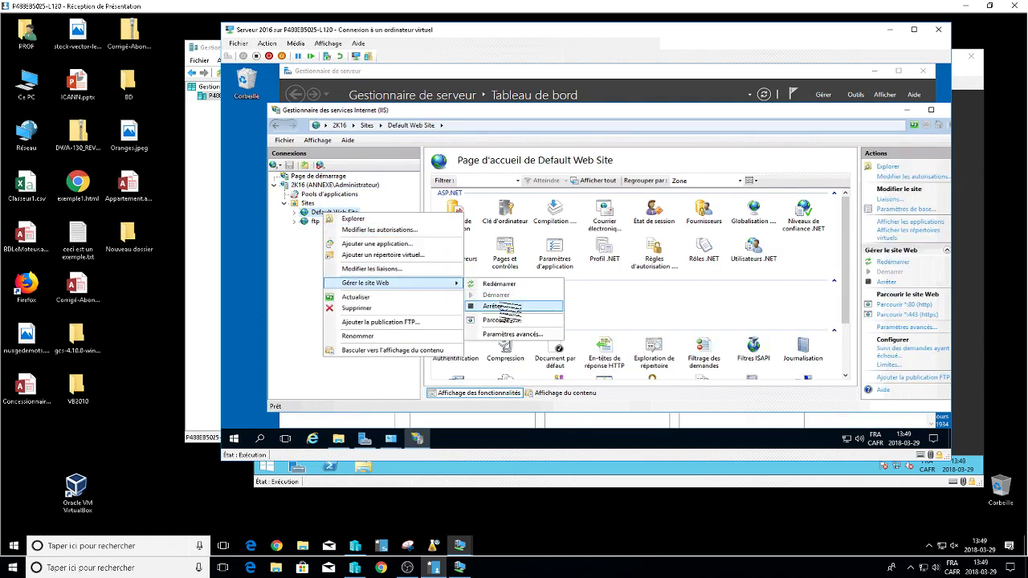
click(493, 306)
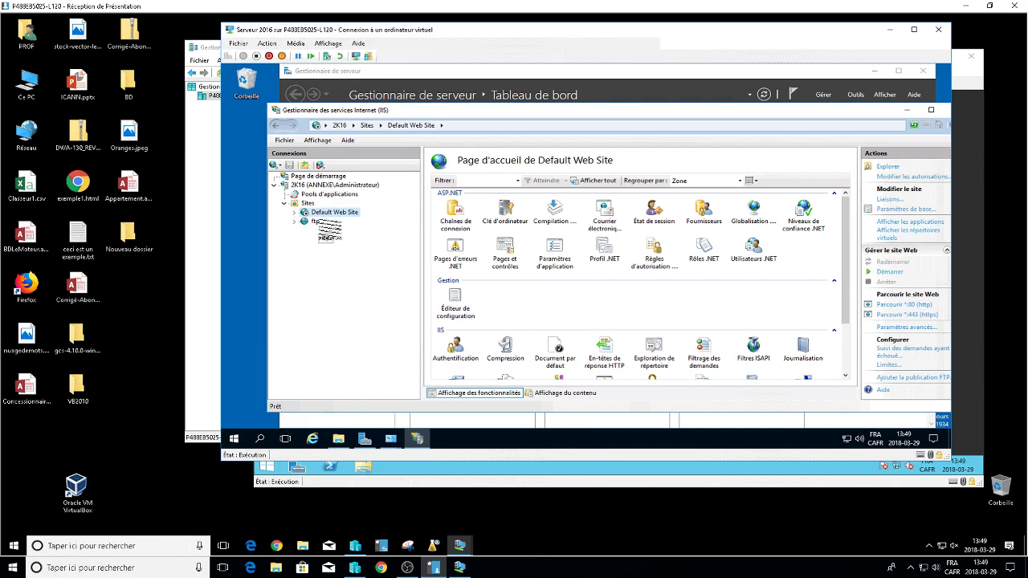
Delete Default Web Site, leaving only the ftp site.
right_click(325, 212)
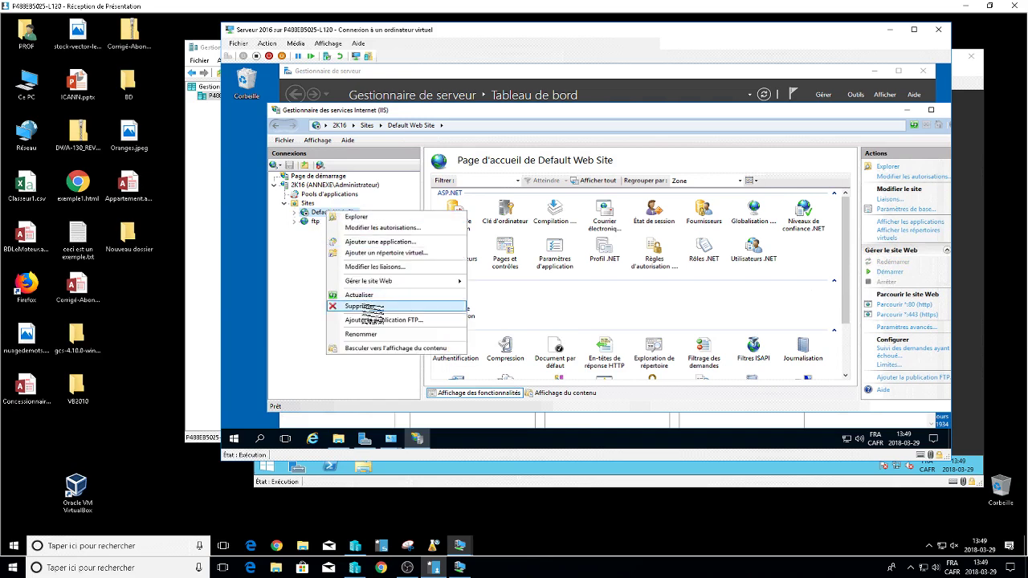
click(365, 307)
click(544, 288)
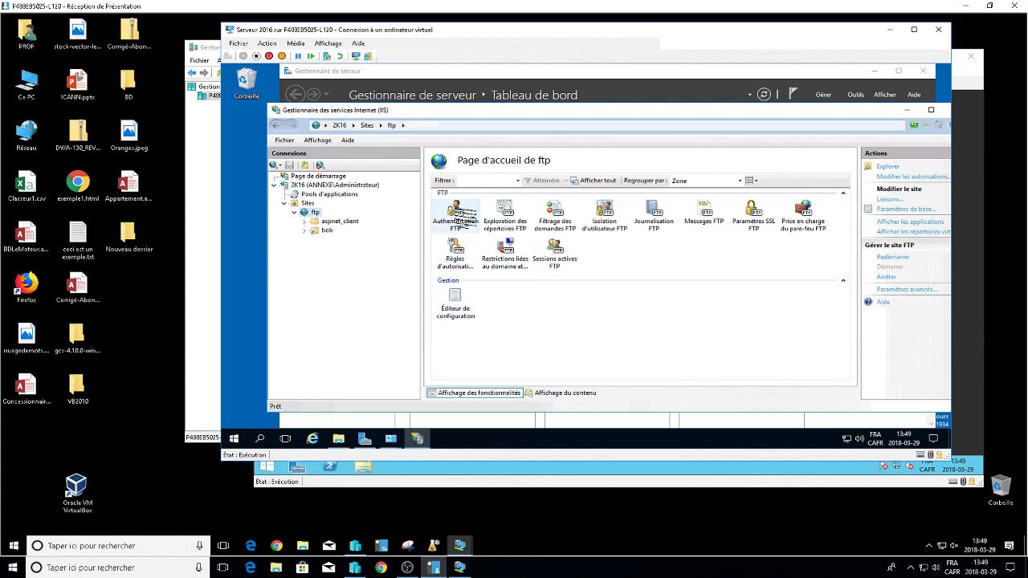
Review the ftp site's FTP Authentication settings, including anonymous authentication.
double_click(459, 213)
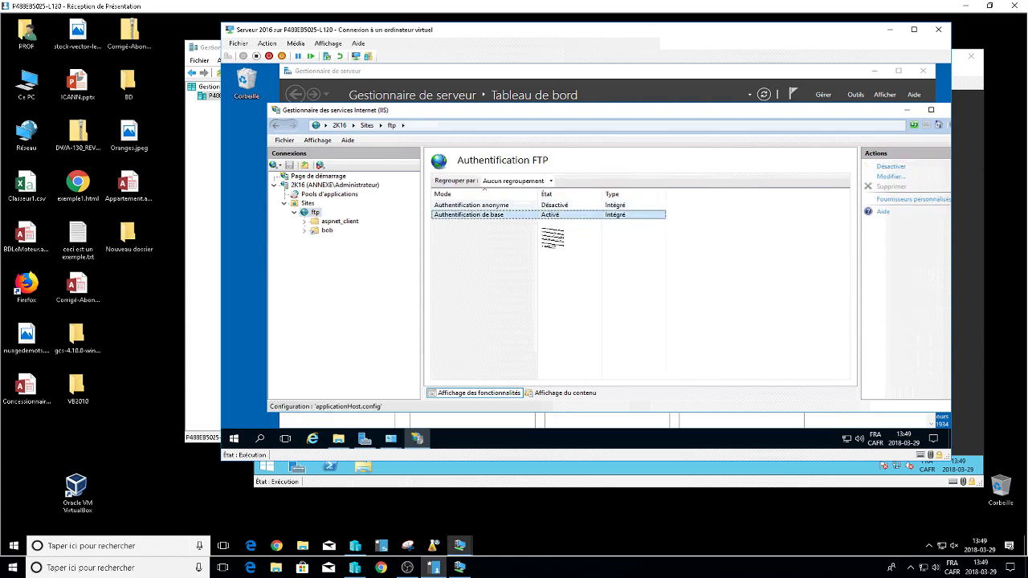
click(553, 205)
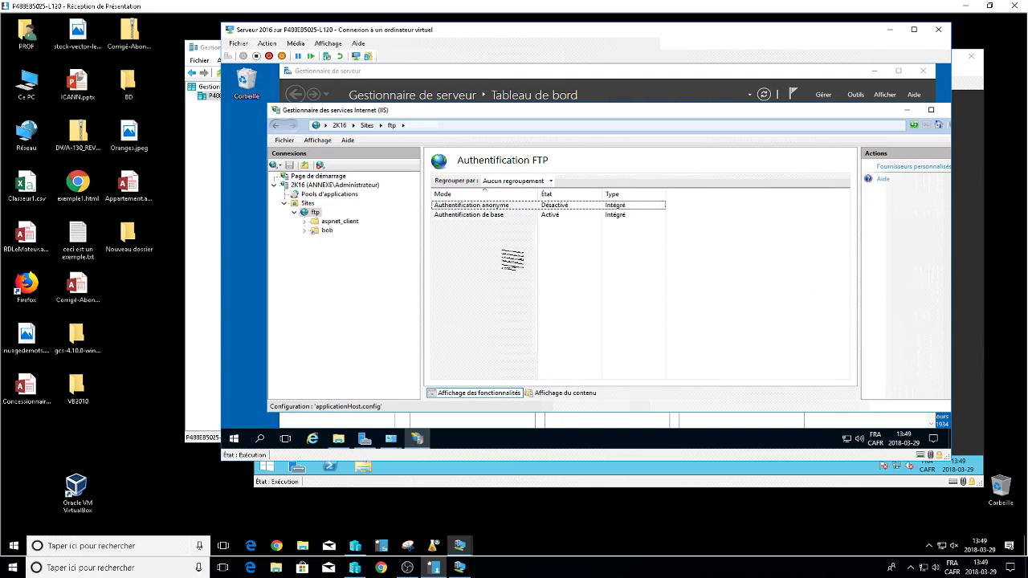
double_click(314, 212)
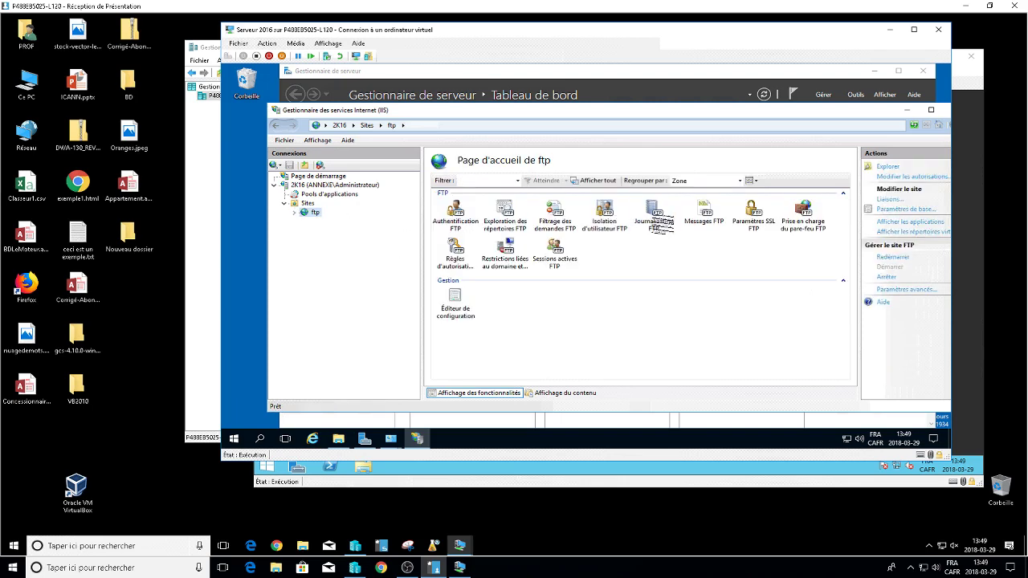
Try FTP root directory in FTP User Isolation, then discard the unsaved change.
double_click(603, 215)
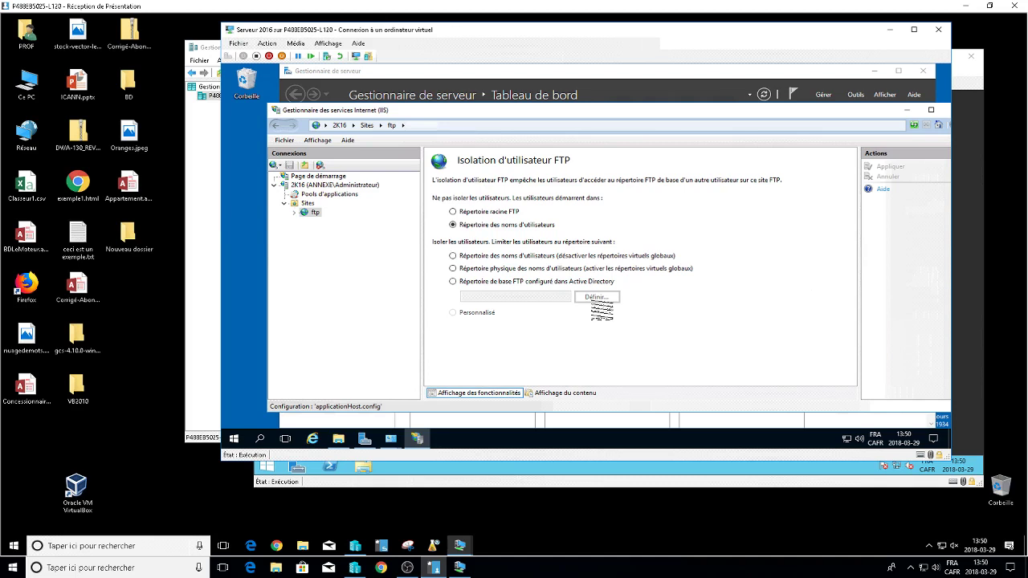
click(511, 212)
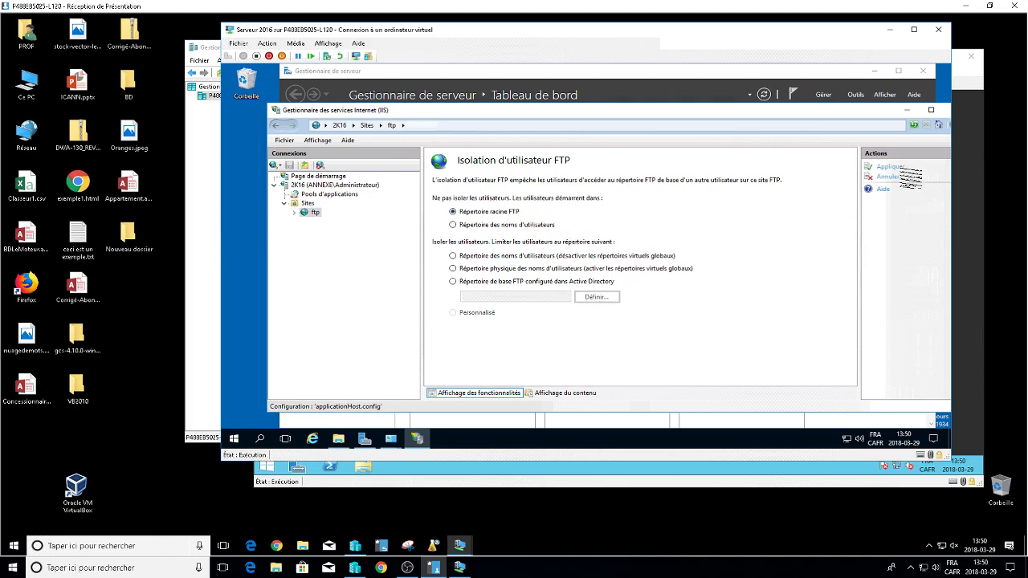
double_click(312, 212)
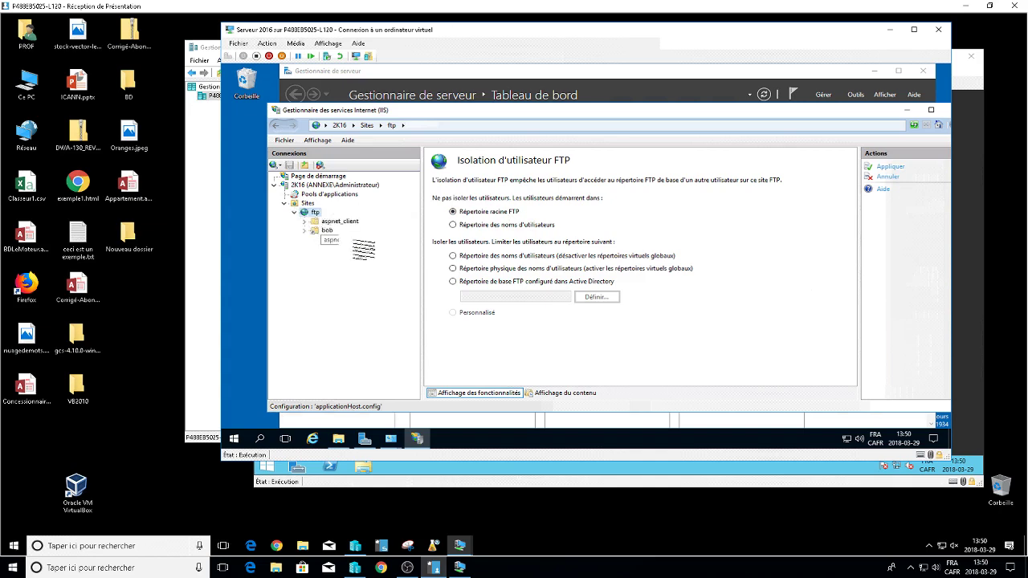
click(327, 230)
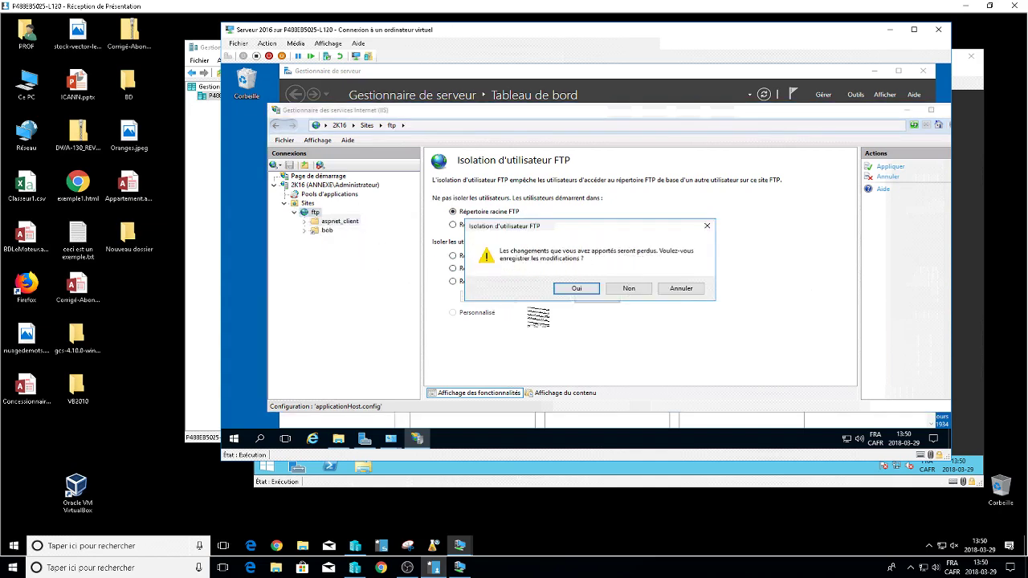
click(630, 288)
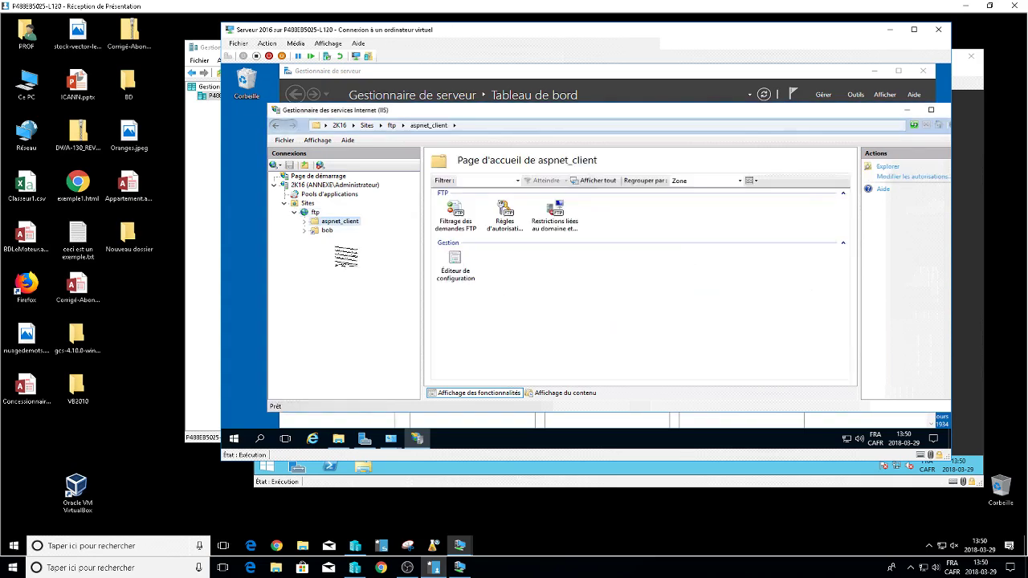
click(314, 212)
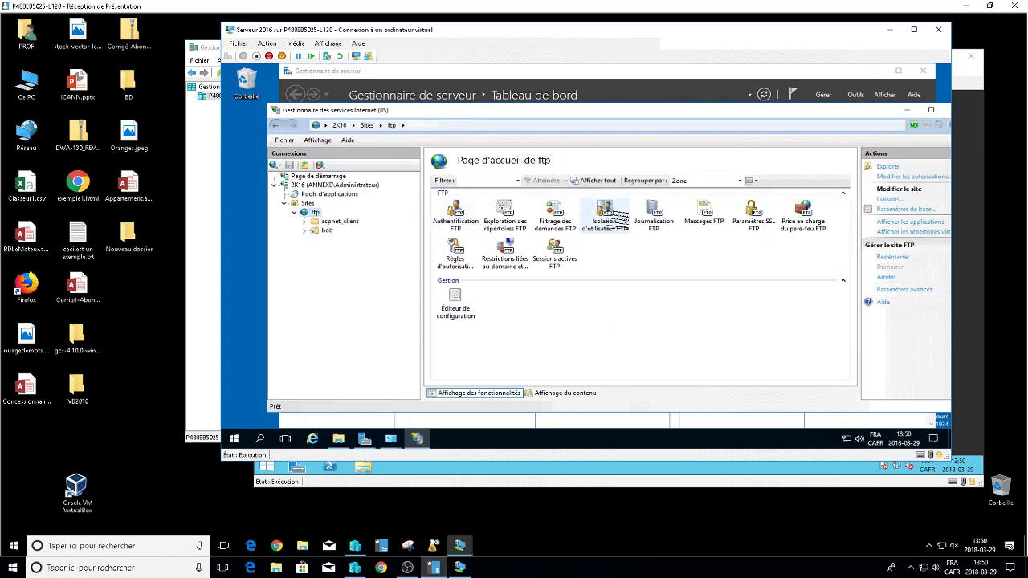
Recheck FTP User Isolation and inspect the ftp site's FTP Authorization Rules.
double_click(612, 222)
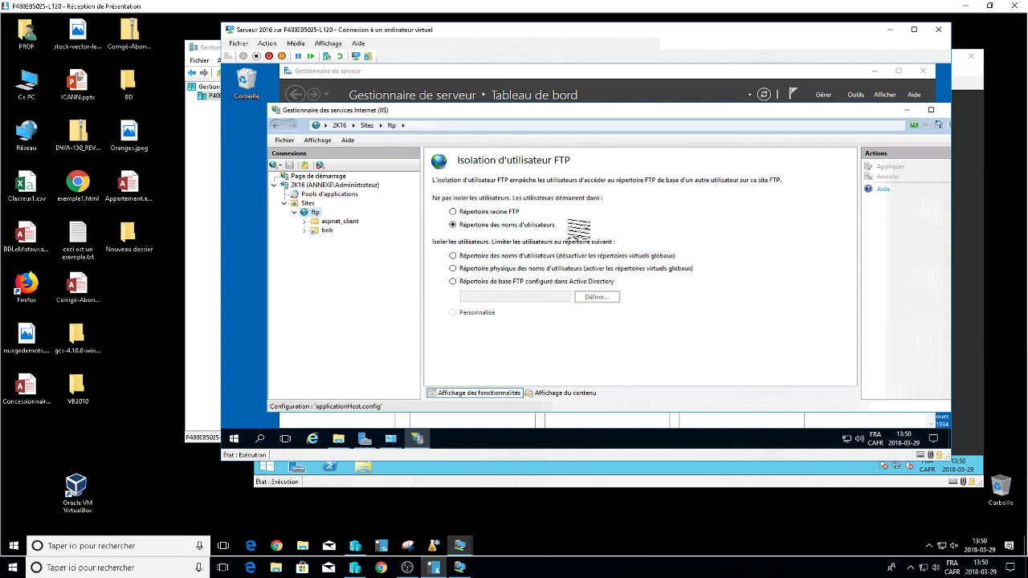
double_click(315, 212)
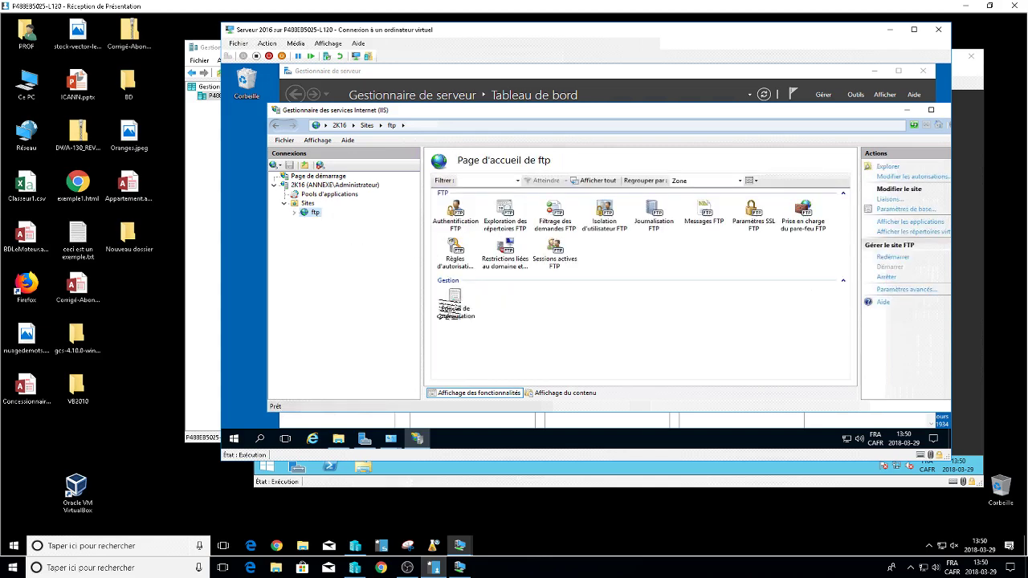
drag(454, 304, 312, 242)
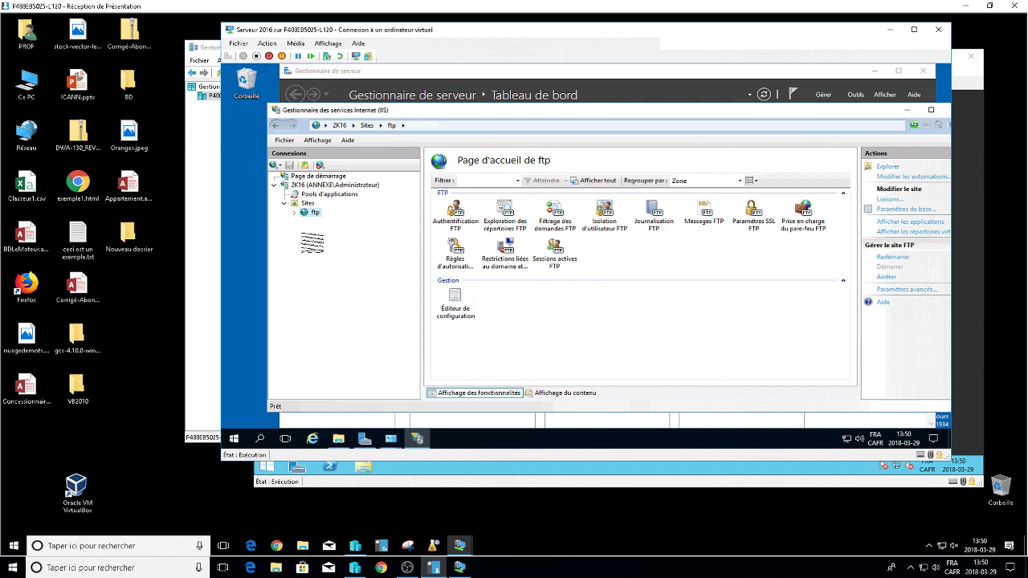
drag(312, 242, 459, 255)
double_click(459, 256)
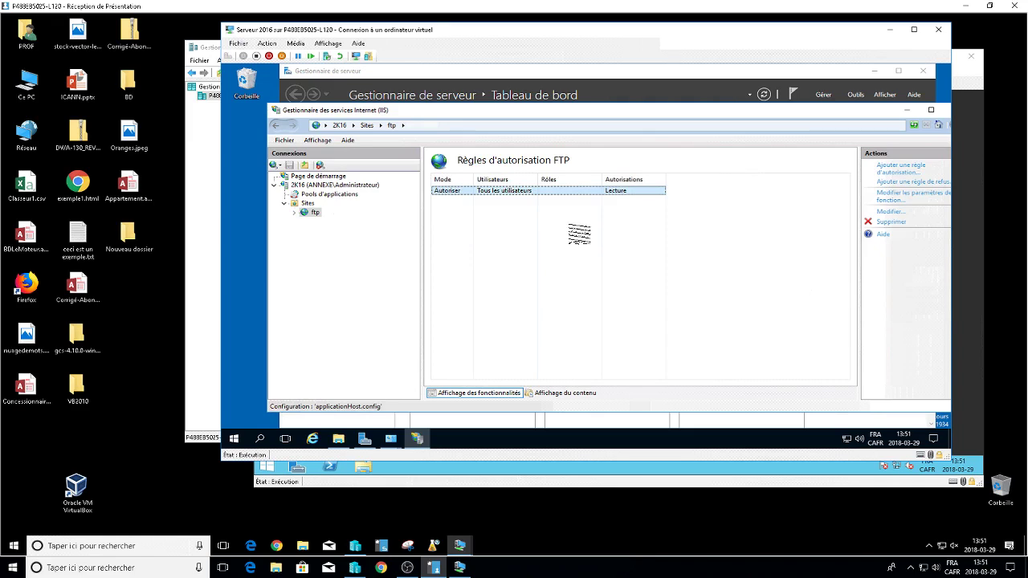
double_click(315, 212)
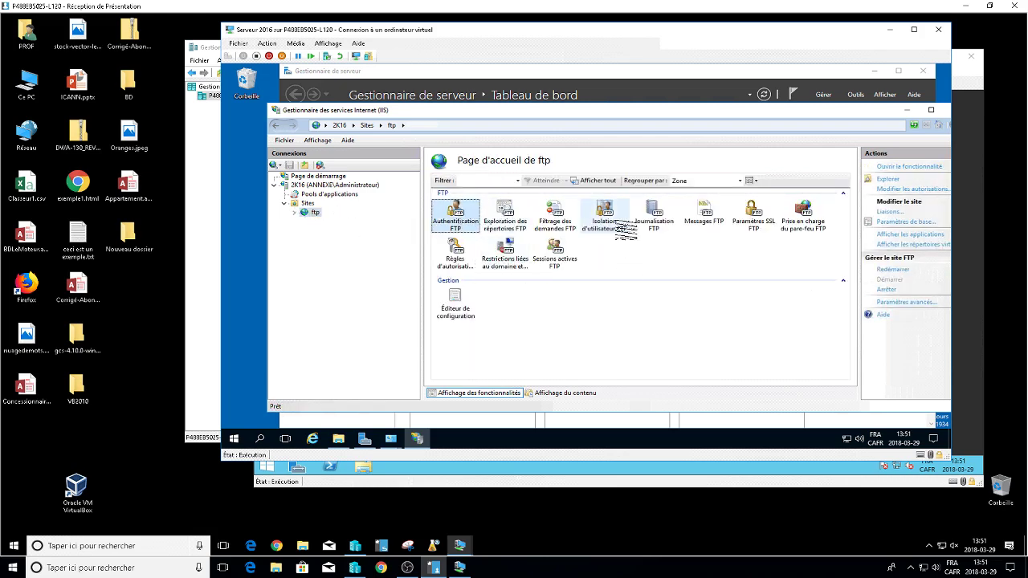
Confirm isolation remains on the user-name directory, then open File Explorer.
click(620, 228)
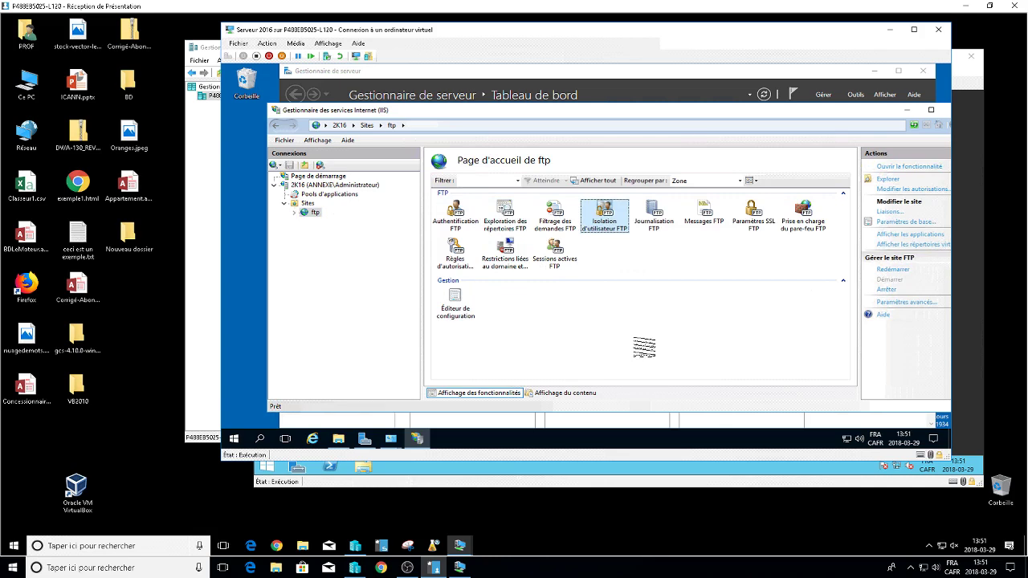
double_click(620, 213)
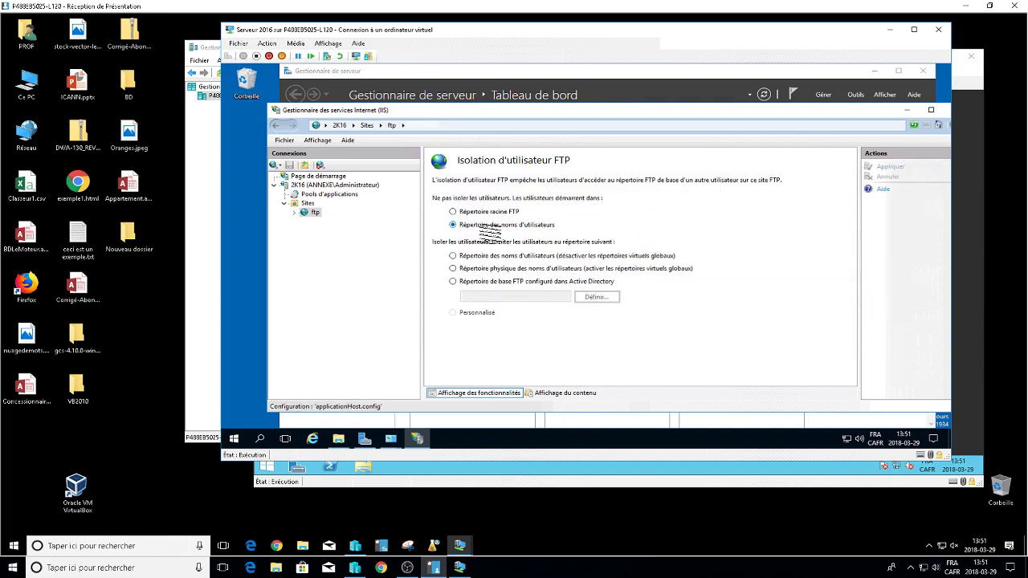
double_click(311, 213)
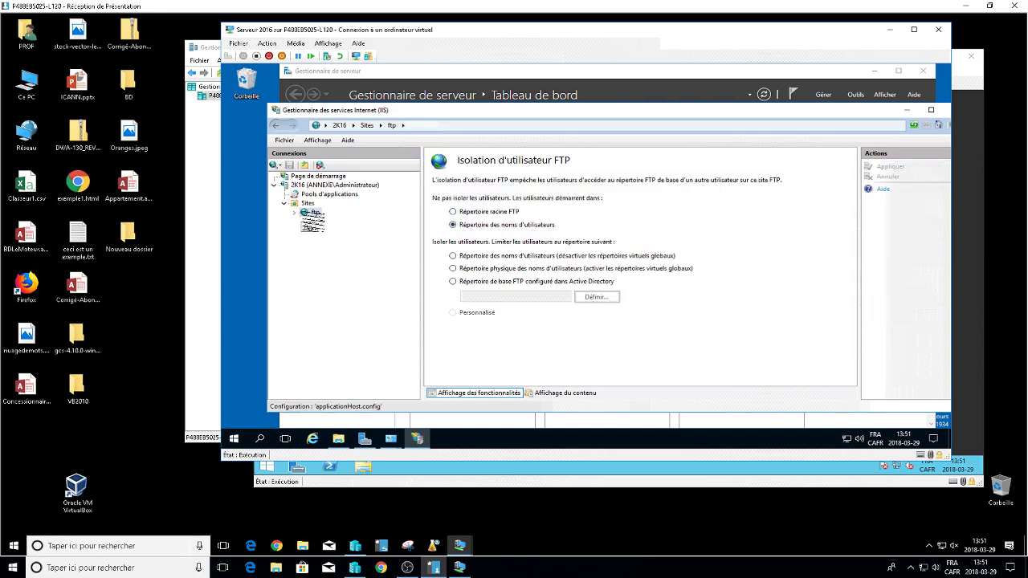
click(277, 126)
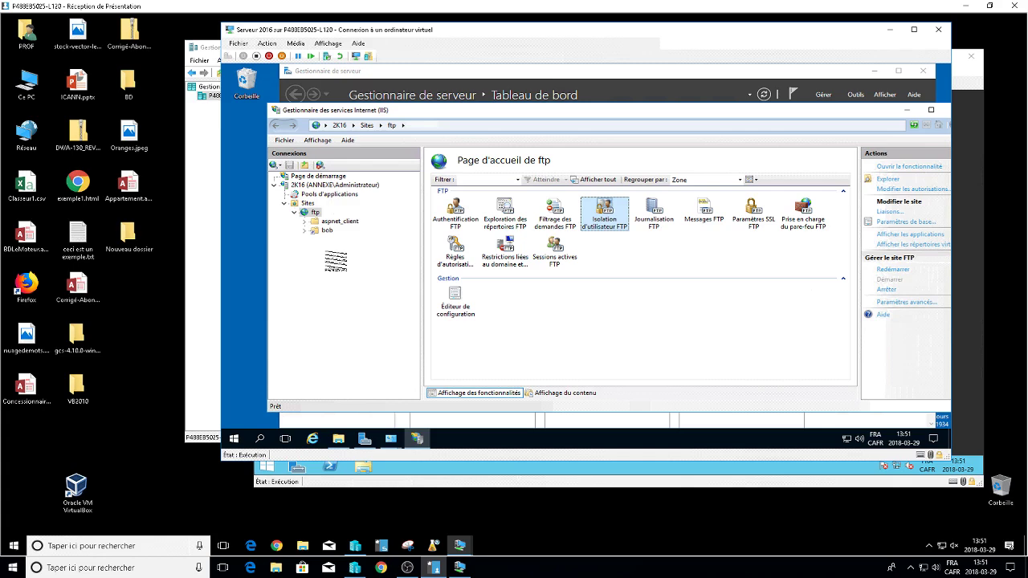
click(338, 438)
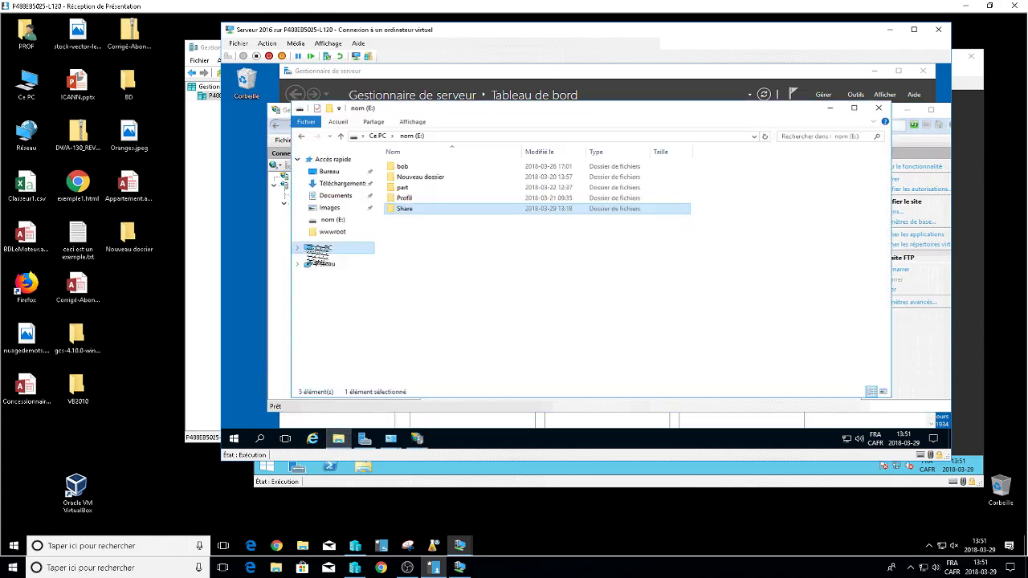
Create a new folder named Maria on drive nom (E:).
click(320, 248)
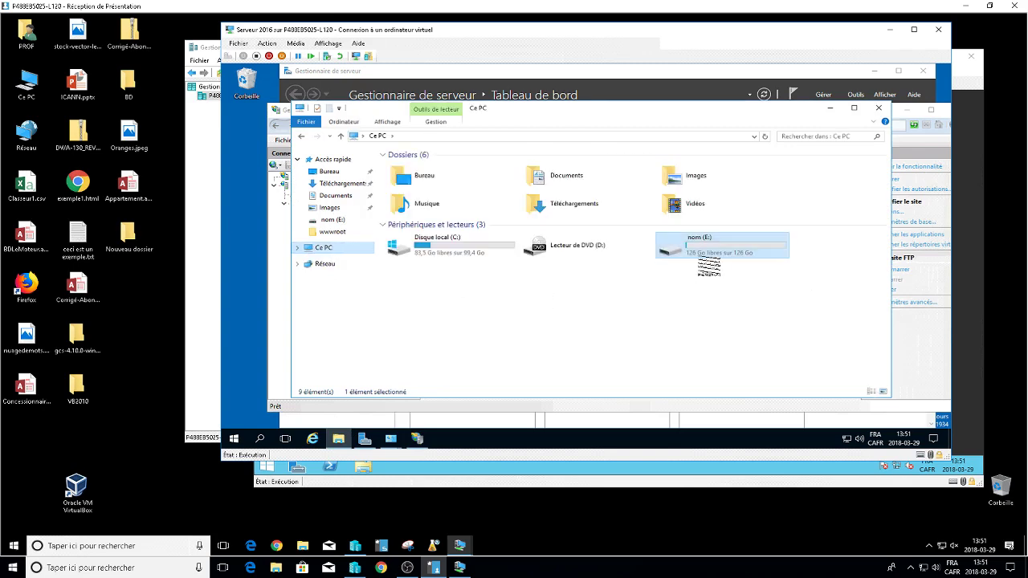
double_click(703, 254)
right_click(445, 250)
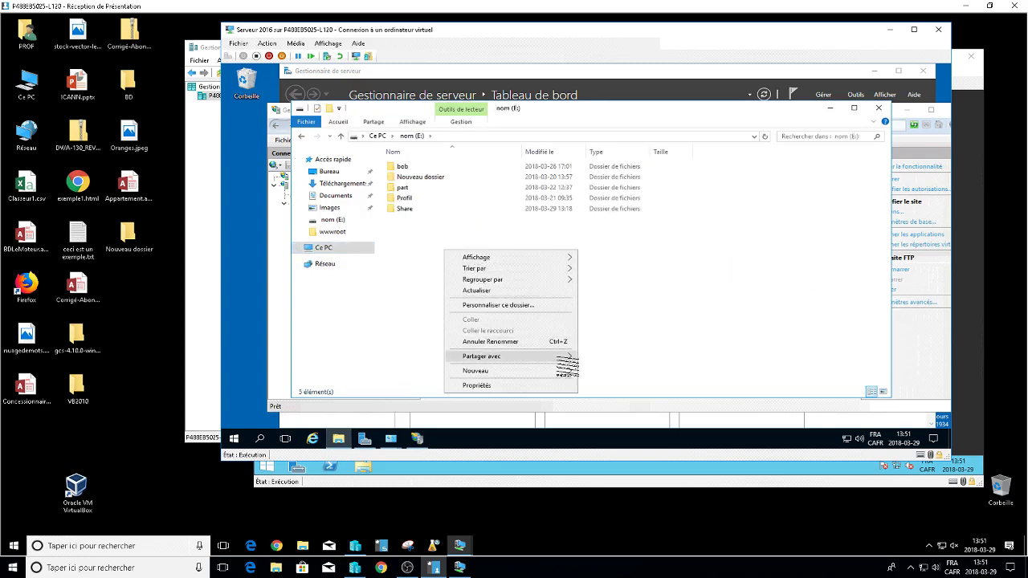
mouse_move(562, 370)
click(601, 301)
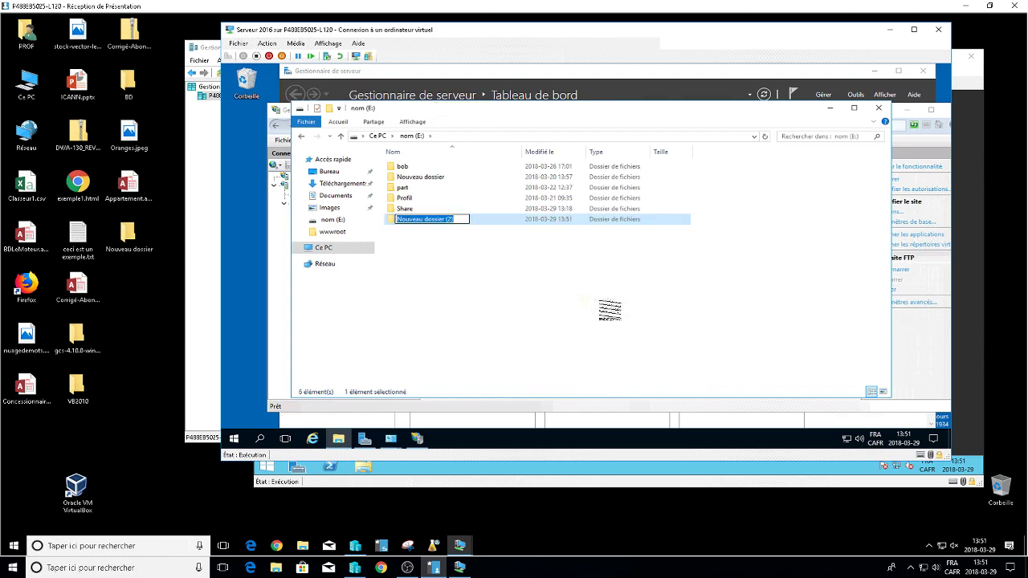
text(Maria)
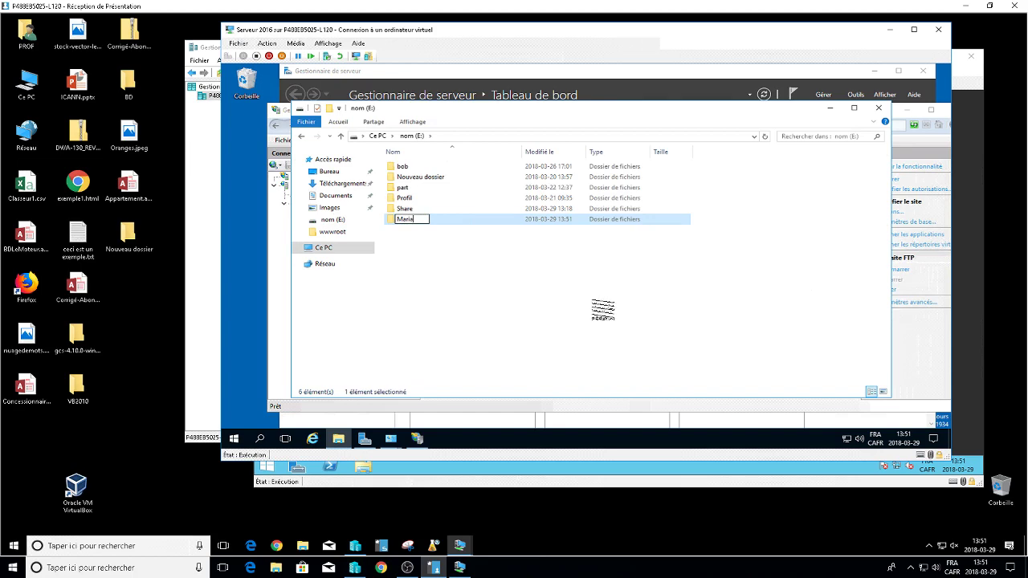
click(594, 307)
Browse C:\inetpub\ftproot, then return to drive nom (E:).
drag(511, 113, 445, 180)
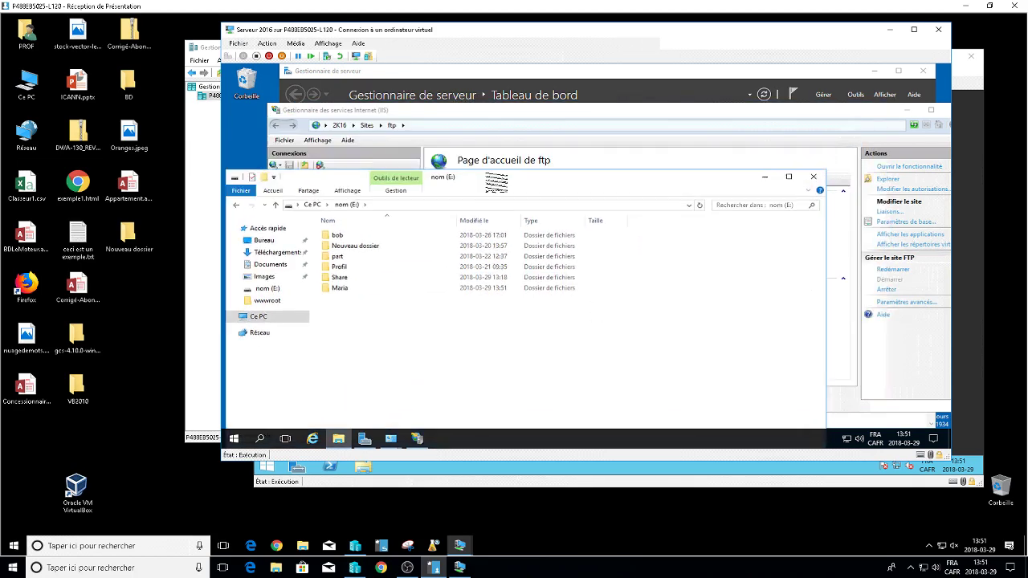
click(271, 321)
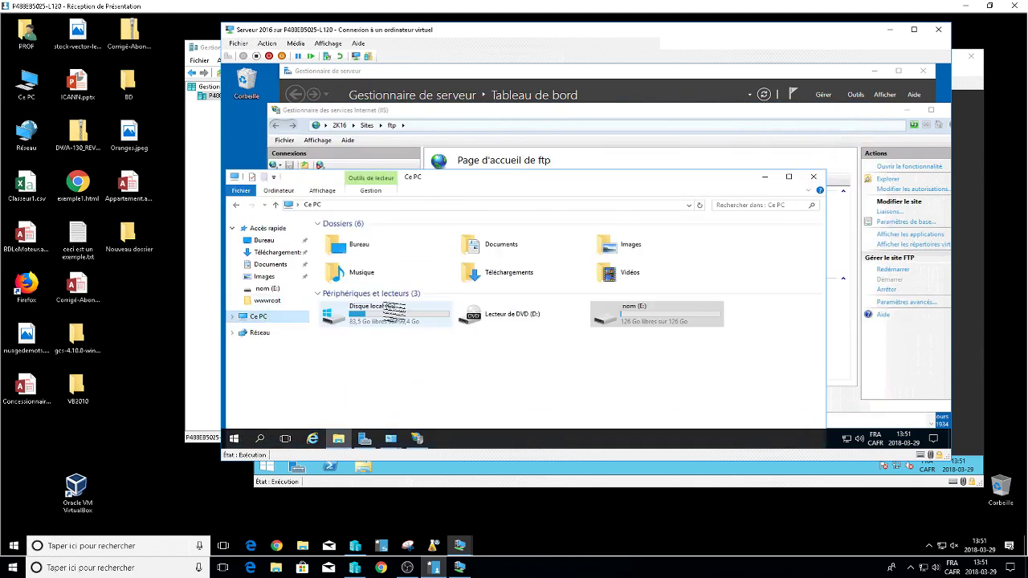
double_click(373, 313)
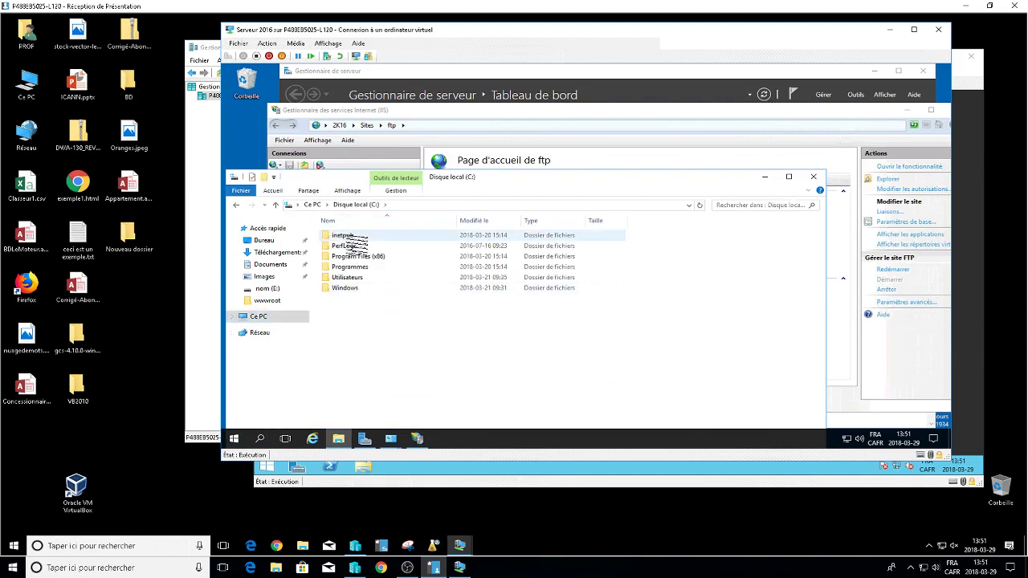
double_click(360, 234)
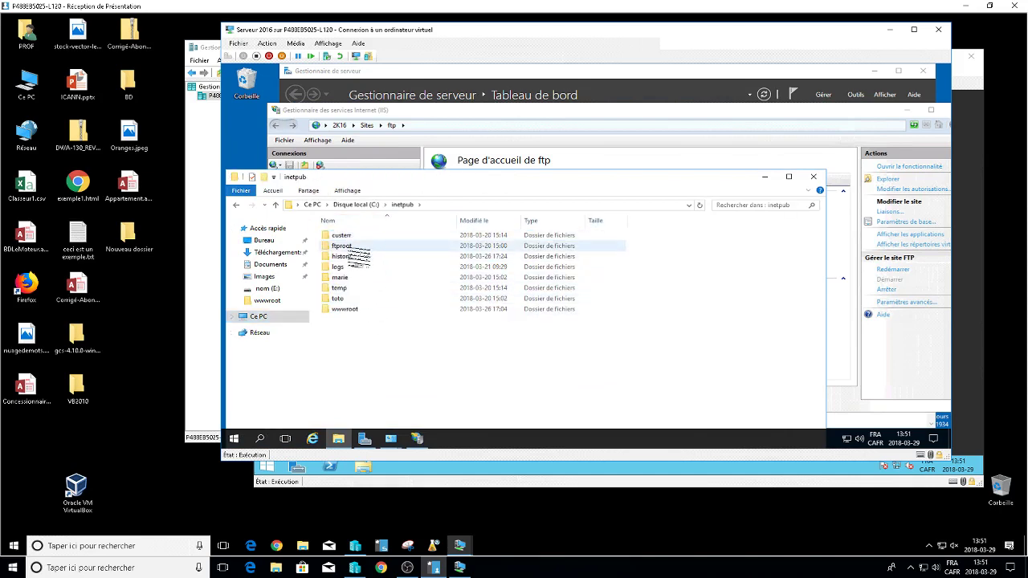
double_click(344, 246)
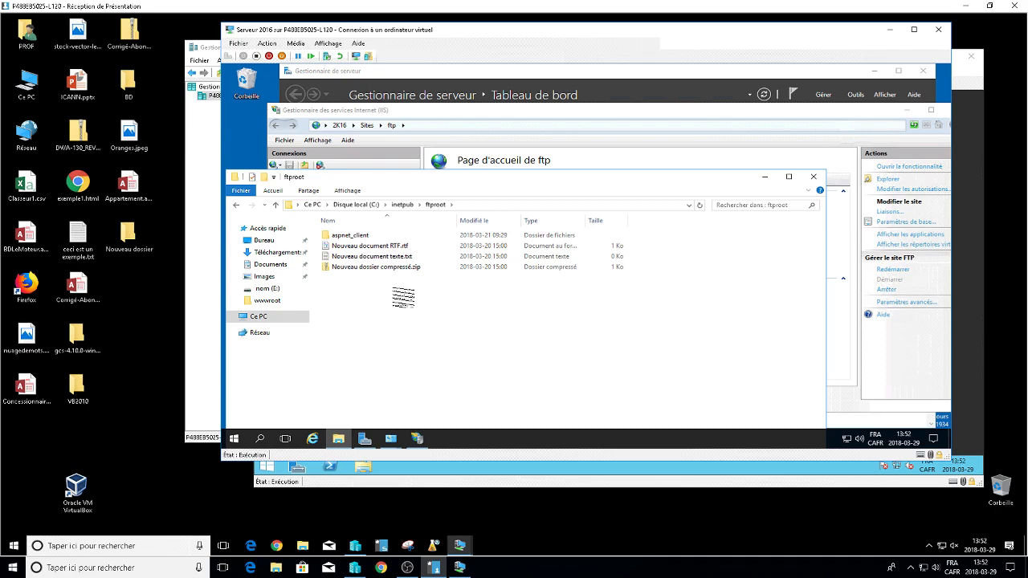
click(404, 205)
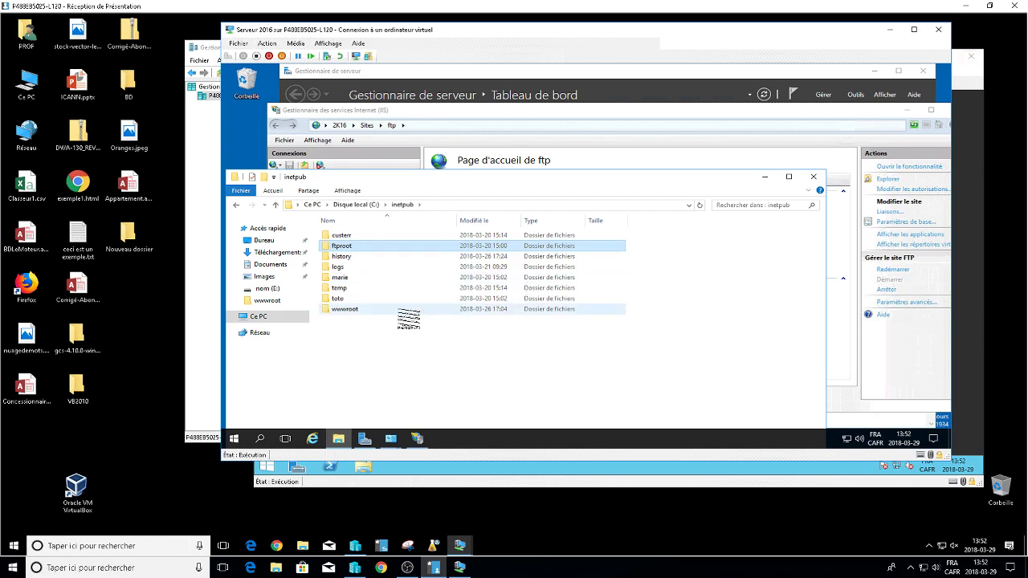
click(267, 319)
double_click(665, 321)
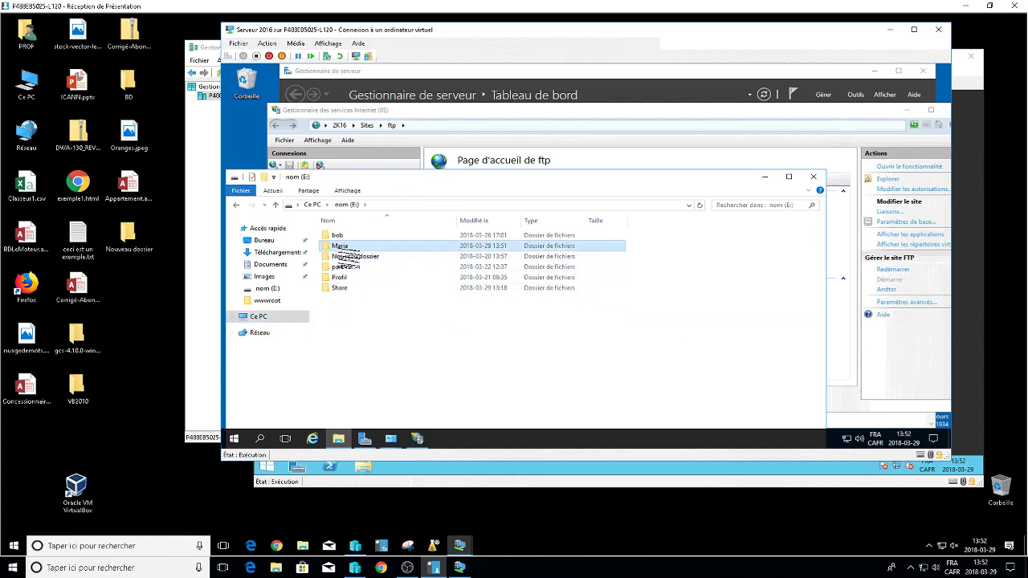
Open the Maria folder's Sécurité permissions for editing.
right_click(338, 245)
click(372, 420)
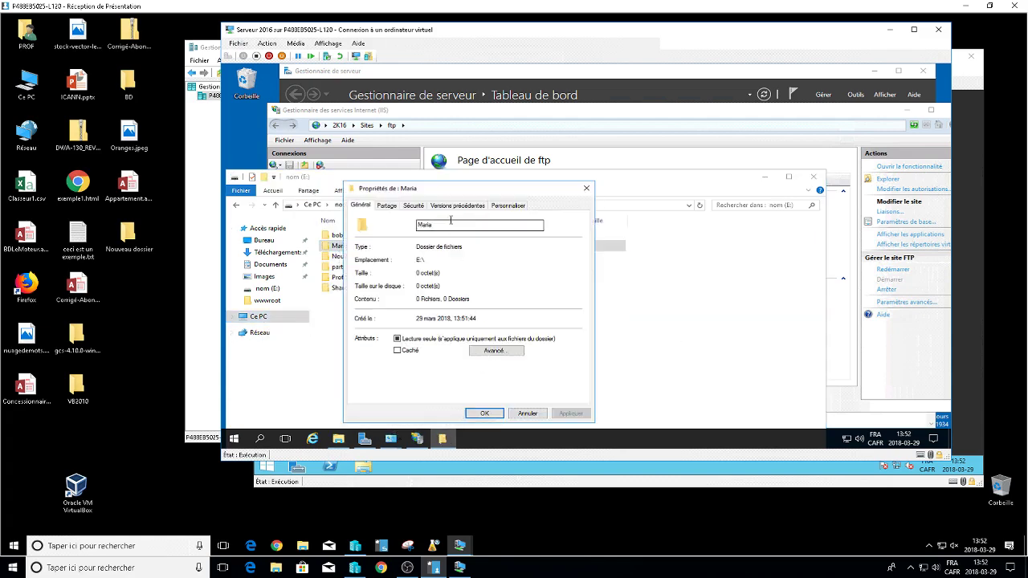
click(416, 206)
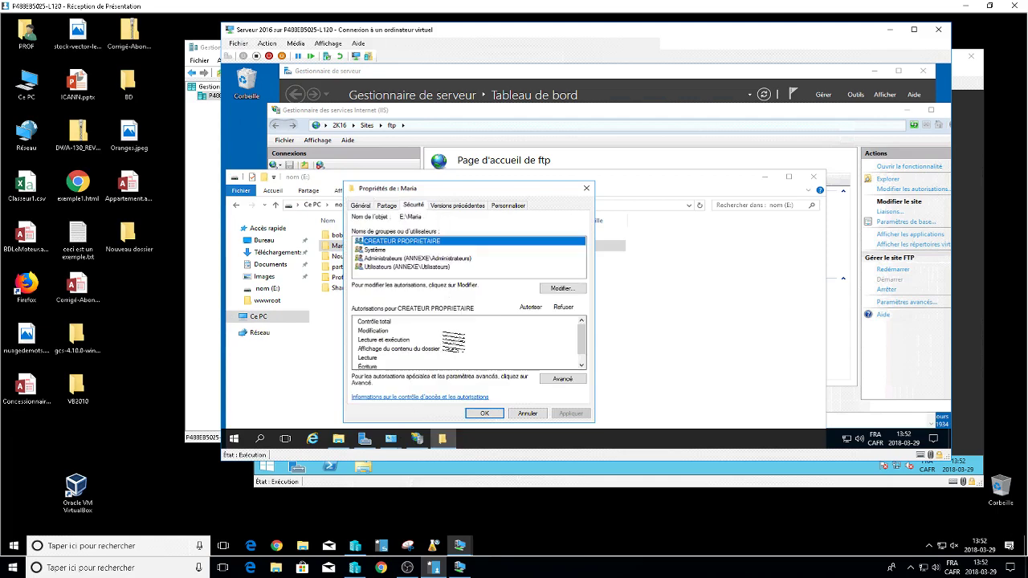
click(567, 290)
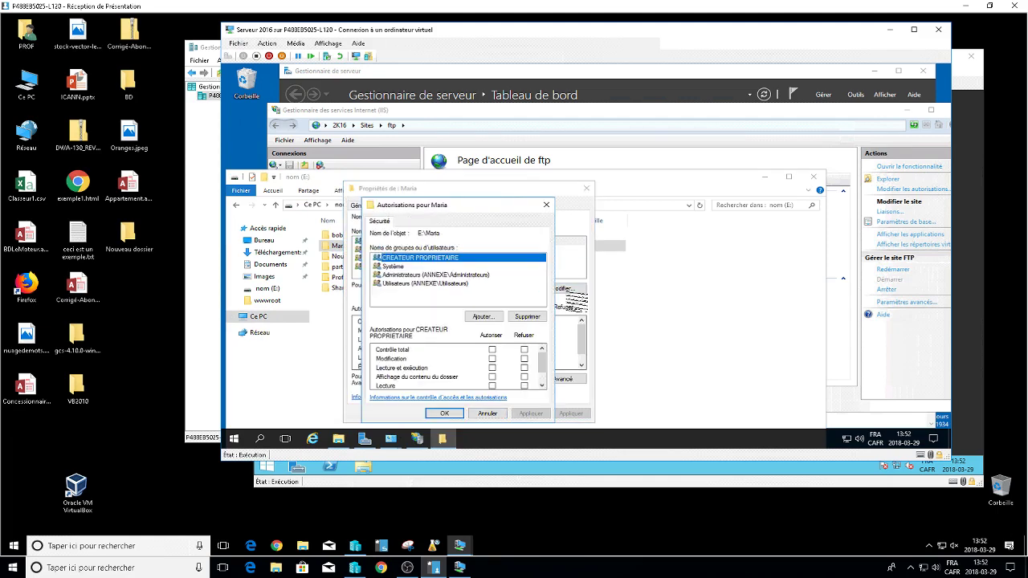
Add the domain user account and allow it Modification on Maria.
click(480, 316)
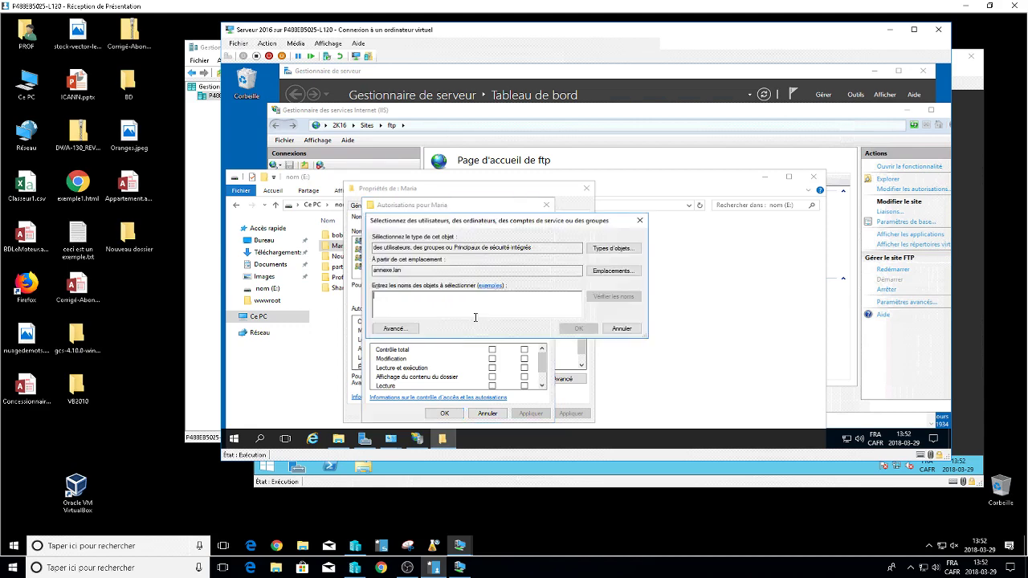
text(adm)
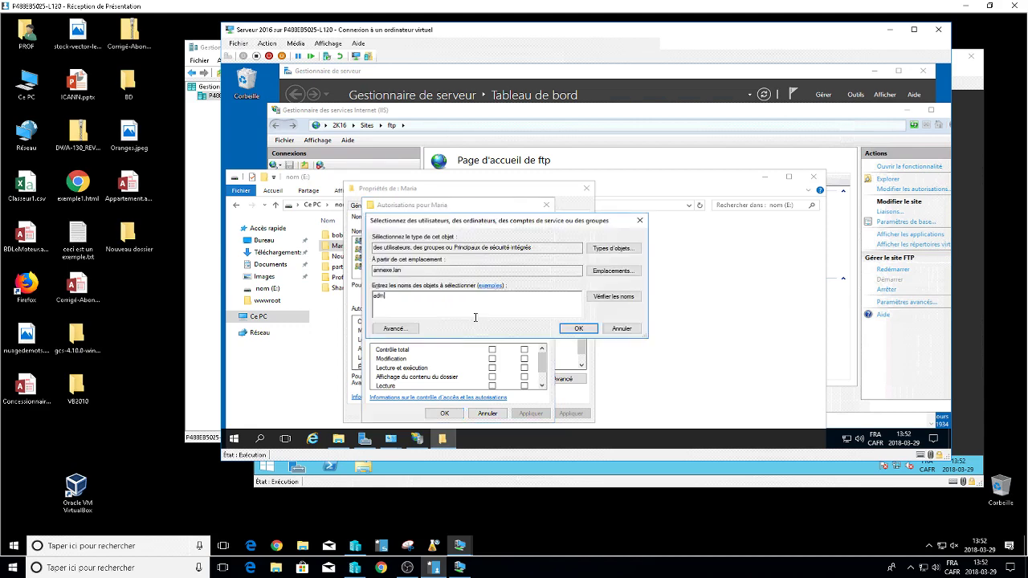
key(BackSpace)
key(BackSpace)
key(BackSpace)
text(mar)
key(Return)
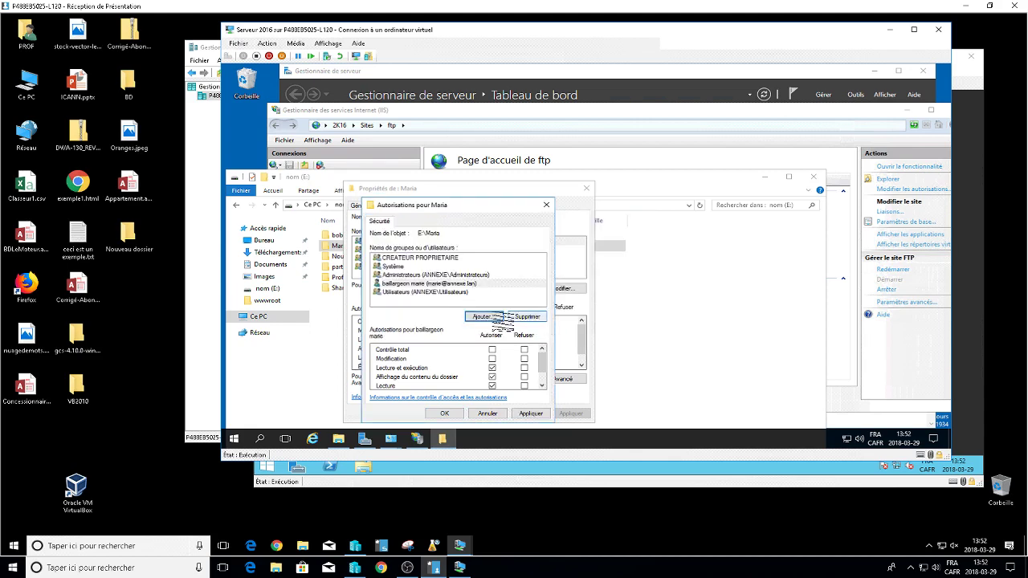
click(491, 358)
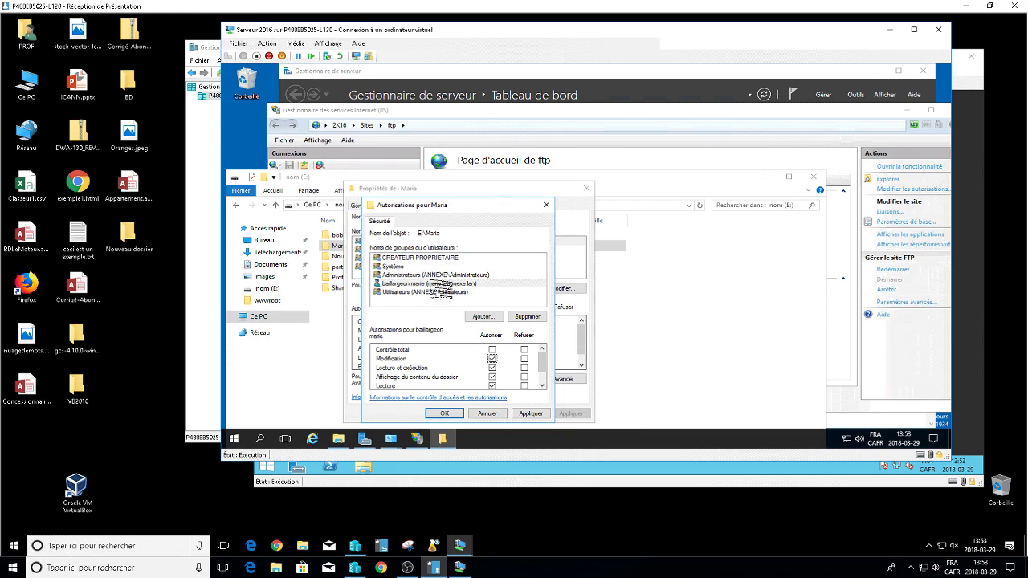
click(437, 285)
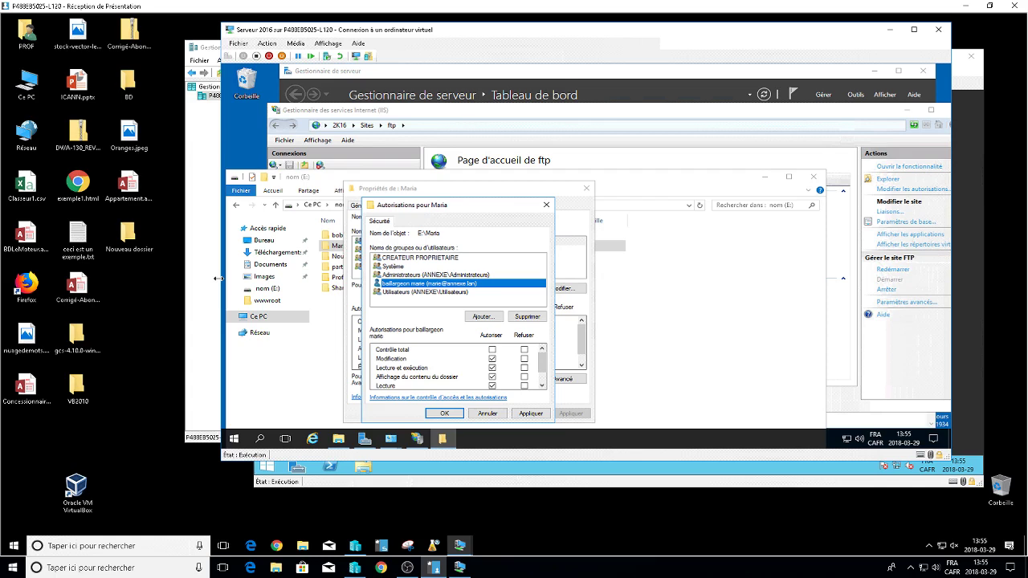
Save the Maria folder permissions and close File Explorer.
click(444, 413)
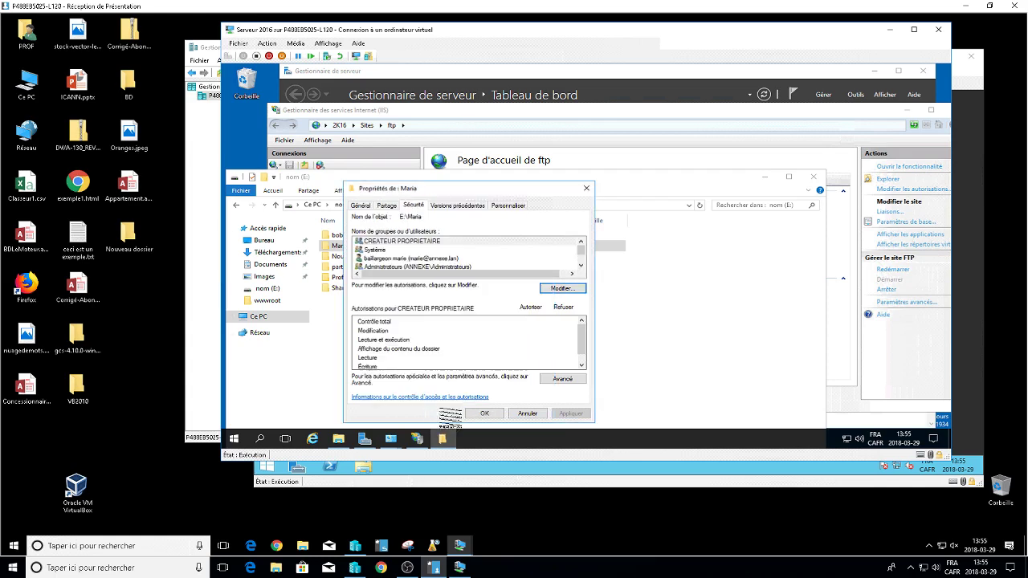
click(486, 414)
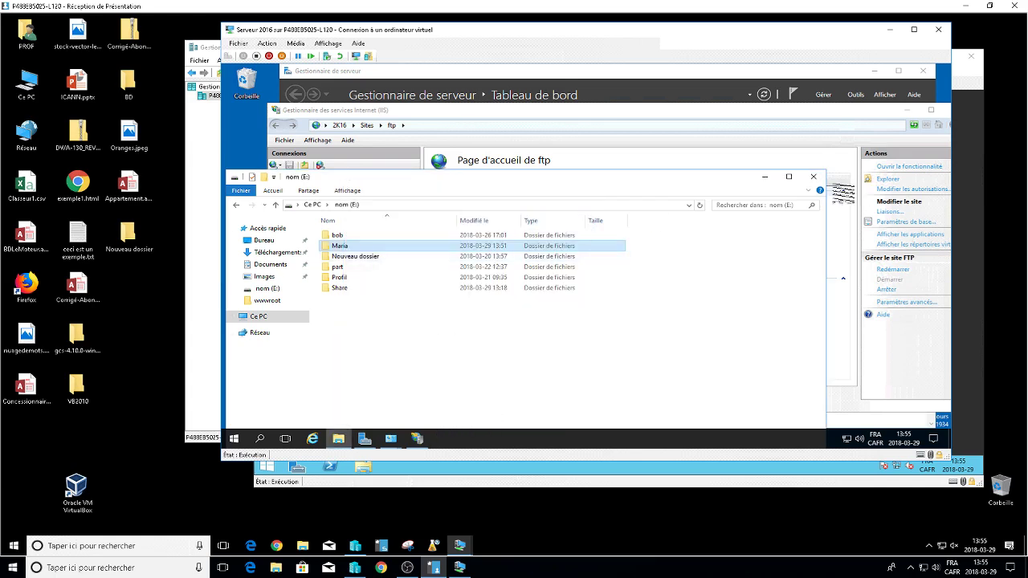
click(814, 178)
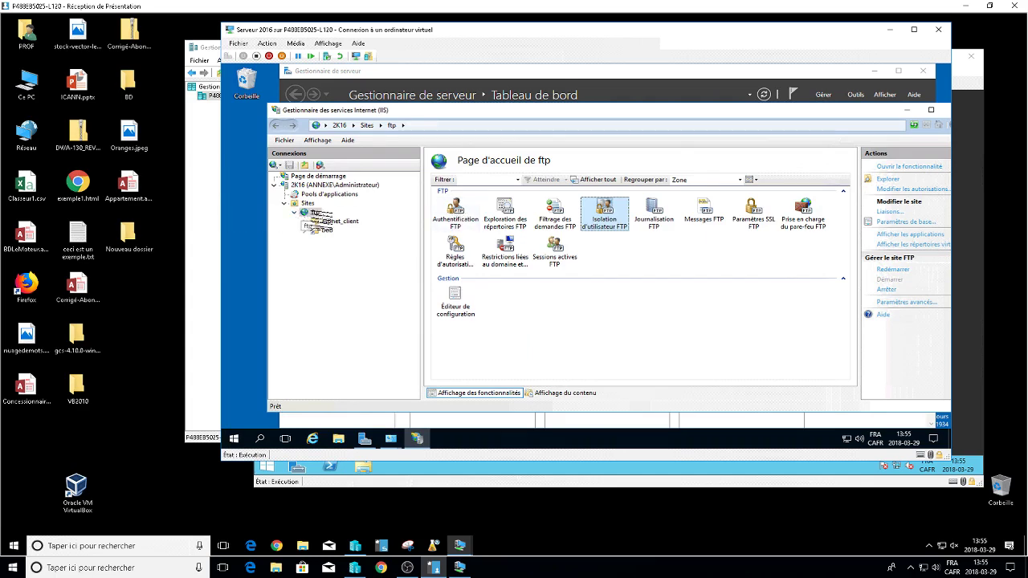
Add virtual directory marie to the ftp site with physical path E:\Maria.
click(315, 213)
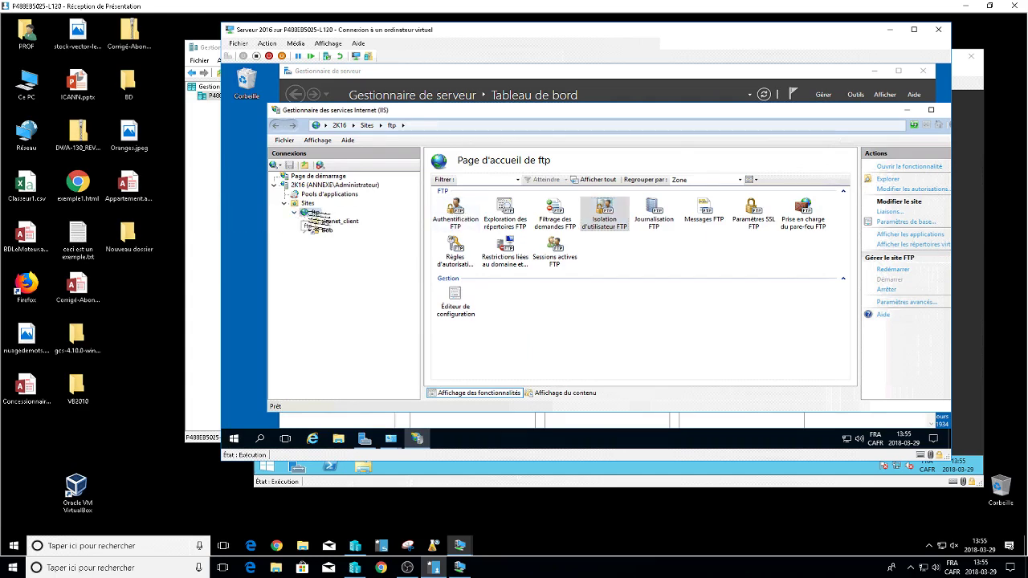
right_click(314, 213)
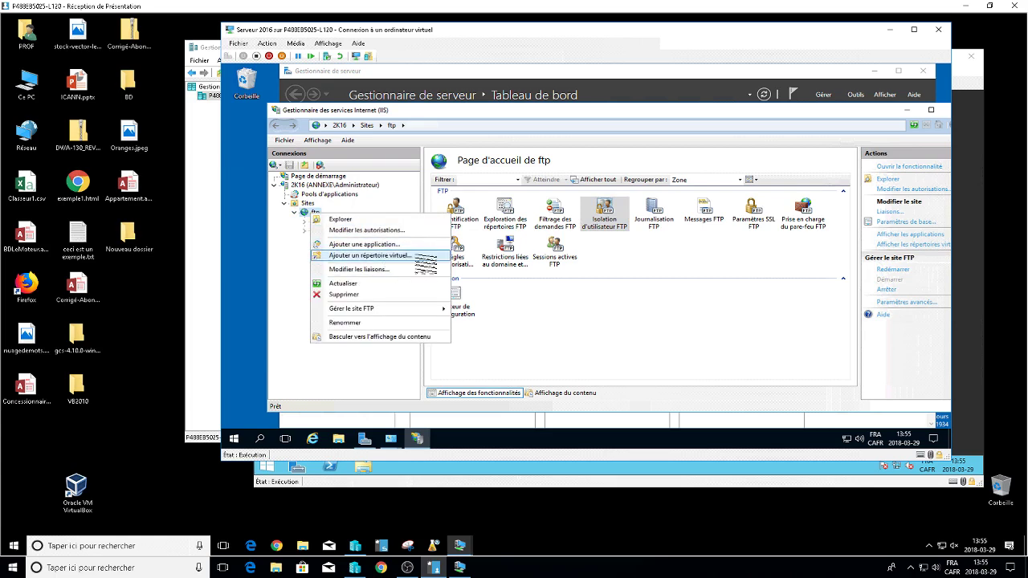
click(426, 259)
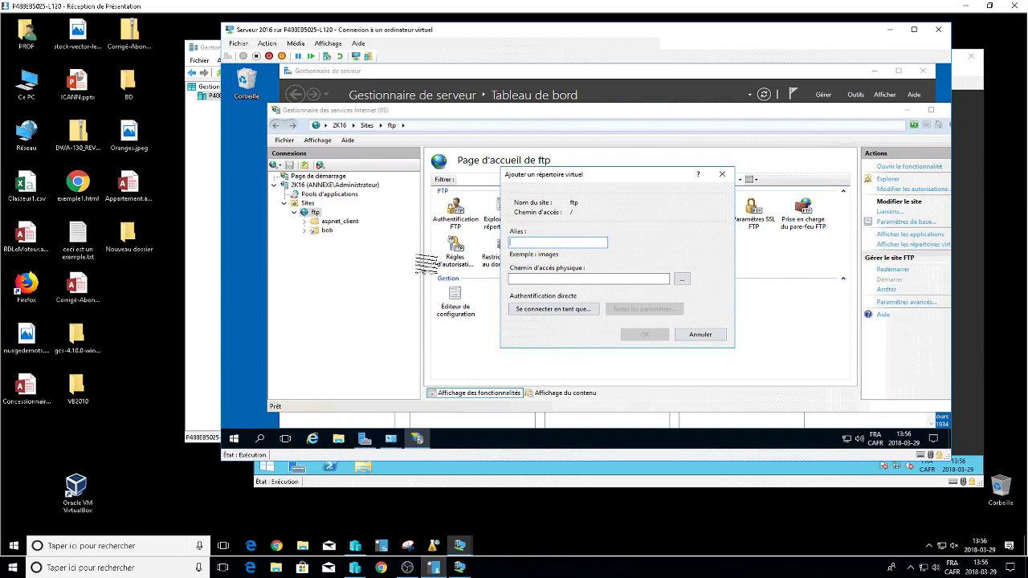
text(marie)
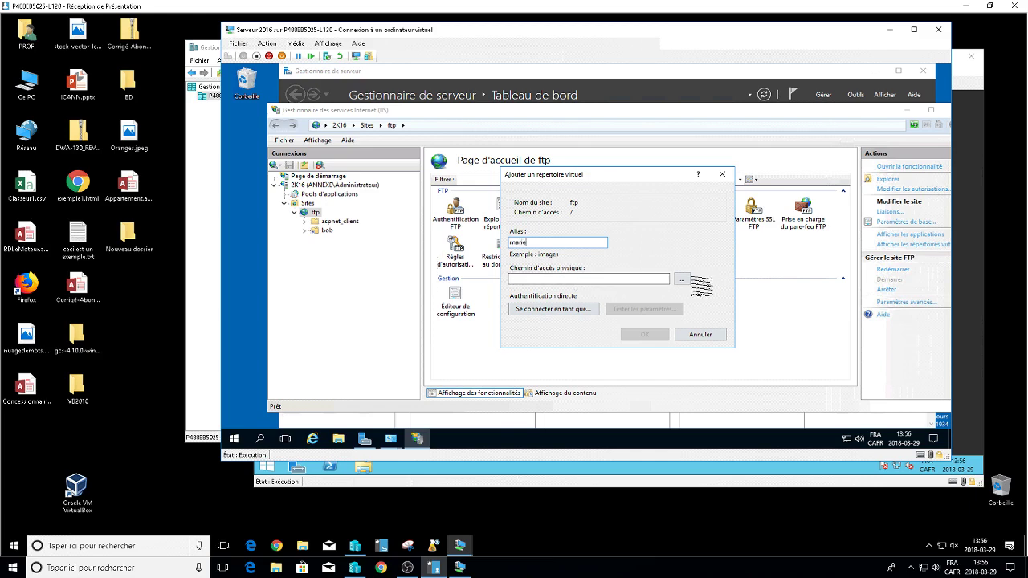
click(681, 279)
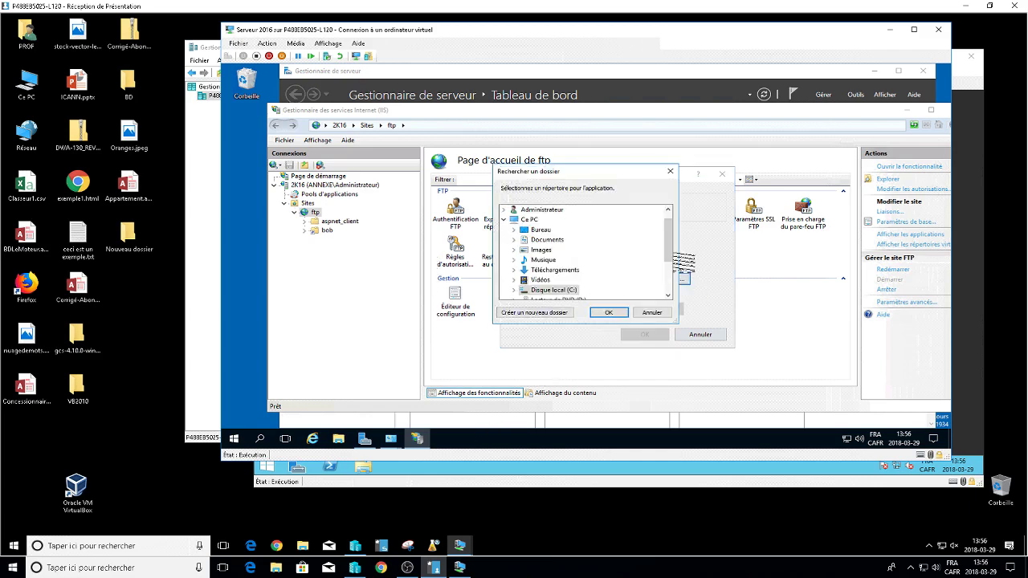
scroll(668, 257, down, 2)
click(513, 250)
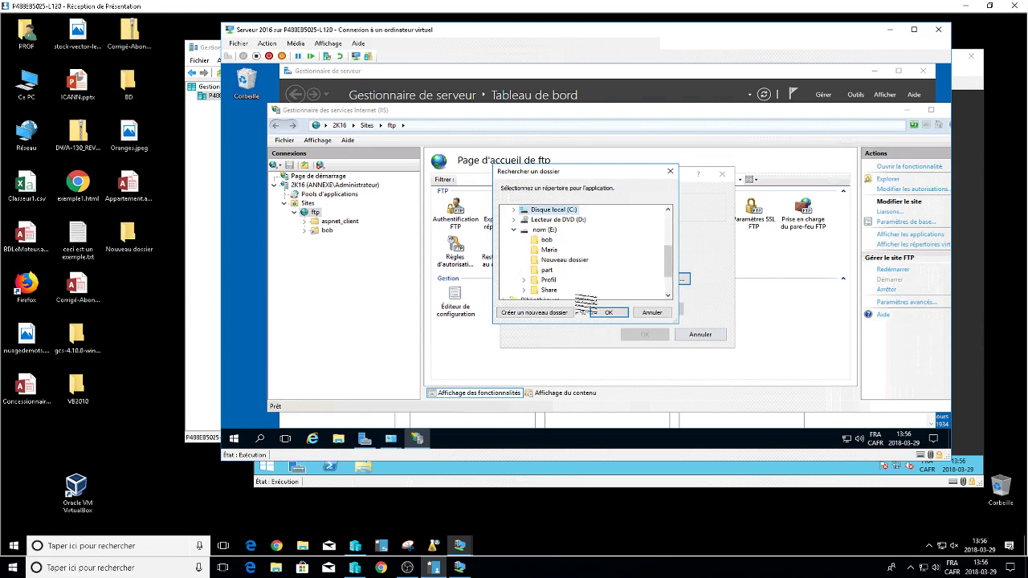
click(549, 249)
click(608, 312)
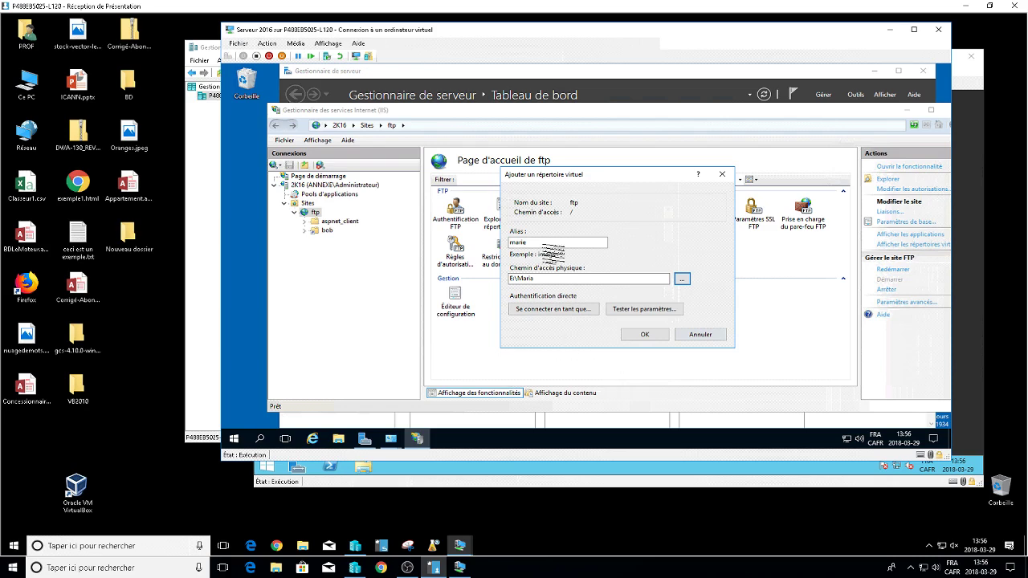
double_click(538, 241)
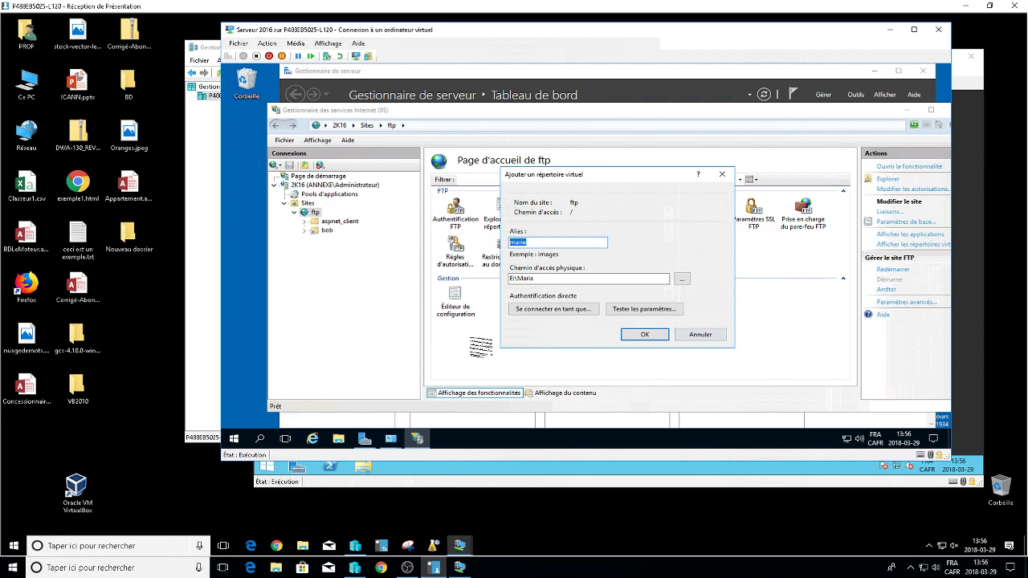
double_click(555, 279)
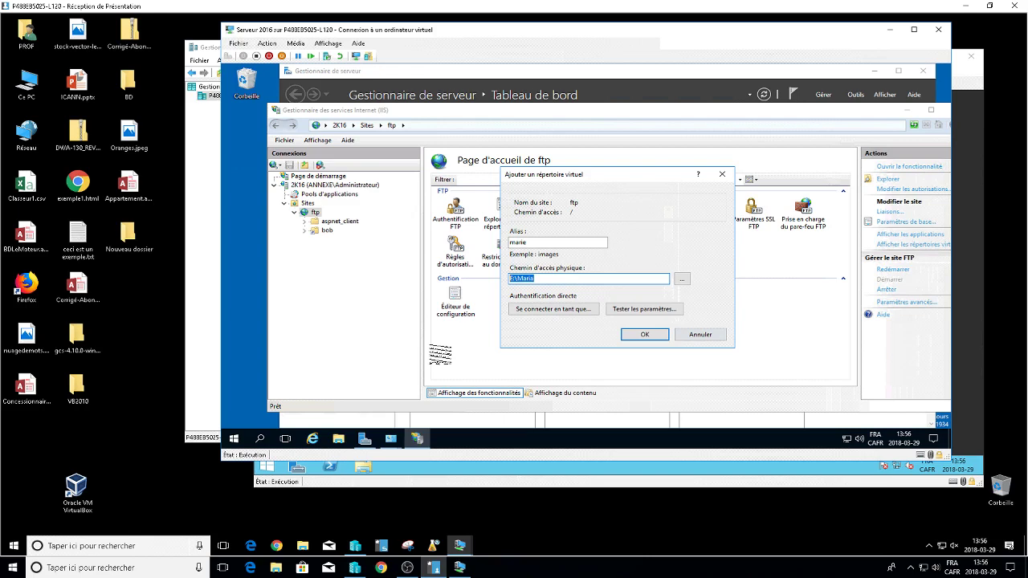
click(657, 335)
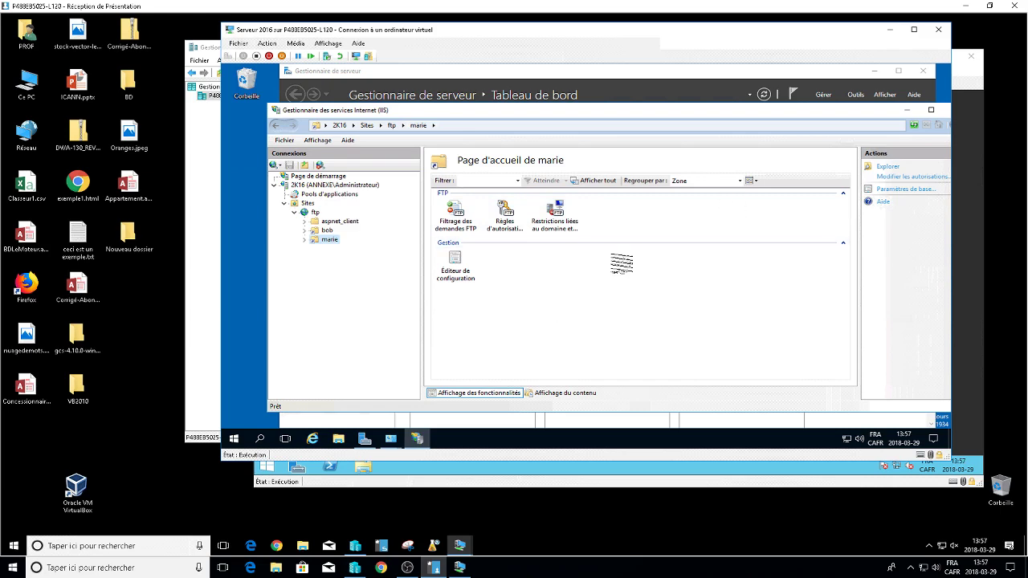
Select the marie directory and its FTP Authorization Rules feature.
click(315, 212)
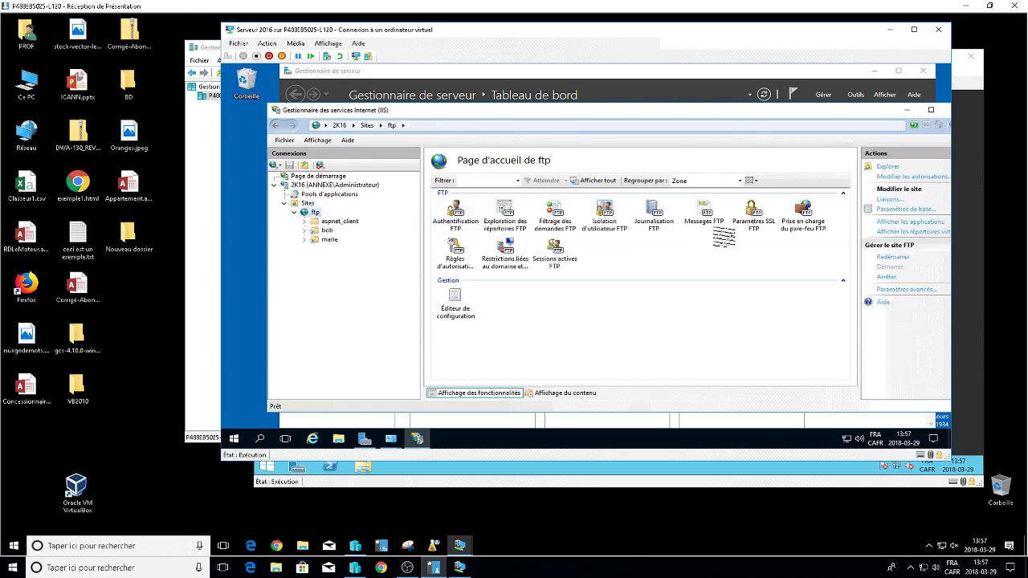
click(330, 240)
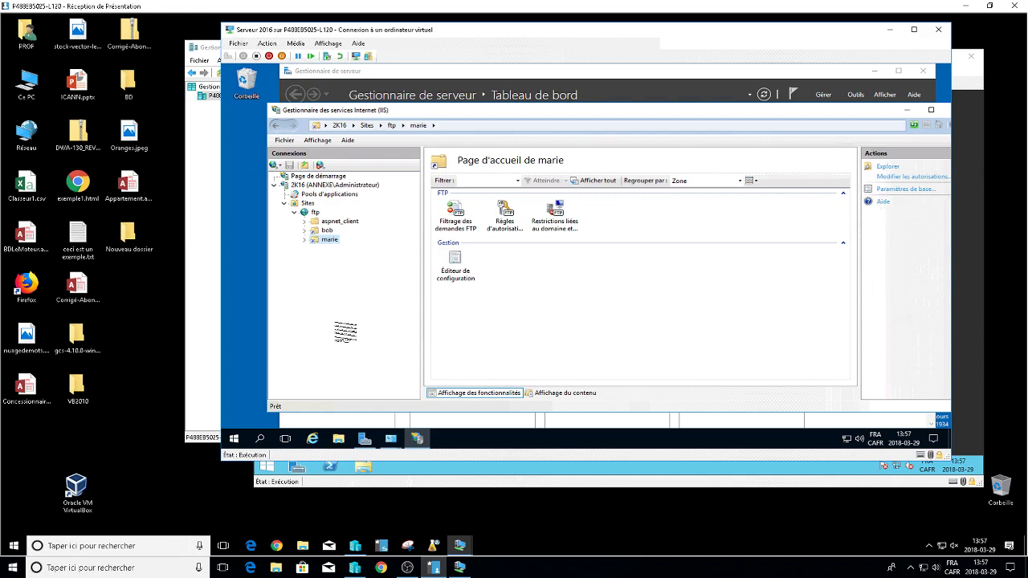
click(514, 235)
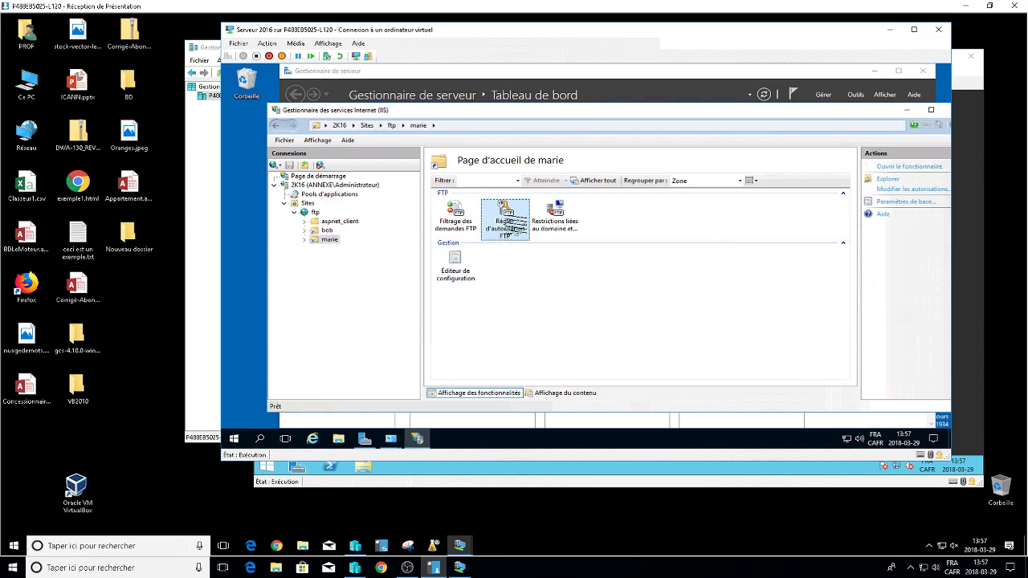
Delete the existing all-users read rule from marie's FTP Authorization Rules.
double_click(516, 224)
click(514, 193)
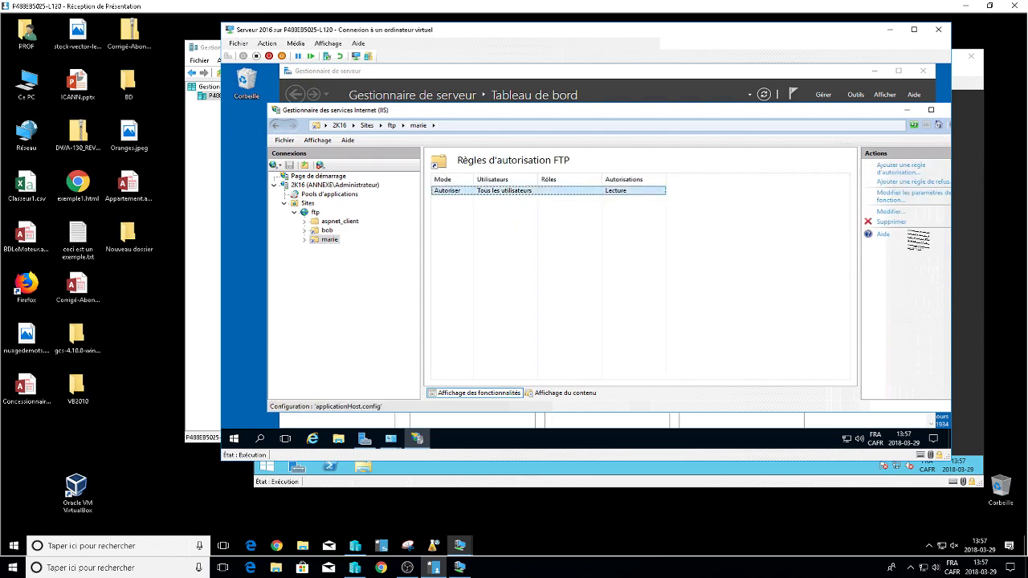
click(895, 222)
click(564, 289)
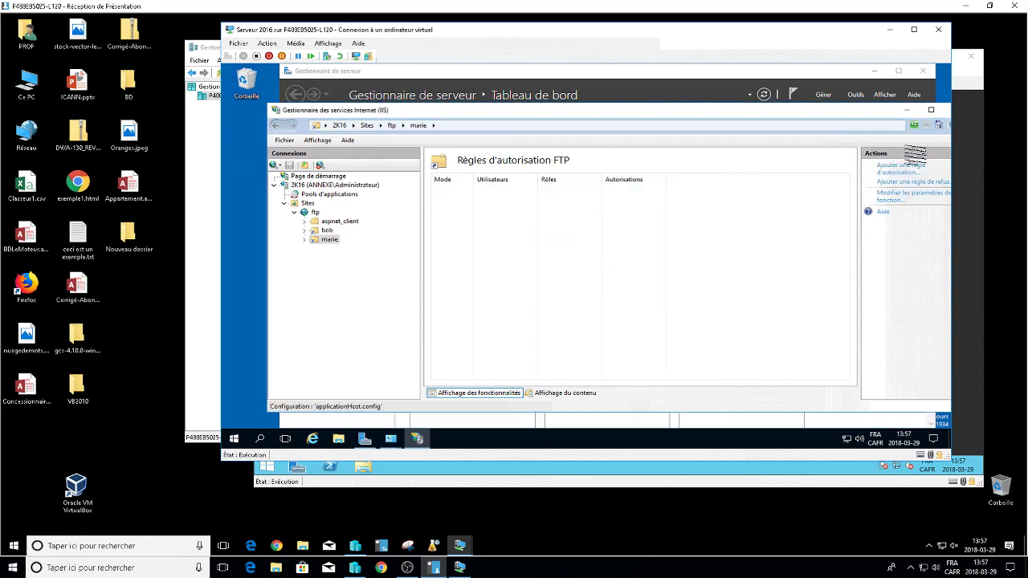
Add an Allow rule granting the specified user Lecture and Écriture access.
click(900, 167)
click(526, 262)
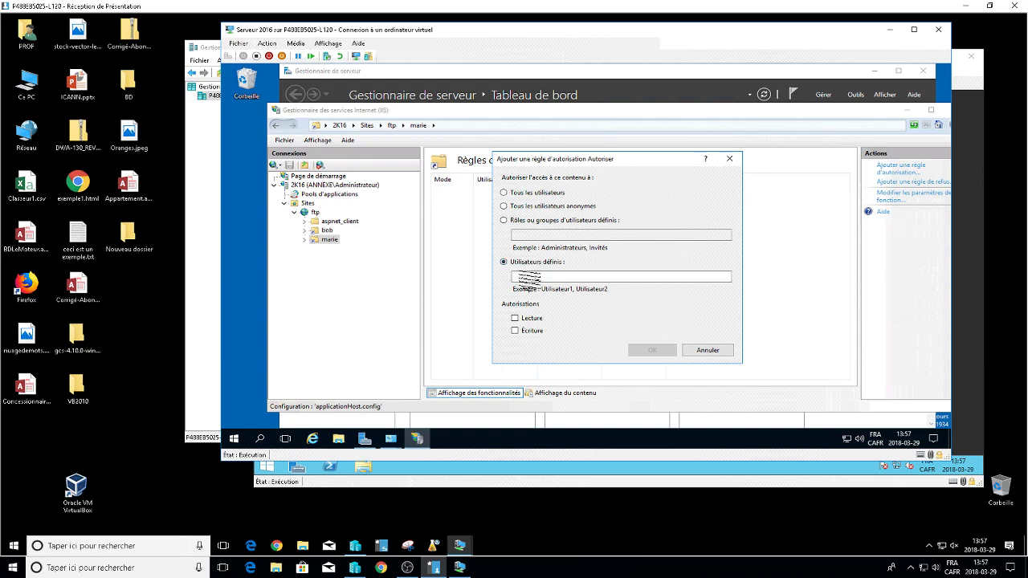
click(532, 276)
text(amarie)
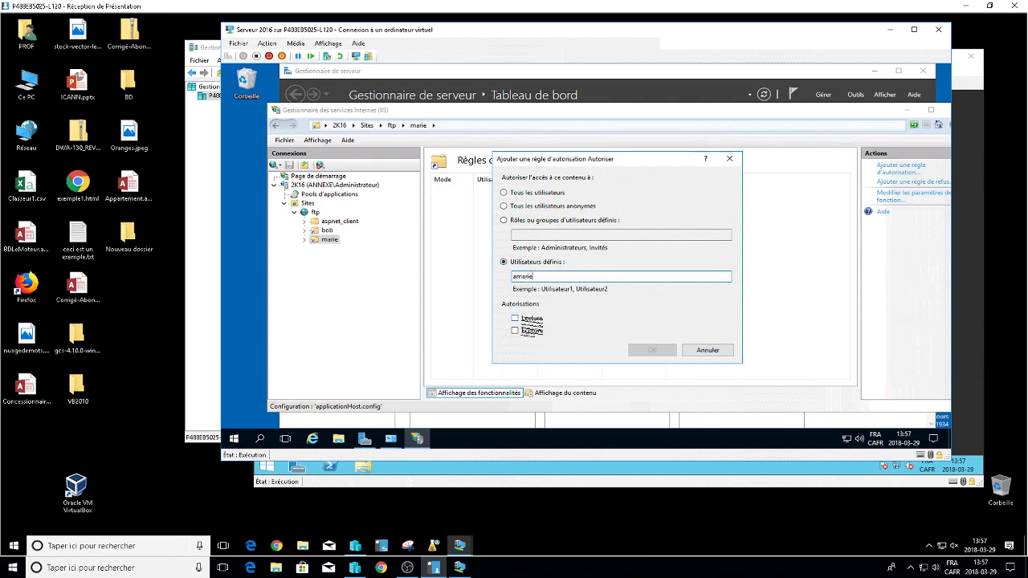
click(515, 318)
click(515, 330)
click(558, 276)
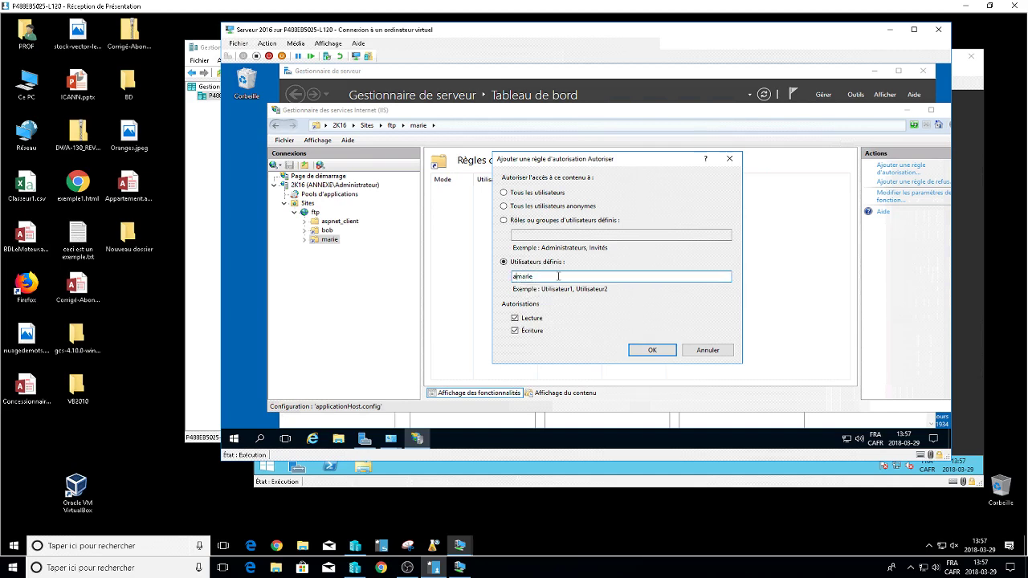
key(BackSpace)
click(651, 353)
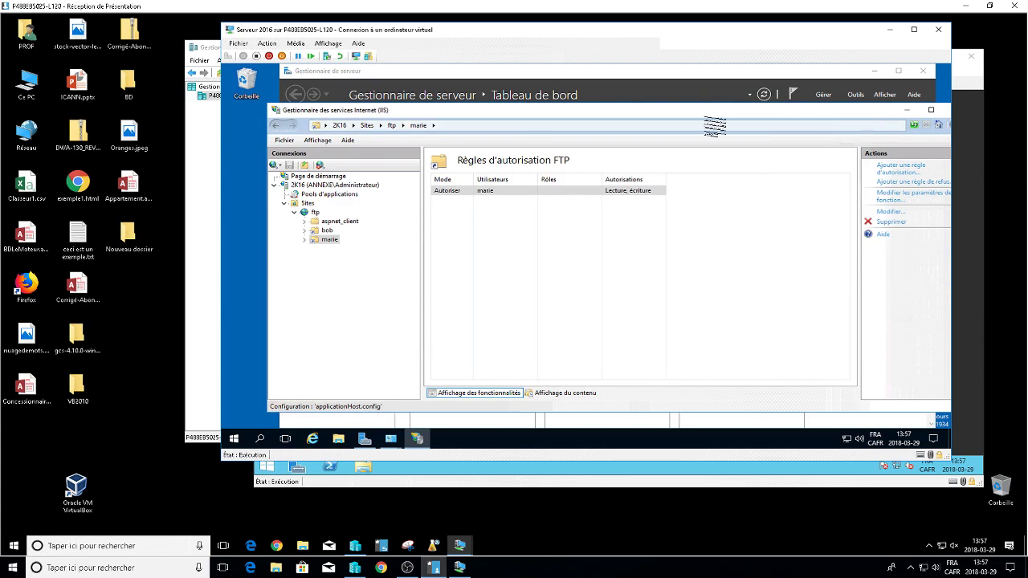
drag(714, 126, 779, 126)
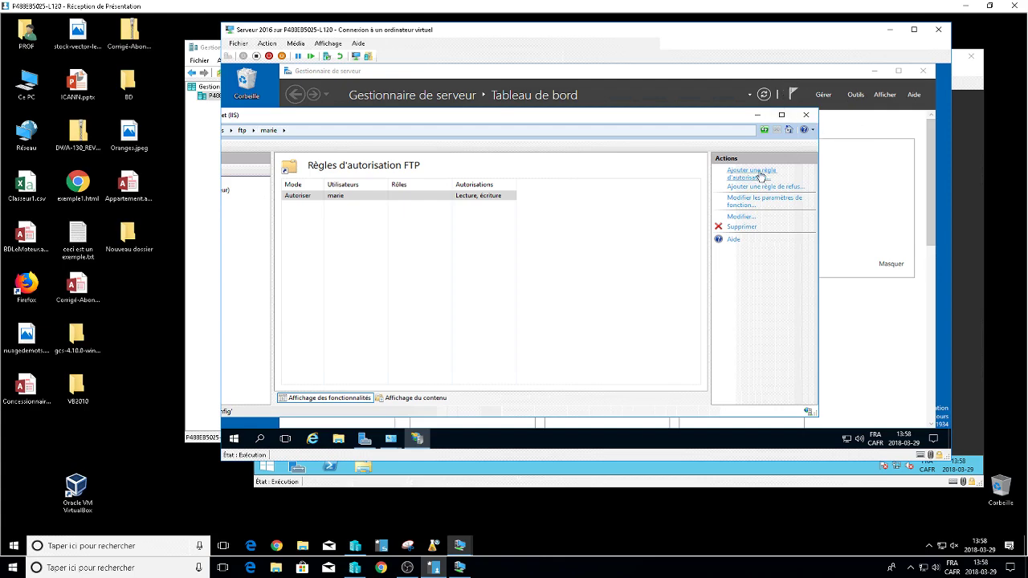
Minimize IIS Manager and open the Outils menu in Server Manager.
click(757, 116)
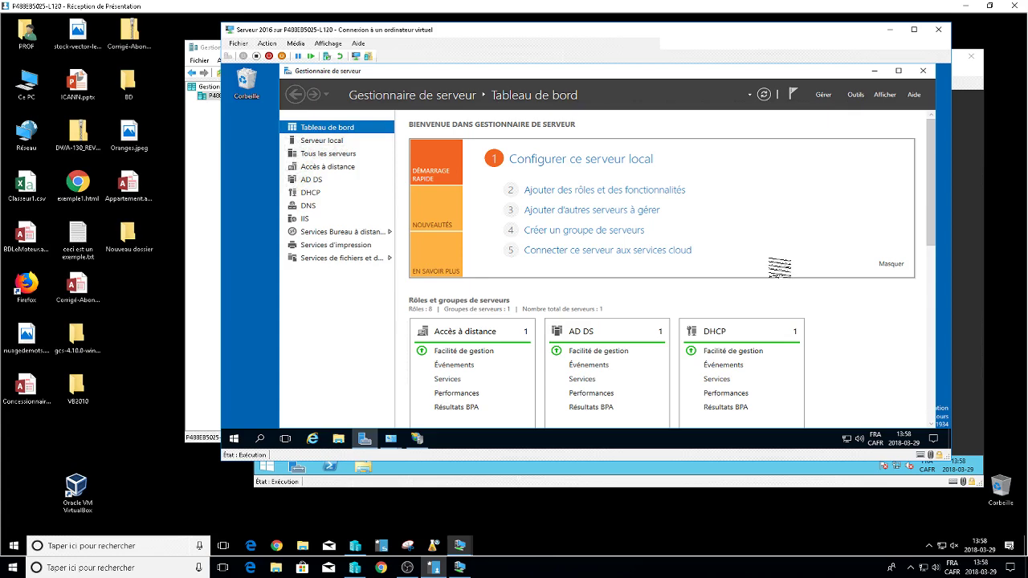
click(855, 95)
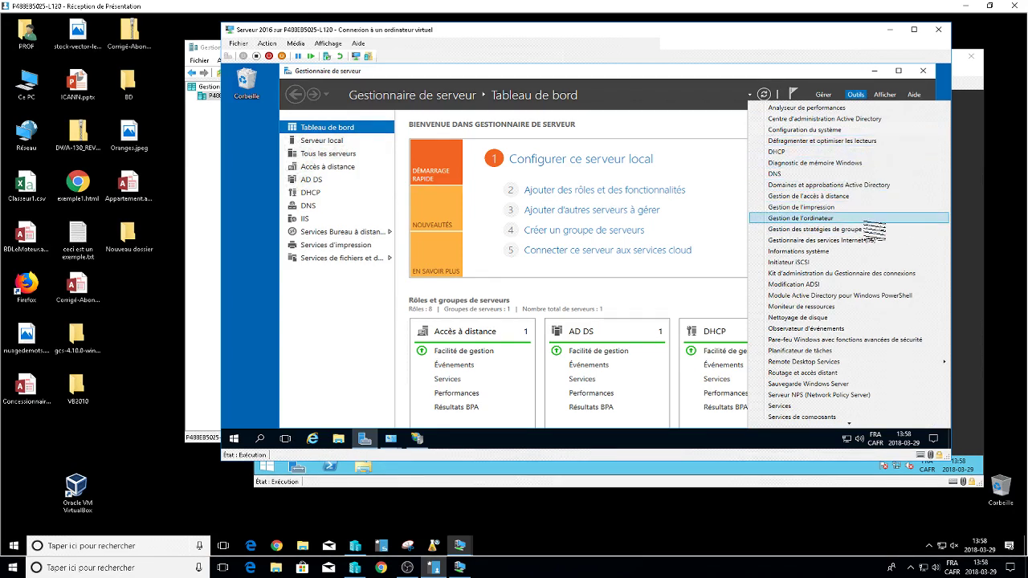
Launch Gestion de stratégie de groupe and select Default Domain Policy under annexe.lan.
click(871, 230)
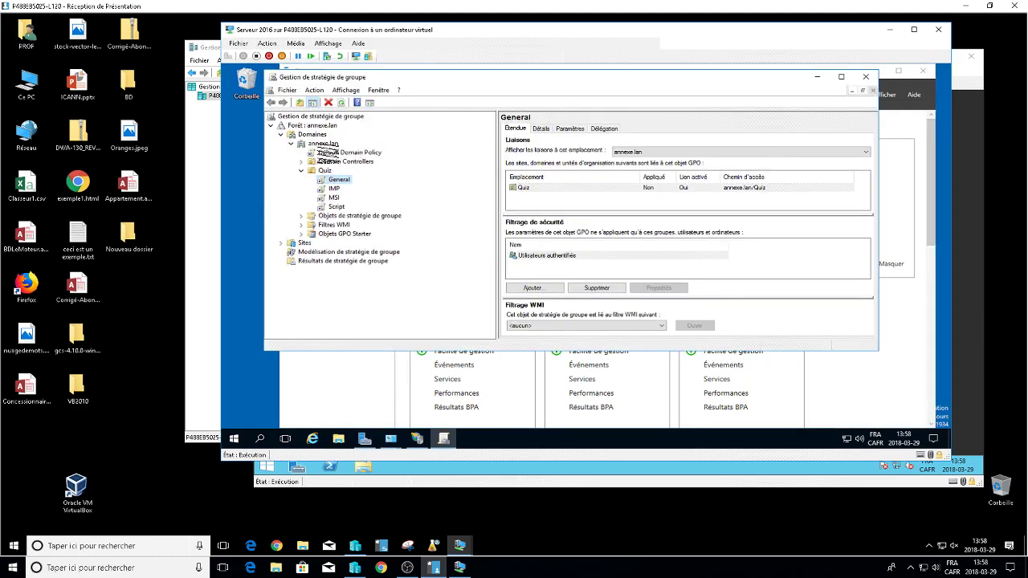
click(352, 153)
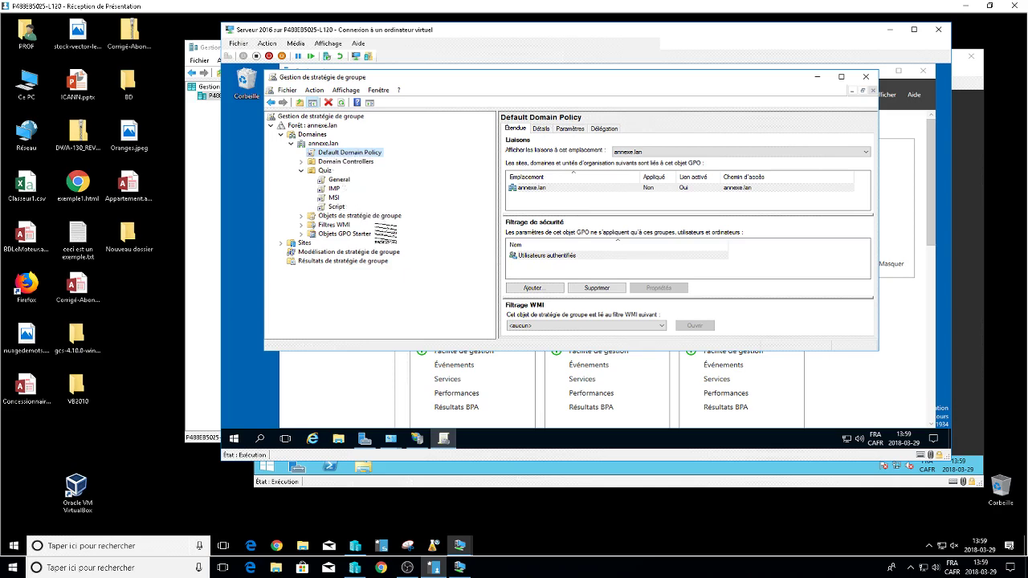
Edit Default Domain Policy and expand Configuration ordinateur > Stratégies, widening the tree pane.
right_click(366, 154)
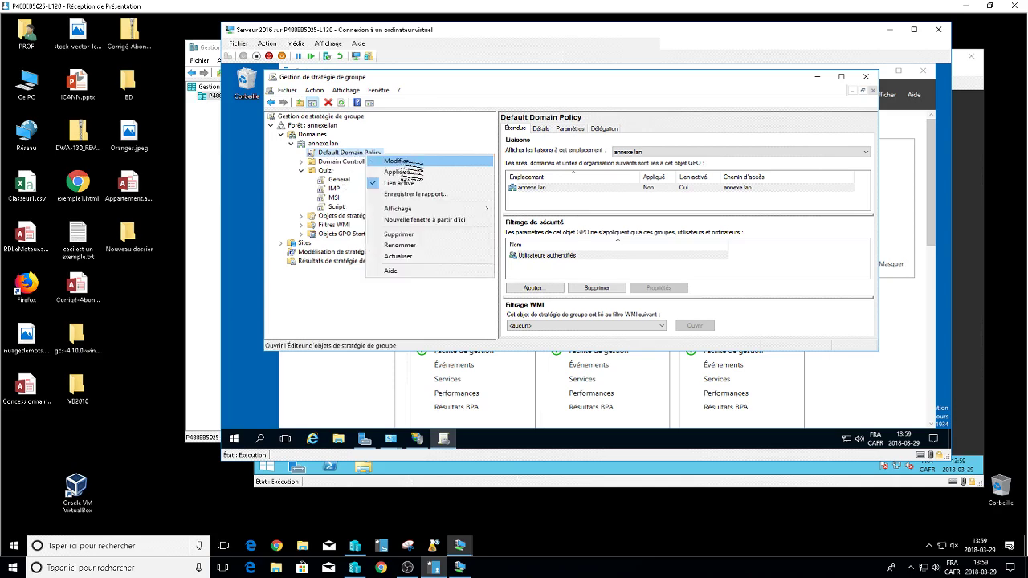
click(400, 163)
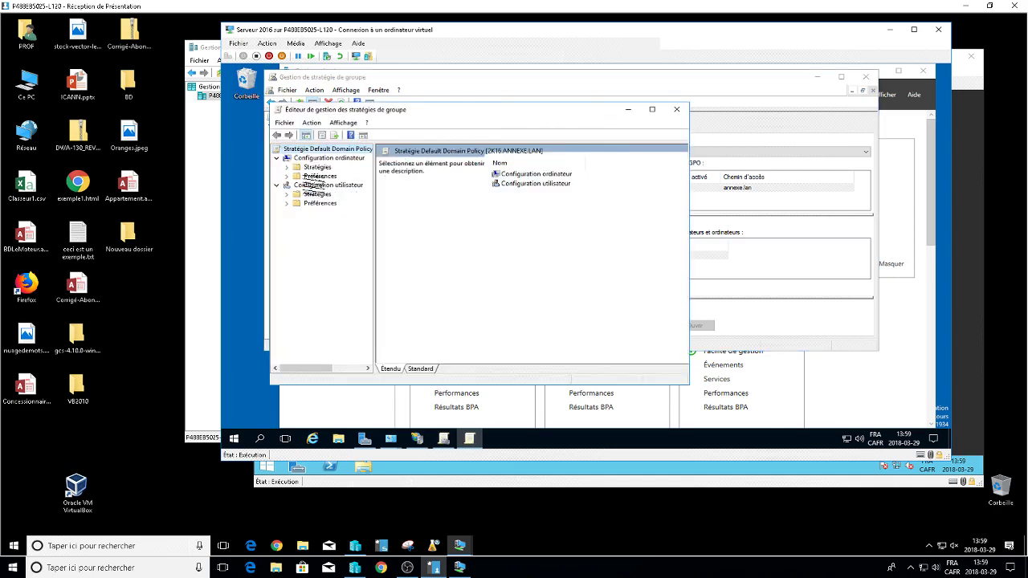
click(278, 185)
click(328, 158)
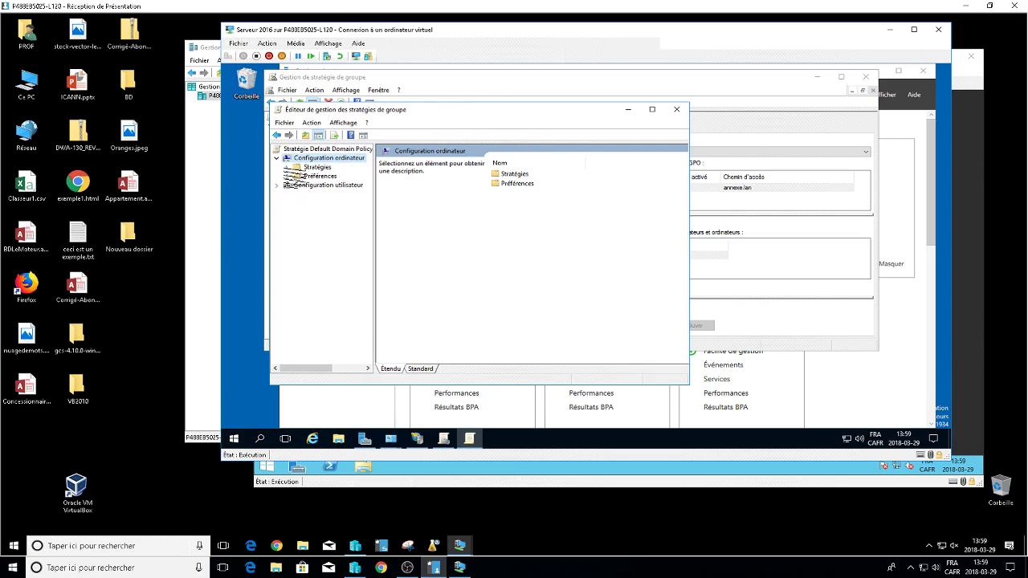
click(286, 167)
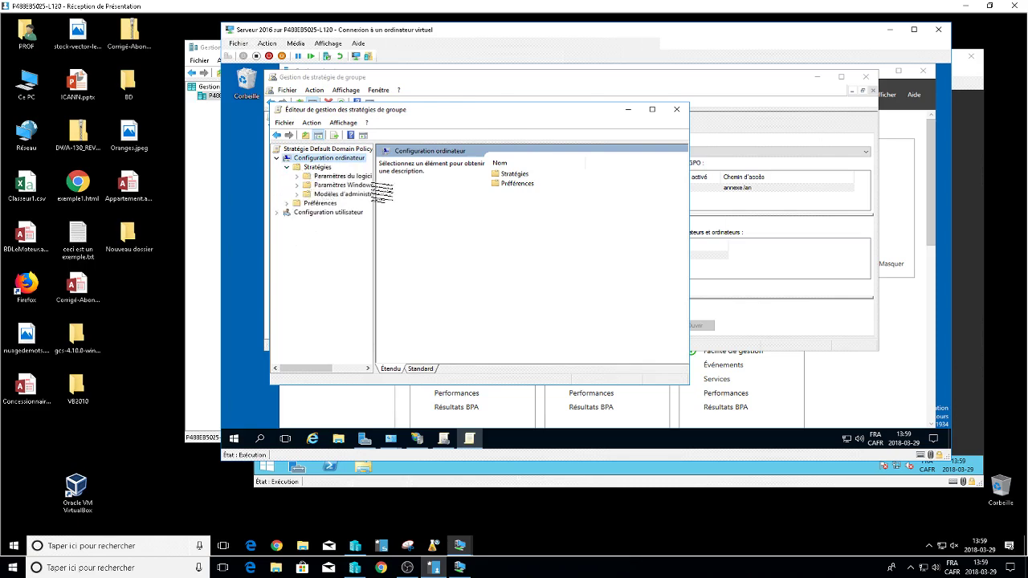
drag(374, 193, 462, 192)
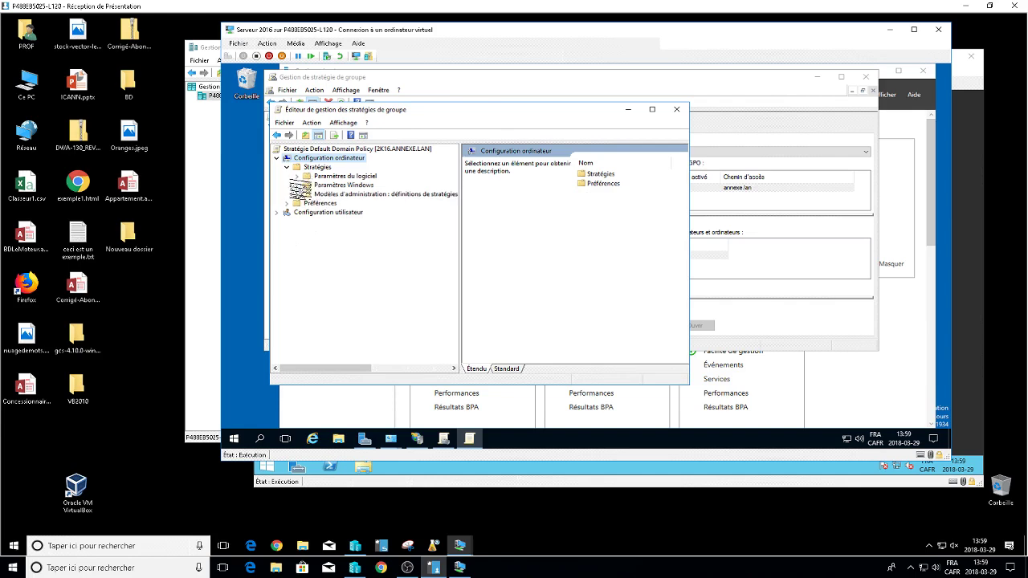
Expand Paramètres Windows > Paramètres de sécurité > Stratégies locales and open Options de sécurité.
click(298, 184)
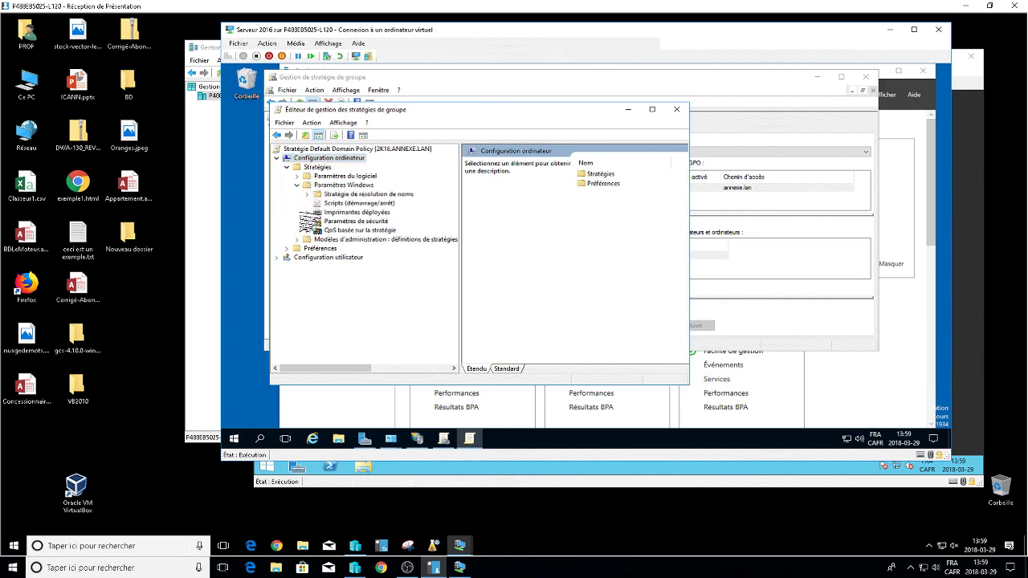
click(307, 221)
click(382, 221)
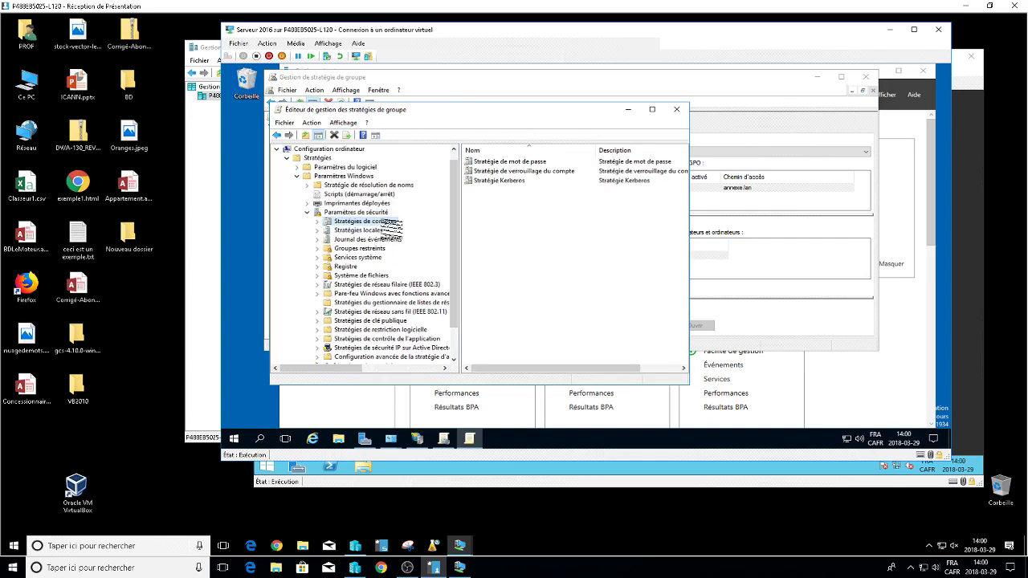
click(376, 230)
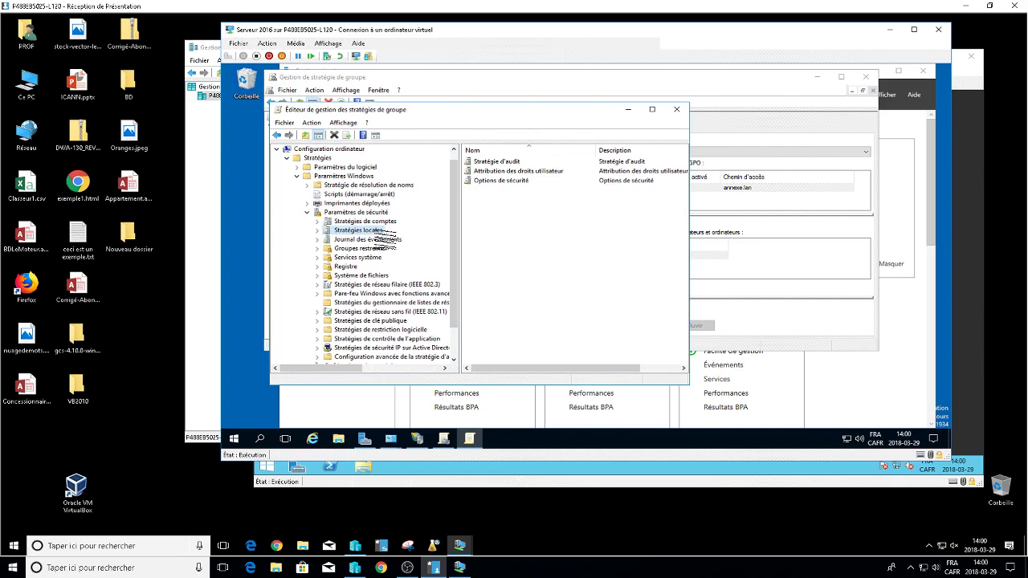
click(373, 221)
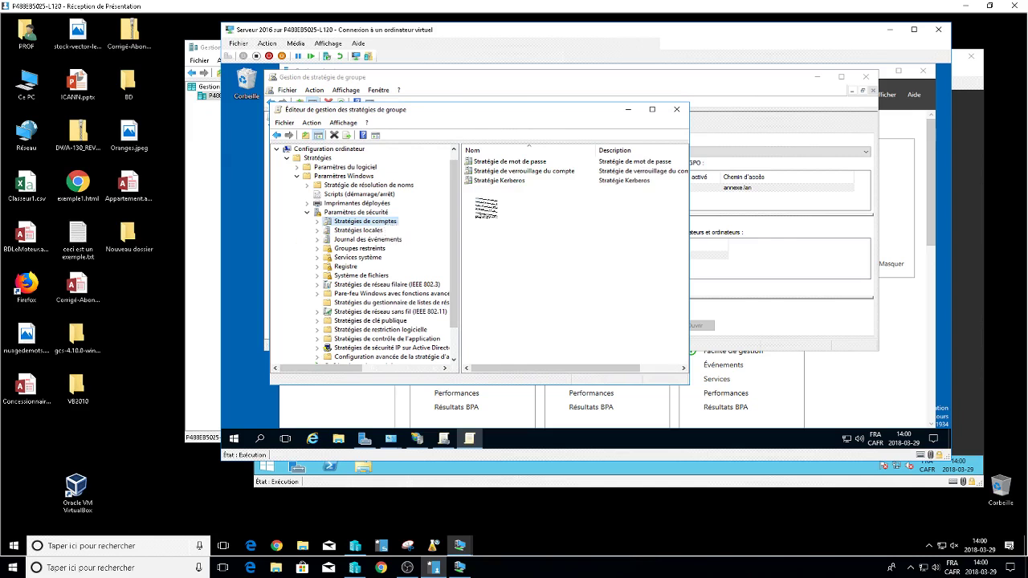
click(358, 231)
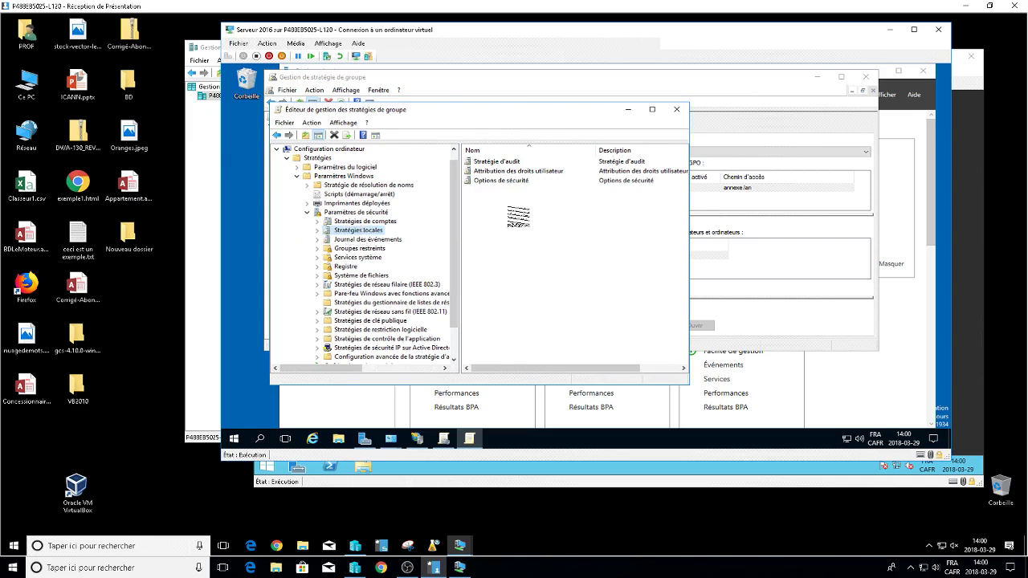
click(517, 181)
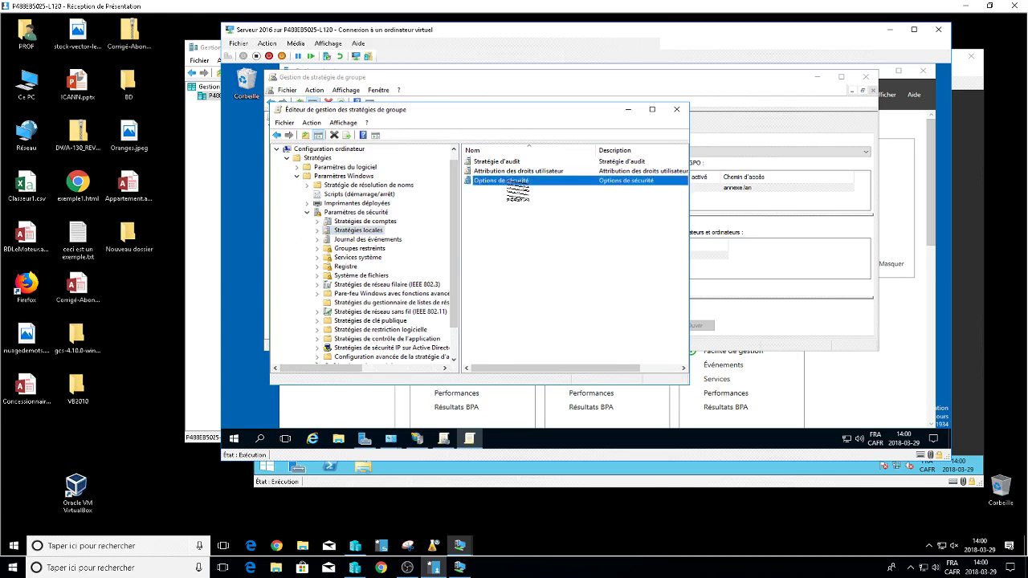
double_click(517, 182)
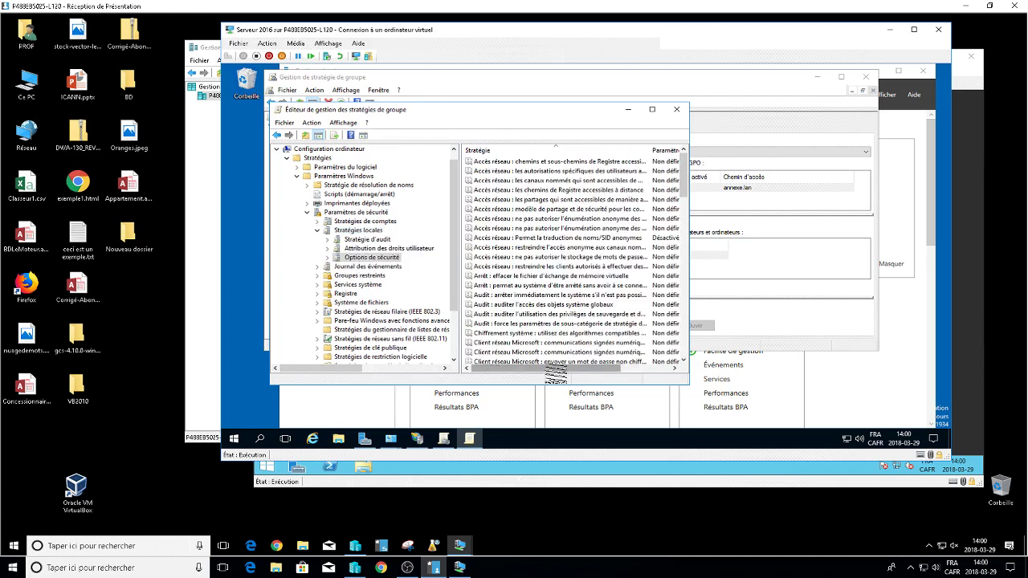
Maximize the editor, widen the Stratégie column, and scroll to the Ouverture de session interactive policies.
click(652, 109)
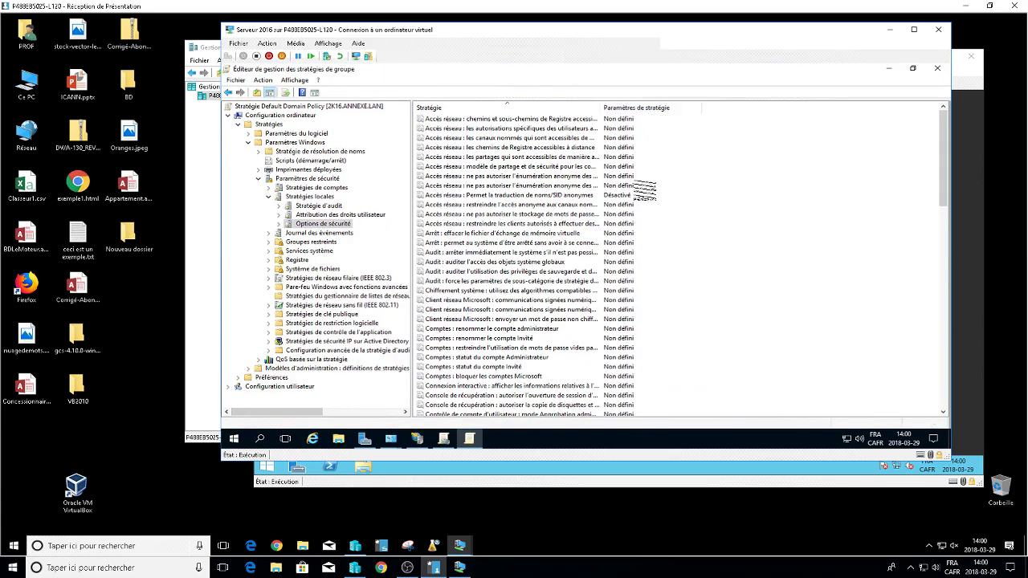
drag(600, 107, 722, 108)
scroll(539, 228, down, 5)
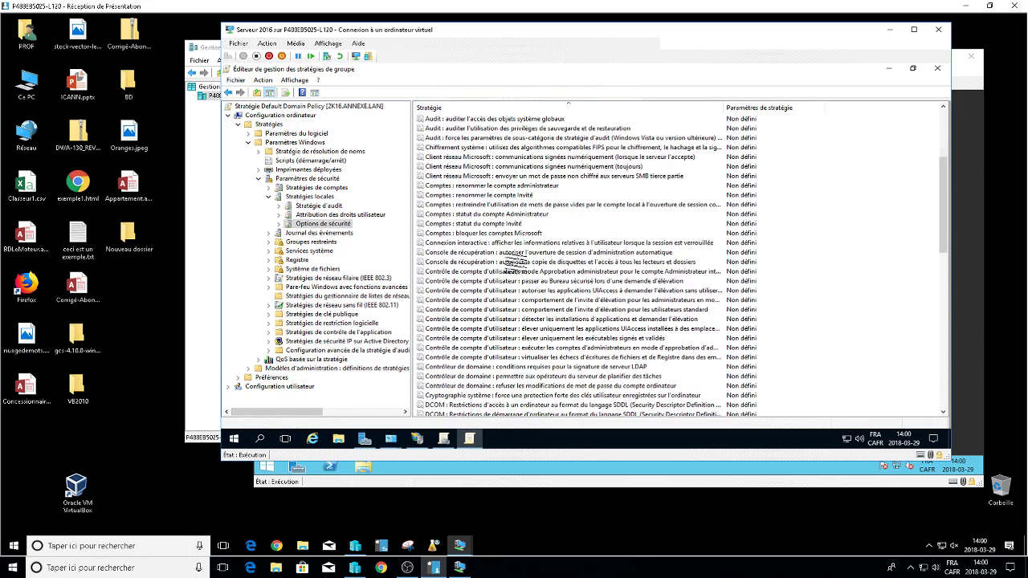
scroll(514, 261, down, 10)
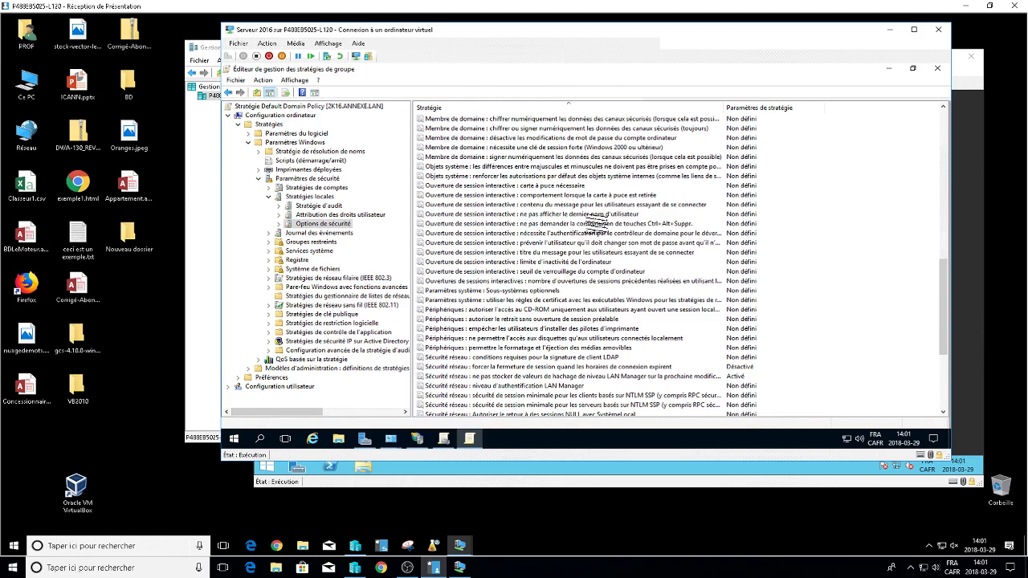
Define the interactive logon message title policy with the value 'jhghghghl'.
double_click(563, 253)
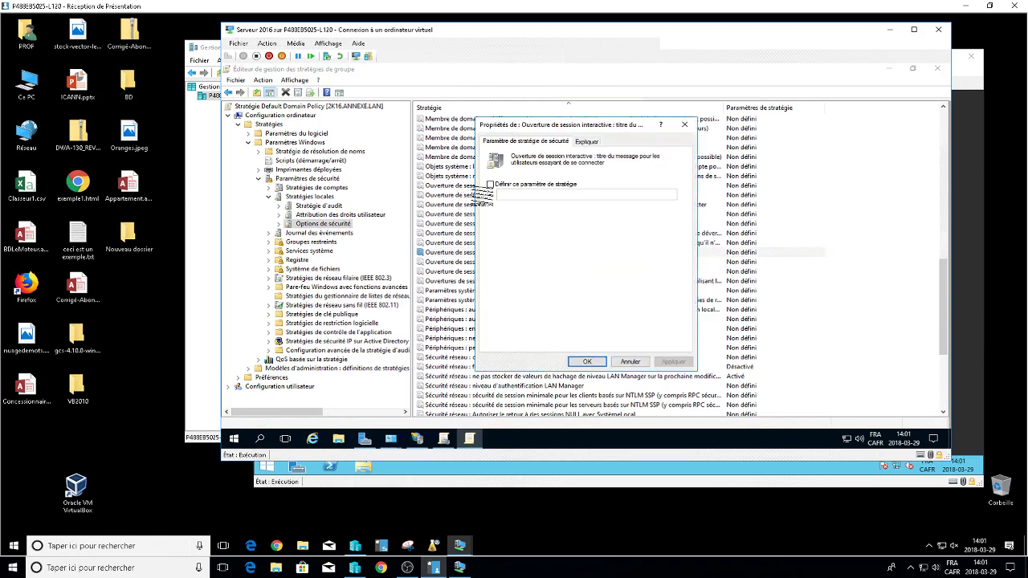
click(490, 185)
text(jhghghghl)
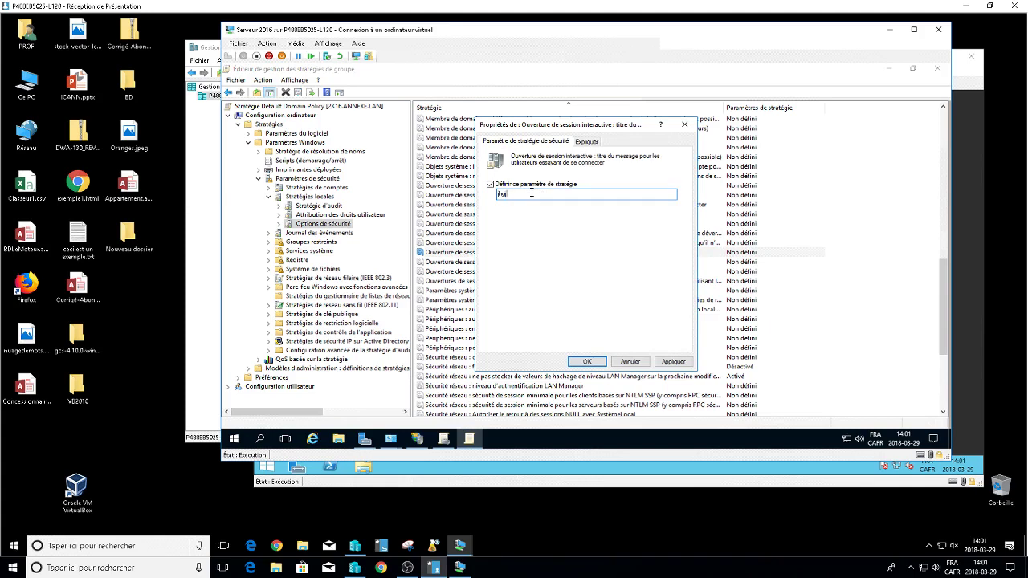
click(587, 361)
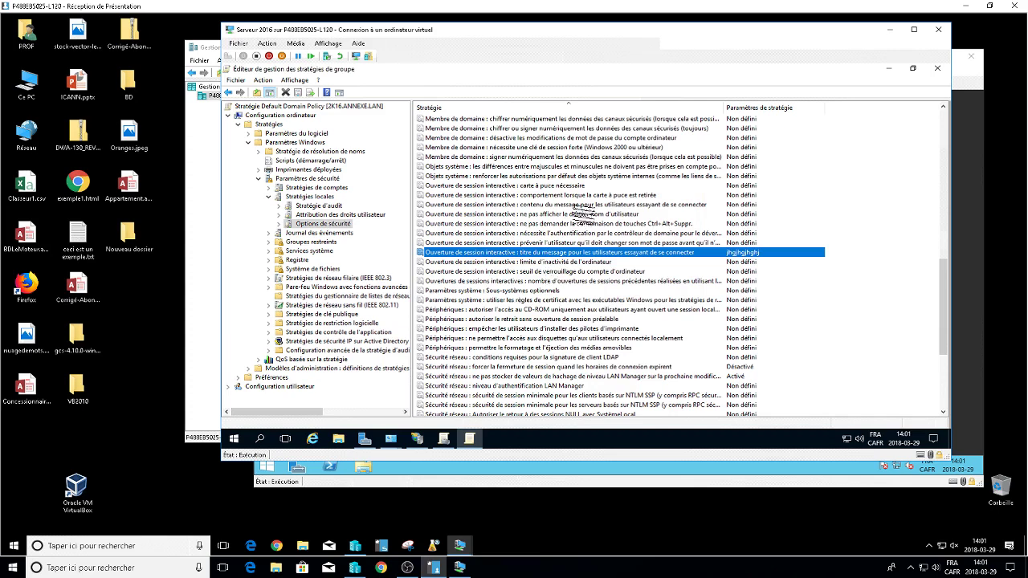
Define the interactive logon message text policy with 'jhgkj gj gdfu dkuduk cukcuk'.
click(583, 206)
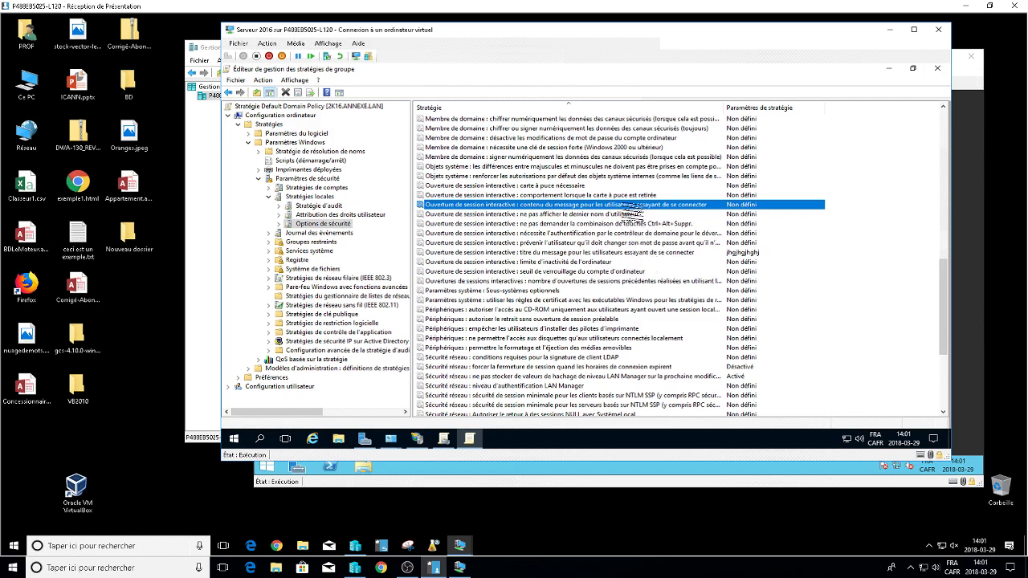
double_click(626, 206)
click(504, 184)
click(508, 200)
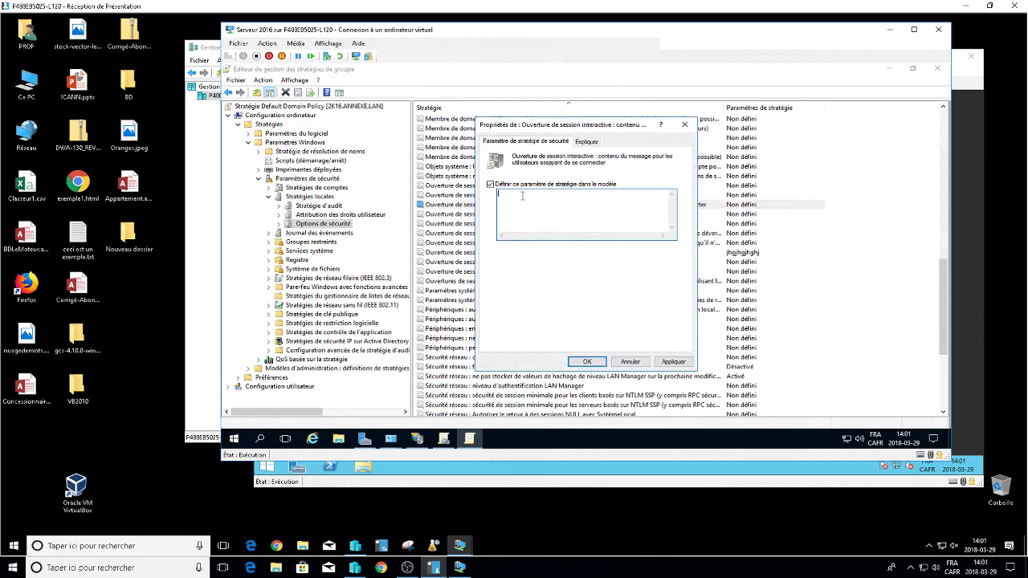
text(jhgkj gj gdfu dkuduk cukcuk)
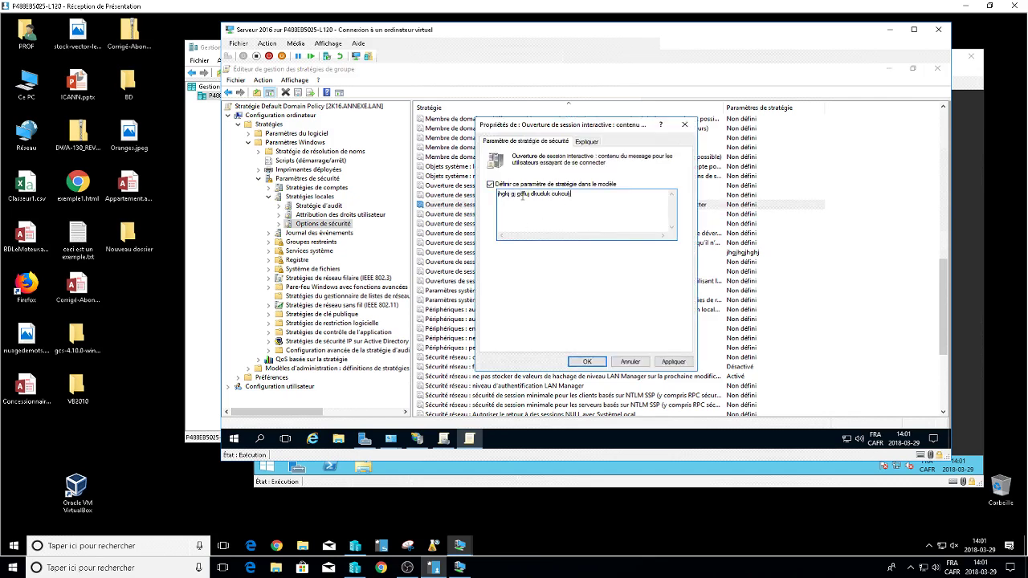
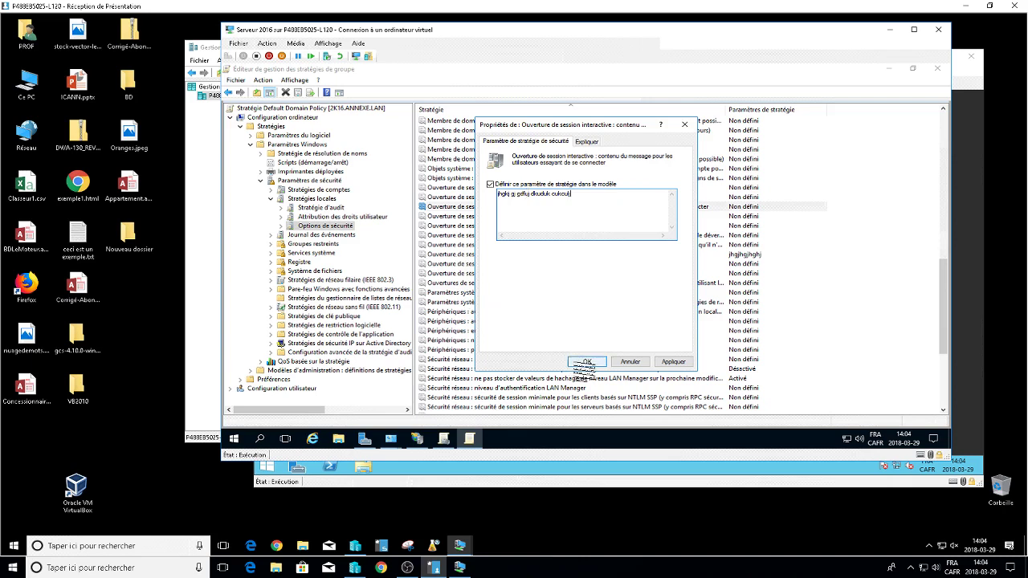
Confirm the interactive logon message text and close the Group Policy Management Editor.
click(586, 361)
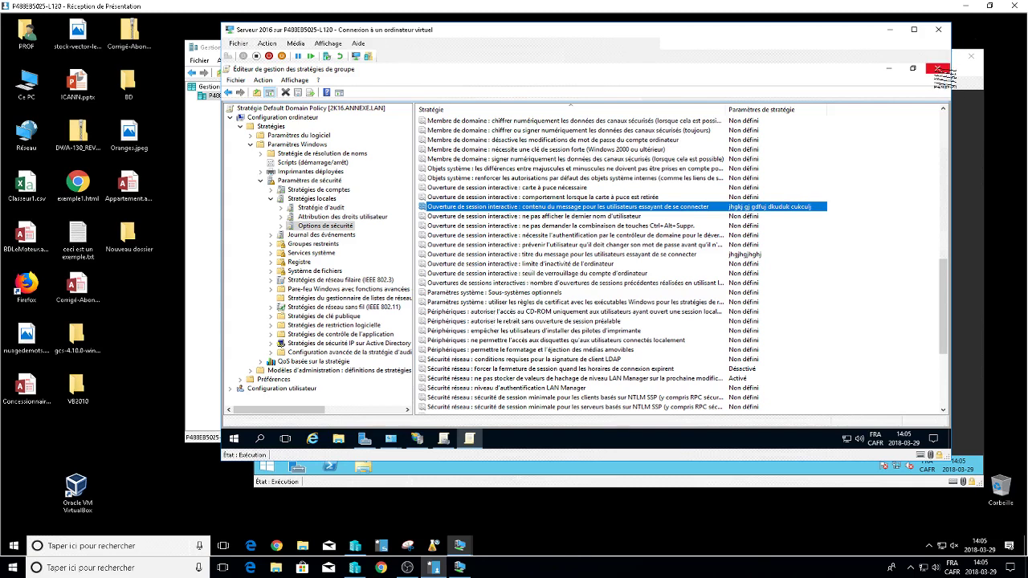
click(937, 67)
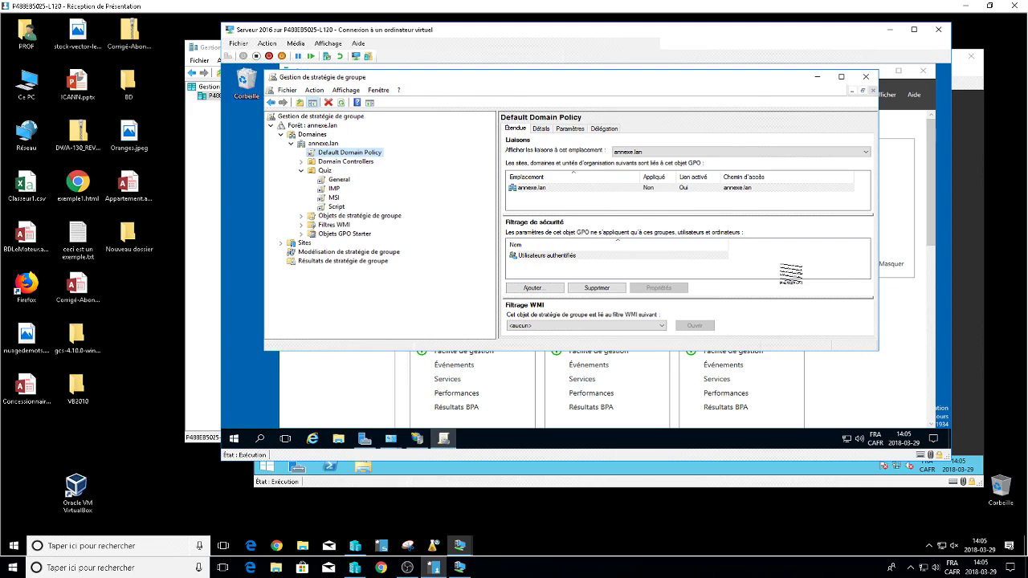
Switch from the Server 2016 VM to the Win2012 VM and launch IIS Manager from Server Manager's Tools.
click(899, 30)
click(970, 193)
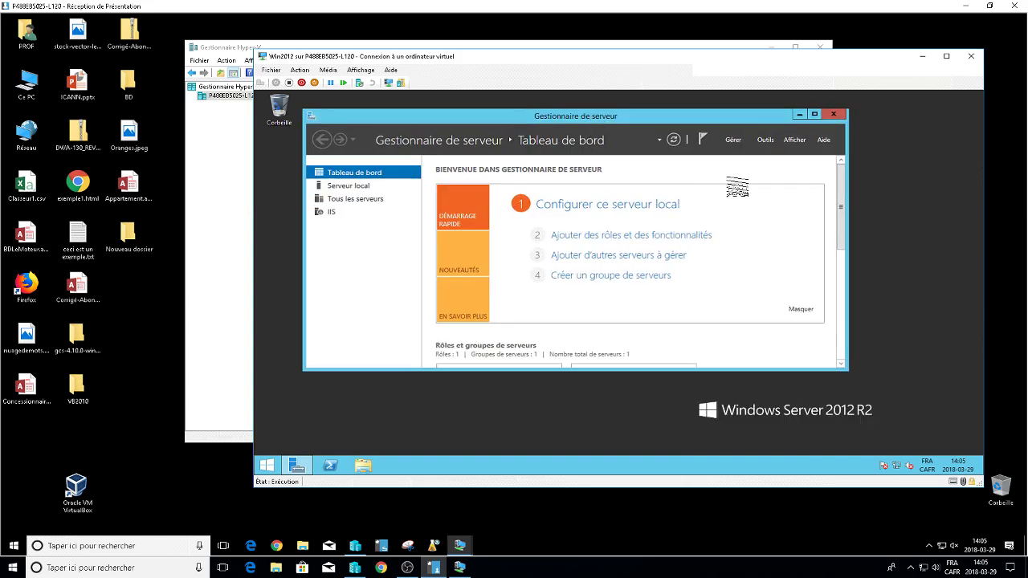
click(766, 140)
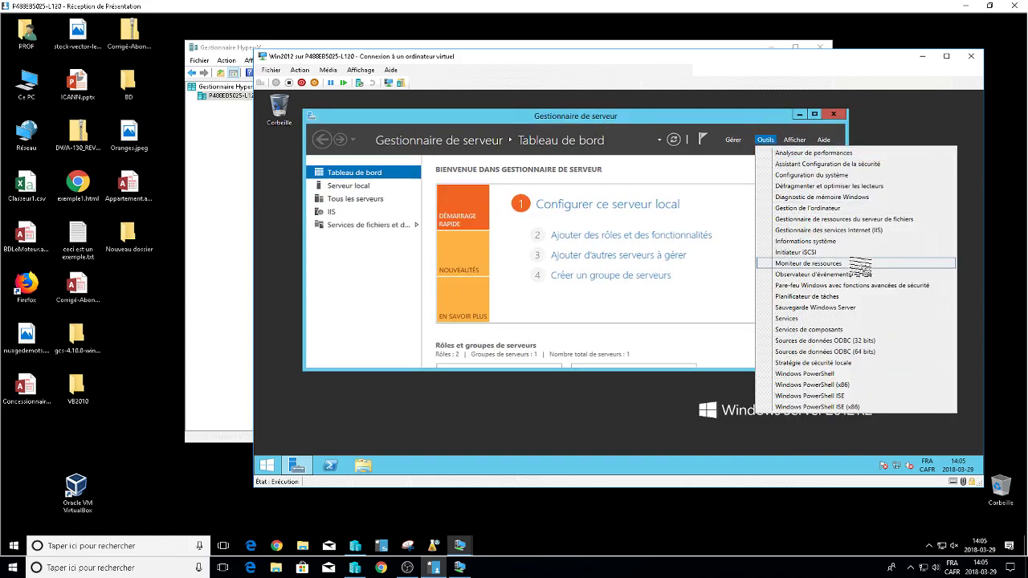
click(861, 230)
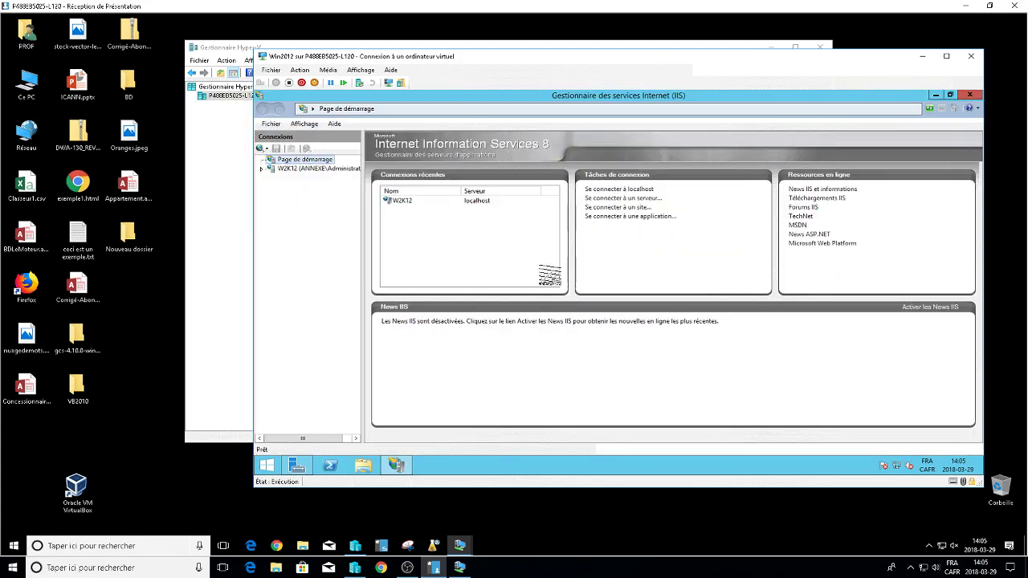
Maximize IIS Manager and open Default Web Site under W2K12 > Sites, declining the Web Platform prompt.
click(698, 161)
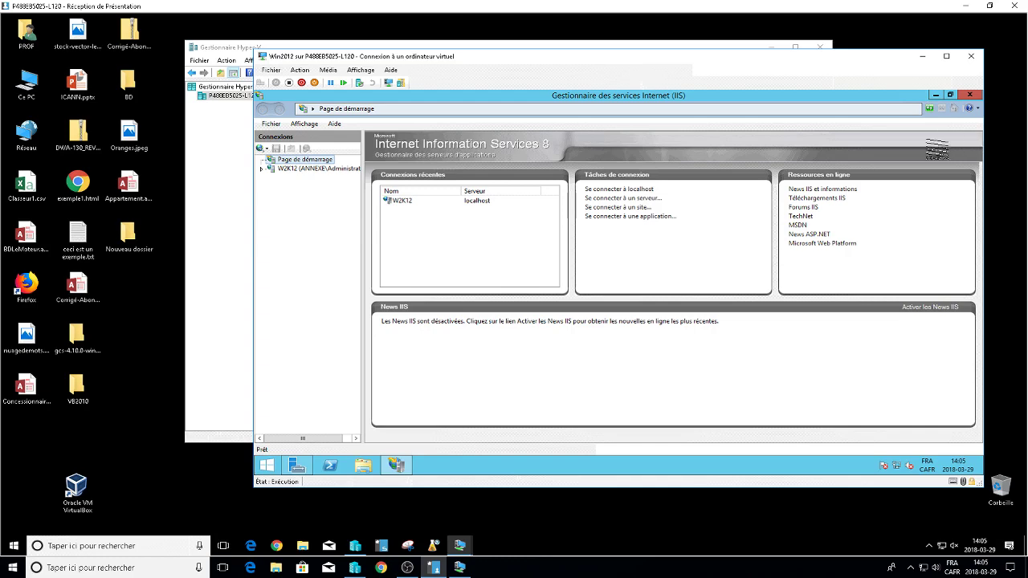
double_click(291, 169)
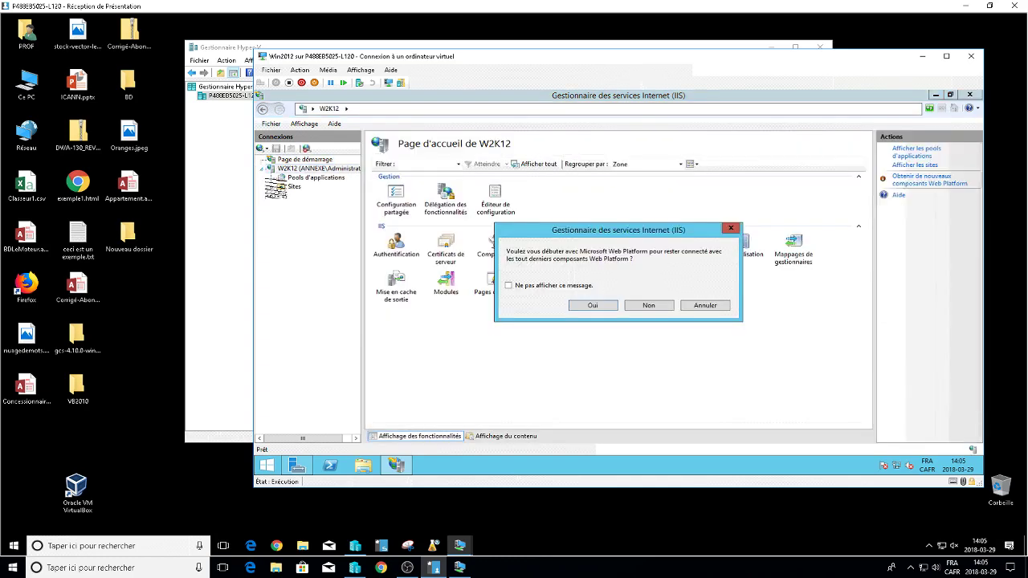
click(648, 306)
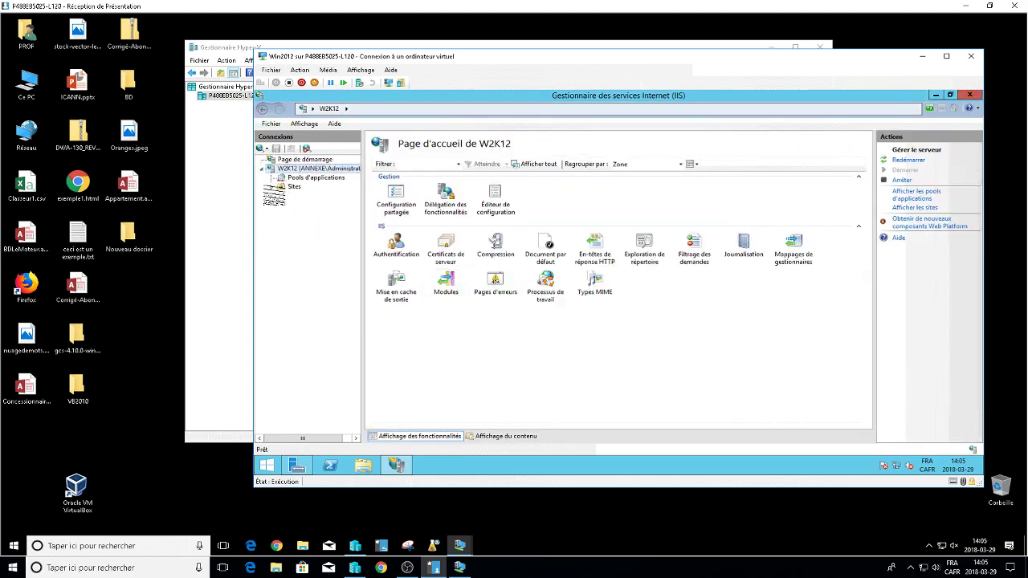
click(271, 187)
click(314, 196)
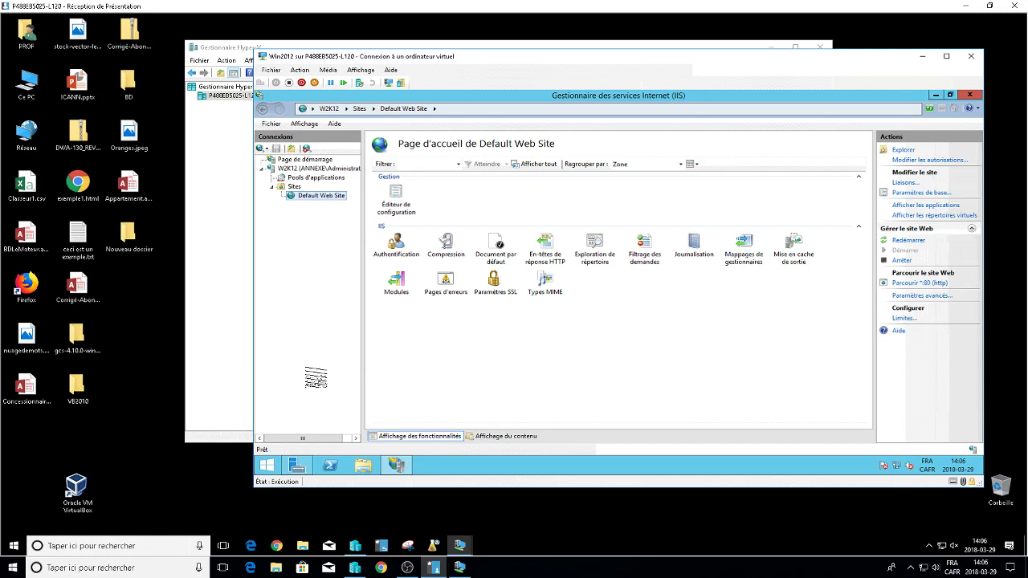
Review Default Web Site's Document par défaut list with page.htm first, then launch File Explorer.
click(502, 248)
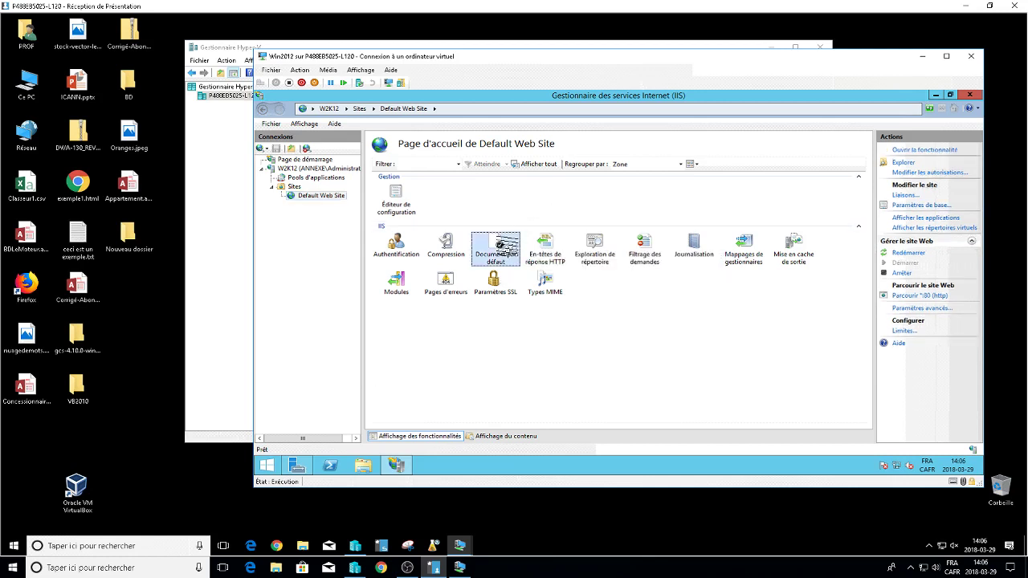
double_click(505, 248)
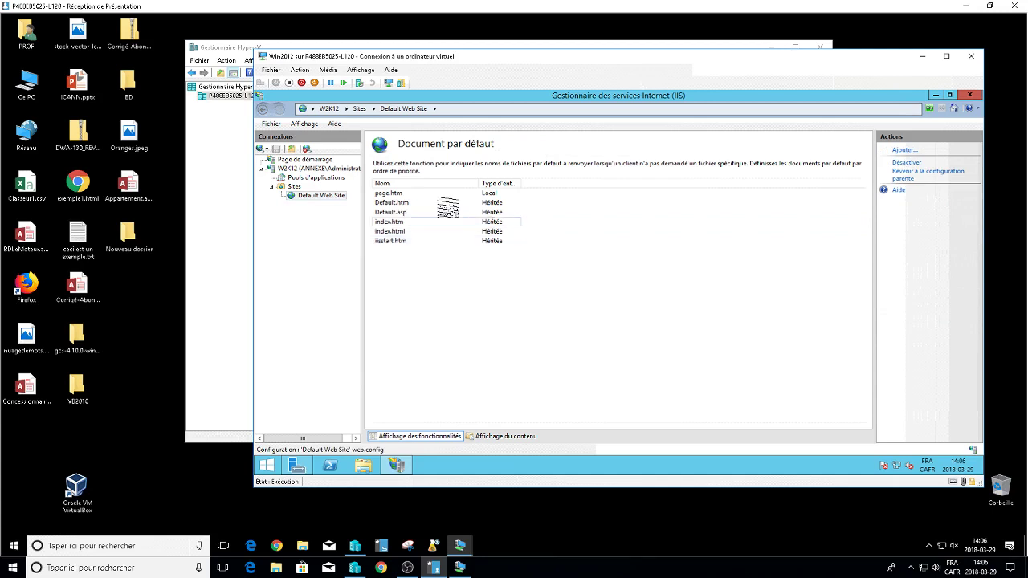
click(409, 194)
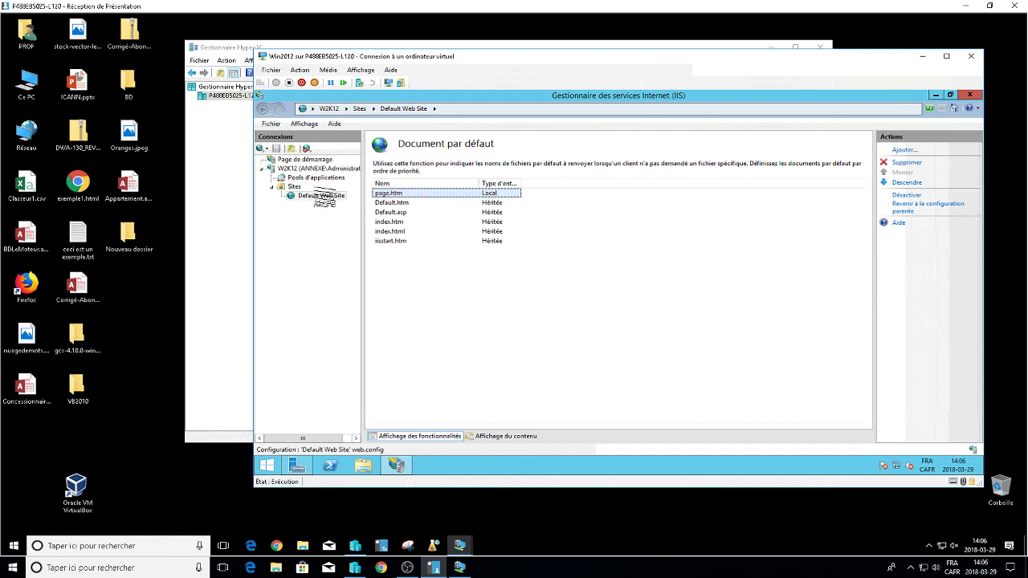
click(322, 196)
click(363, 466)
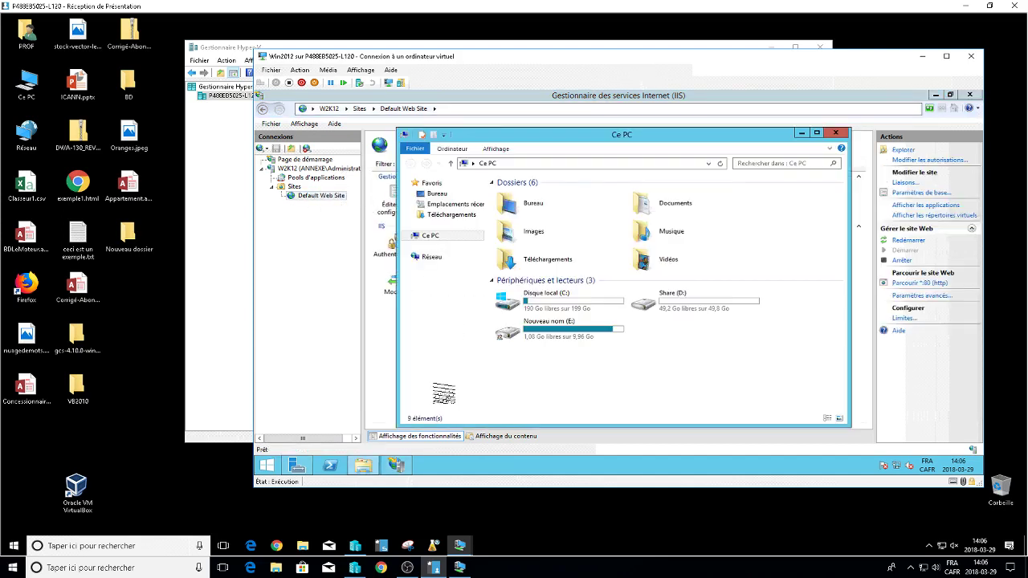
Browse to C:\inetpub\wwwroot to locate page.htm, then go back up to inetpub.
double_click(554, 299)
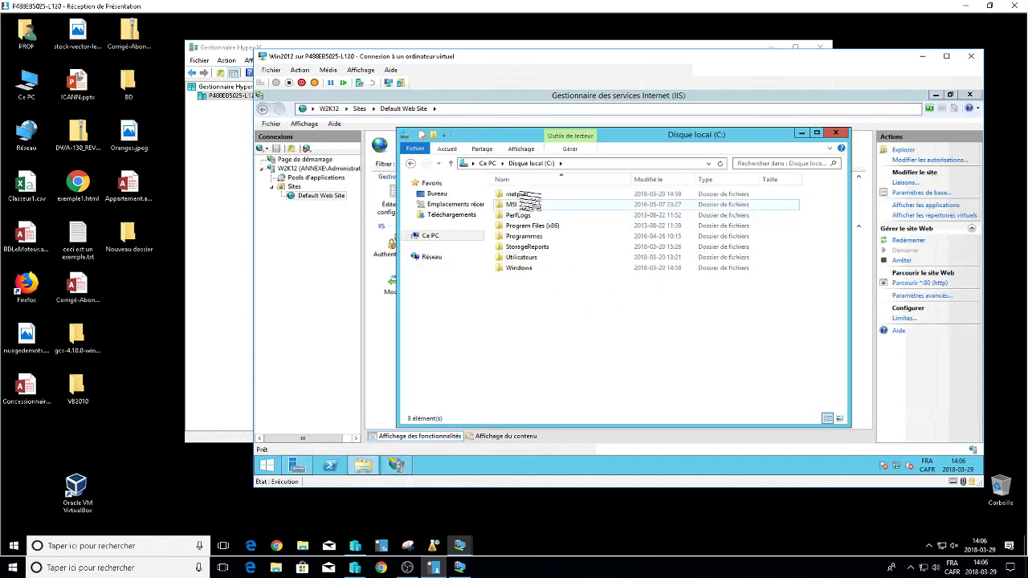
double_click(530, 196)
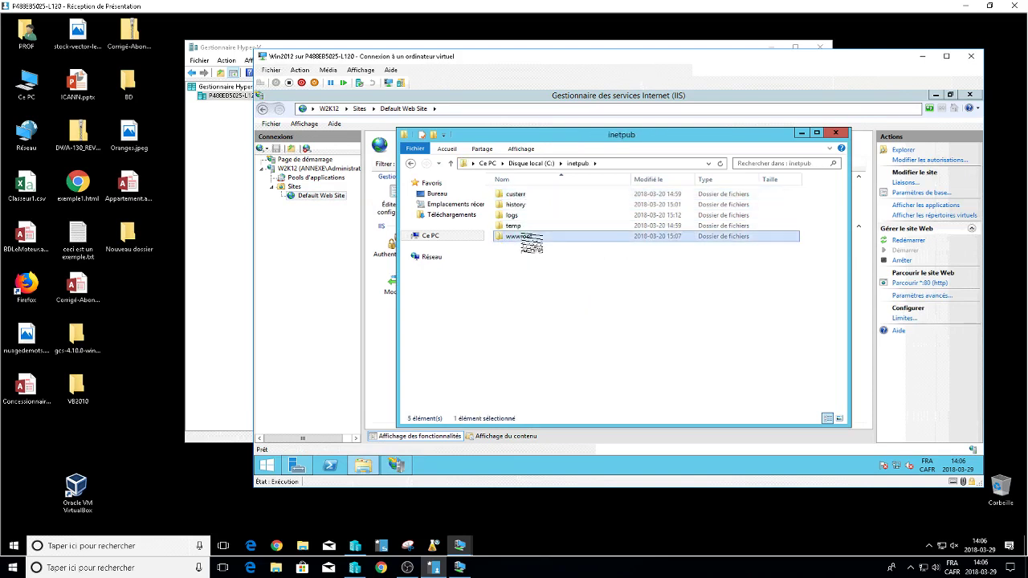
double_click(518, 236)
click(521, 215)
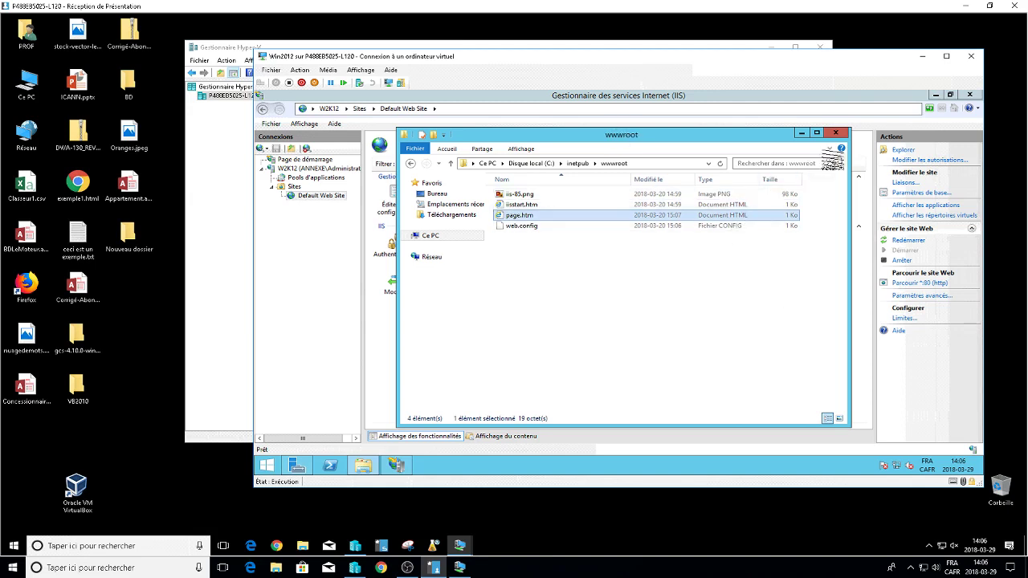
click(578, 163)
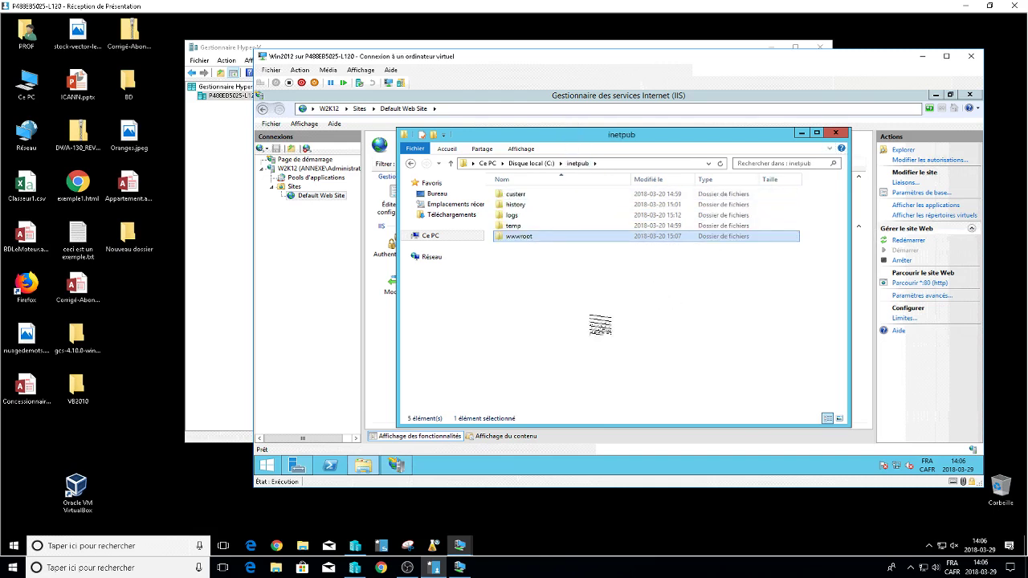
Create a new folder named Marie in C:\inetpub.
right_click(524, 294)
mouse_move(630, 396)
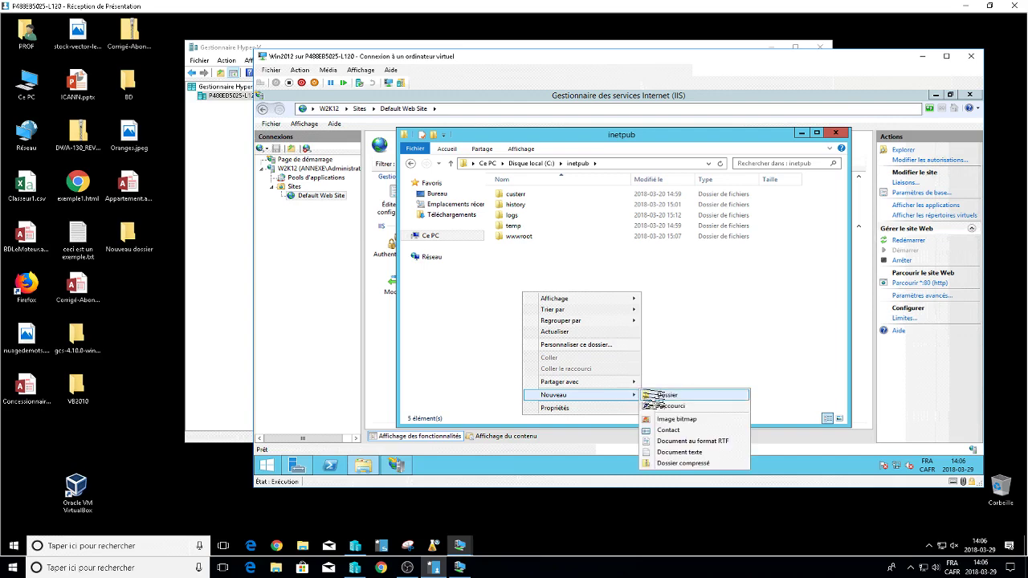
click(666, 392)
text(Marie)
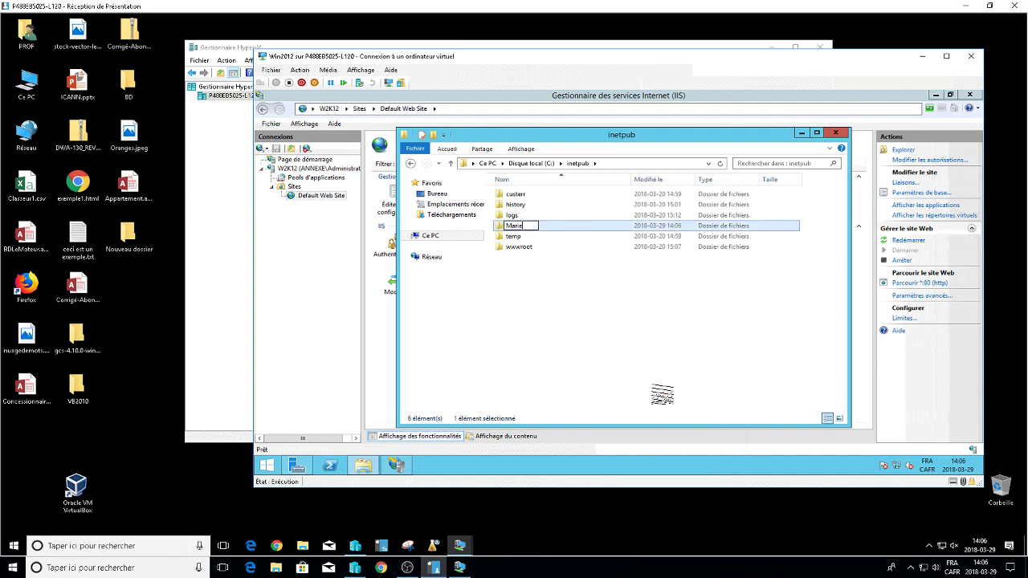
key(Return)
click(638, 315)
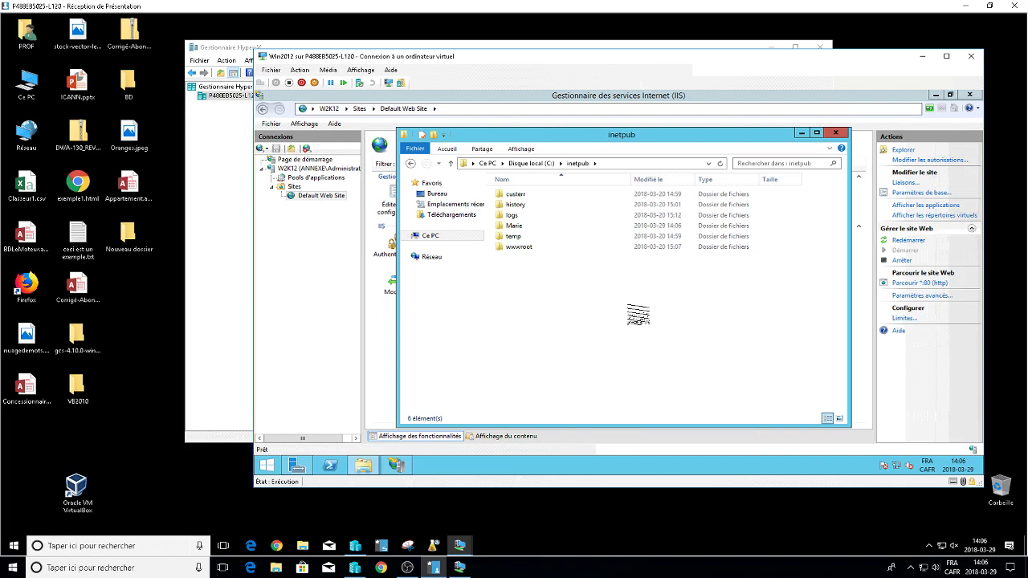
Create a second Marie folder on the Share (D:) drive.
click(442, 236)
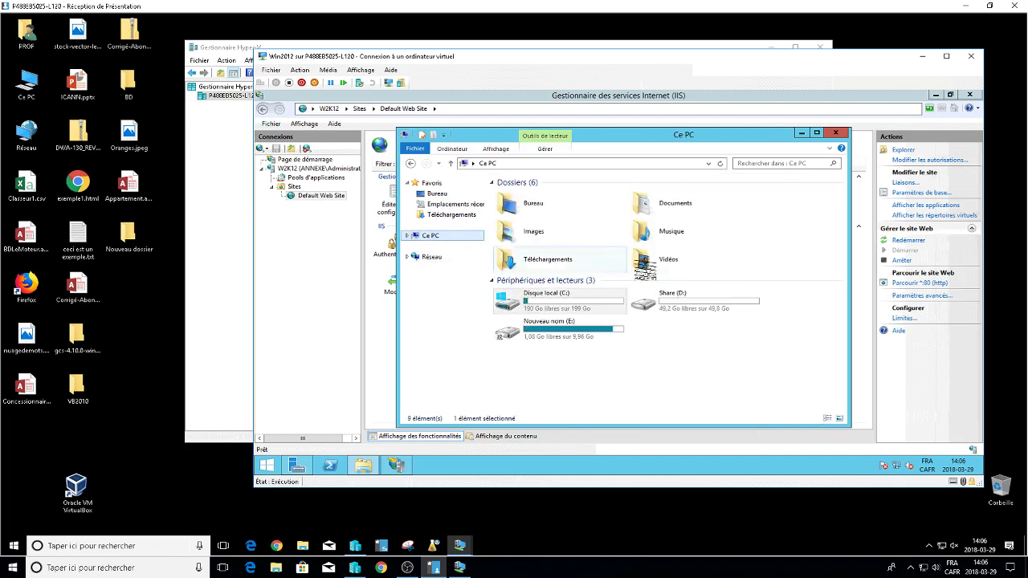
double_click(697, 303)
right_click(512, 241)
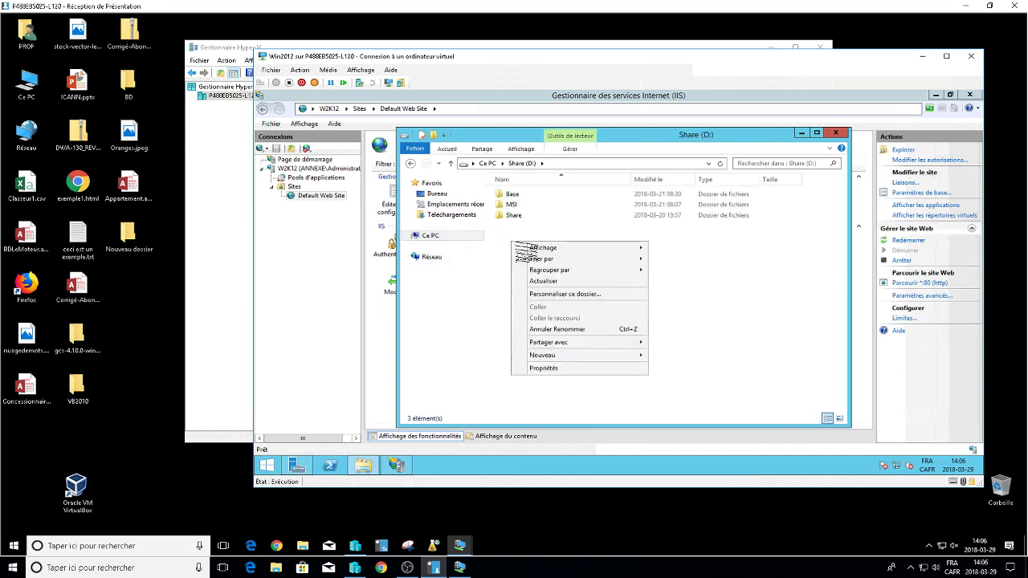
click(668, 356)
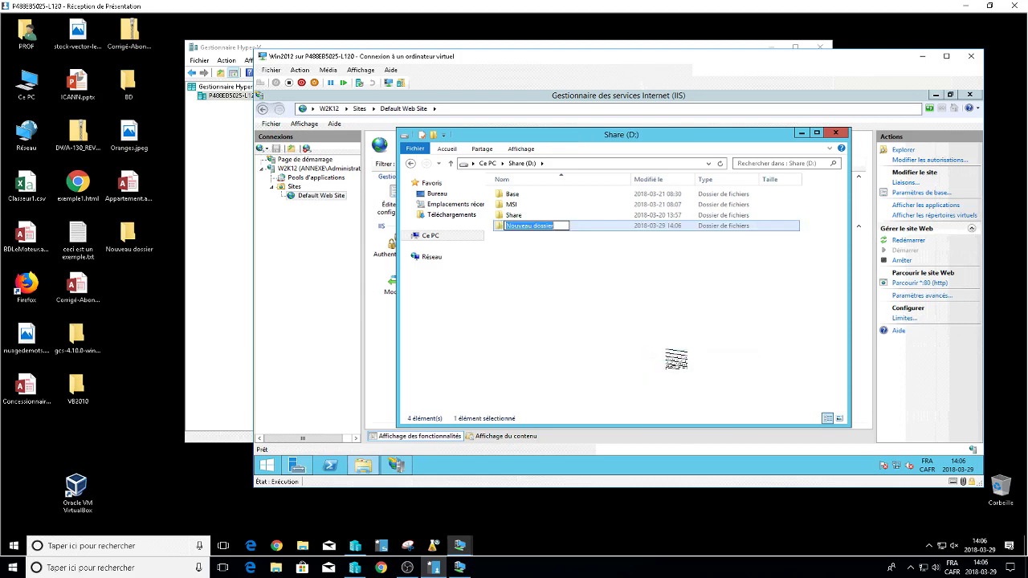
text(MArie)
key(Return)
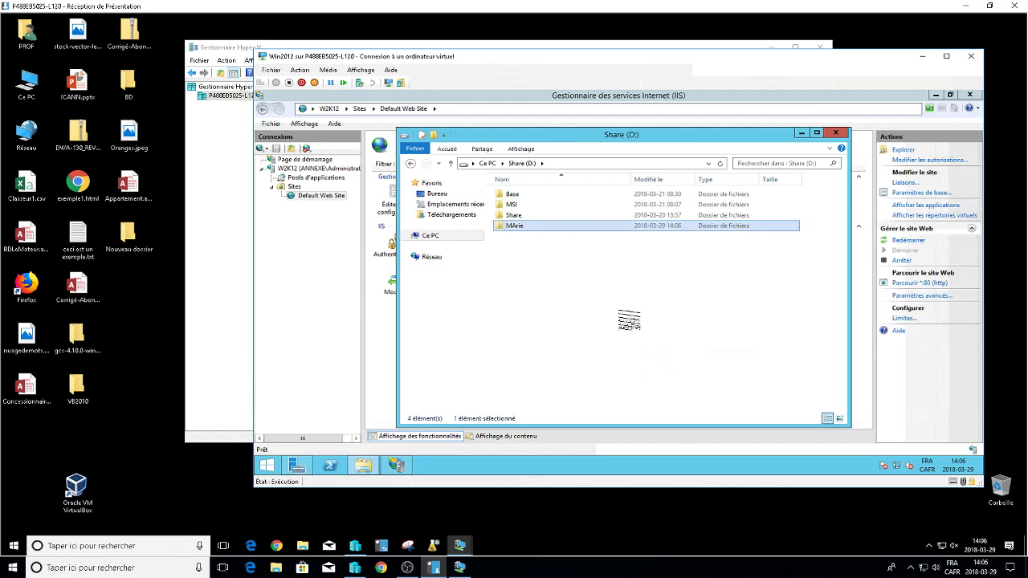
click(628, 320)
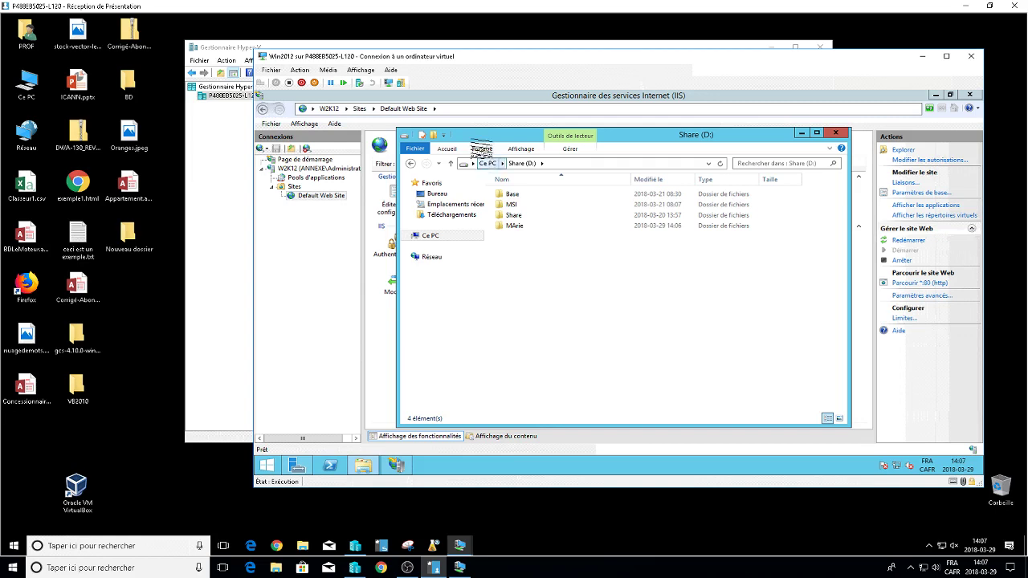
Check the Utilisateurs group's security permissions on the new Marie folder, then close Explorer unchanged.
click(515, 228)
right_click(515, 227)
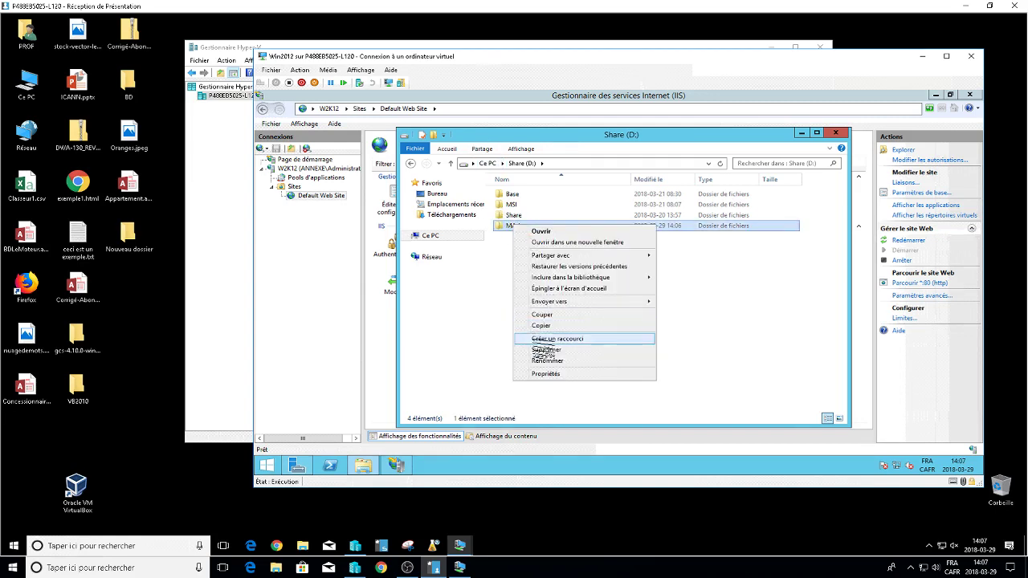
click(538, 369)
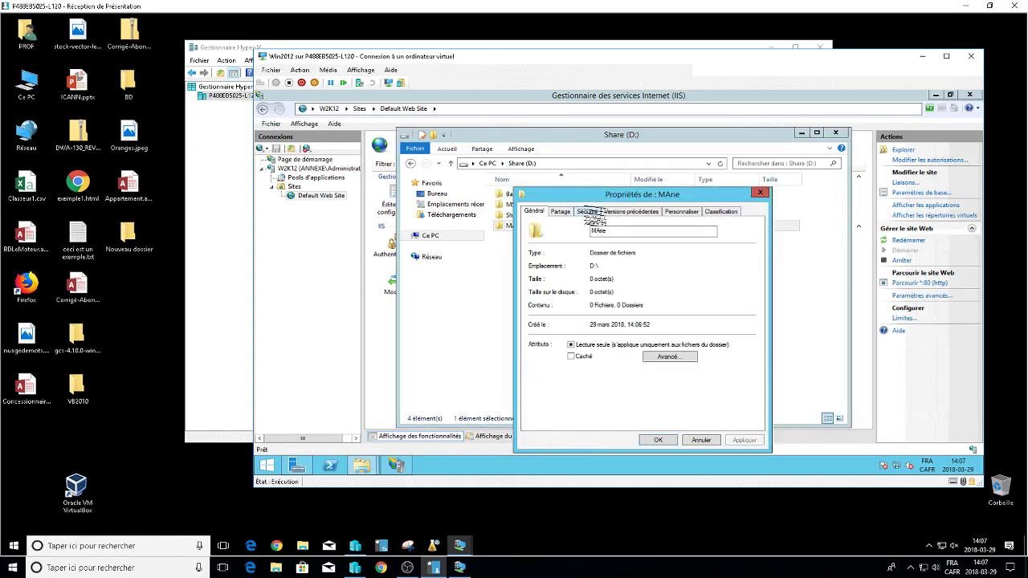
click(587, 211)
click(570, 274)
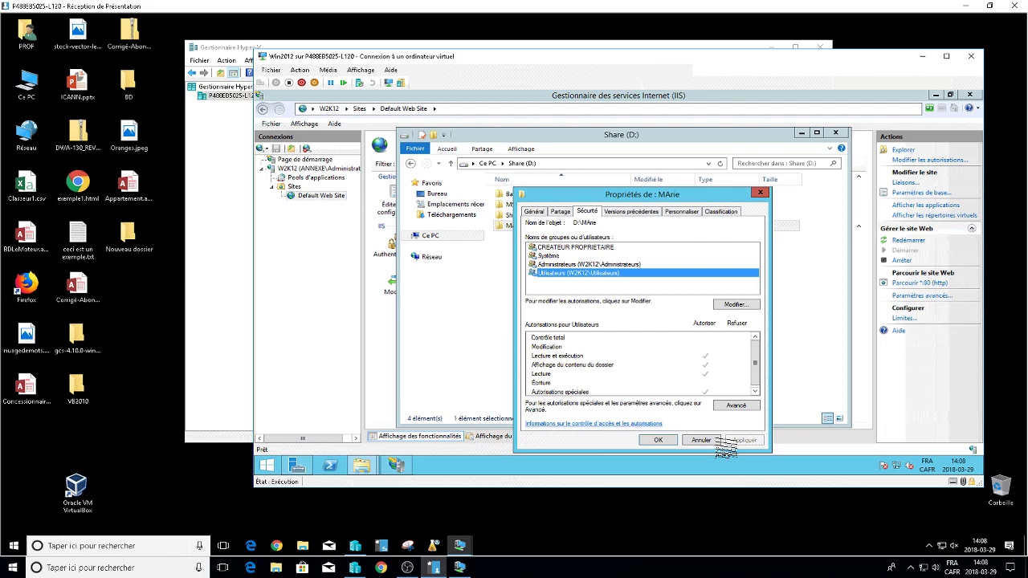
click(668, 440)
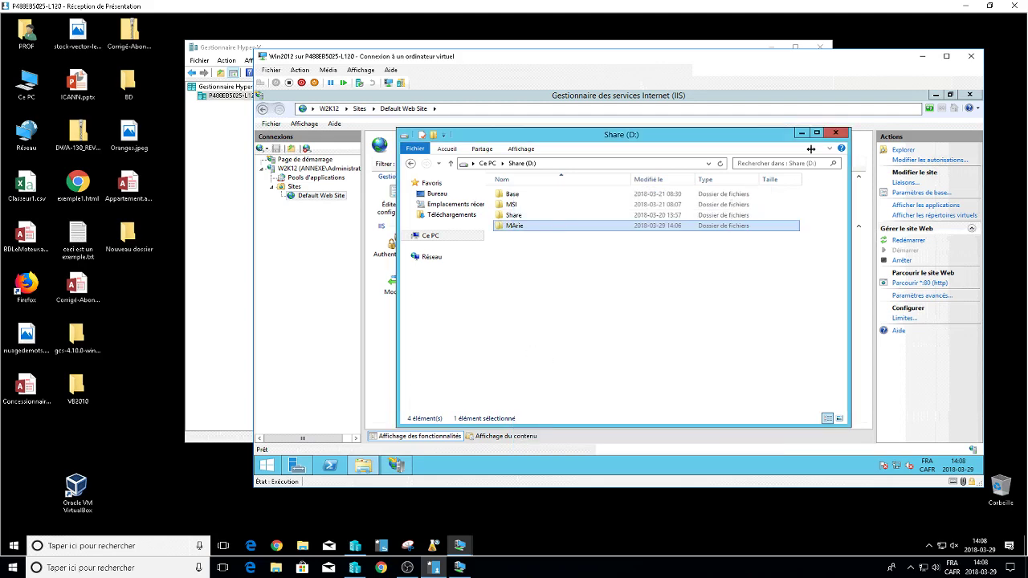
click(835, 132)
Add a virtual directory aliased marie to Default Web Site, mapped to C:\inetpub\Marie.
right_click(321, 196)
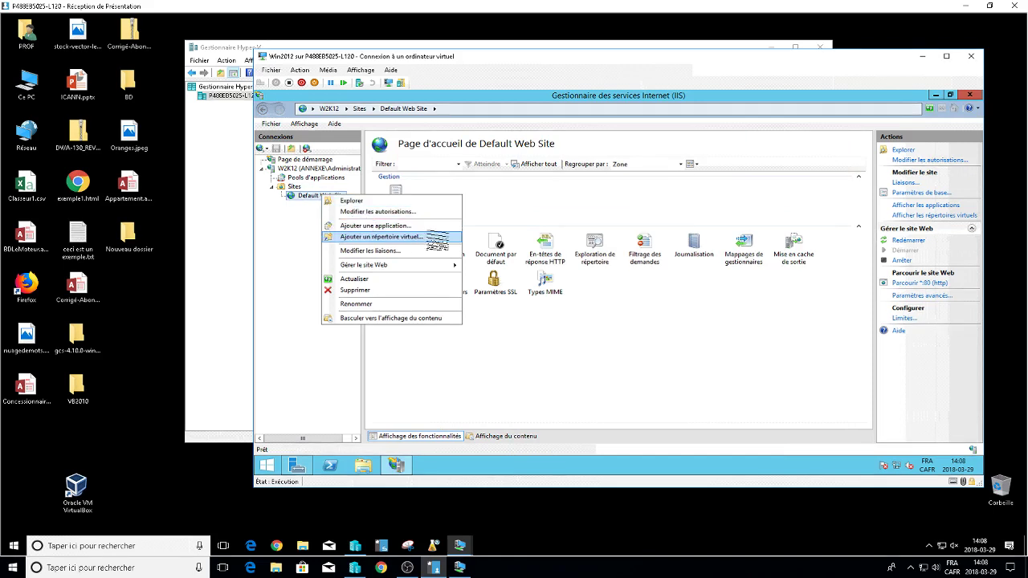
click(429, 236)
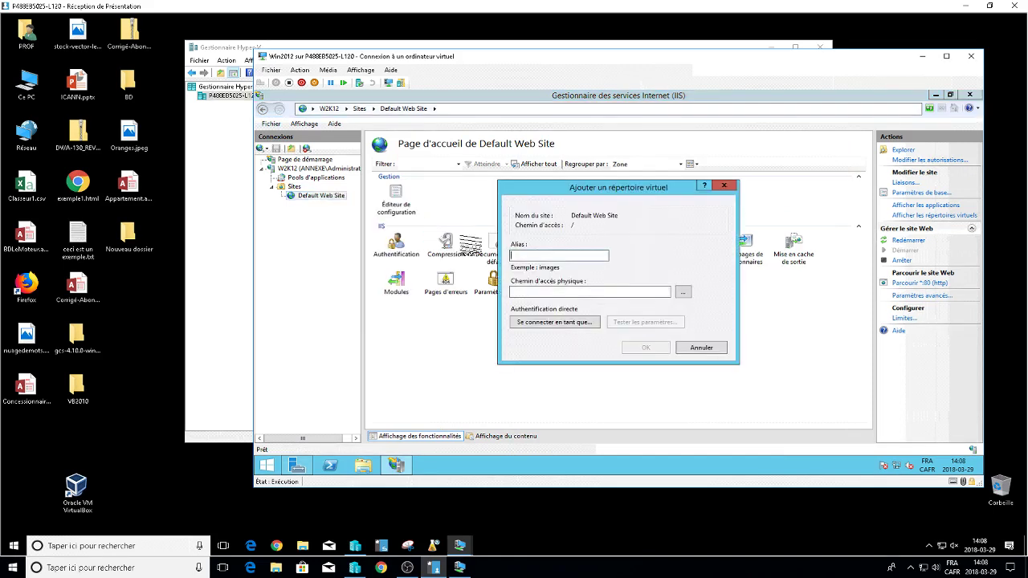
text(marie)
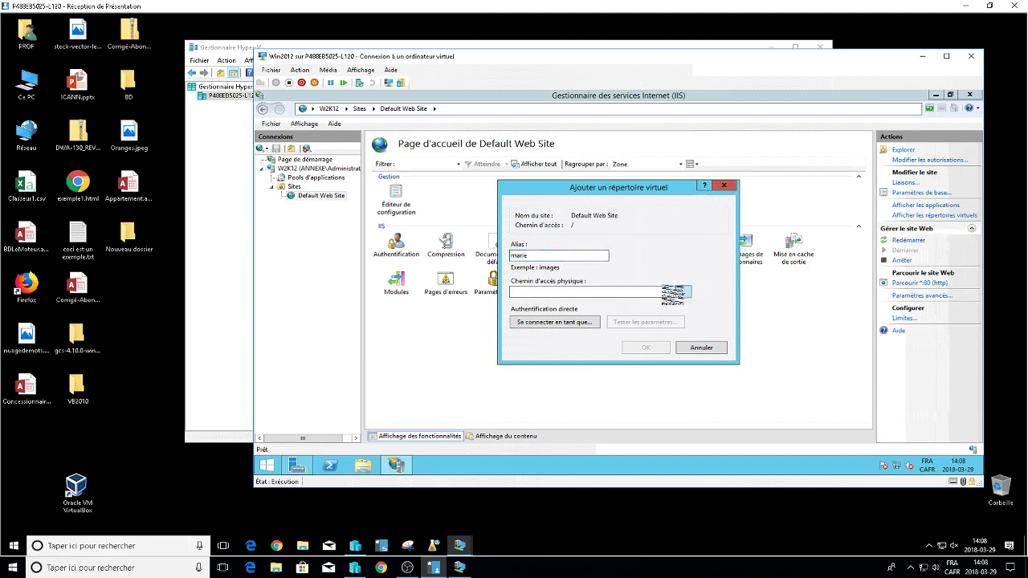
click(674, 292)
scroll(701, 290, down, 1)
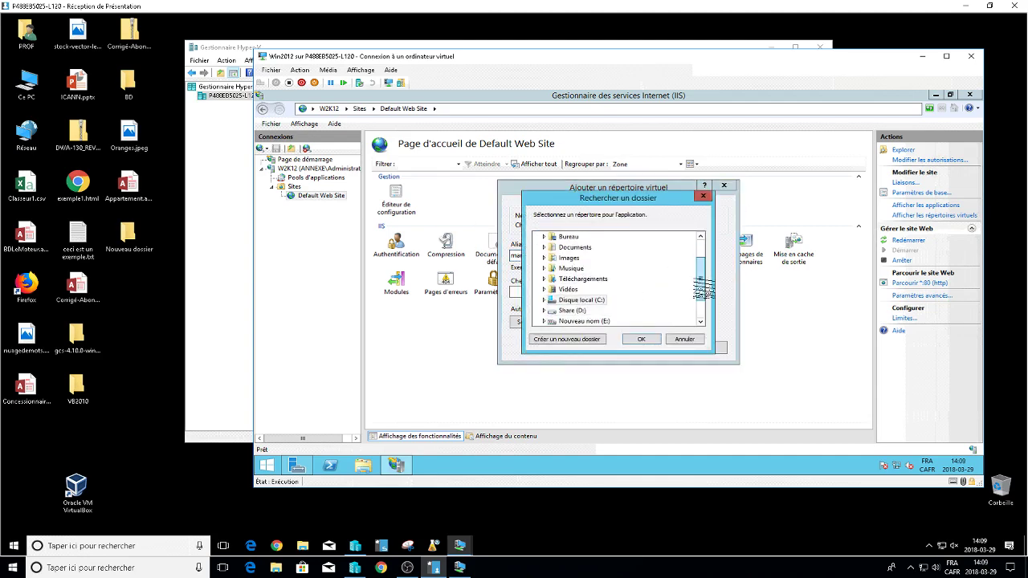
scroll(701, 289, down, 1)
click(543, 279)
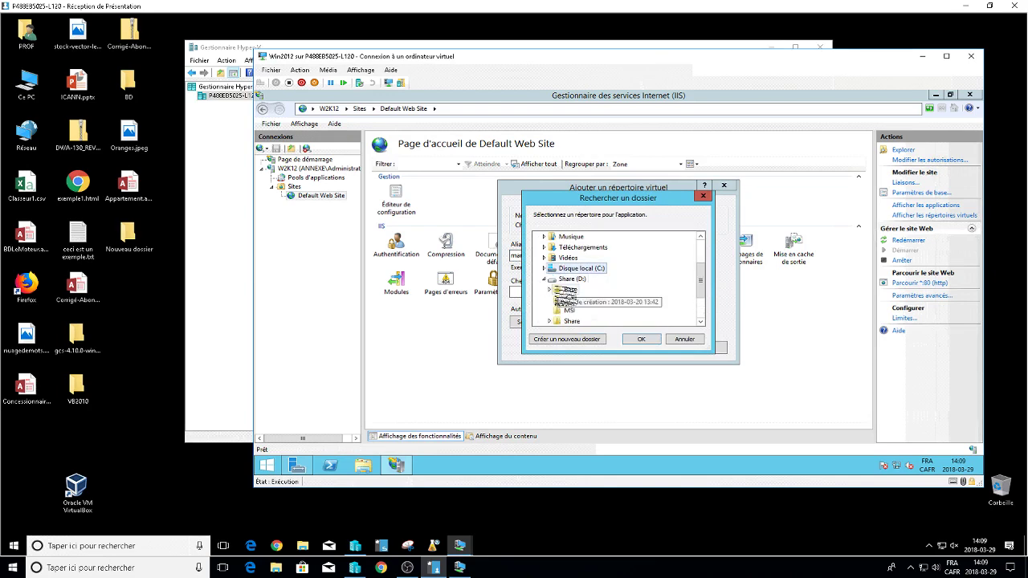
click(544, 268)
click(550, 248)
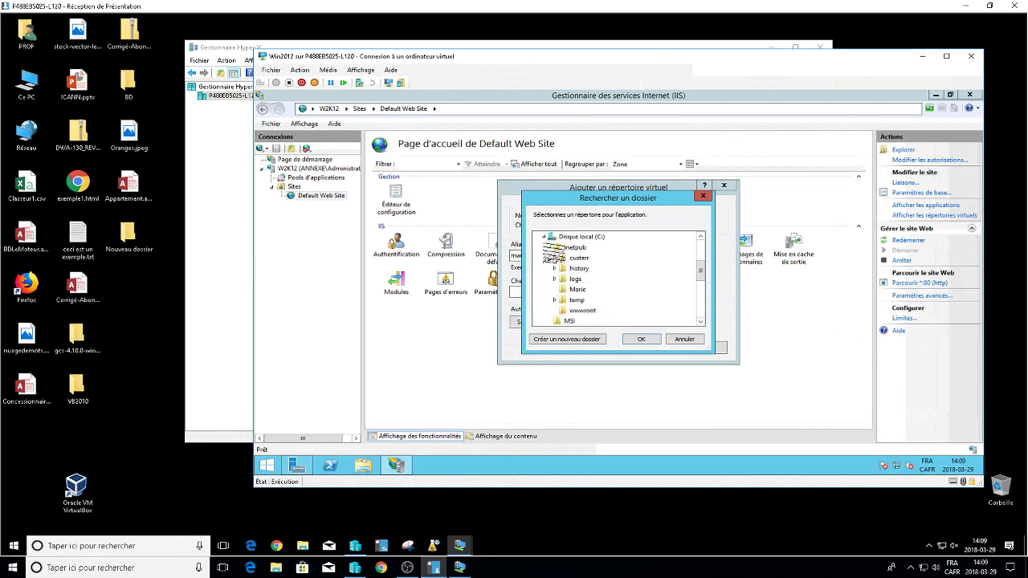
click(578, 288)
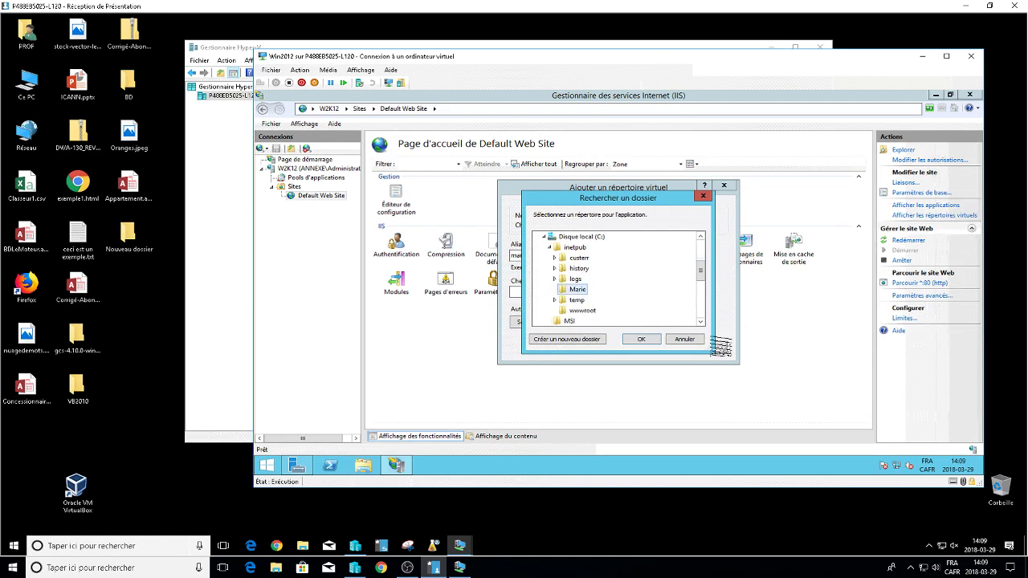
click(642, 340)
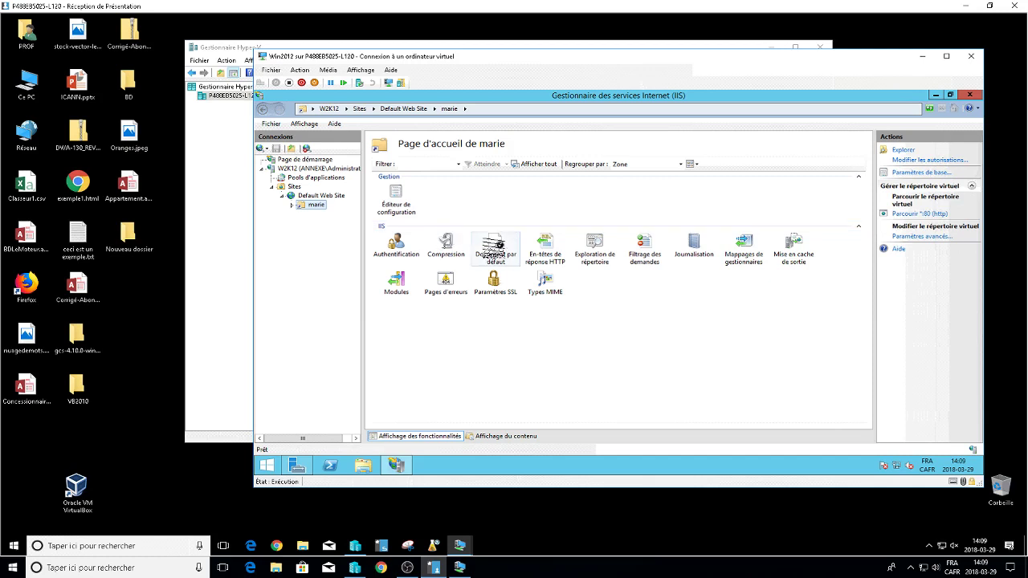
Add marie.htm as the first default document of the marie virtual directory.
double_click(493, 248)
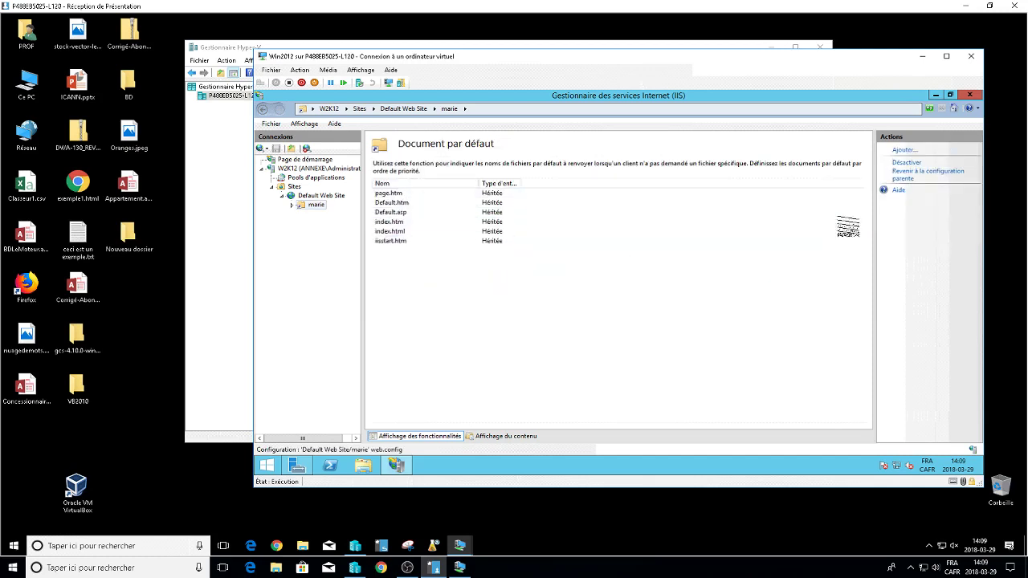
click(903, 150)
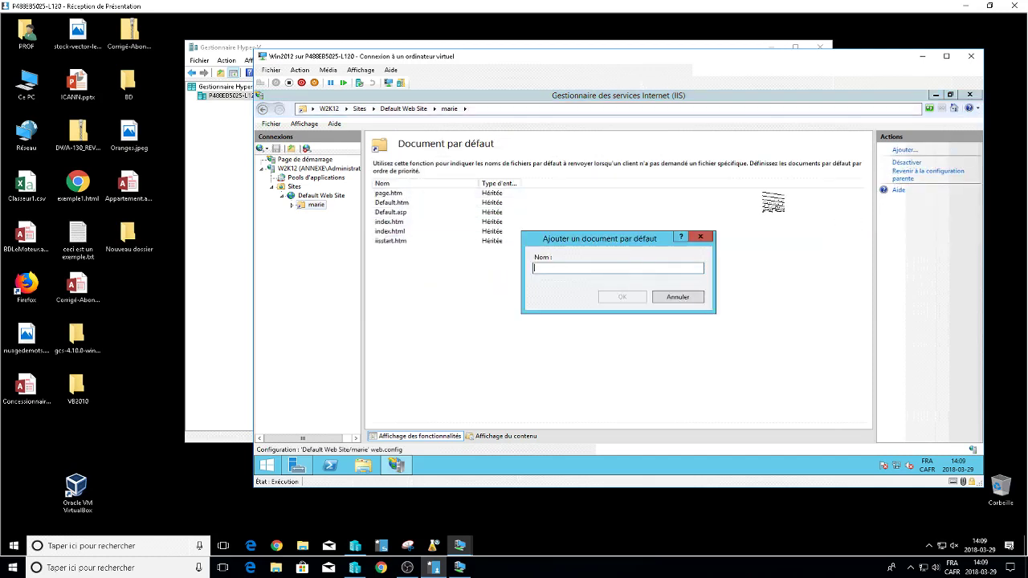
text(marie)
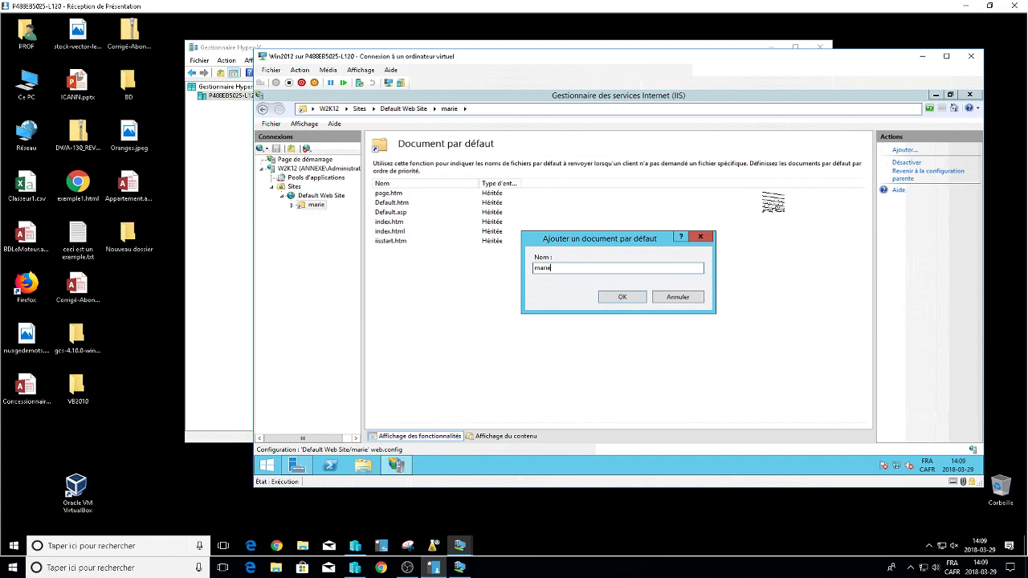
text(.htm)
key(Return)
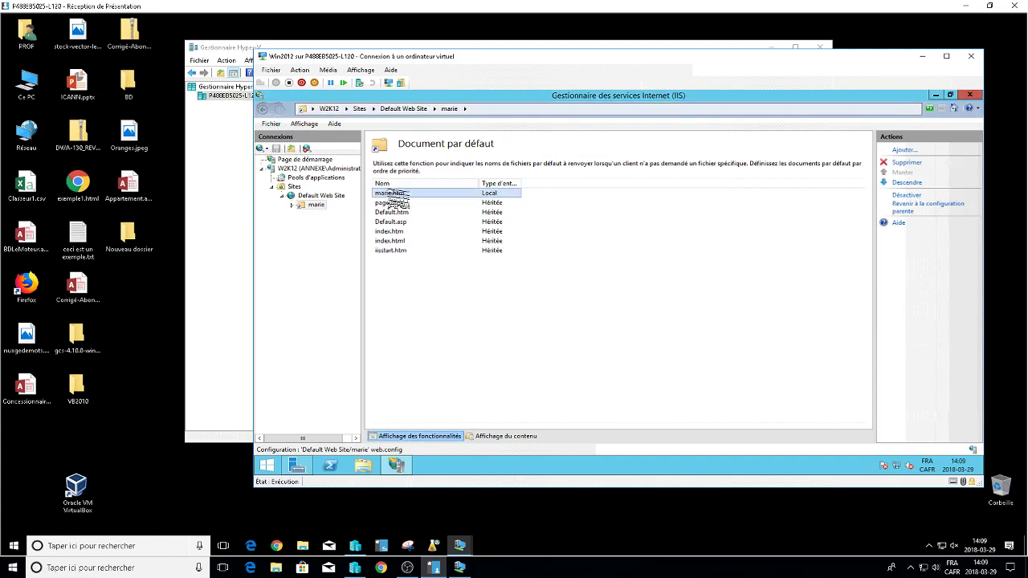
click(363, 465)
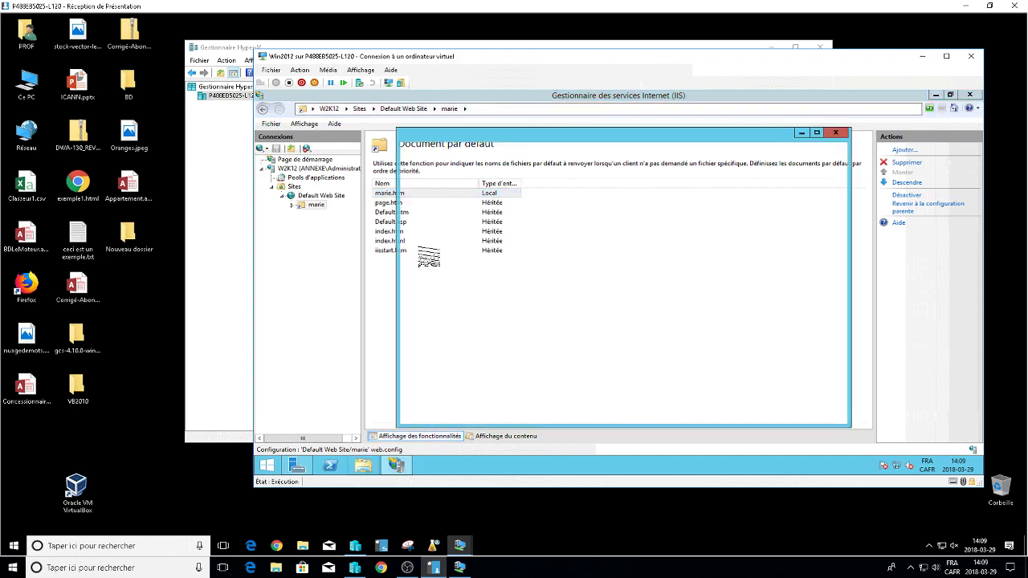
Copy page.htm from C:\inetpub\wwwroot.
double_click(520, 310)
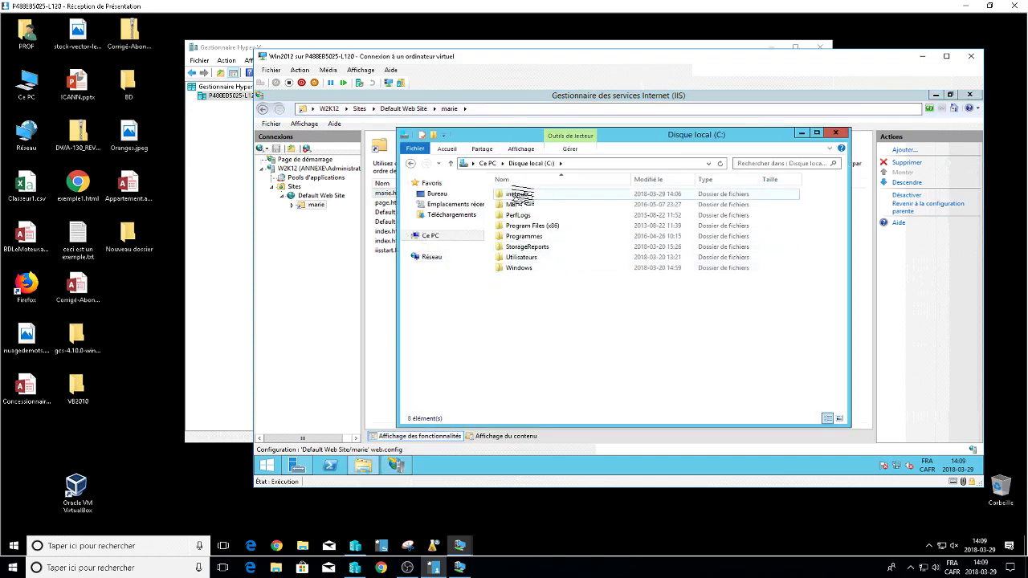
double_click(516, 198)
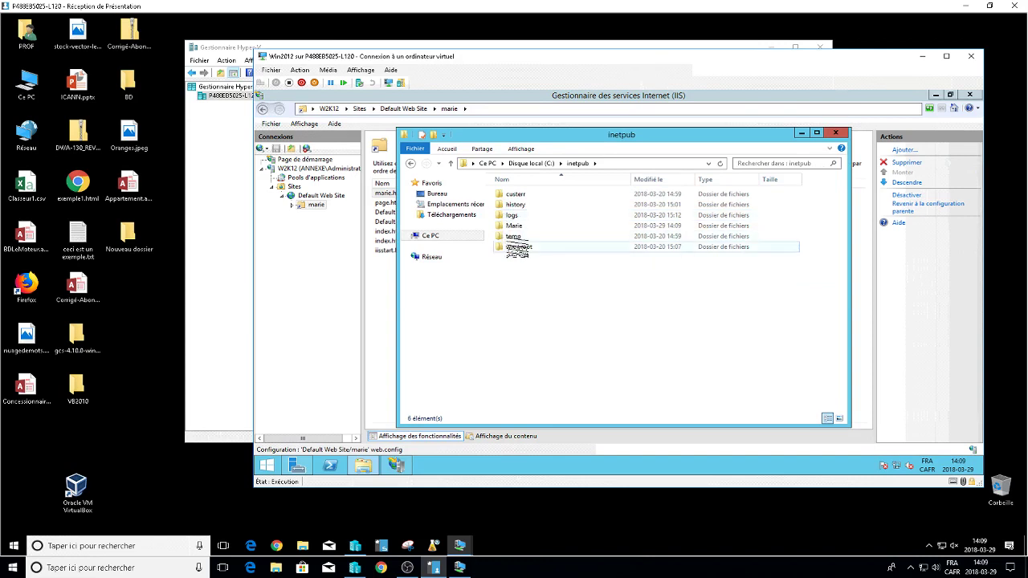
double_click(519, 246)
right_click(515, 215)
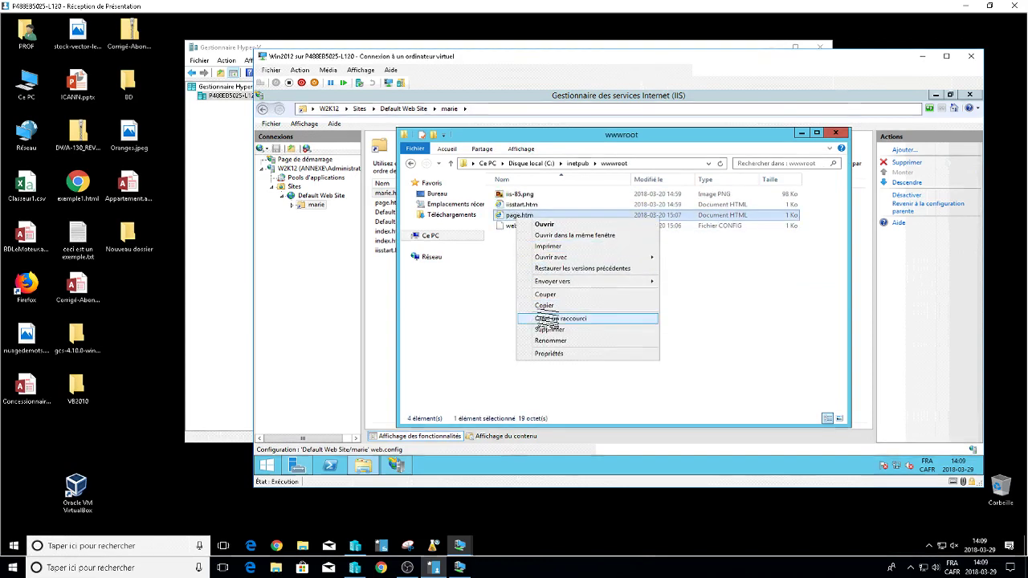
click(549, 306)
Paste page.htm into C:\inetpub\Marie and rename the copy Marie.htm.
click(577, 163)
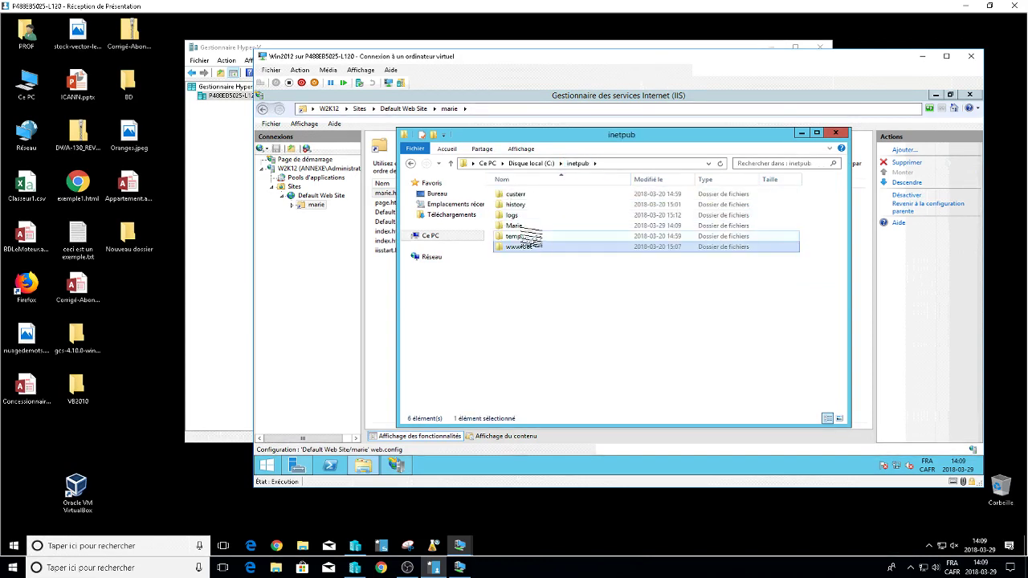
click(516, 226)
double_click(516, 226)
right_click(529, 228)
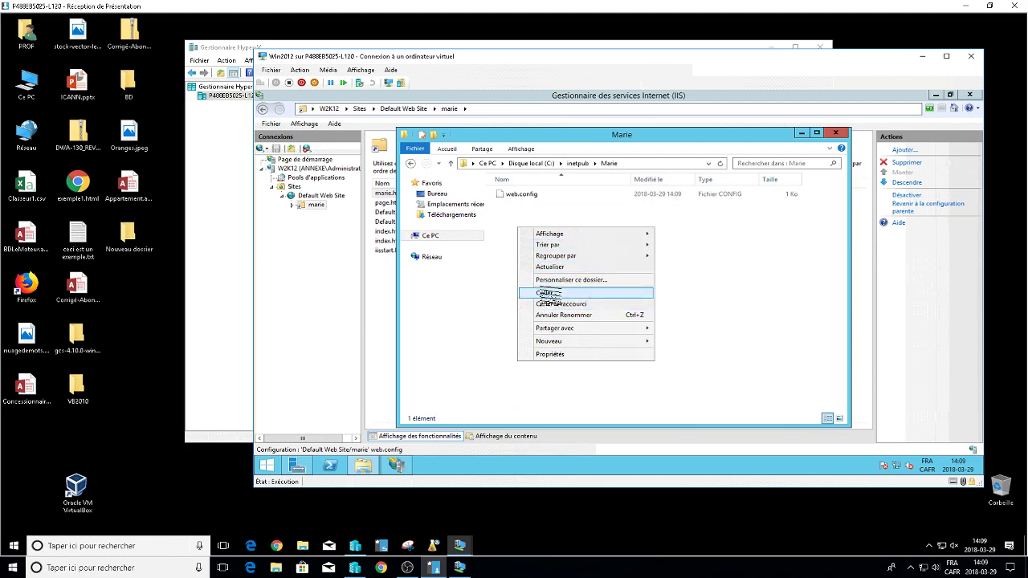
click(534, 293)
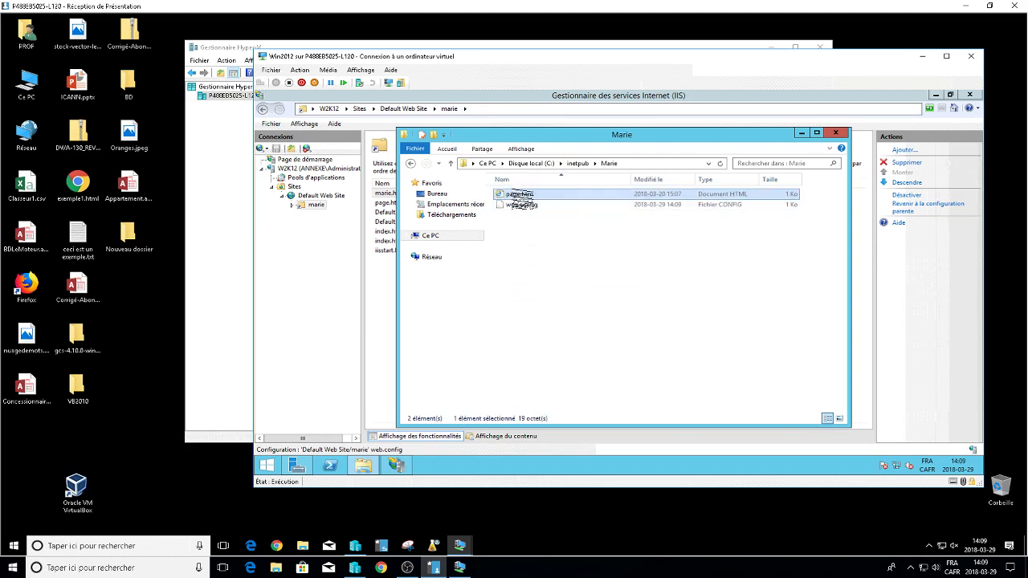
click(518, 195)
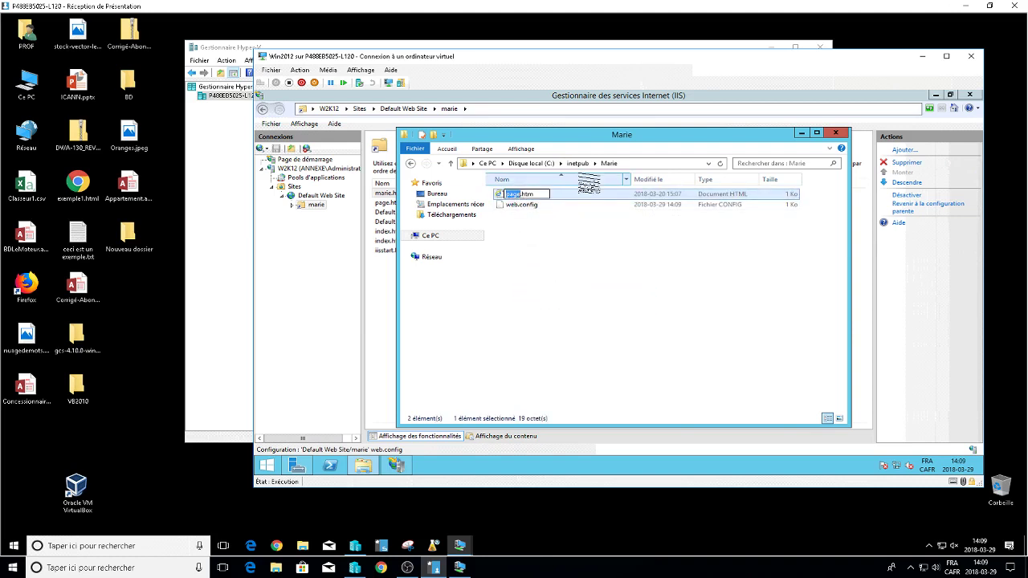
text(Marie)
key(Return)
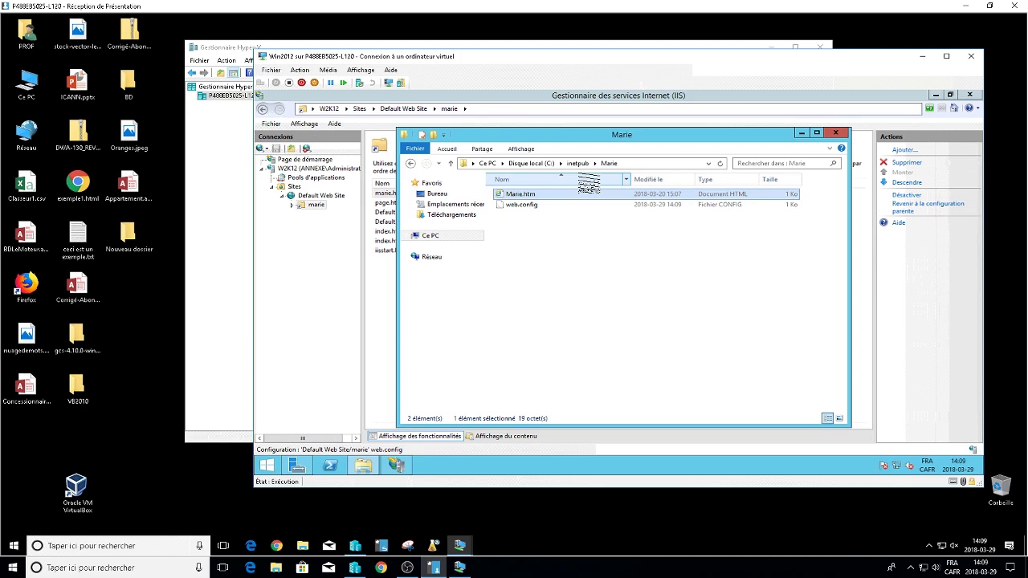
click(381, 237)
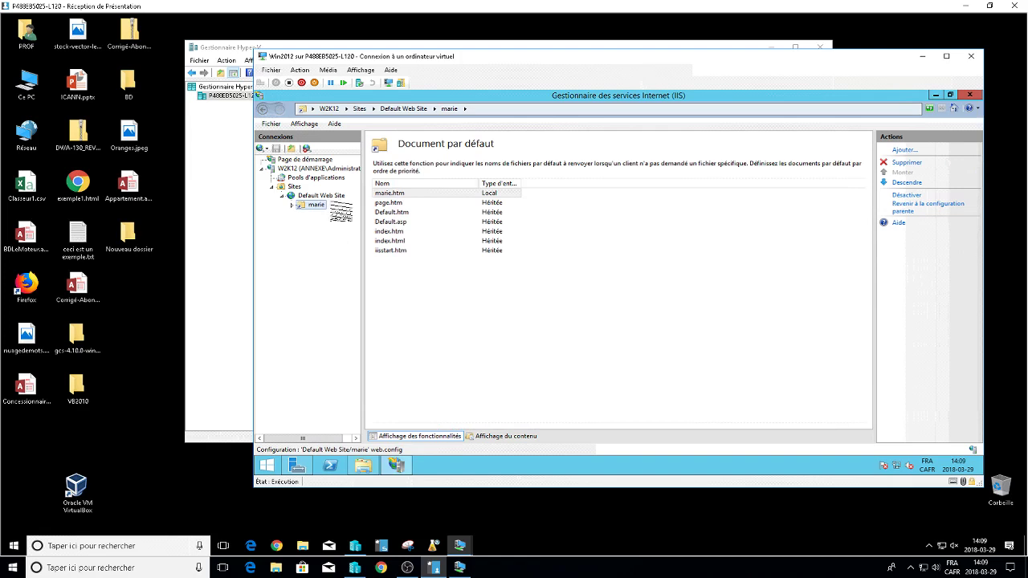
Show the marie virtual directory's home page in IIS, then return to the host's Hyper-V Manager.
click(318, 206)
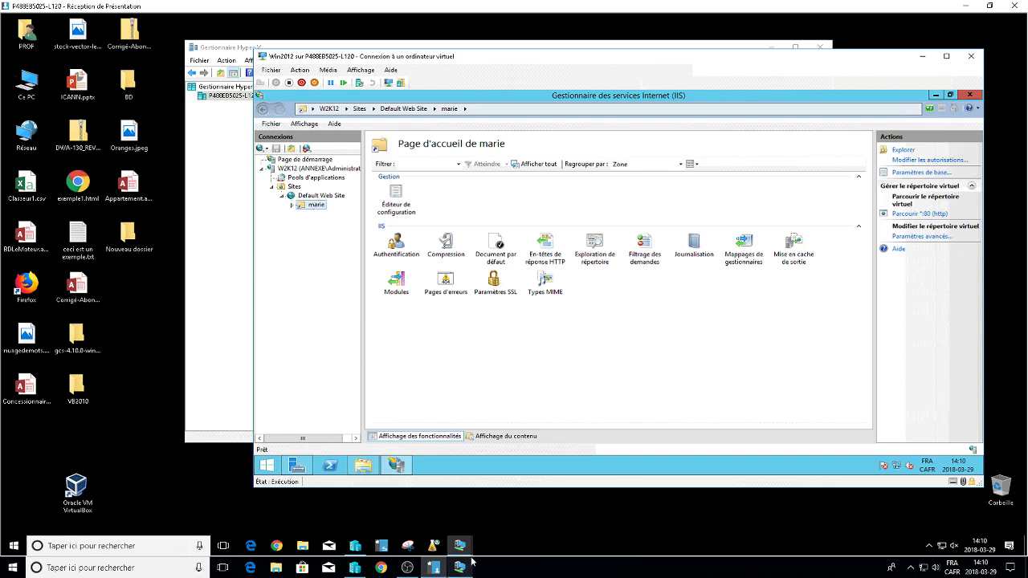
click(354, 567)
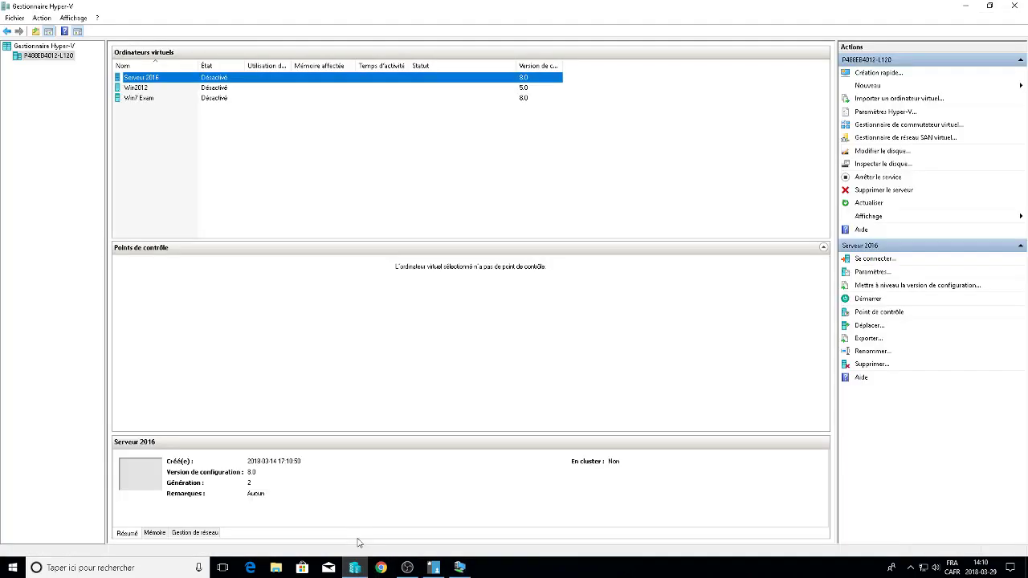
Connect to and start the Serveur 2016 and Win7 Exam virtual machines.
right_click(216, 77)
click(236, 82)
click(340, 214)
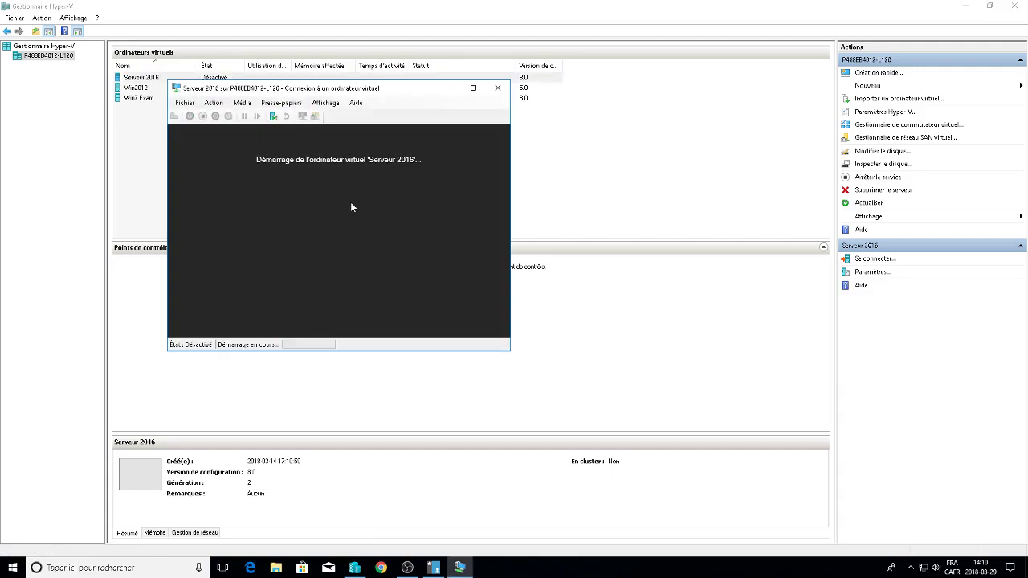
click(449, 87)
click(213, 98)
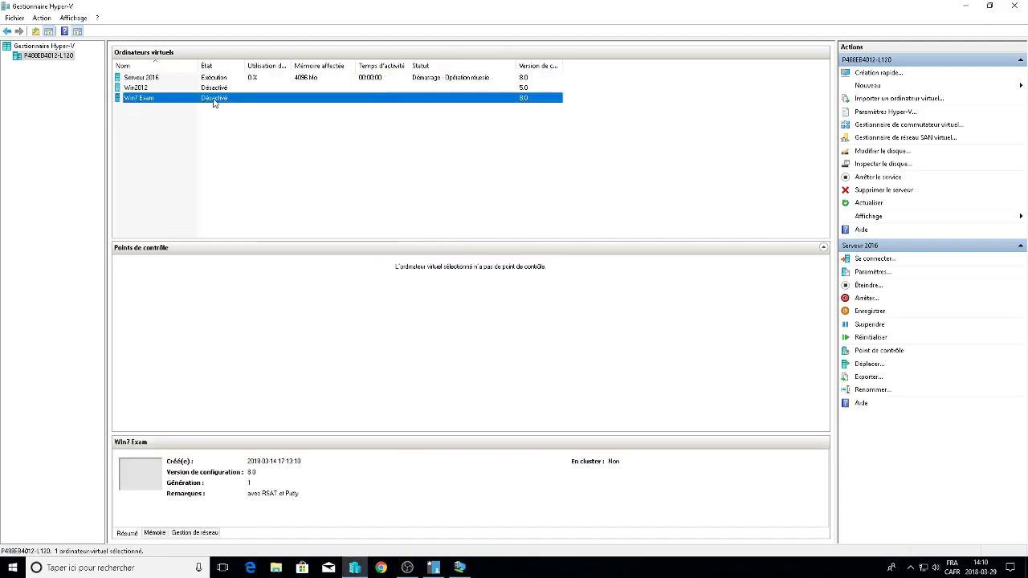
right_click(215, 98)
key(Escape)
click(339, 215)
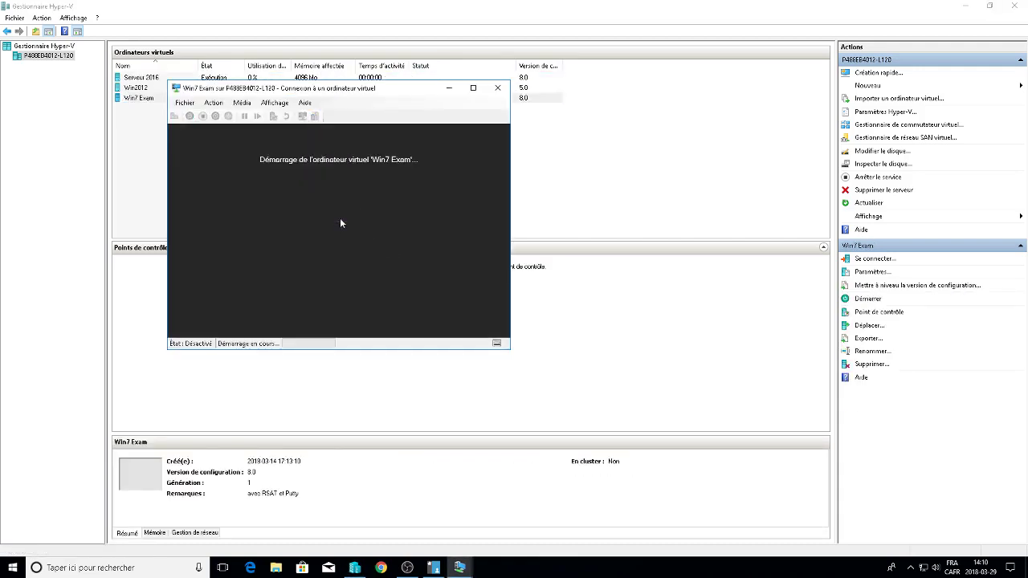
Switch between the Win2012 and Serveur 2016 VM connection windows from the taskbar.
click(433, 568)
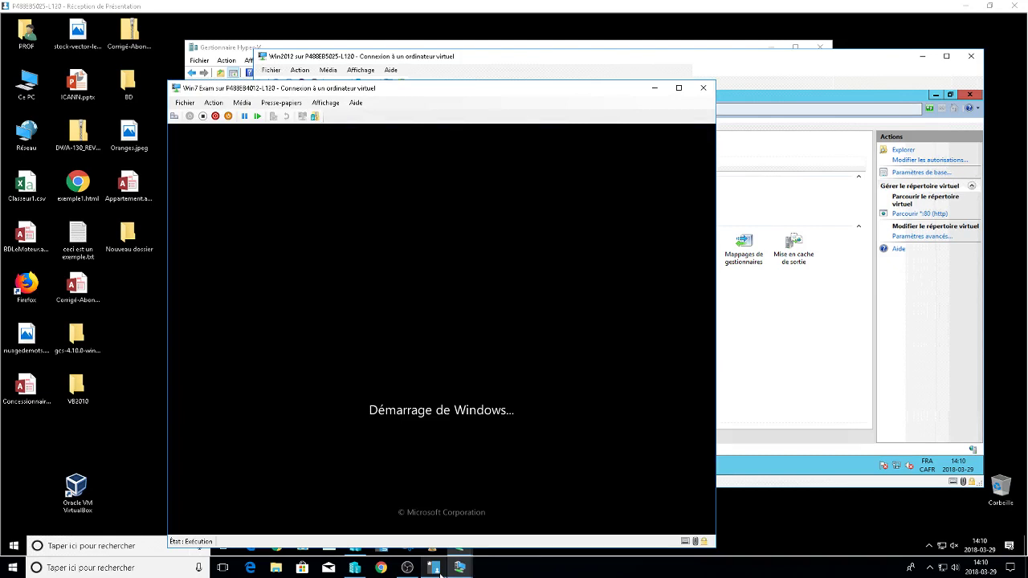
click(461, 568)
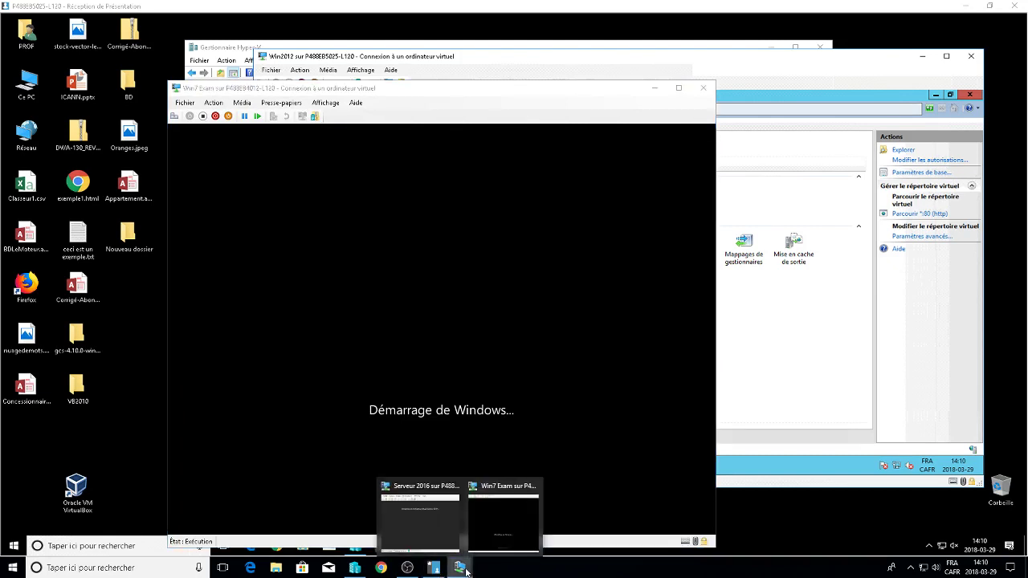
click(441, 502)
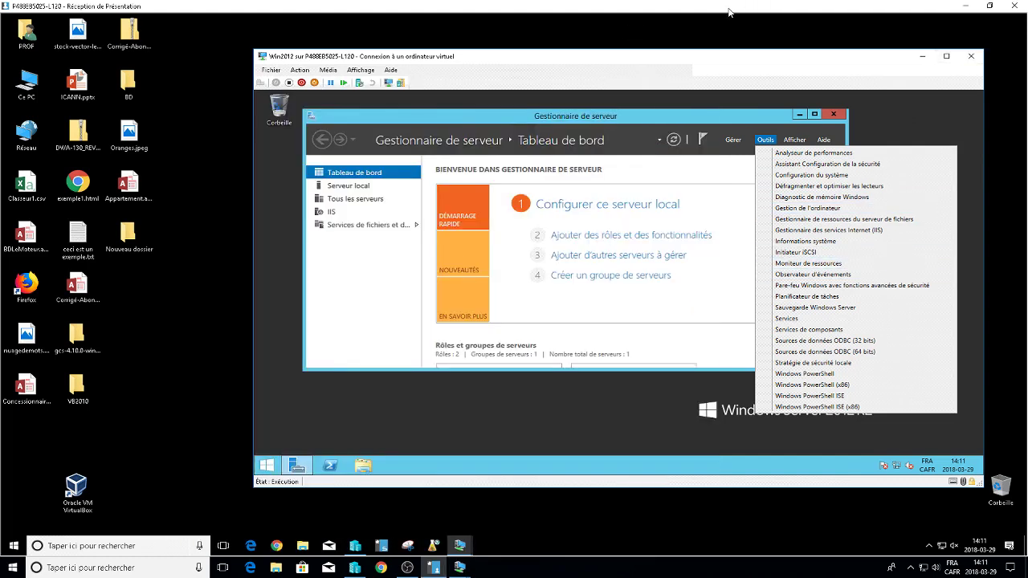
Minimize the Win2012 VM and bring the Serveur 2016 VM window back to the front.
click(922, 57)
mouse_move(460, 545)
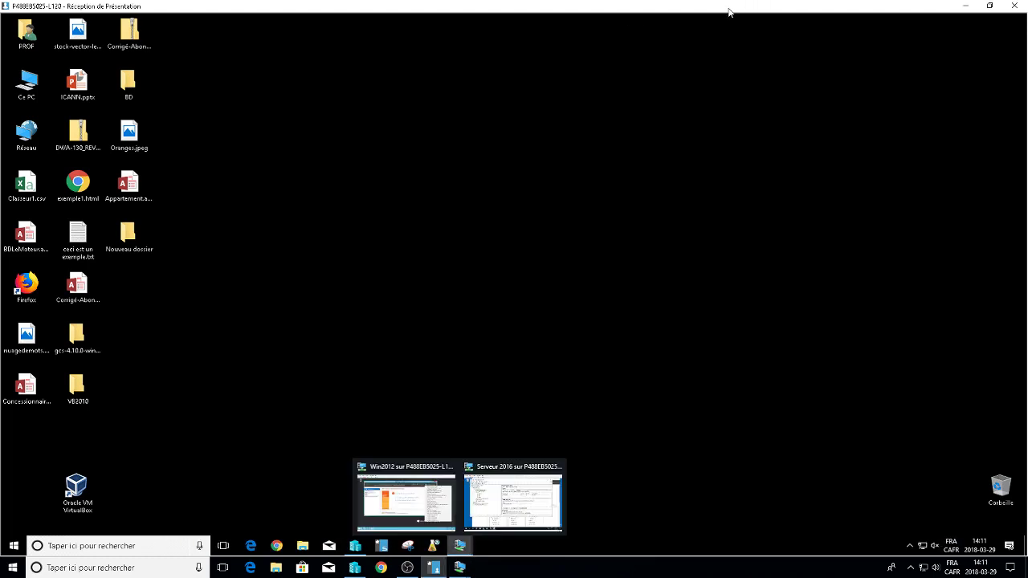
click(512, 499)
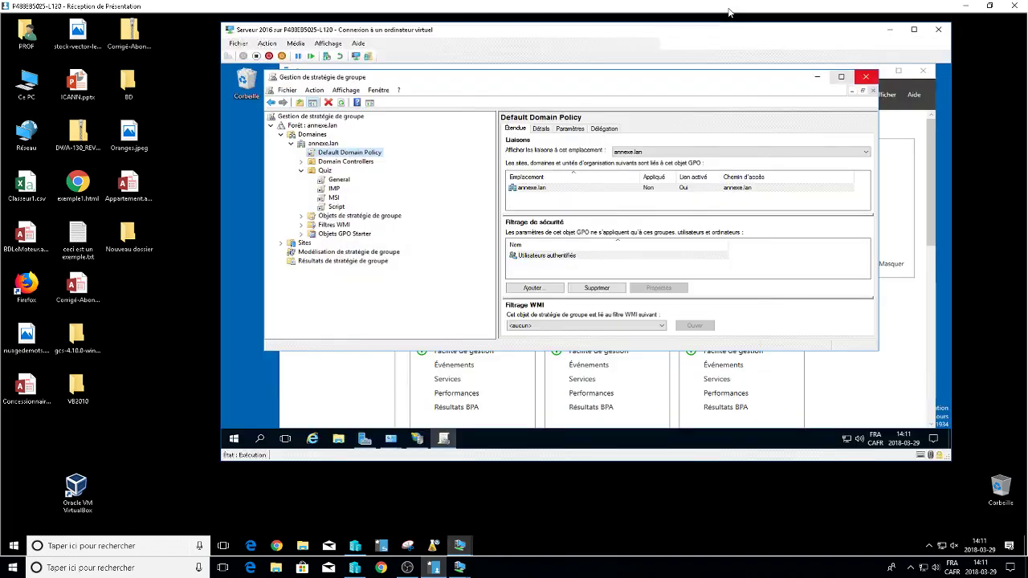
Close Group Policy Management and launch DNS Manager from Server Manager's Tools menu.
click(865, 76)
click(855, 95)
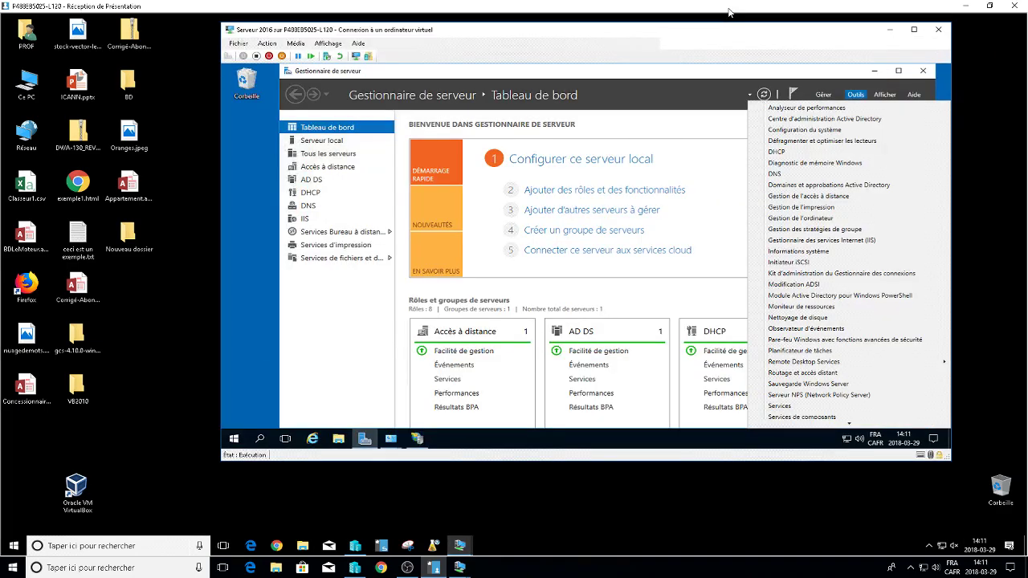
click(774, 174)
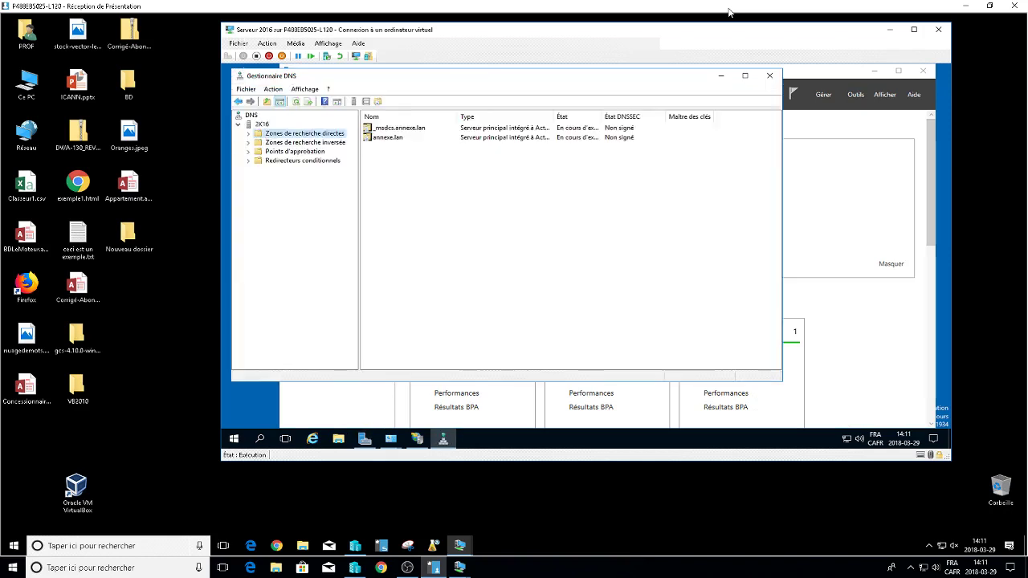
Start the New Zone wizard on Reverse Lookup Zones, step through it, then cancel.
key(Down)
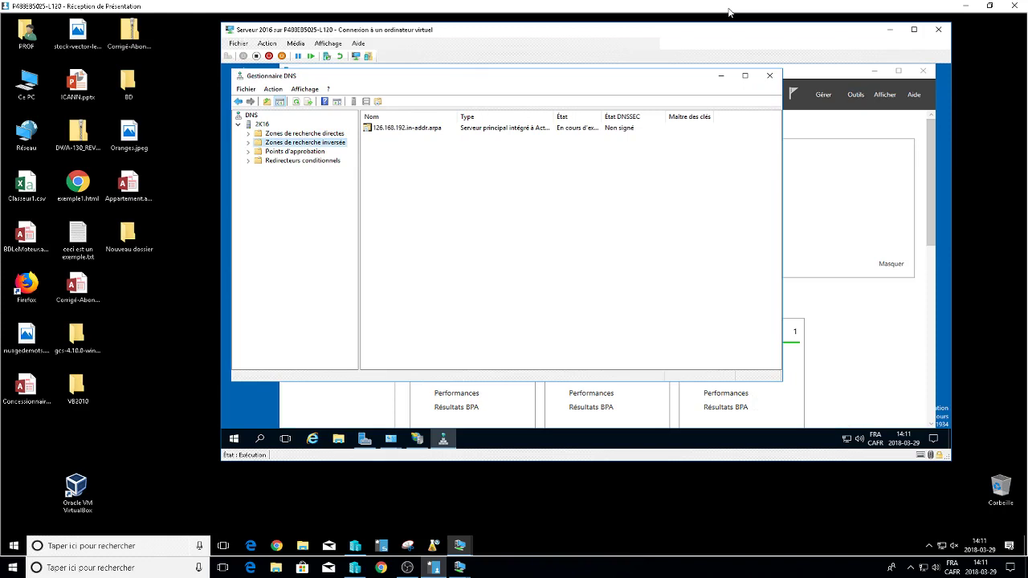
key(Menu)
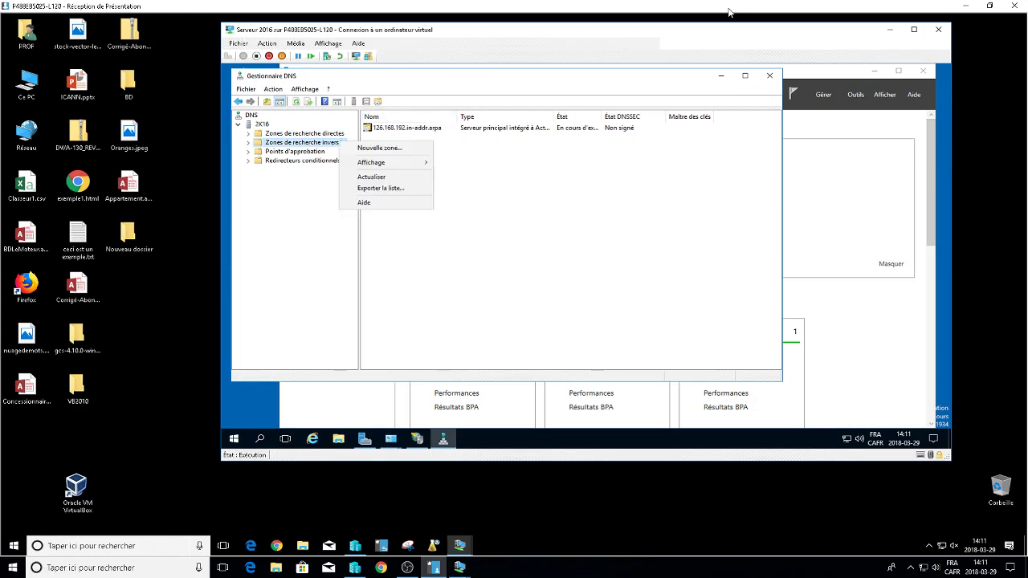
key(Down)
key(Return)
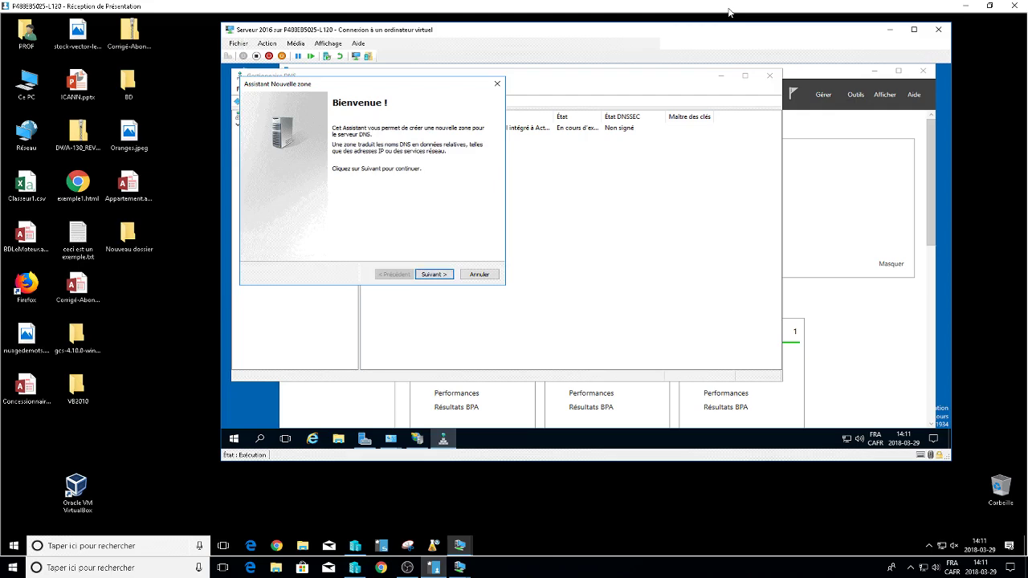
key(Return)
key(Return)
key(Return)
key(Return)
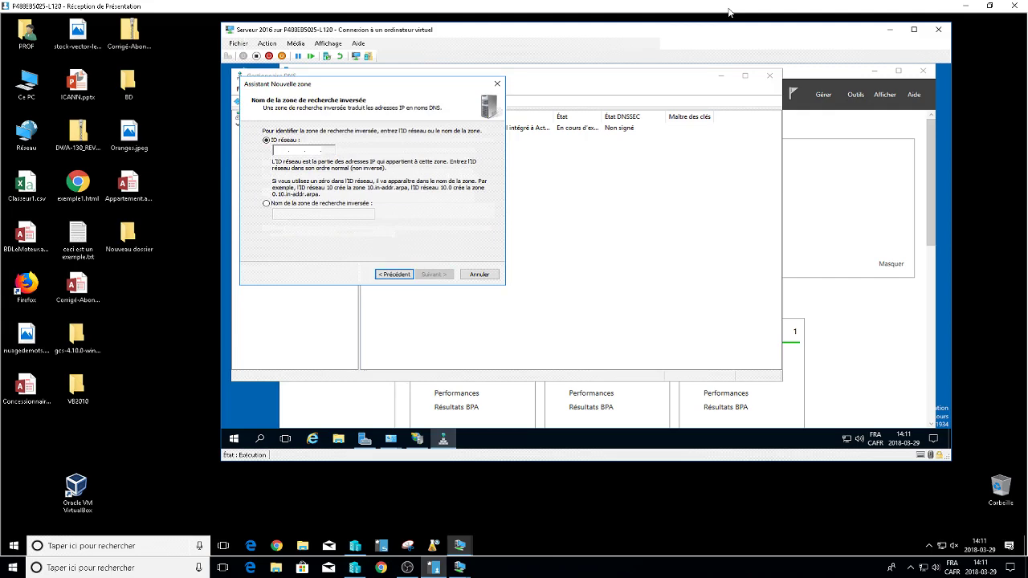
key(Escape)
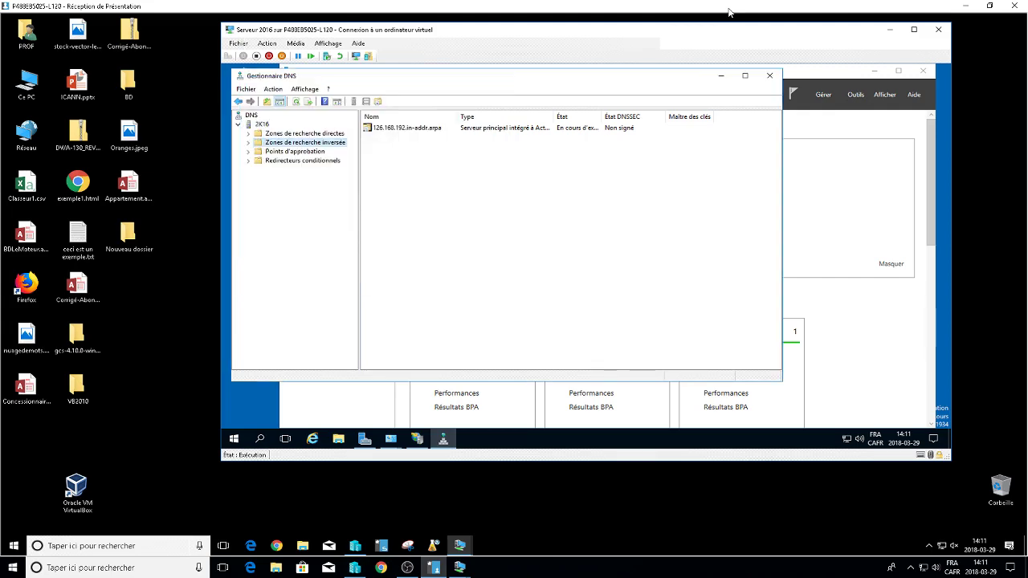
Display the annexe.lan zone's records and bring up the Forward Lookup Zones context menu.
key(Up)
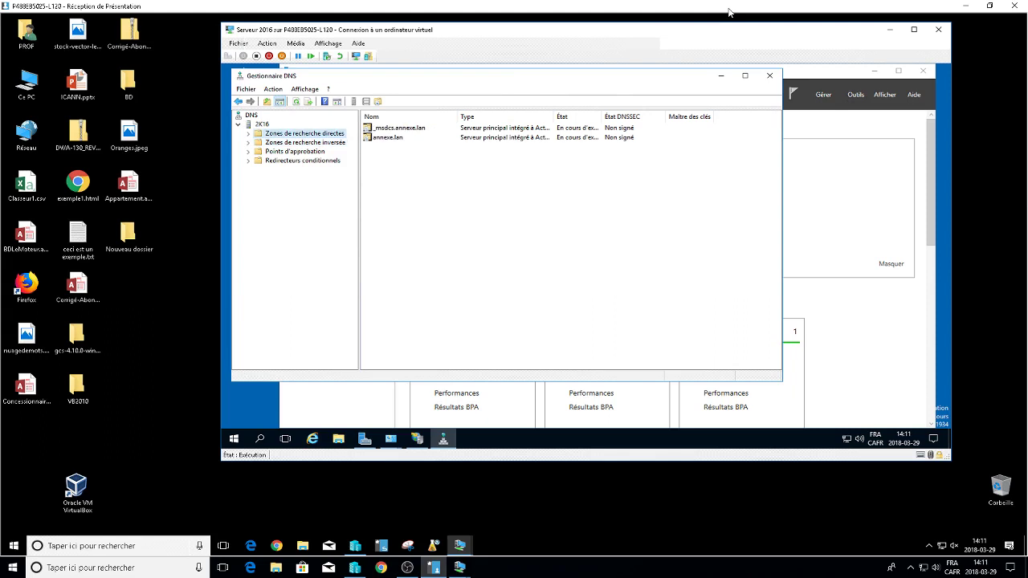
key(Tab)
key(Down)
key(Return)
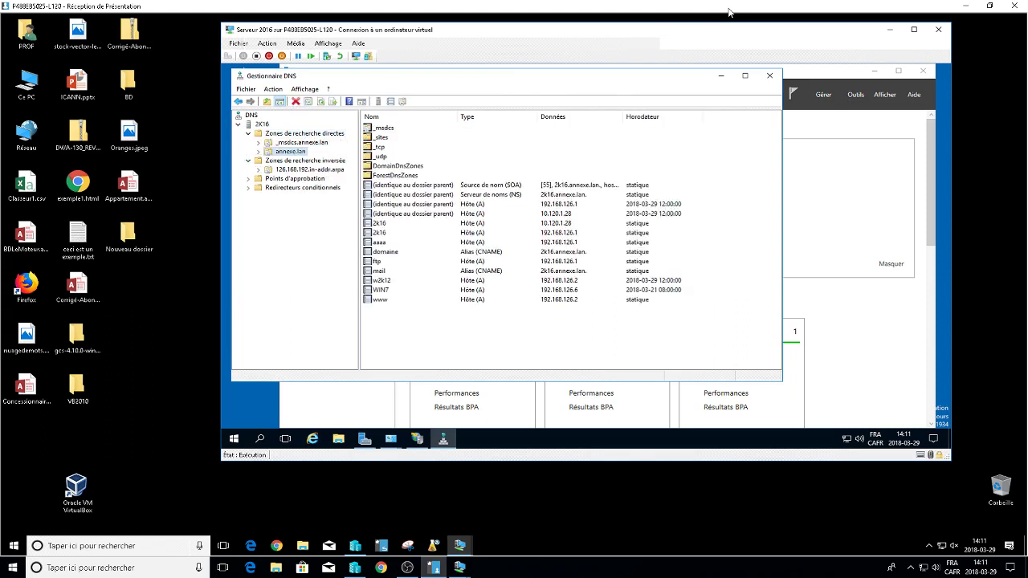
key(Up)
key(Up)
key(shift+F10)
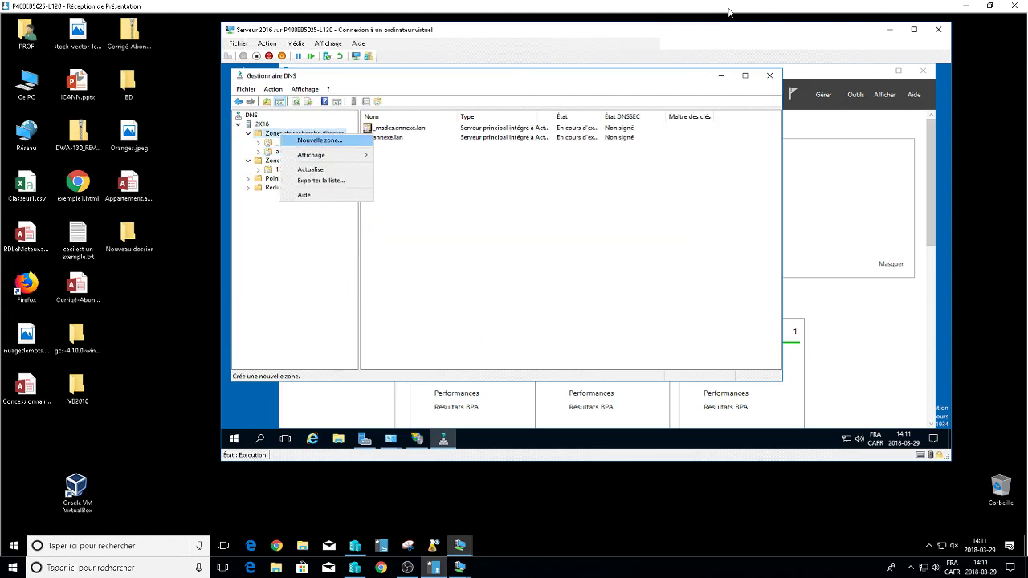
Launch a new forward zone and glance at the second Serveur 2016 VM.
key(Return)
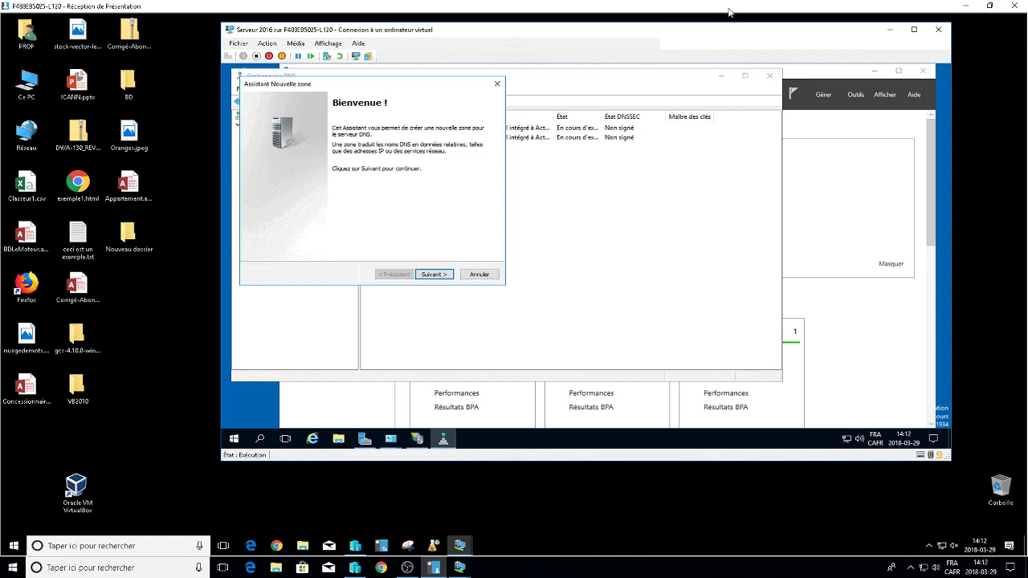
click(459, 568)
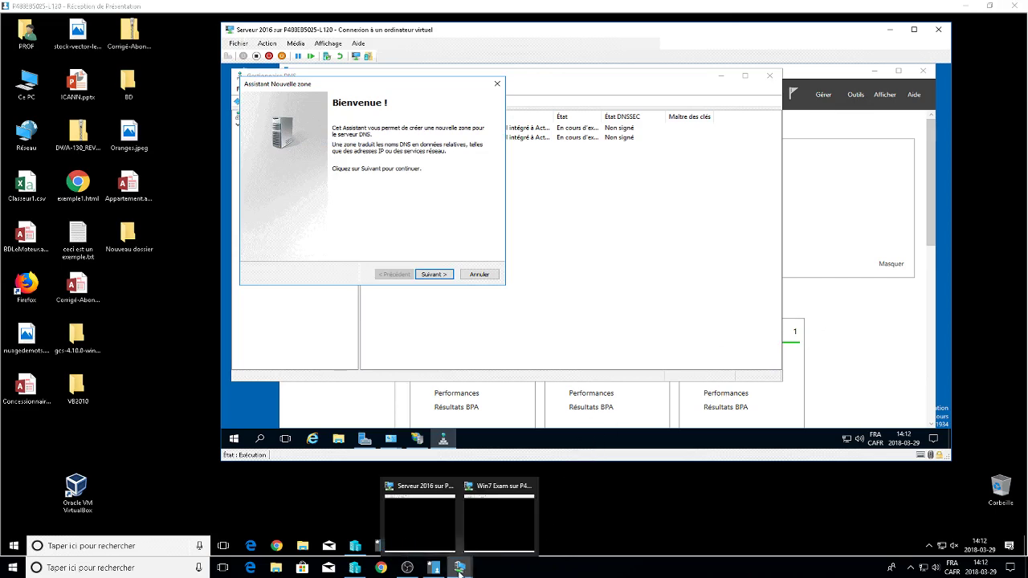
click(431, 501)
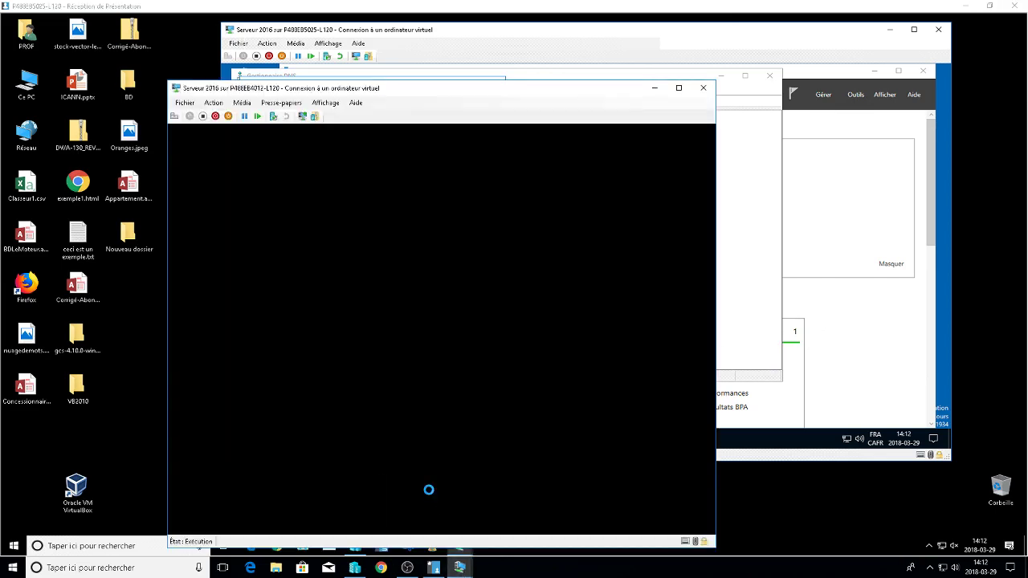
Check the Win7 Exam VM, then return to Serveur 2016's DNS Manager on annexe.lan.
click(470, 567)
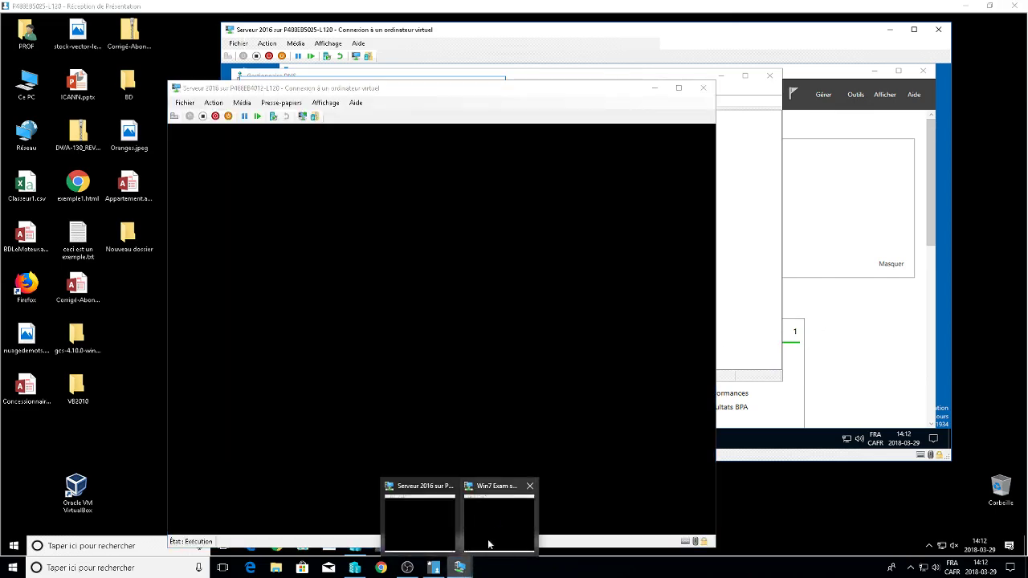
click(495, 487)
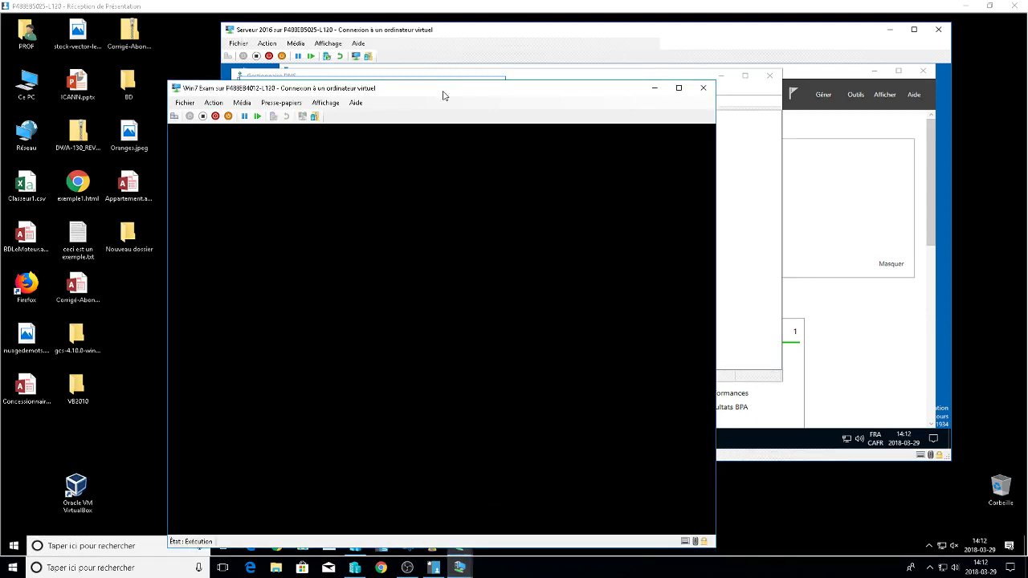
click(459, 568)
click(433, 493)
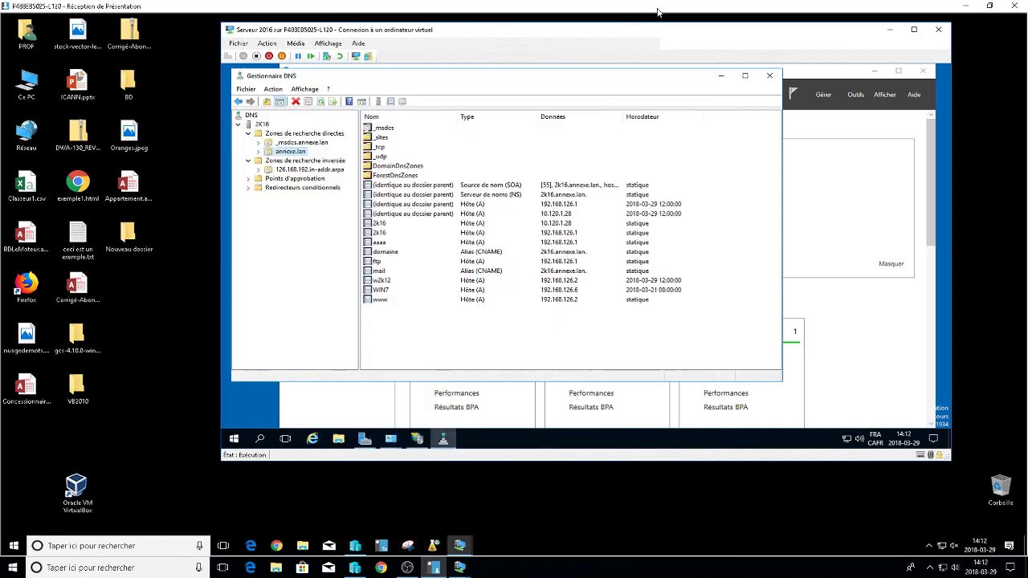
Begin a new annexe.lan host (A) record named totototo, then switch to the second Serveur 2016 VM.
click(386, 252)
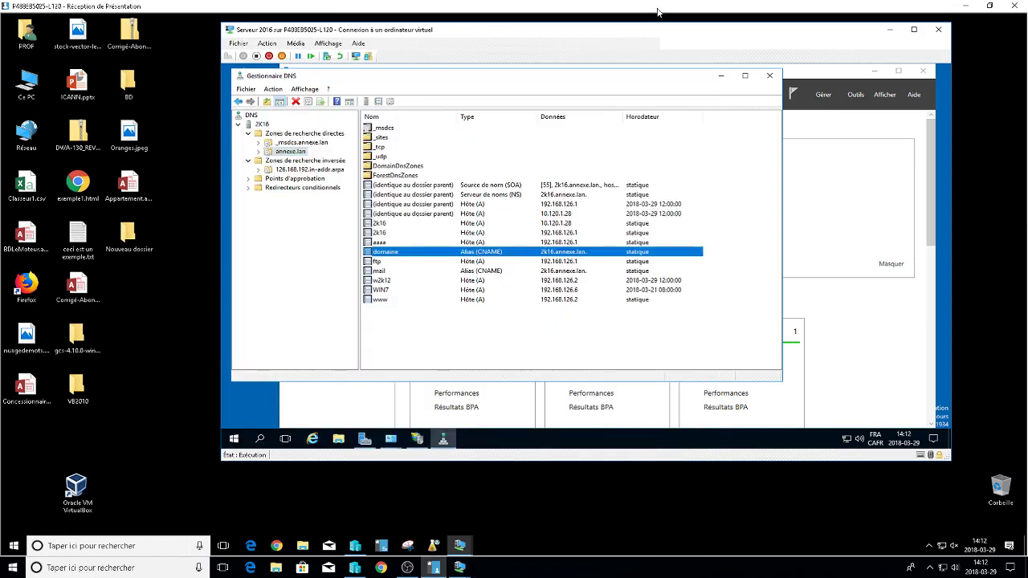
click(380, 299)
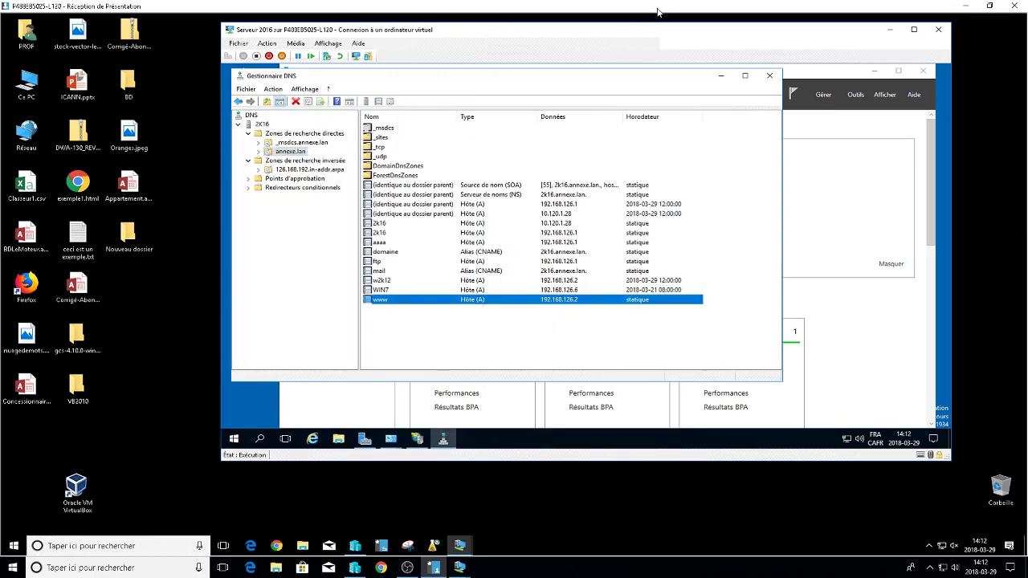
right_click(406, 126)
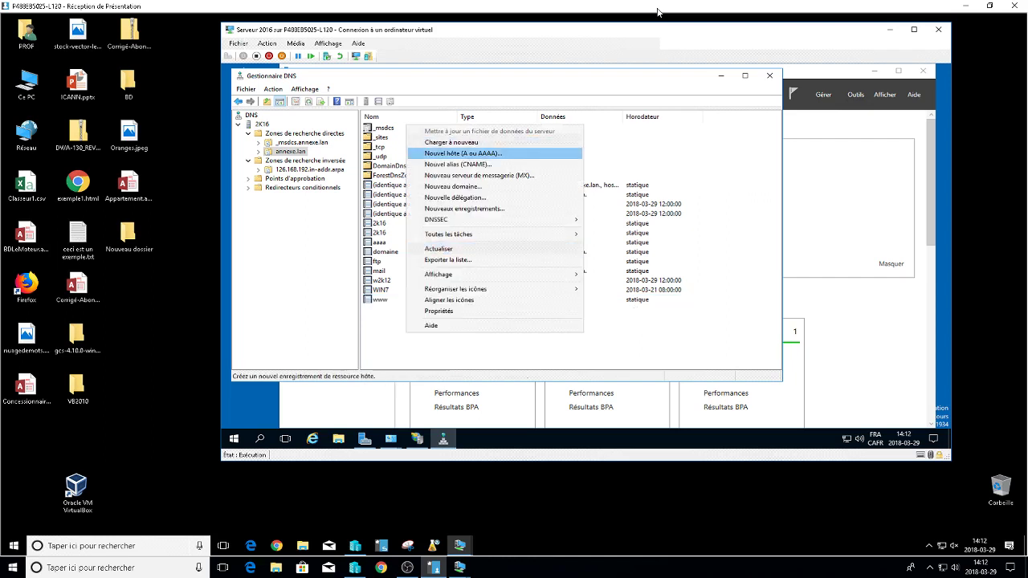
key(Return)
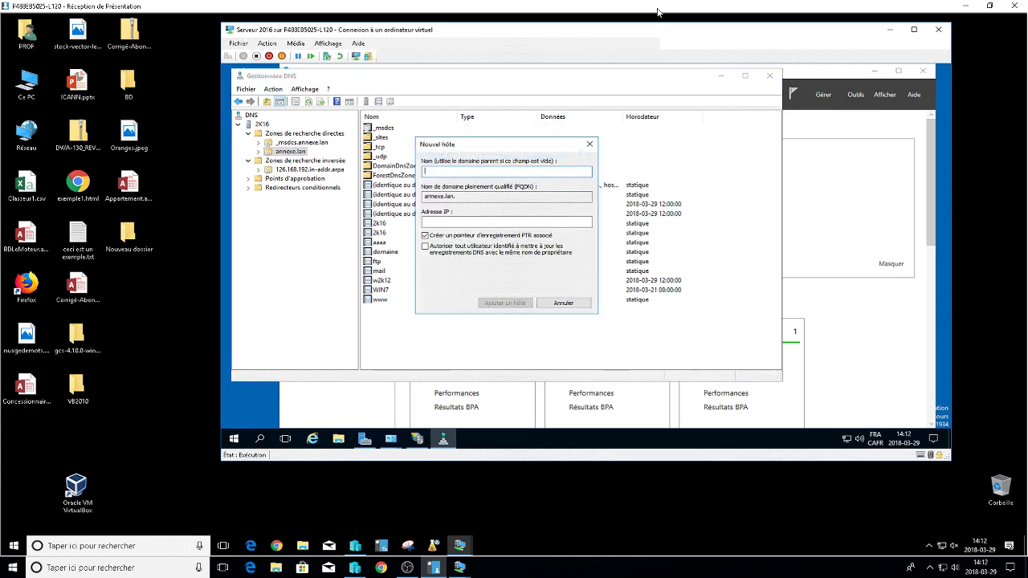
text(test)
key(BackSpace)
key(BackSpace)
key(BackSpace)
key(BackSpace)
text(totototo)
mouse_move(460, 569)
click(424, 494)
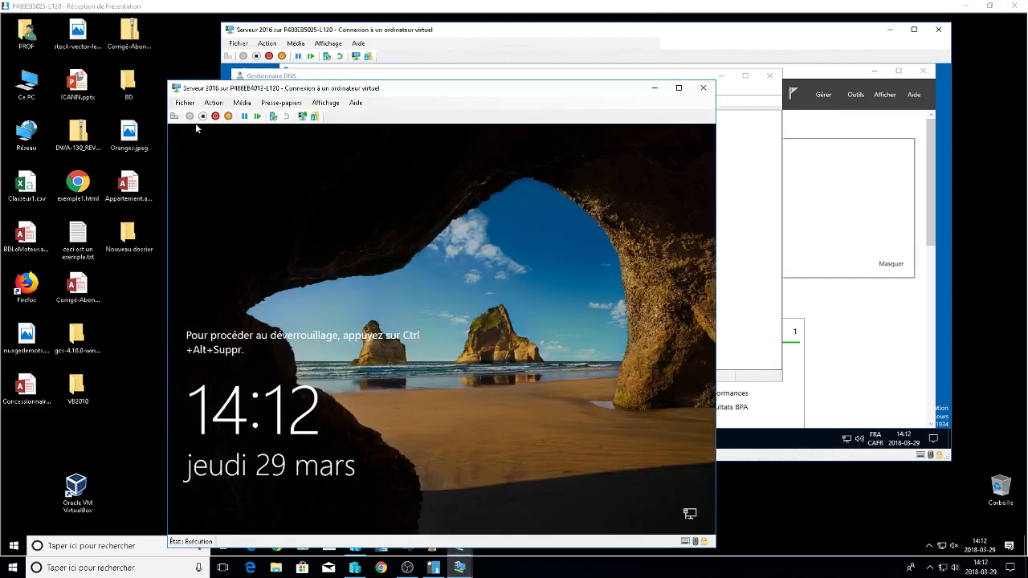
Sign the second Serveur 2016 VM in with the administrator password, then return to the DNS console.
key(ctrl+alt+End)
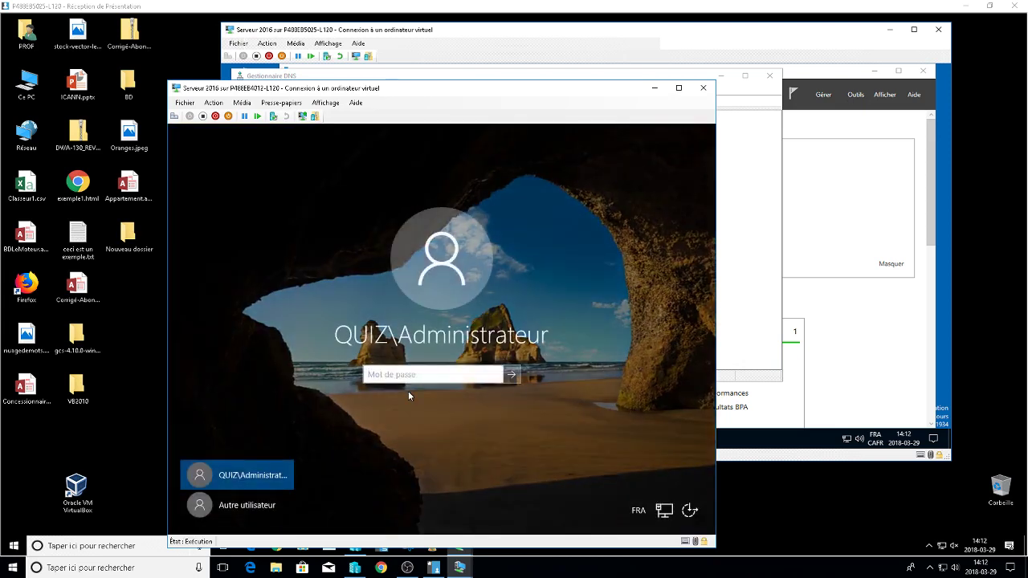
text(•••••••••)
key(Return)
mouse_move(462, 568)
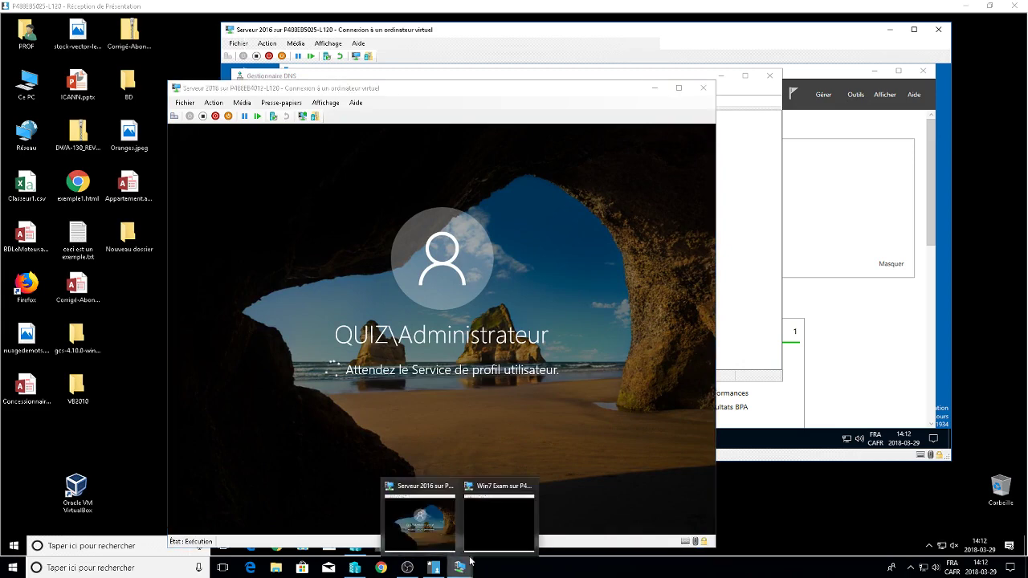
click(498, 521)
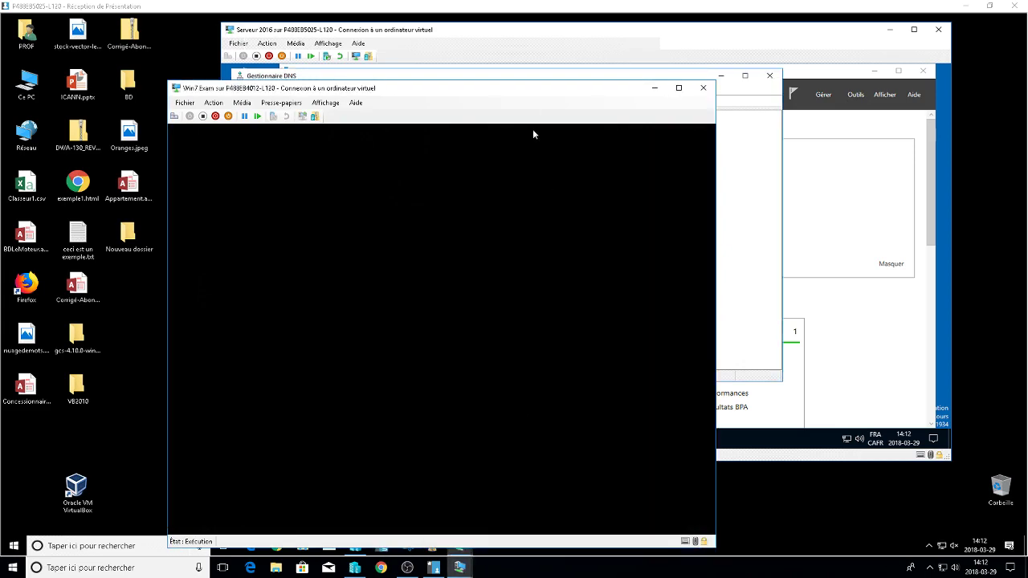
click(405, 32)
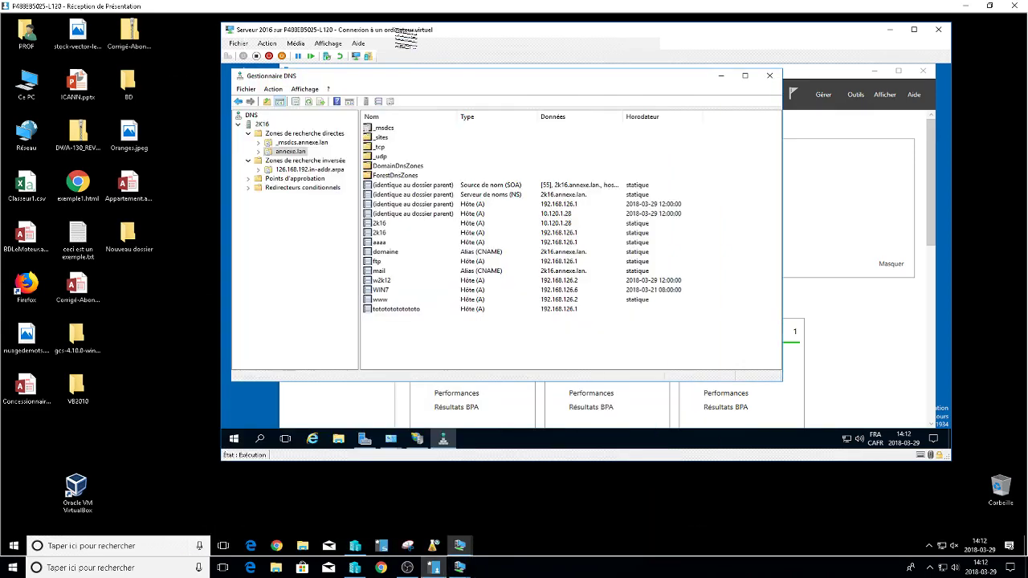
Start a new alias (CNAME) record named cherie in the annexe.lan zone.
right_click(390, 341)
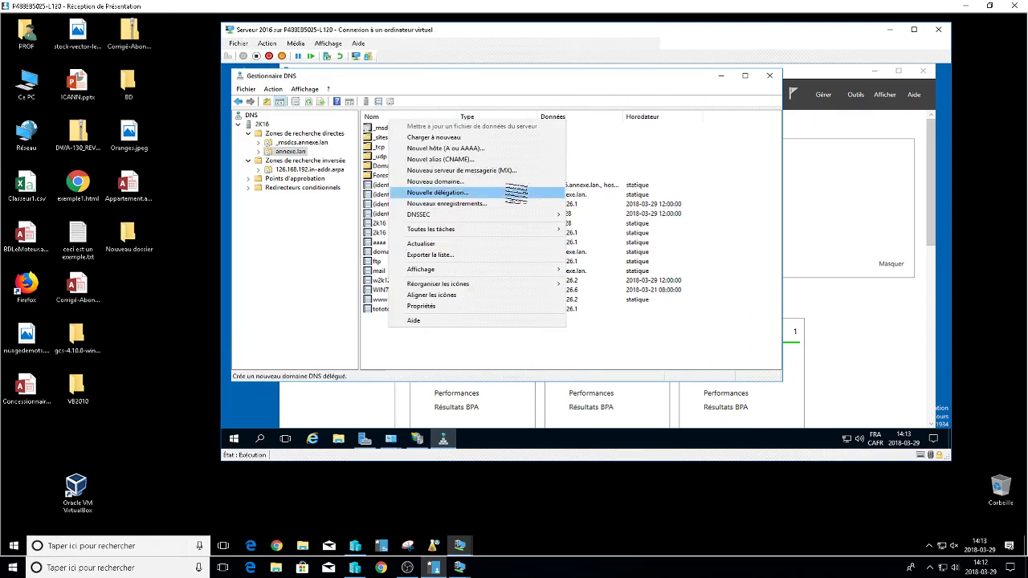
click(485, 160)
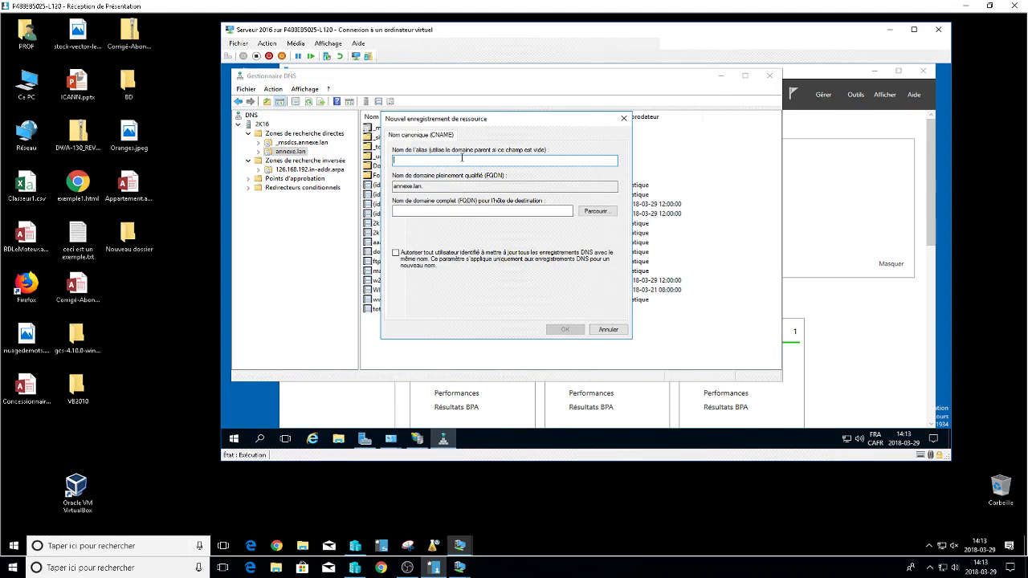
text(cherie)
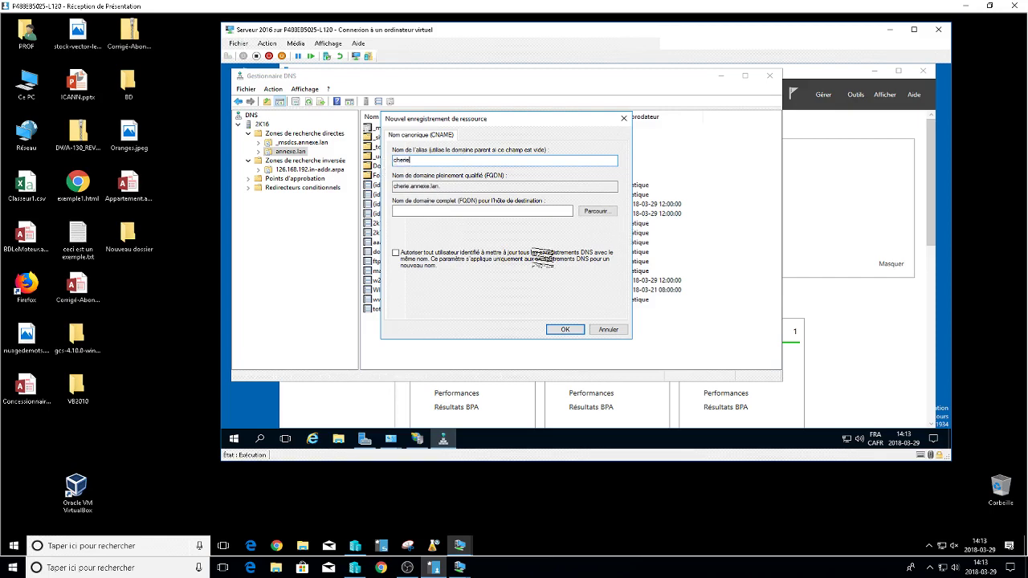
Browse 2K16 > Forward Lookup Zones > annexe.lan and pick host 2k16 as the alias target.
click(596, 210)
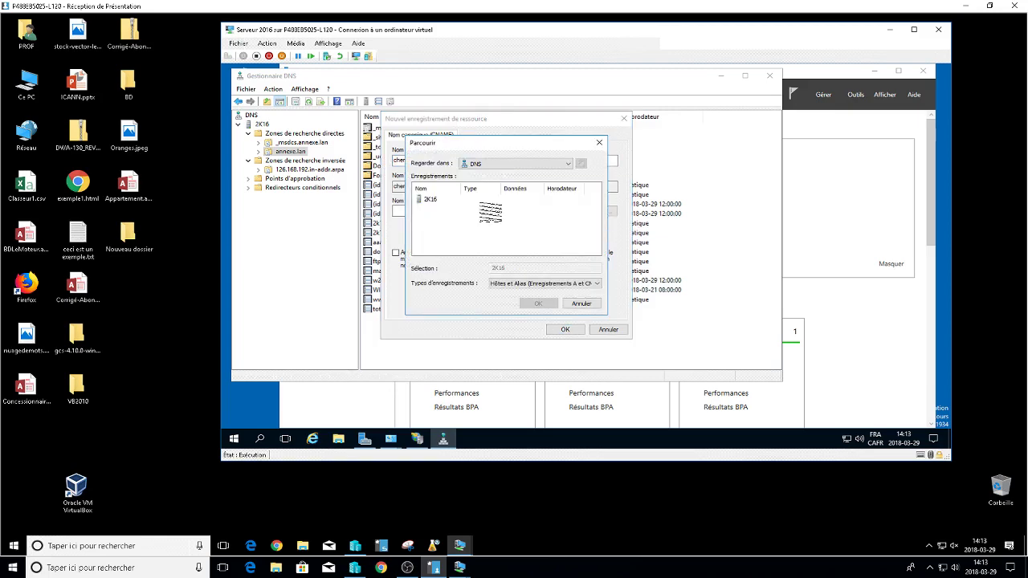
click(431, 199)
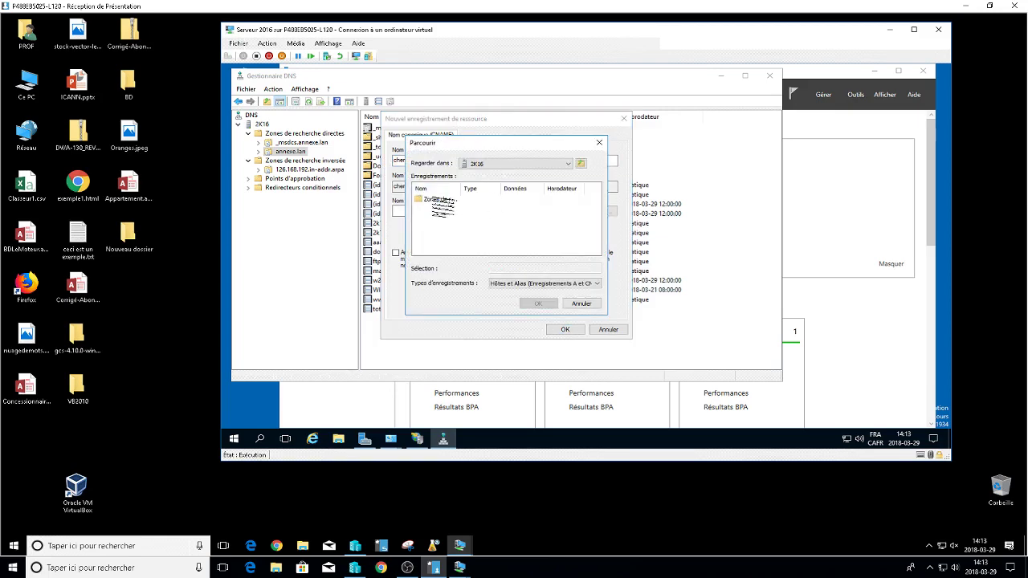
double_click(431, 199)
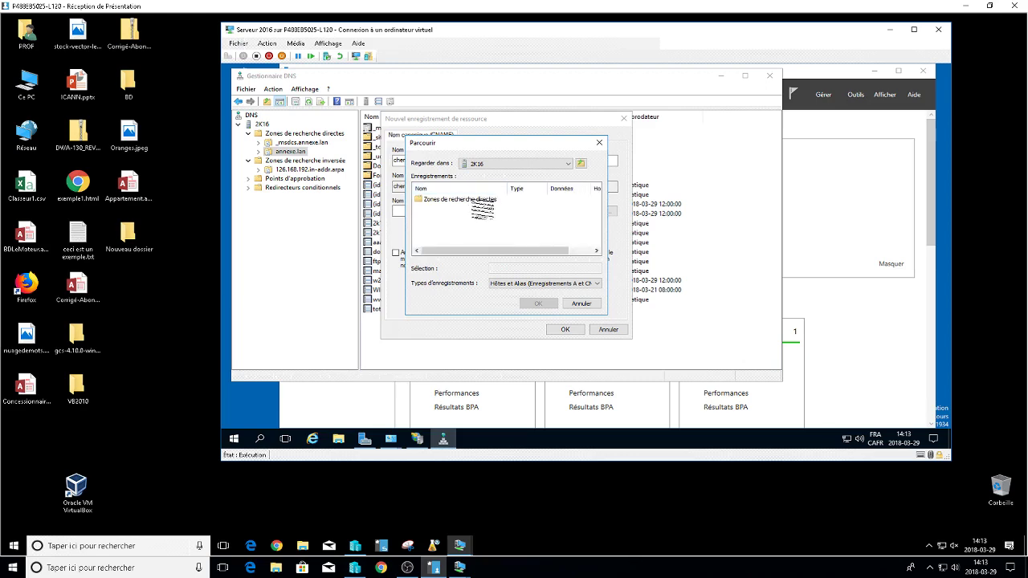
double_click(474, 200)
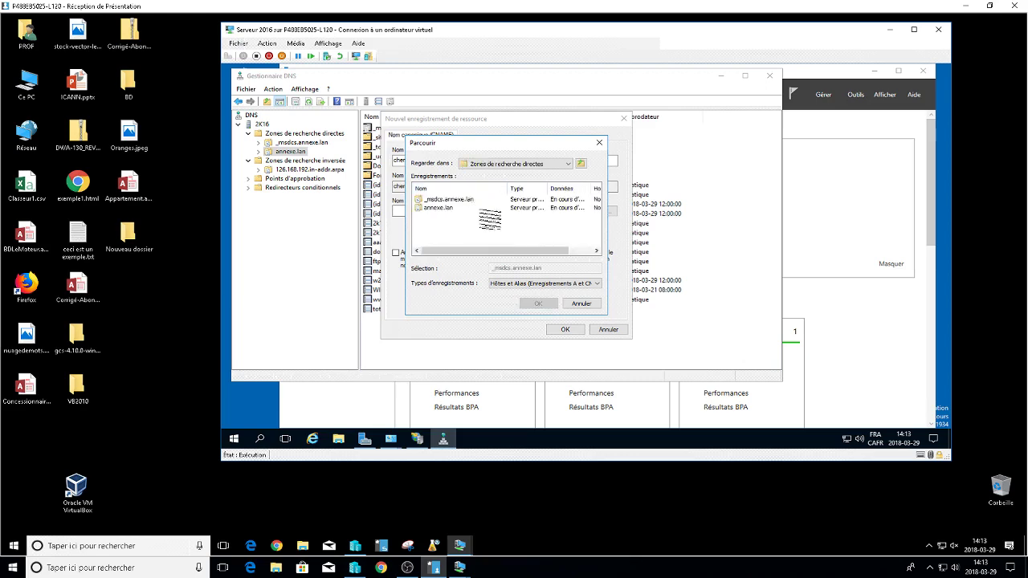
click(438, 208)
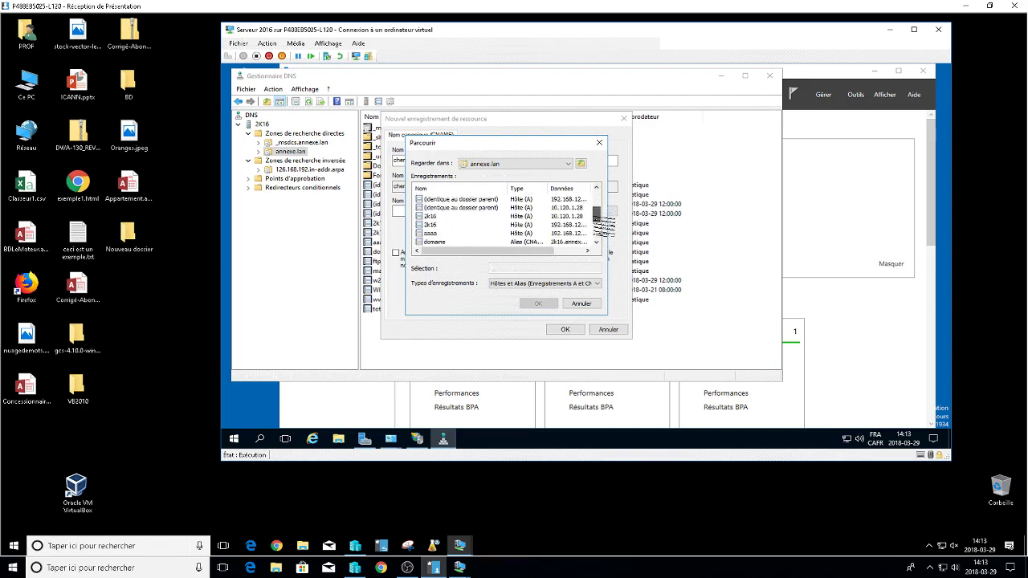
drag(510, 188, 472, 188)
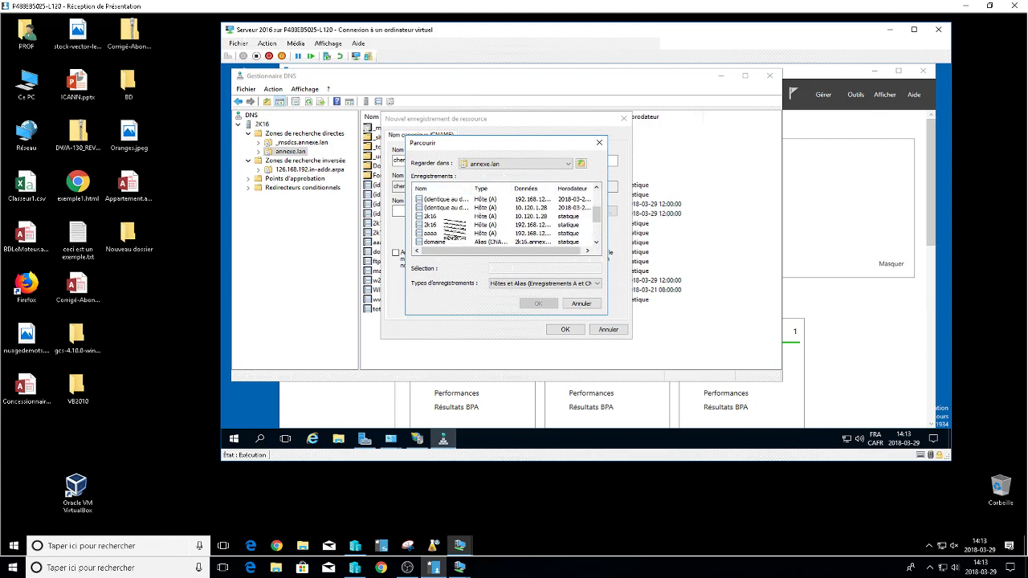
click(437, 216)
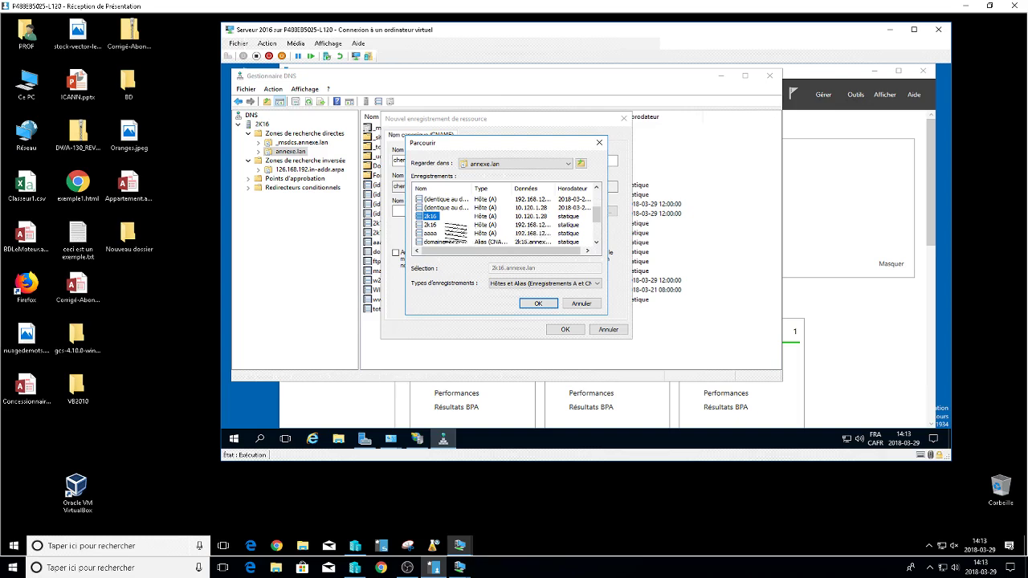
click(440, 224)
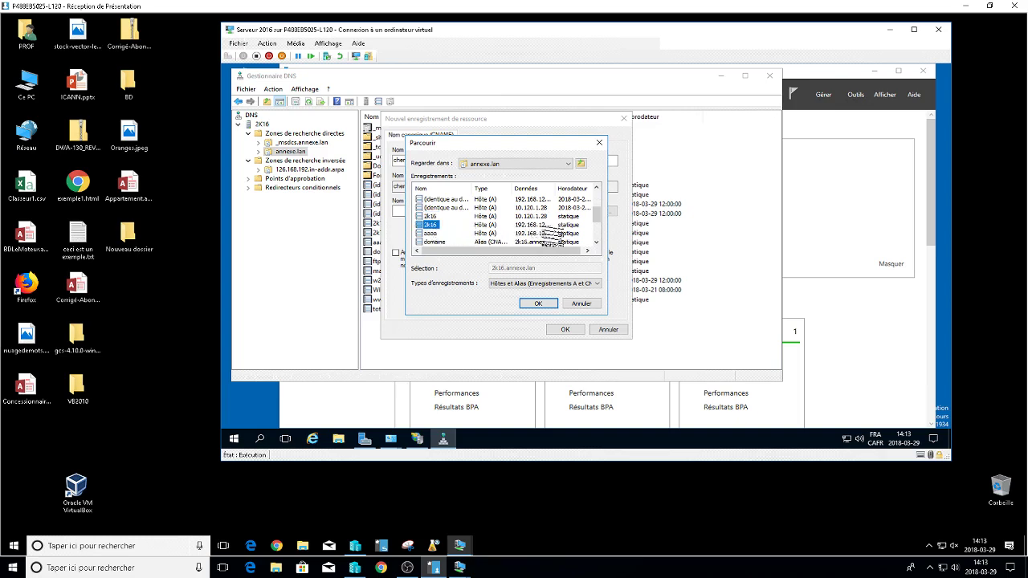
drag(554, 189, 569, 189)
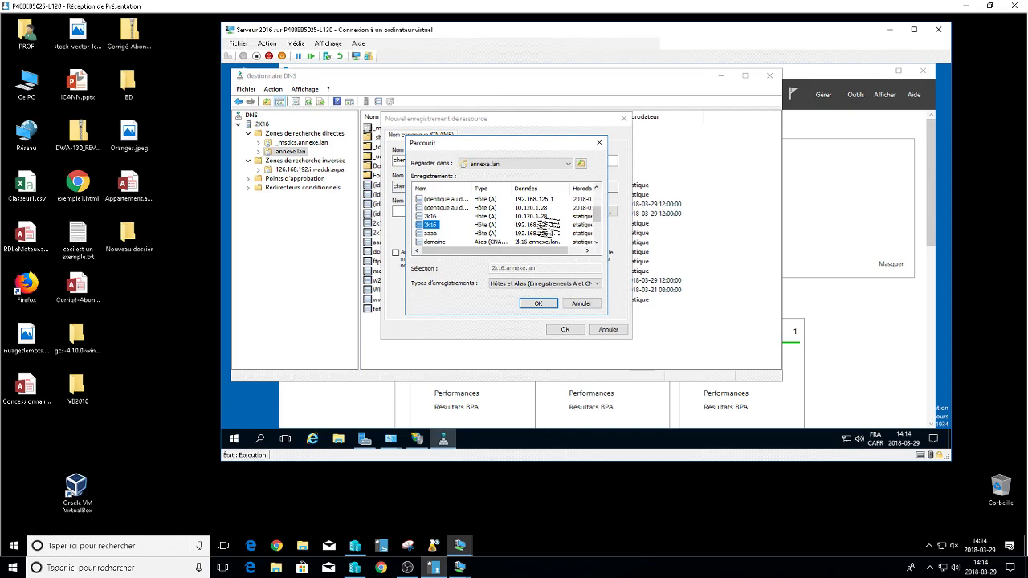
Log the Win7 Exam client in with the domain user's password, then return to the Serveur 2016 window.
mouse_move(459, 567)
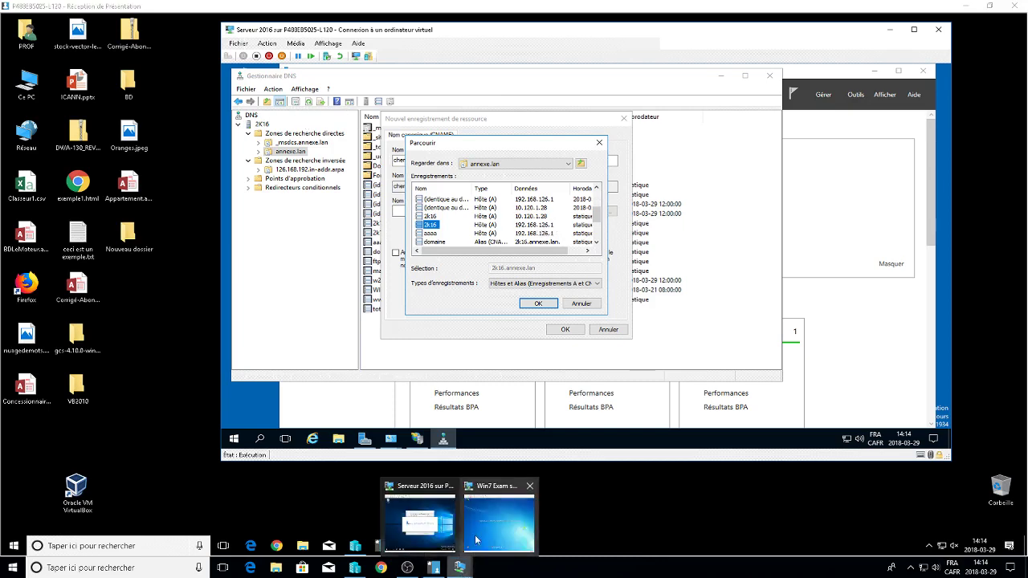
click(480, 534)
click(174, 115)
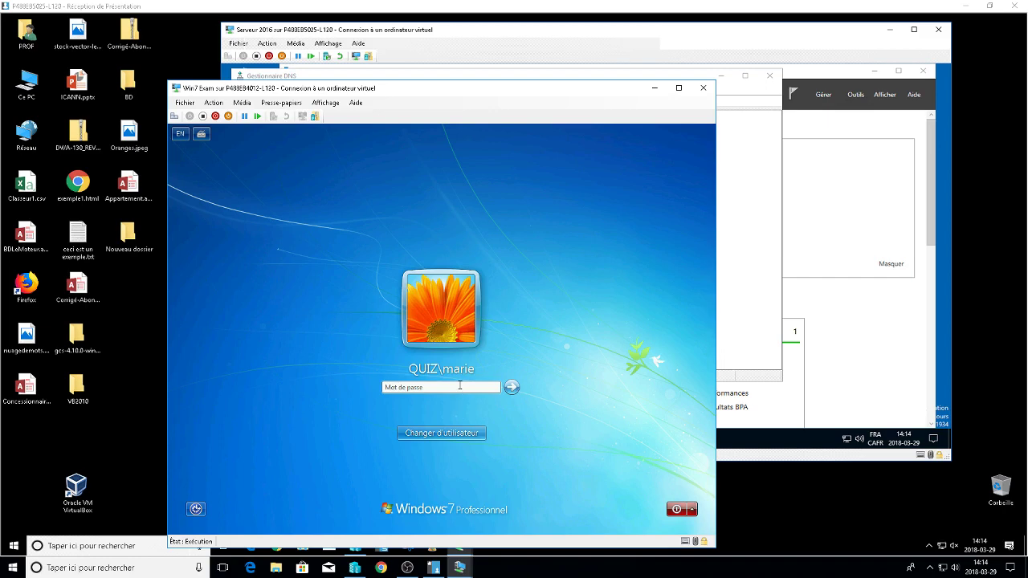
text(******)
key(Return)
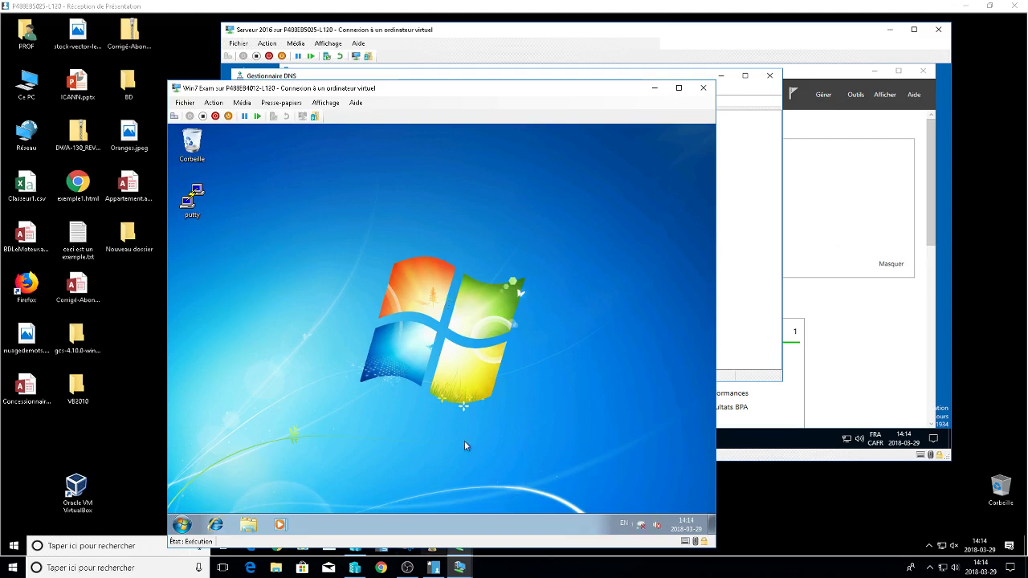
click(459, 546)
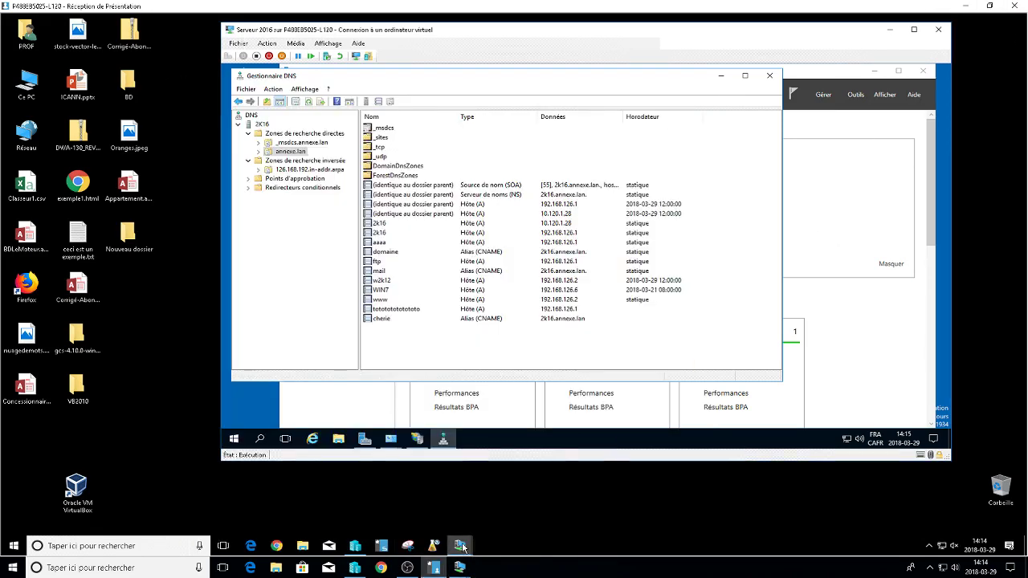
On the Win2012 server, copy the MSI folder from drive C: in File Explorer.
mouse_move(459, 546)
click(418, 518)
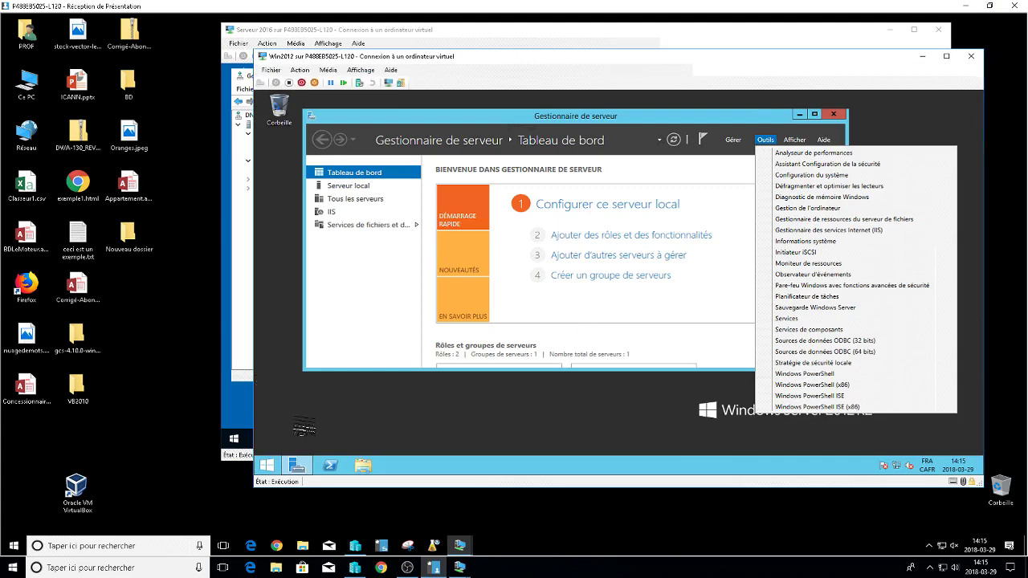
click(363, 466)
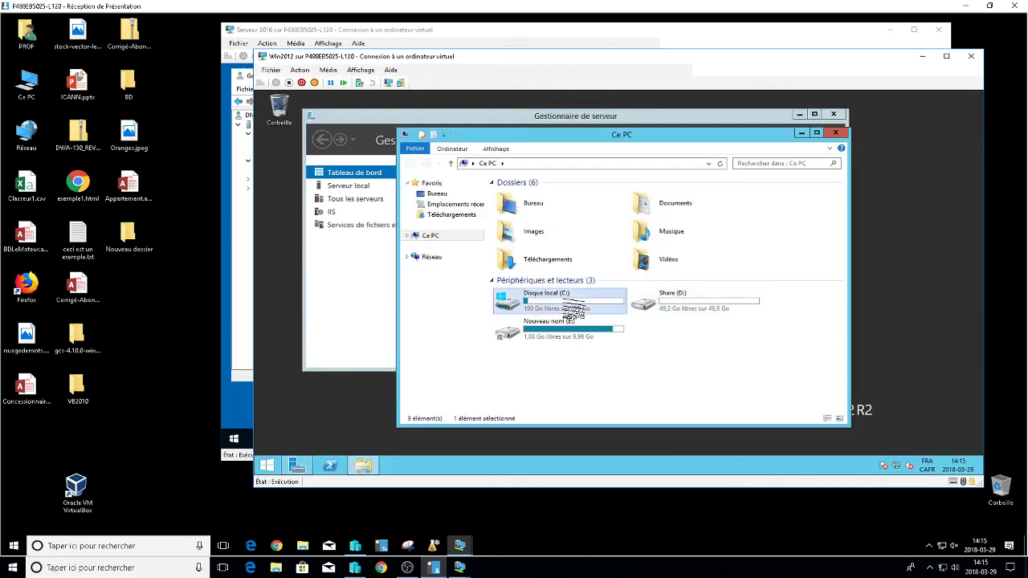
double_click(521, 299)
click(514, 205)
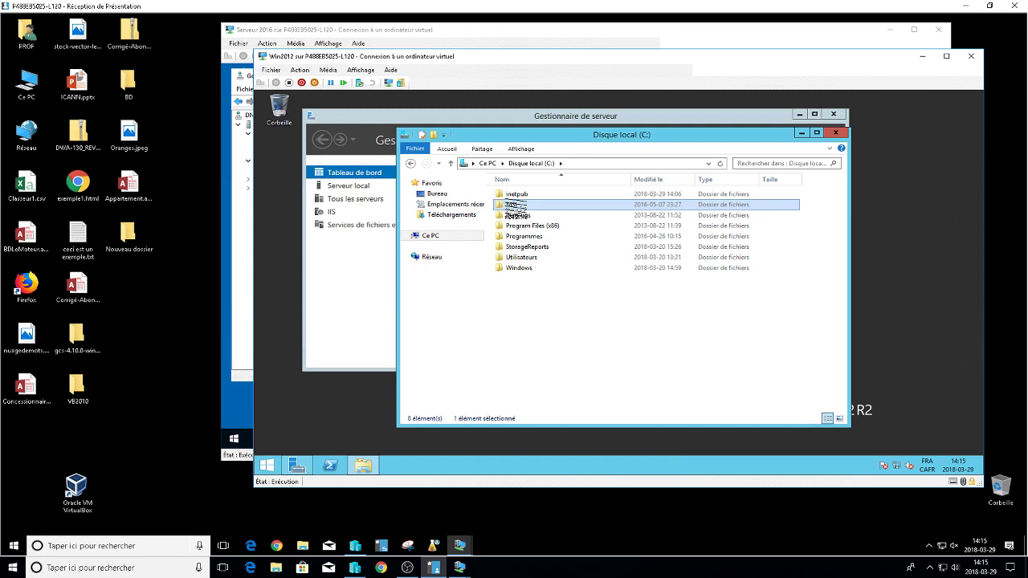
right_click(514, 206)
click(542, 310)
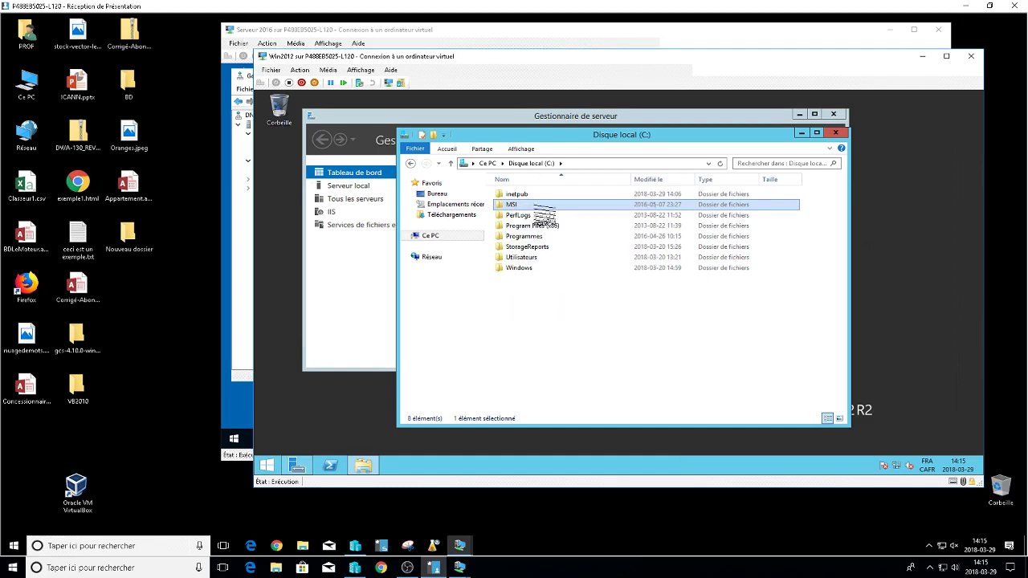
Open Share (D:), select its MSI folder, then bring the Win7 Exam VM forward.
click(488, 163)
click(682, 309)
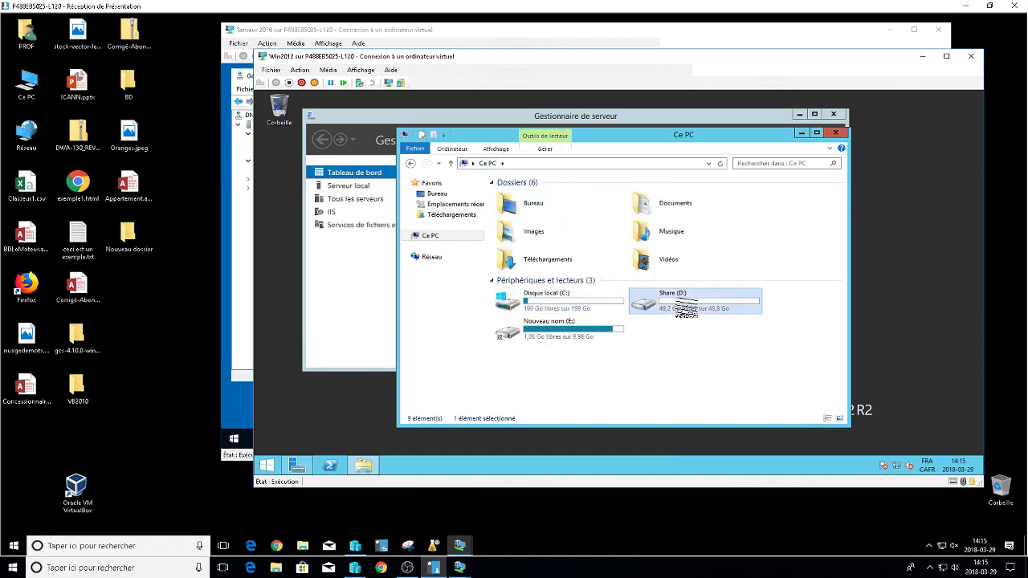
double_click(683, 308)
right_click(532, 273)
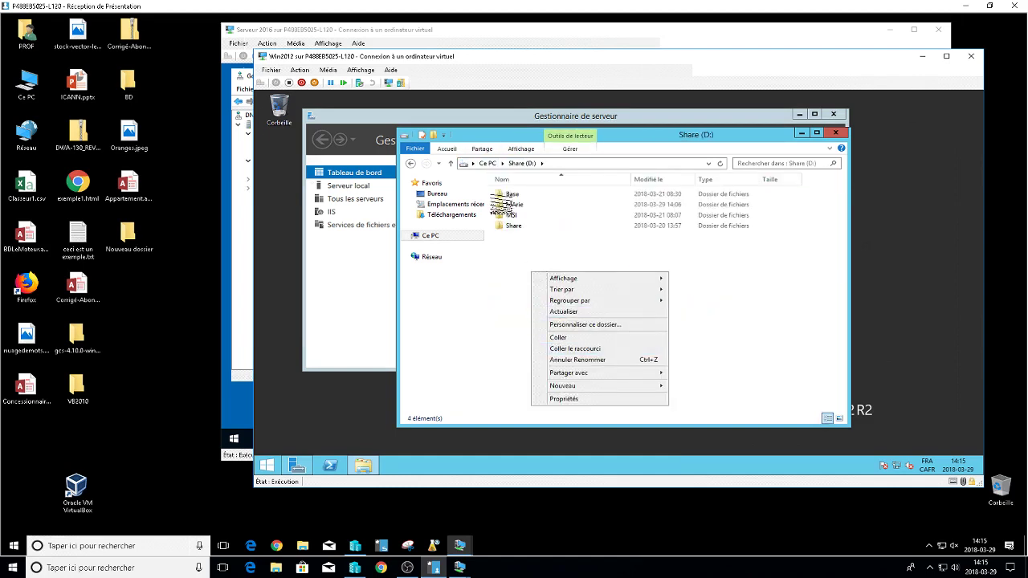
click(514, 215)
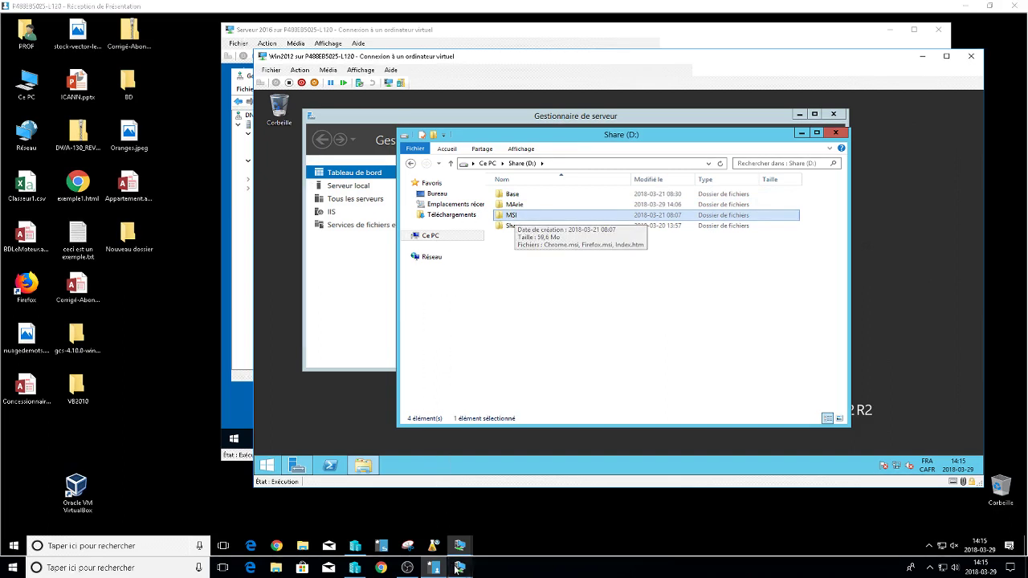
mouse_move(459, 567)
click(480, 508)
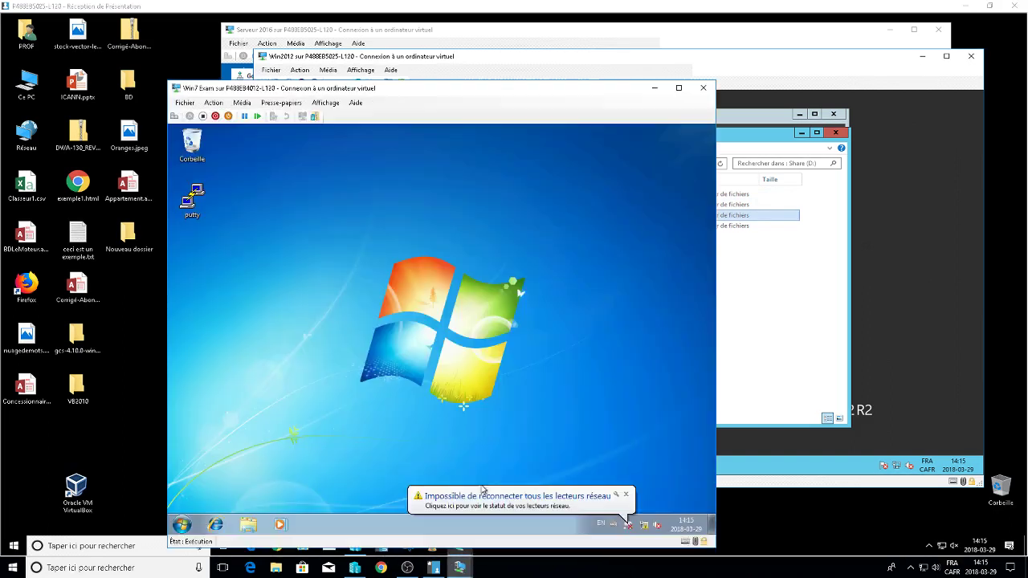
On the Win7 client, dismiss the network drive warning and check drives and installed programs for the browsers.
click(626, 495)
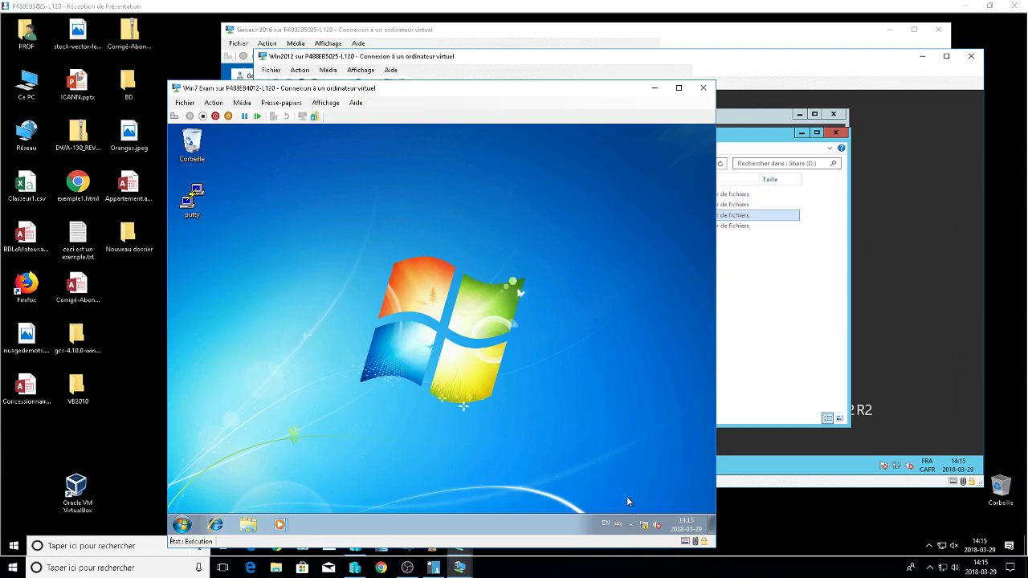
click(250, 524)
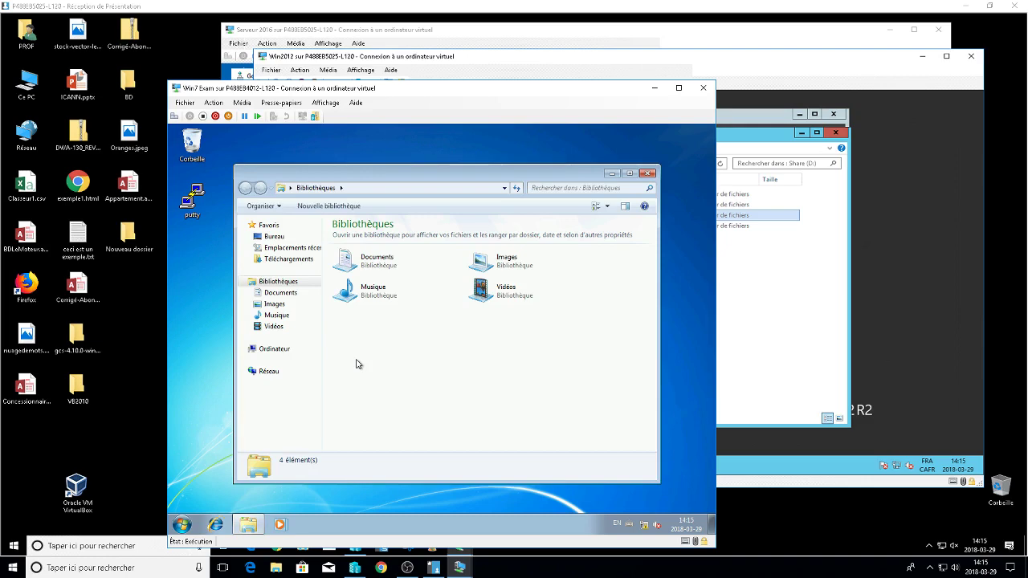
click(271, 350)
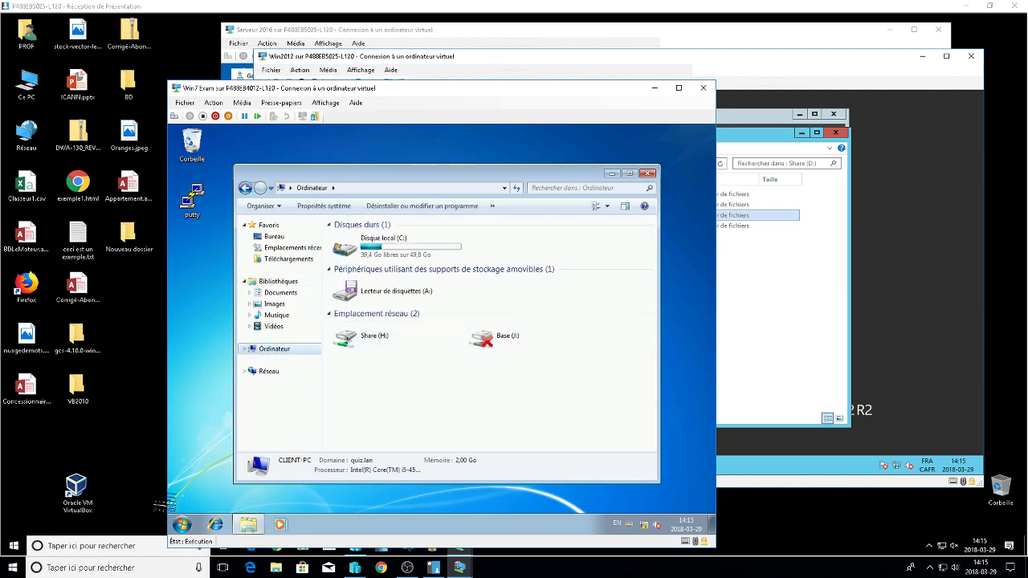
click(182, 524)
click(215, 476)
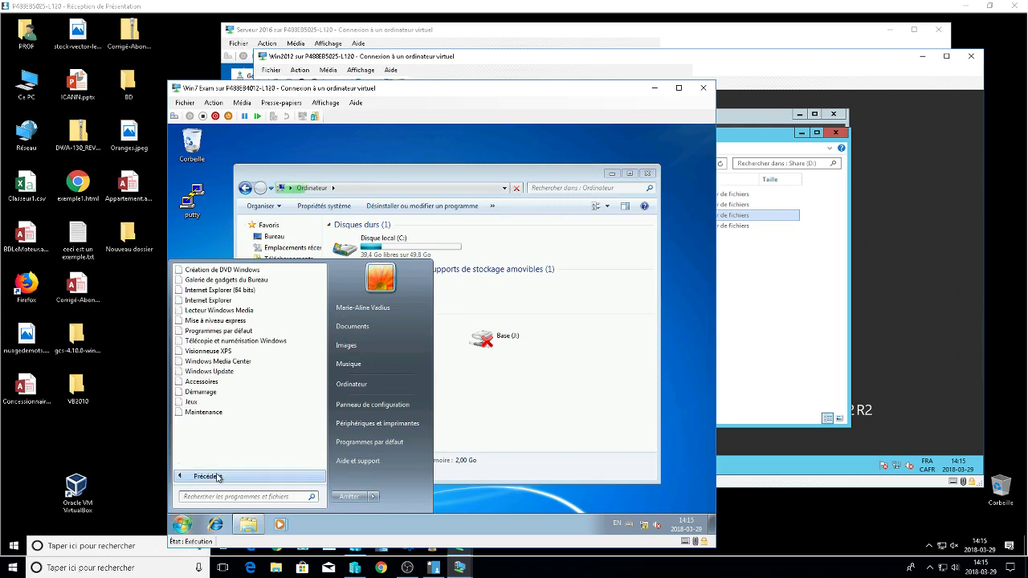
click(207, 476)
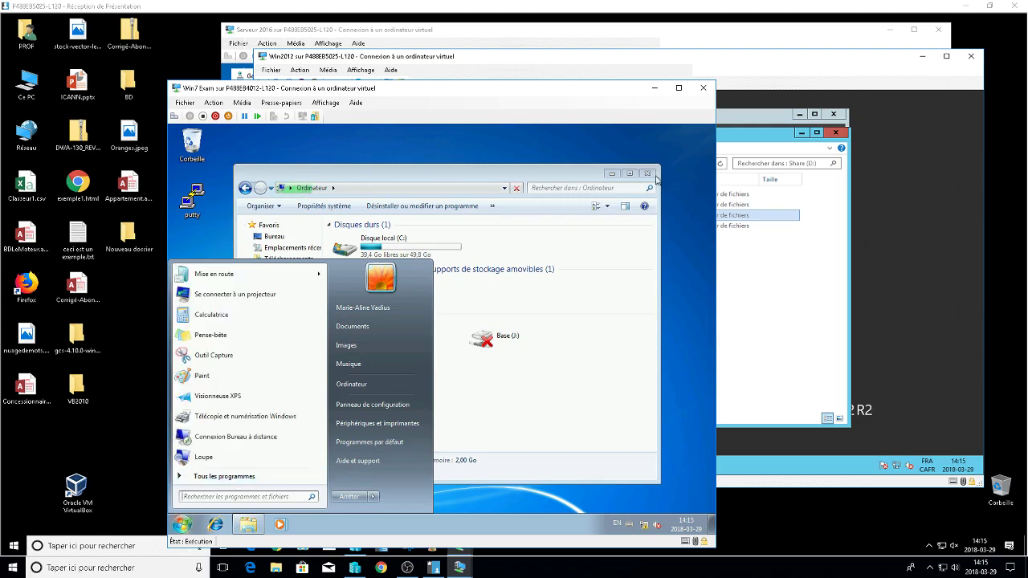
click(584, 179)
click(611, 173)
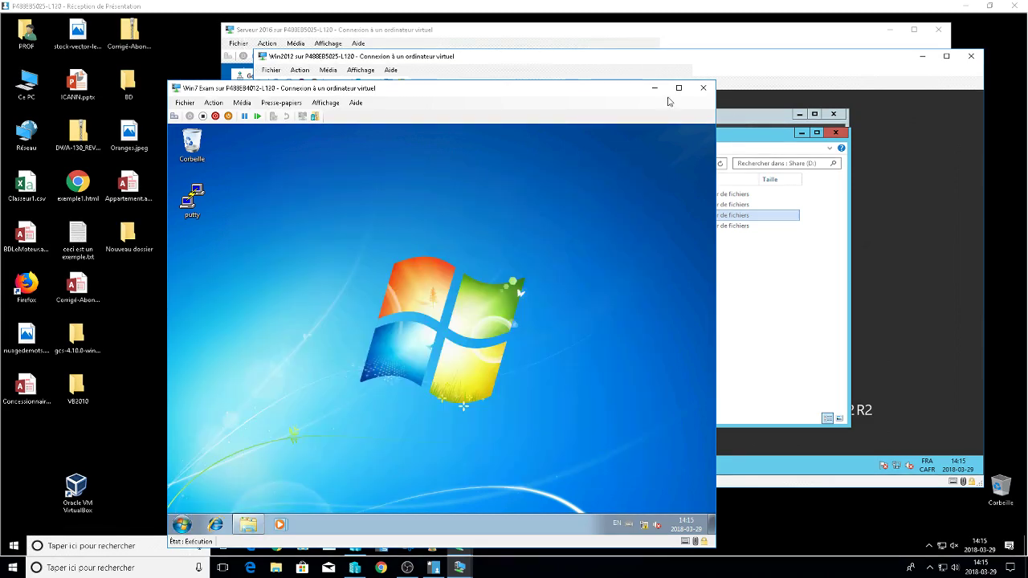
Minimize the Win7 VM, return to the Win2012 server and open the MSI folder's properties.
click(655, 88)
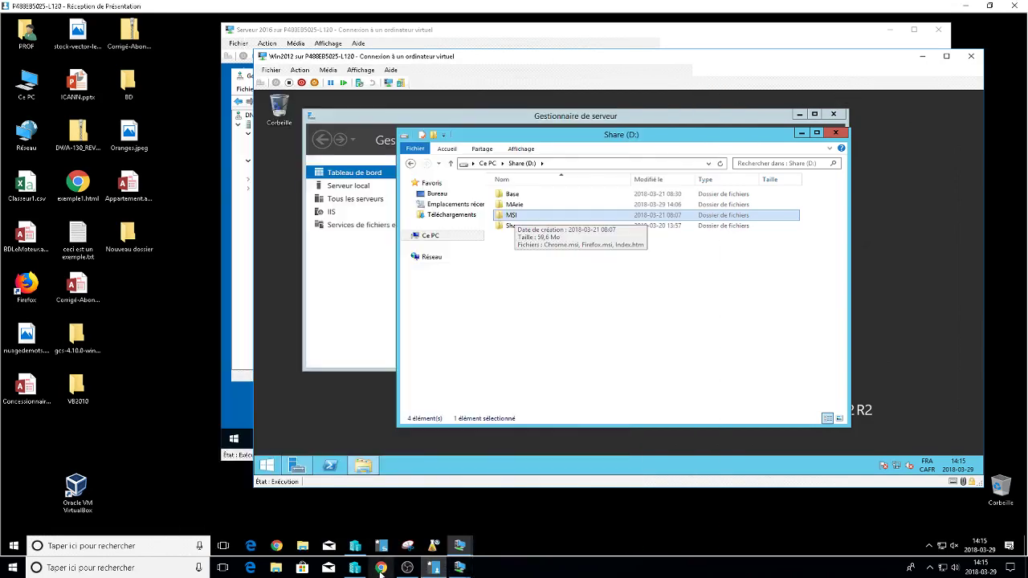
click(354, 568)
click(172, 88)
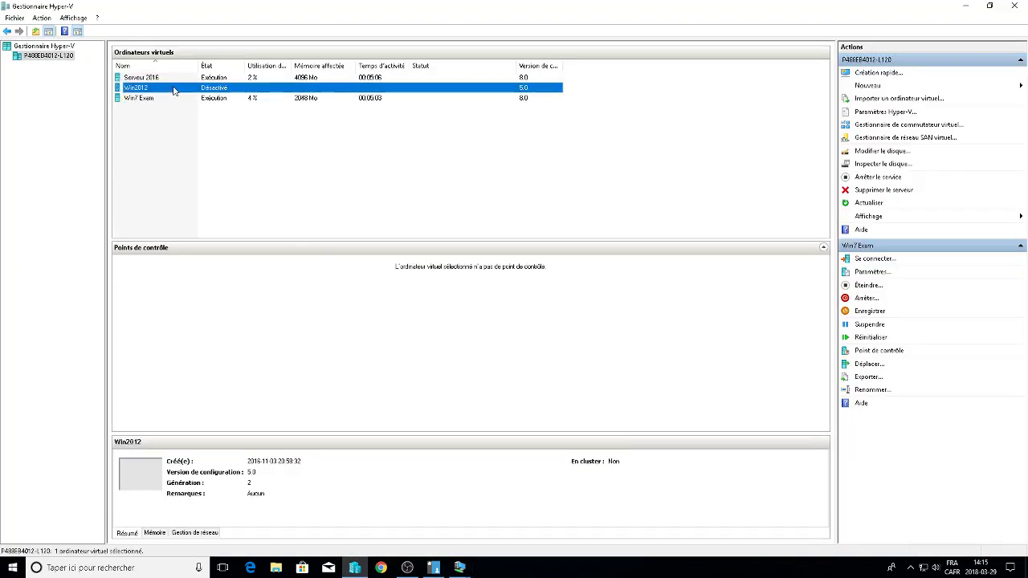
right_click(170, 87)
key(Escape)
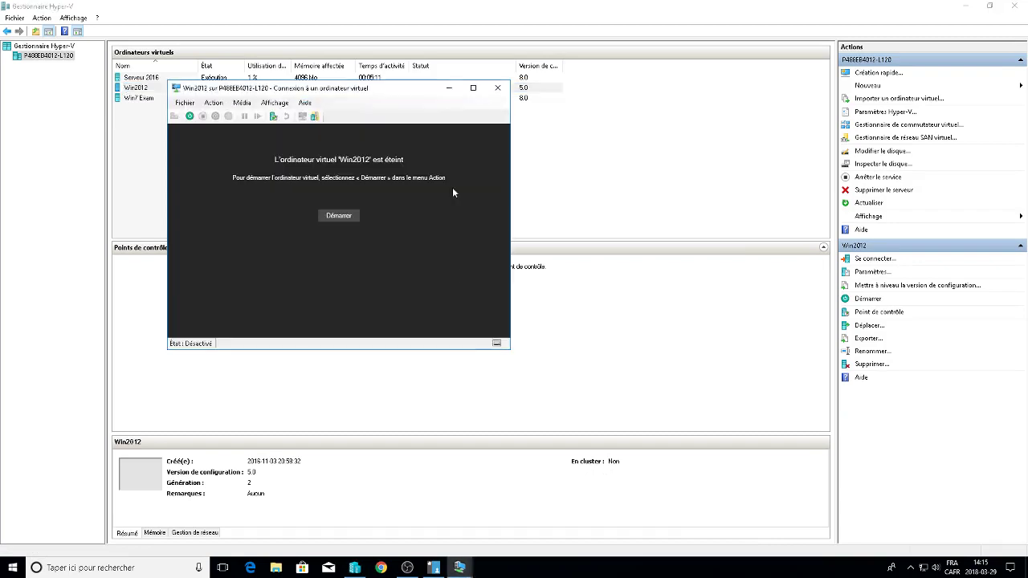
click(433, 567)
right_click(512, 215)
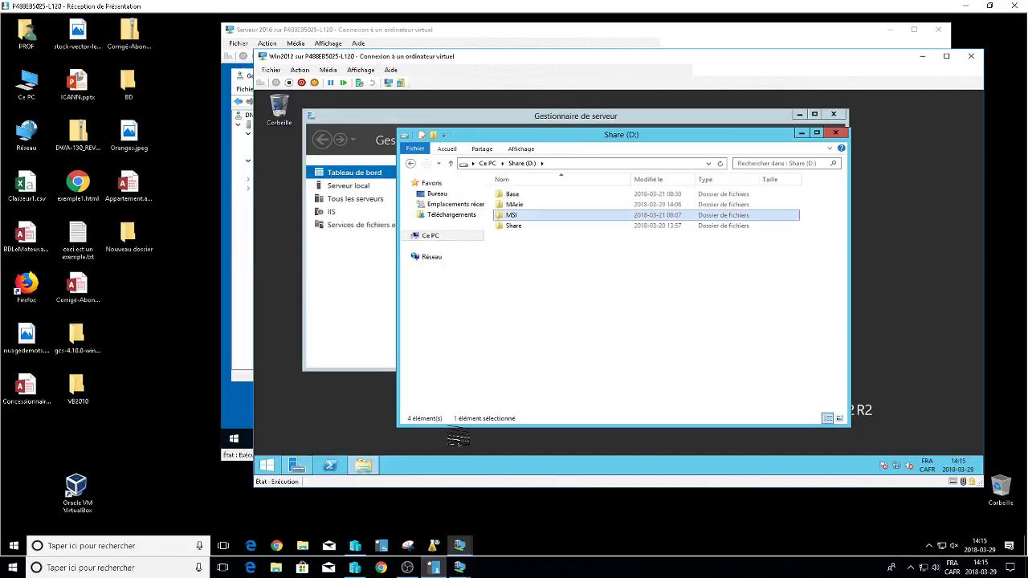
click(549, 372)
In MSI's Advanced Sharing permissions, replace Everyone with DL_Quiz set to Read, and confirm all dialogs.
click(563, 211)
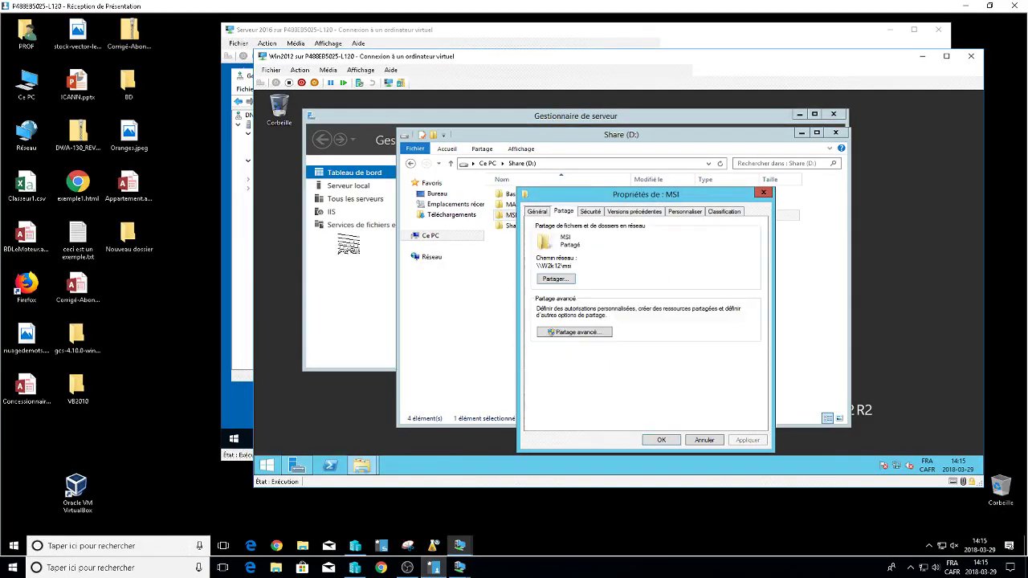
click(566, 333)
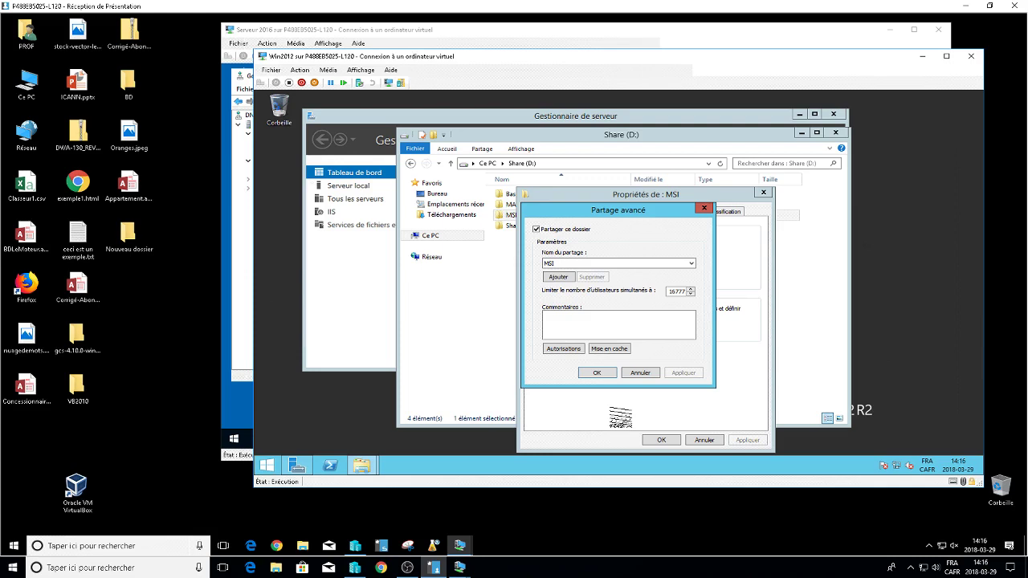
click(565, 348)
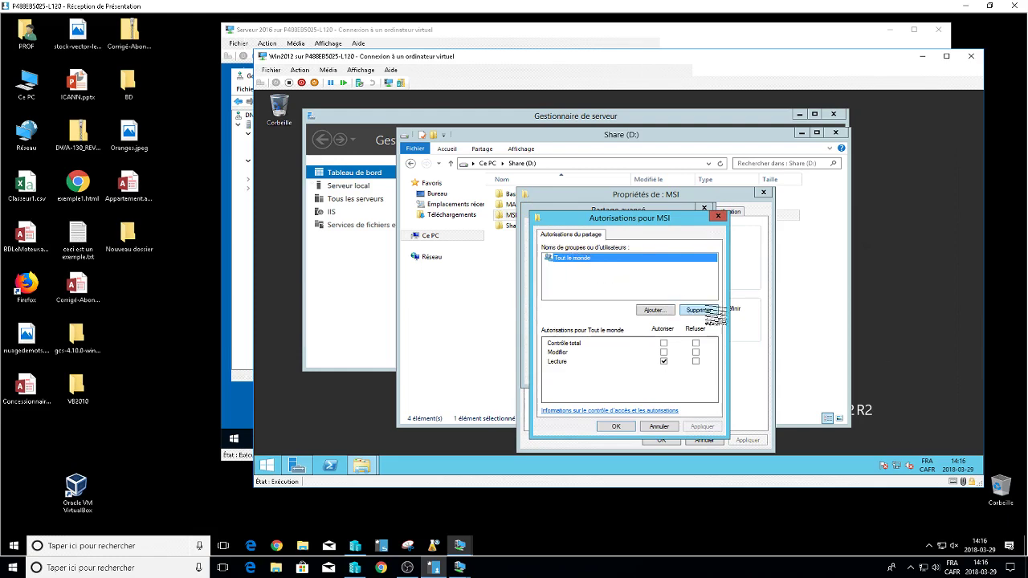
click(705, 310)
click(654, 310)
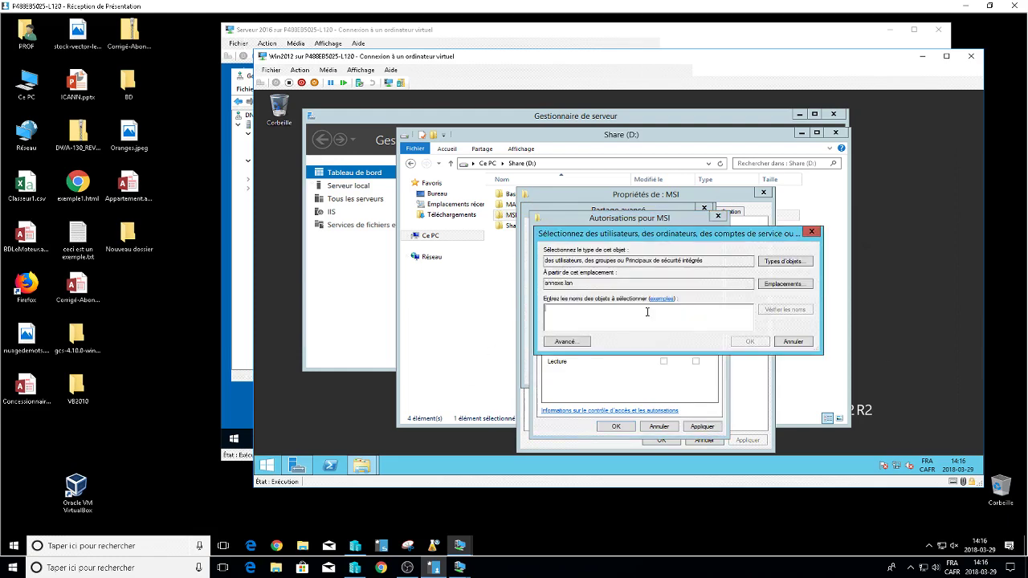
text(d)
key(Return)
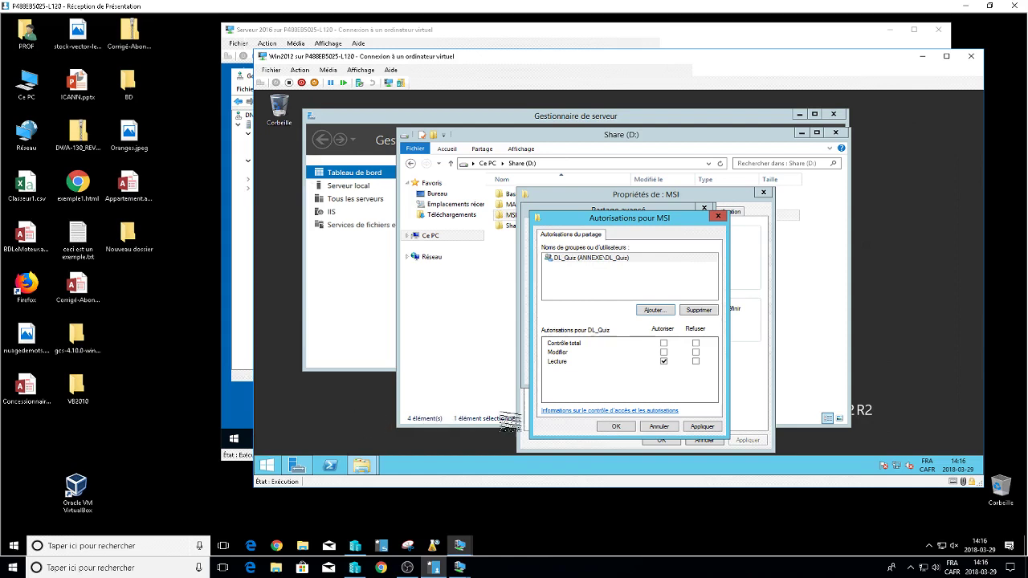
click(623, 428)
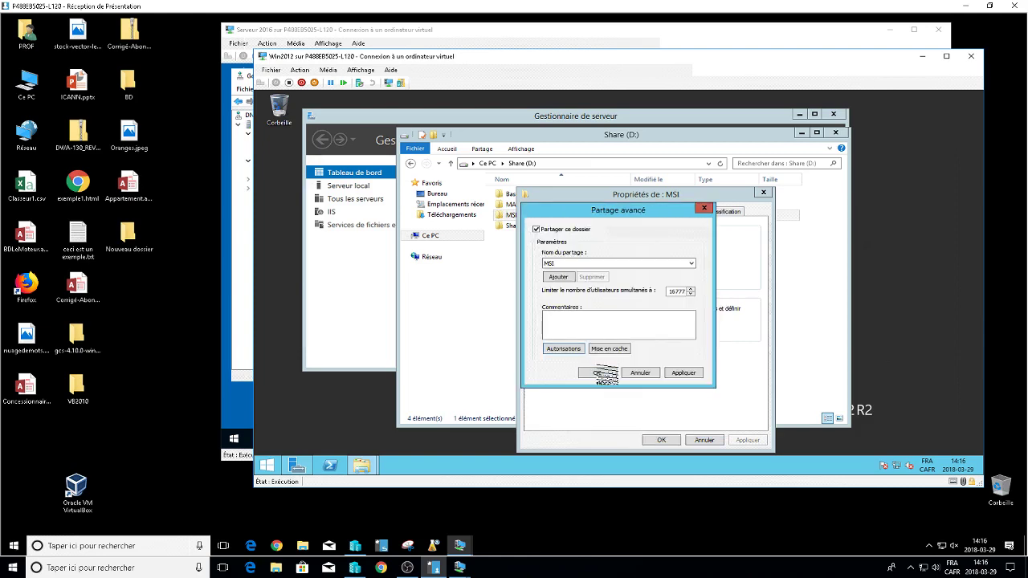
click(598, 373)
click(665, 440)
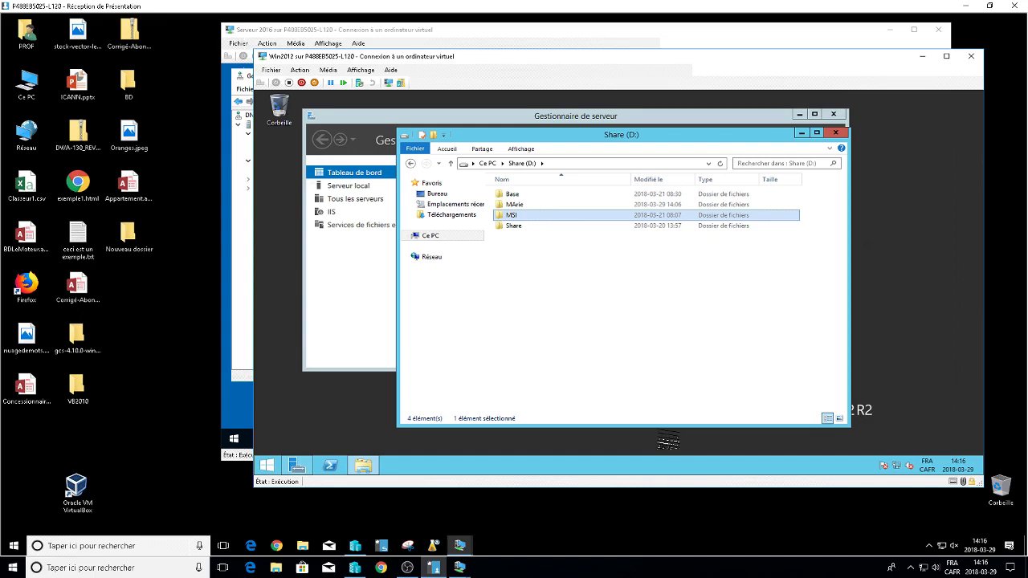
Start the Win2012 virtual machine from its connection window and minimize it while it boots.
mouse_move(460, 567)
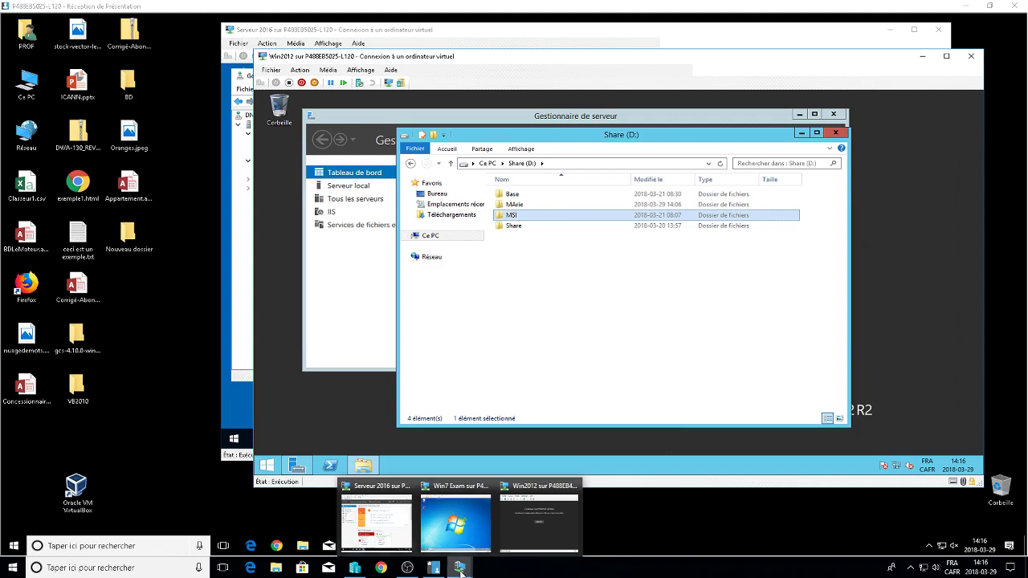
click(511, 509)
click(356, 217)
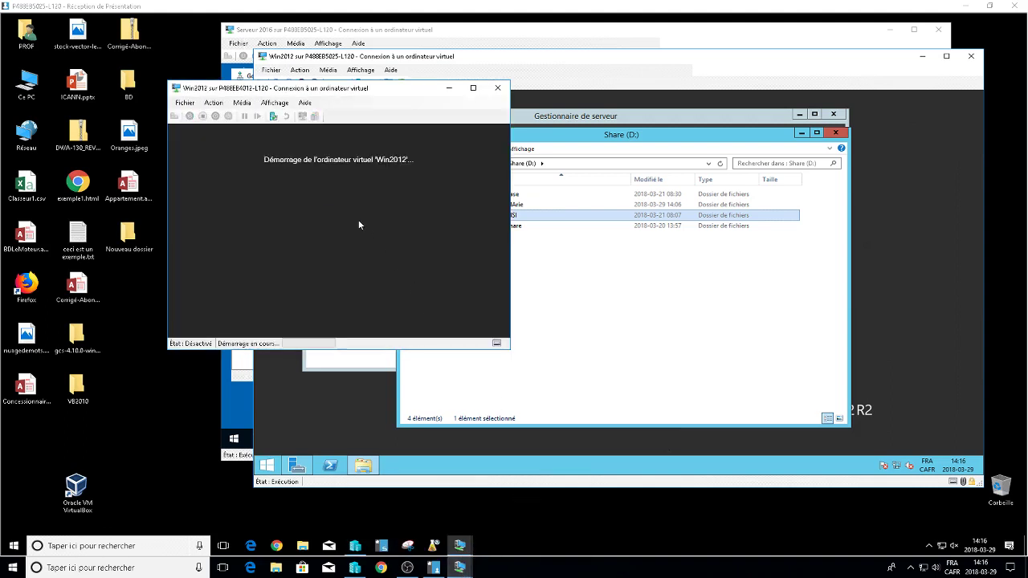
click(448, 88)
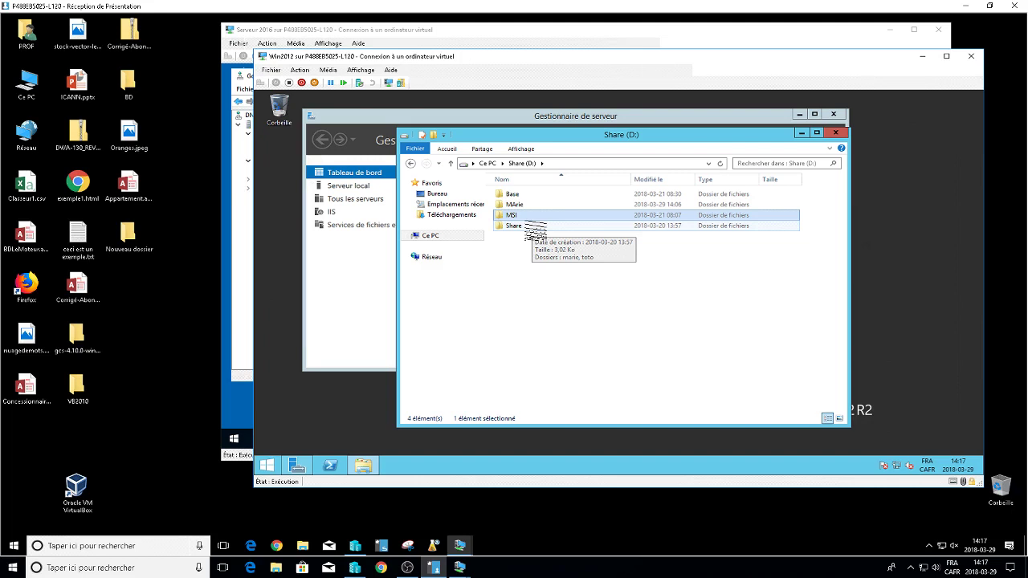
Minimize the Win2012 server window, leaving the Server 2016 DNS Manager in front.
mouse_move(459, 567)
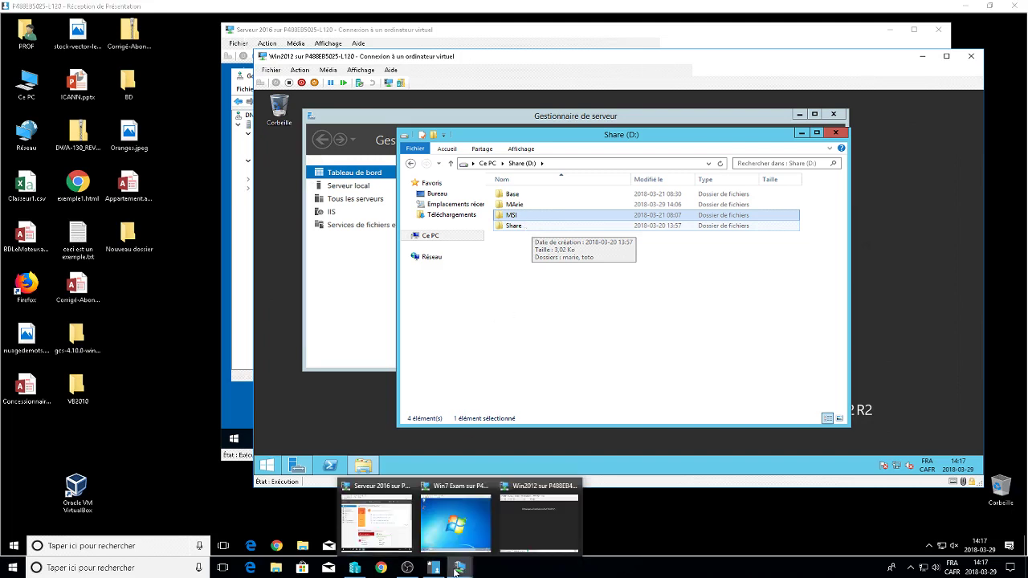
click(538, 512)
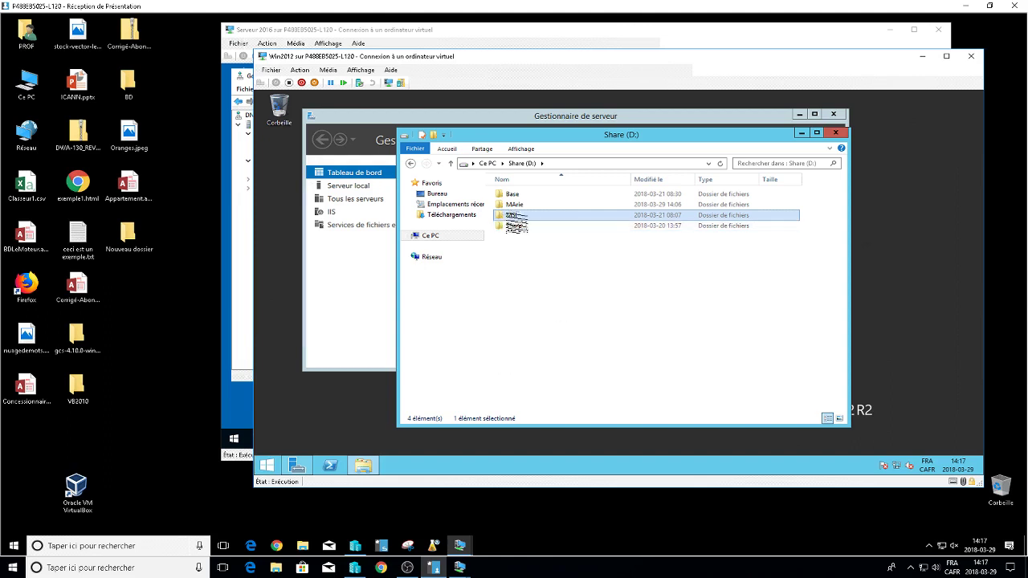
click(513, 216)
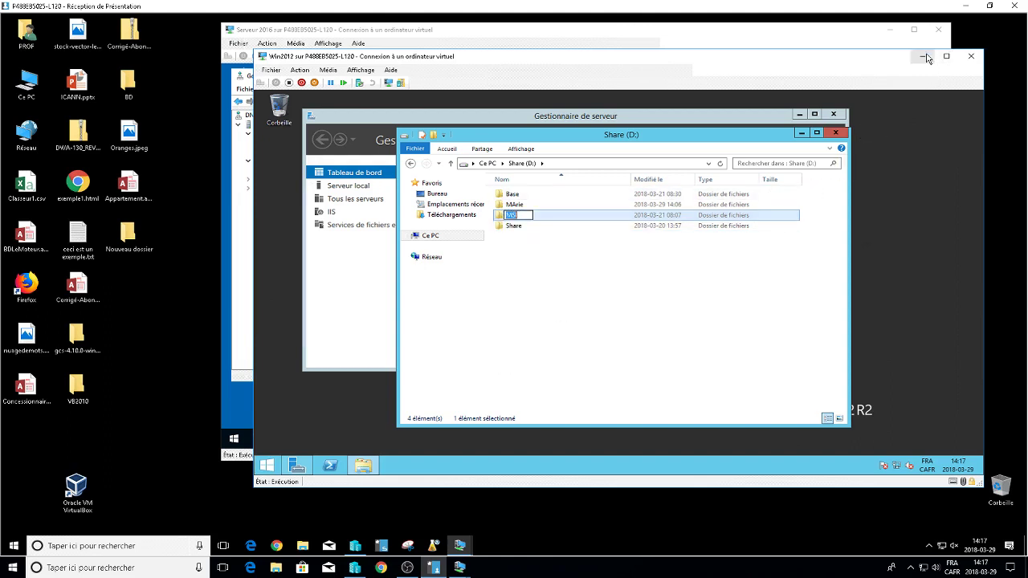
click(924, 57)
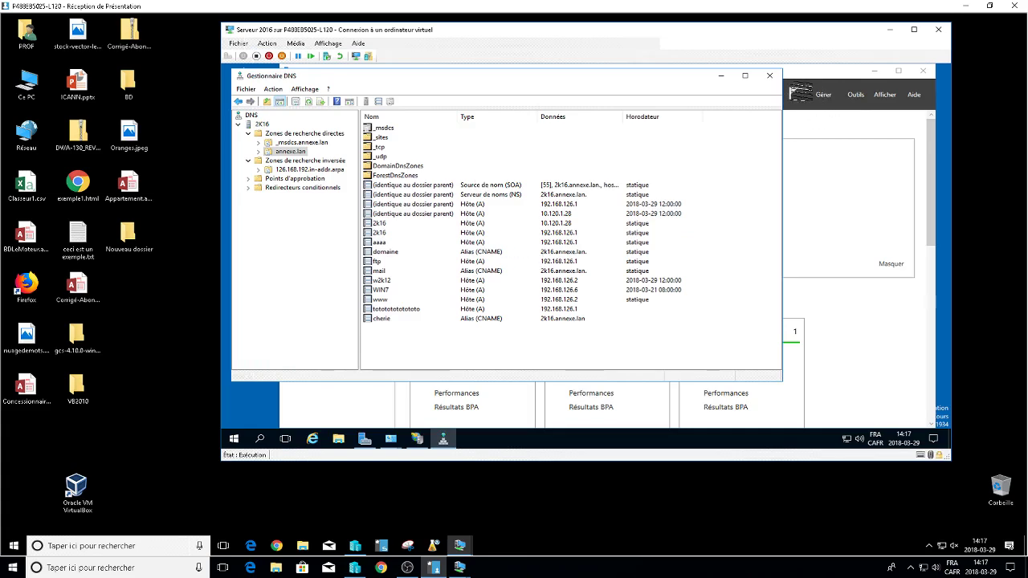
Close DNS Manager and open Group Policy Management, expanding the Quiz OU to select the MSI policy.
click(769, 75)
click(856, 94)
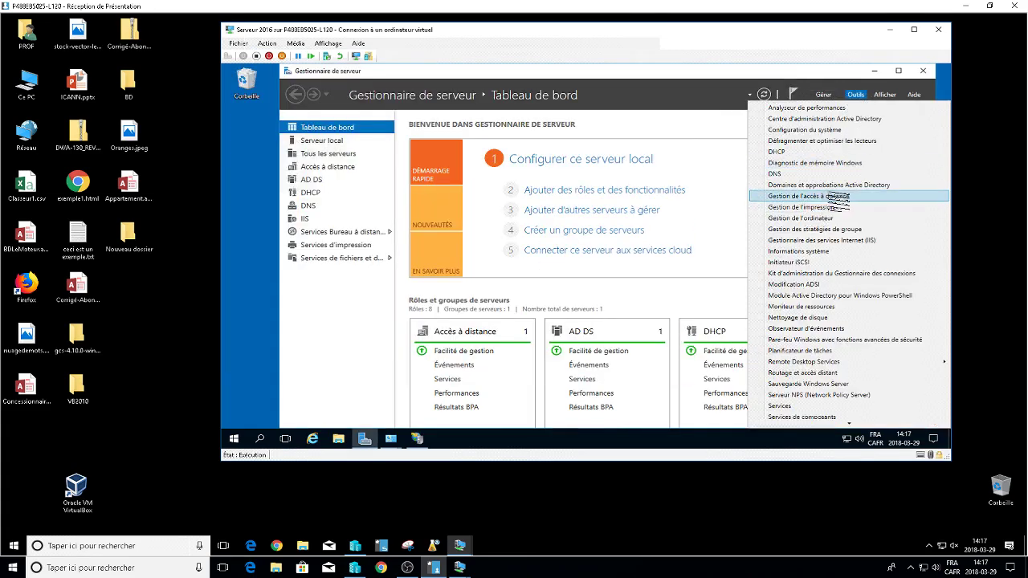
click(839, 229)
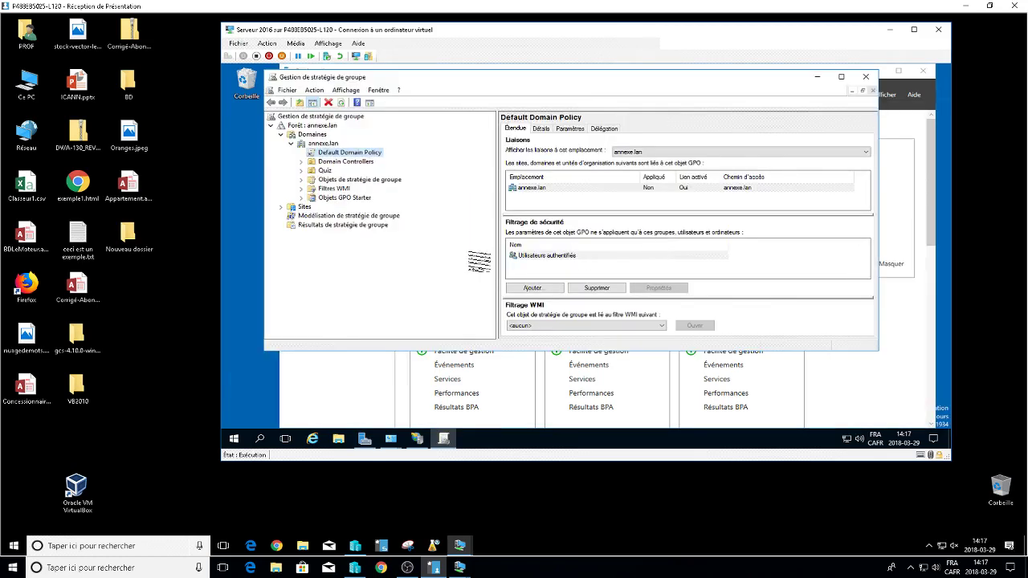
click(301, 170)
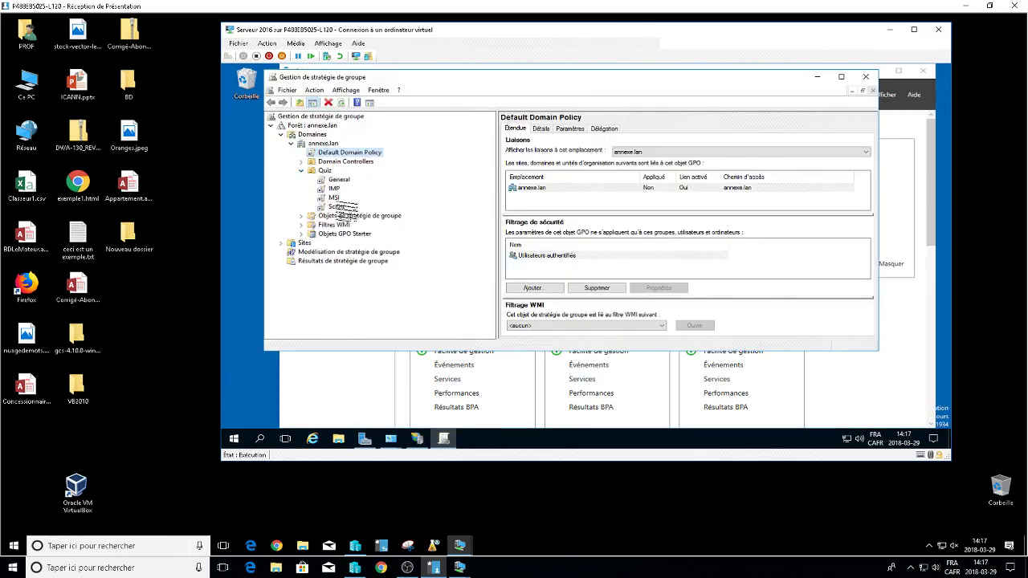
click(334, 197)
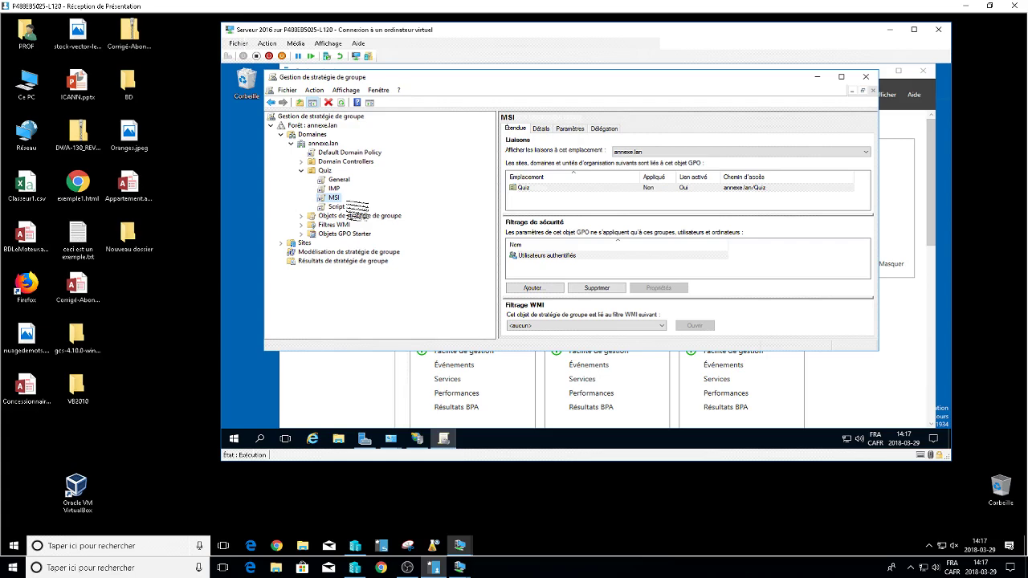
Edit the MSI GPO and show its user Software Installation packages, Google Chrome and Mozilla Firefox.
right_click(337, 199)
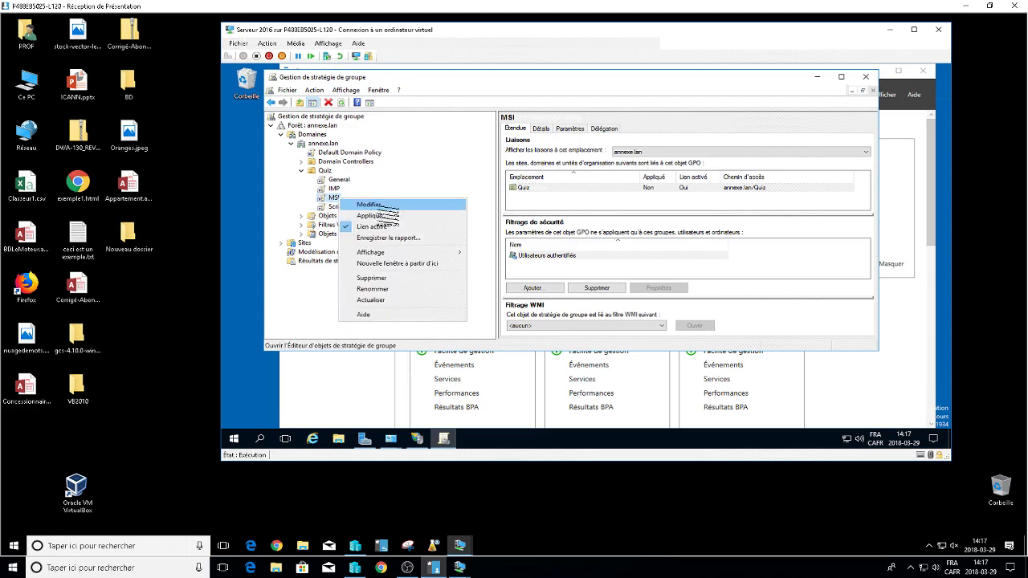
click(377, 206)
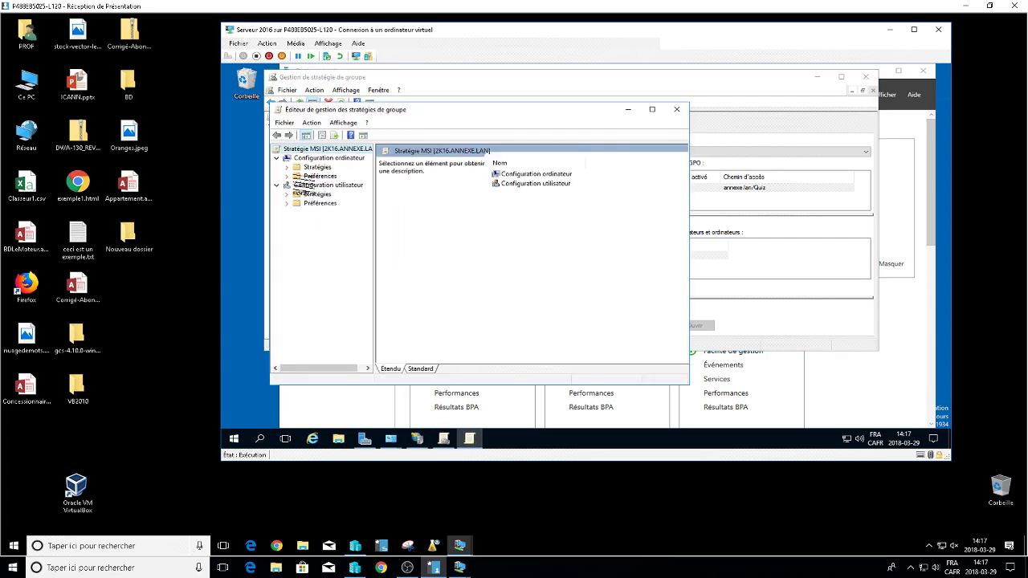
click(277, 157)
click(287, 175)
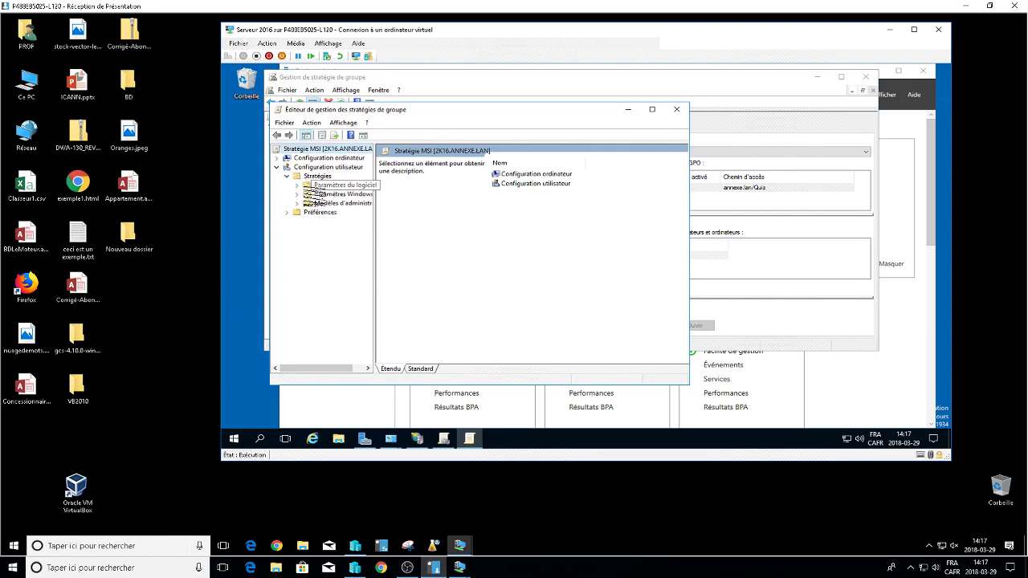
click(296, 184)
click(347, 193)
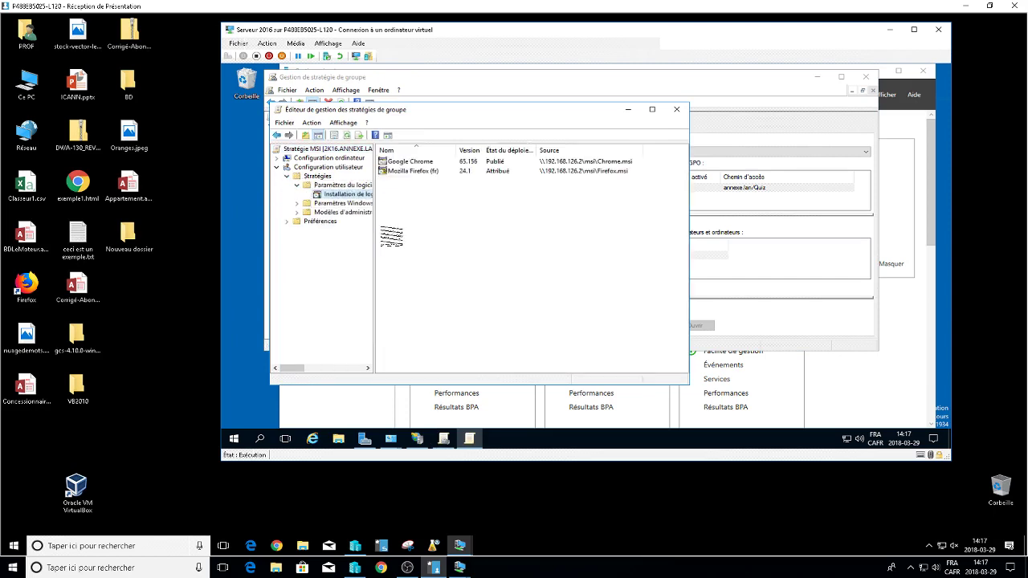
mouse_move(385, 238)
mouse_down()
mouse_move(471, 240)
mouse_move(402, 241)
mouse_up()
click(604, 163)
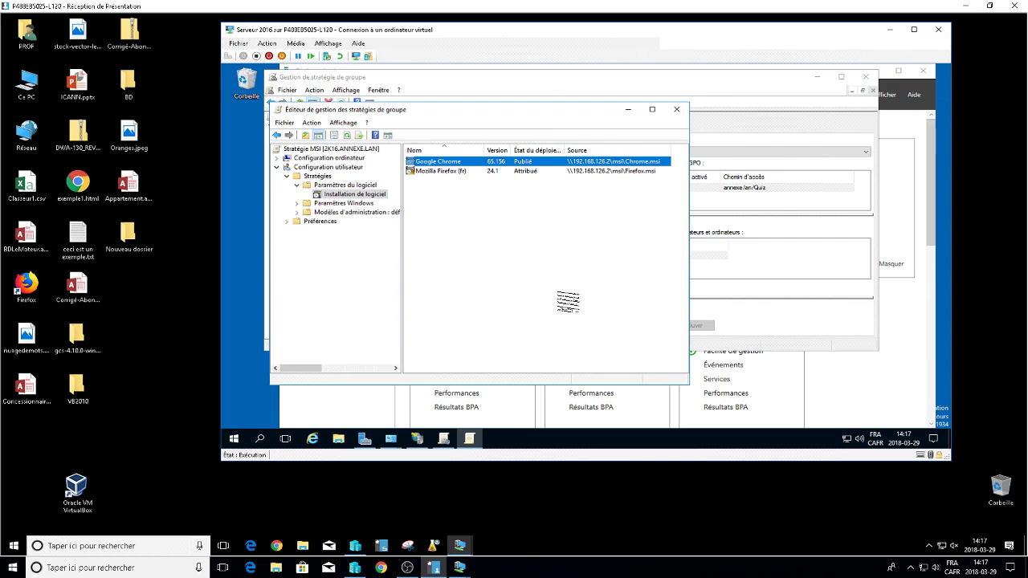
Add a new package, trimming netlogon from the path to browse the shares on 192.168.126.1.
right_click(425, 199)
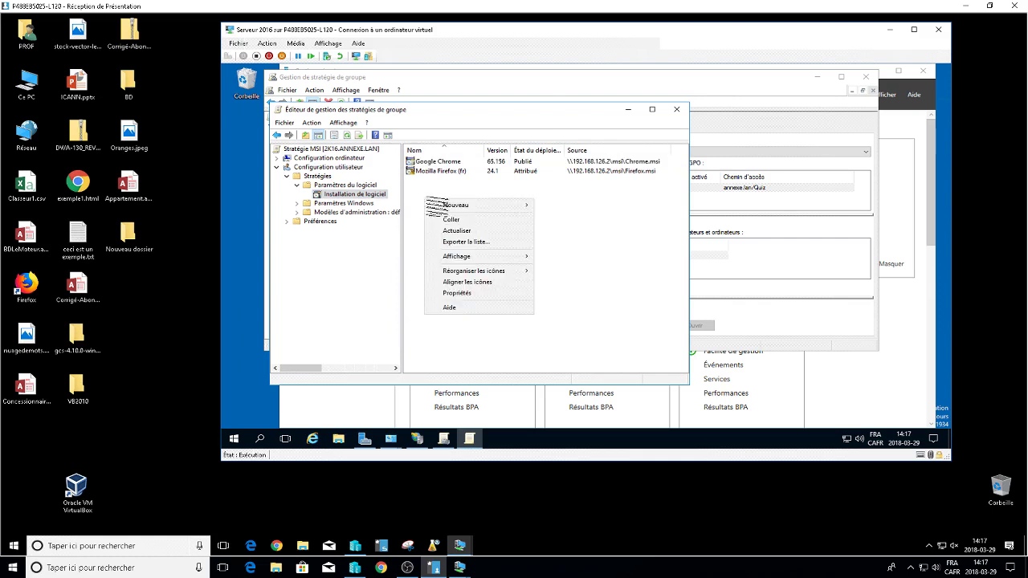
mouse_move(517, 205)
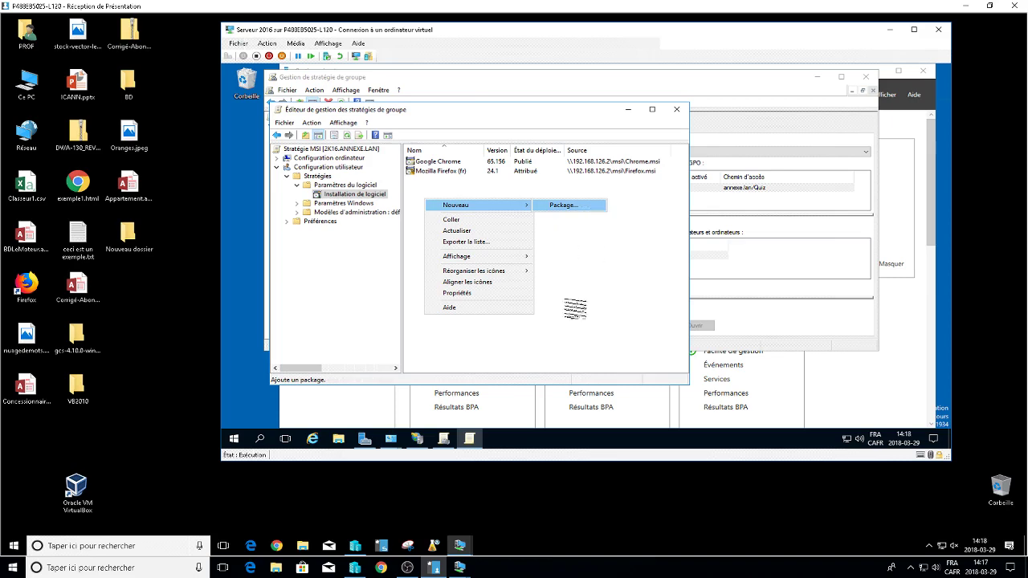
mouse_move(460, 570)
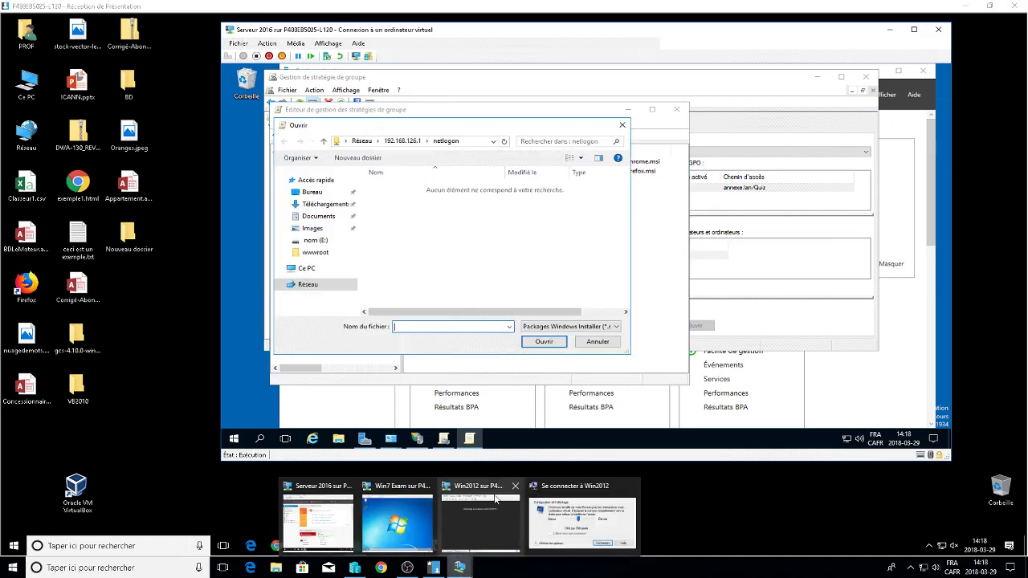
click(628, 485)
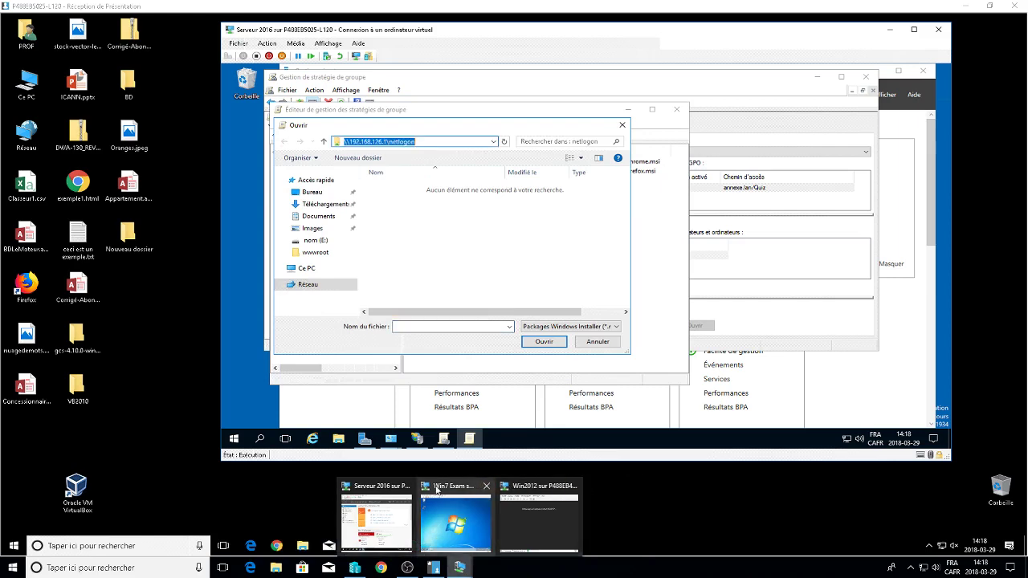
key(End)
key(BackSpace)
key(BackSpace)
key(BackSpace)
key(BackSpace)
key(BackSpace)
key(BackSpace)
key(BackSpace)
key(BackSpace)
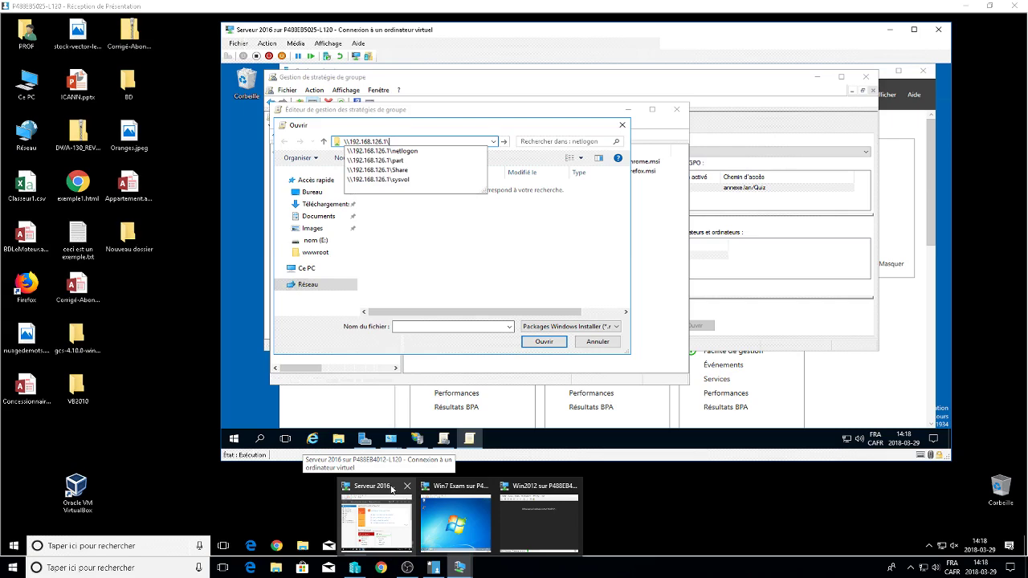
key(Return)
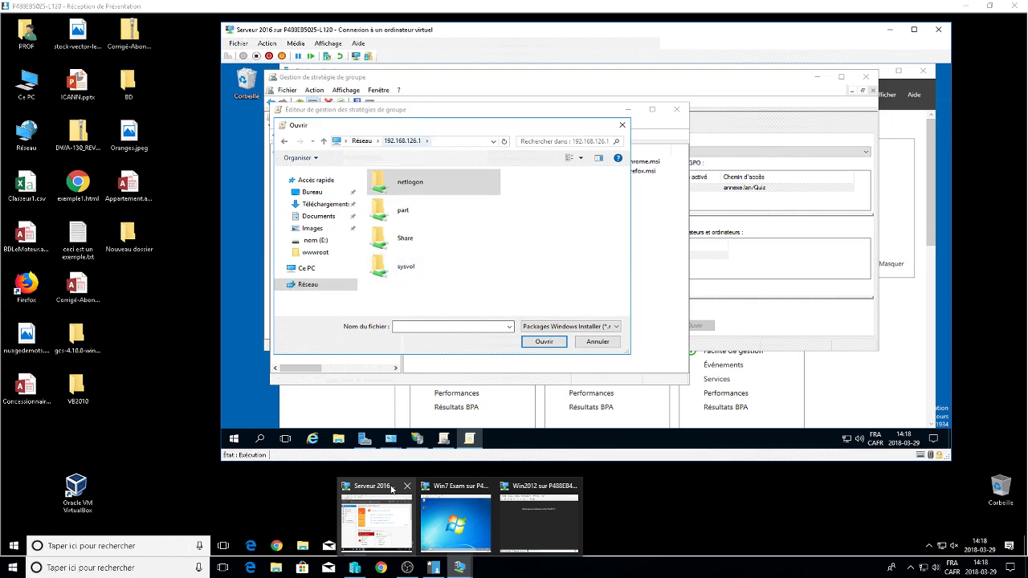
Browse \\192.168.126.2 instead, try opening the msi folder, and dismiss the access error.
key(alt+d)
key(End)
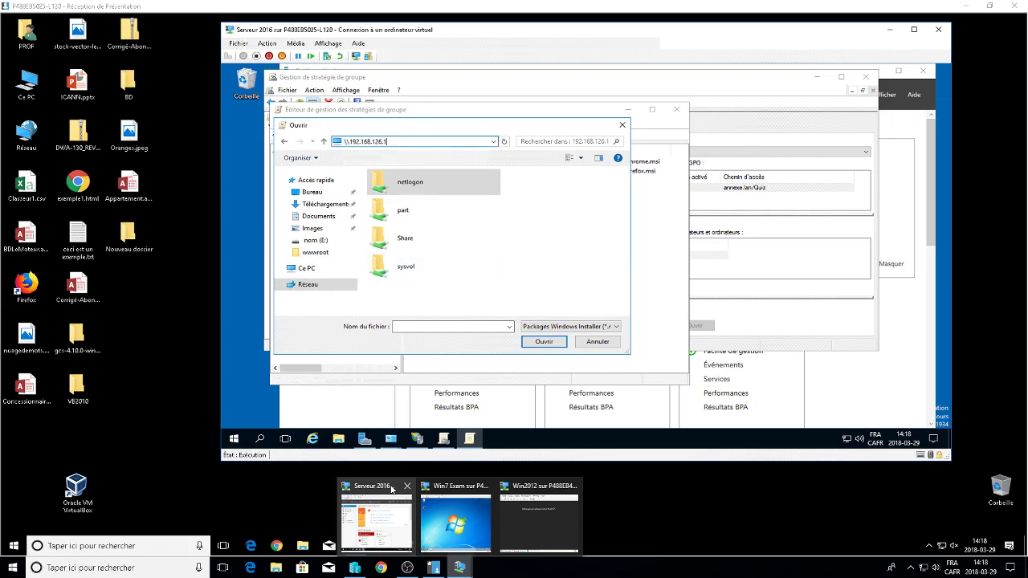
key(BackSpace)
key(Return)
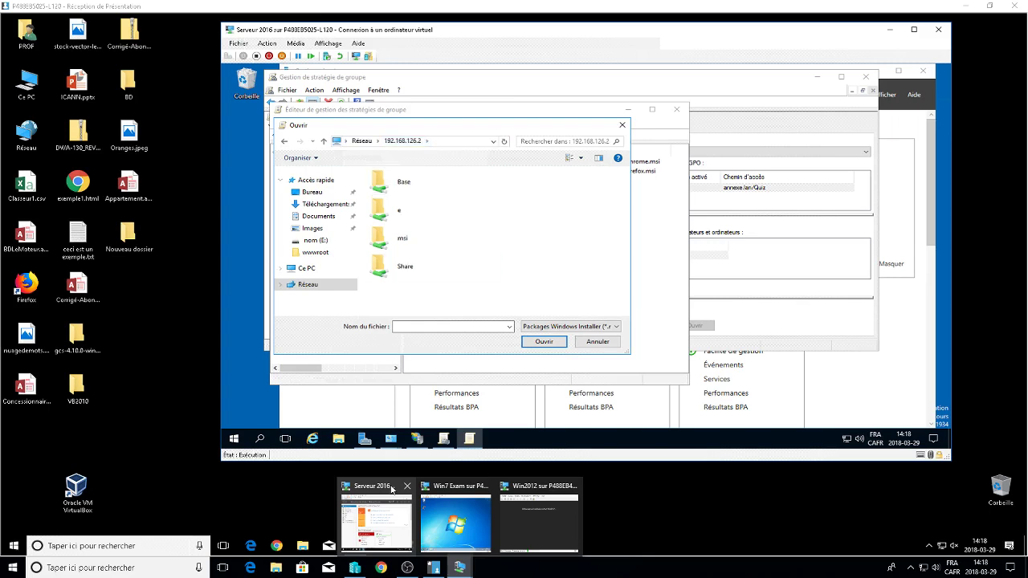
double_click(402, 238)
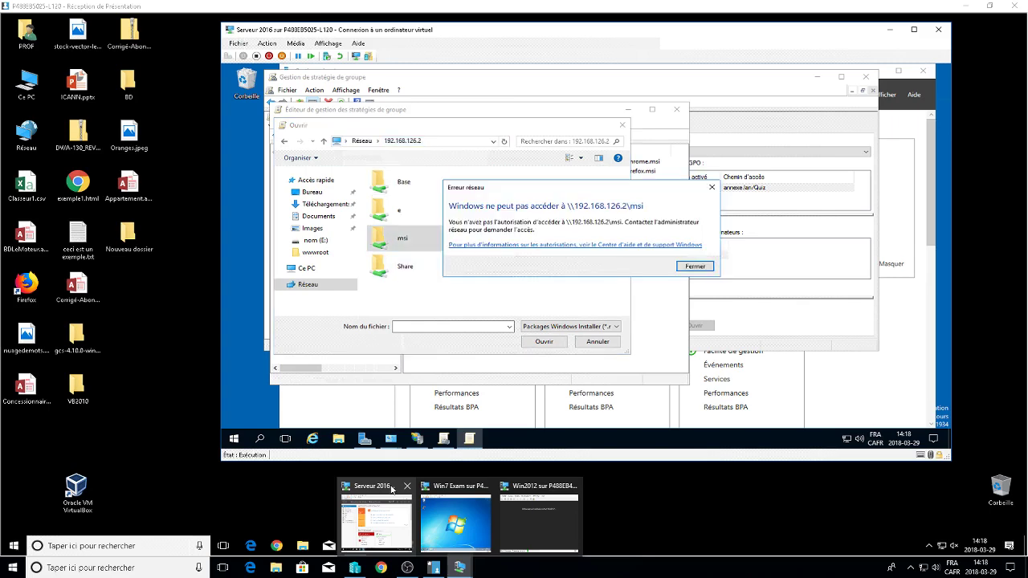
key(Return)
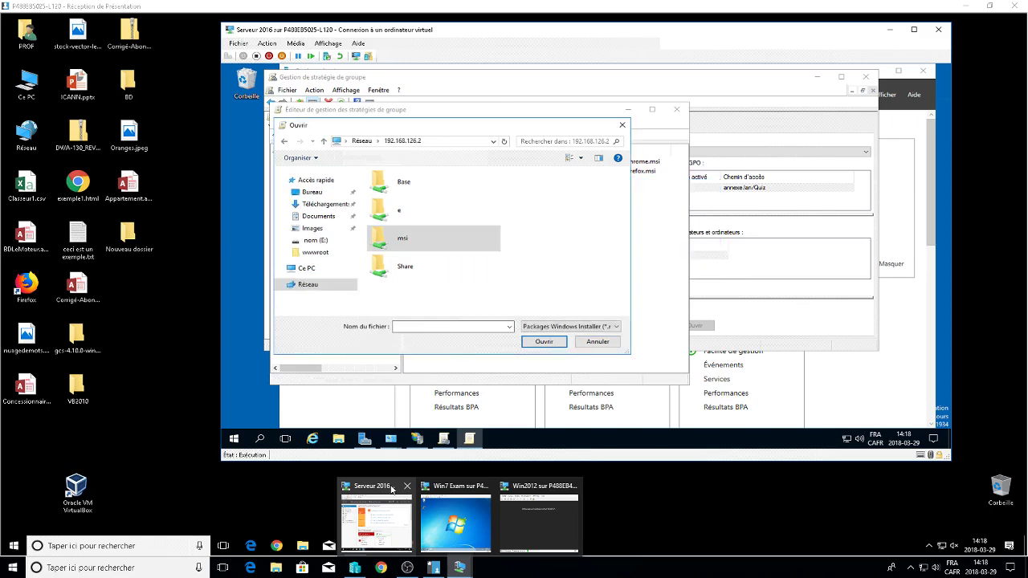
key(Return)
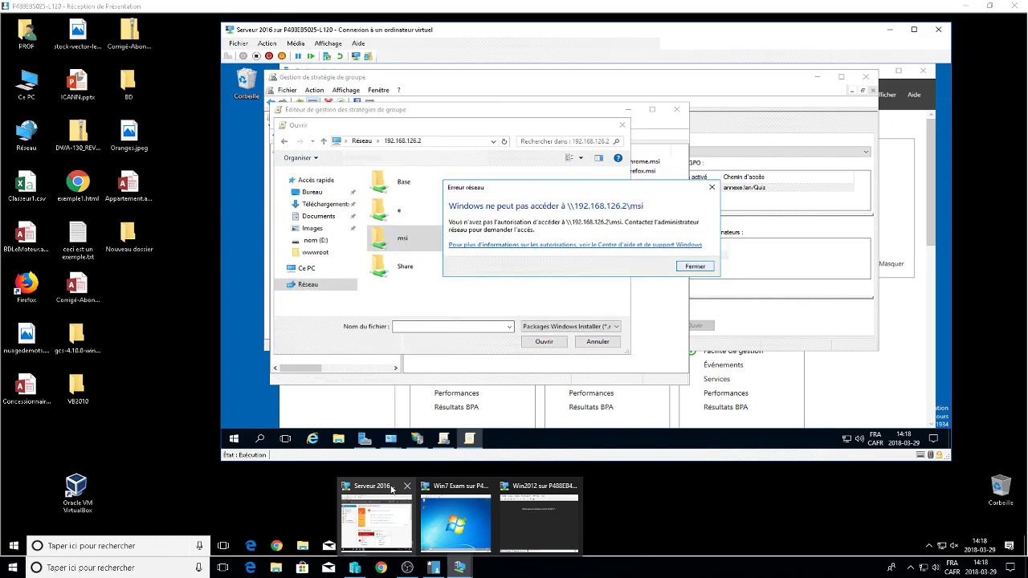
key(Return)
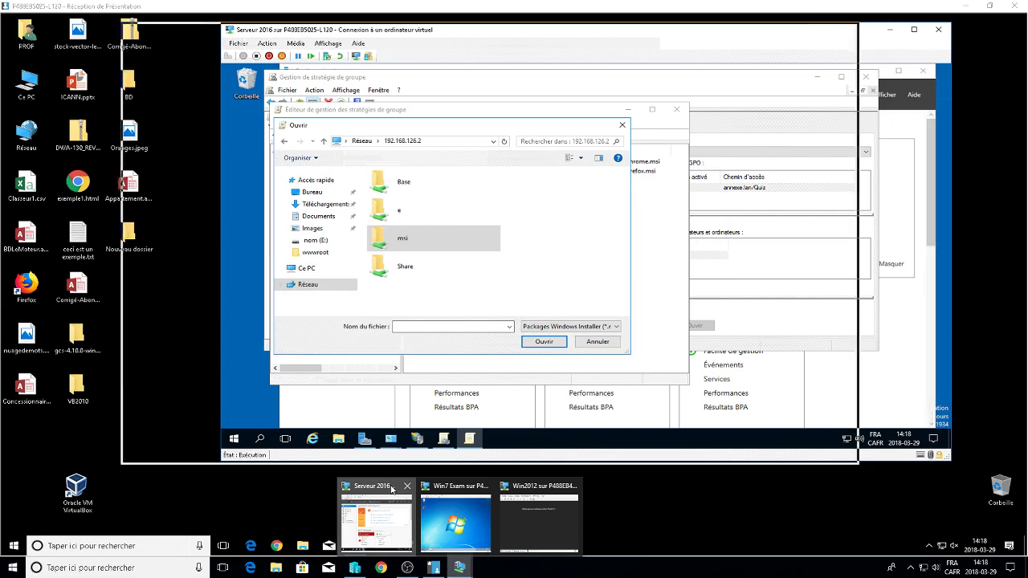
click(391, 489)
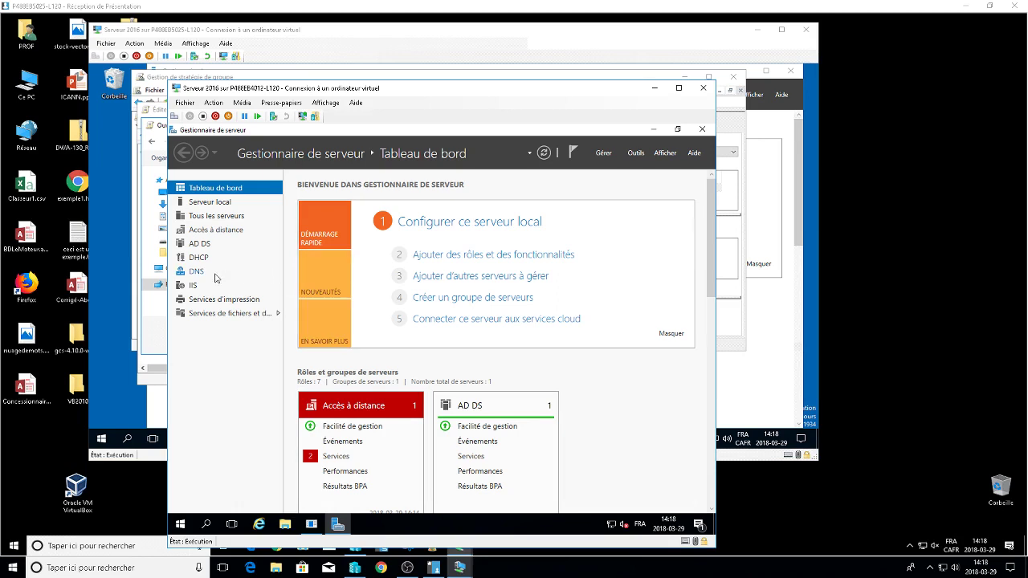
On the second server, launch Group Policy Management and select quiz.lan's general GPO.
click(638, 157)
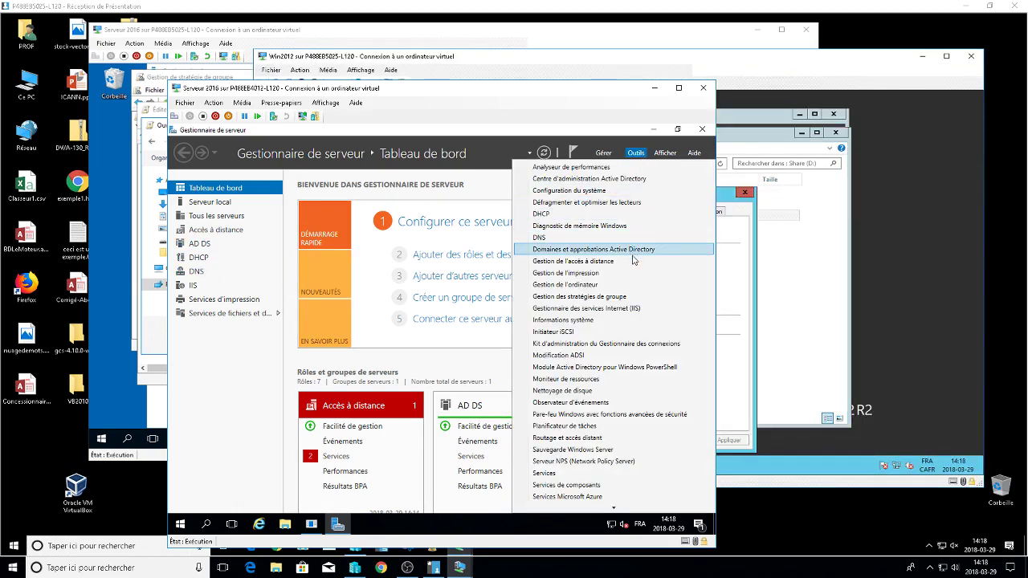
click(626, 296)
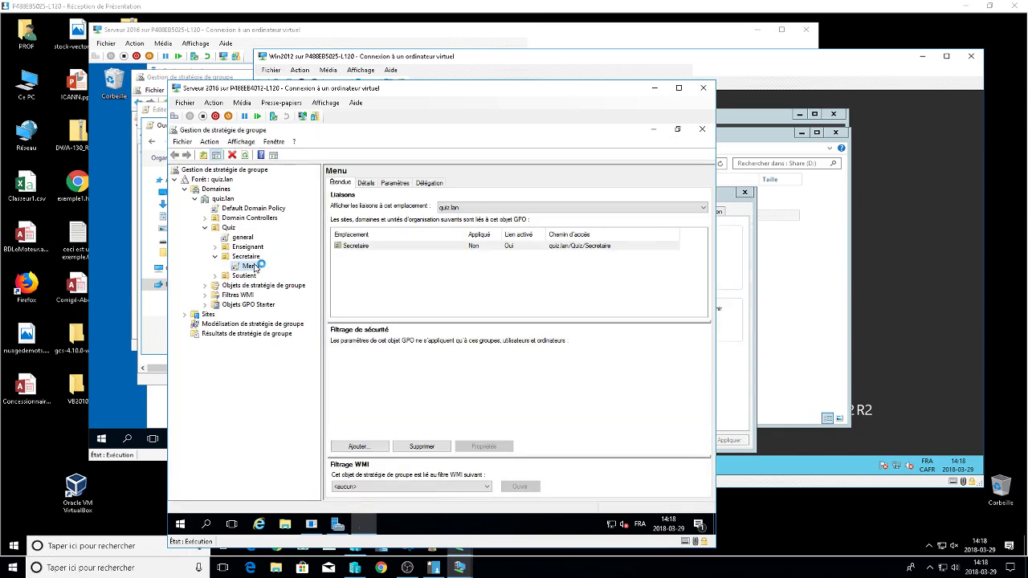
click(245, 238)
Edit the general GPO and view the computer configuration's software installation node.
right_click(247, 241)
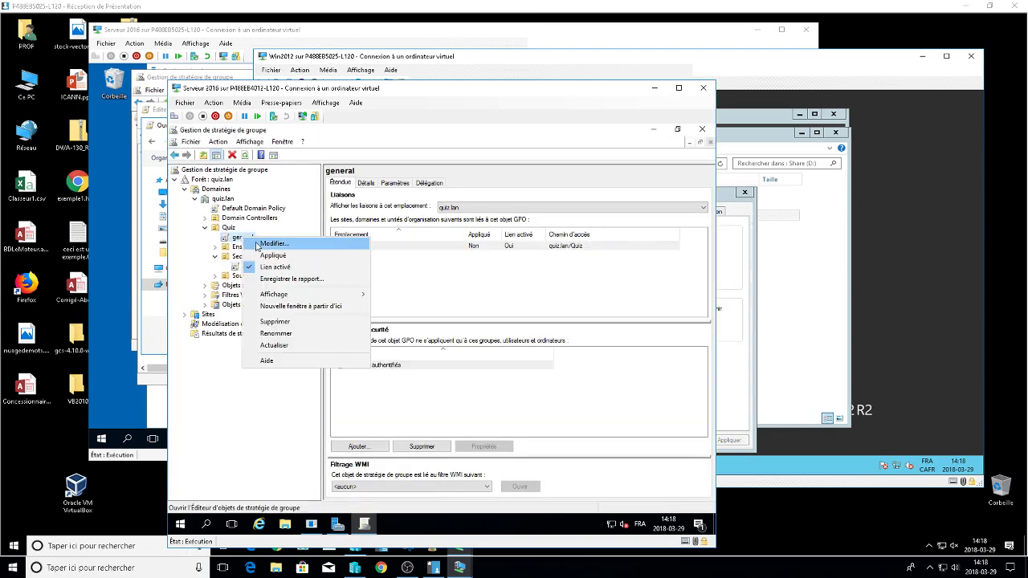
click(273, 245)
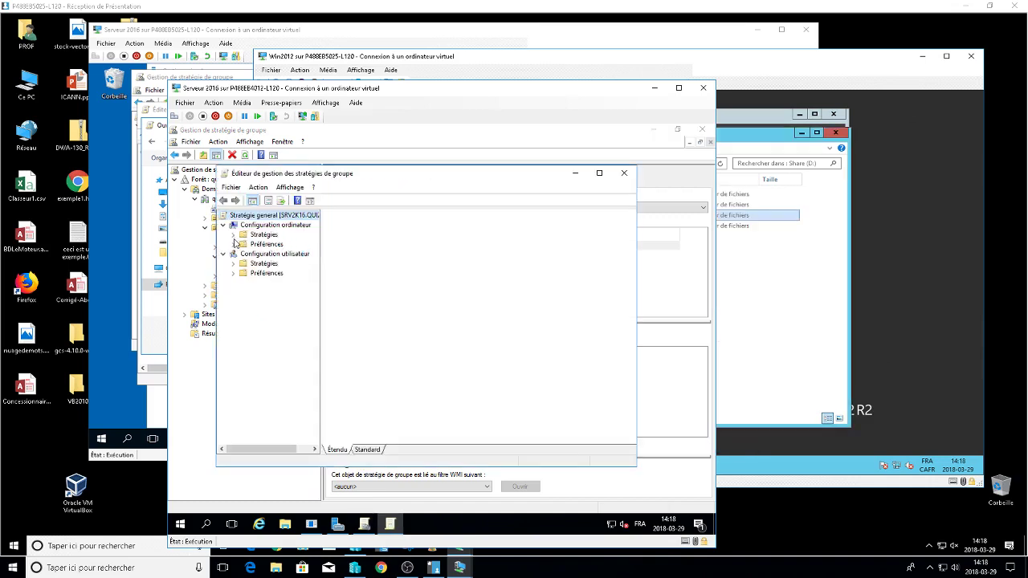
click(233, 235)
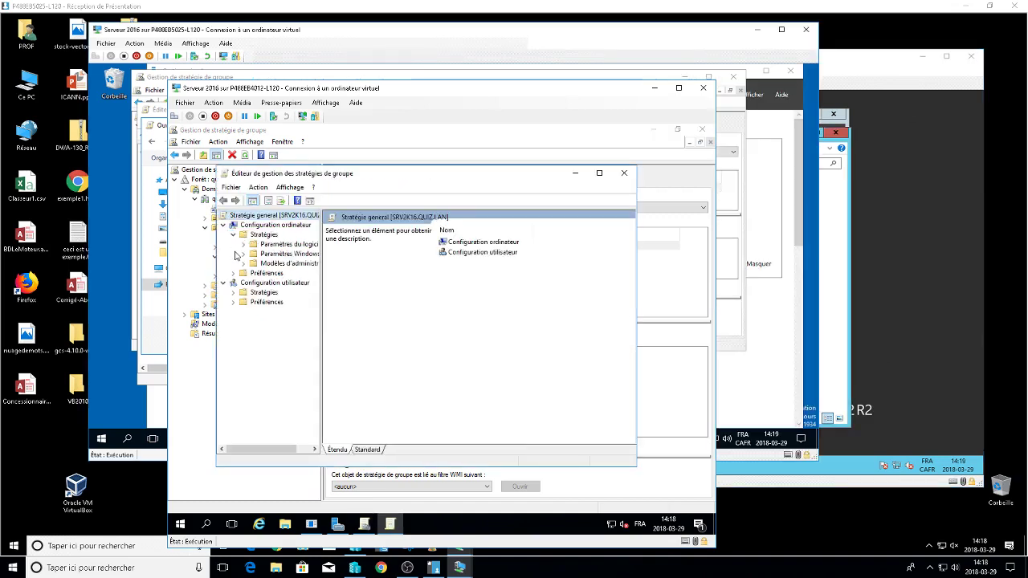
click(233, 273)
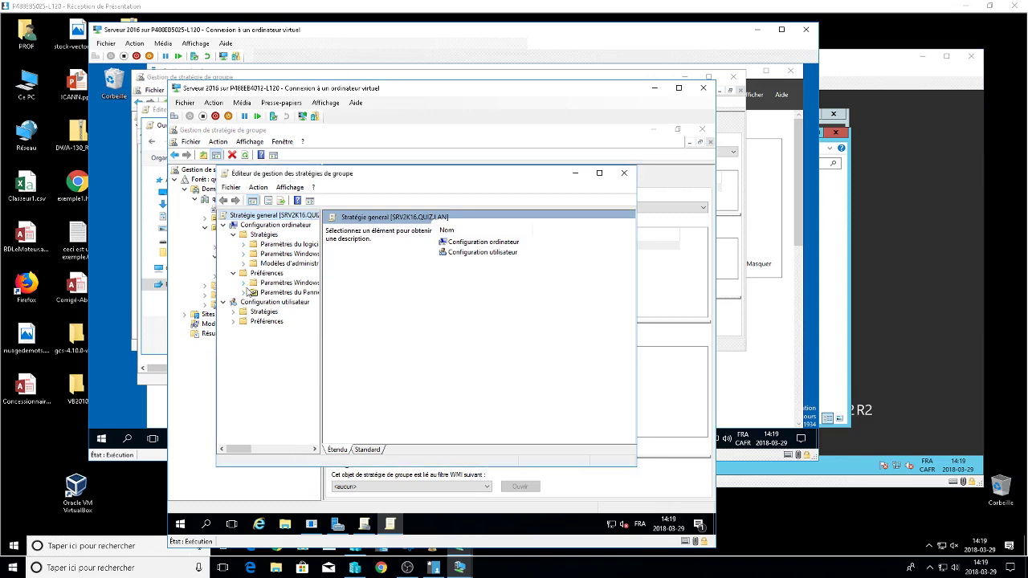
click(243, 283)
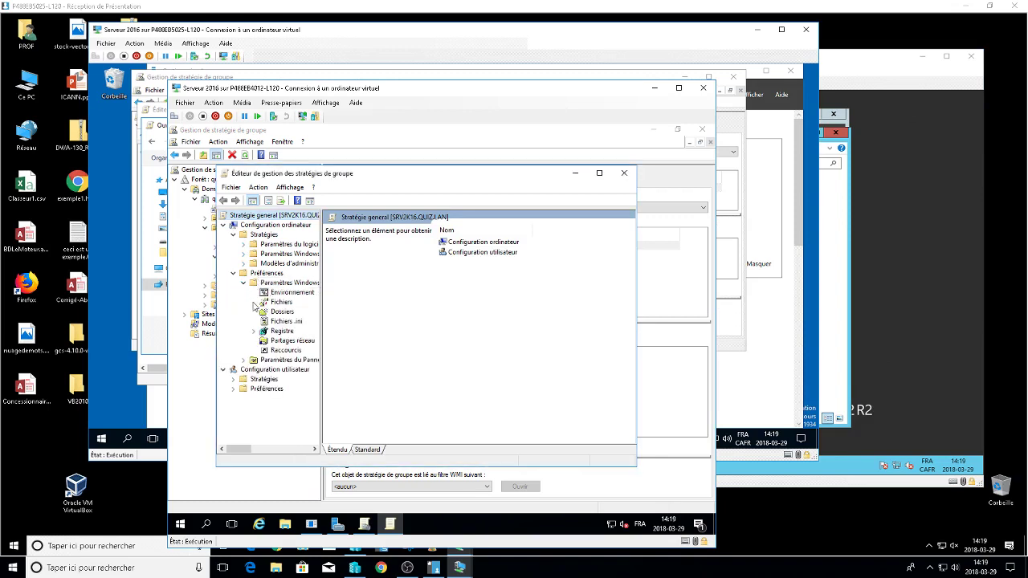
click(243, 360)
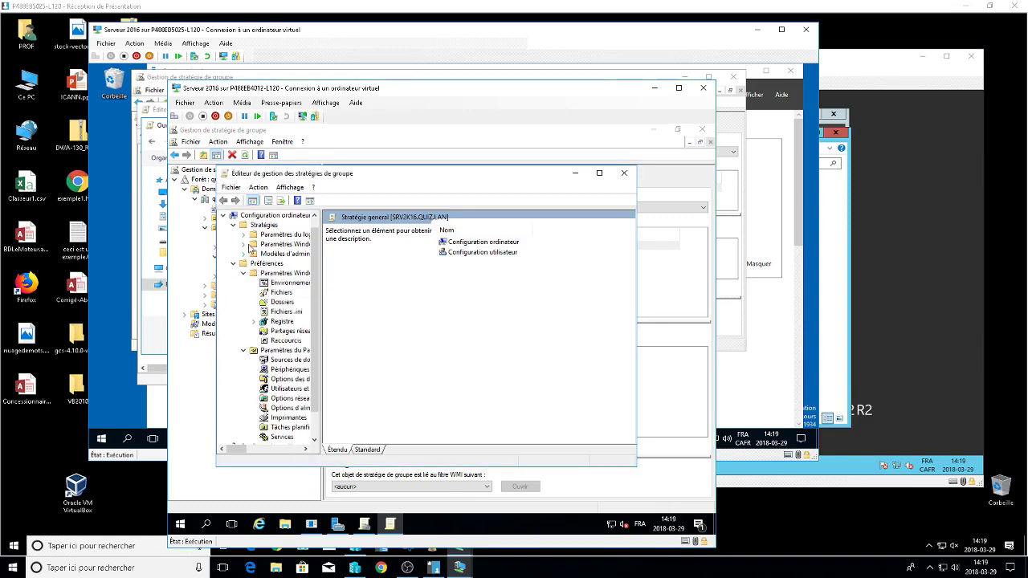
click(245, 236)
click(274, 245)
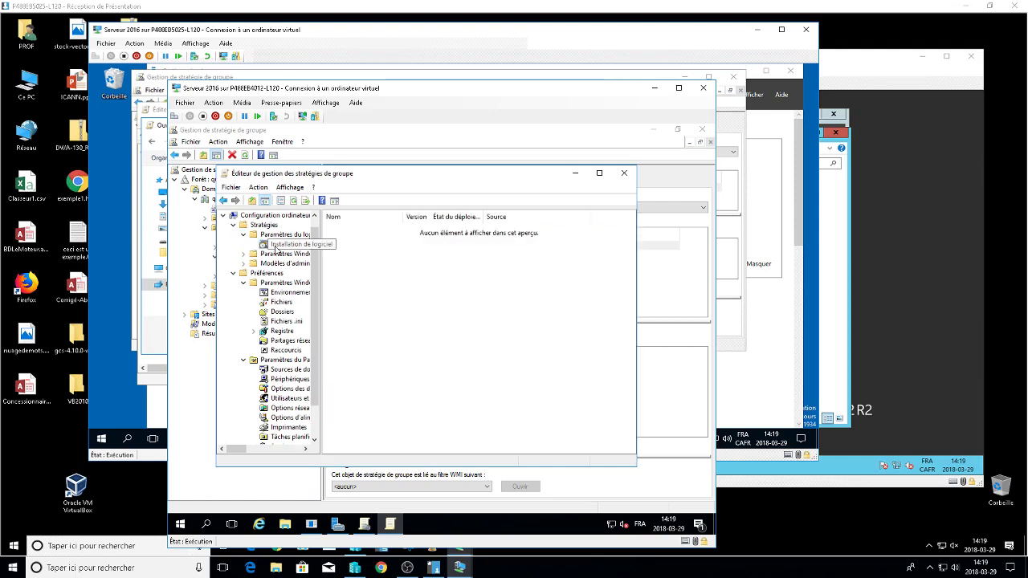
Show the user Software Installation packages, where Google Chrome 65.156 is published.
scroll(275, 253, down, 1)
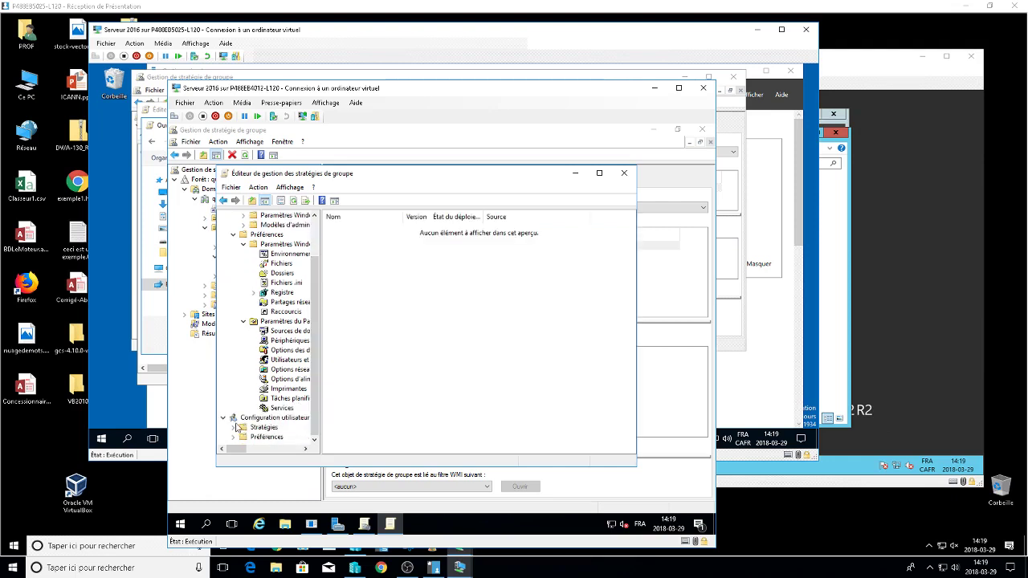
scroll(252, 432, down, 1)
scroll(245, 436, down, 1)
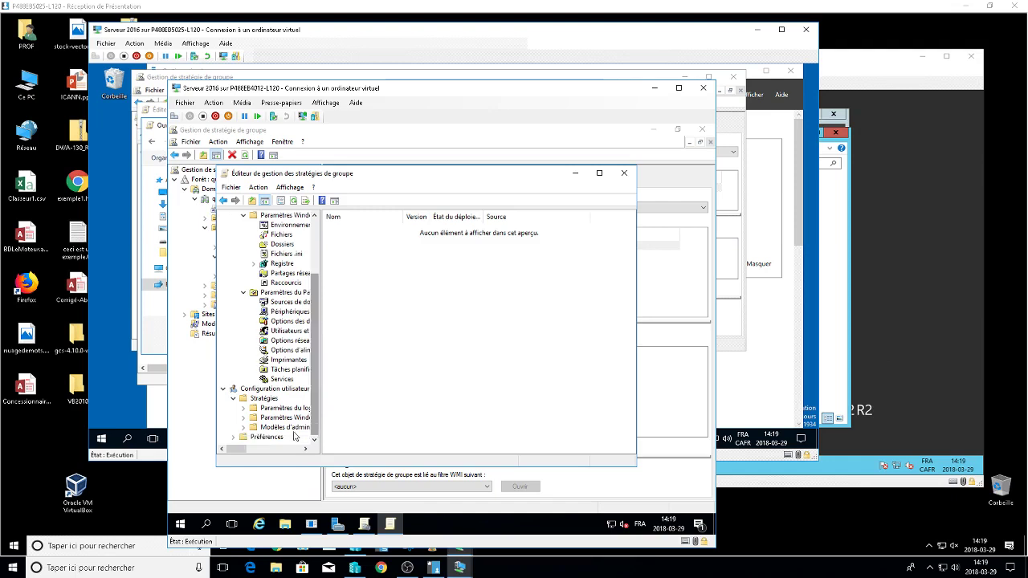
scroll(233, 440, down, 1)
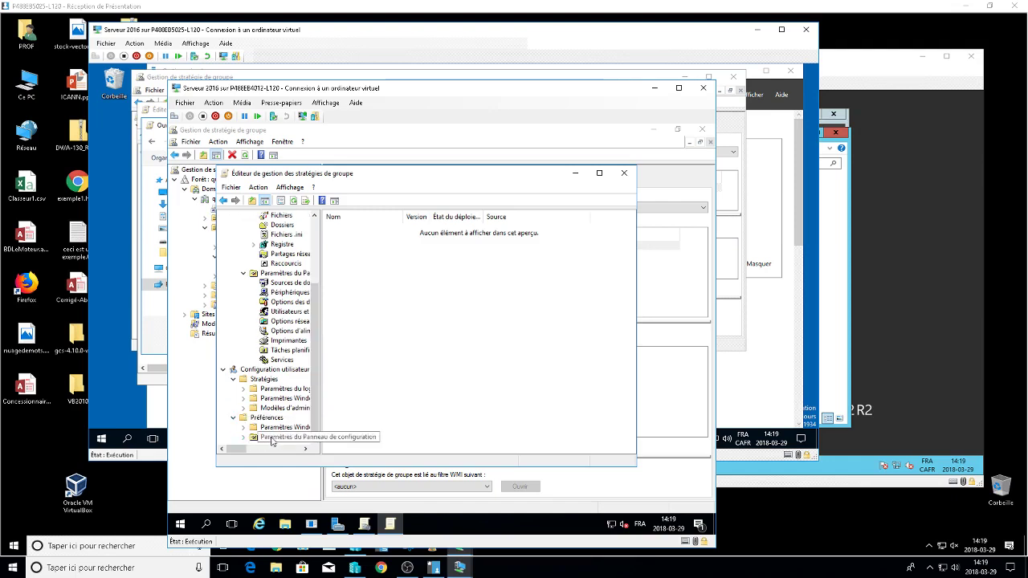
click(272, 391)
double_click(271, 391)
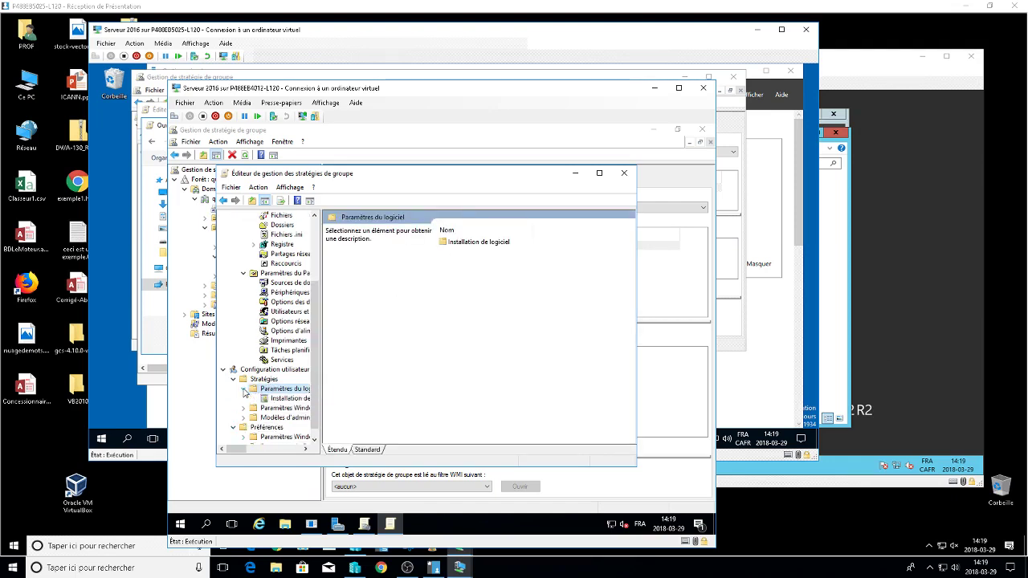
click(273, 398)
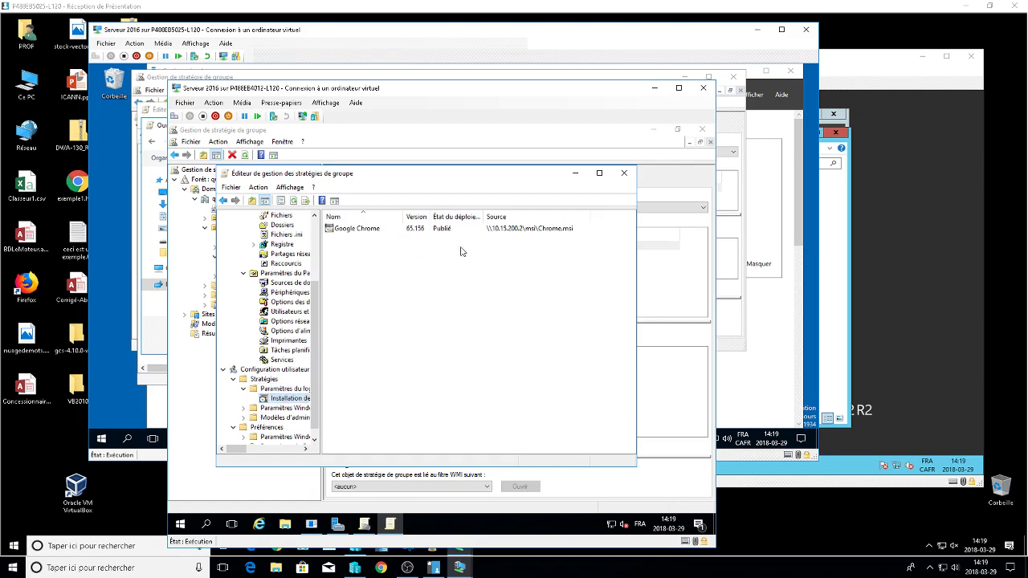
Put the second server's window away and bring the Win2012 VM to the front.
click(688, 162)
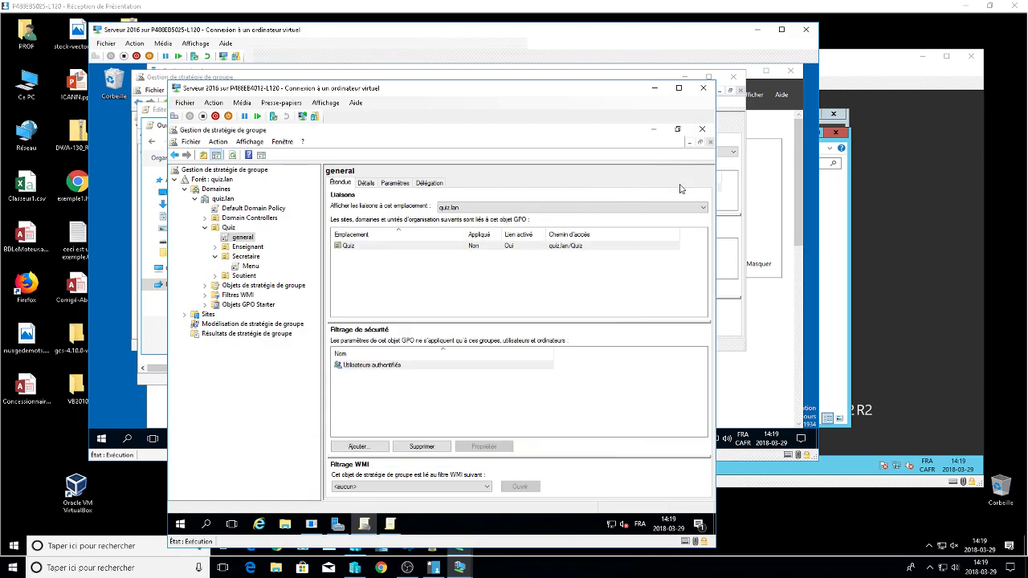
key(alt+Tab)
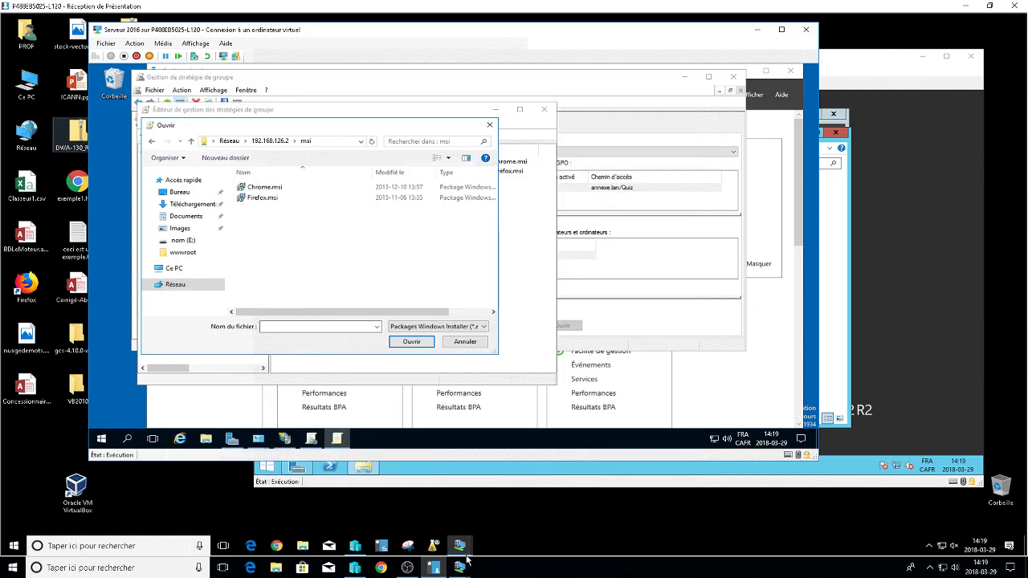
mouse_move(461, 566)
click(530, 493)
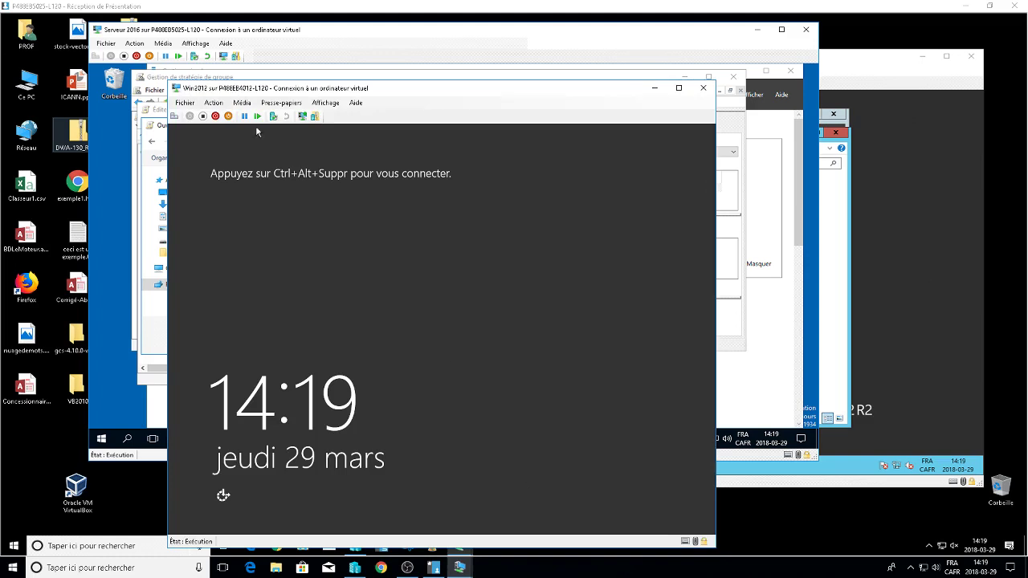
Enter the domain administrator password on the Win2012 logon screen, retrying after rejections.
click(174, 116)
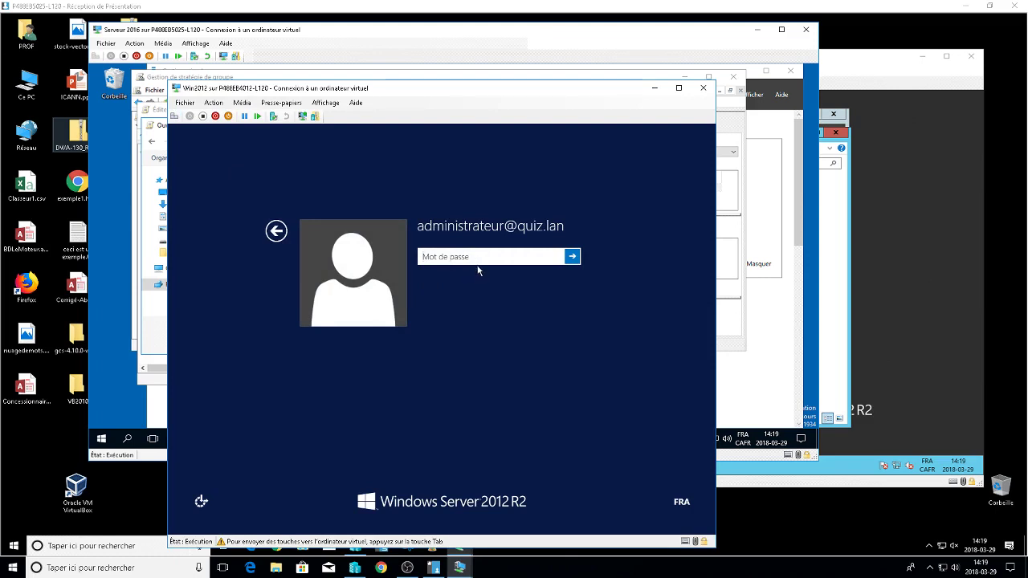
text(••••••••••)
key(Return)
key(Return)
text(•••)
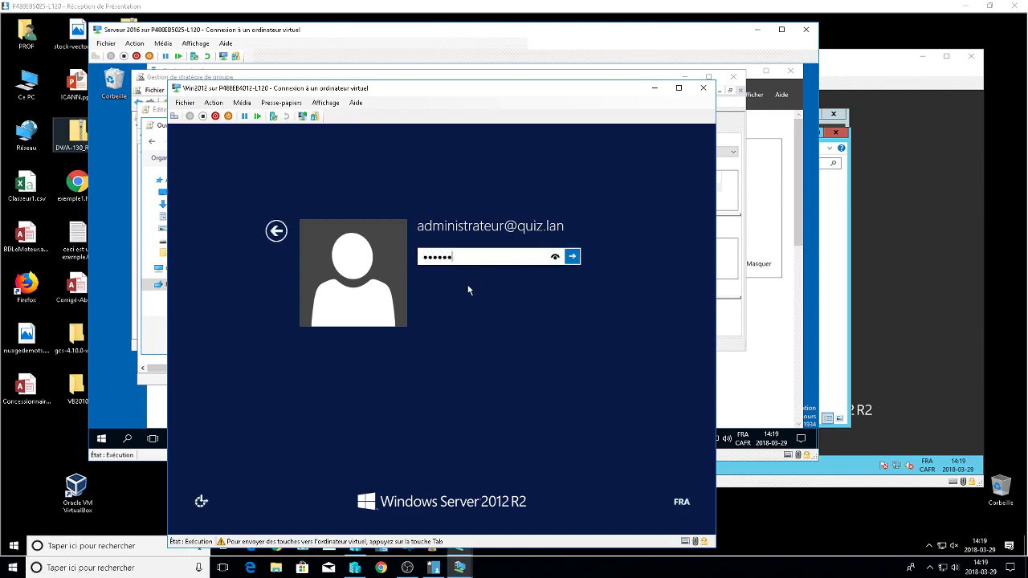
text(•••••)
key(Return)
key(Return)
text(•)
key(Return)
key(Return)
text(•••••••••)
key(Return)
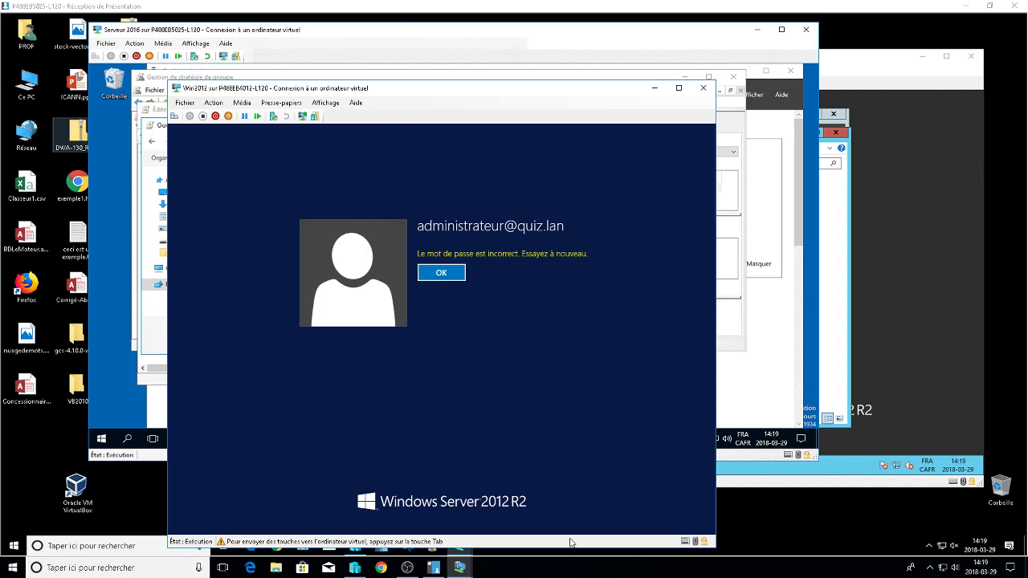
key(Return)
Retype the password with Caps Lock corrected until Windows starts signing in.
key(Caps_Lock)
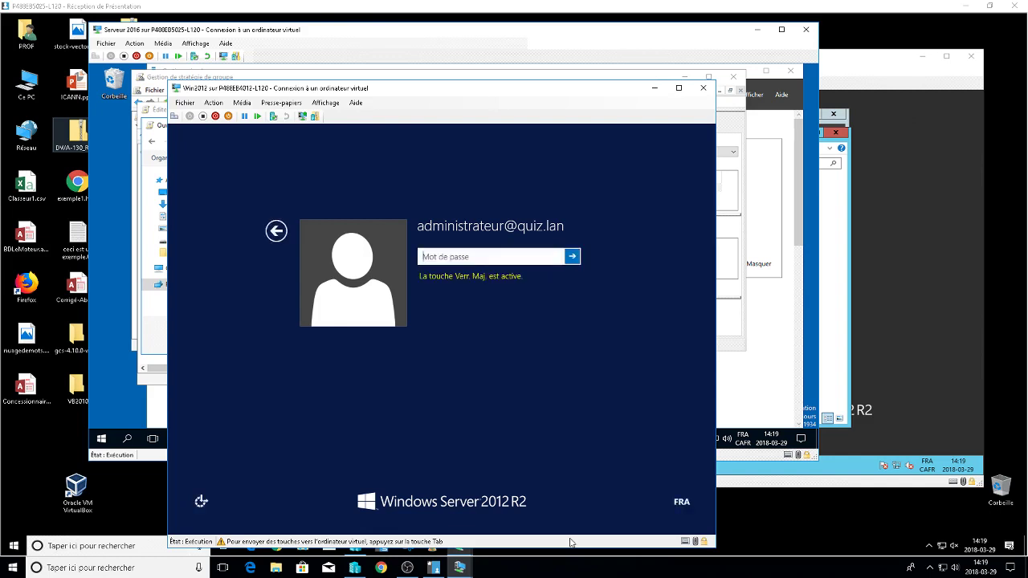
key(Caps_Lock)
text(•••••)
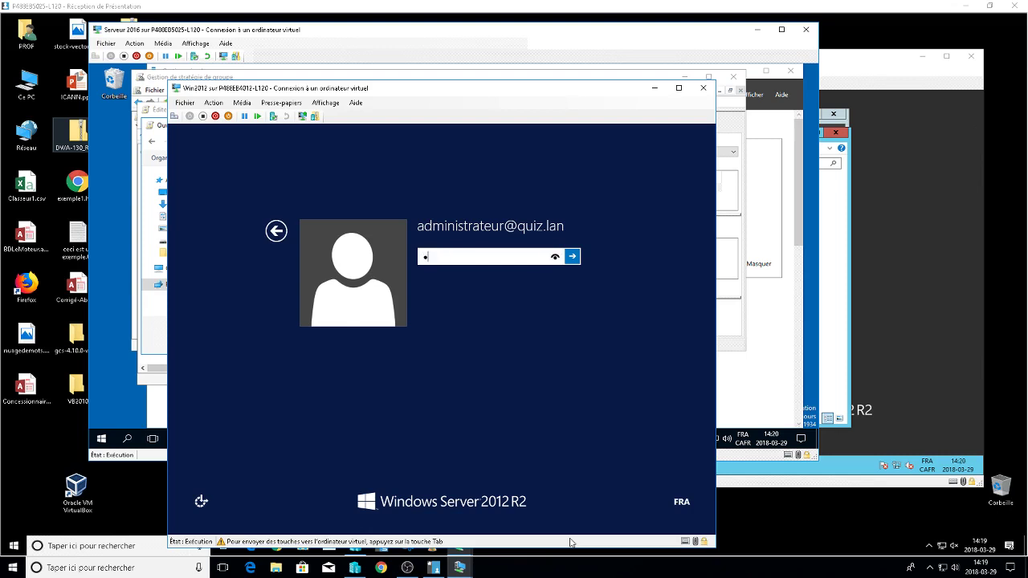
text(••••)
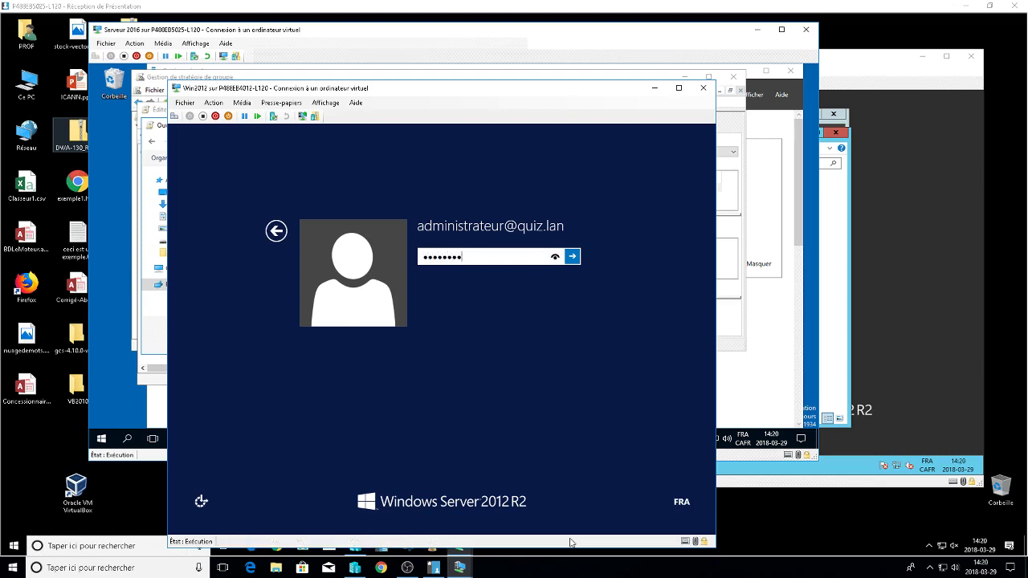
key(Return)
key(Return)
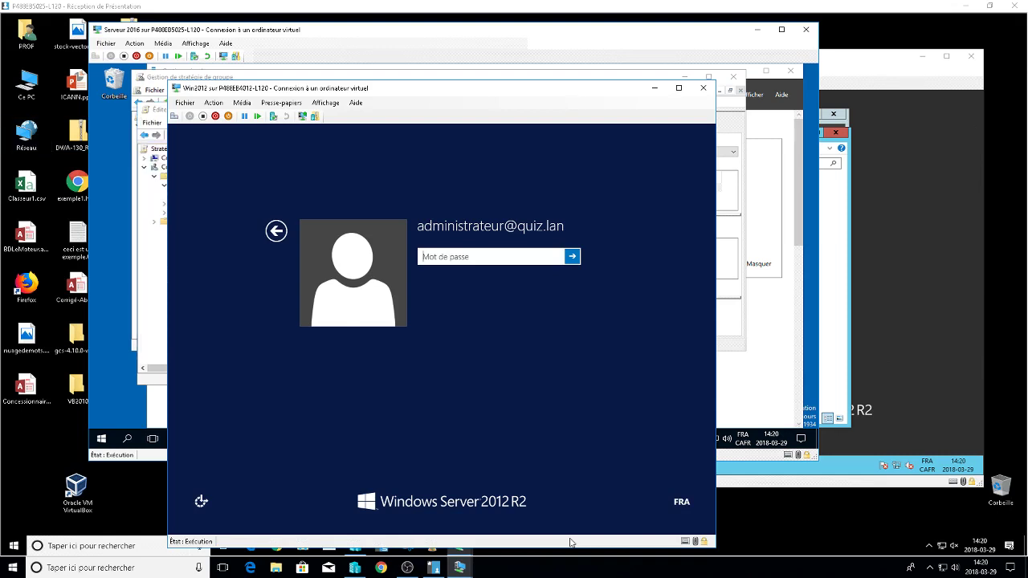
text(•)
key(Caps_Lock)
key(Caps_Lock)
key(Return)
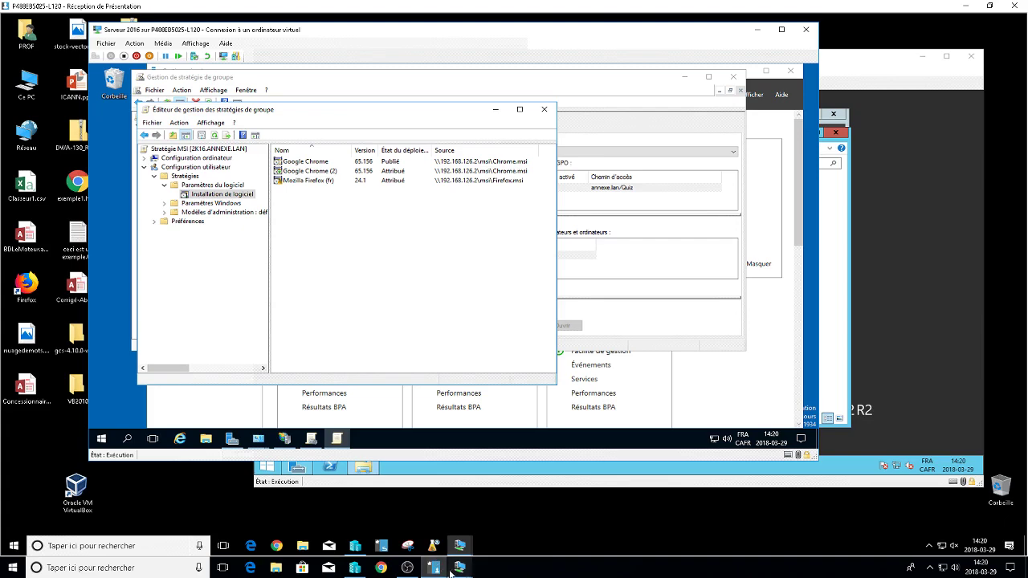
Switch from the Win2012 VM to the Win7 Exam VM window.
mouse_move(451, 573)
click(530, 491)
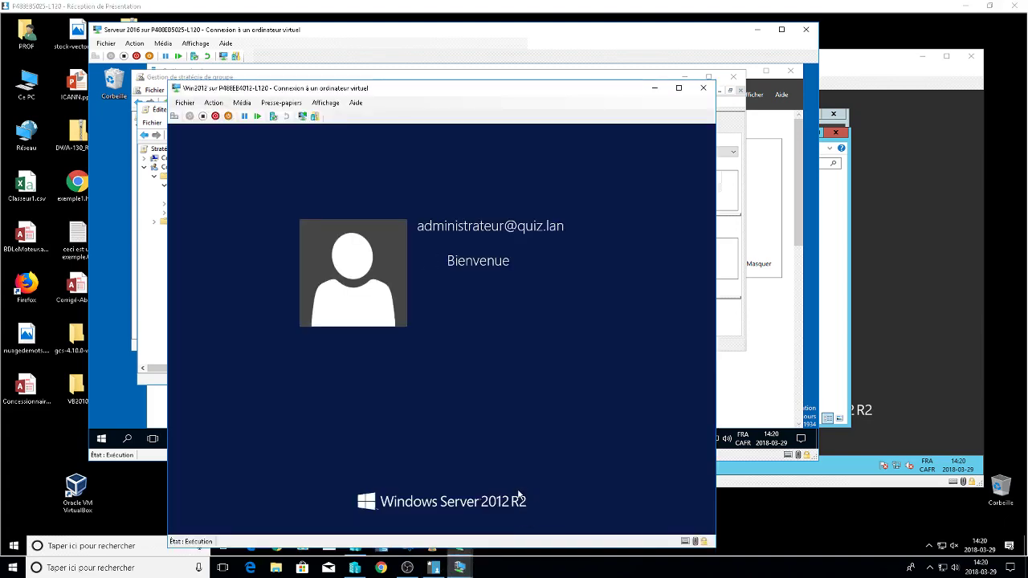
mouse_move(459, 568)
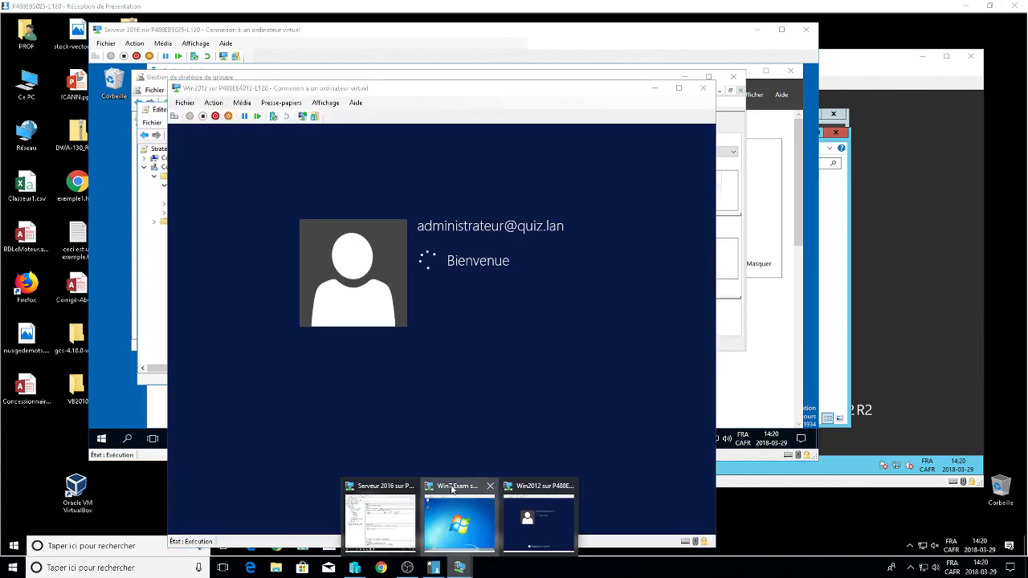
click(451, 488)
Close Action Center and log the current user off the Win7 Exam client.
click(633, 491)
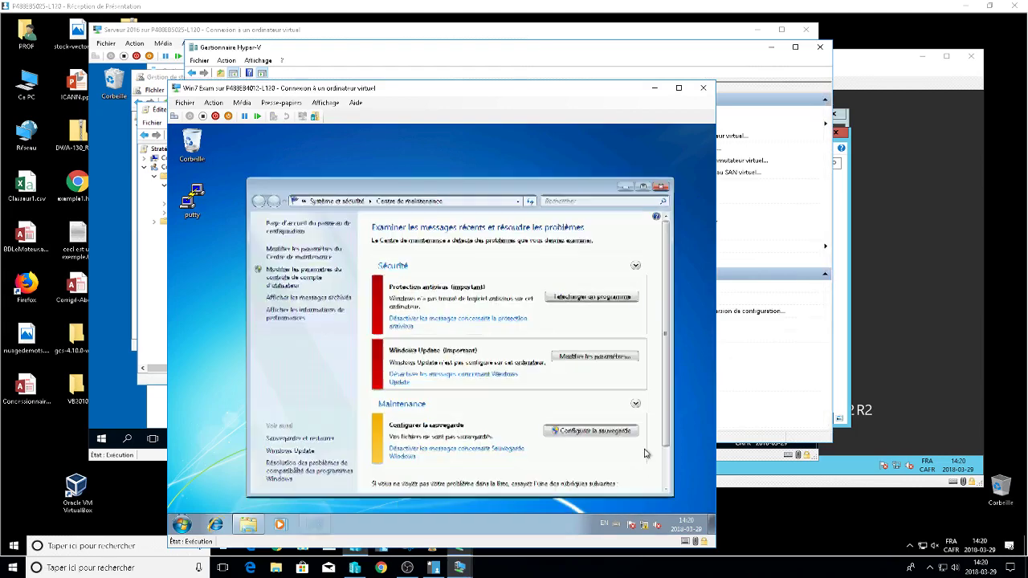
click(661, 187)
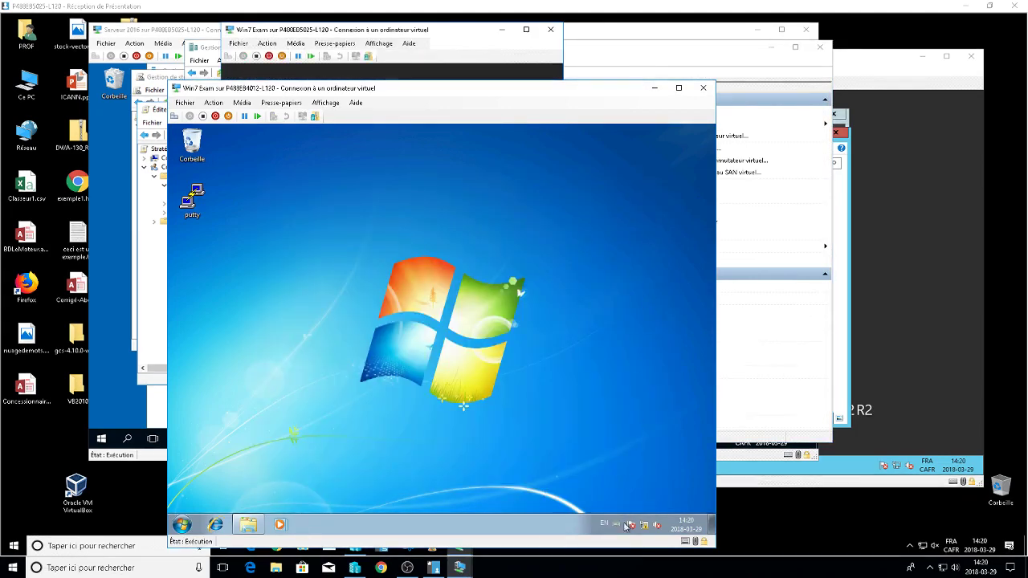
click(181, 525)
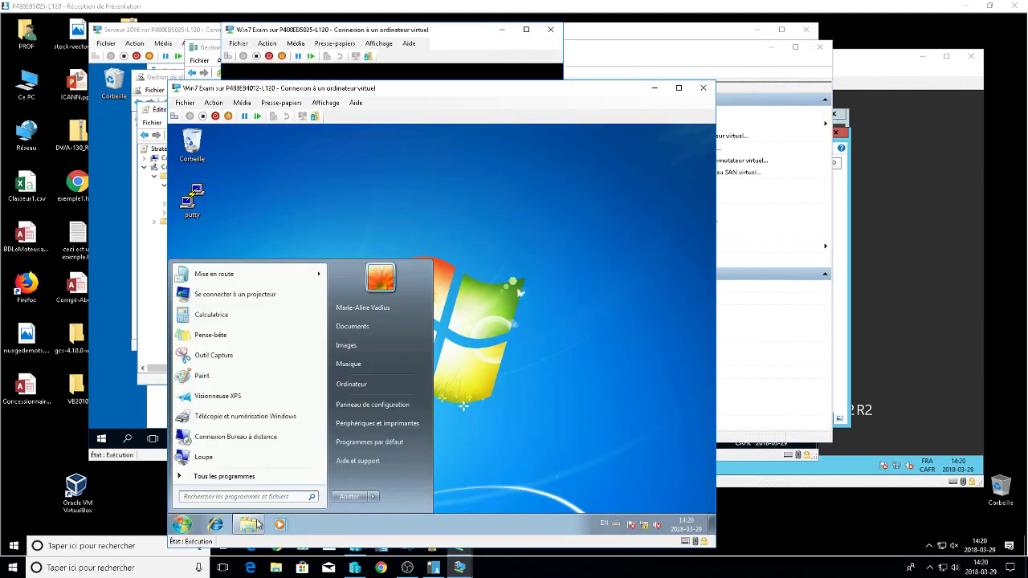
click(531, 359)
click(183, 523)
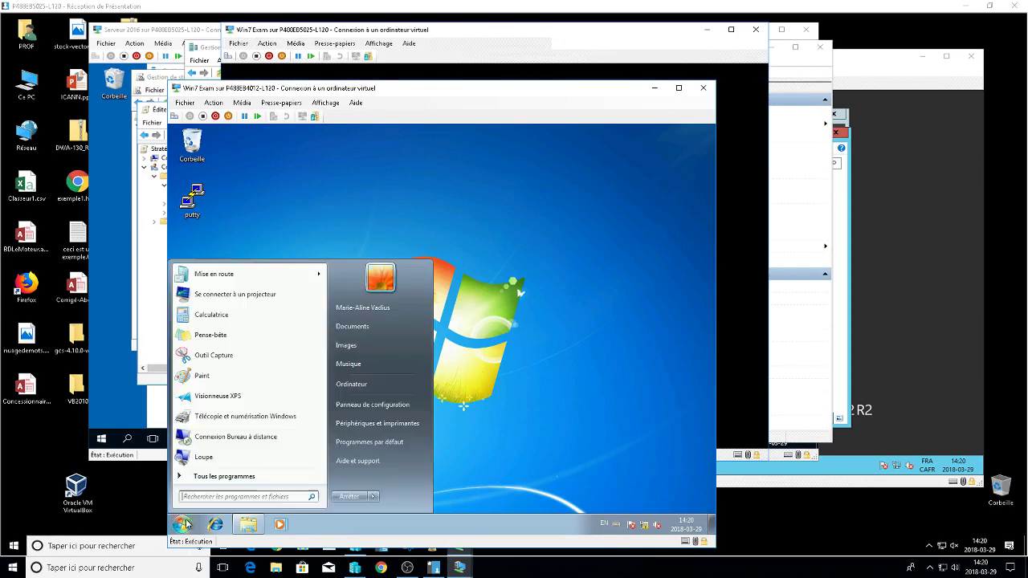
click(372, 497)
click(415, 455)
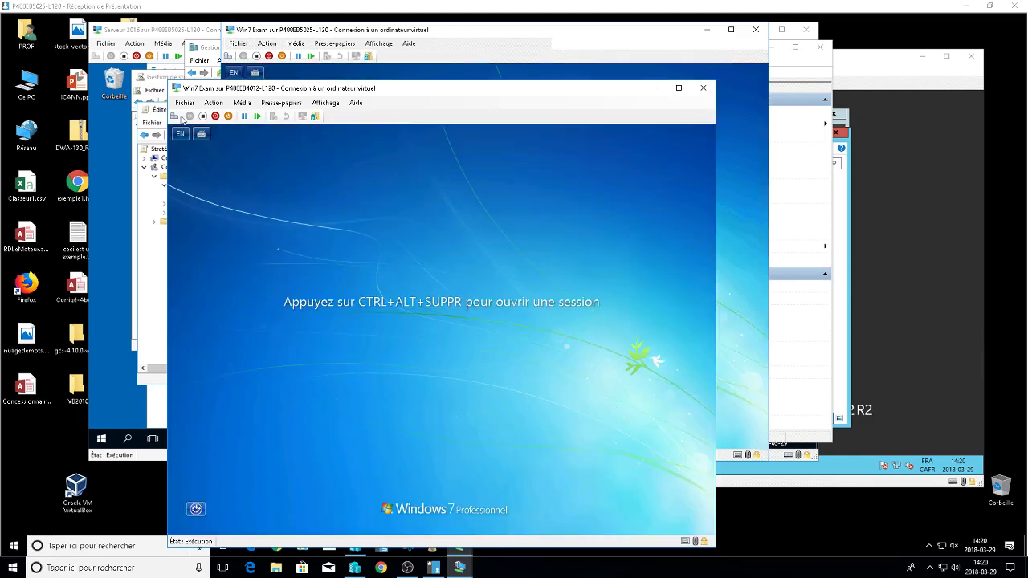
Sign in to Win7 Exam as a different domain user, then minimize the VM window.
click(174, 116)
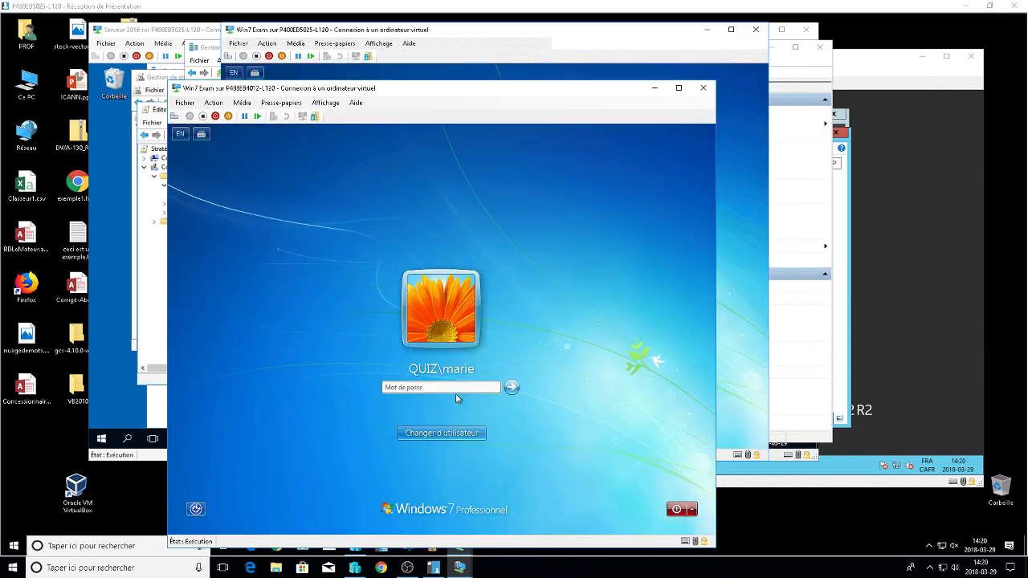
text(****)
click(428, 435)
click(490, 363)
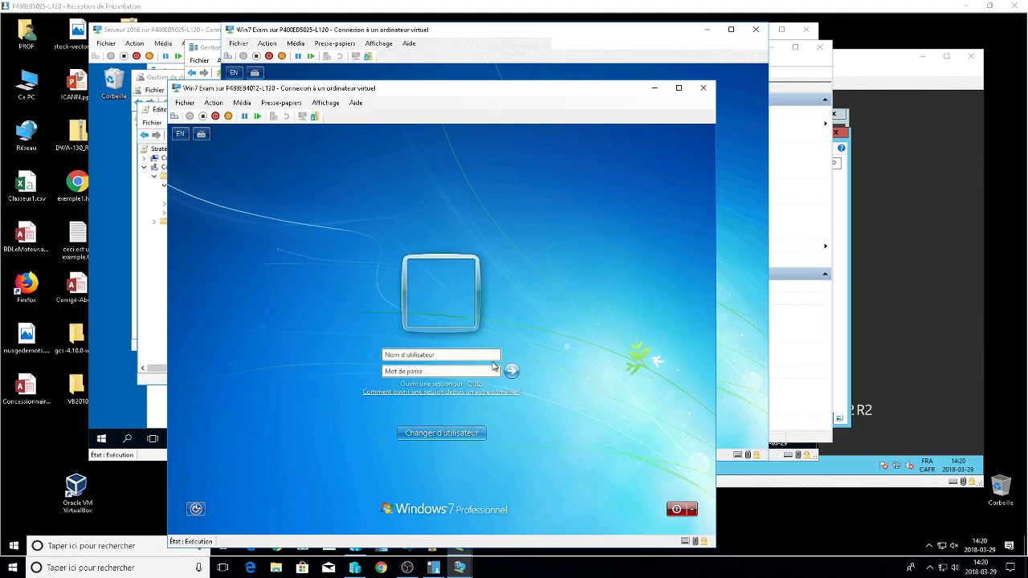
text(toto)
key(Tab)
text(***)
key(Return)
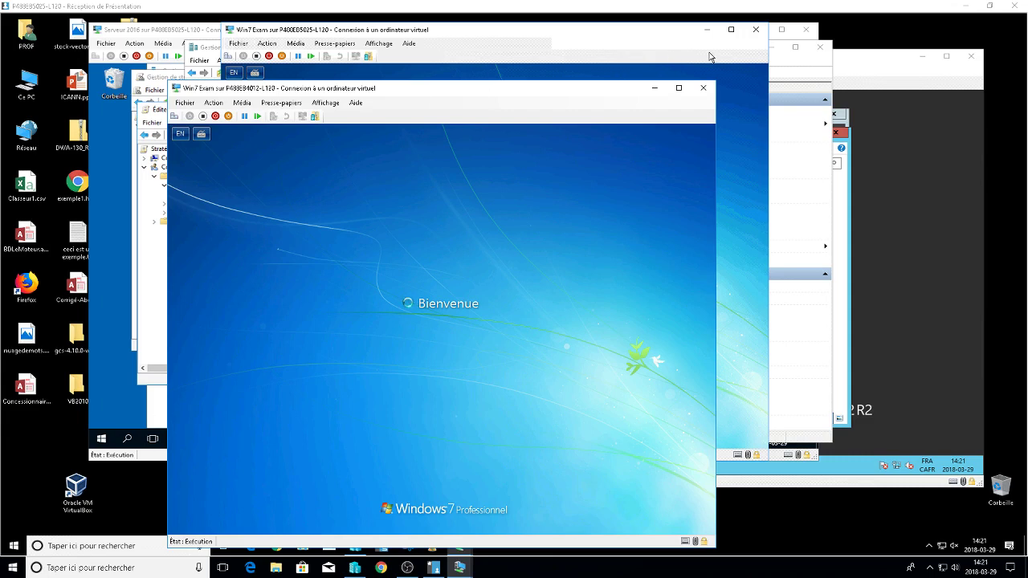
click(703, 88)
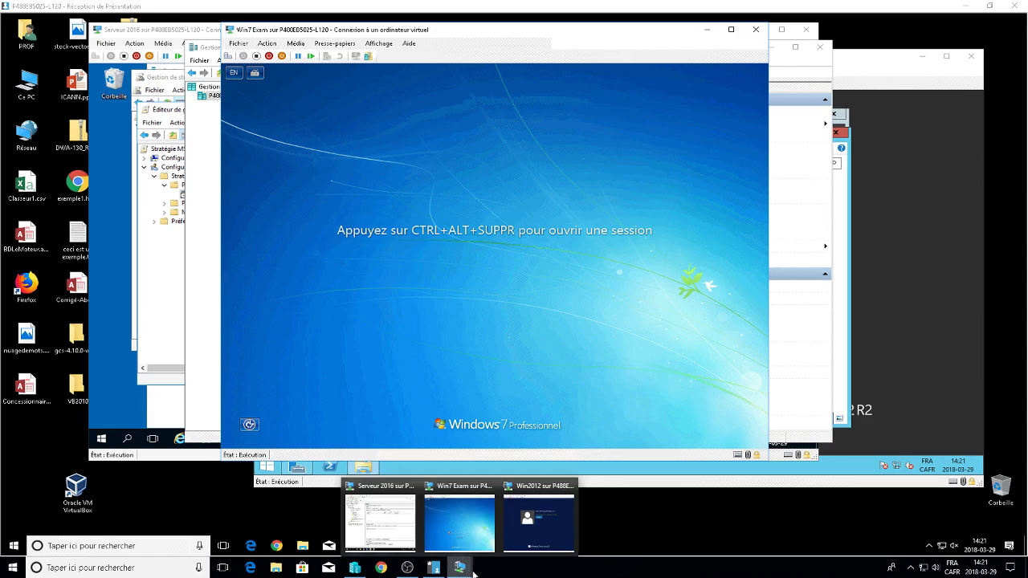
Retry the password on the Win2012 lock screen, dismissing each wrong-password error.
click(538, 522)
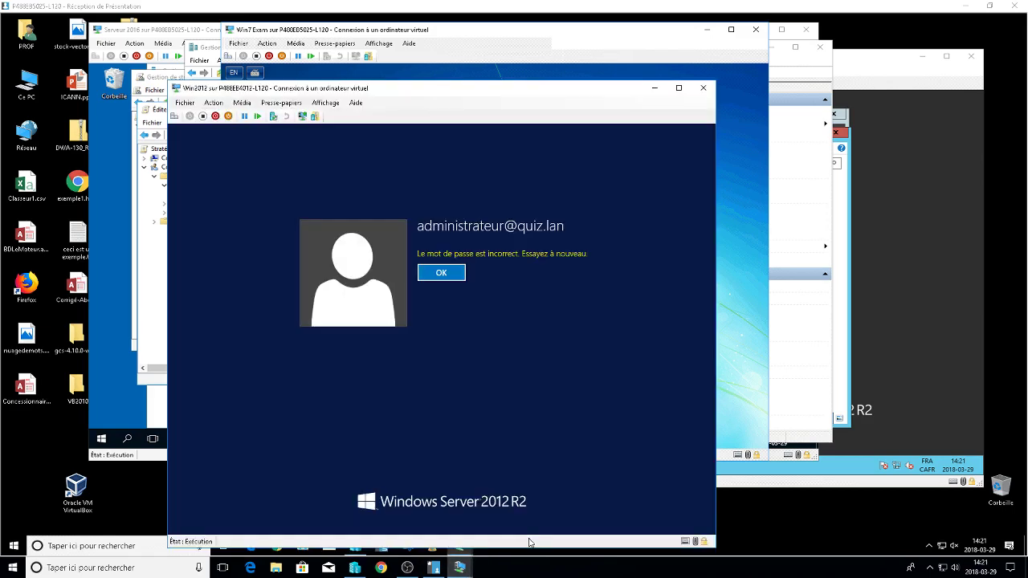
click(441, 273)
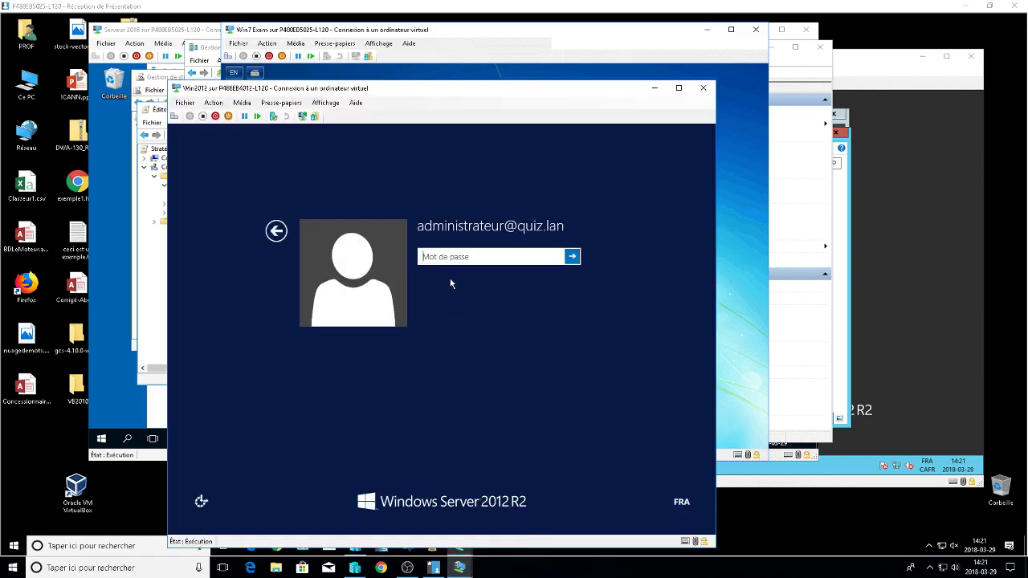
text(••••••••)
key(Return)
click(443, 278)
text(•)
key(BackSpace)
key(Caps_Lock)
text(•)
key(Caps_Lock)
text(••)
key(Return)
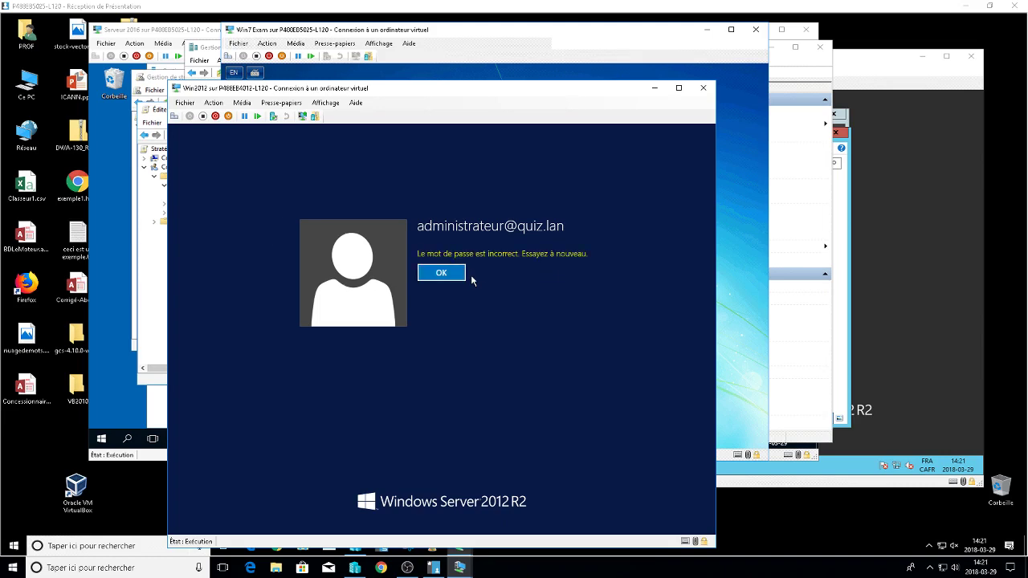
click(457, 275)
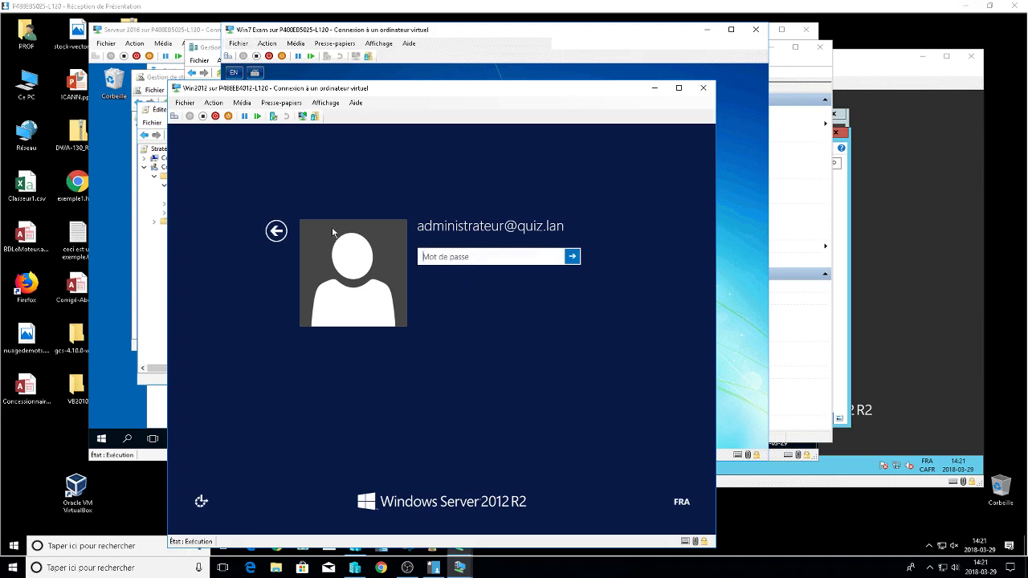
Pick the administrator account again and retry its password, which is still rejected.
click(276, 233)
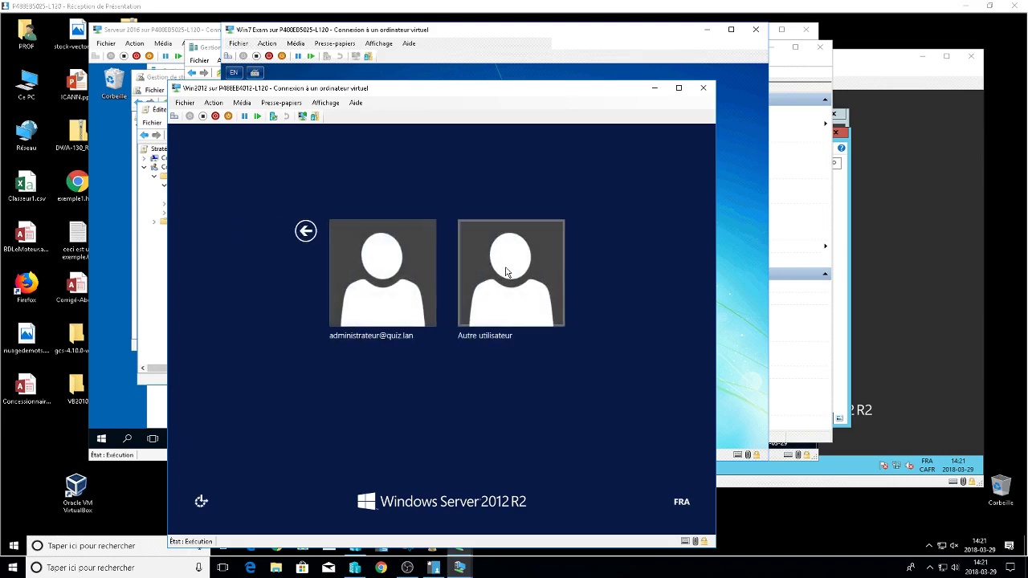
click(505, 268)
click(276, 231)
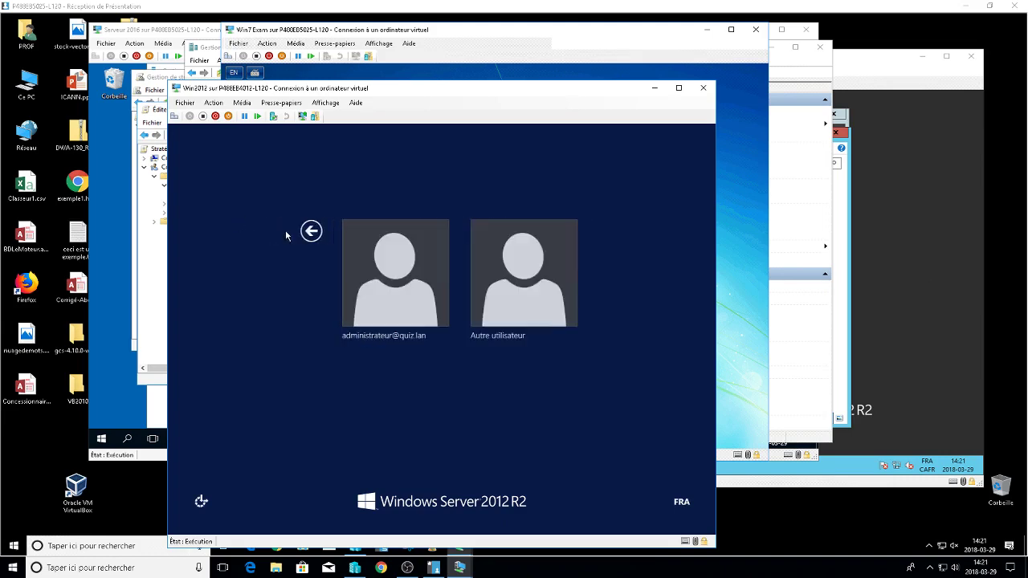
click(378, 255)
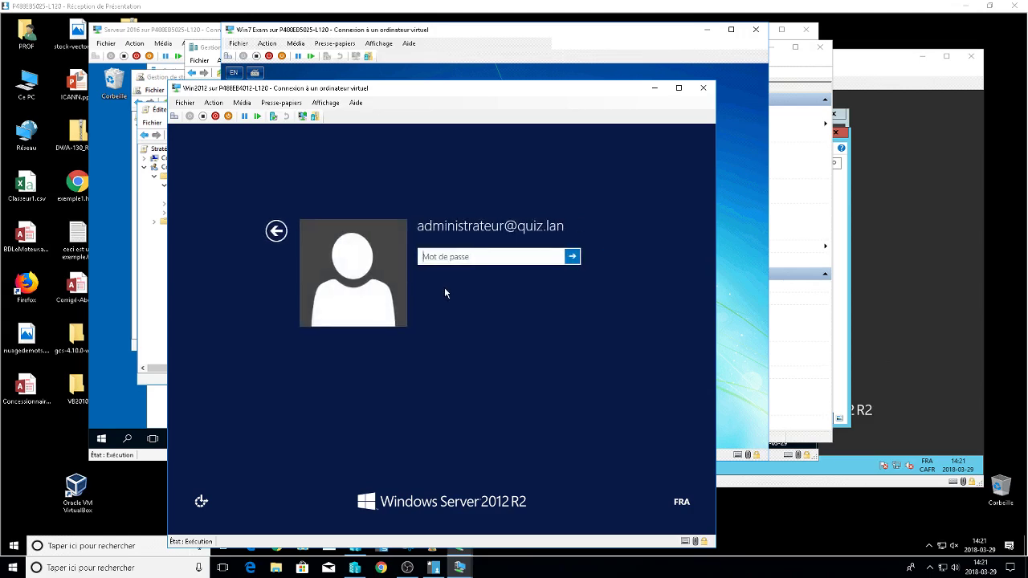
key(Return)
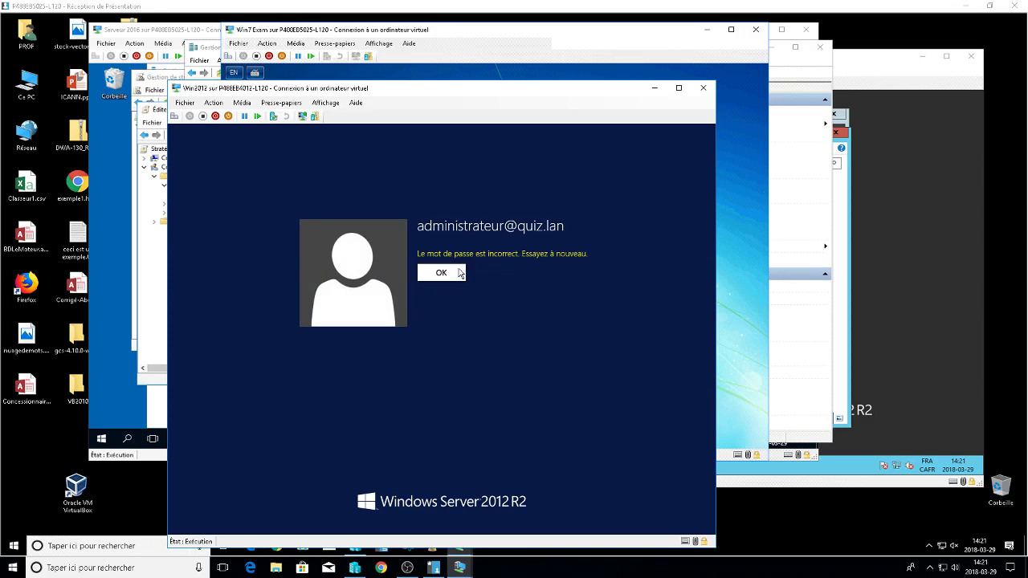
key(Return)
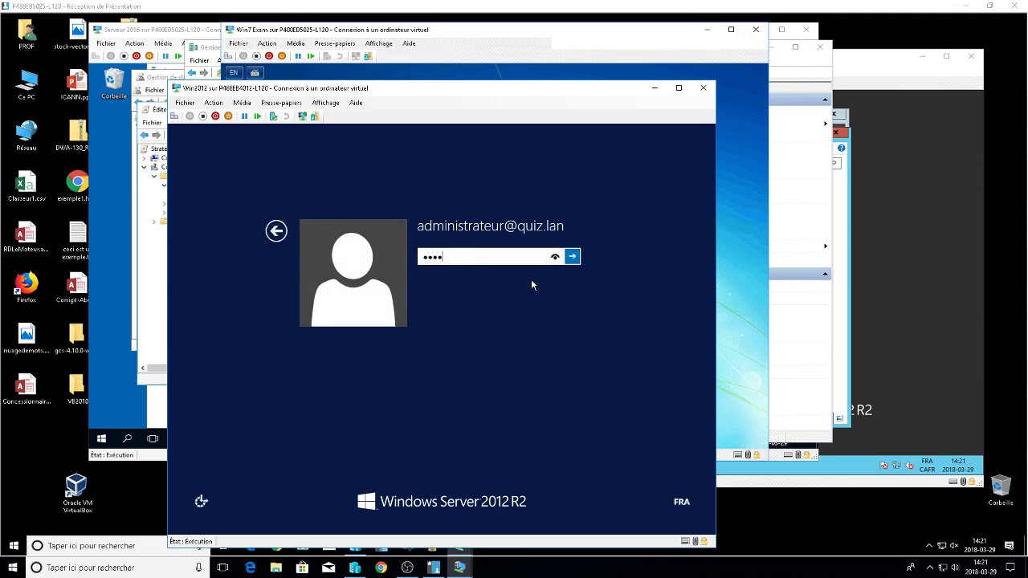
key(Return)
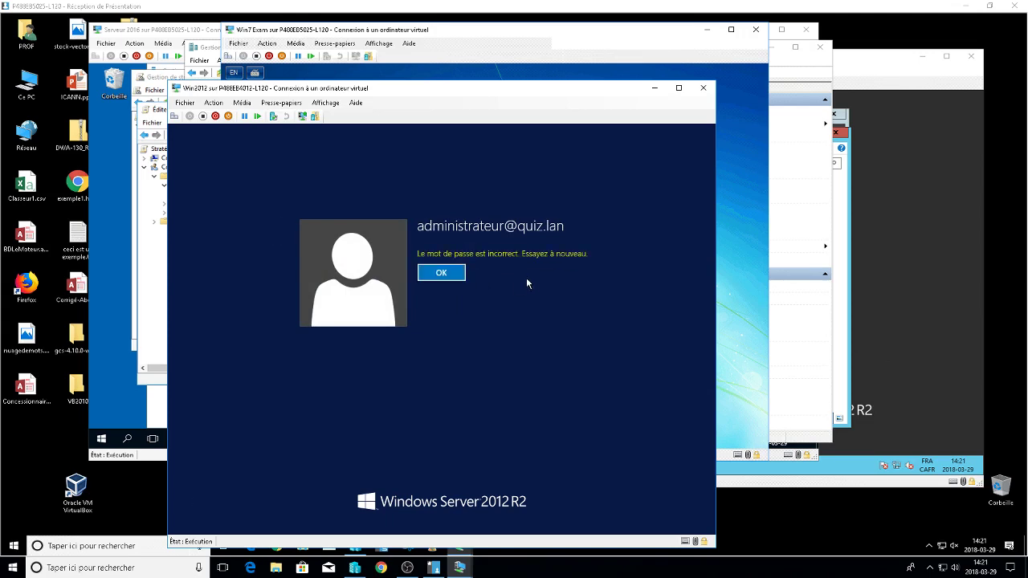
click(444, 276)
Sign in as another user with username Administrateur and its password.
click(279, 231)
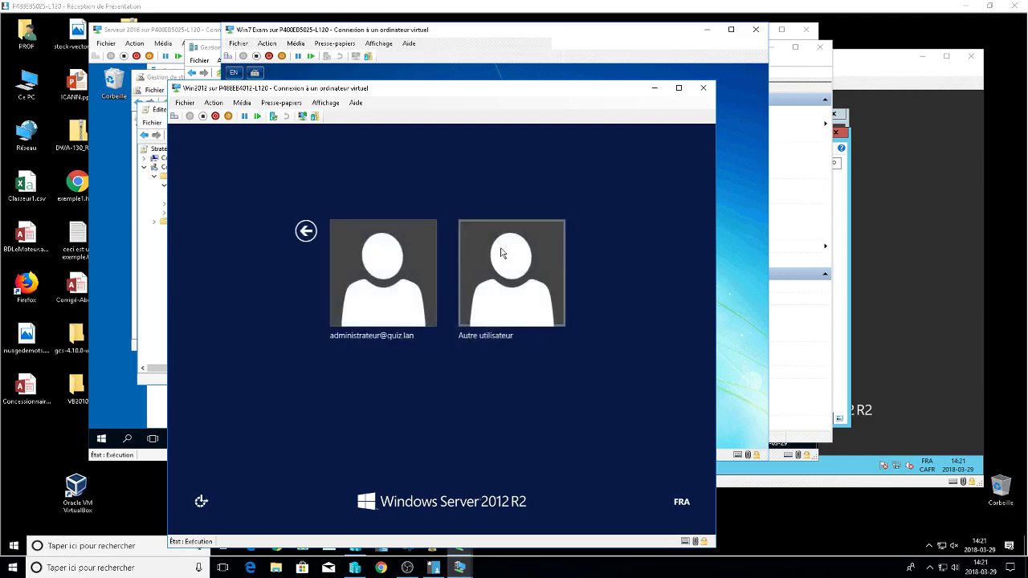
click(500, 249)
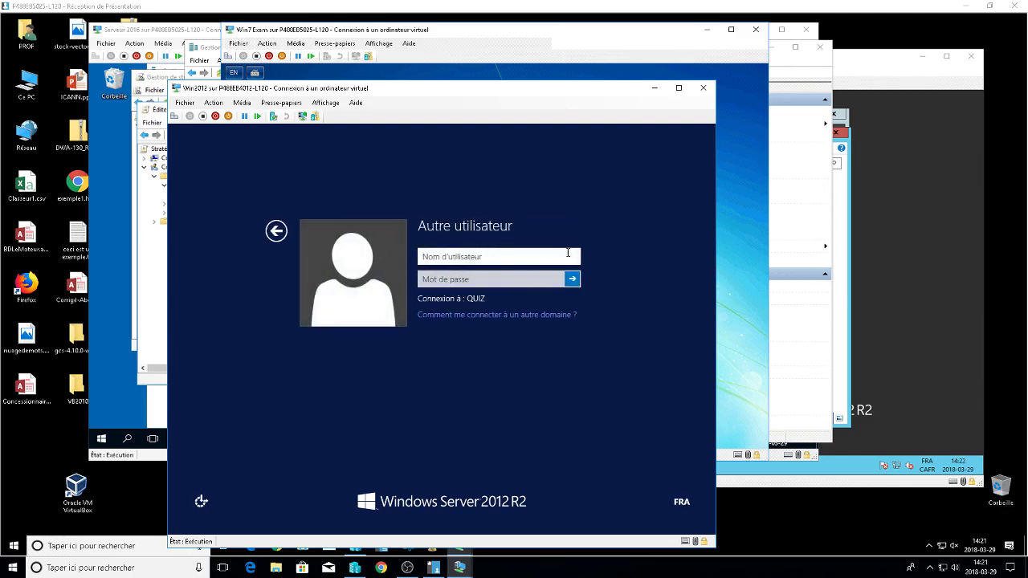
text(administrateur)
key(Tab)
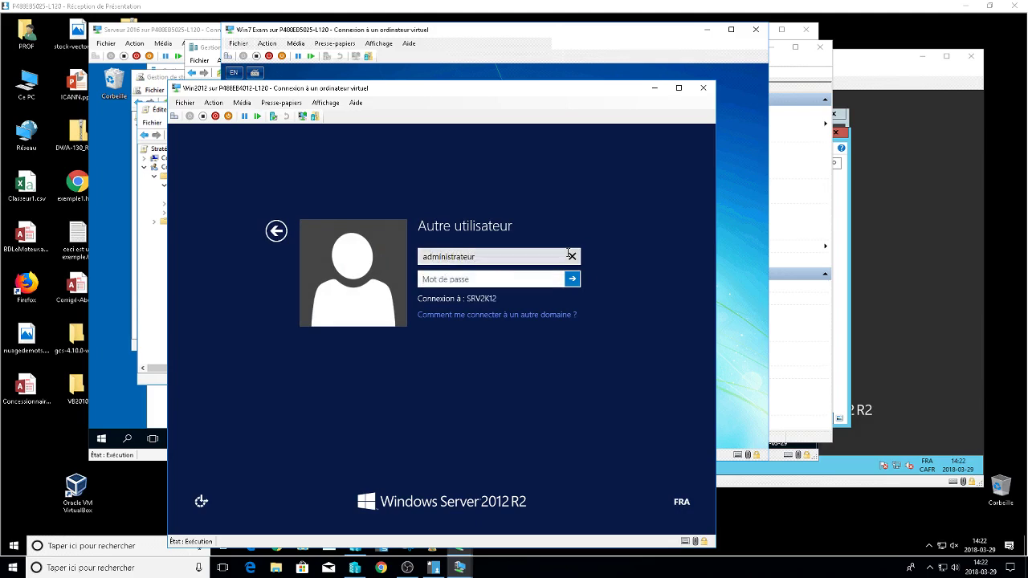
text(********)
key(Return)
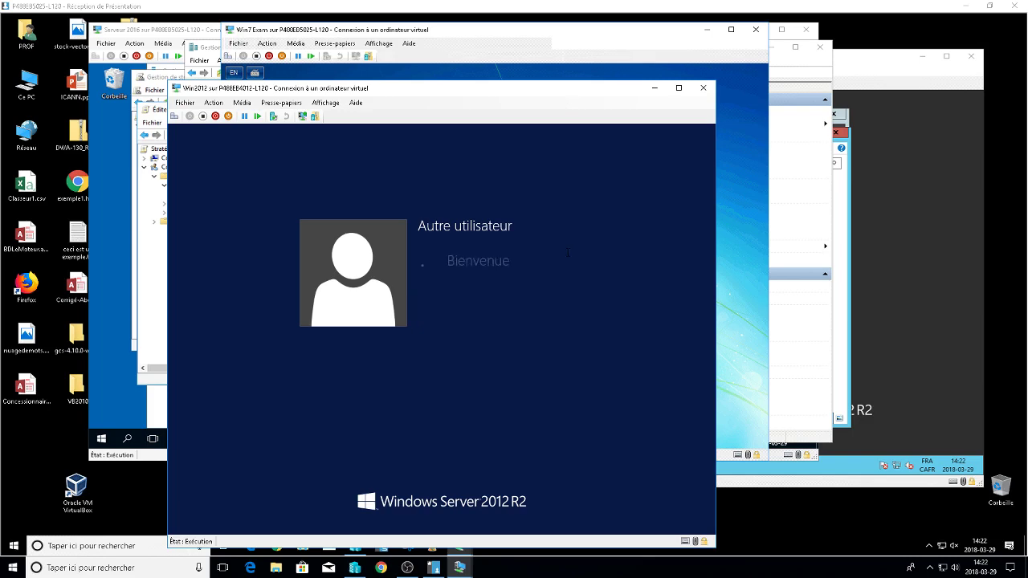
Dismiss the failed sign-in message and retype the password to log in to Win2012.
key(Return)
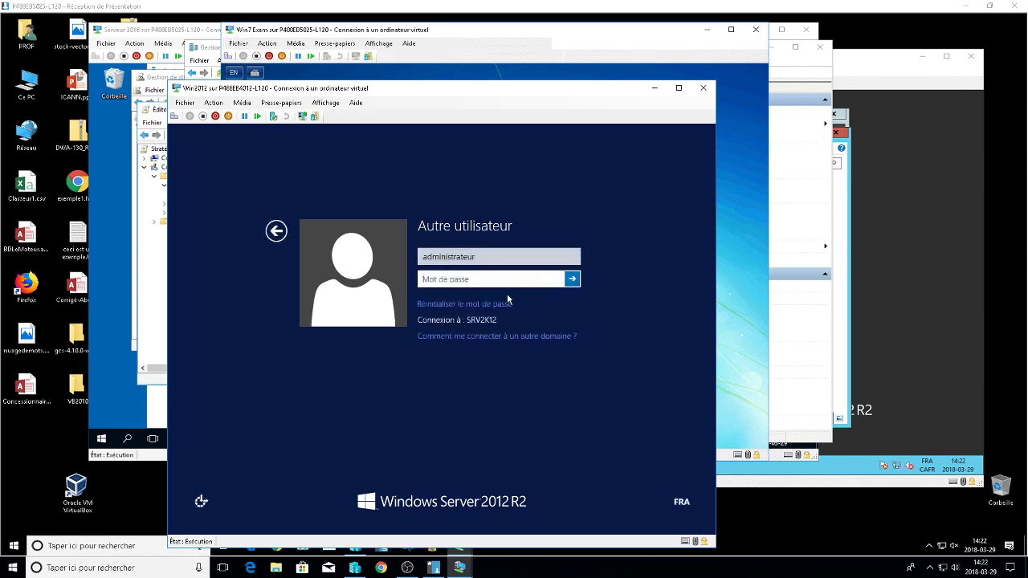
text(********)
key(Return)
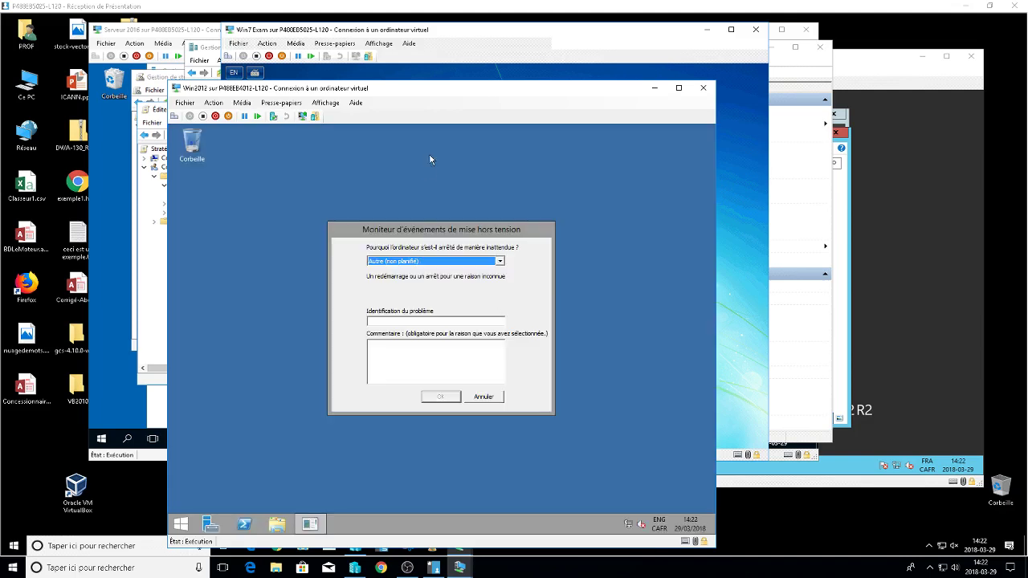
Cancel the shutdown event tracker and bring the Win7 Exam VM forward.
click(410, 357)
key(Escape)
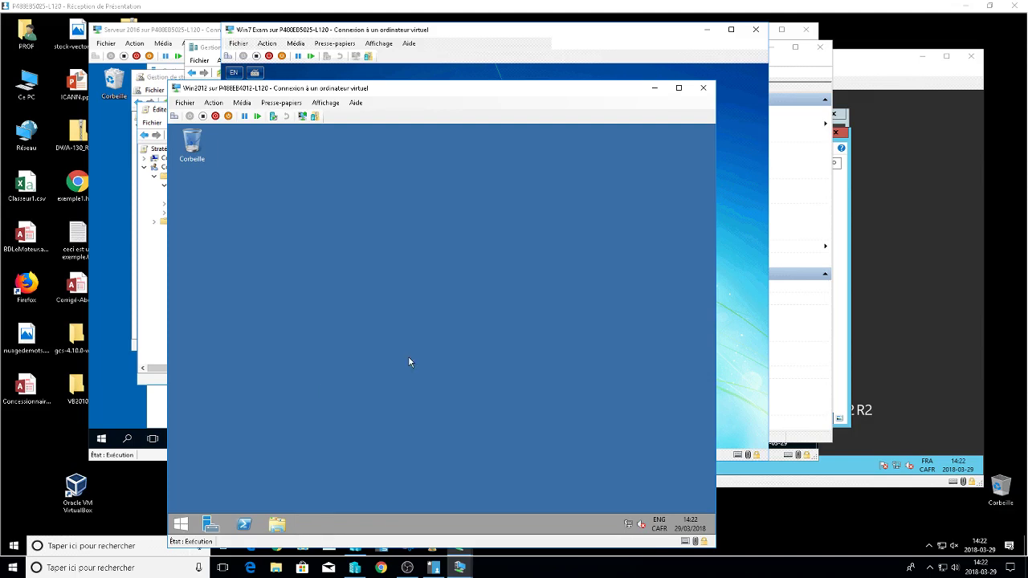
click(755, 333)
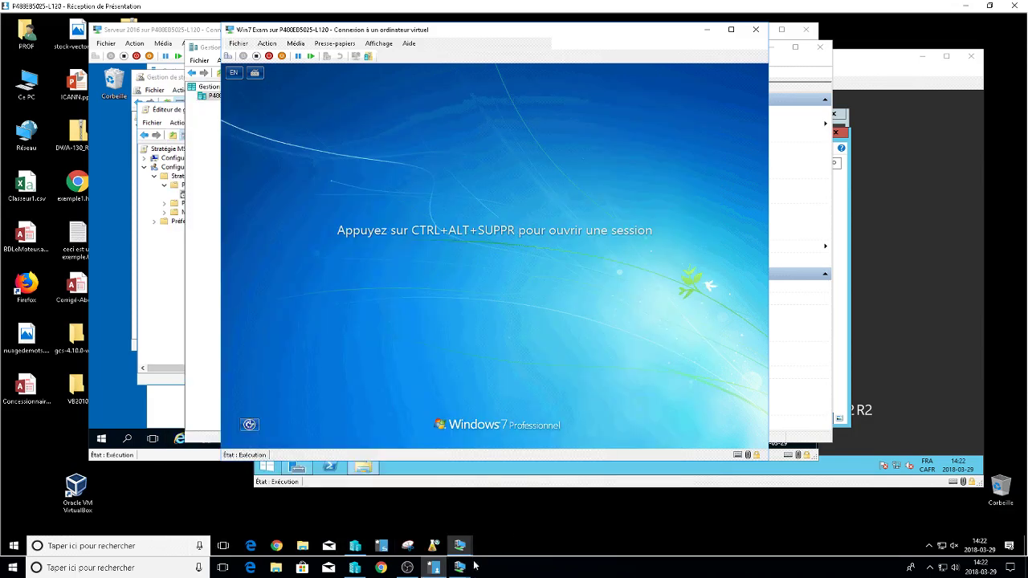
Switch to the other Win7 Exam VM, clear the credentials error, sign in as the domain user, and start Internet Explorer.
mouse_move(459, 546)
click(485, 537)
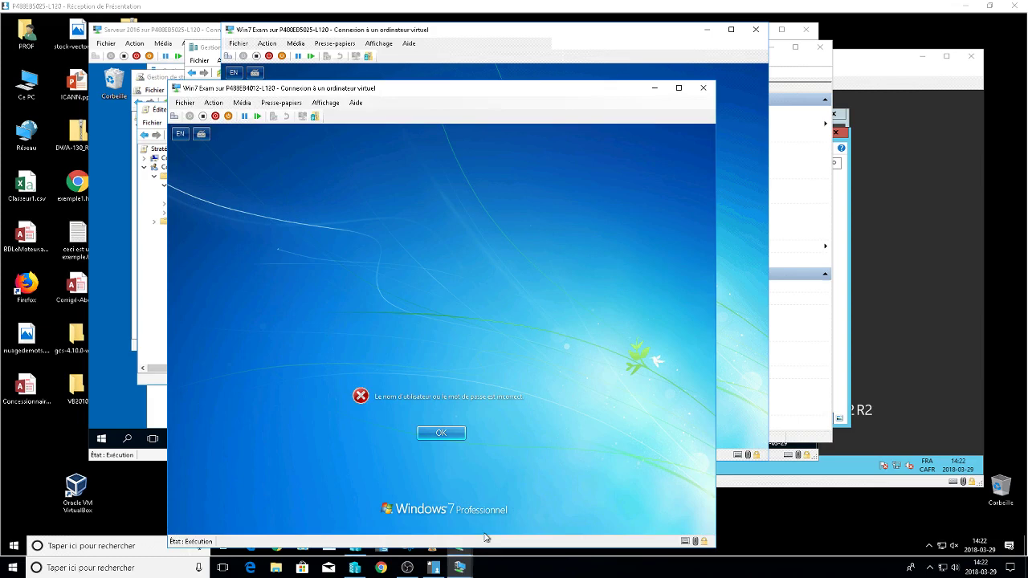
click(440, 433)
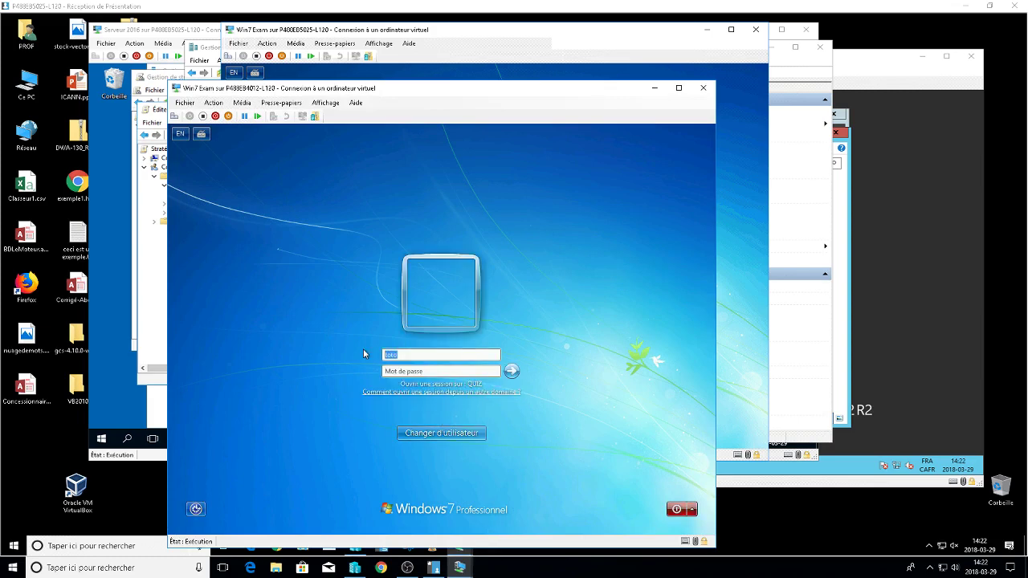
key(Return)
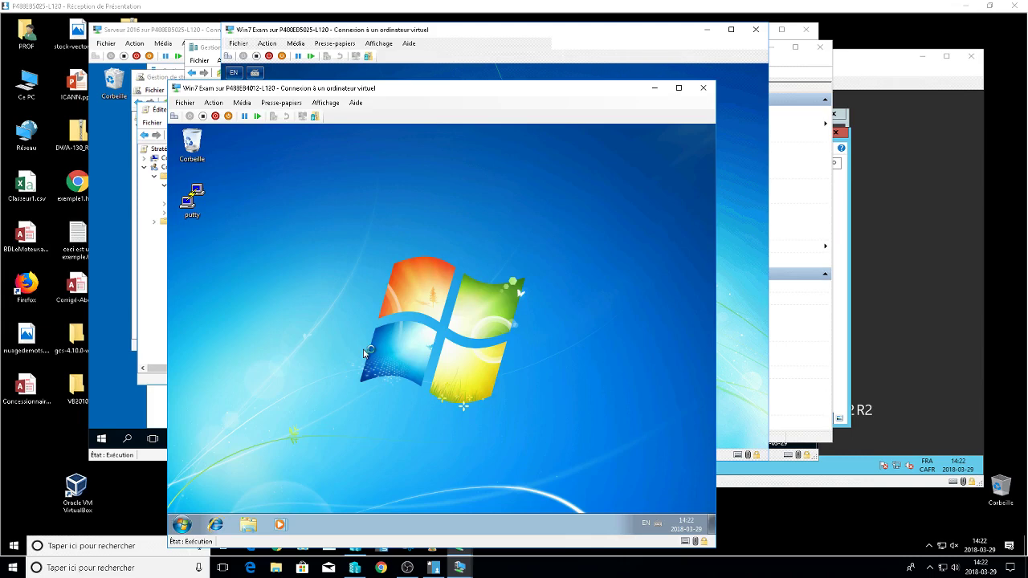
click(215, 526)
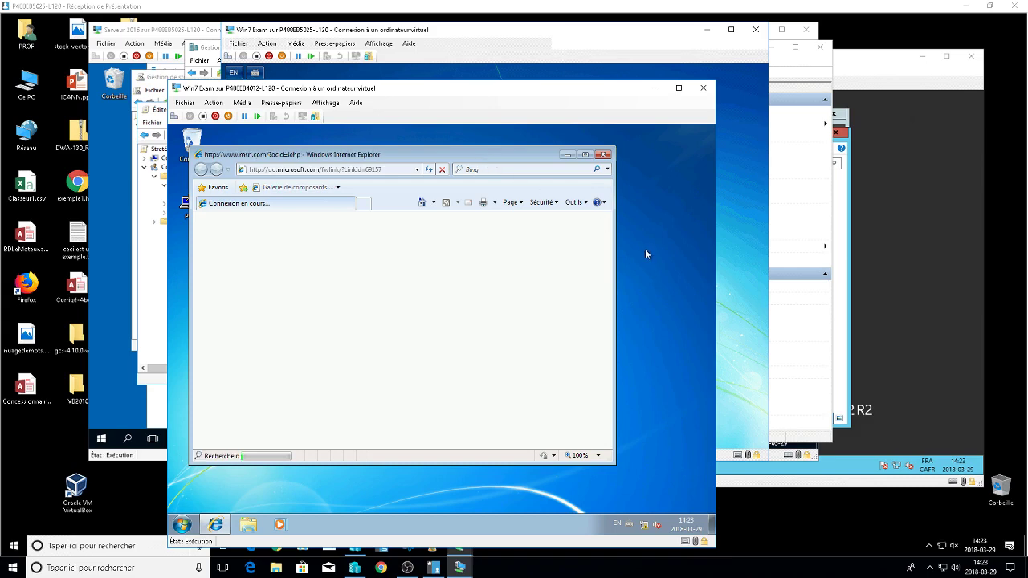
Check the Computer drive list and the Start menu's installed programs, dismissing the Internet Explorer 8 setup prompt.
click(249, 526)
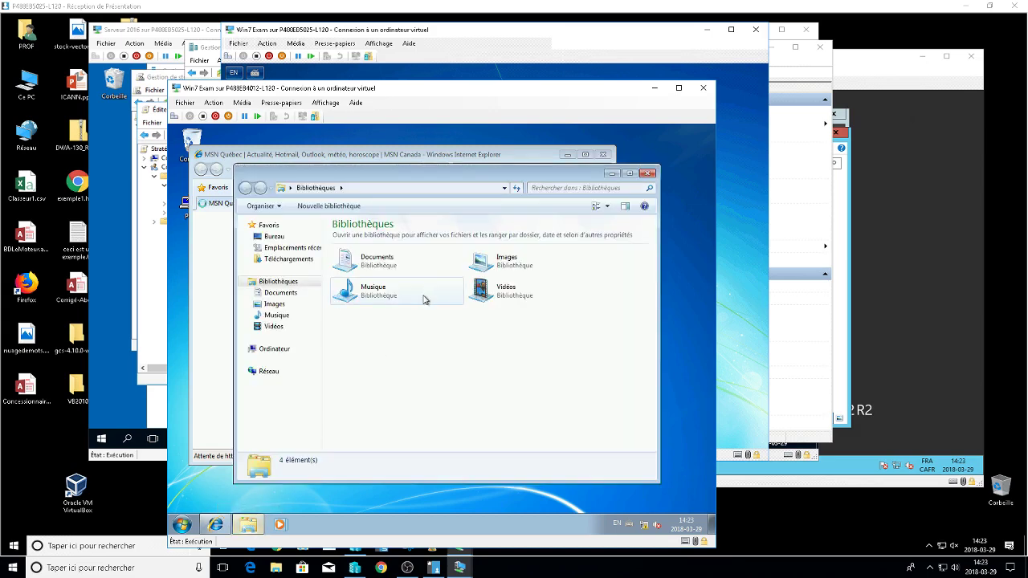
click(277, 350)
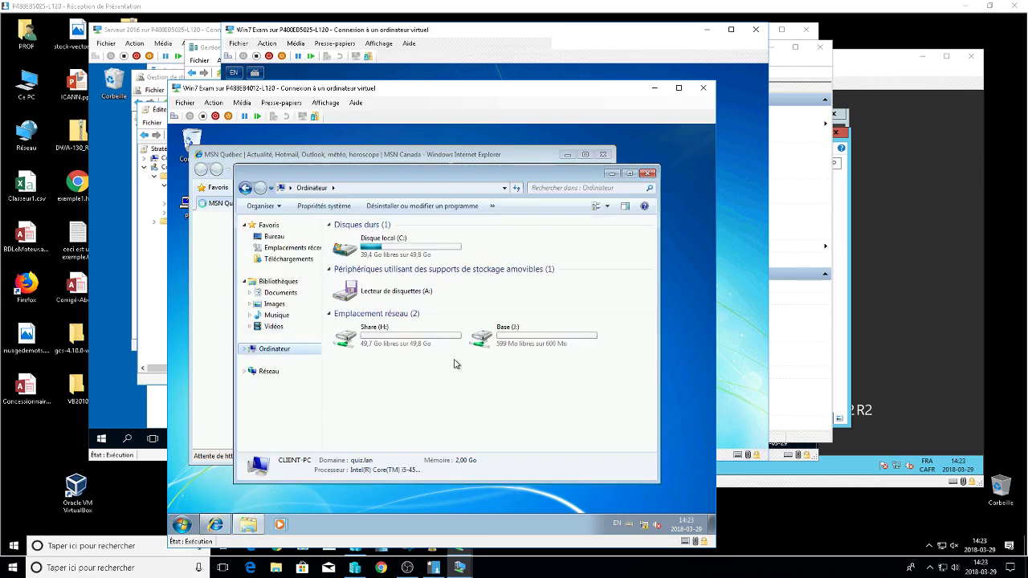
click(647, 174)
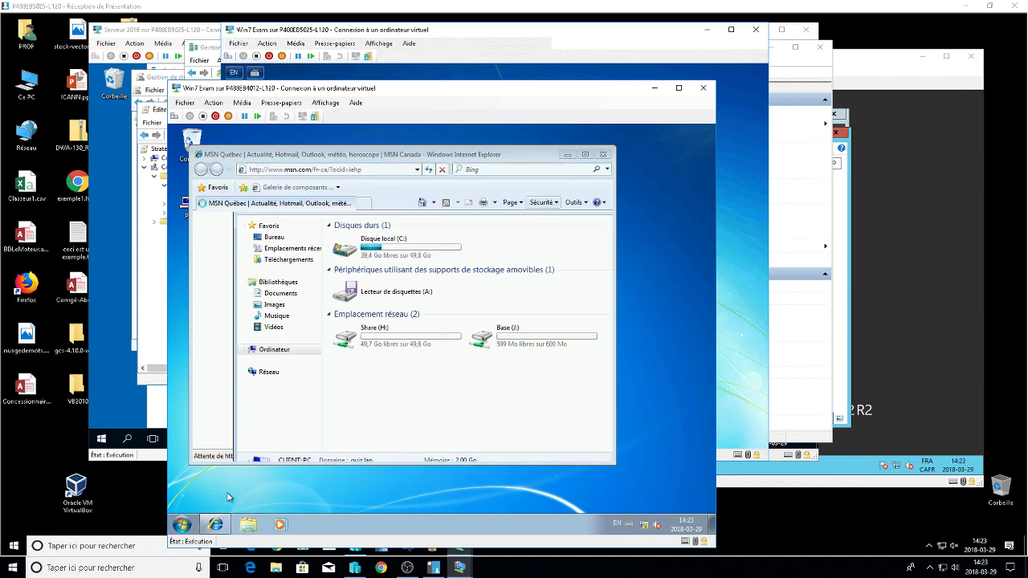
click(185, 526)
click(207, 478)
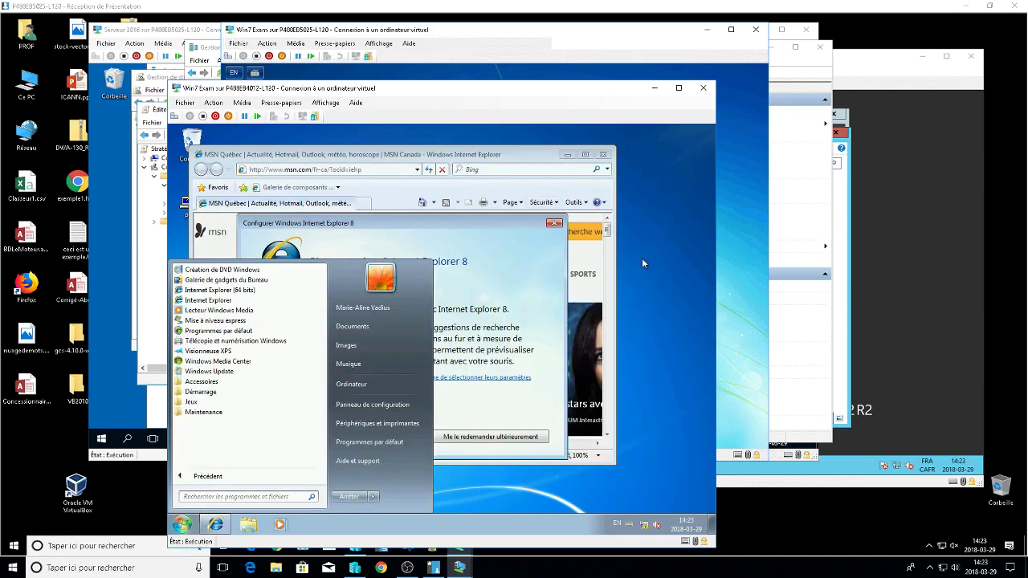
click(555, 224)
click(555, 225)
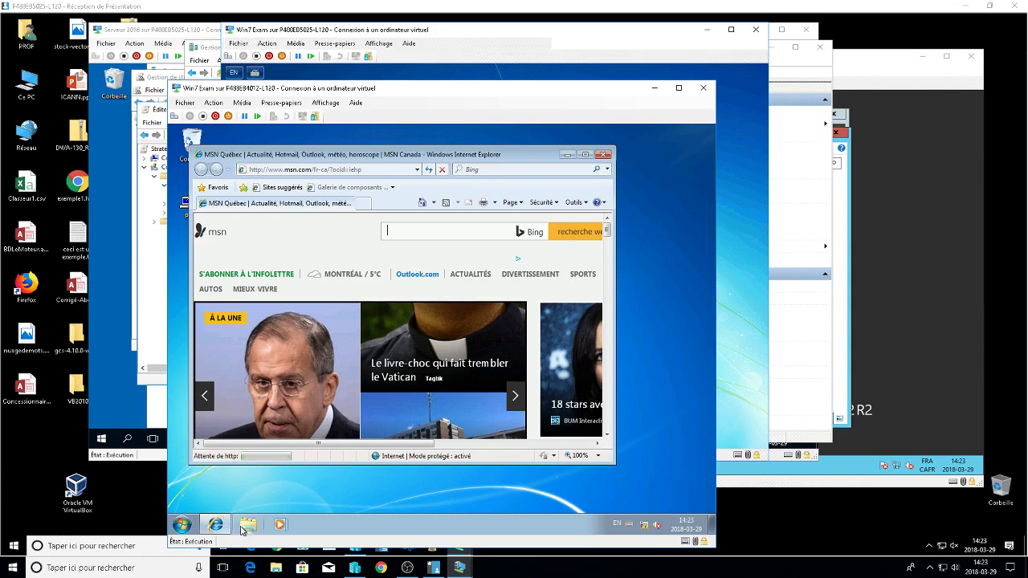
Browse the contents of the Share (H:) and Base (J:) network drives, then close Explorer.
click(248, 524)
click(265, 351)
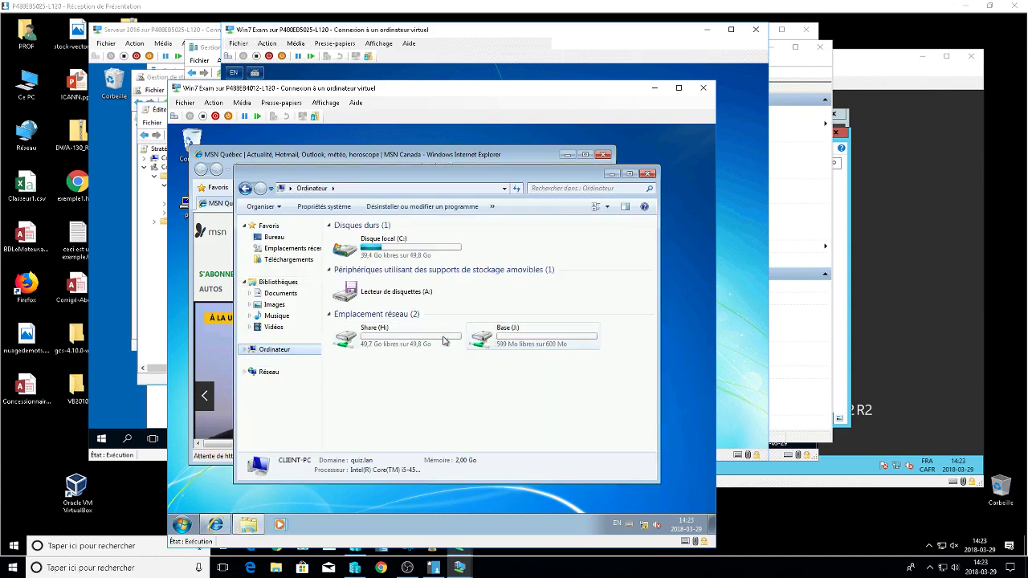
click(426, 341)
double_click(425, 337)
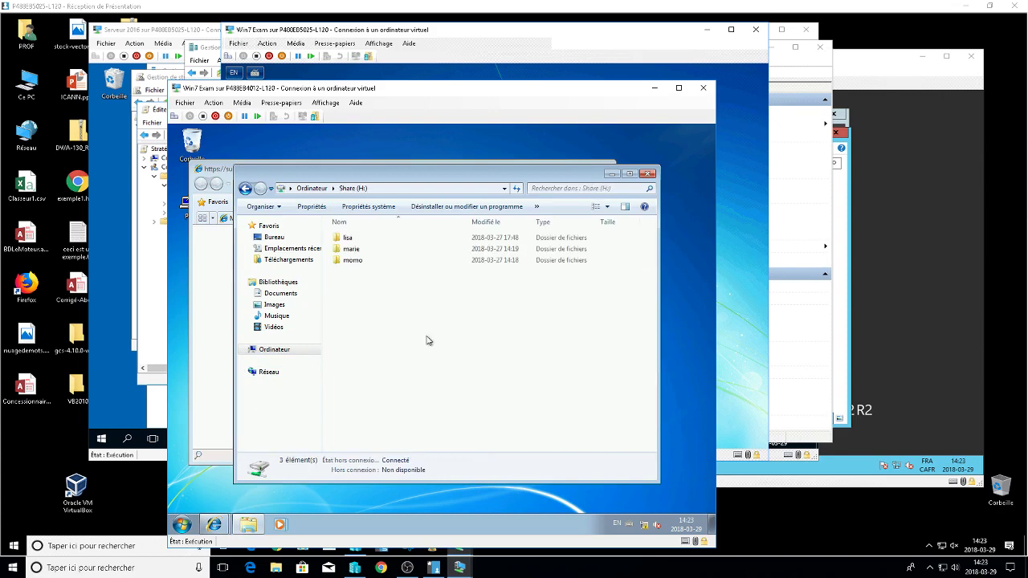
click(249, 191)
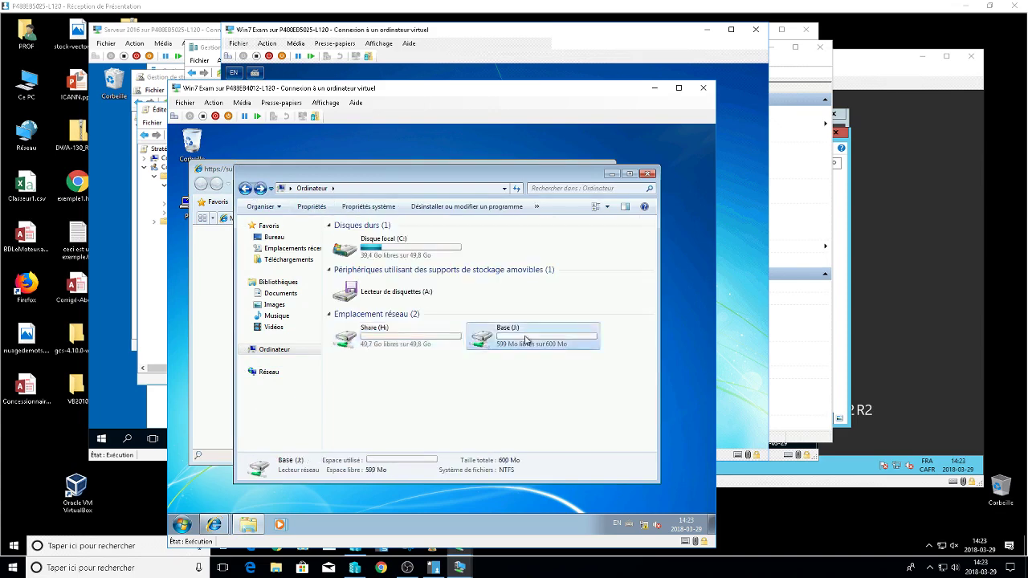
double_click(494, 335)
click(245, 188)
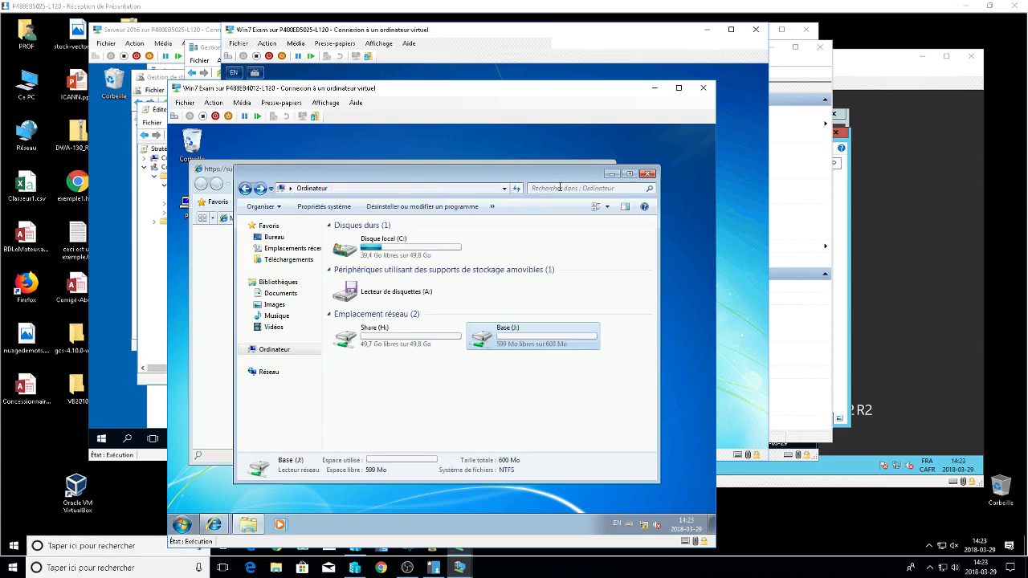
click(648, 173)
Close Internet Explorer and all its tabs, search the Start menu for 'chrome', then close the VM window.
click(601, 170)
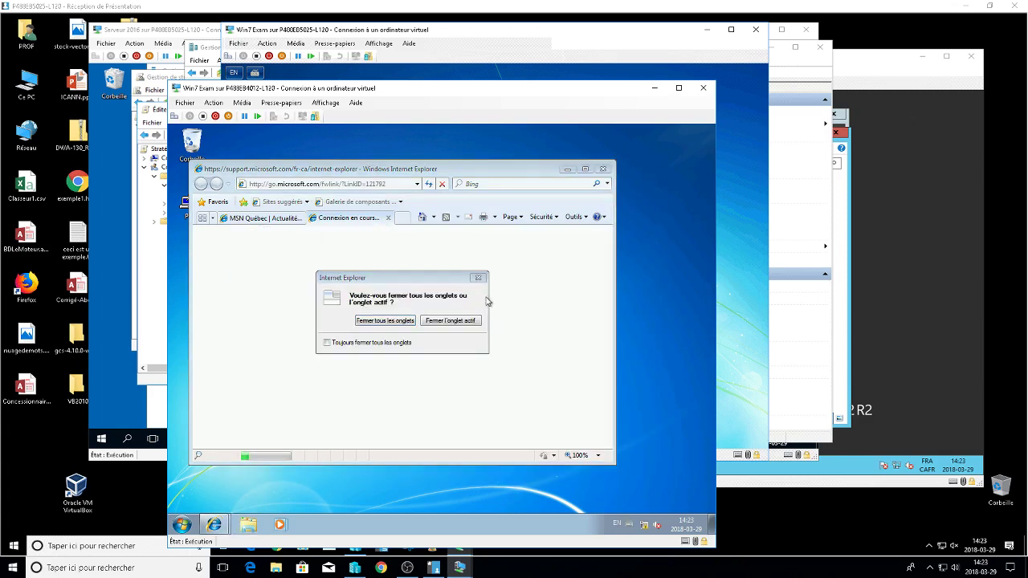
click(407, 322)
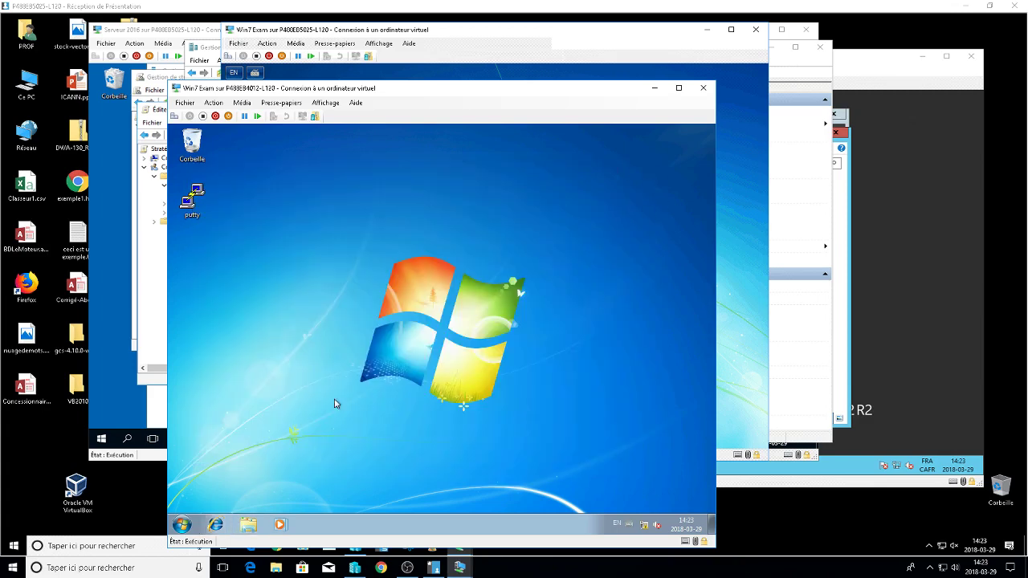
click(183, 524)
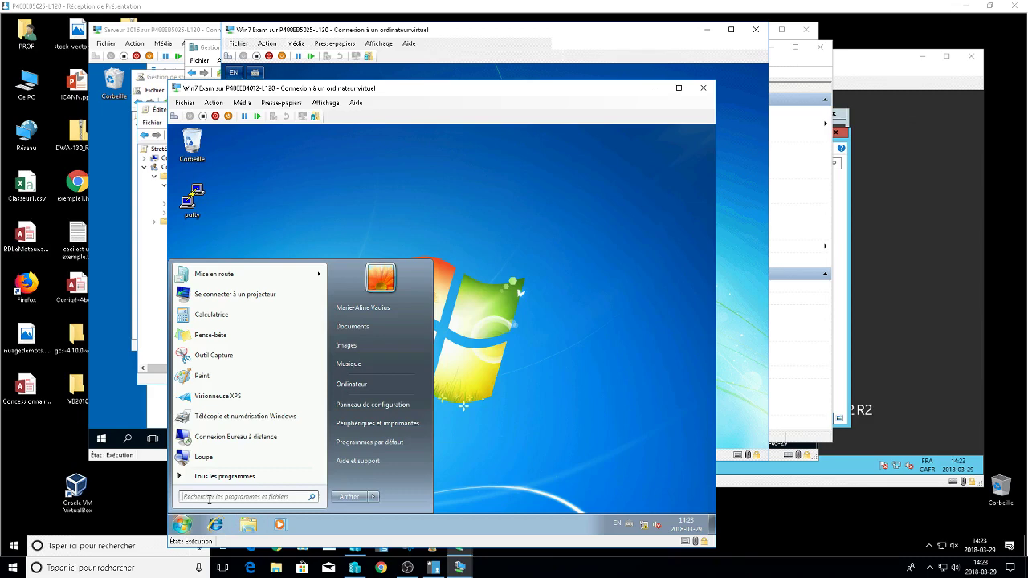
text(ch)
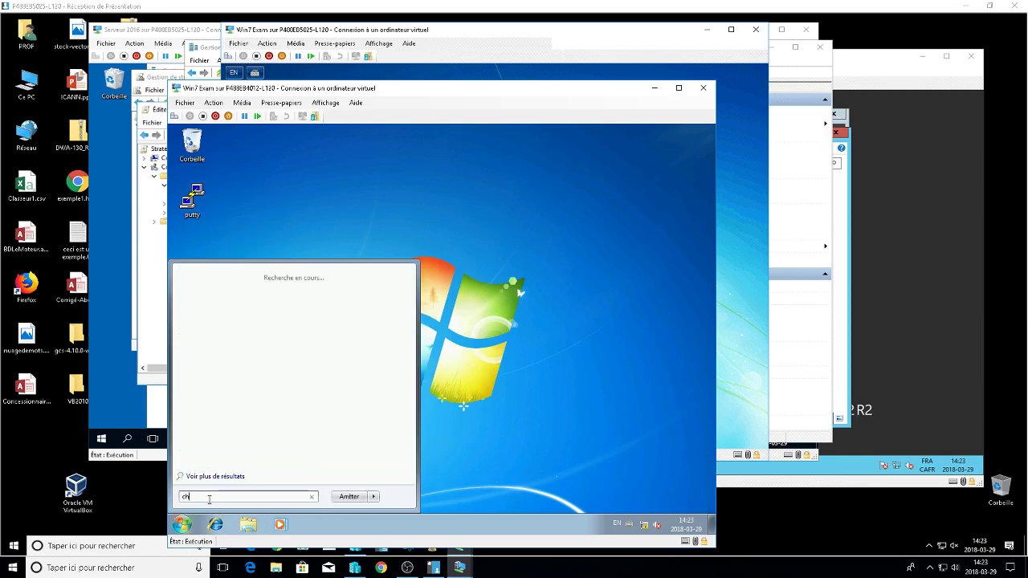
text(rome)
click(537, 367)
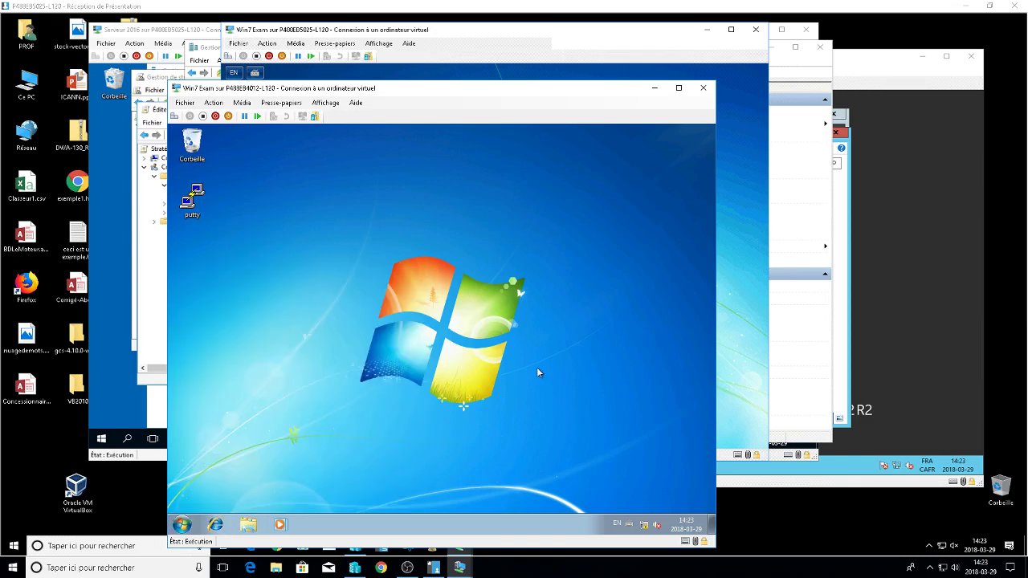
key(alt+F4)
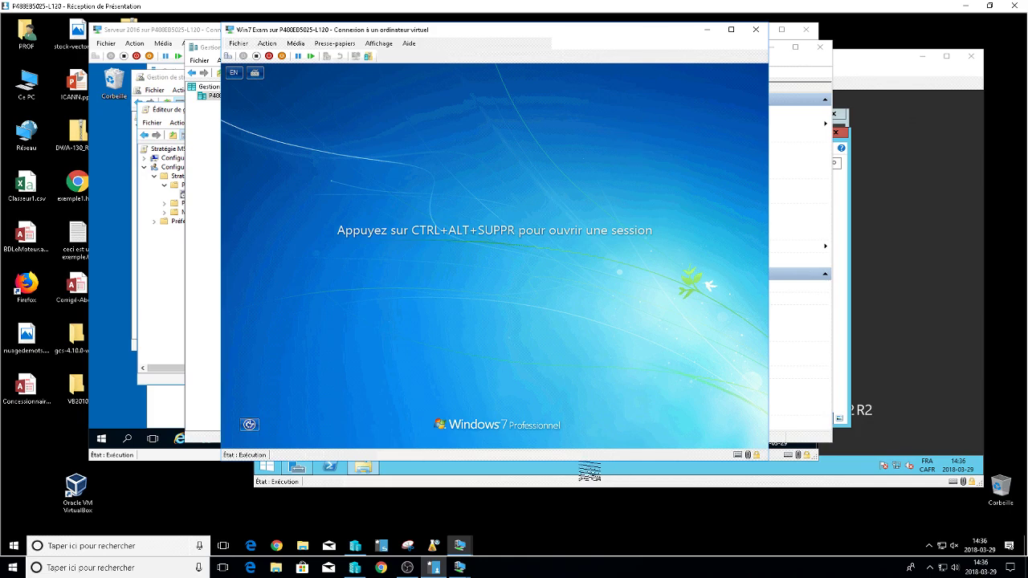
Send Ctrl+Alt+Del to the Windows 7 VM and choose Switch User > Other User.
click(228, 56)
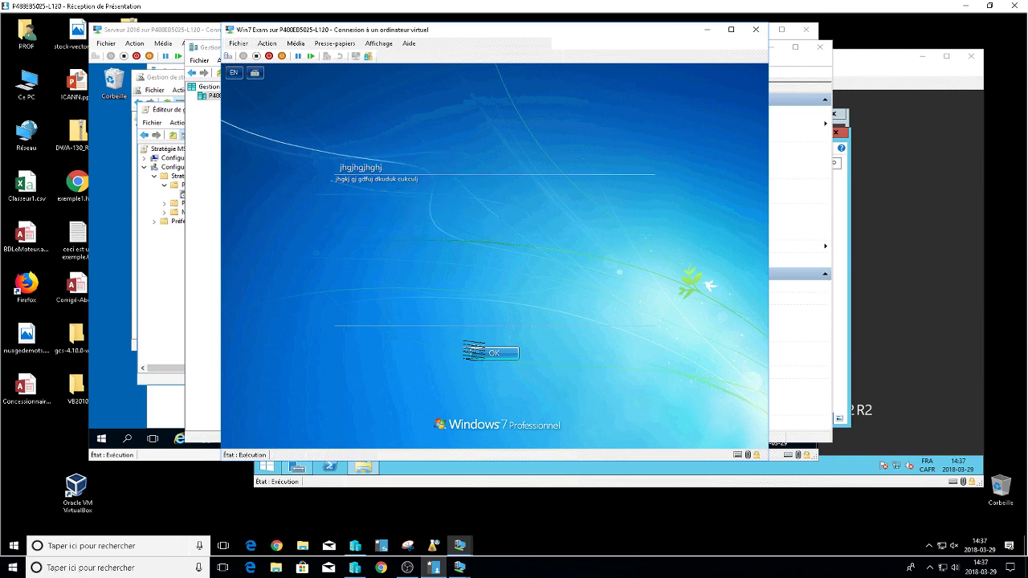
click(495, 355)
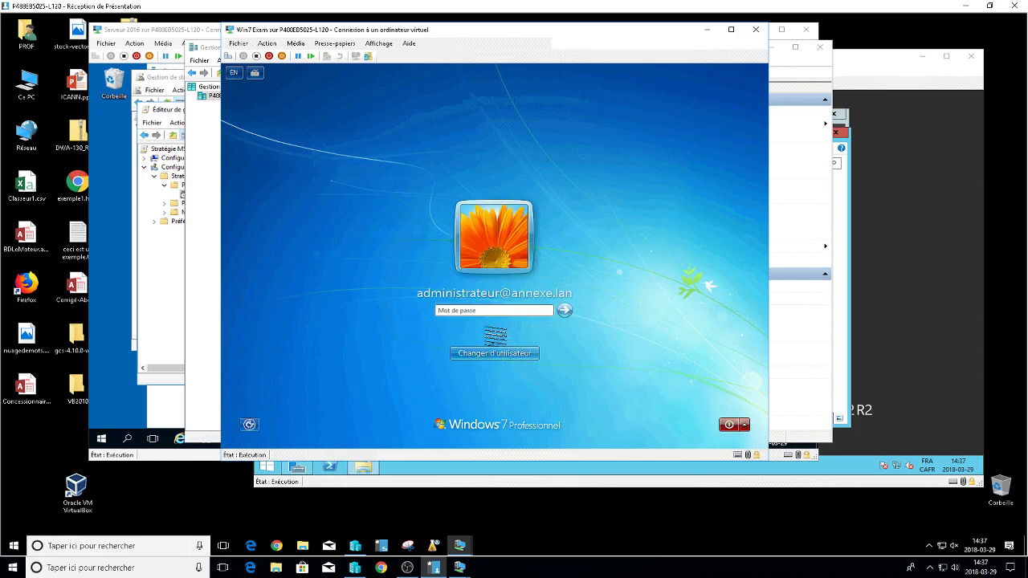
click(513, 354)
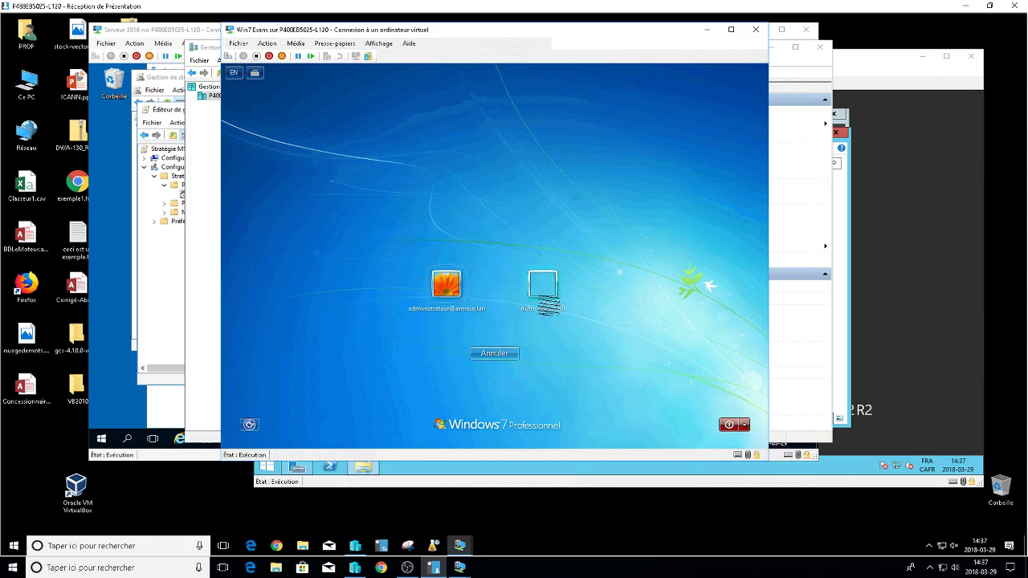
click(542, 293)
Sign in with the domain user's name and password, correcting a mistyped name.
text(annexe)
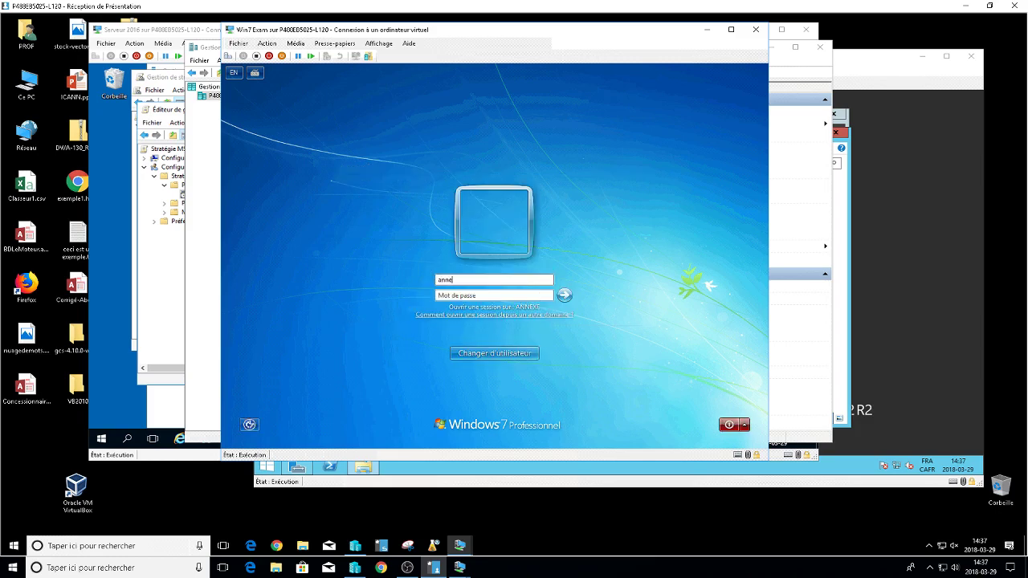
key(BackSpace)
key(BackSpace)
key(BackSpace)
key(BackSpace)
key(BackSpace)
text(marie********)
key(Return)
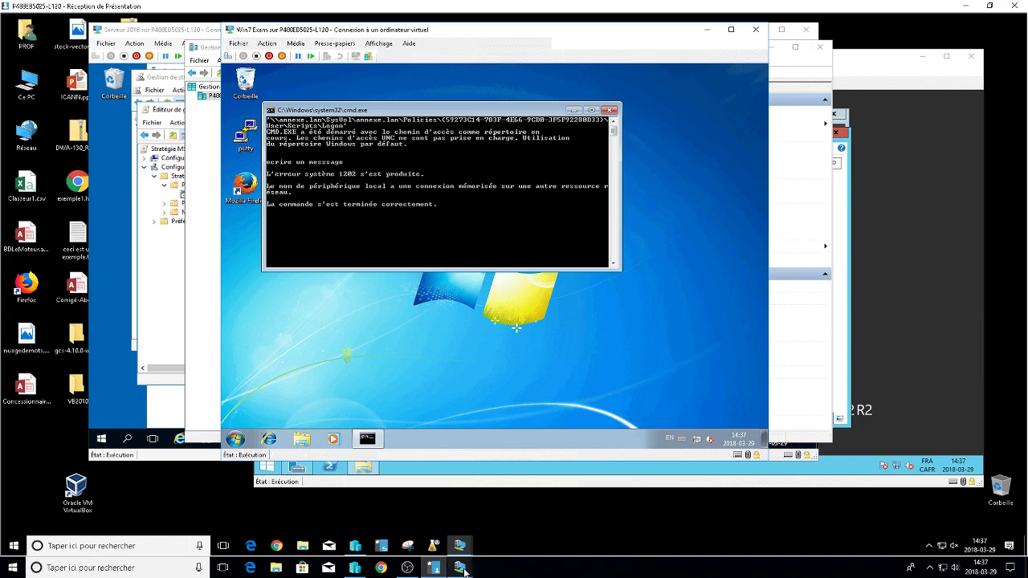
On the Server 2016 VM, try the Administrateur password twice and dismiss both incorrect-password messages.
mouse_move(459, 567)
click(395, 495)
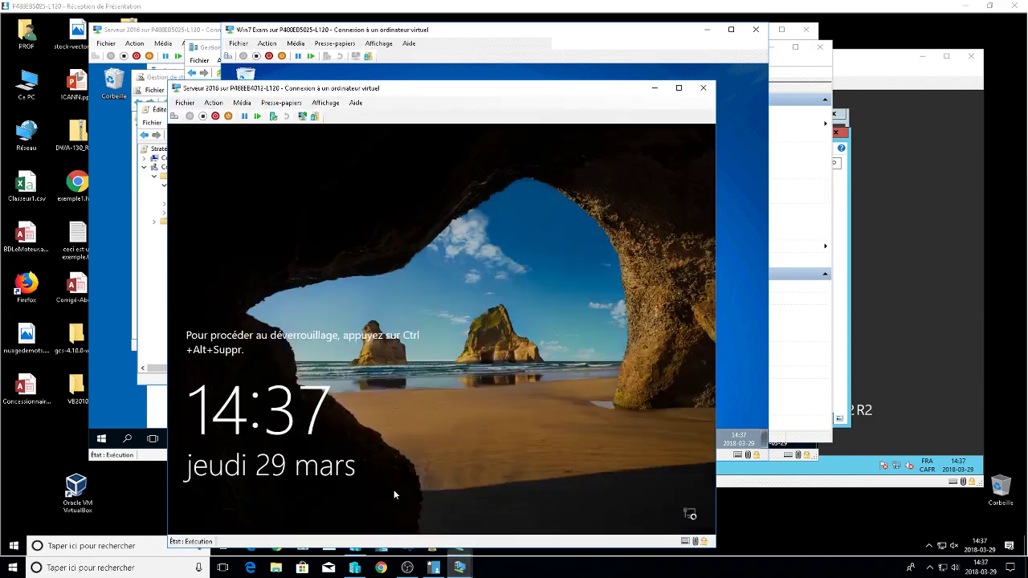
click(175, 117)
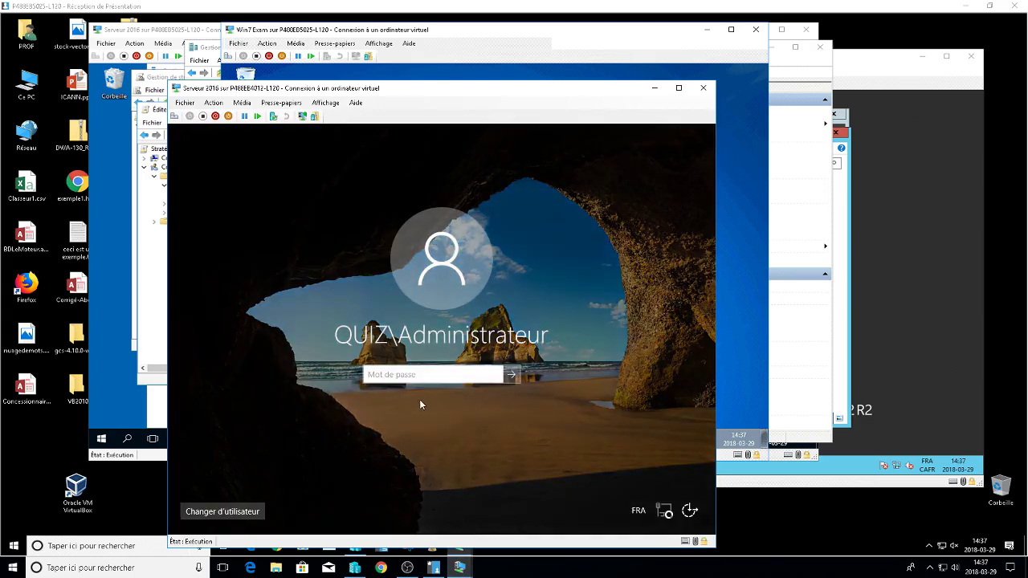
text(****)
key(Return)
click(421, 402)
text(**********)
key(Return)
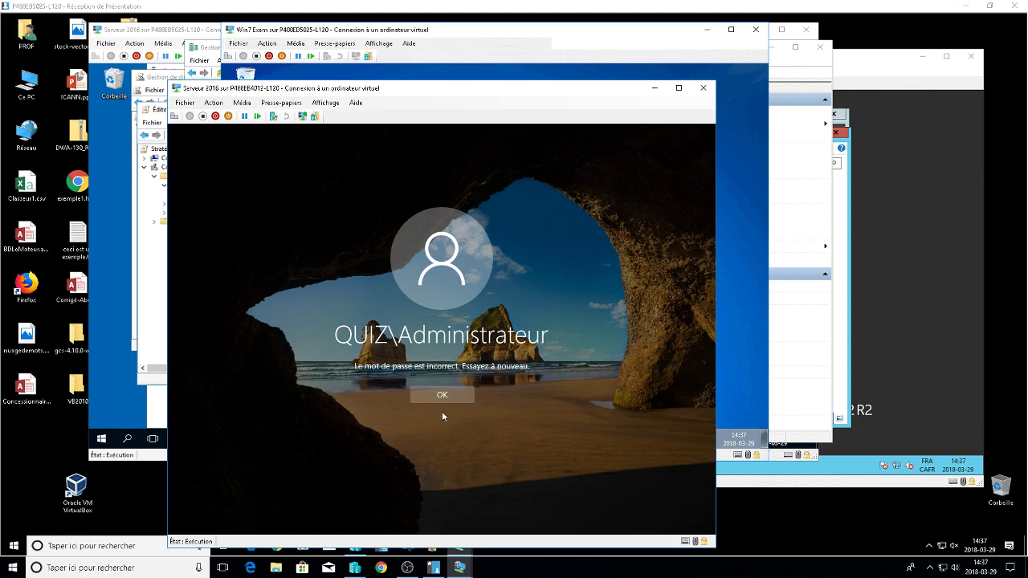
click(453, 396)
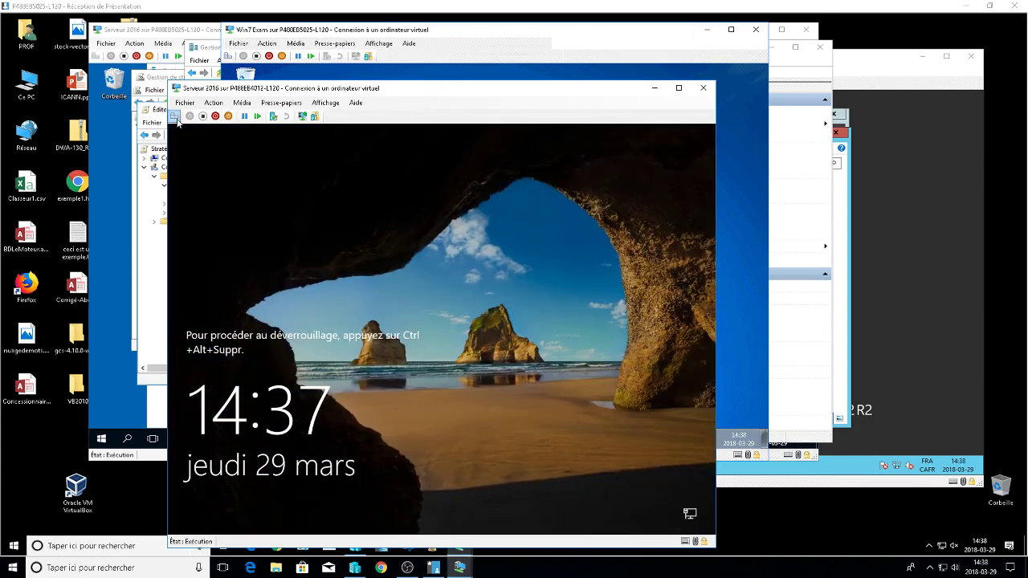
Unlock the server again and sign in with the correct administrator password.
click(175, 118)
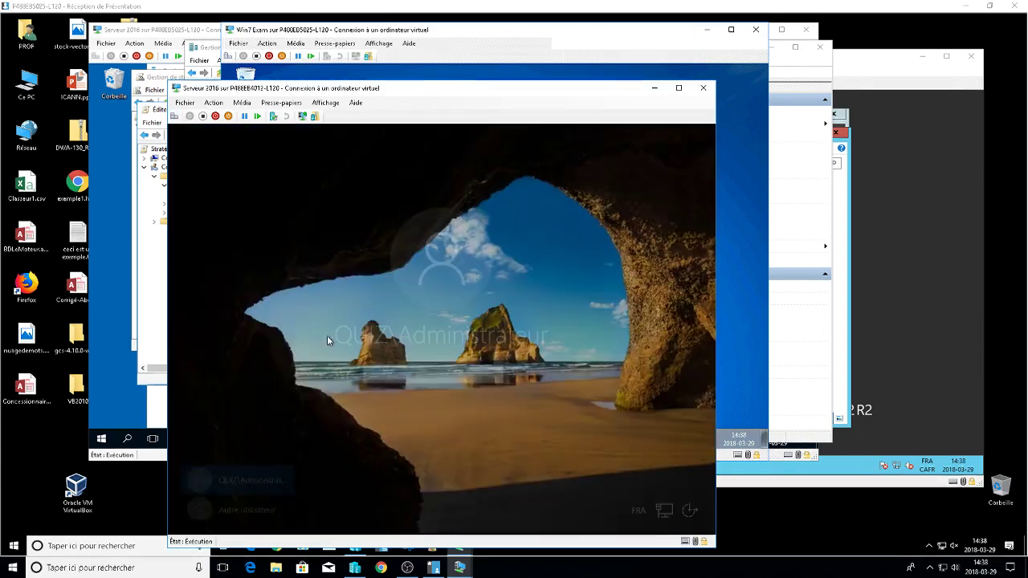
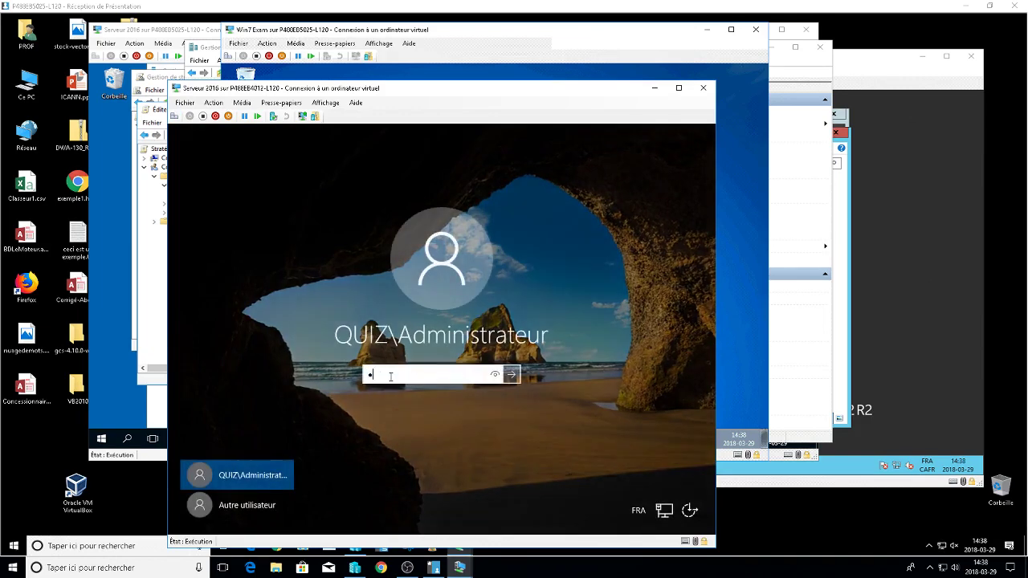
key(Return)
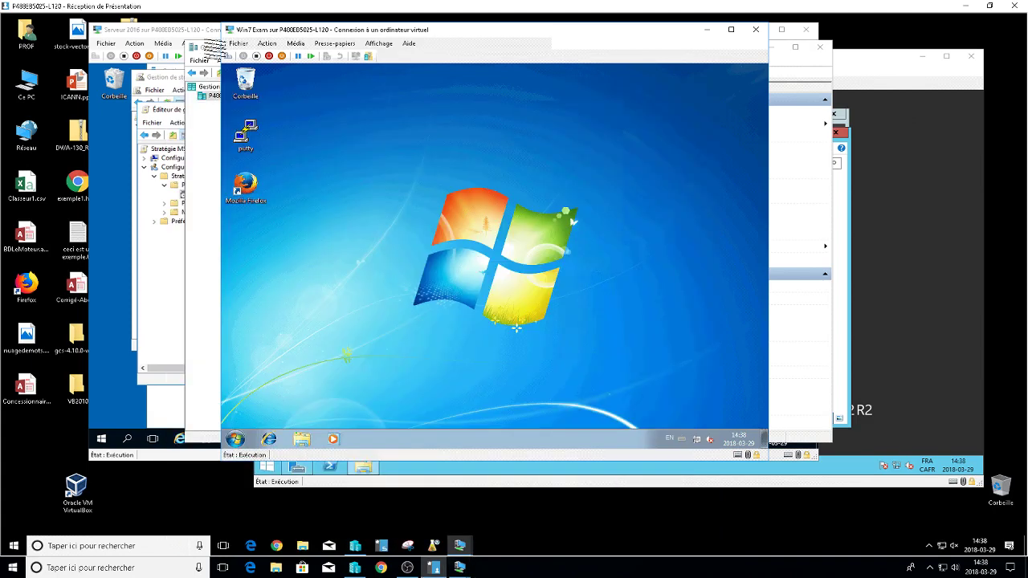
Edit the general GPO and expand User Configuration down to Installation de logiciel.
mouse_move(459, 567)
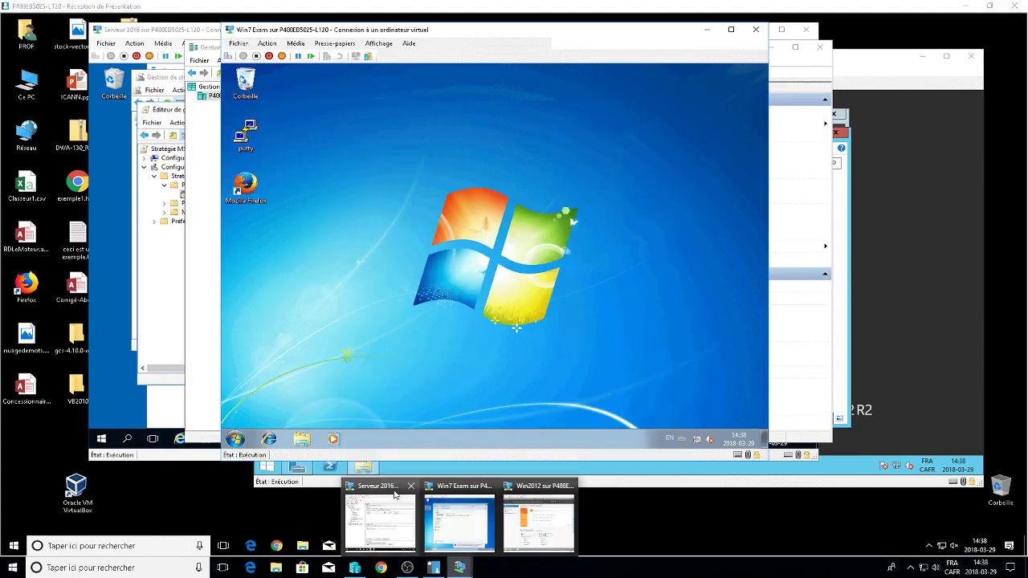
click(394, 494)
right_click(238, 239)
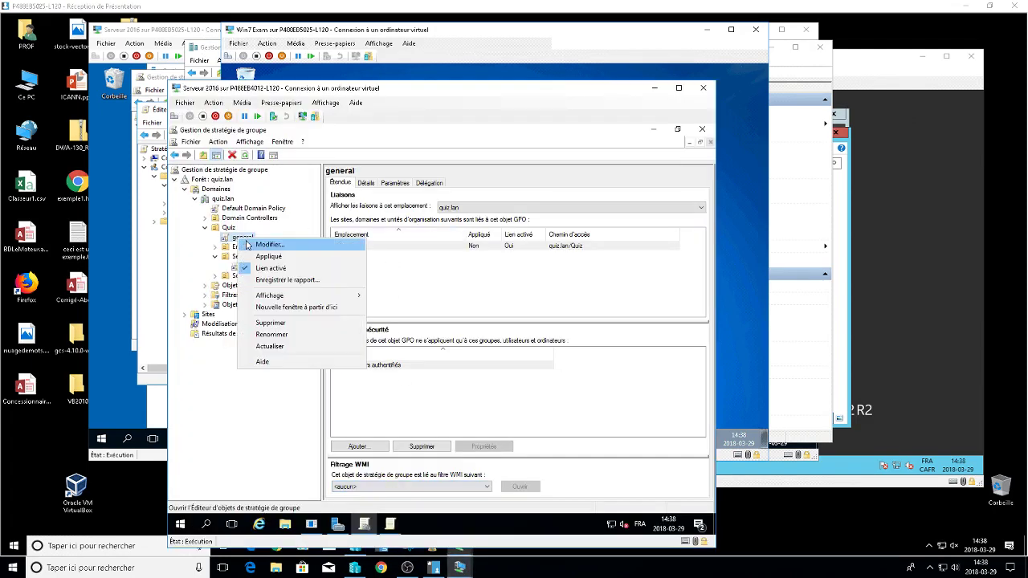
click(249, 245)
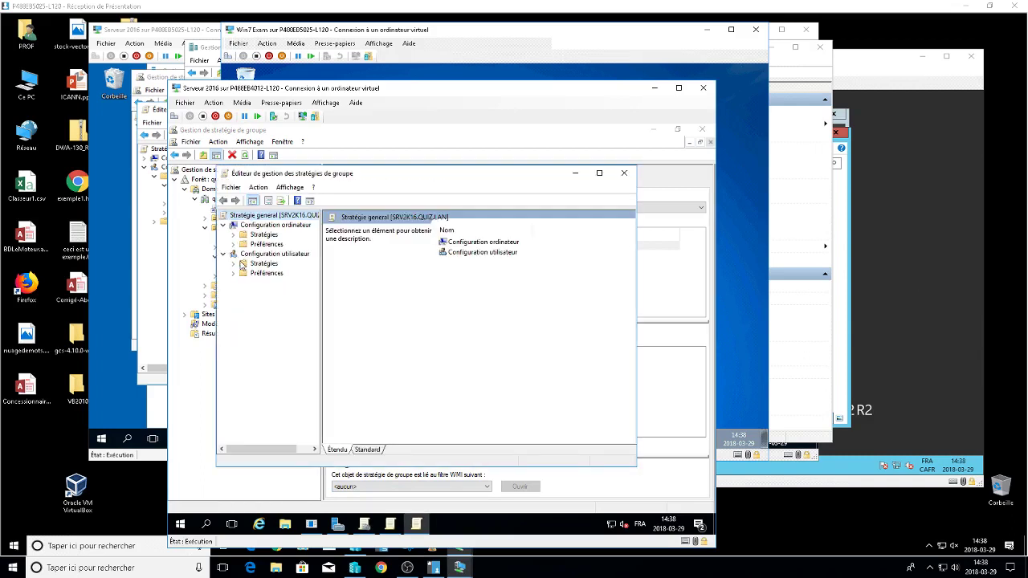
click(233, 264)
click(244, 273)
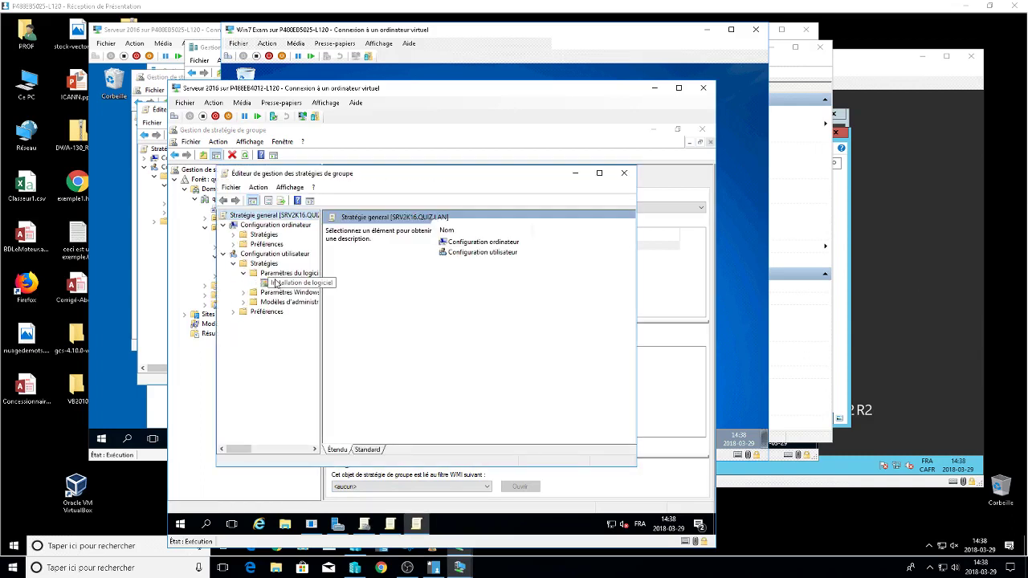
click(276, 283)
Inspect the Google Chrome package's properties, including deployment and modifications, then close them.
click(393, 231)
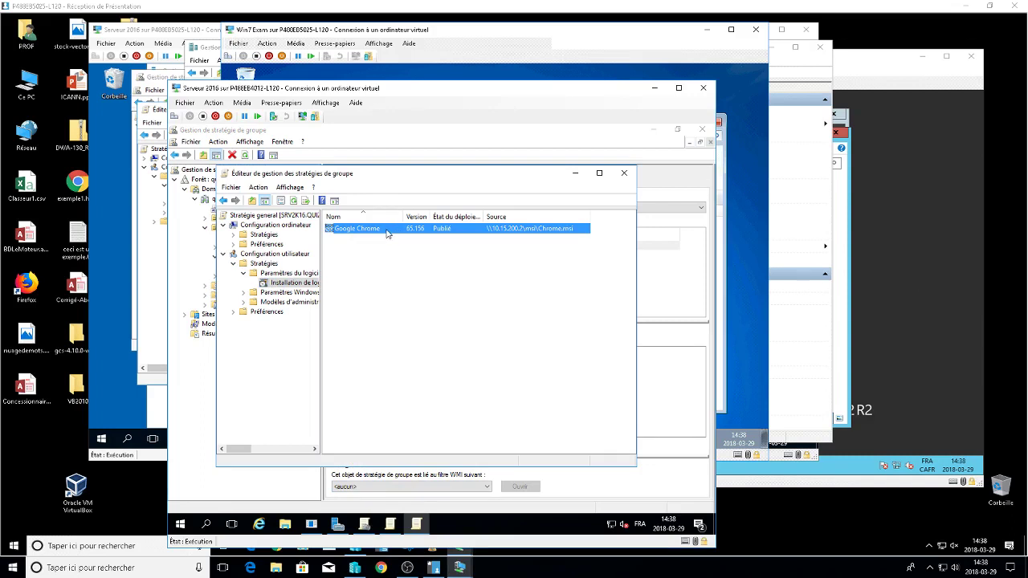
double_click(386, 231)
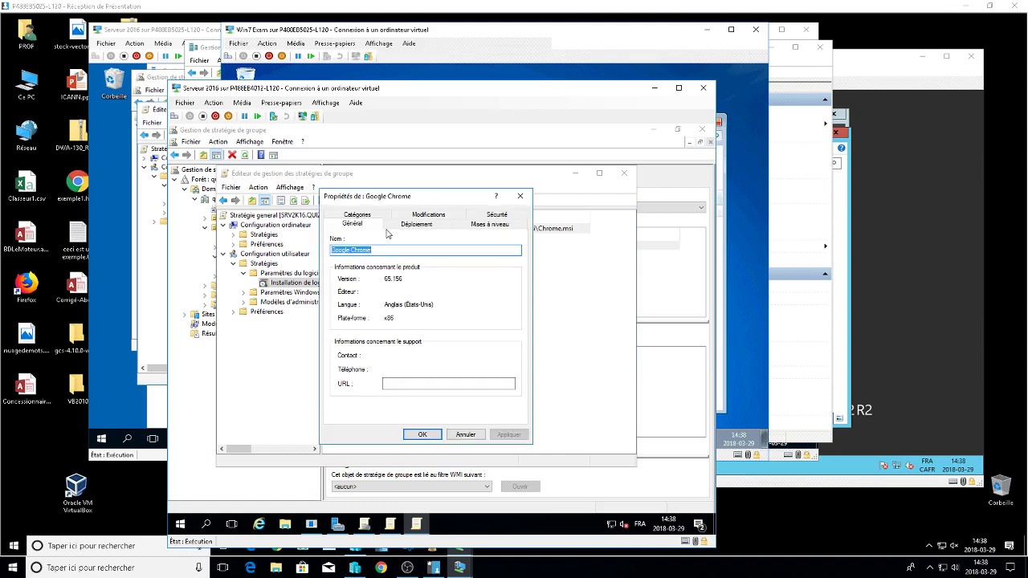
click(429, 228)
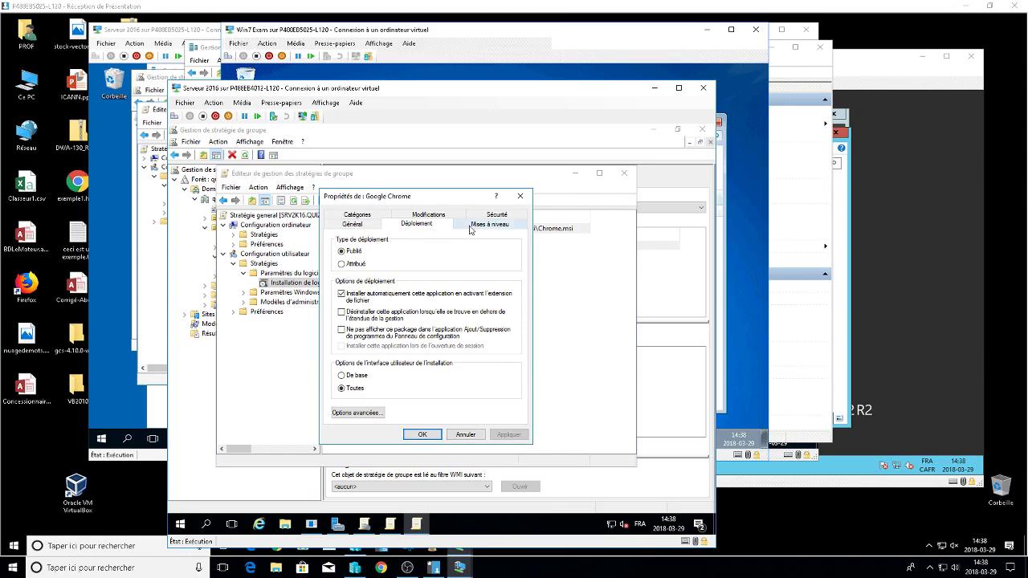
click(437, 216)
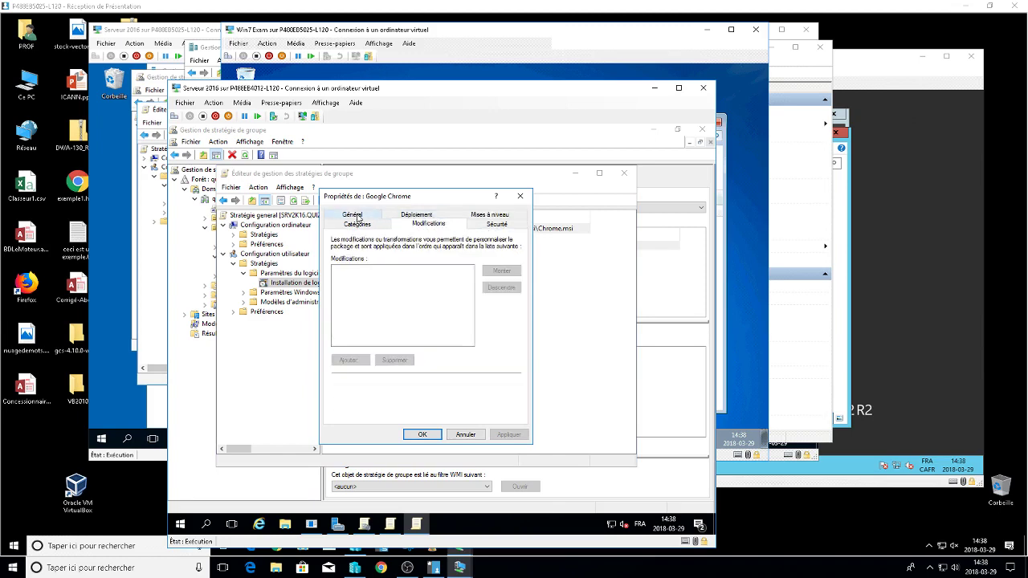
click(352, 216)
click(520, 196)
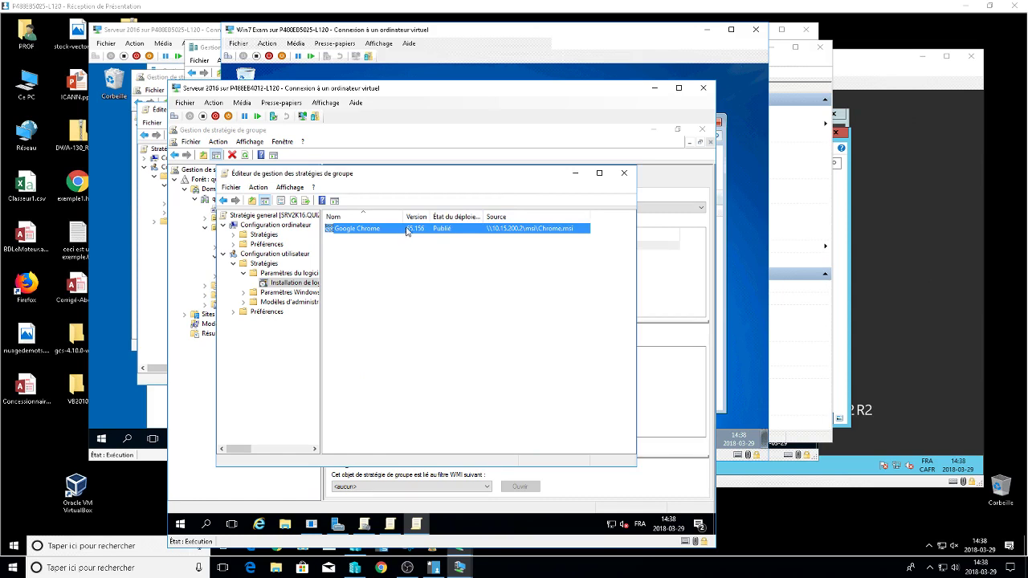
Add the Firefox installer package as Assigned and refresh the software installation list.
right_click(295, 285)
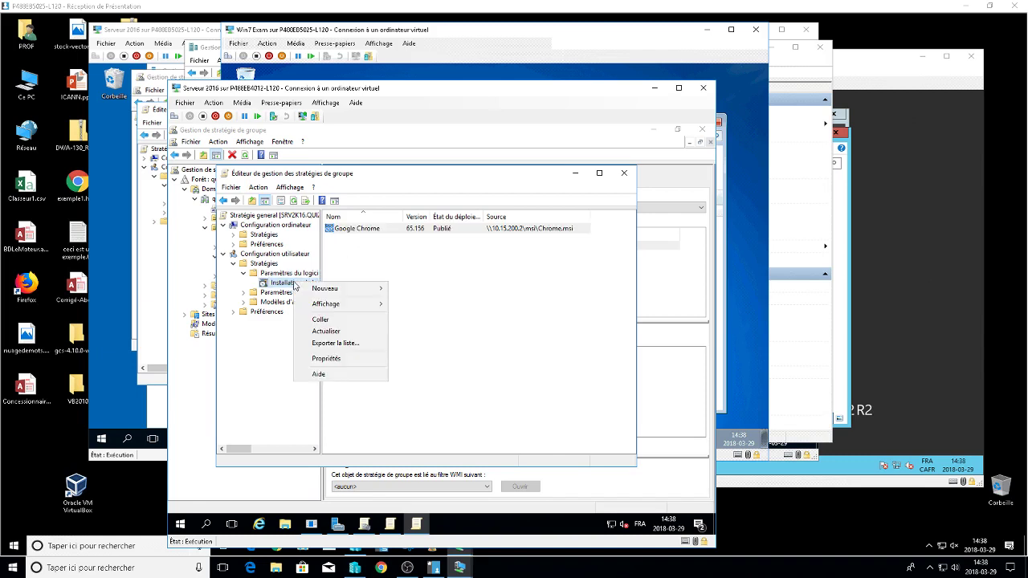
click(430, 241)
click(442, 232)
right_click(297, 283)
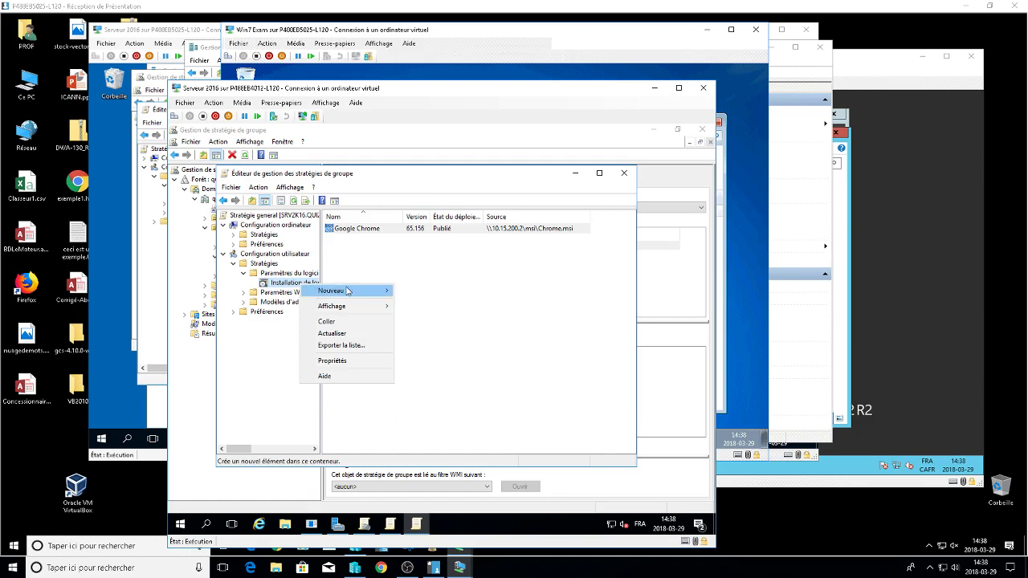
mouse_move(350, 294)
click(424, 291)
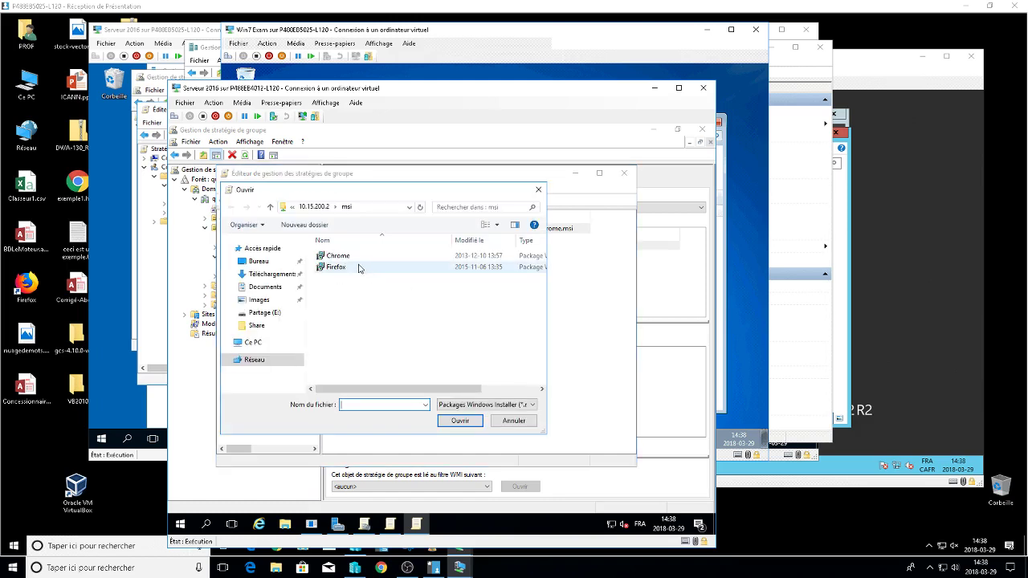
click(354, 268)
click(459, 422)
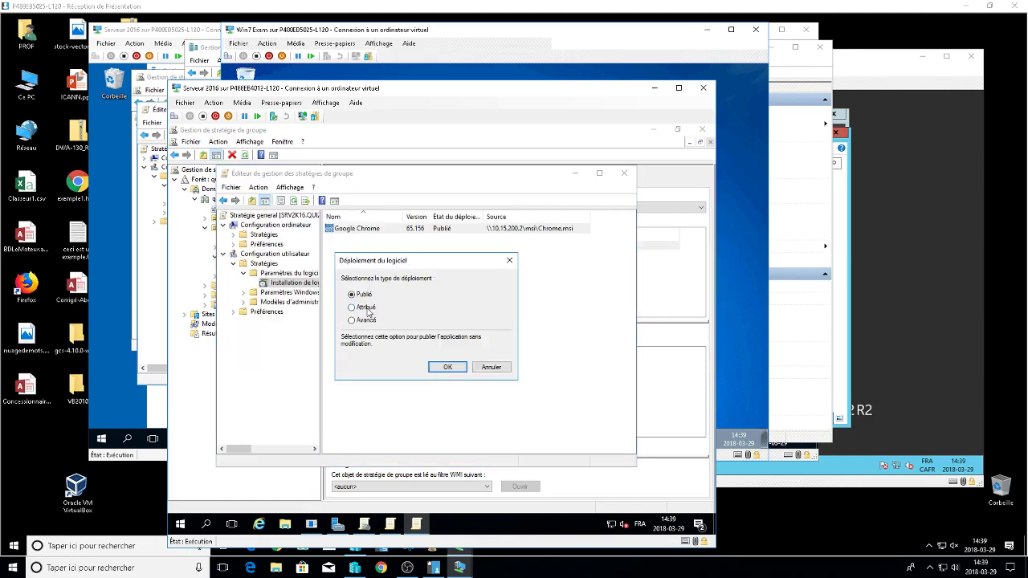
click(367, 307)
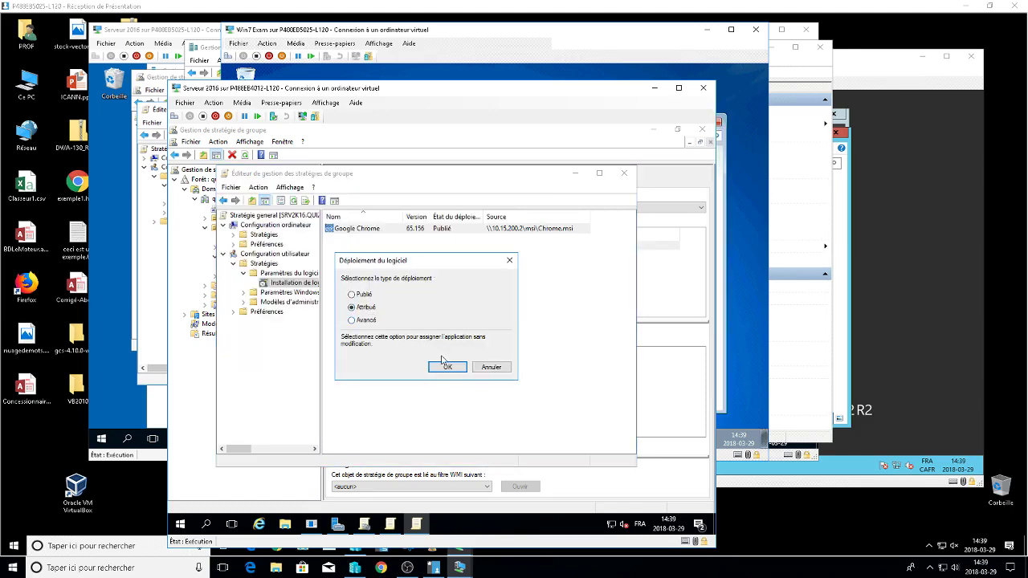
click(445, 367)
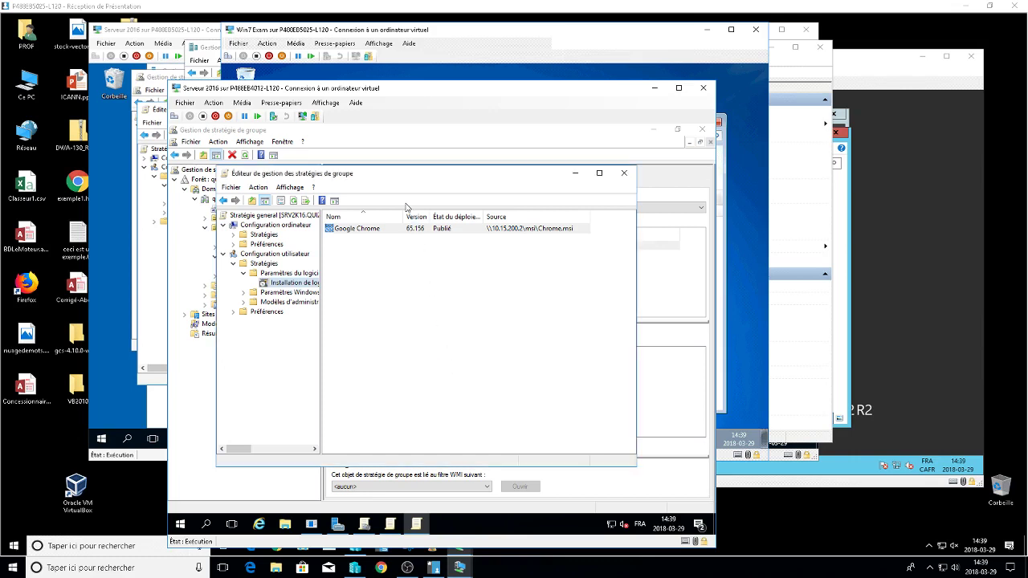
right_click(426, 324)
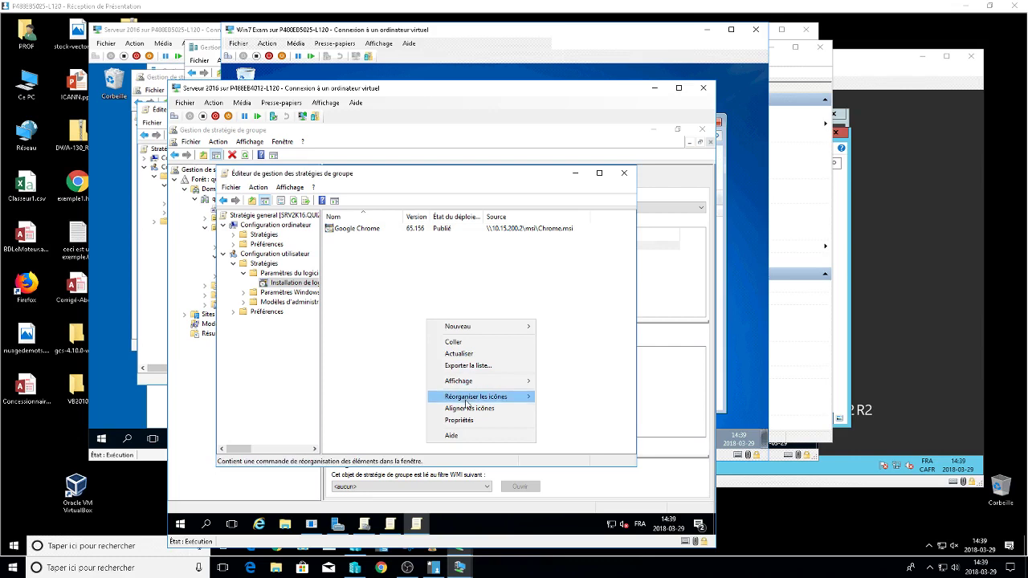
click(376, 310)
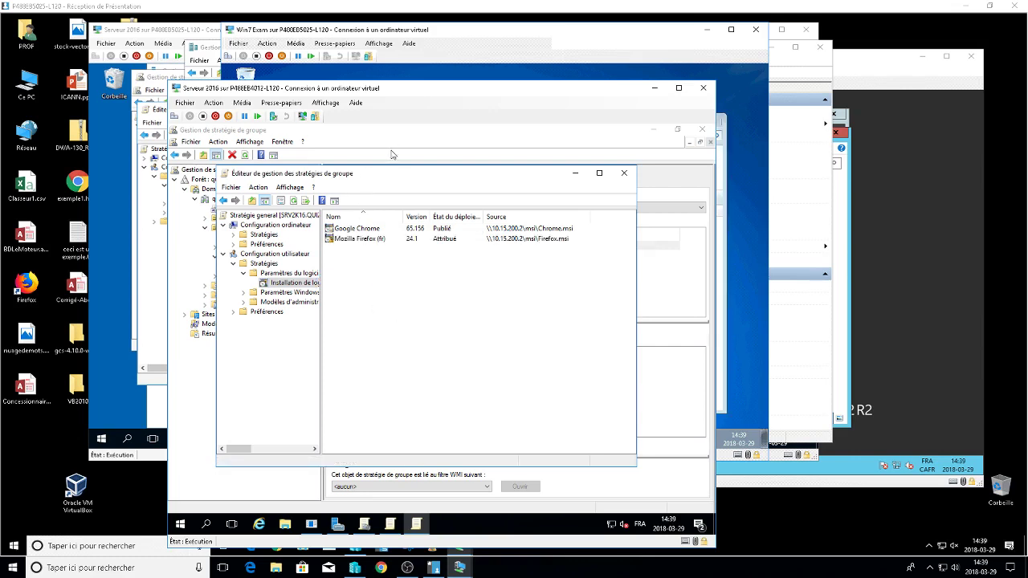
Switch to the Windows 7 VM and close its 'Obtenir les programmes' window.
key(alt+Tab)
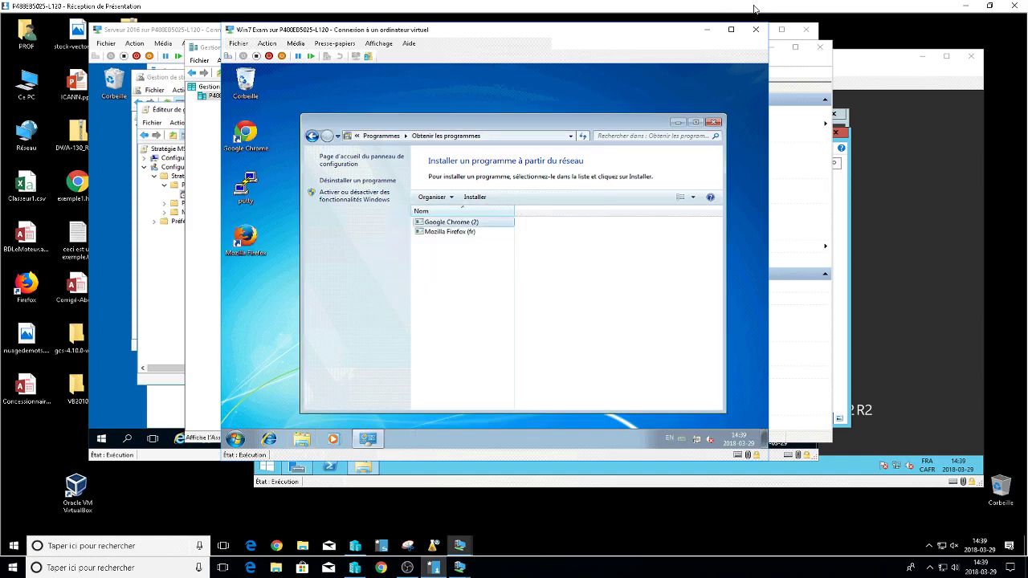
key(alt+F4)
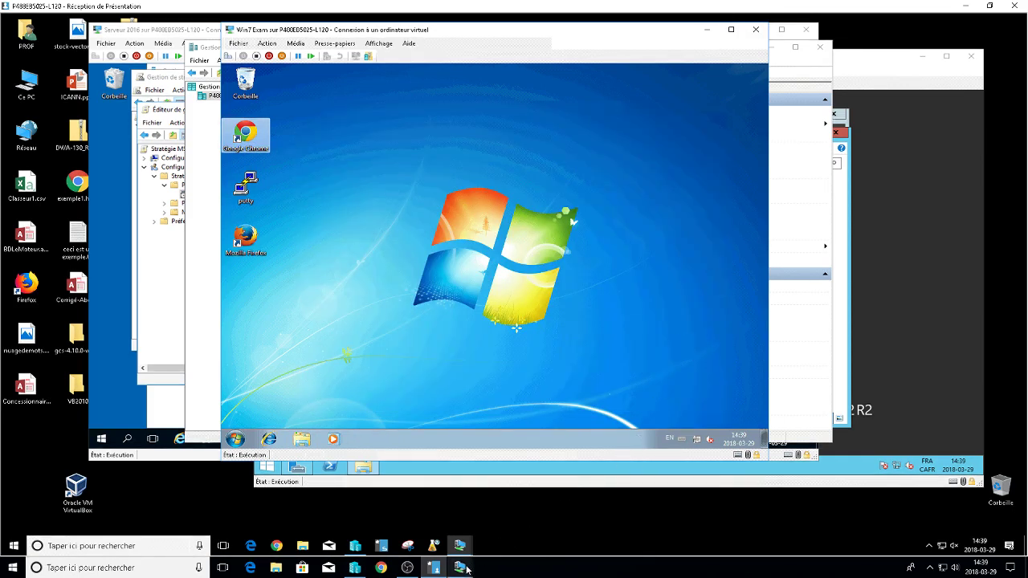
On the Server 2016 VM, run gpupdate /force from the Run box.
mouse_move(459, 568)
click(401, 492)
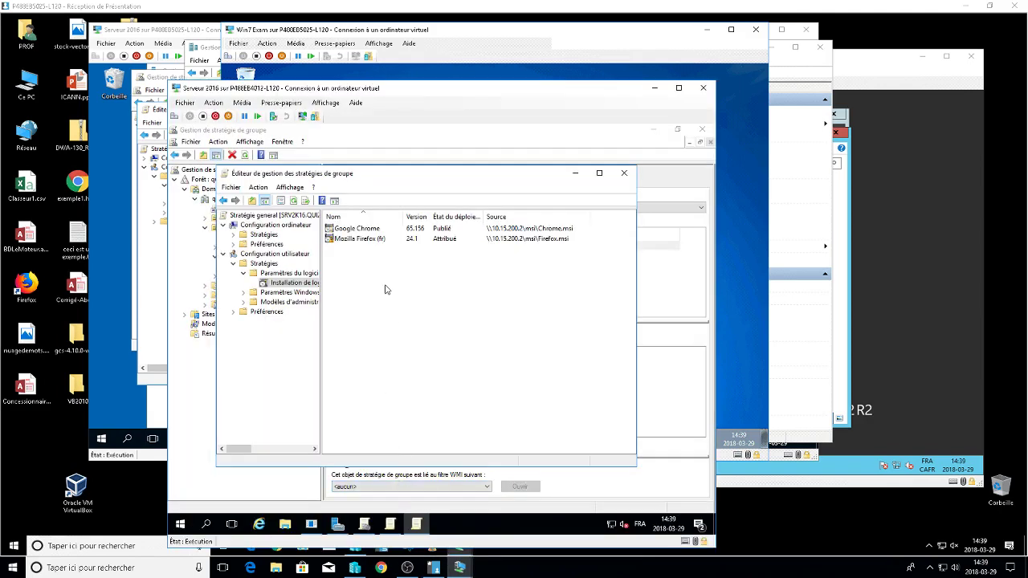
key(super+r)
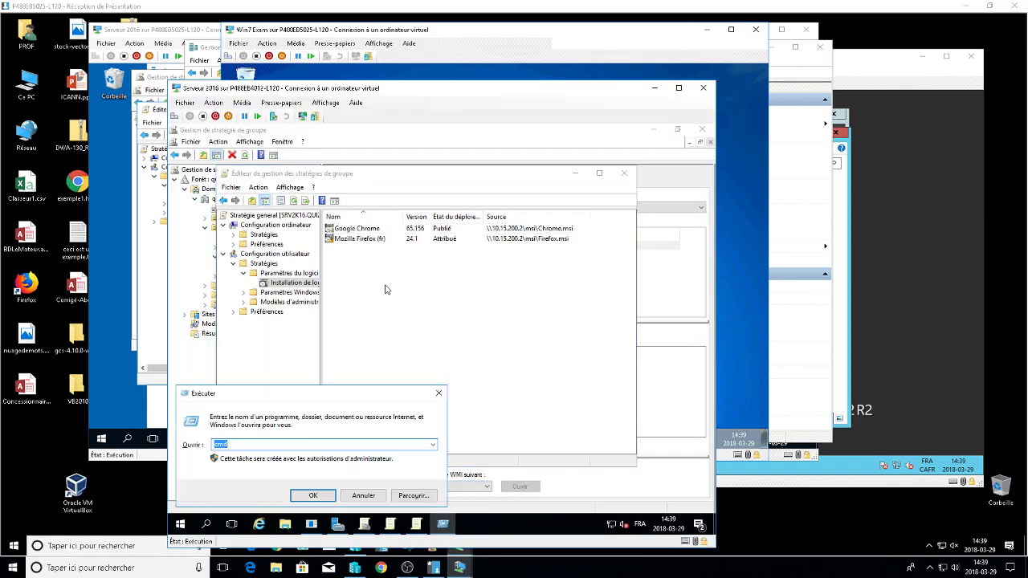
text(gpu)
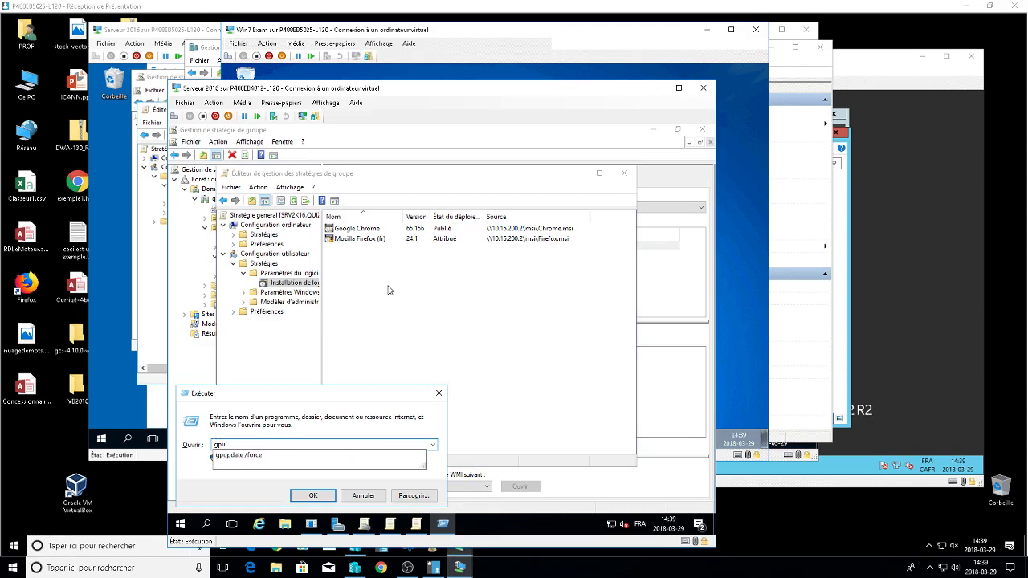
key(Down)
key(Return)
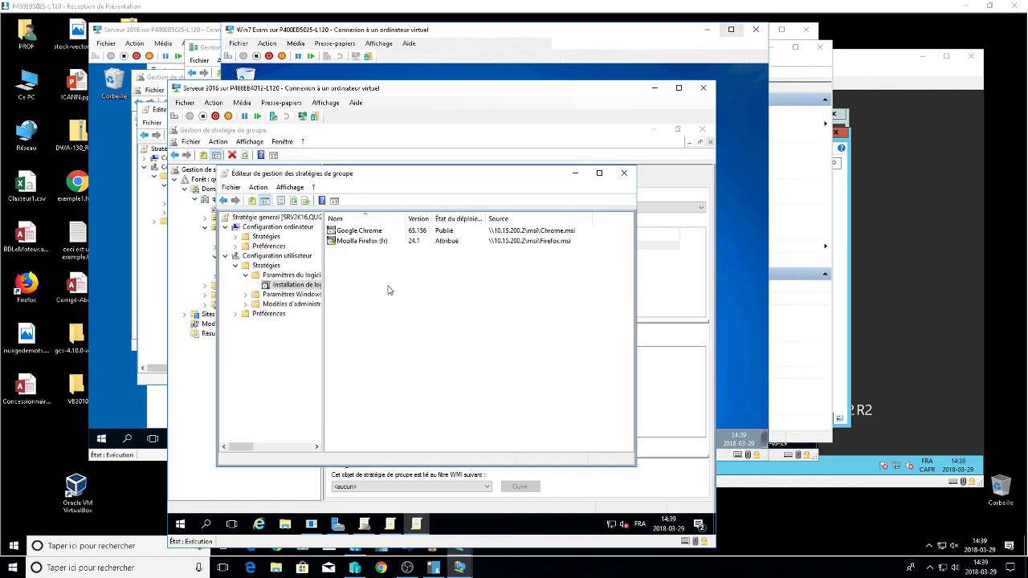
Close the group policy editor and clear the Windows 7 VM away to reveal Share (D:) properties.
click(623, 172)
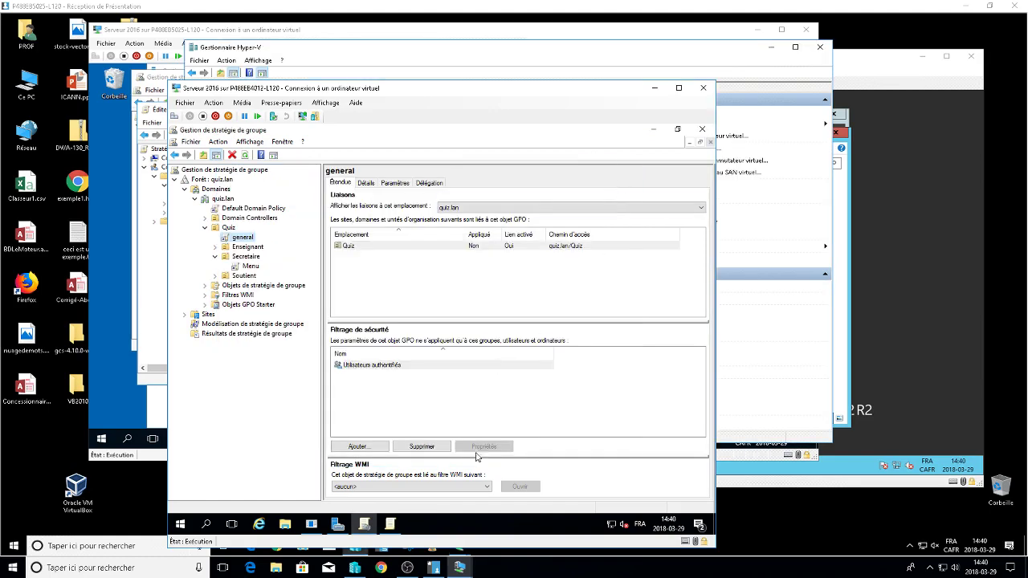
click(459, 567)
click(462, 515)
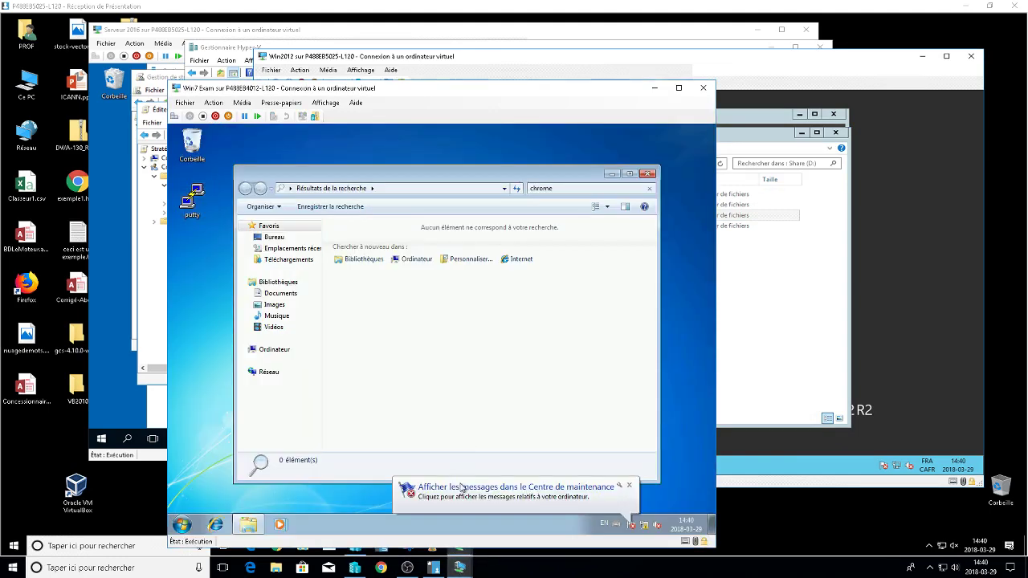
click(649, 173)
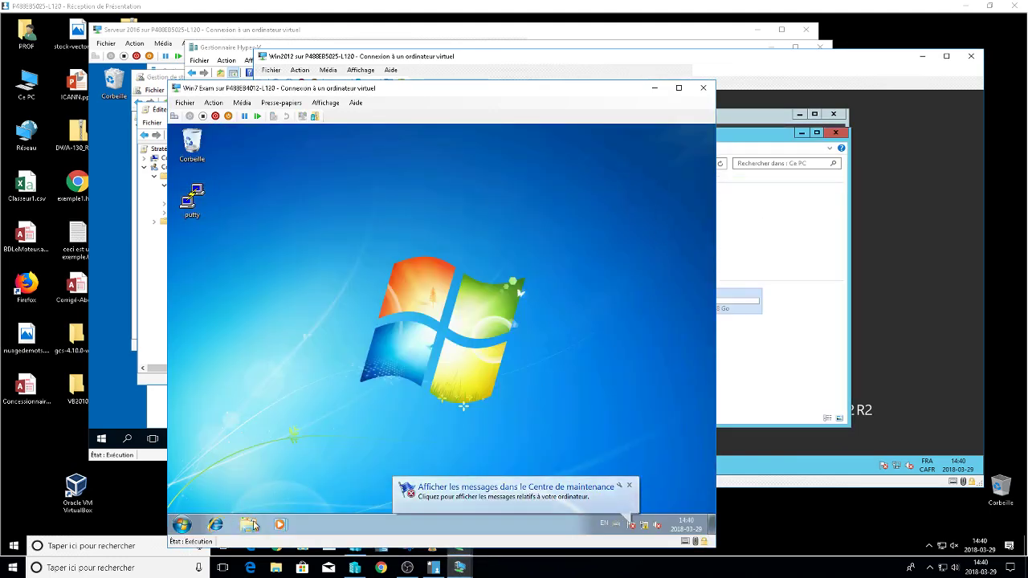
click(655, 87)
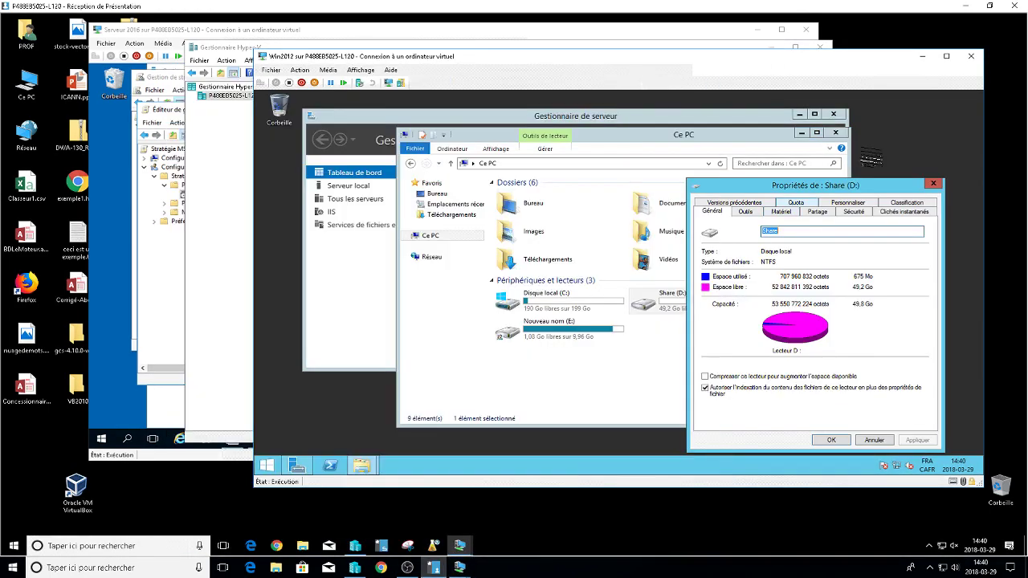
On Share (D:)'s Quota tab, enable quota management and deny disk space to over-limit users.
click(795, 203)
click(707, 249)
click(707, 261)
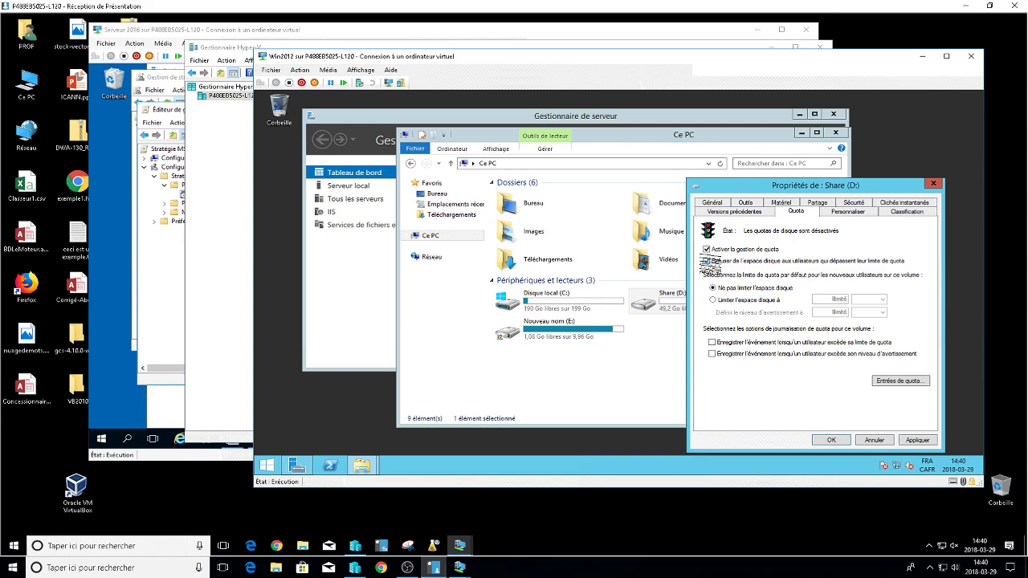
click(706, 261)
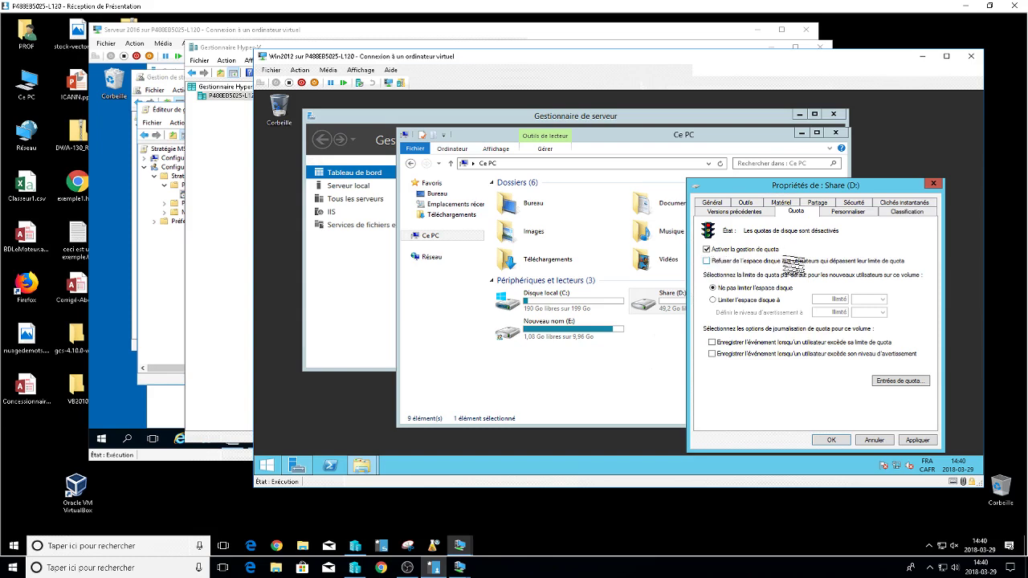
click(707, 261)
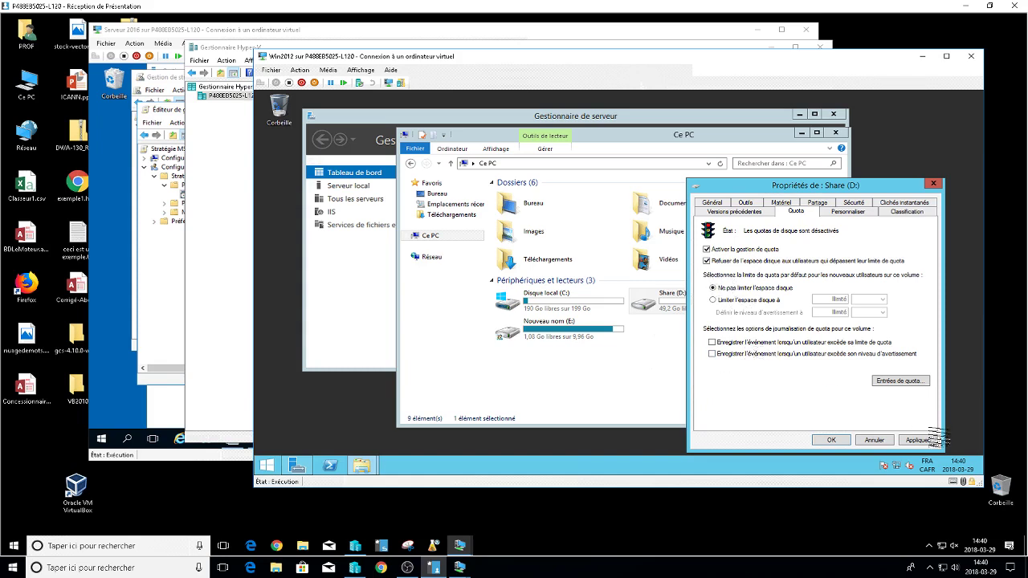
Limit disk space to 900 Mo with a 600 Mo warning level, then open the quota entries.
click(713, 300)
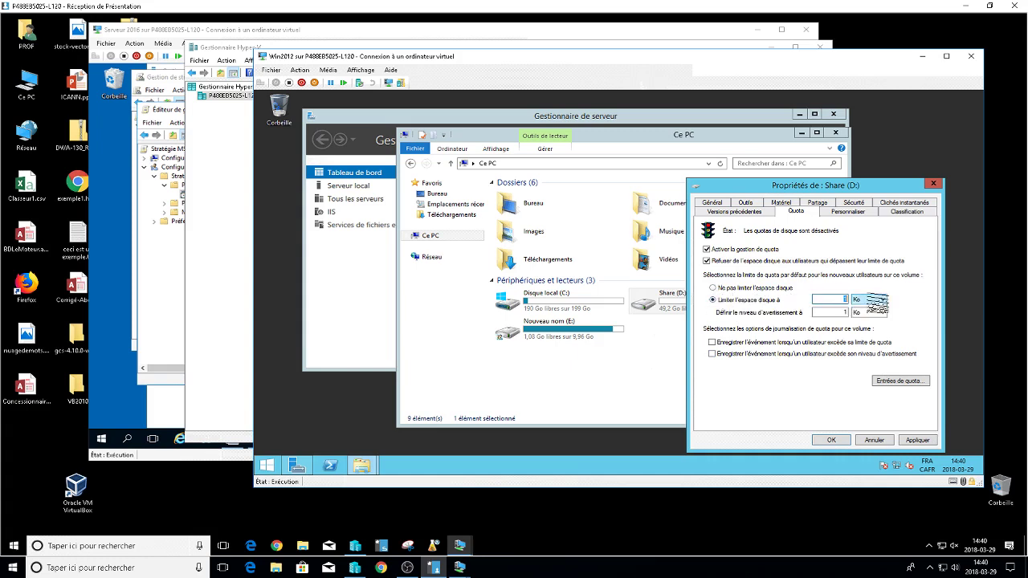
text(900)
key(Tab)
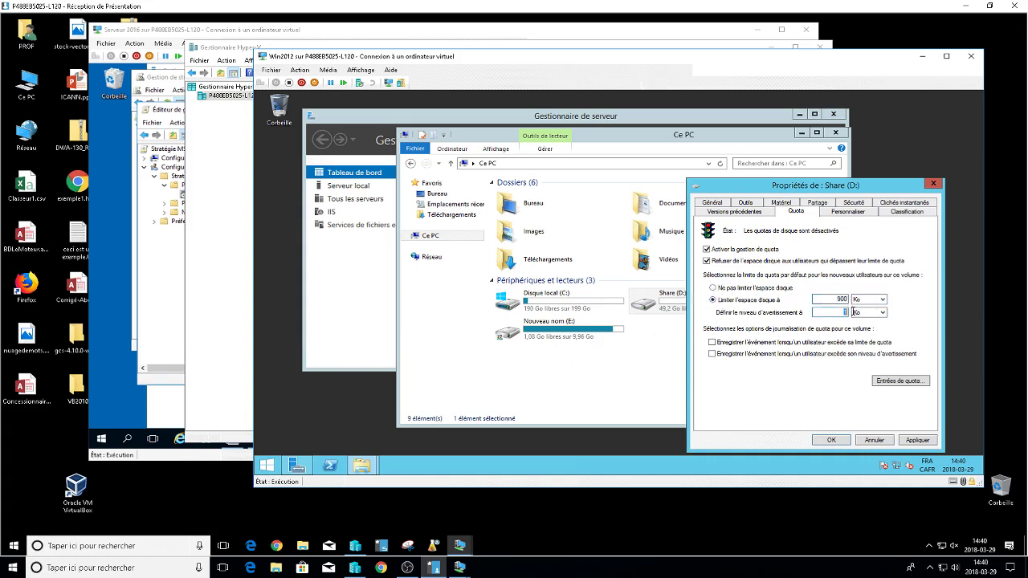
text(600)
click(872, 299)
click(863, 314)
click(871, 312)
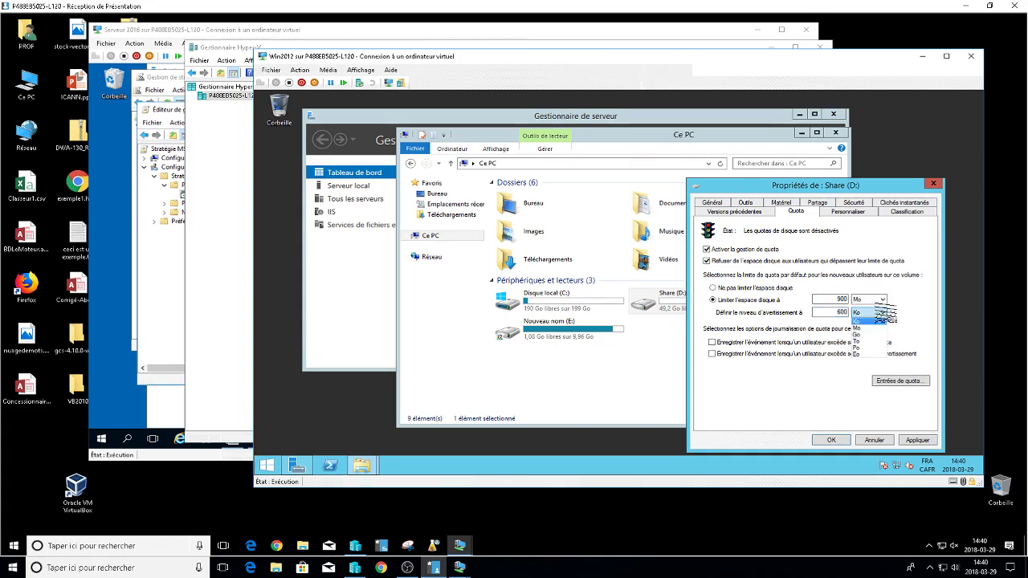
click(857, 328)
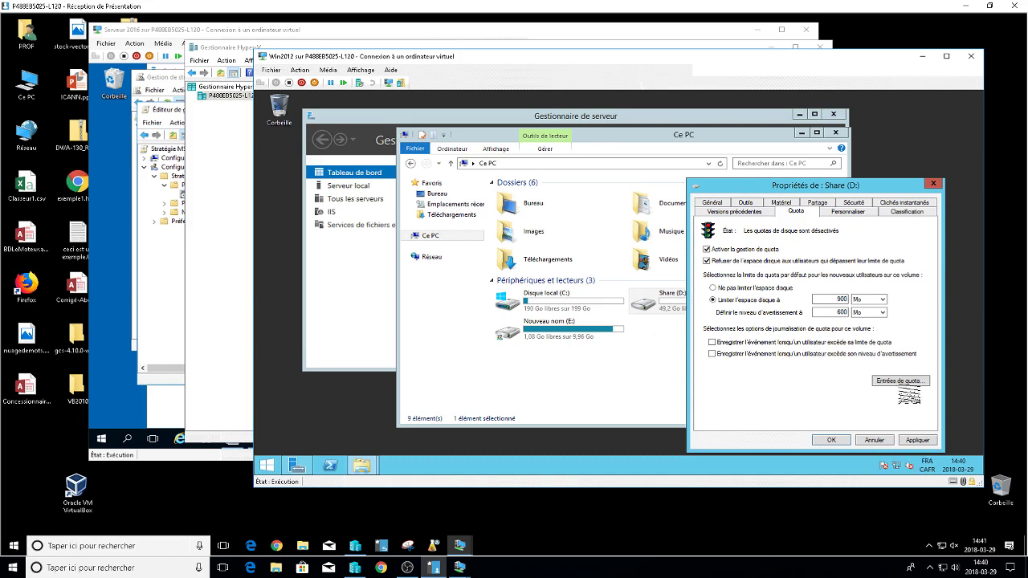
click(901, 381)
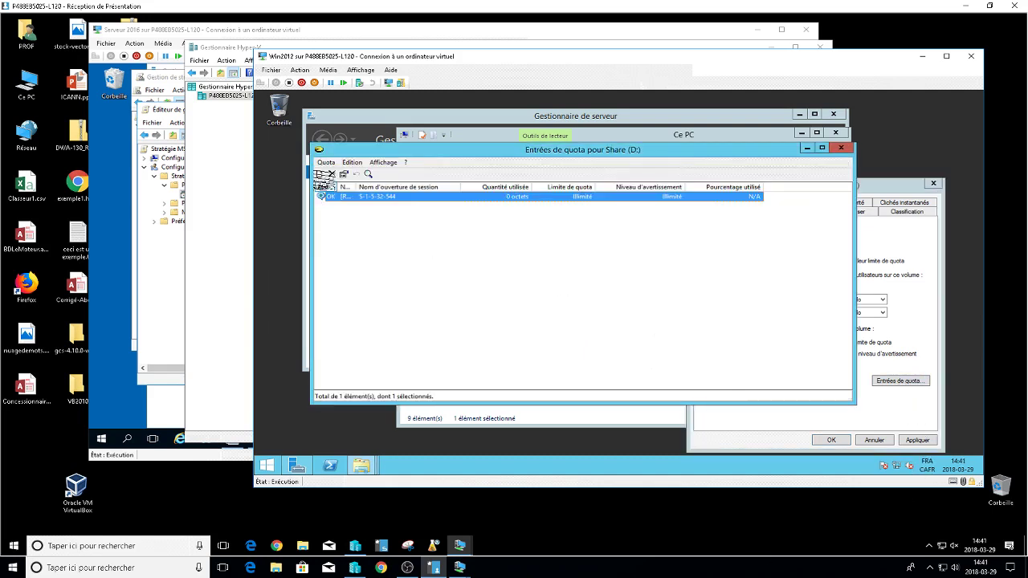
Create a new quota entry for a domain user with limit 950 and warning 600.
click(320, 174)
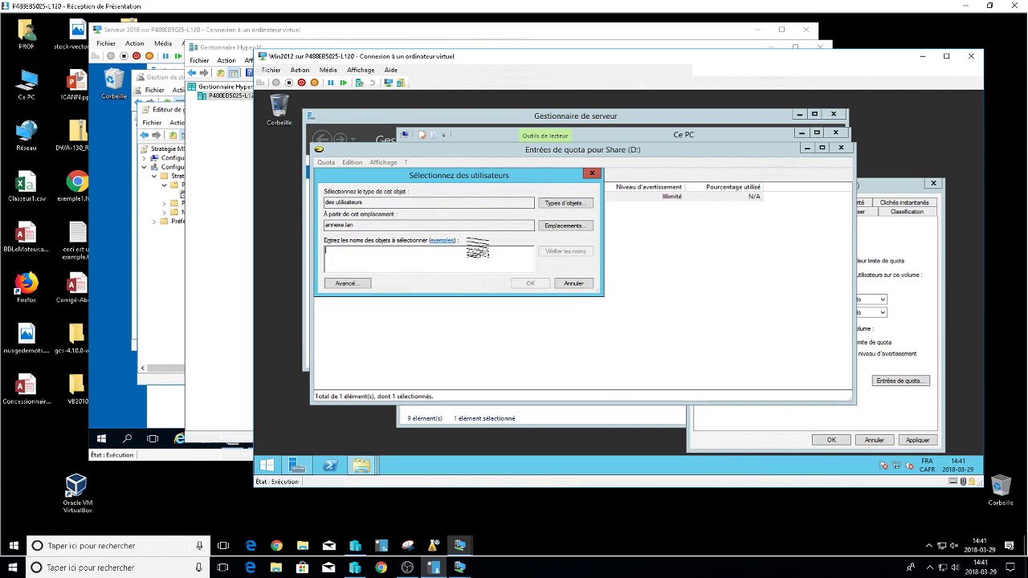
text(mariel)
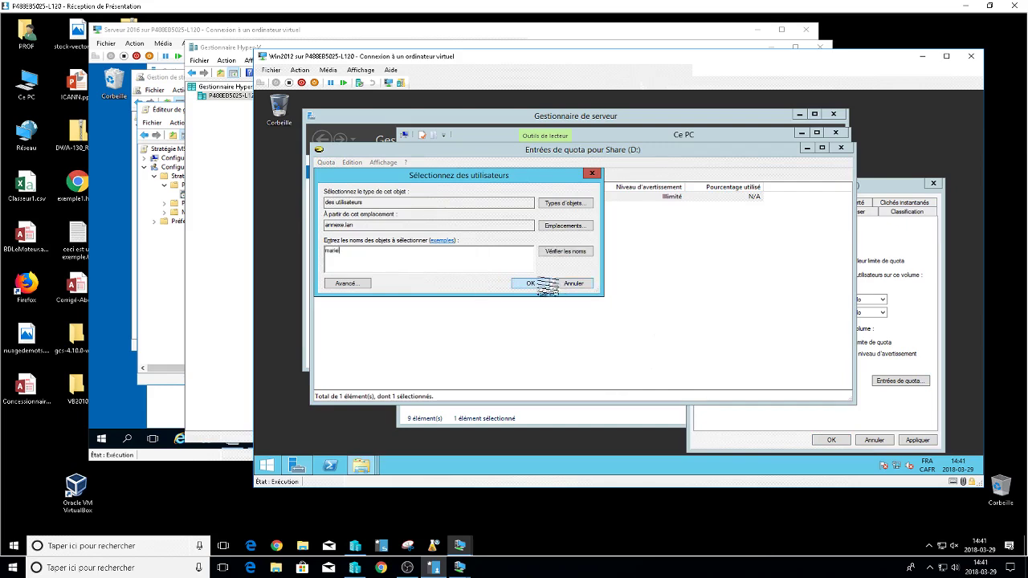
click(546, 283)
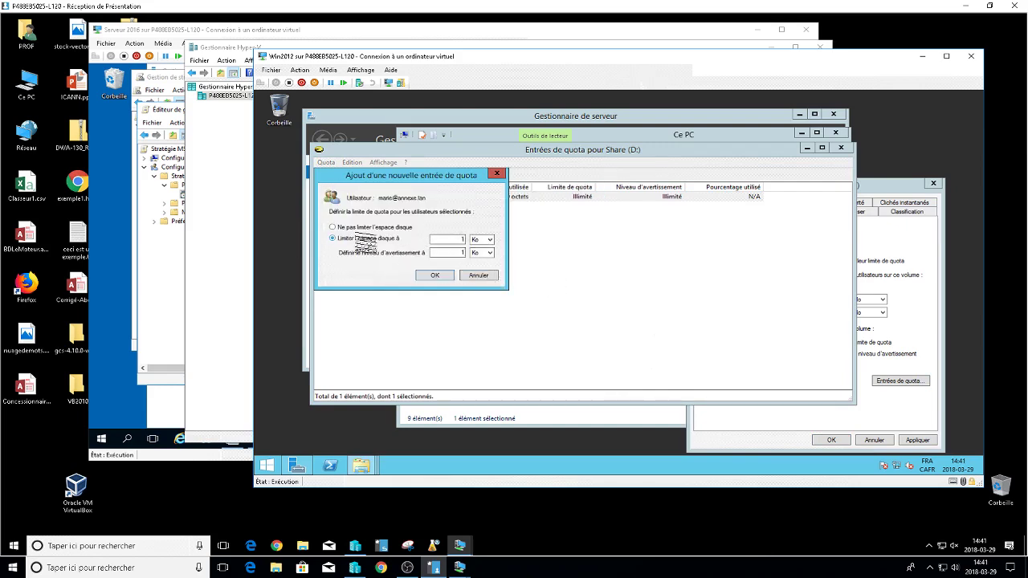
double_click(459, 239)
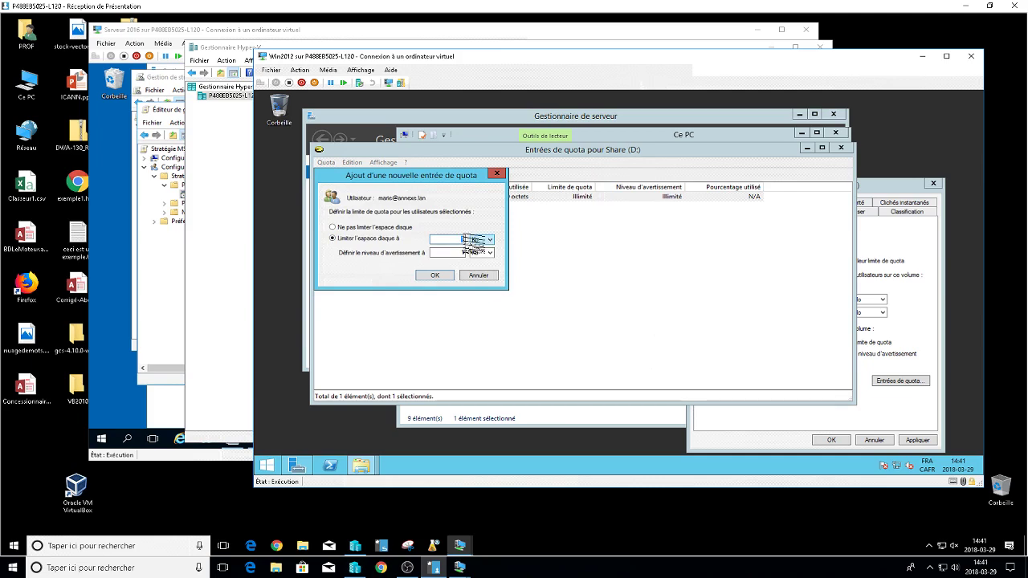
text(950)
double_click(461, 252)
text(600)
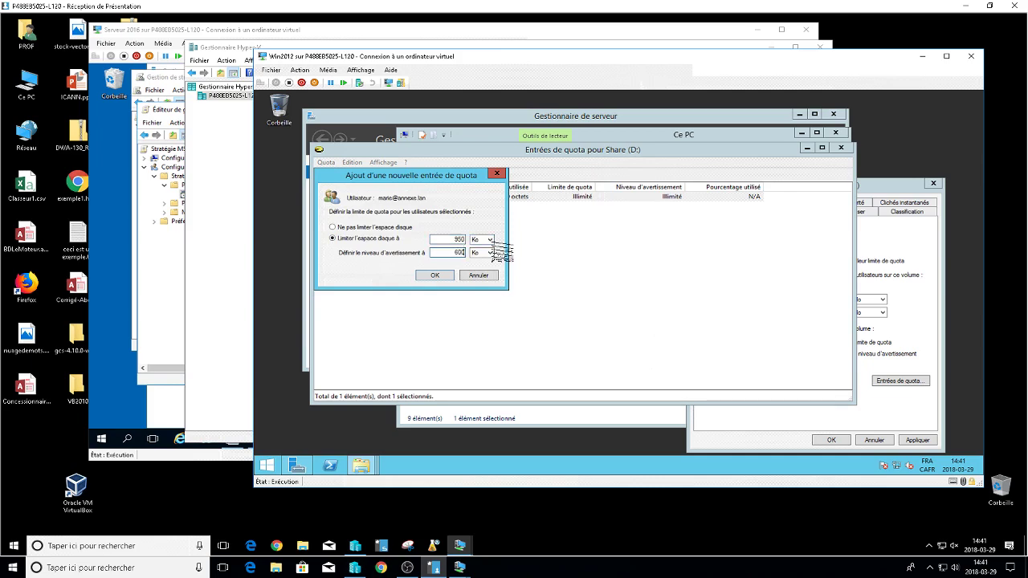
Set both entry units to Mo, confirm the entry, and close the quota entries list.
click(483, 239)
click(480, 255)
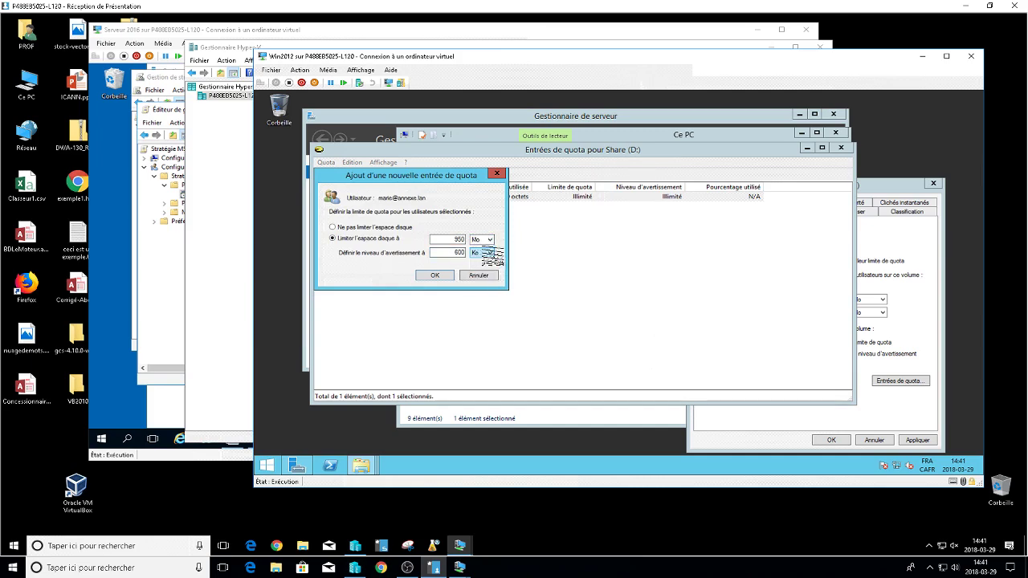
click(484, 252)
click(480, 267)
click(436, 276)
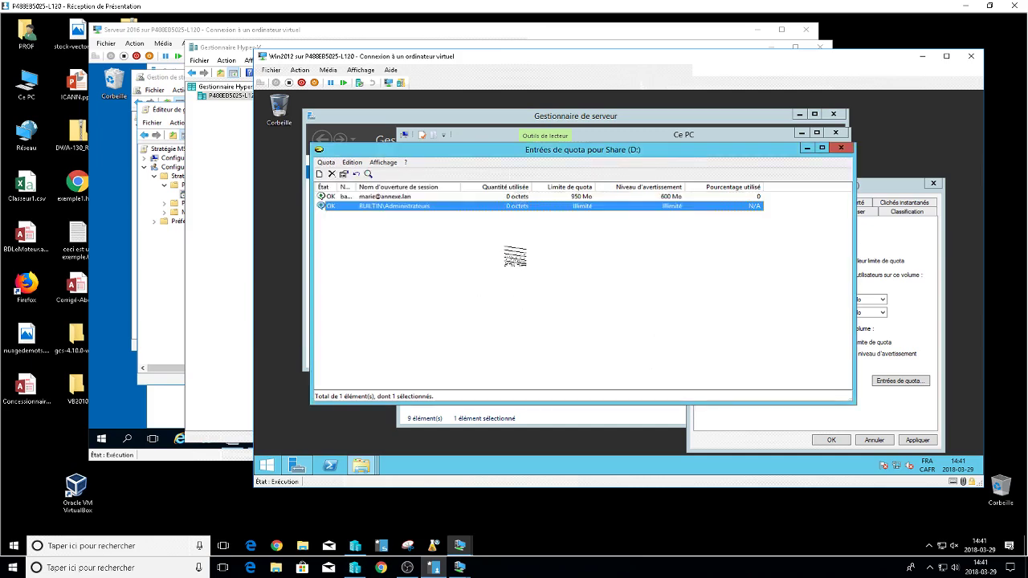
click(841, 149)
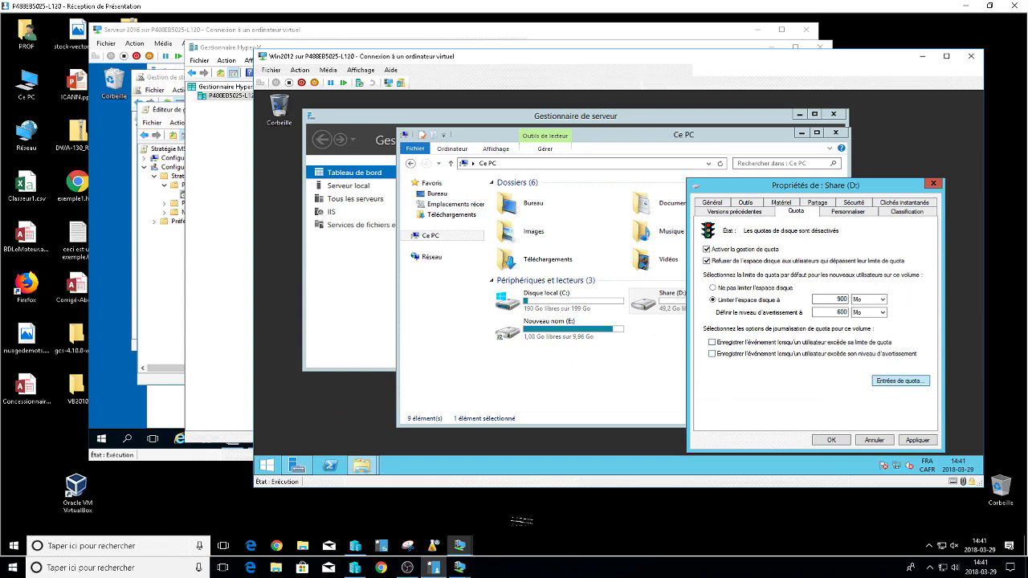
Lock the Win7 Exam VM session from the Start menu's shutdown options.
mouse_move(458, 567)
click(459, 518)
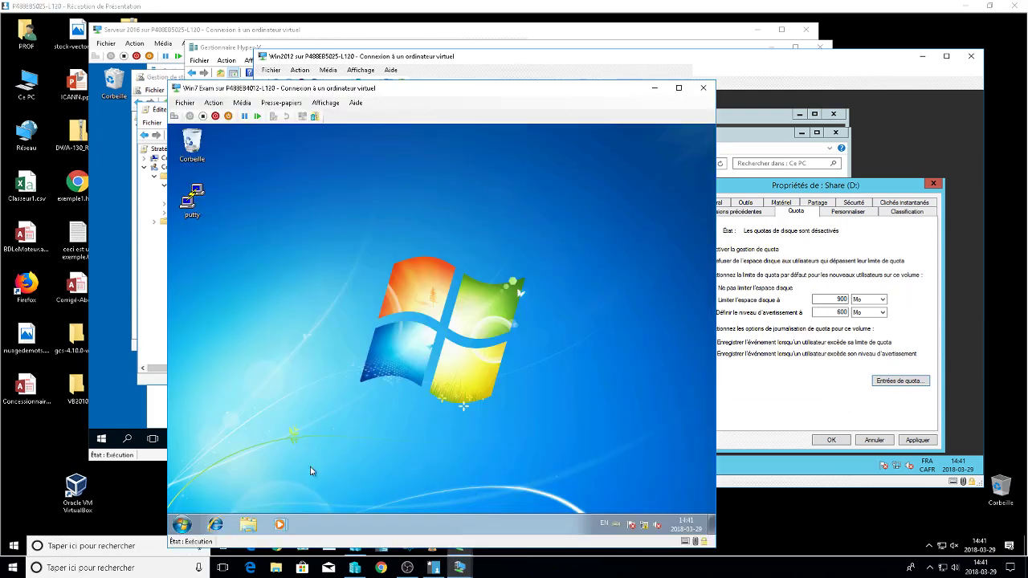
click(184, 524)
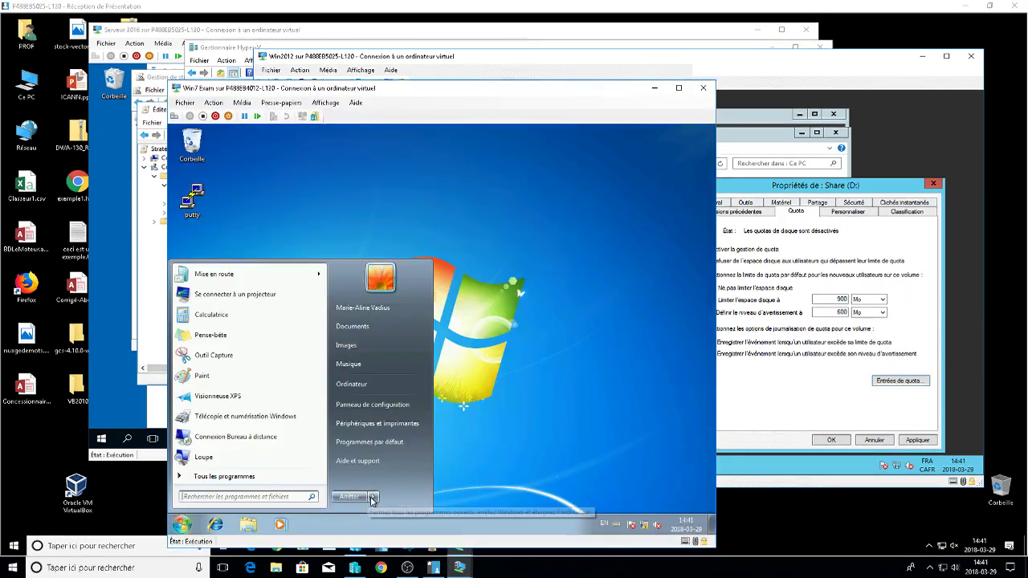
click(373, 497)
click(407, 468)
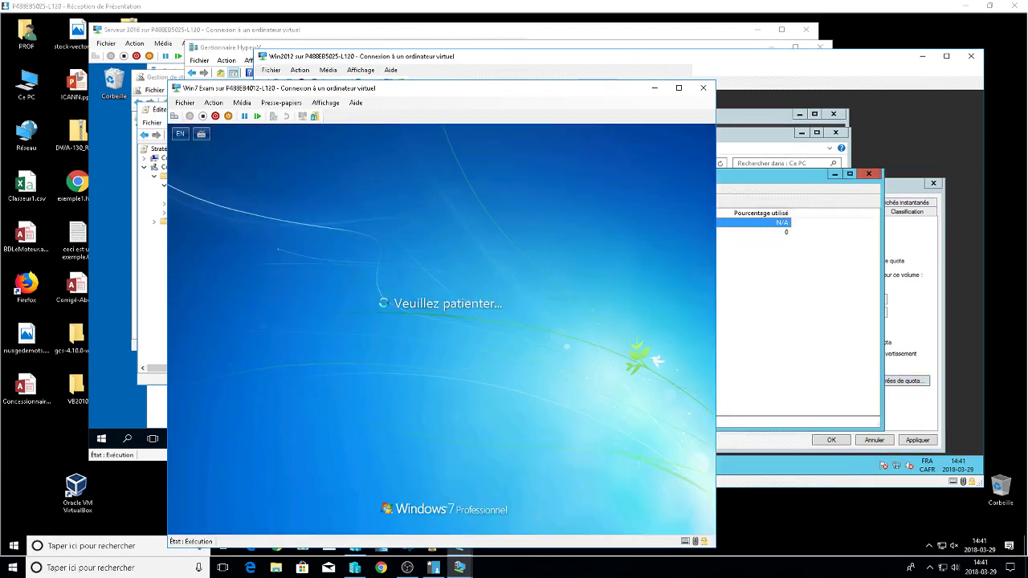
Attempt to sign in to Win7 as another user with a user name and password.
click(173, 116)
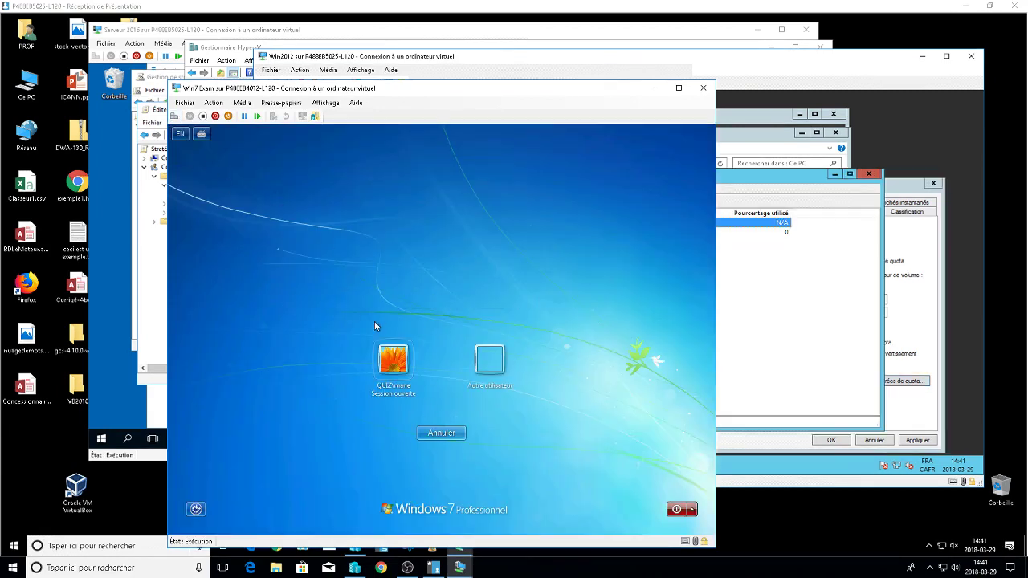
click(491, 359)
text(l)
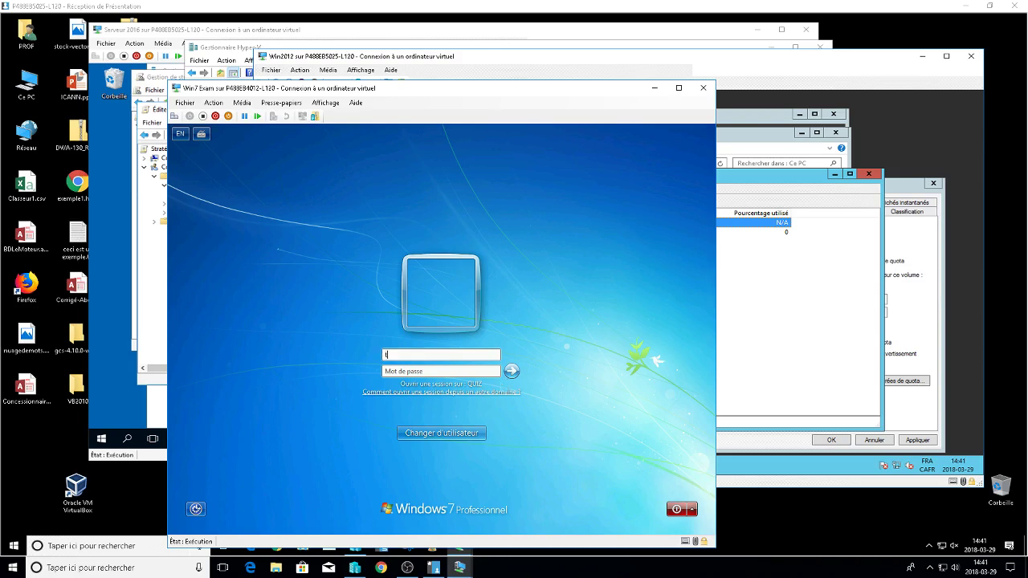
key(Tab)
key(Return)
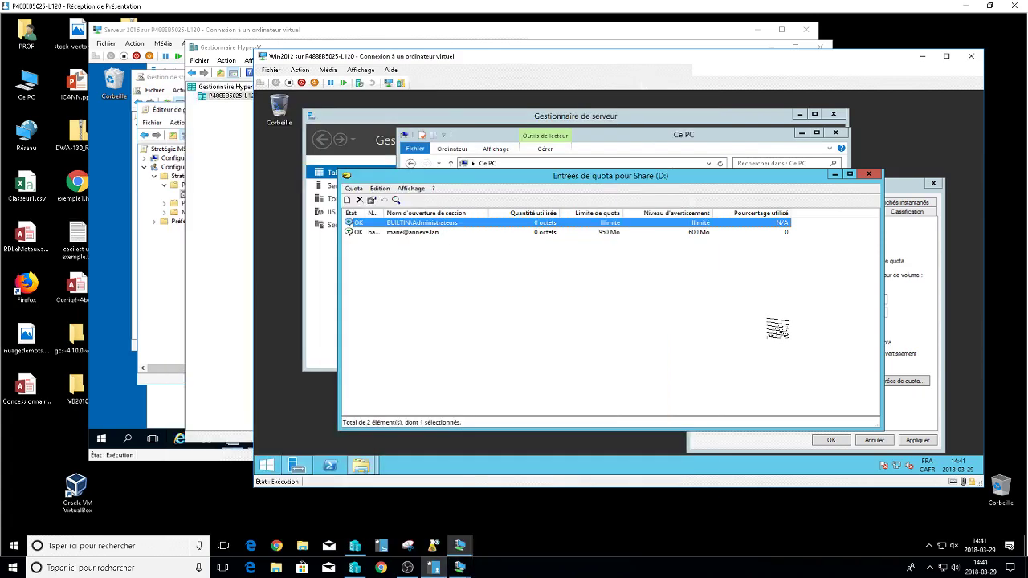
Dismiss the incorrect credentials error on Win7 and bring Hyper-V Manager to the front.
click(776, 329)
mouse_move(459, 567)
click(462, 506)
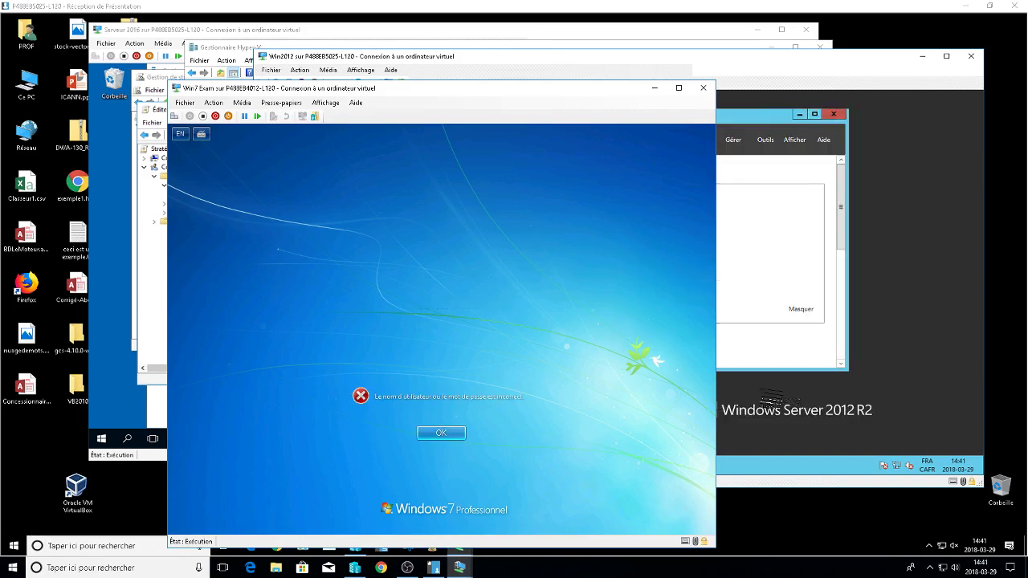
click(433, 434)
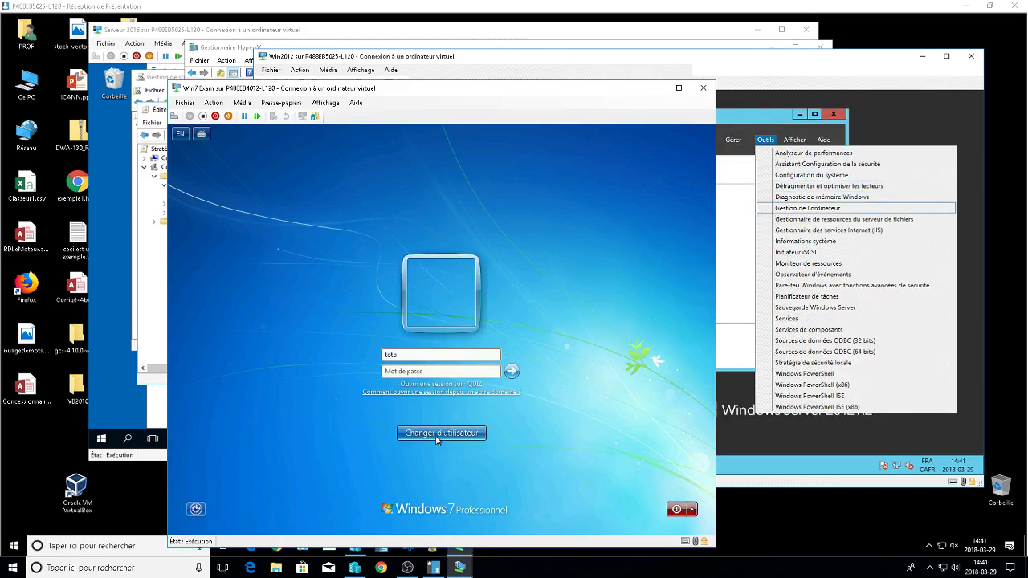
click(357, 567)
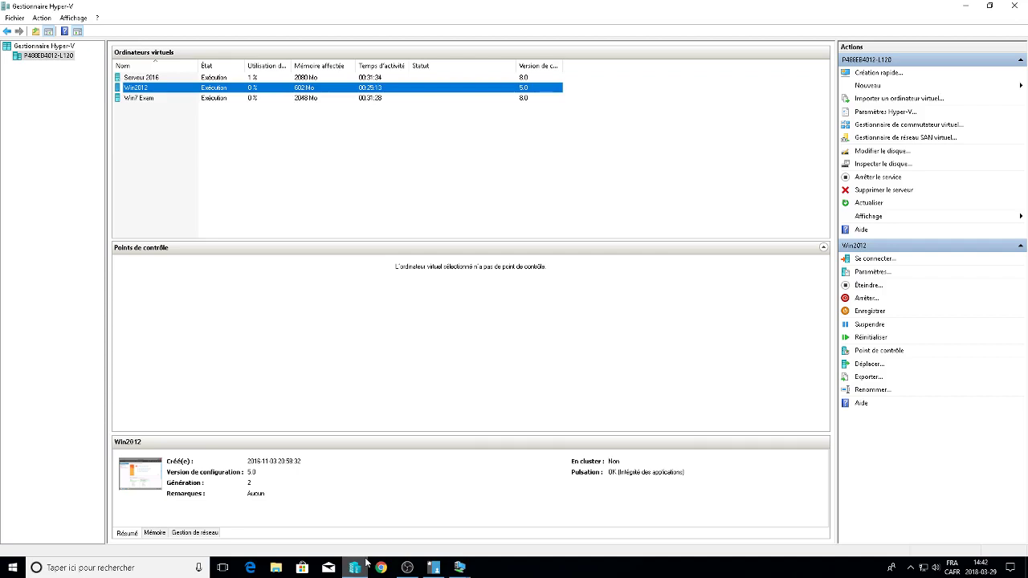
Sign in to the Win7 Exam VM with another user's name and password.
mouse_move(459, 567)
click(488, 486)
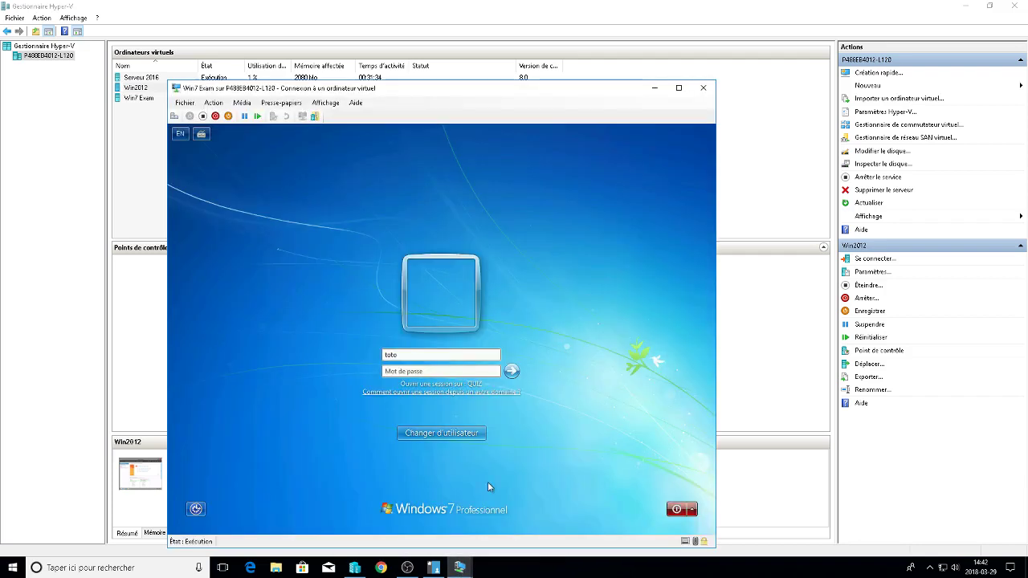
text(momom)
key(Tab)
key(Tab)
text(•••)
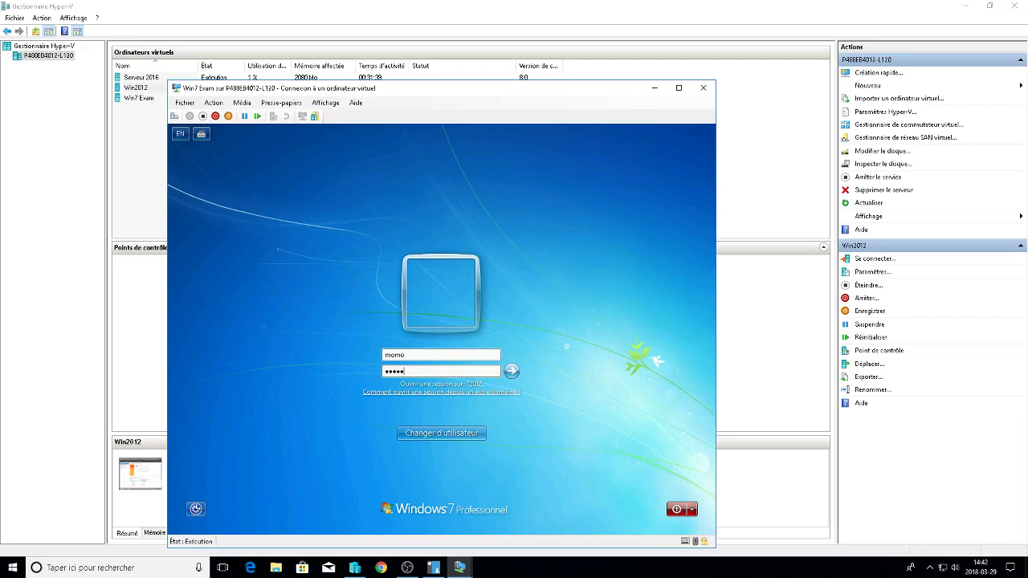
key(Return)
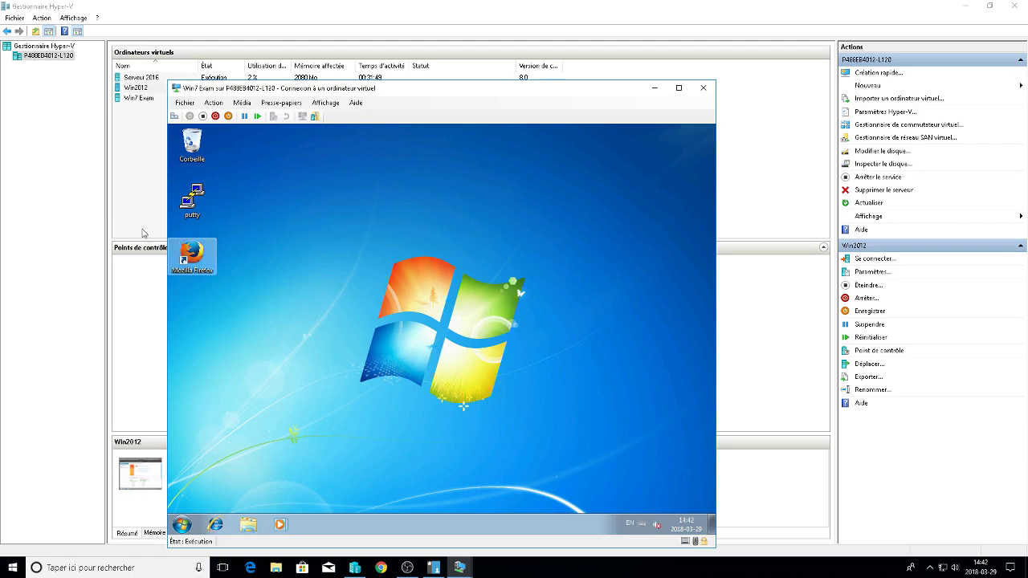
Launch Mozilla Firefox and dismiss the resulting installer and shortcut errors.
click(193, 253)
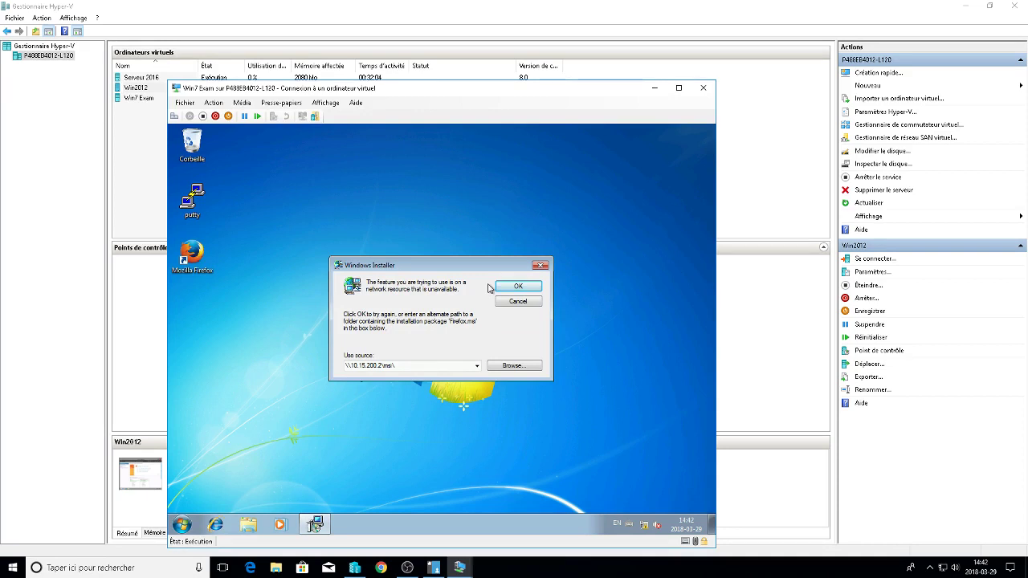
click(514, 291)
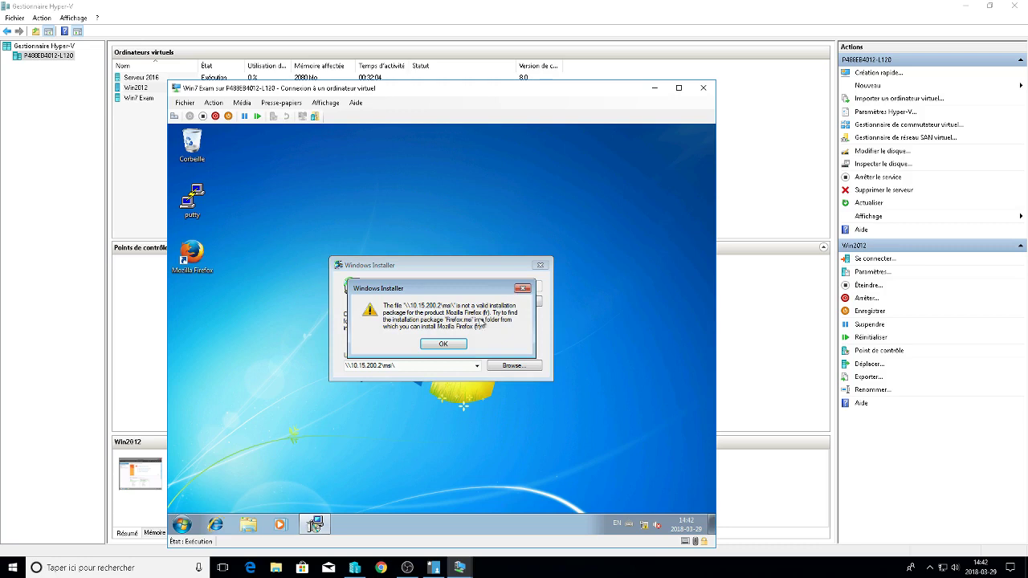
click(461, 346)
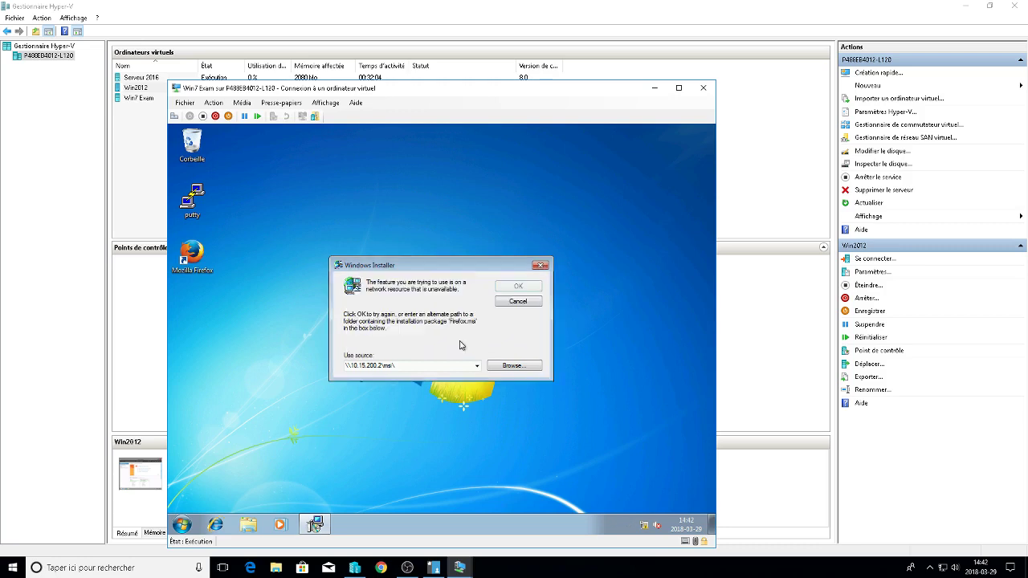
click(542, 265)
click(555, 328)
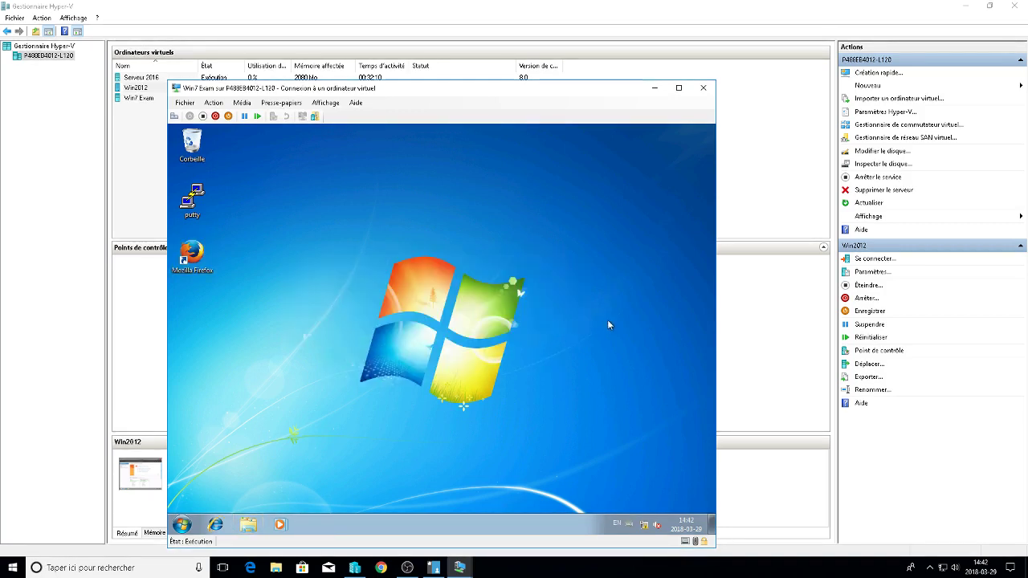
Relaunch Firefox, select the installation source path, and minimise the VM window.
double_click(190, 254)
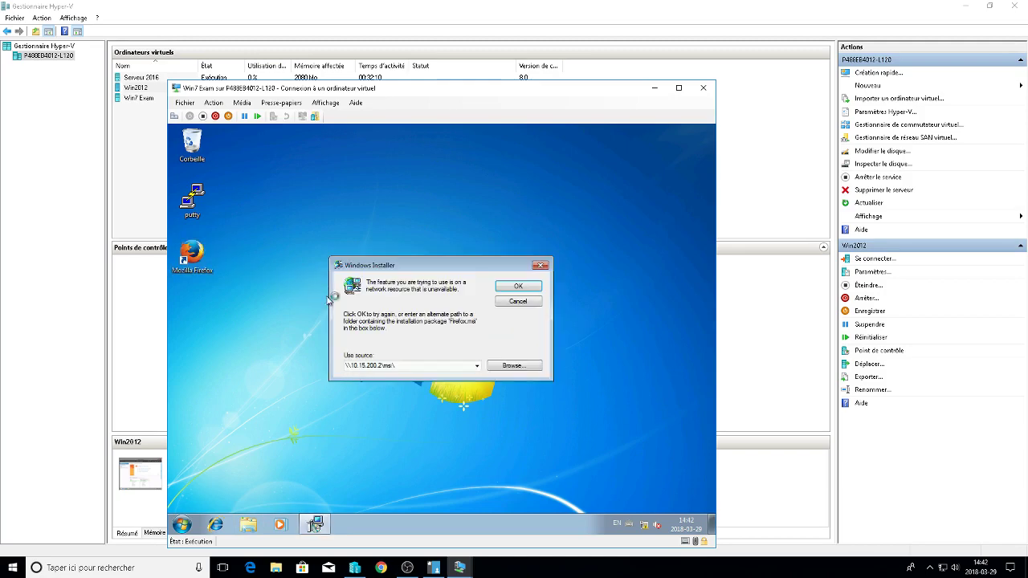
click(477, 366)
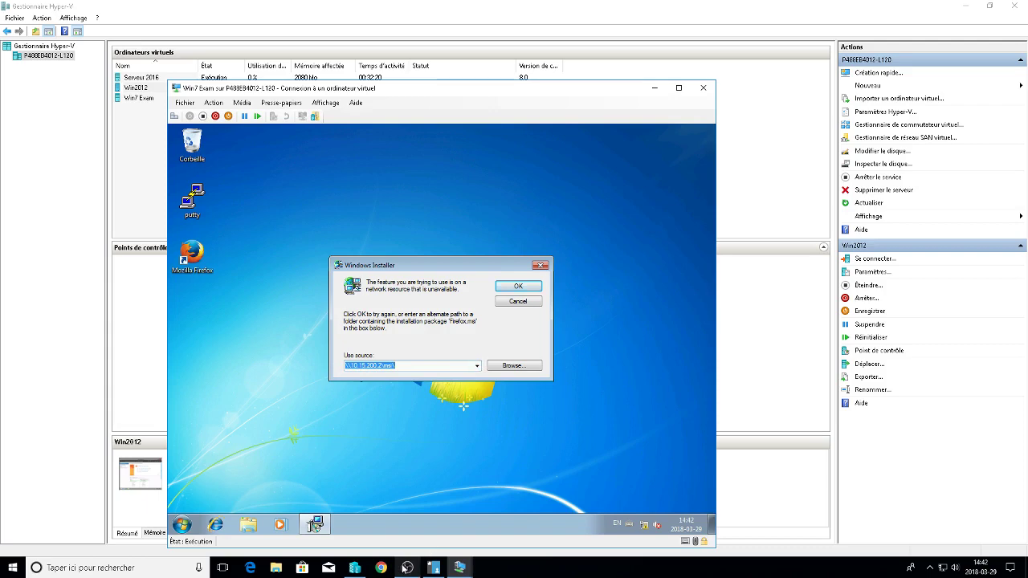
click(459, 568)
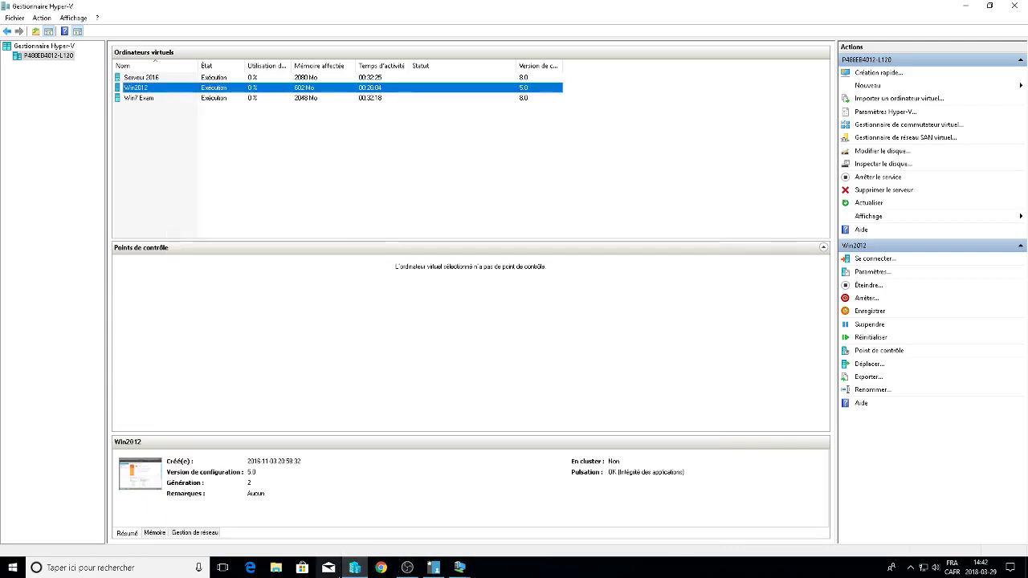
Switch to the Serveur 2016 VM and open the general GPO for editing.
click(461, 567)
mouse_move(462, 566)
click(393, 514)
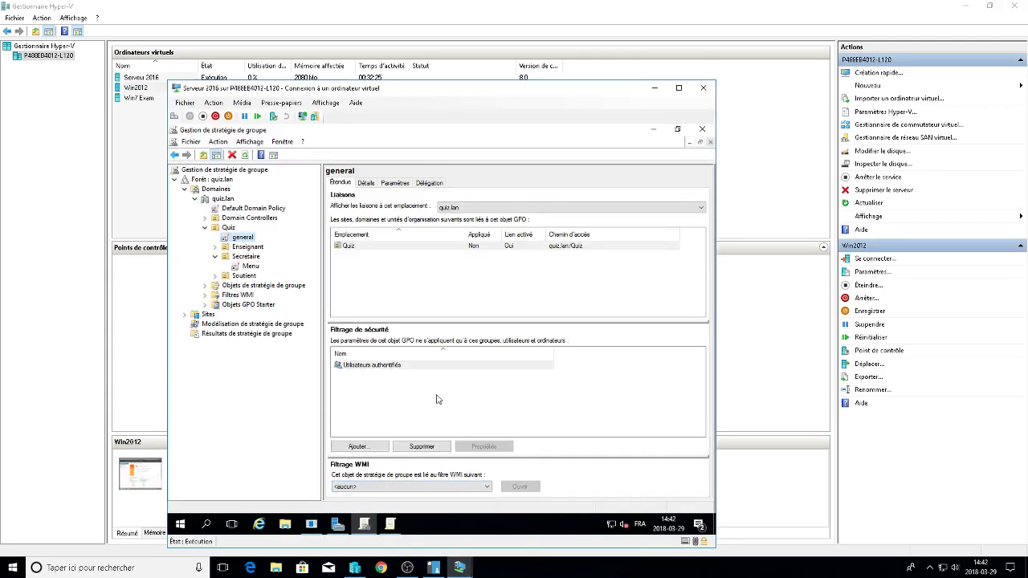
right_click(244, 238)
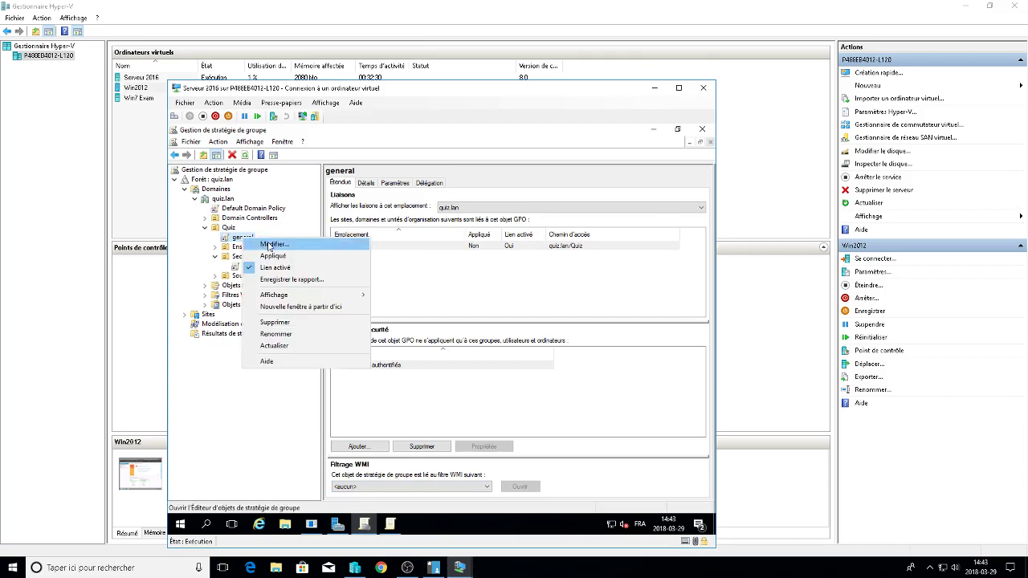
click(267, 243)
Open the Mozilla Firefox (fr) package properties under user Software installation.
click(234, 264)
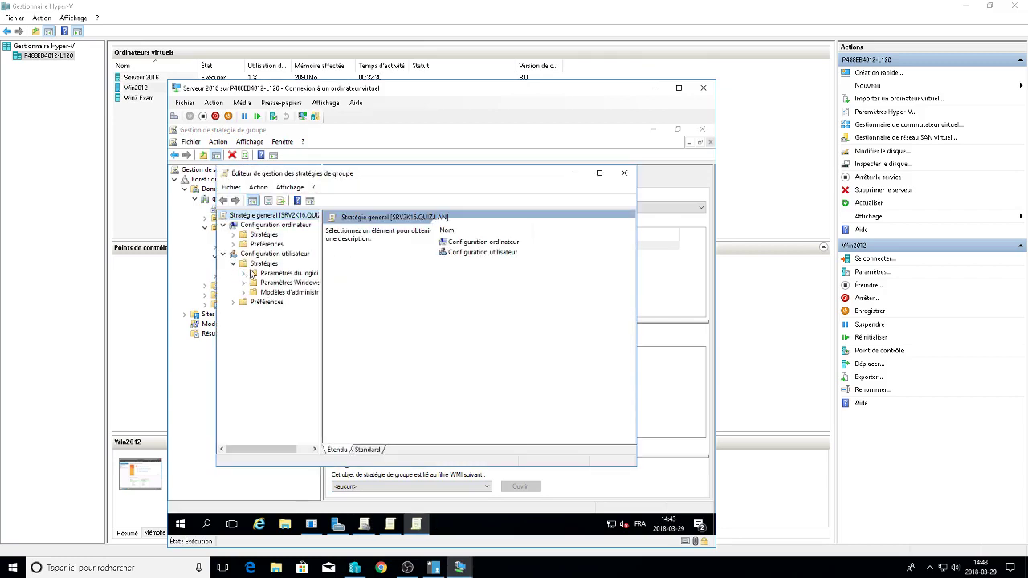
click(252, 275)
double_click(252, 277)
click(285, 283)
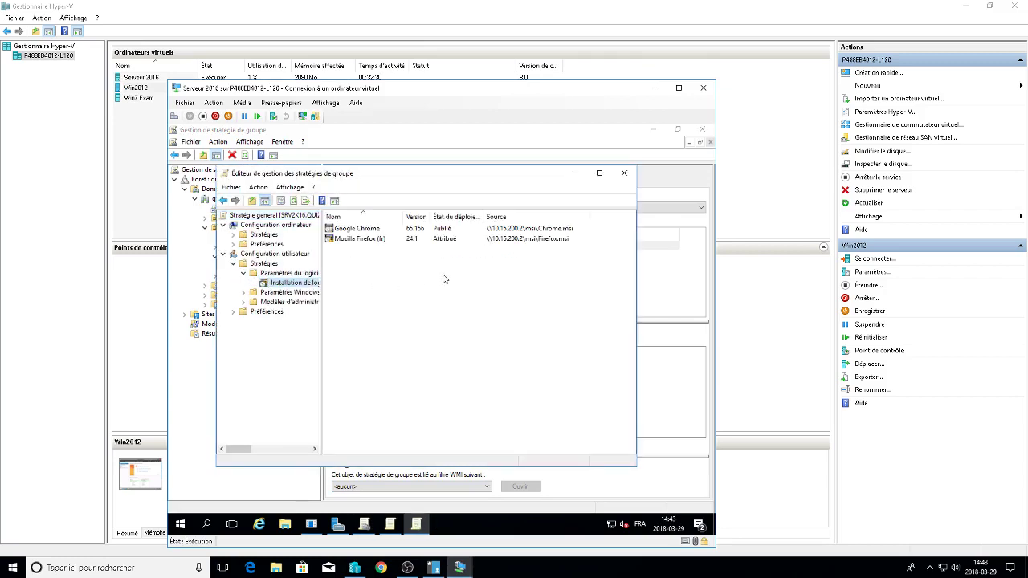
click(564, 241)
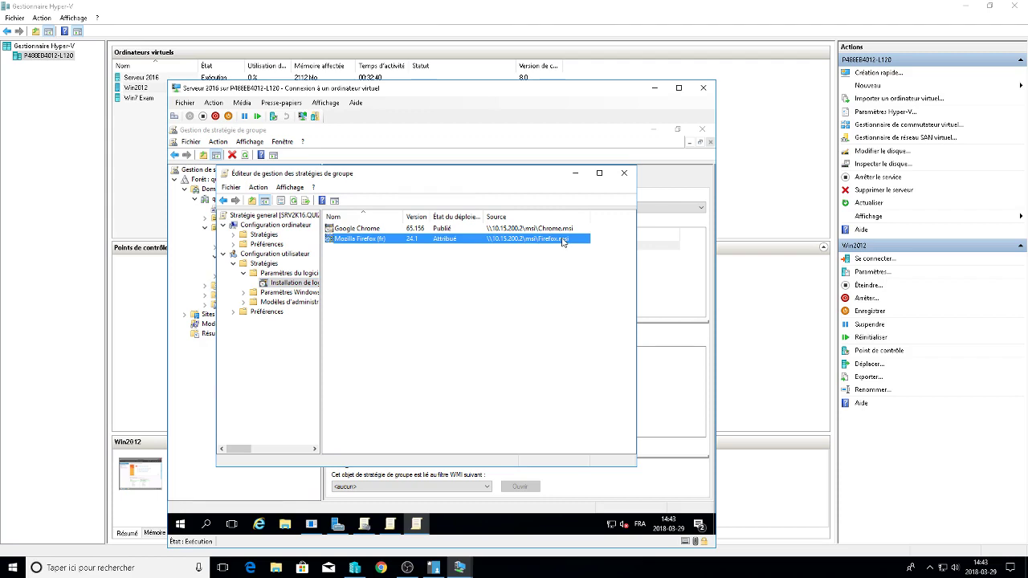
double_click(565, 241)
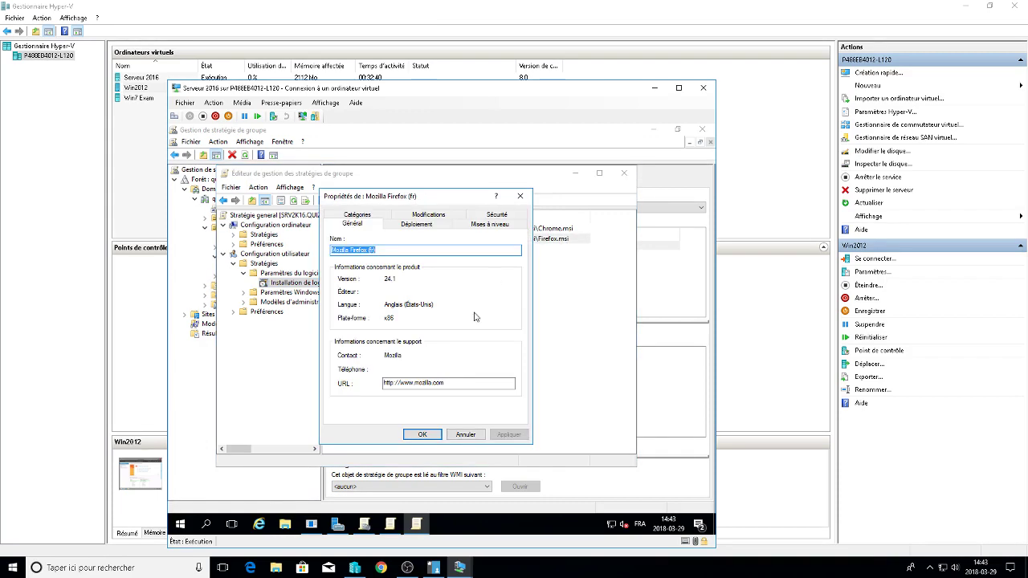
Review the package's Modifications and Déploiement tabs, cancel, and close the policy editor.
click(426, 216)
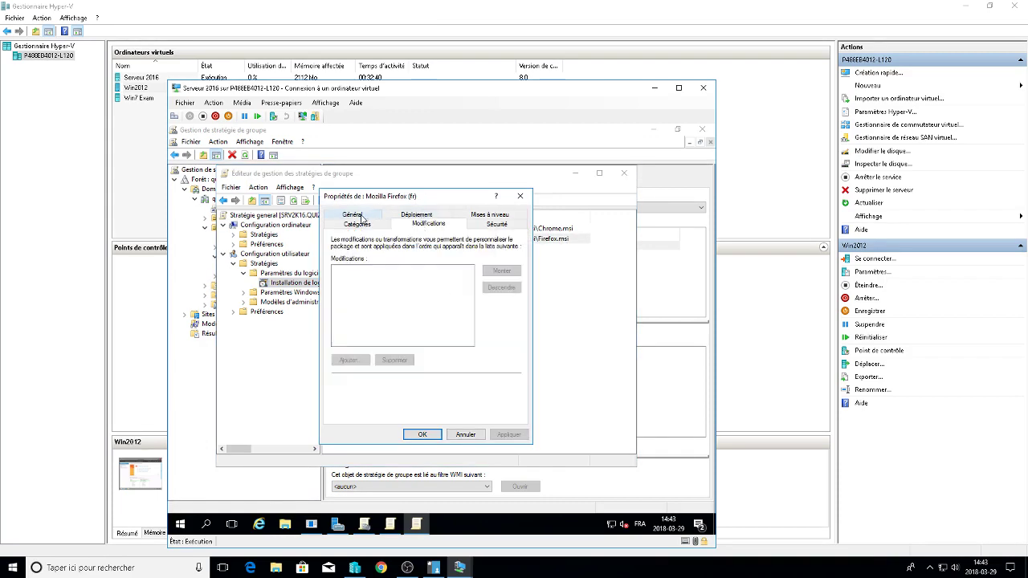
click(416, 215)
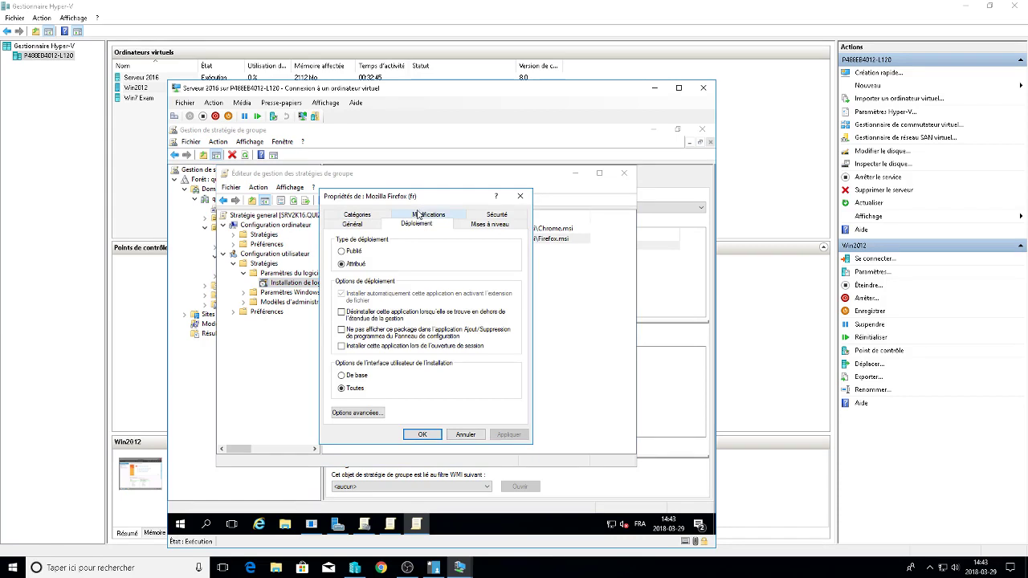
click(466, 434)
click(624, 173)
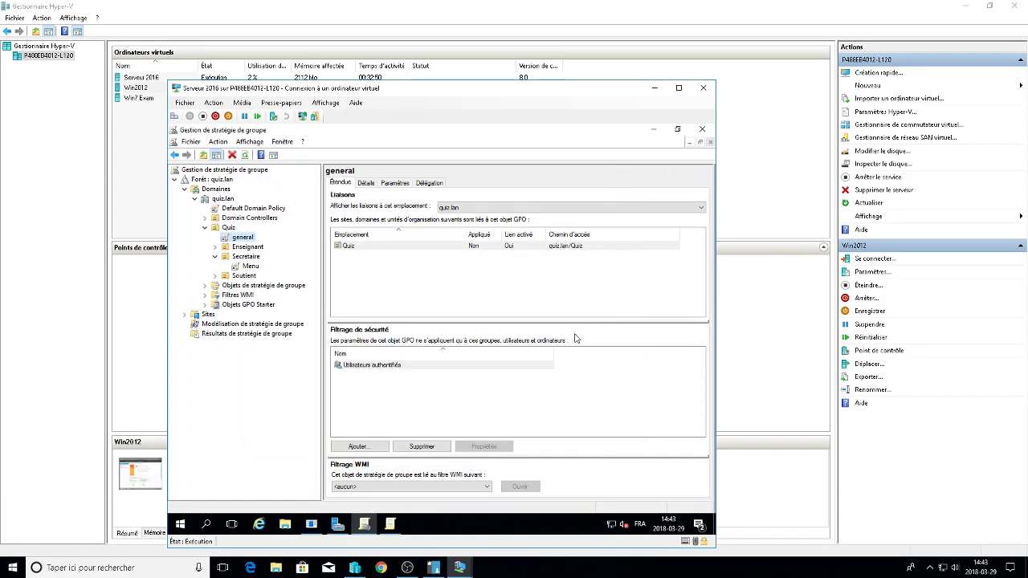
On the Win7 Exam VM, cancel the Firefox installer source prompt and dismiss its error.
mouse_move(459, 568)
click(558, 514)
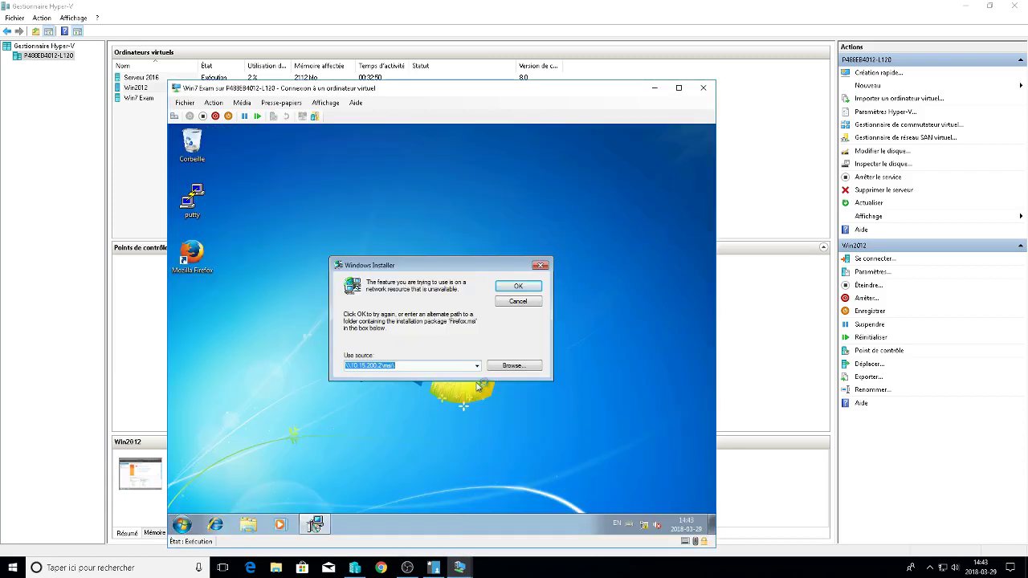
click(517, 299)
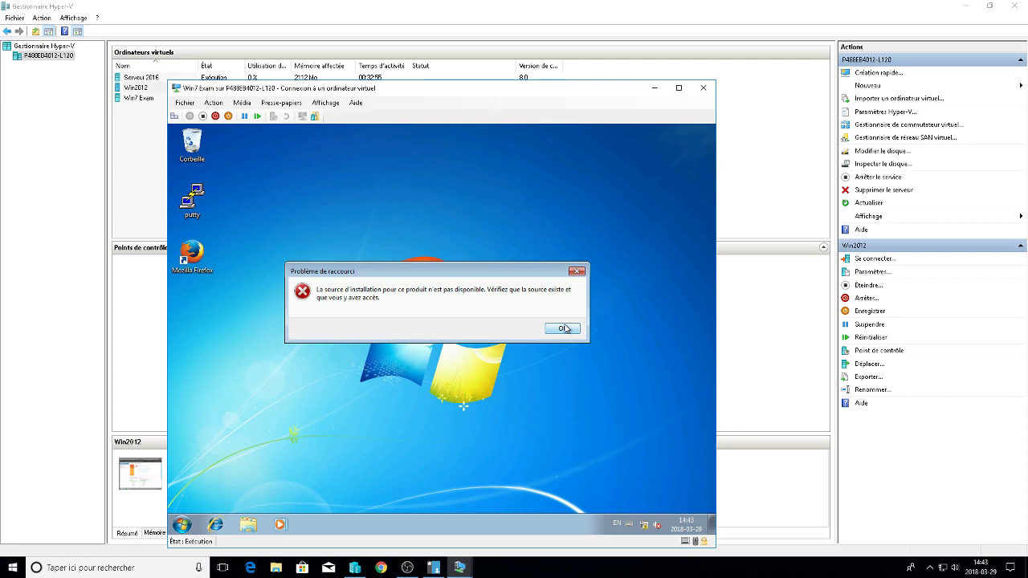
click(563, 328)
Launch Firefox from the desktop, cancel the source prompt again, and return to Hyper-V Manager.
double_click(200, 259)
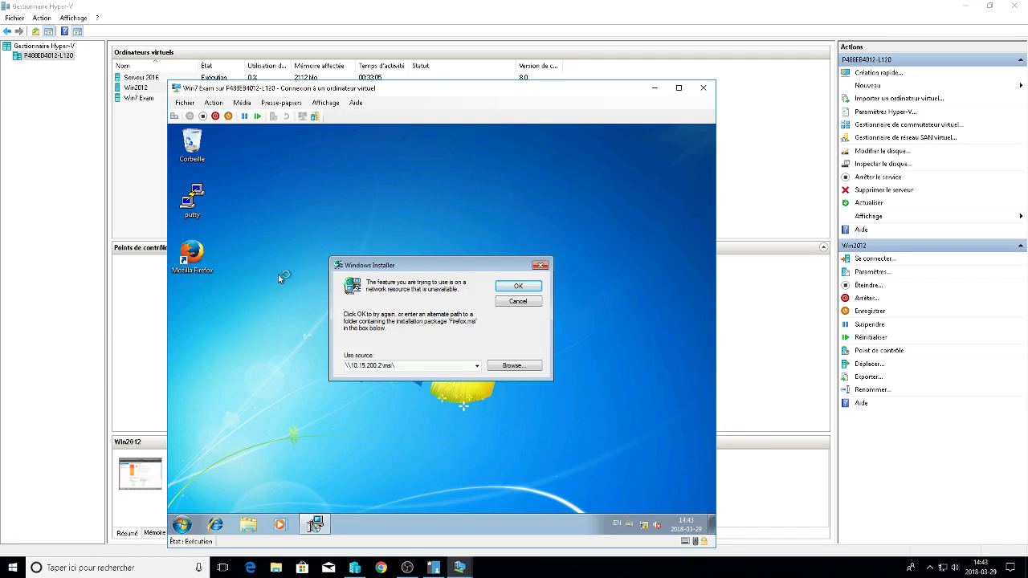
click(541, 266)
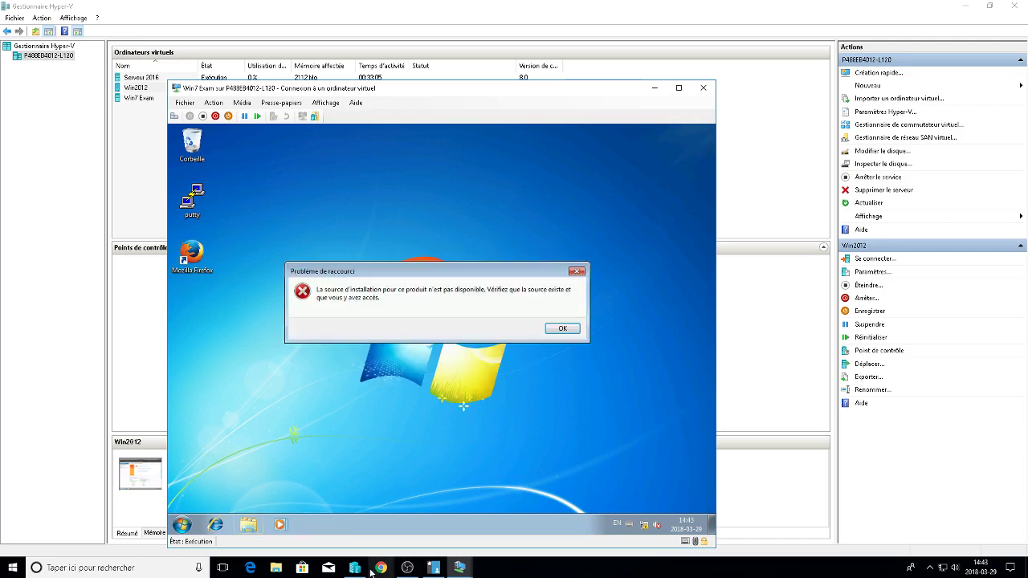
click(354, 568)
Bring up the Win2012 sign-in screen, briefly view the presentation window, and minimize the recorder.
mouse_move(434, 567)
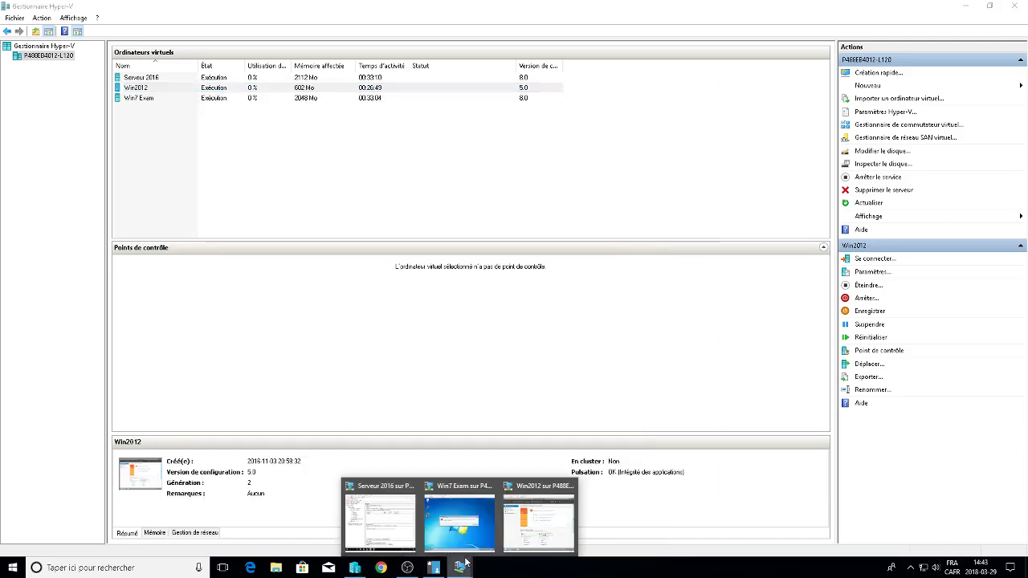
click(554, 518)
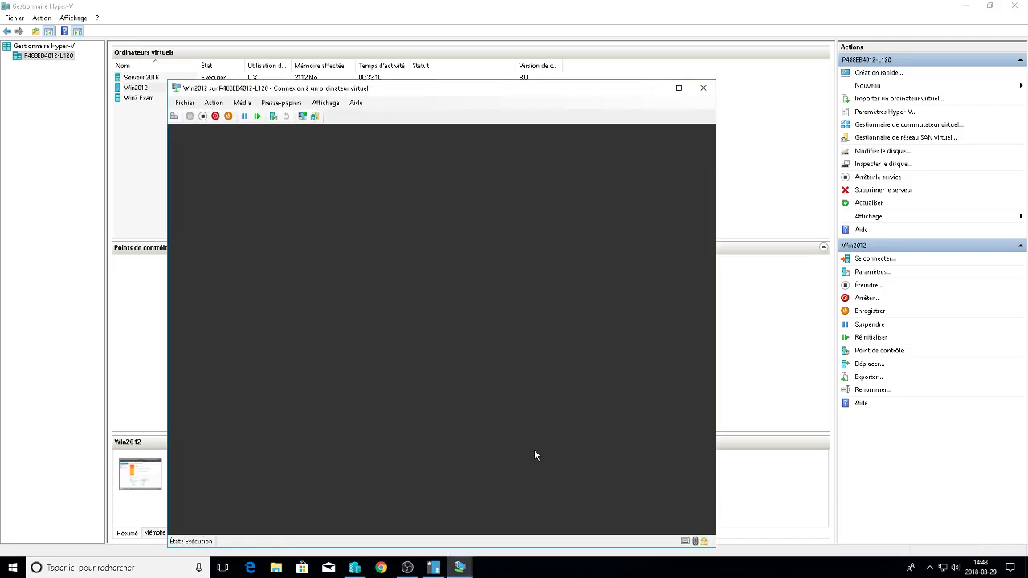
click(174, 115)
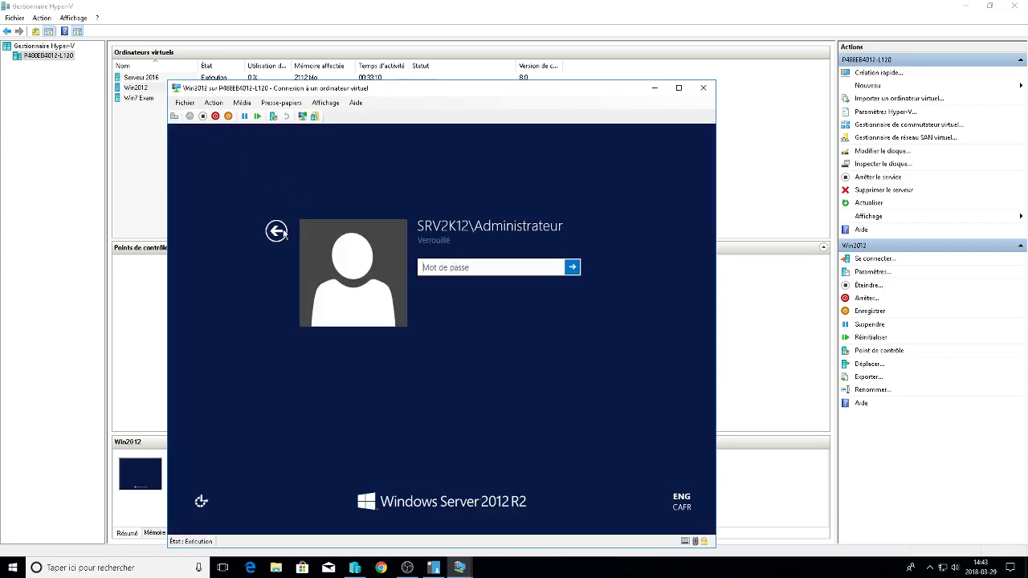
click(277, 232)
click(379, 206)
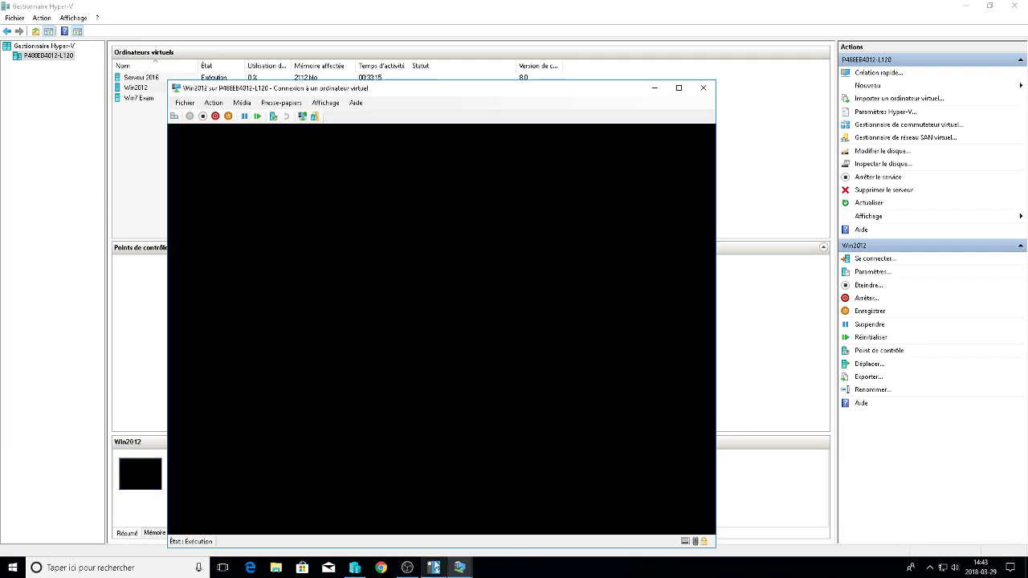
click(408, 569)
click(434, 568)
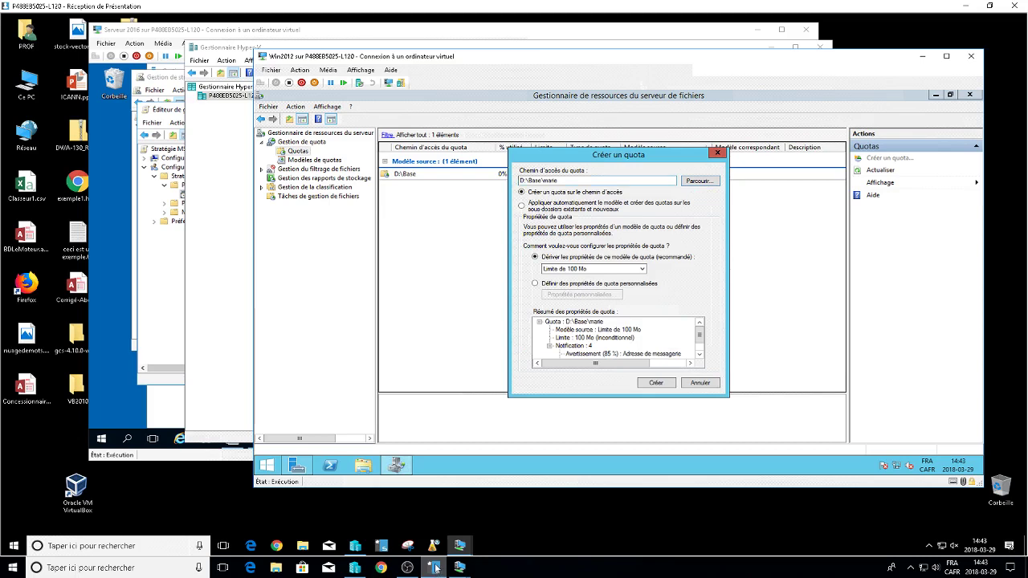
click(436, 568)
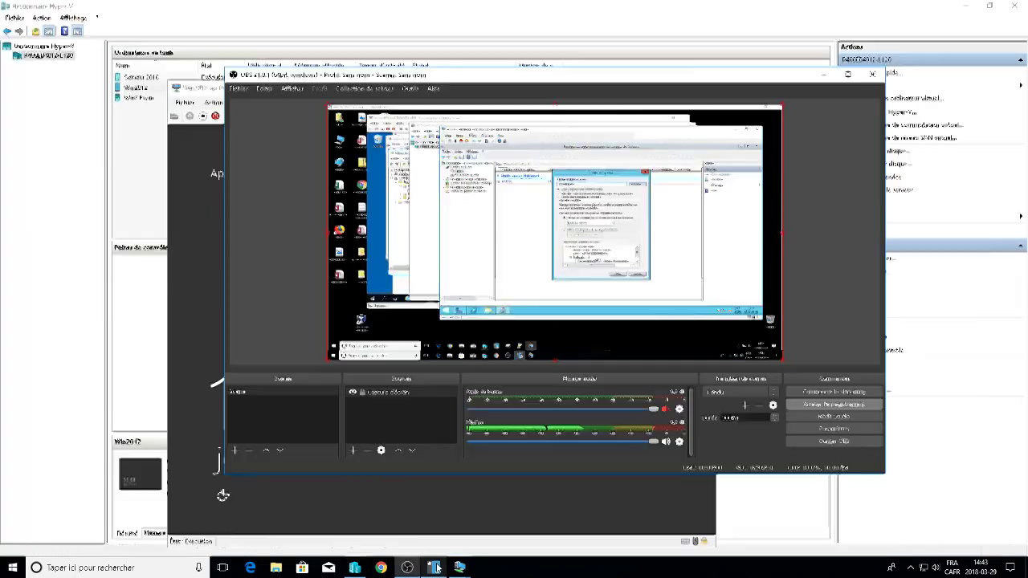
click(823, 74)
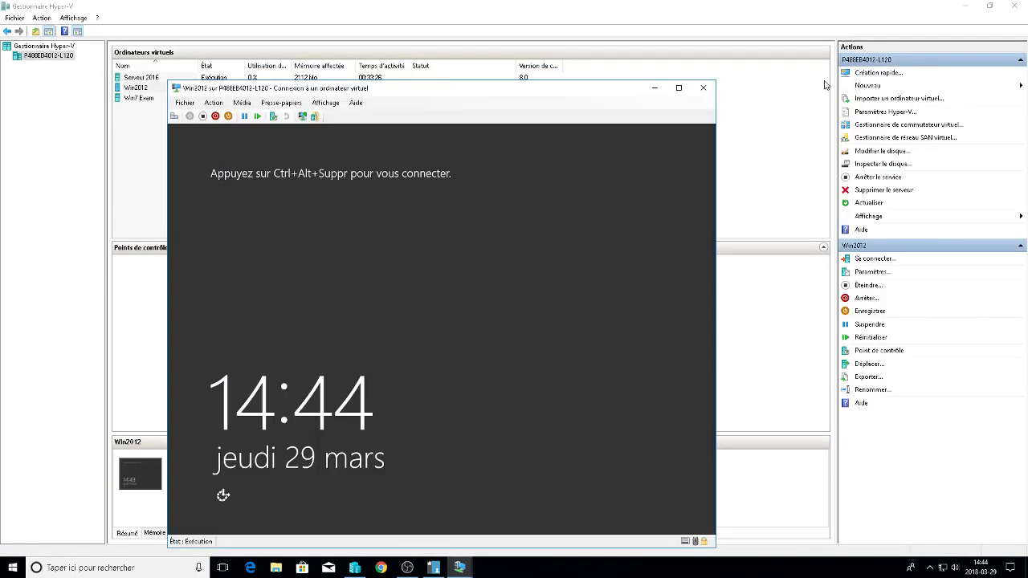
Choose Administrateur on the Win2012 sign-in screen and try the password twice, both rejected.
mouse_move(459, 568)
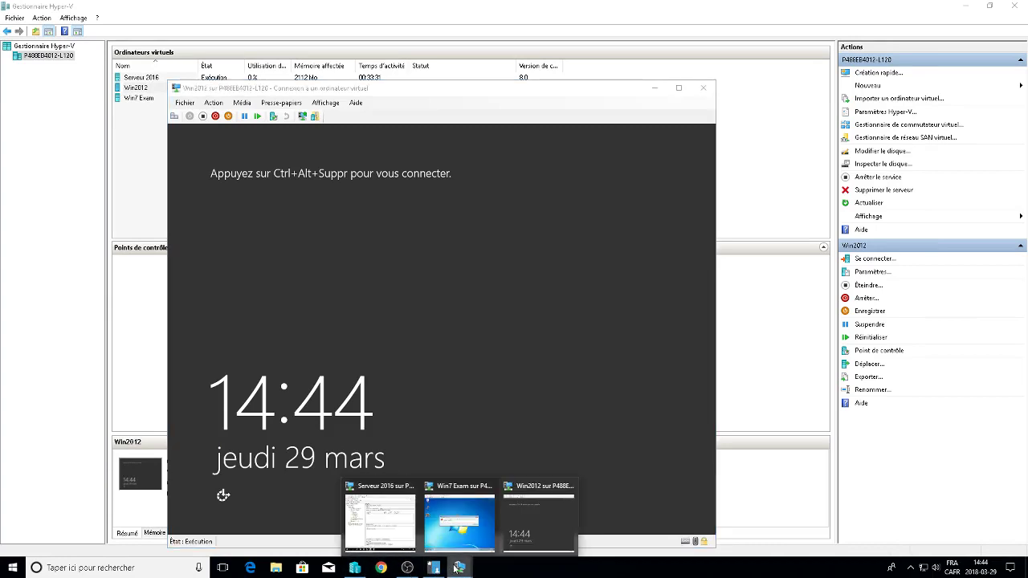
click(174, 115)
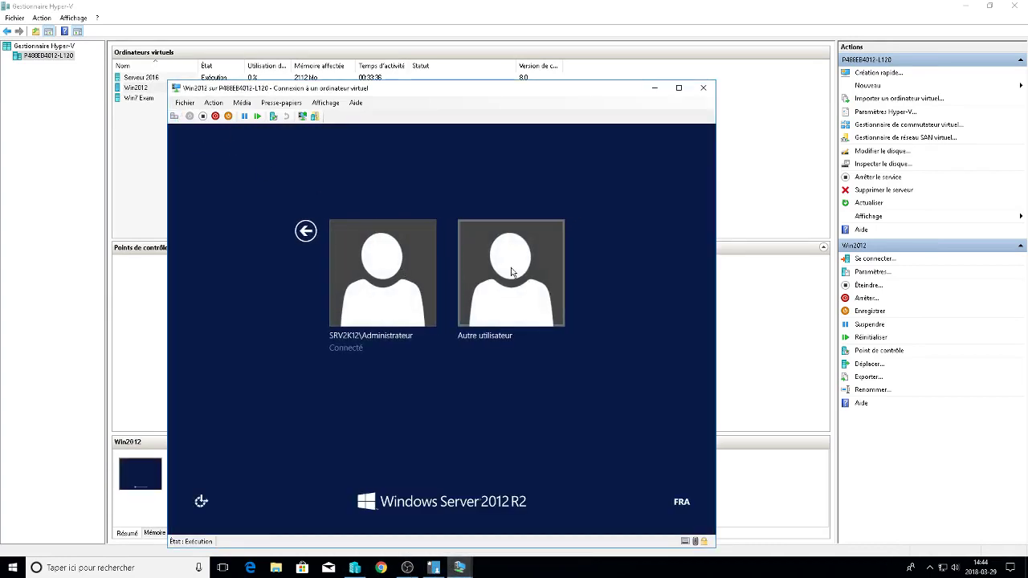
click(367, 260)
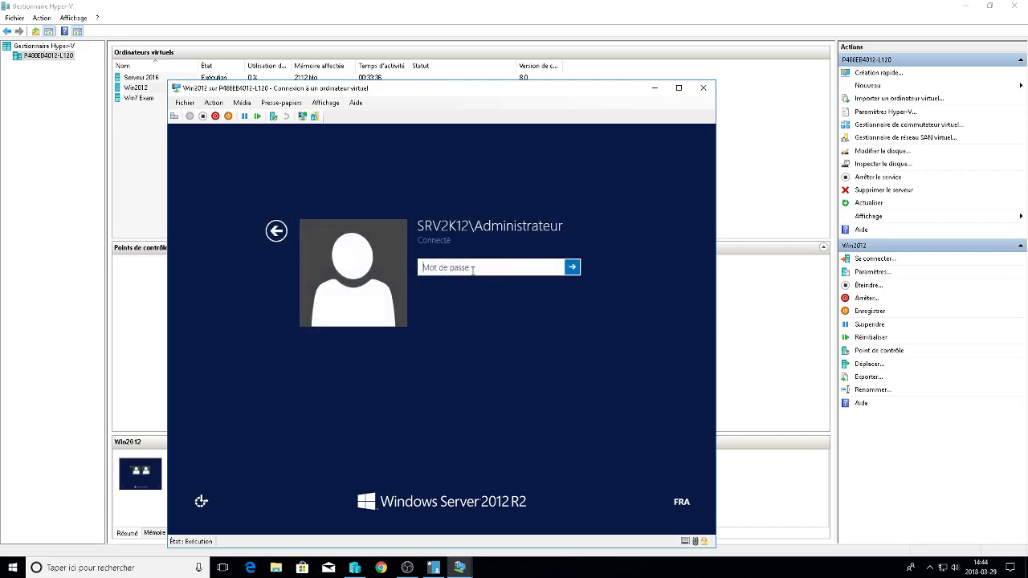
text(••••••)
key(Return)
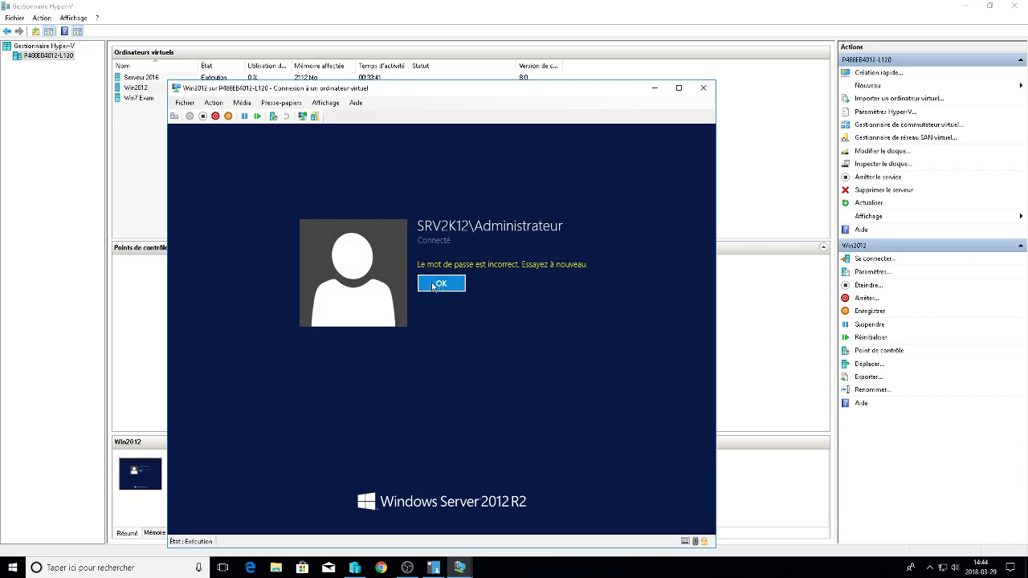
click(461, 311)
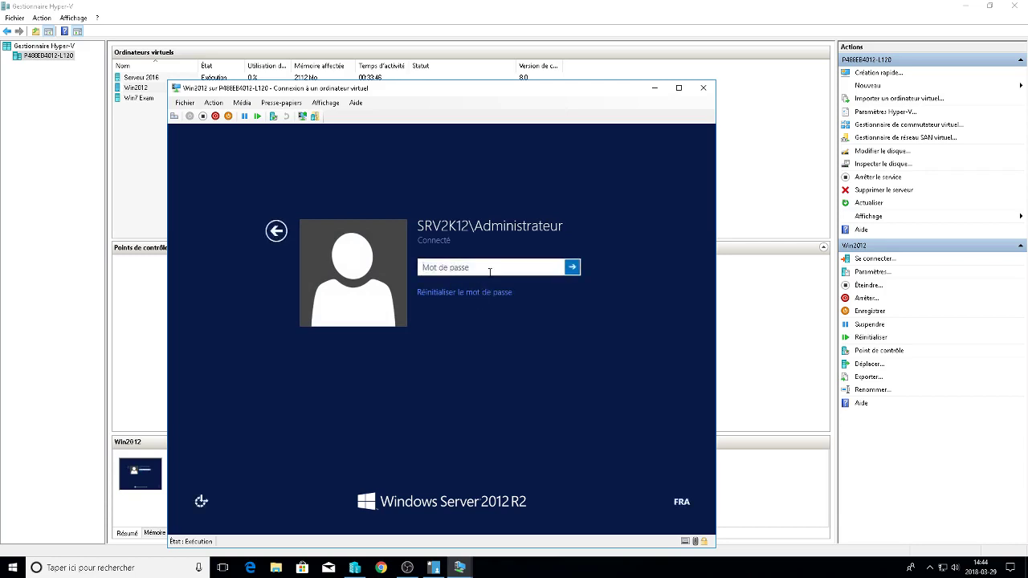
text(•••••)
key(Return)
Retry the Administrateur password several more times, then switch to the file server quotas view.
click(455, 280)
text(••••••••••)
key(Return)
click(459, 288)
text(•••••)
key(Return)
click(458, 285)
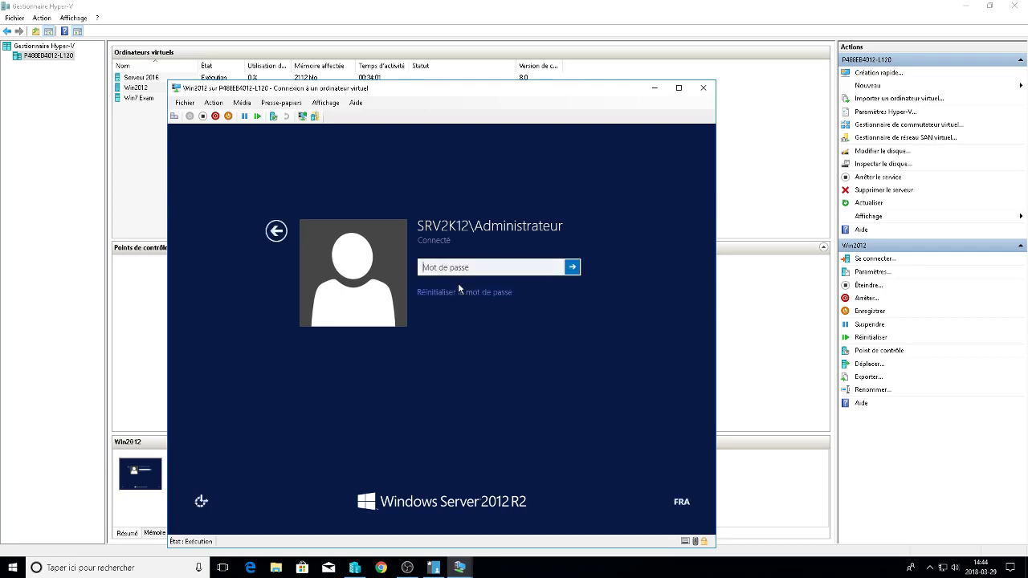
text(•)
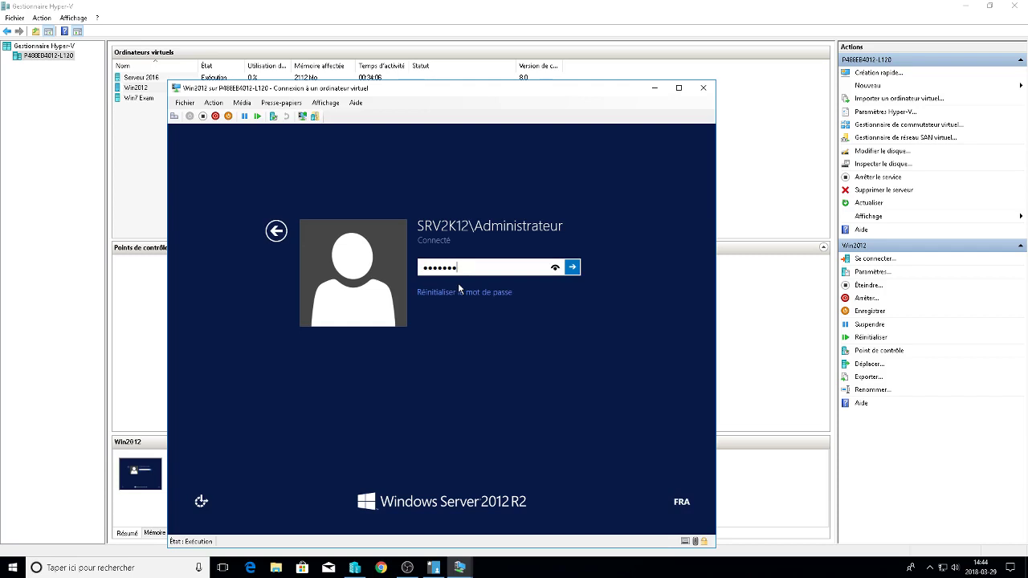
key(Return)
click(433, 568)
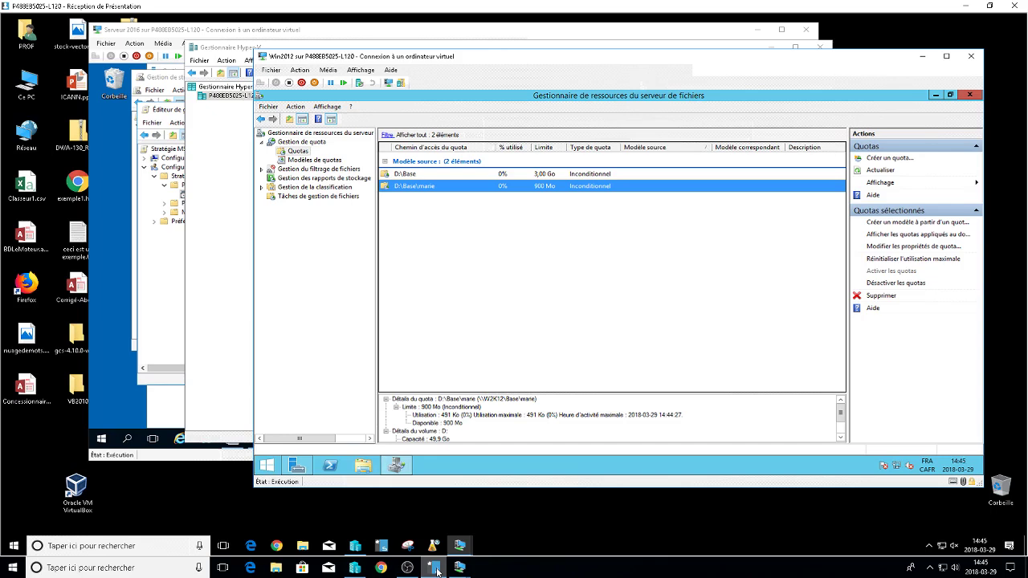
On the Serveur 2016 VM, close the current editor and open the MSI GPO for editing.
click(436, 571)
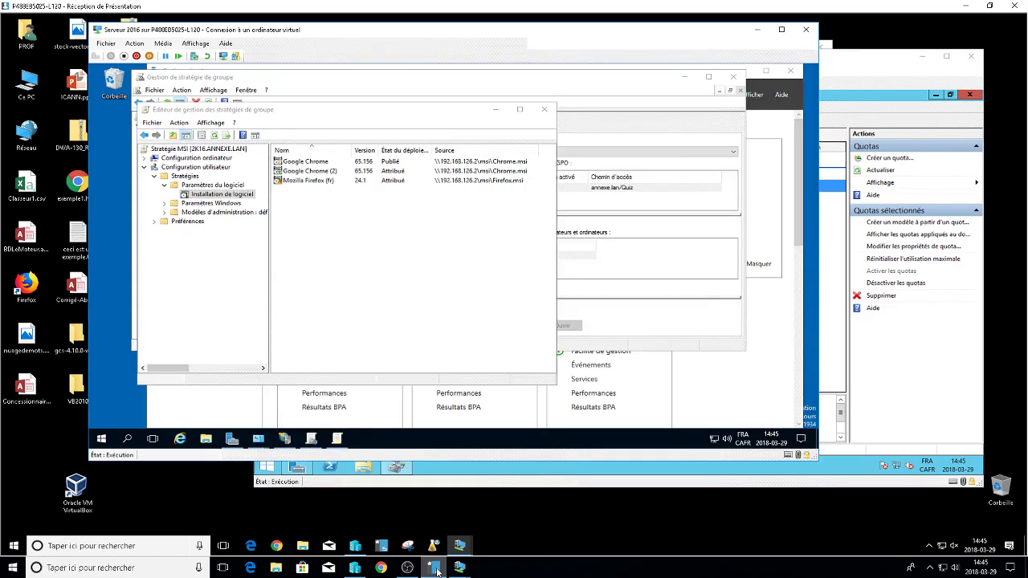
key(alt+F4)
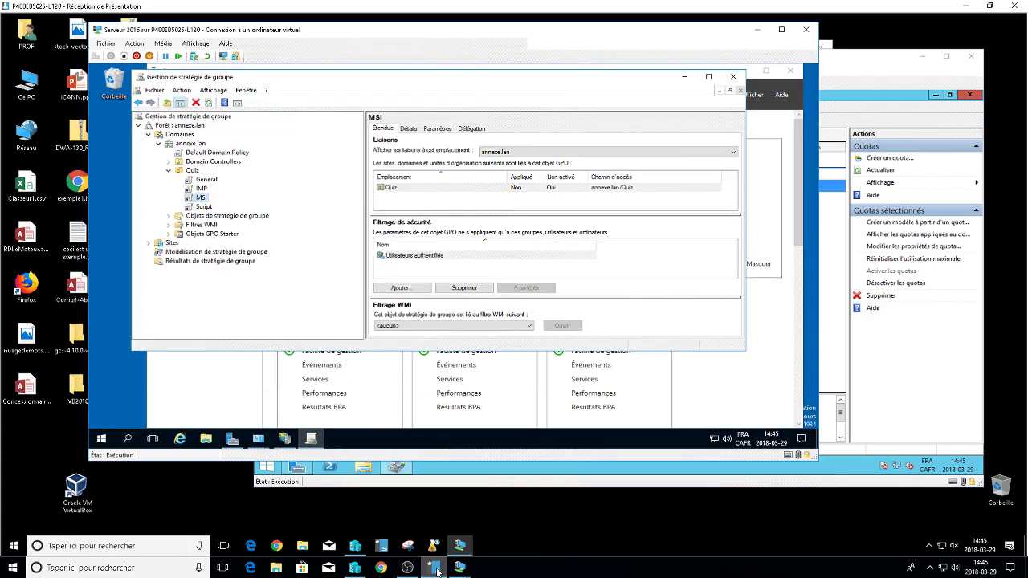
key(shift+F10)
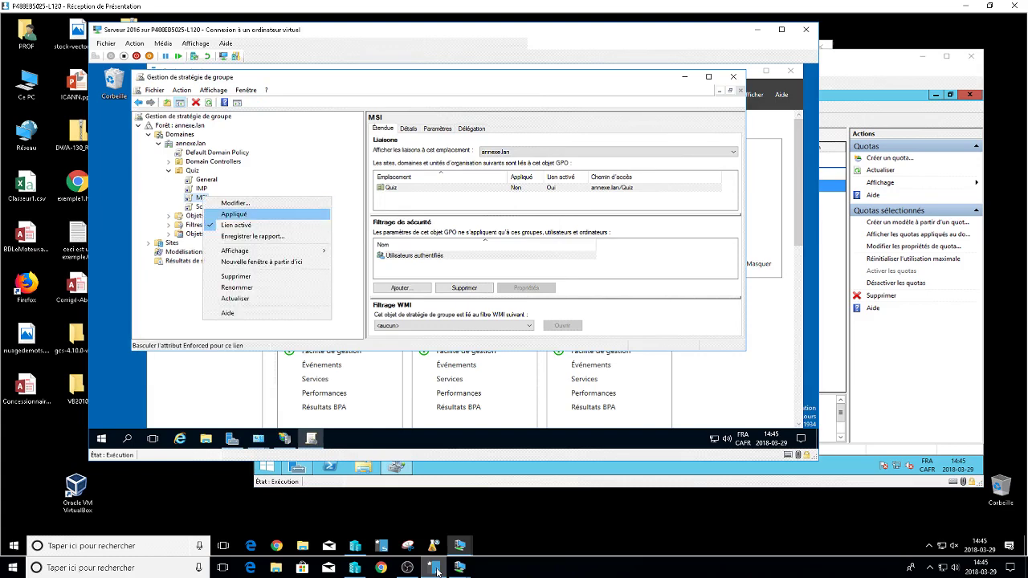
key(Return)
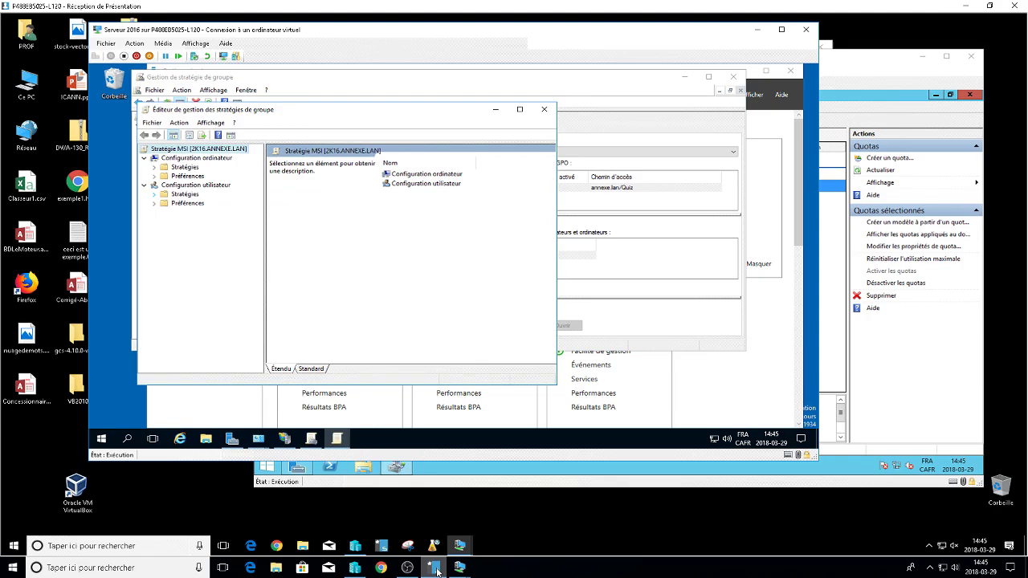
Expand the user Préférences branch and its Paramètres du Panneau de configuration node.
click(154, 203)
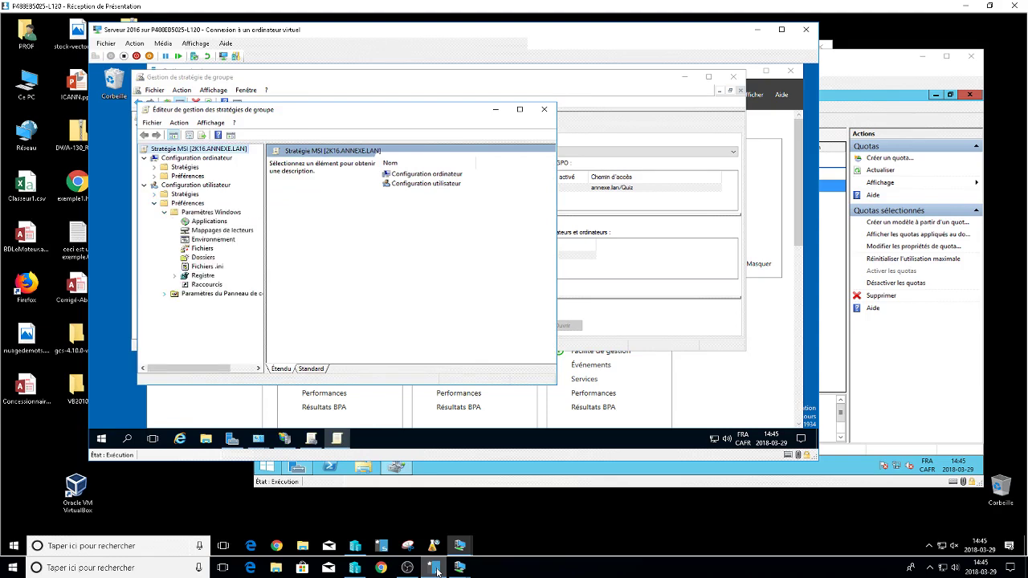
double_click(219, 294)
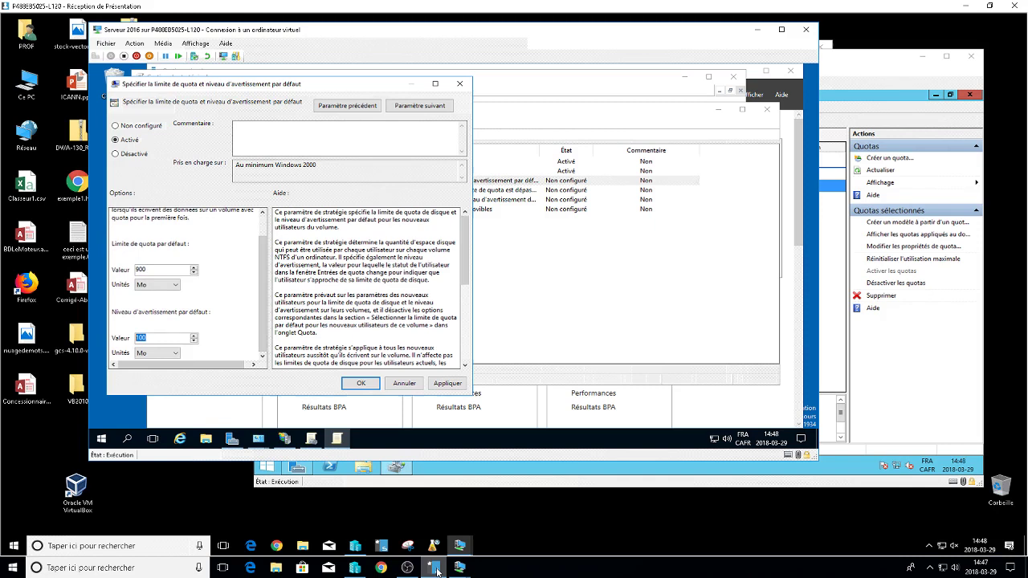
Enter 600 Mo as the quota warning level and apply the policy.
text(600)
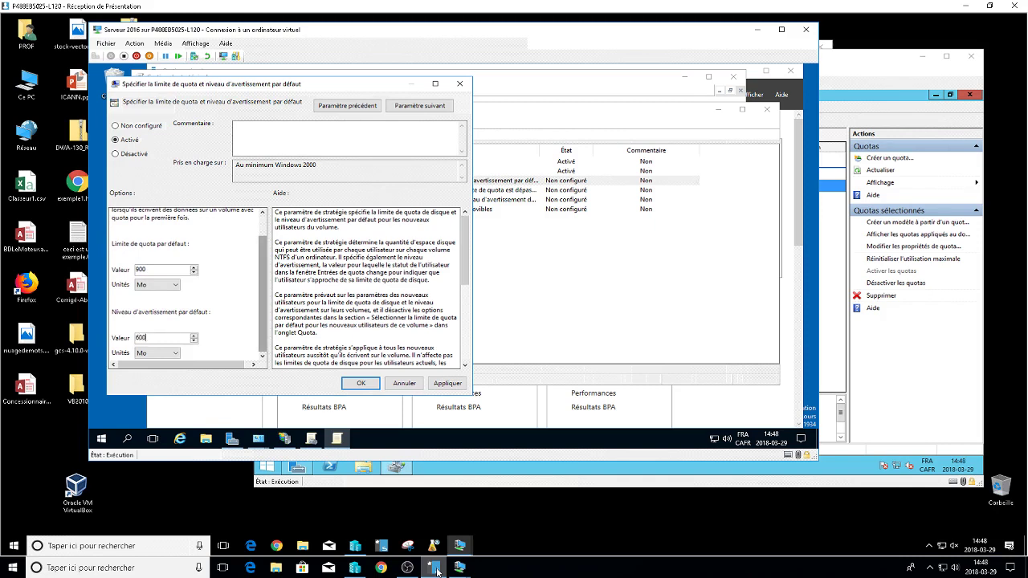
scroll(185, 284, up, 1)
scroll(185, 284, down, 1)
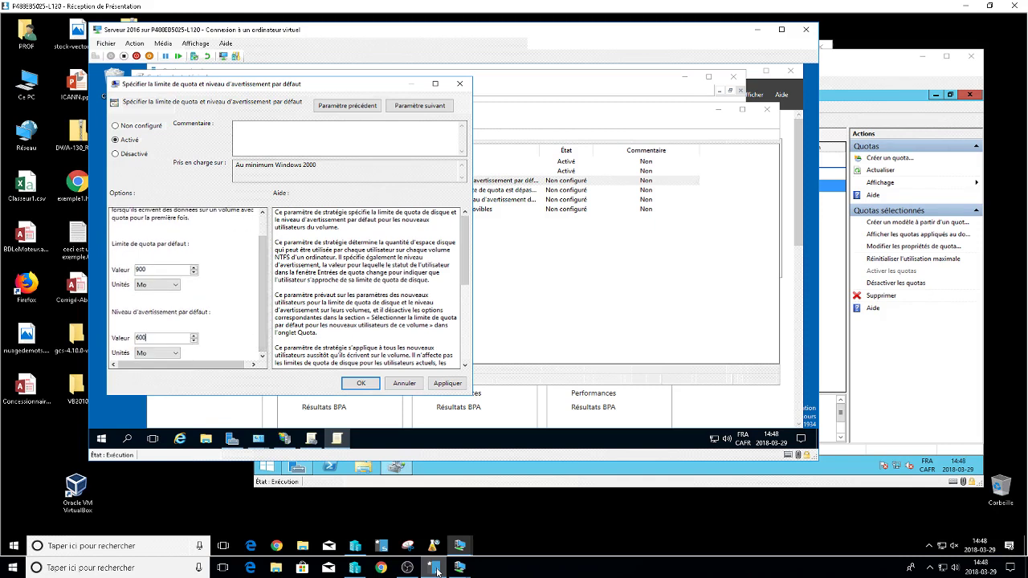
key(Return)
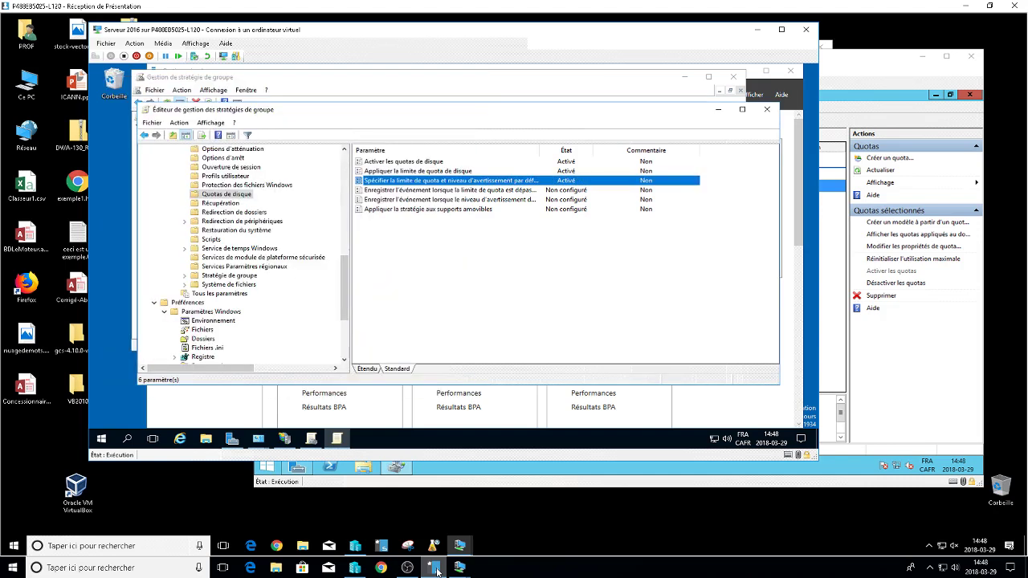
Open the removable media policy and close it unchanged.
key(Down)
key(Down)
key(Down)
key(Return)
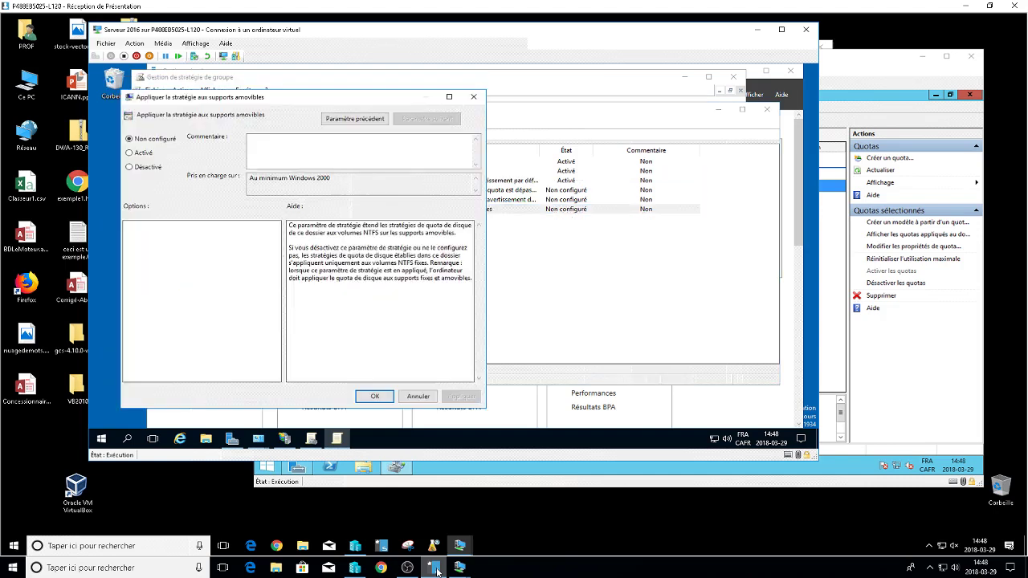
key(Escape)
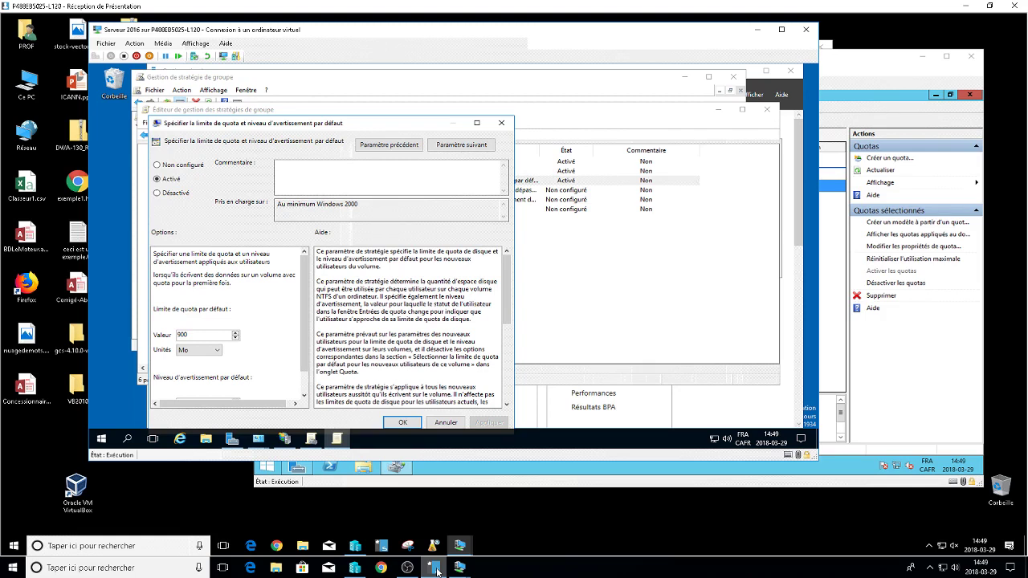
Highlight 'chaque volume' in the quota policy help, close it, and exit the policy editor.
drag(493, 289, 446, 289)
key(Return)
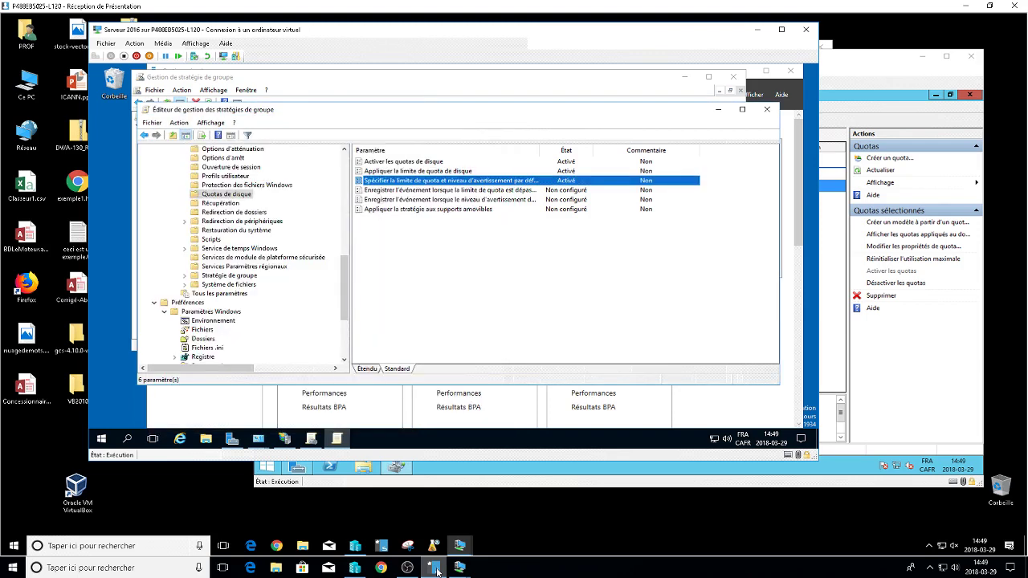
key(alt+F4)
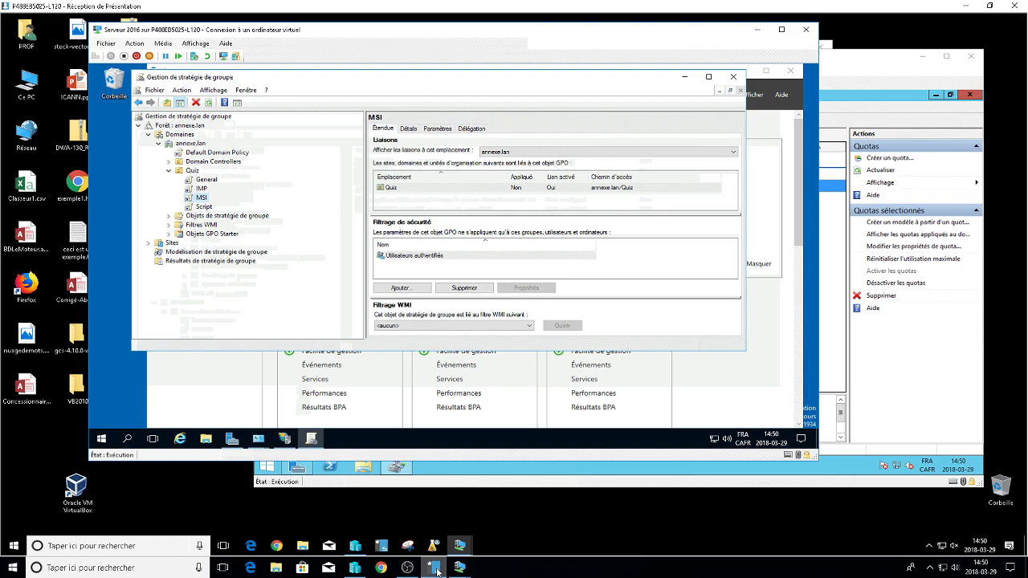
Open the Script GPO under Quiz for editing.
key(Down)
key(shift+F10)
key(Down)
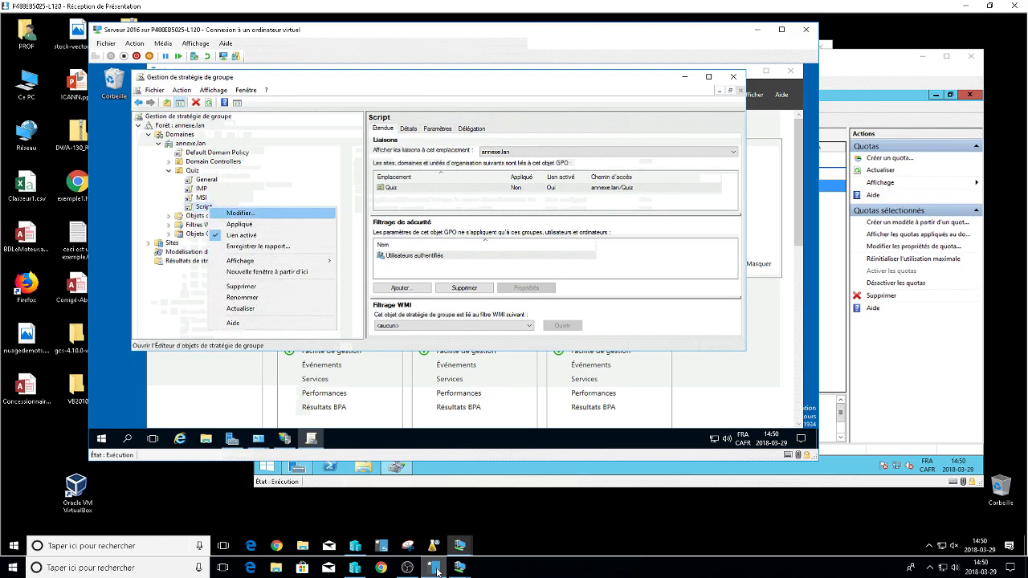
key(Return)
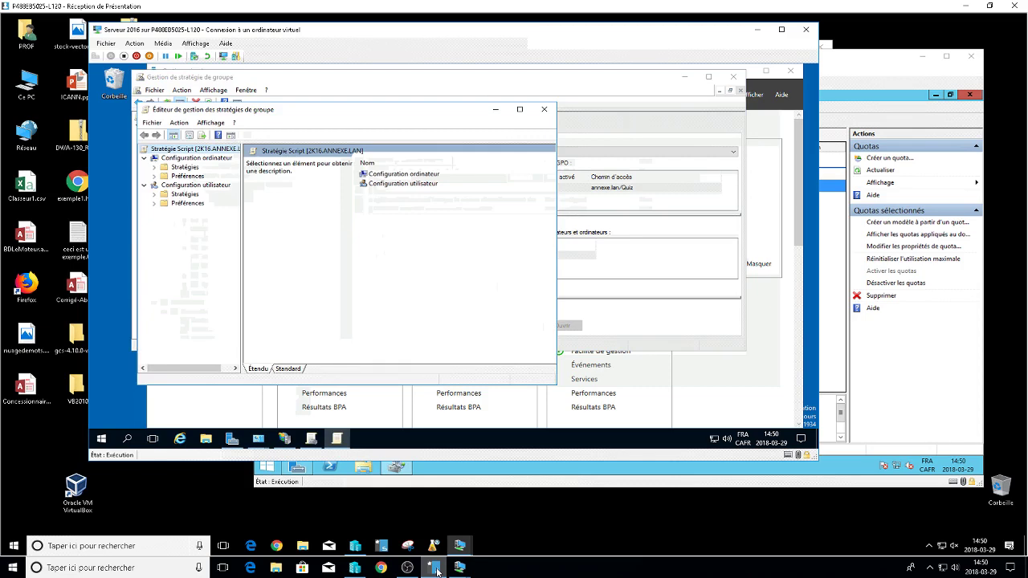
Widen the tree pane and list the user Stratégies Administrative Templates categories.
key(Down)
key(Down)
key(Down)
key(Down)
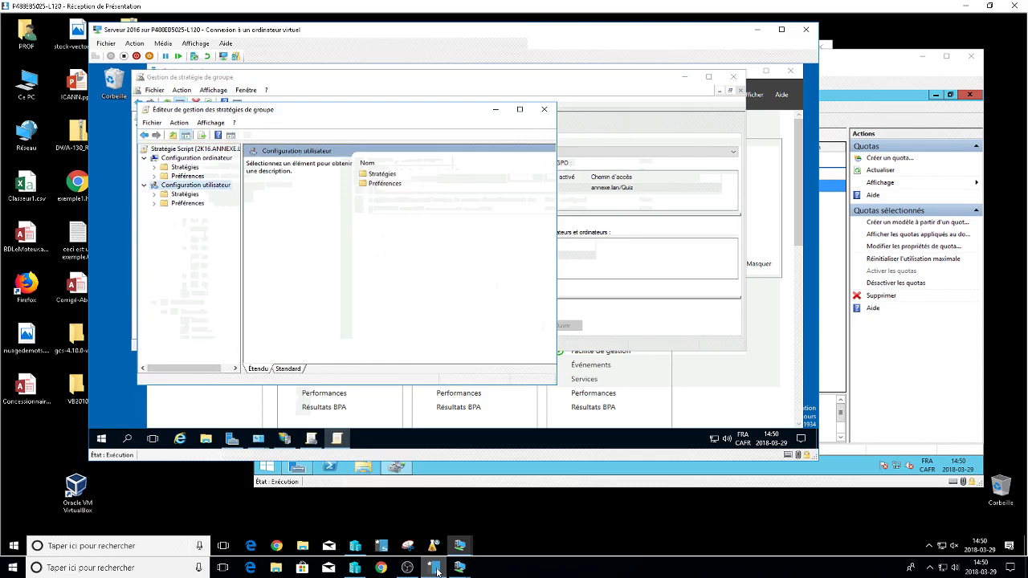
key(Right)
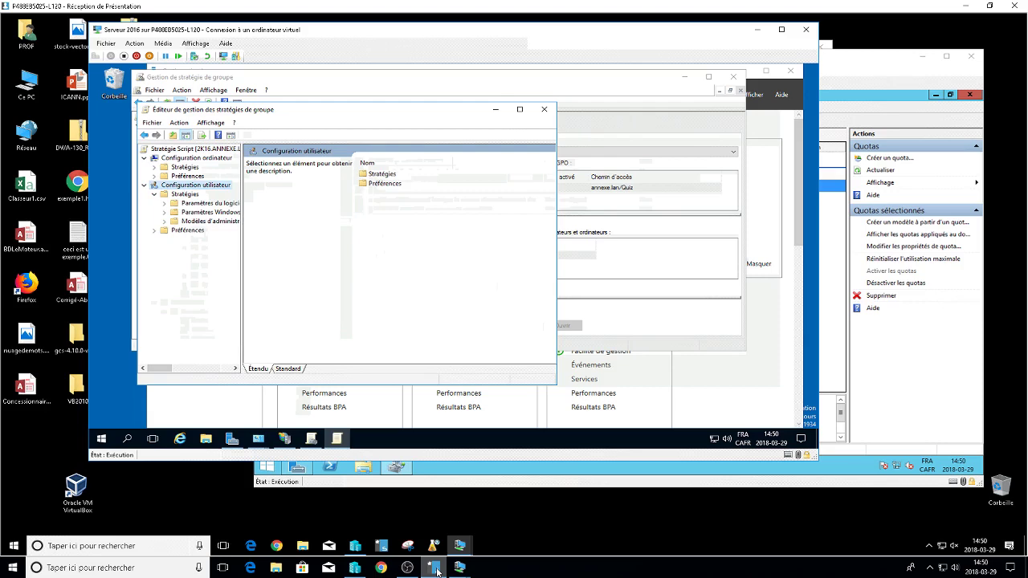
drag(242, 257, 341, 257)
click(164, 220)
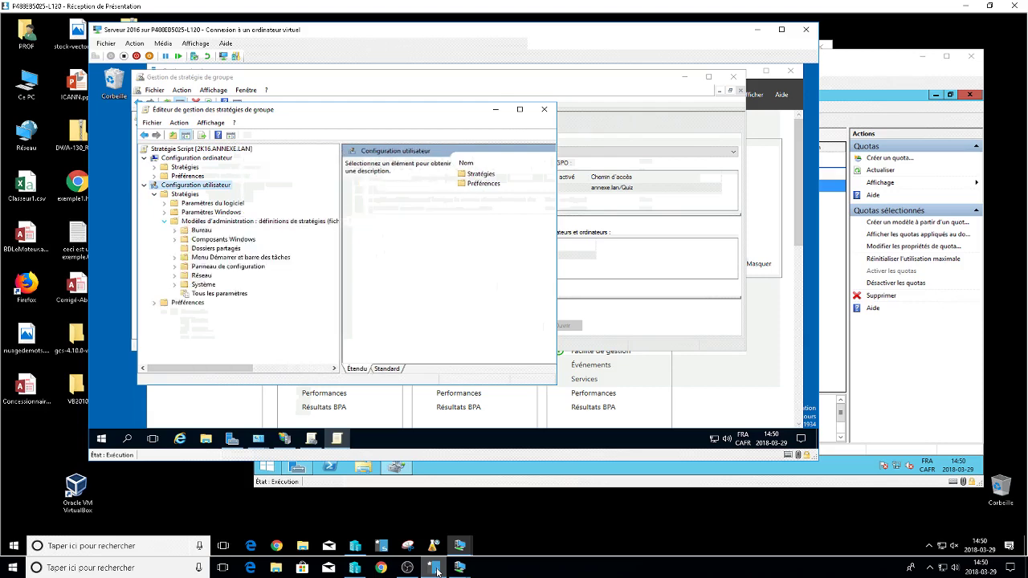
click(192, 220)
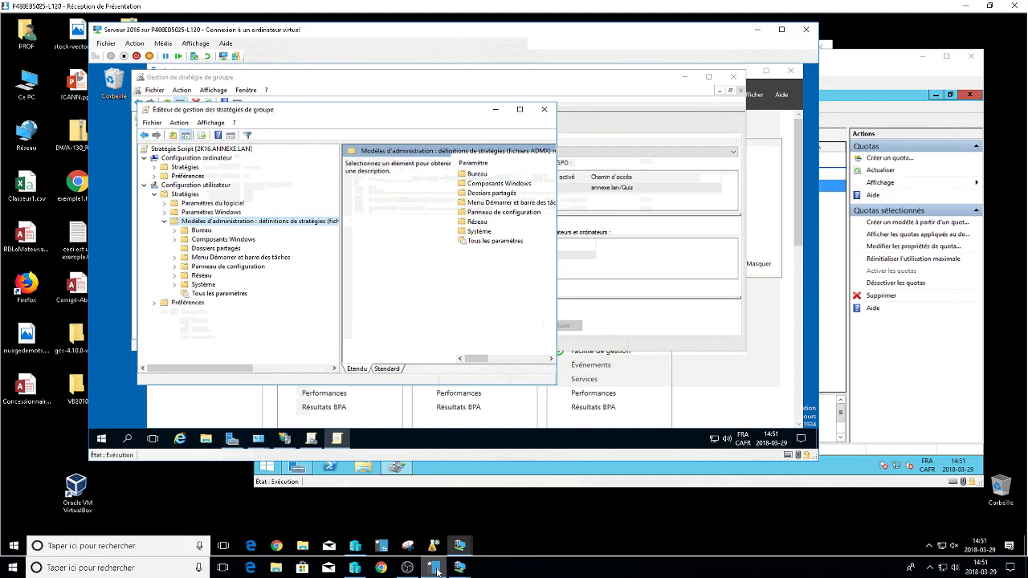
click(195, 185)
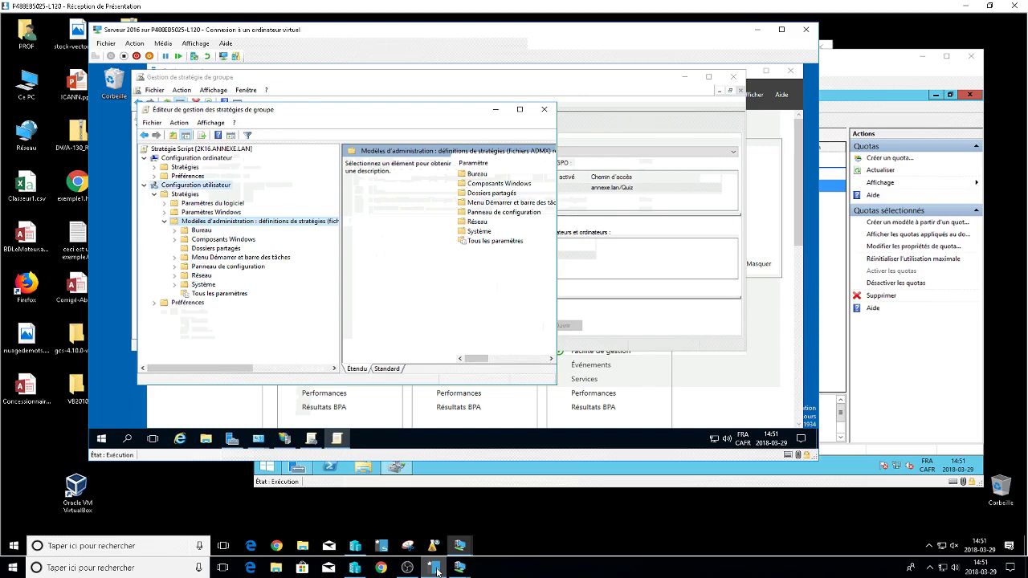
click(145, 158)
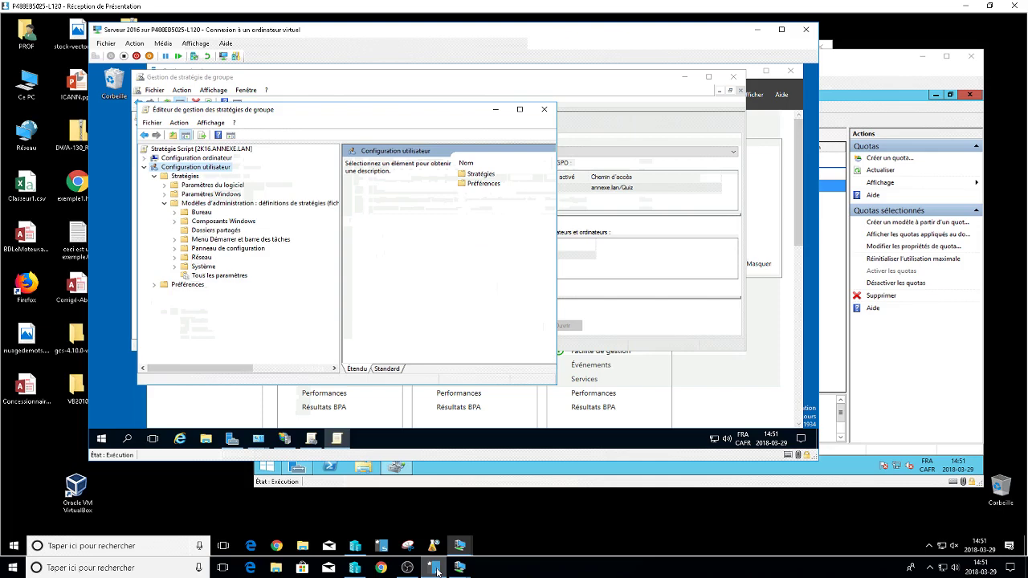
click(185, 176)
click(241, 203)
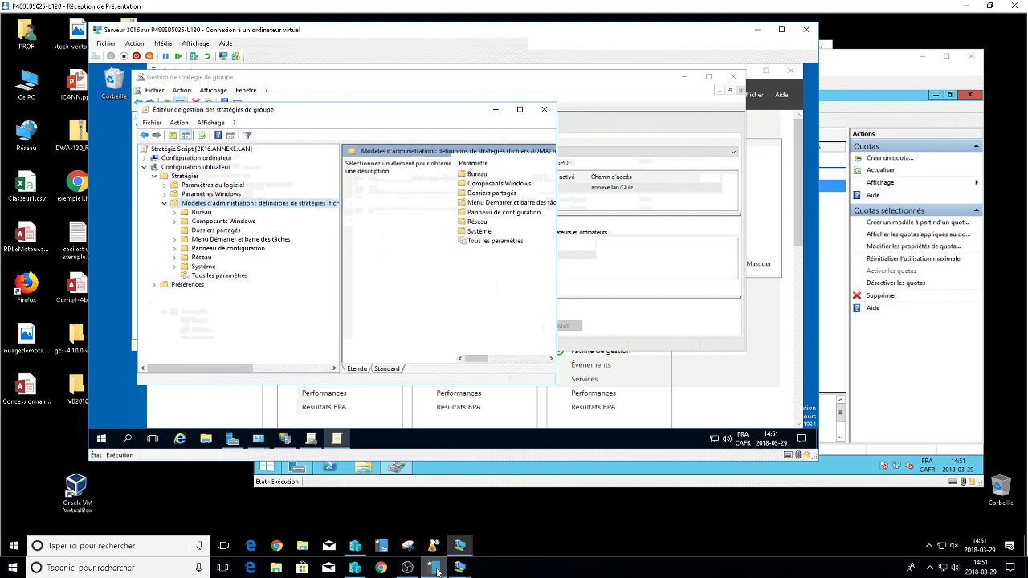
Show the Affichage settings under the Panneau de configuration template category.
key(Down)
key(Down)
key(Down)
key(Down)
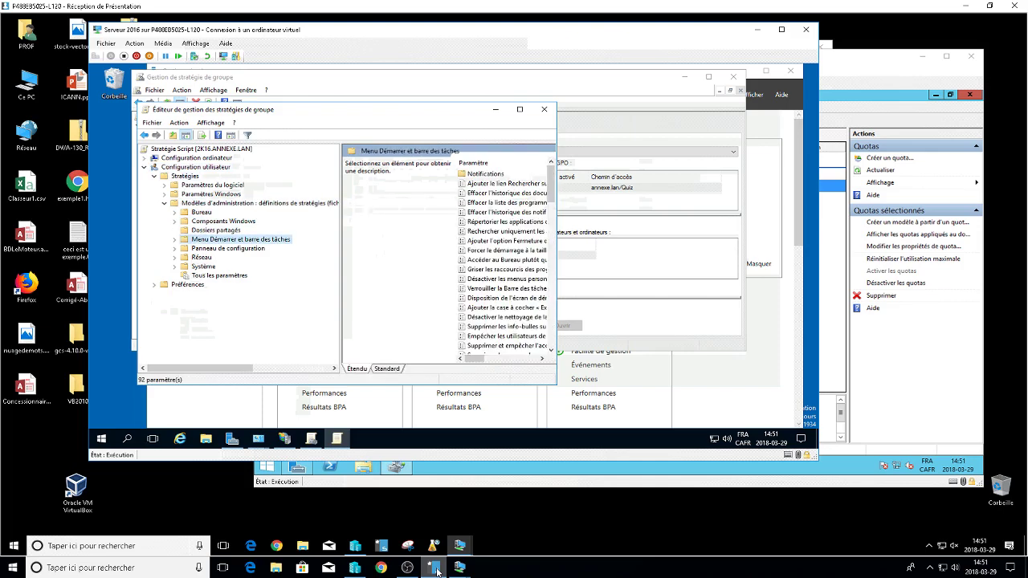
key(Down)
key(Down)
key(Down)
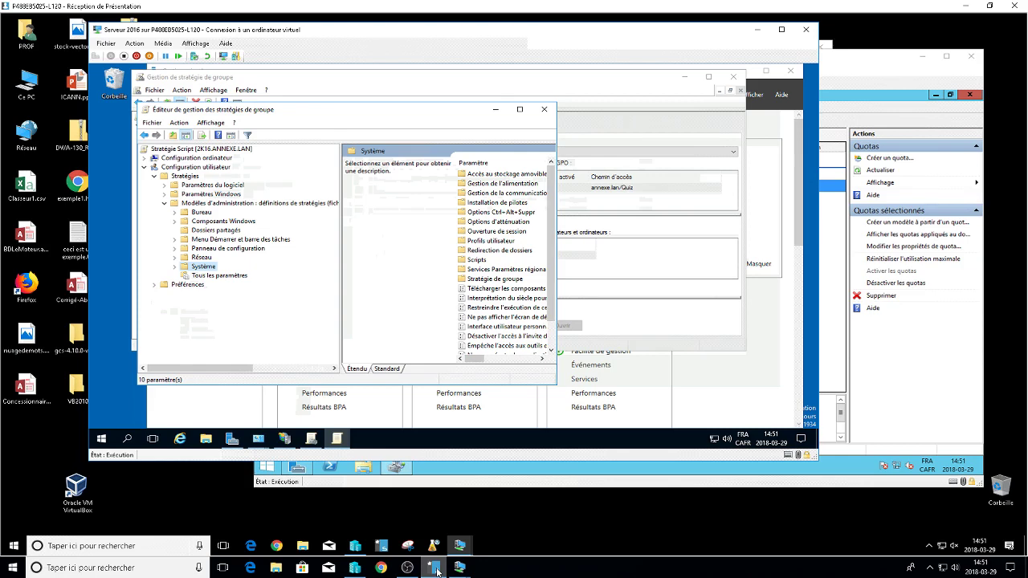
click(174, 249)
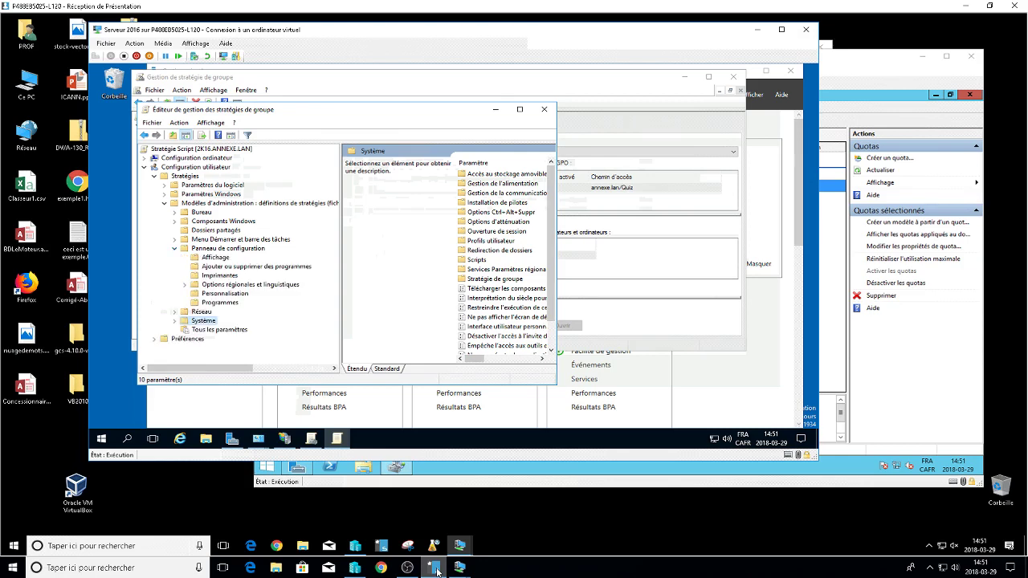
click(216, 257)
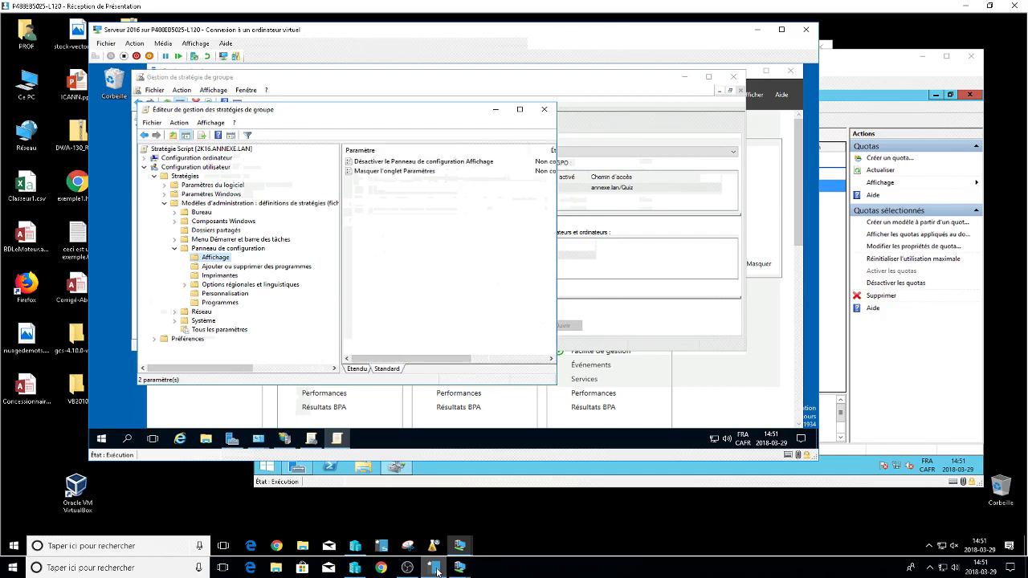
Enable 'Désactiver le Panneau de configuration Affichage', then show the Bureau desktop policies.
double_click(393, 171)
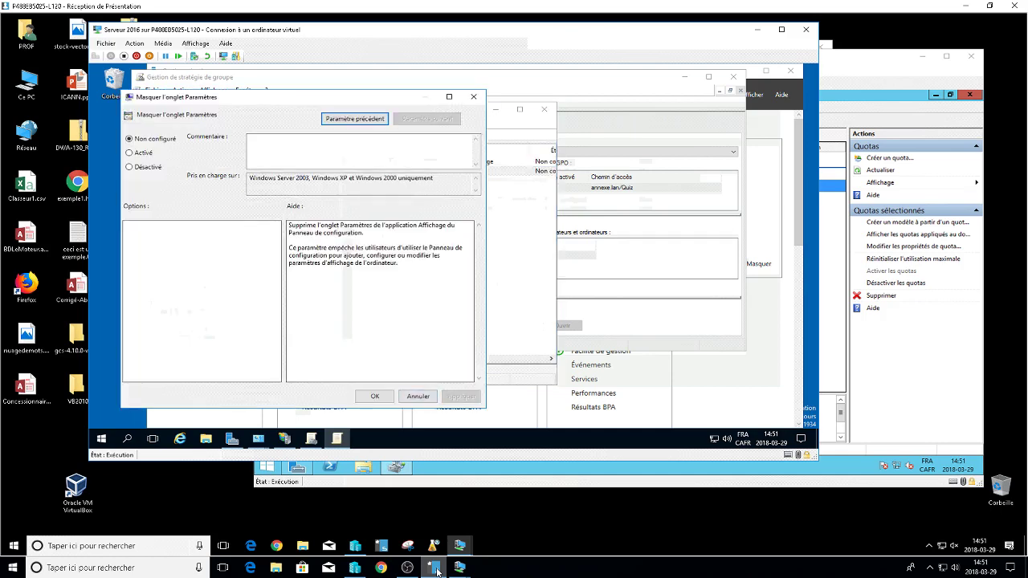
click(418, 396)
key(Up)
key(Return)
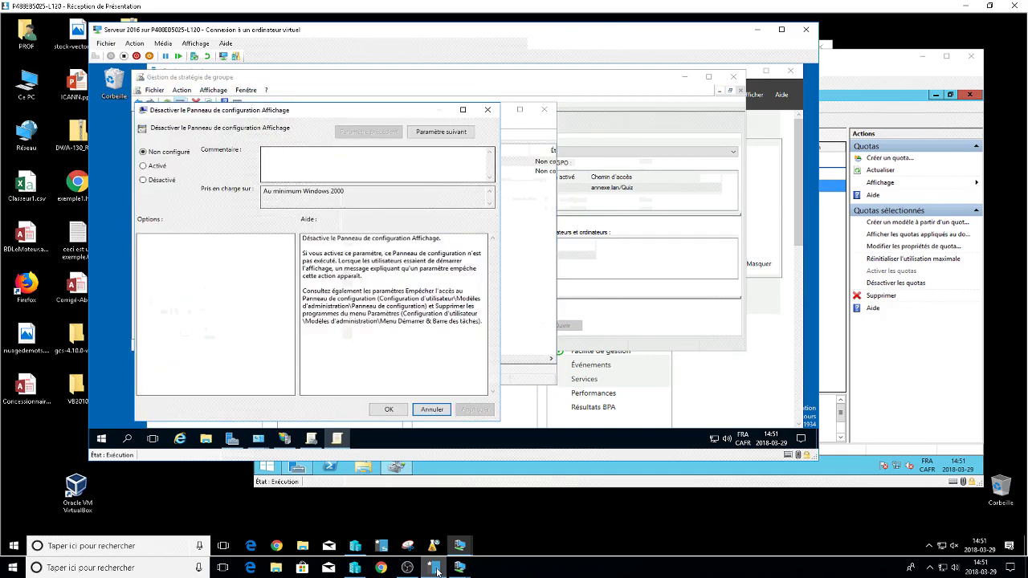
key(Down)
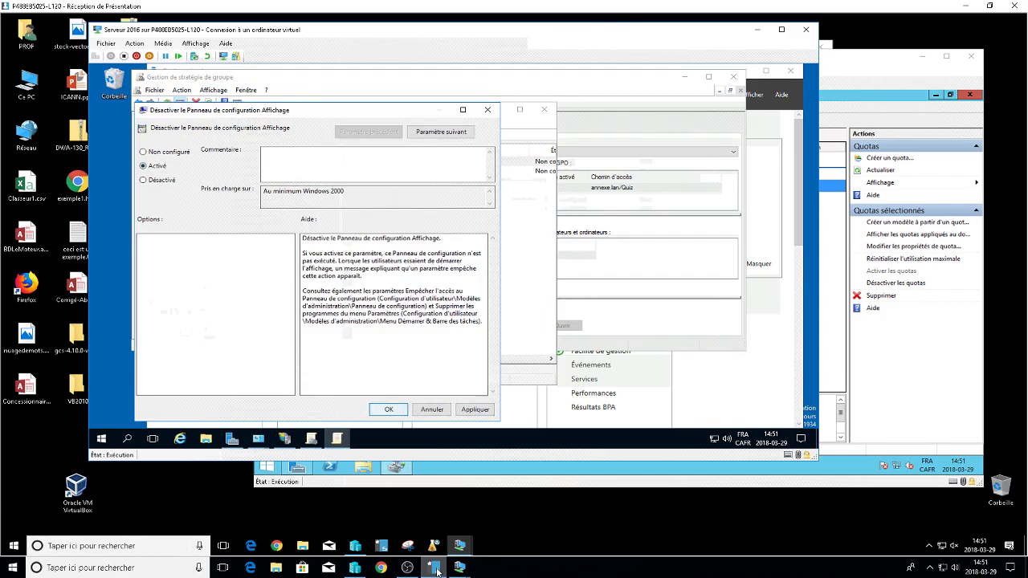
key(Return)
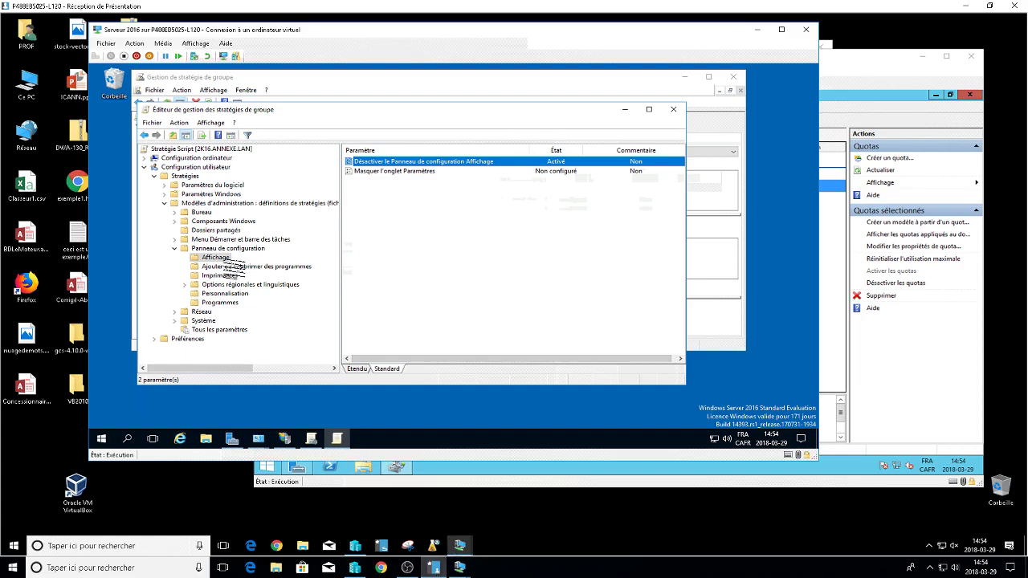
click(201, 212)
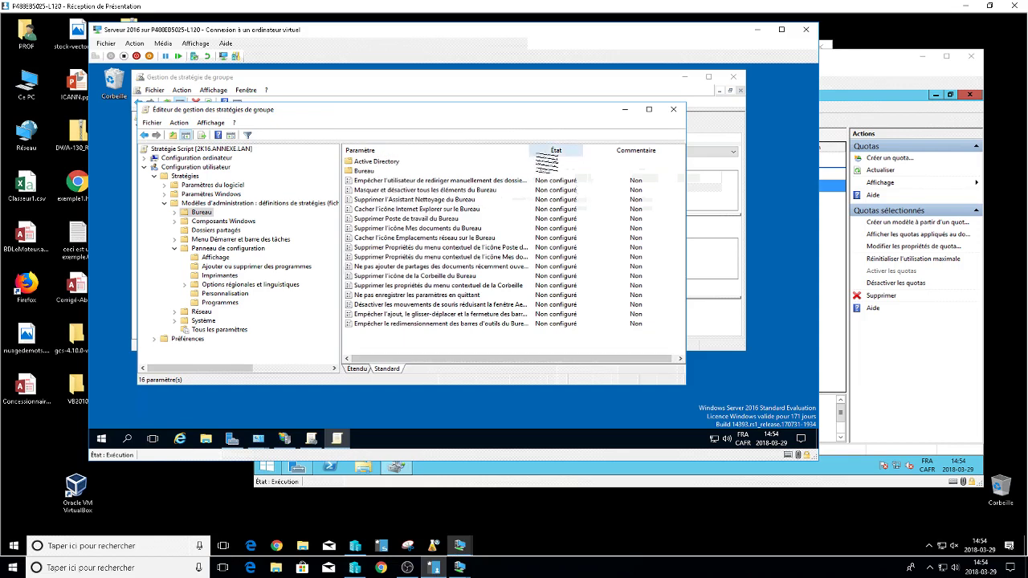
Open Papier peint du Bureau in the Bureau subfolder, set it Activé, and focus the wallpaper name.
double_click(361, 171)
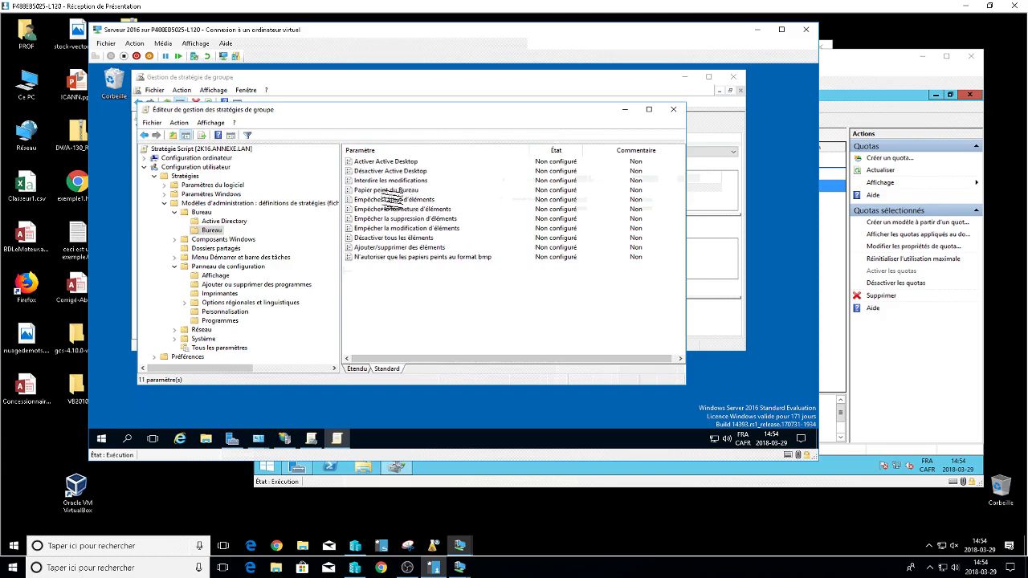
click(410, 192)
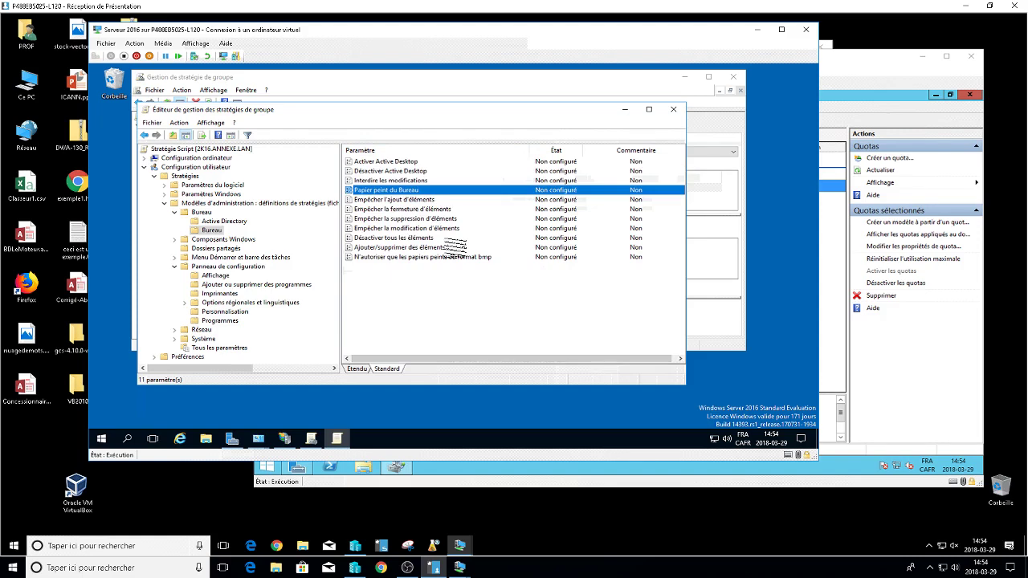
double_click(416, 190)
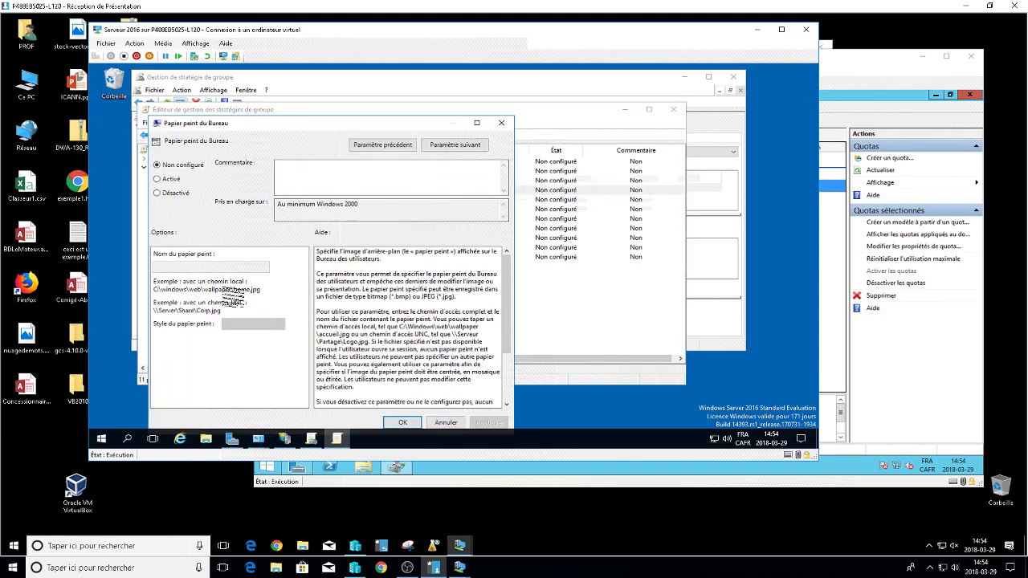
click(157, 178)
click(174, 266)
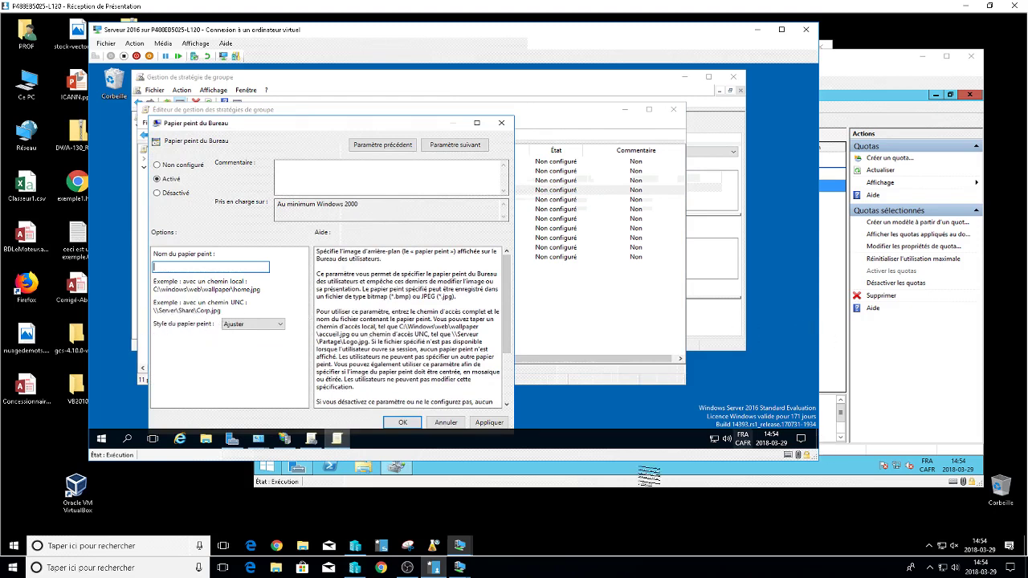
mouse_move(459, 549)
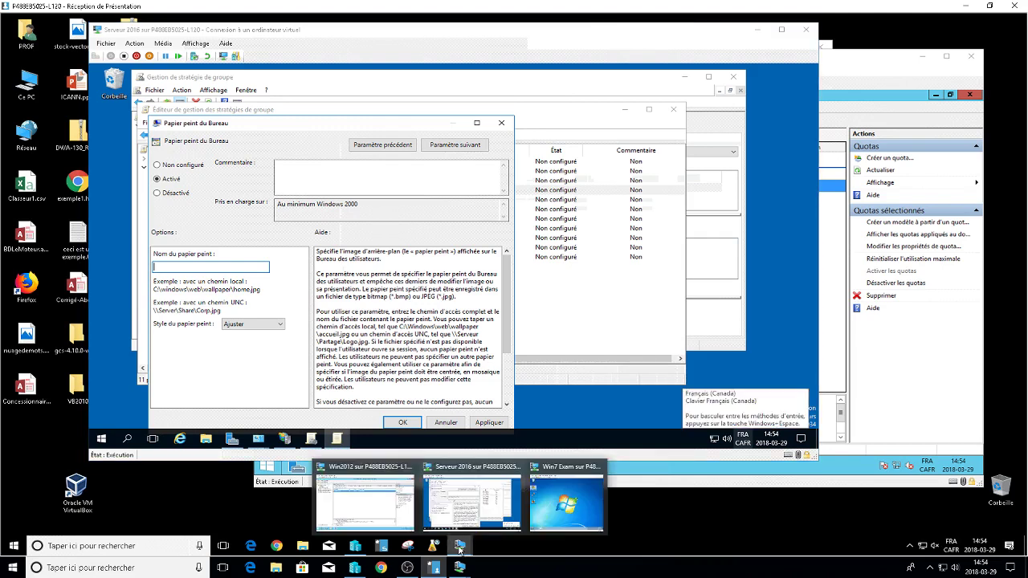
On the Win2012 VM, open the MSI folder on the Share (D:) drive.
click(410, 516)
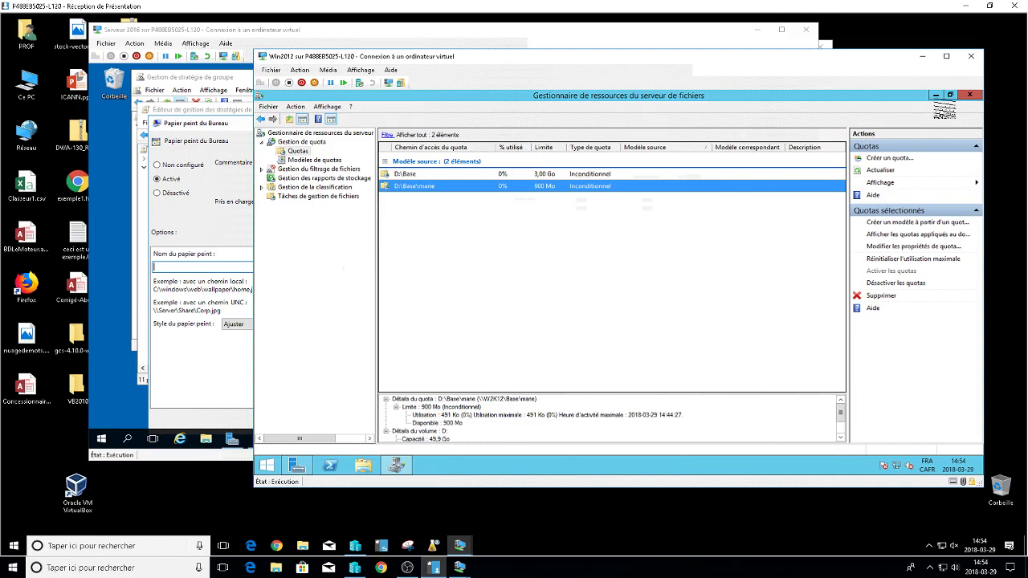
click(935, 95)
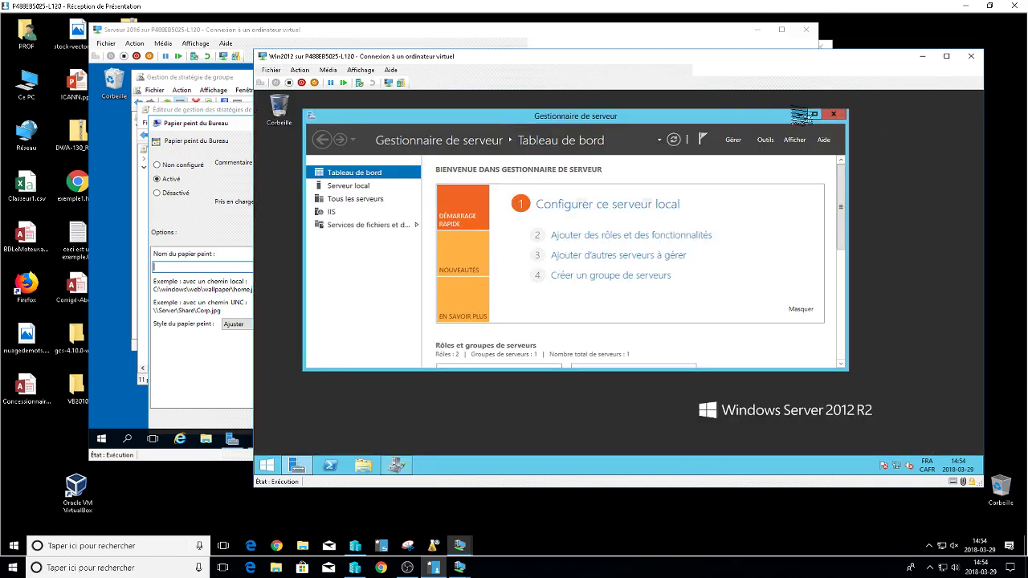
click(803, 115)
click(363, 465)
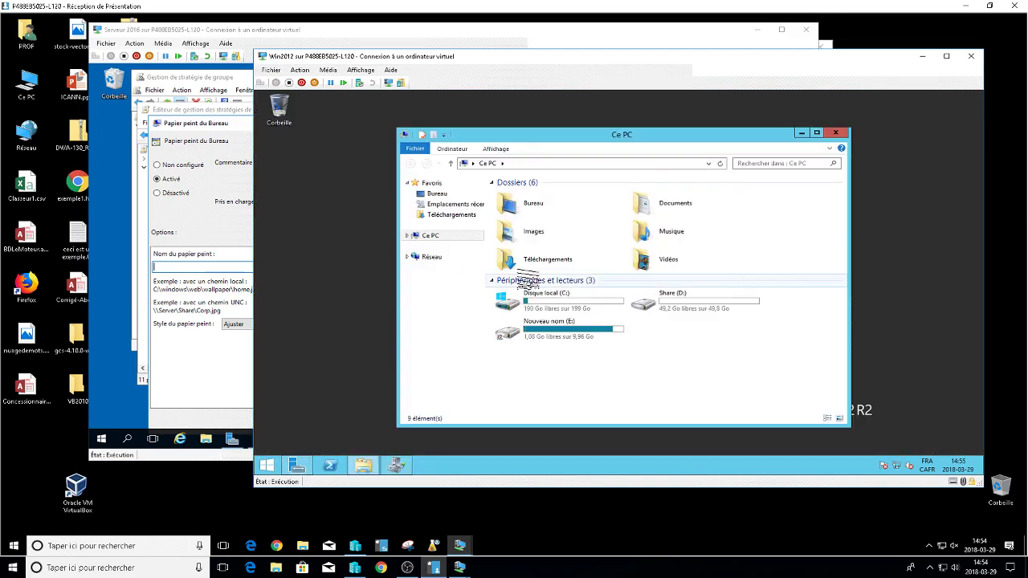
double_click(651, 304)
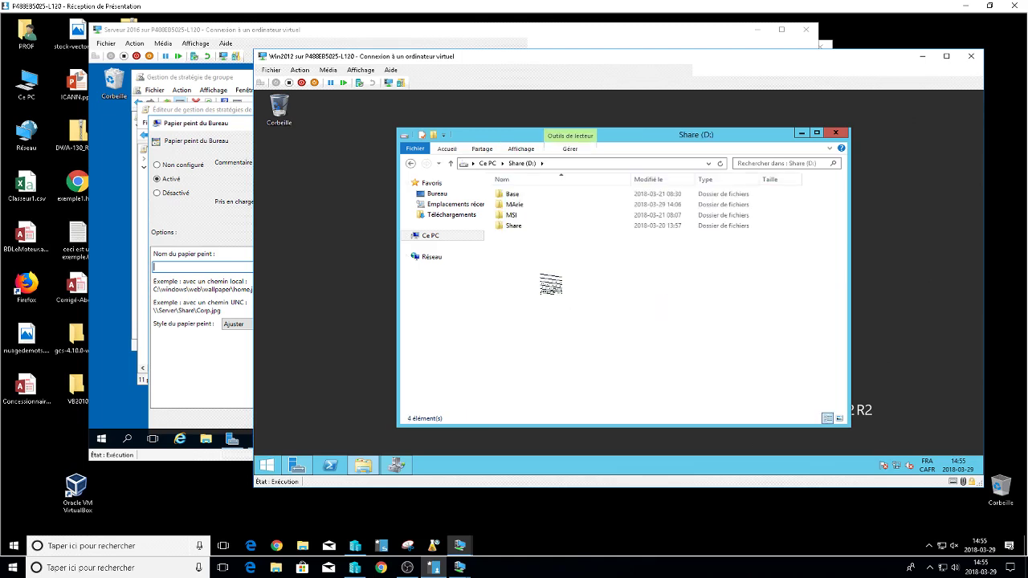
double_click(512, 215)
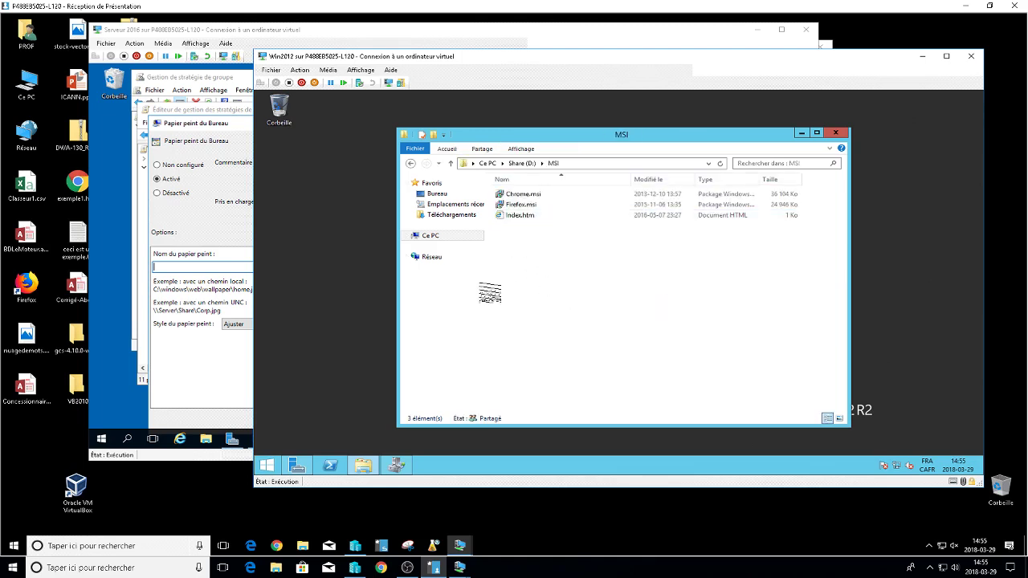
In a second window, browse to C:\Windows\Web\Wallpaper\Windows and preview img0.jpg.
right_click(366, 465)
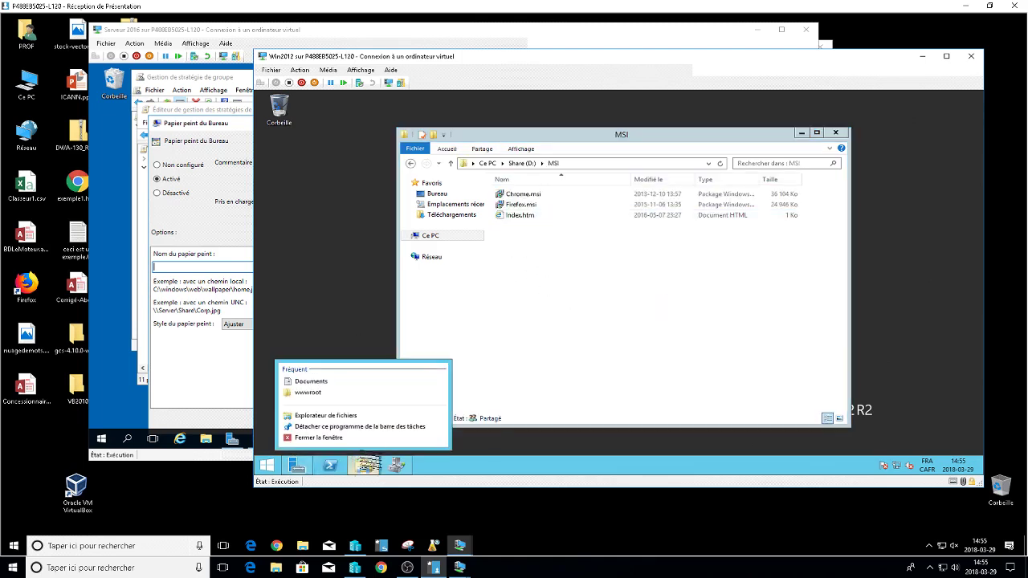
click(344, 416)
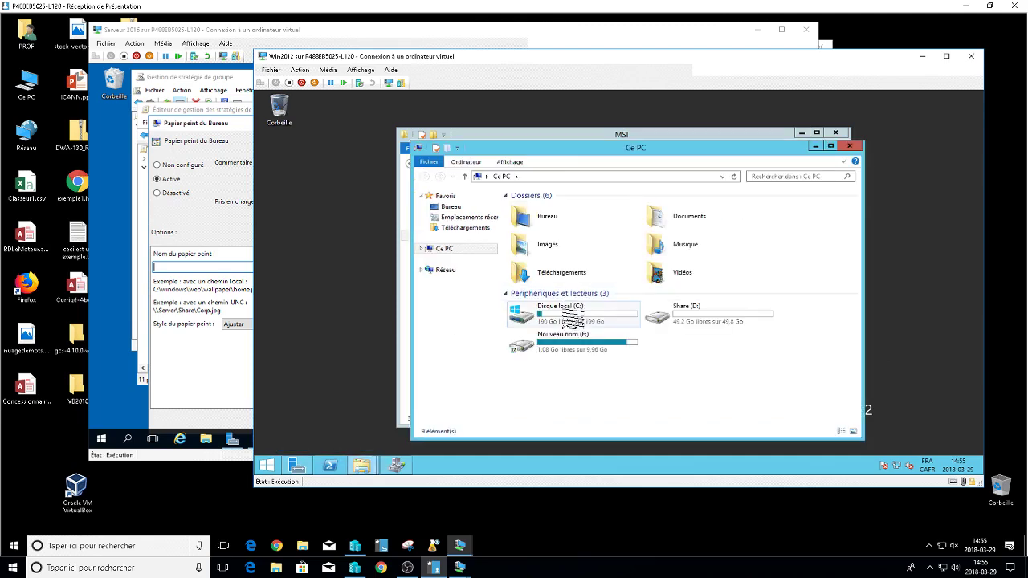
double_click(537, 315)
double_click(526, 281)
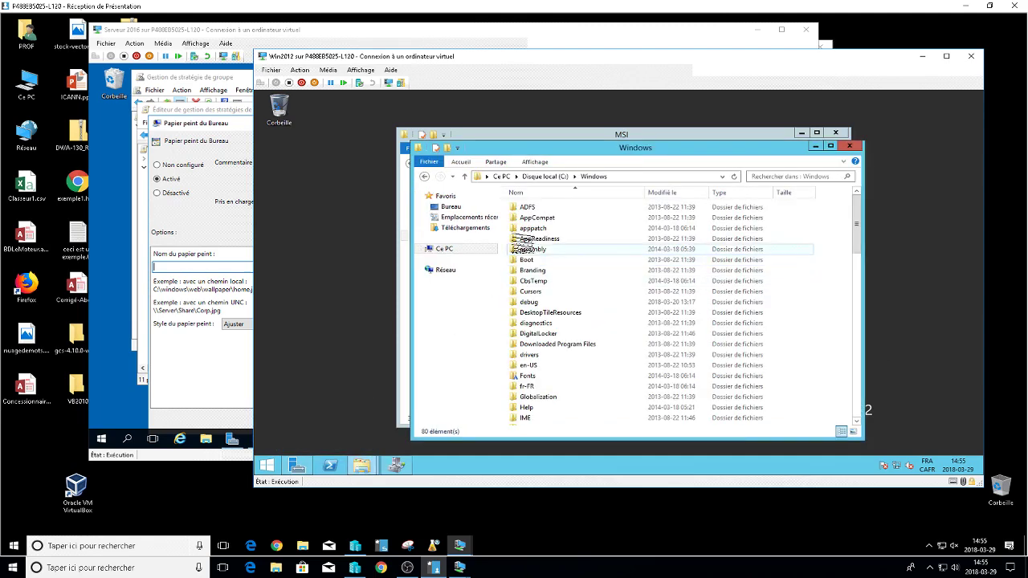
scroll(538, 390, down, 4)
scroll(538, 390, down, 9)
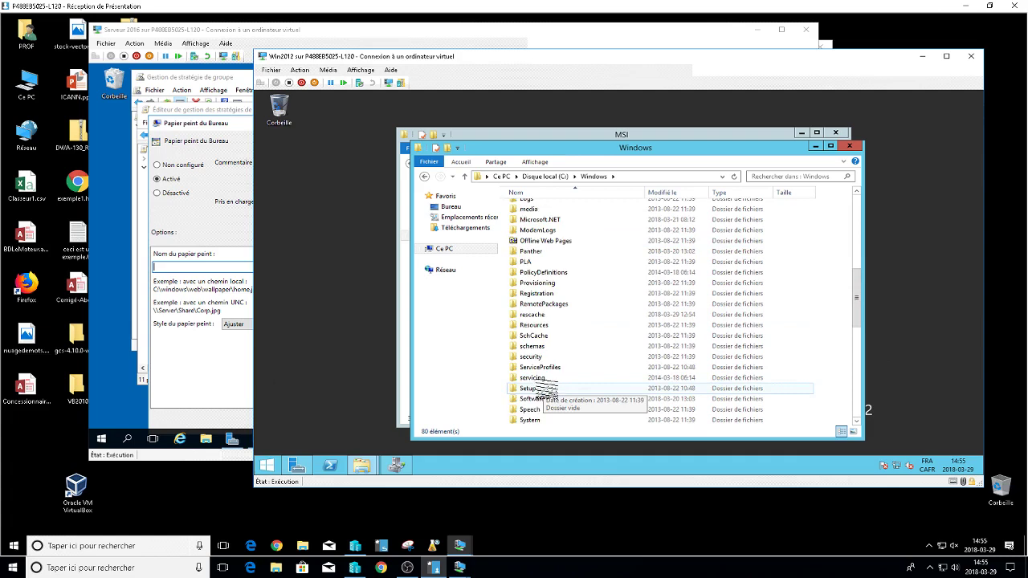
double_click(530, 398)
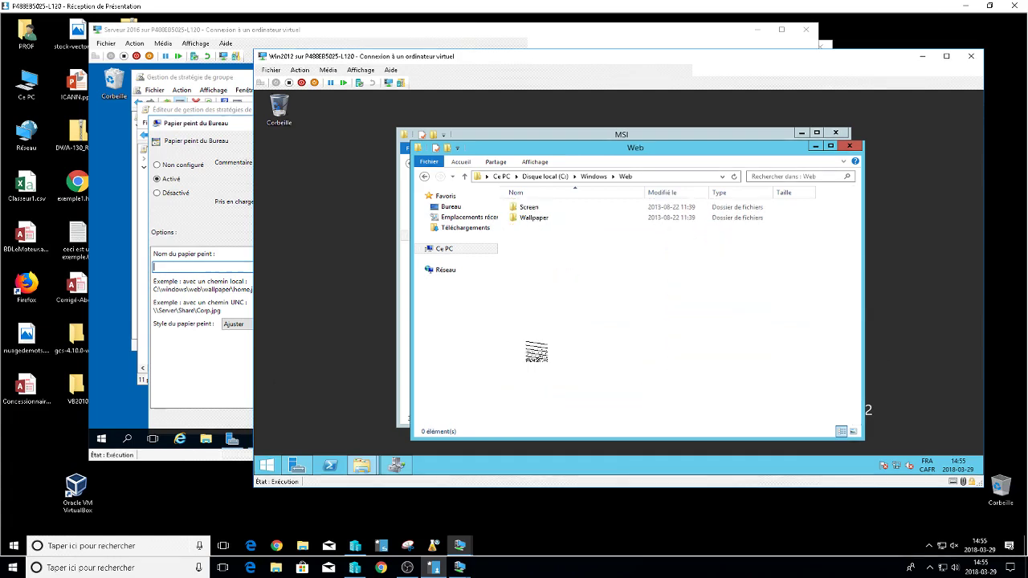
click(537, 218)
double_click(538, 219)
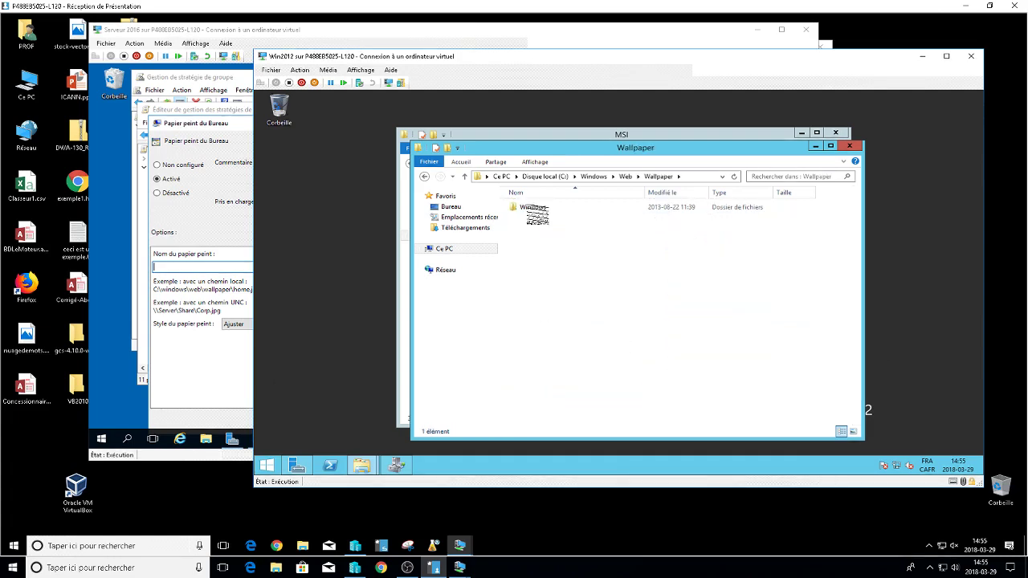
double_click(528, 208)
double_click(531, 207)
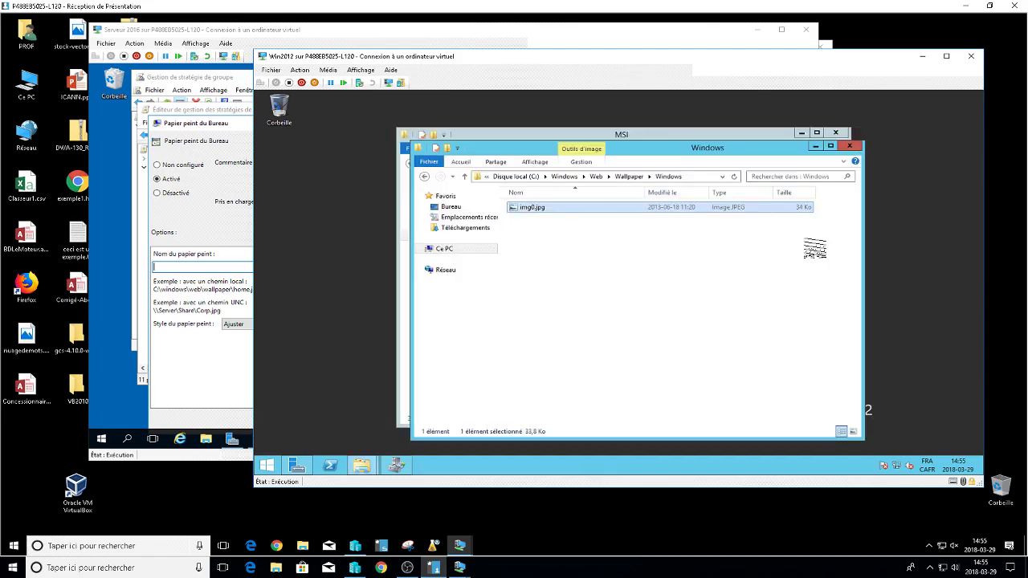
click(894, 134)
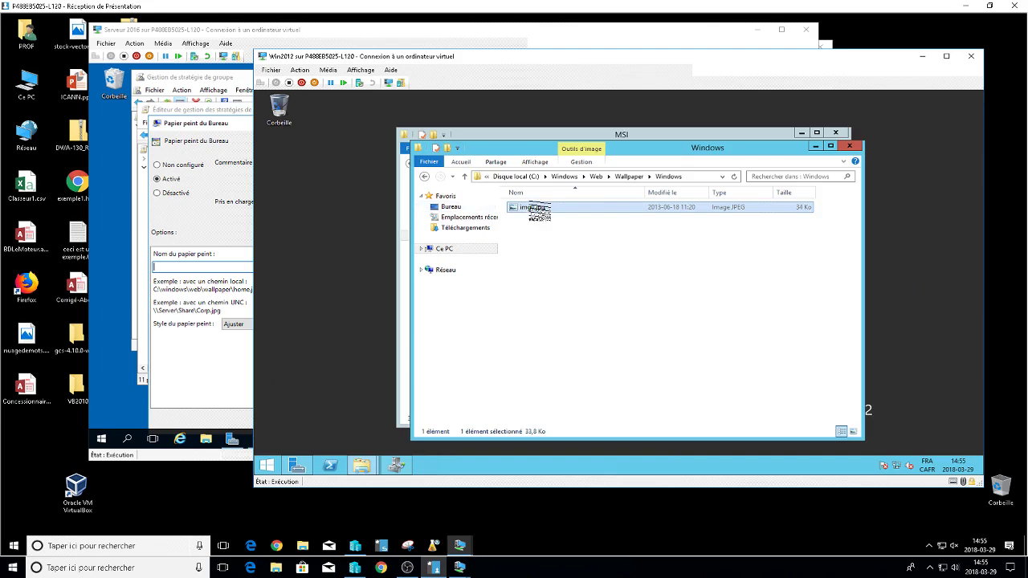
Copy img0.jpg and paste it into the D:\MSI folder.
right_click(534, 208)
click(565, 284)
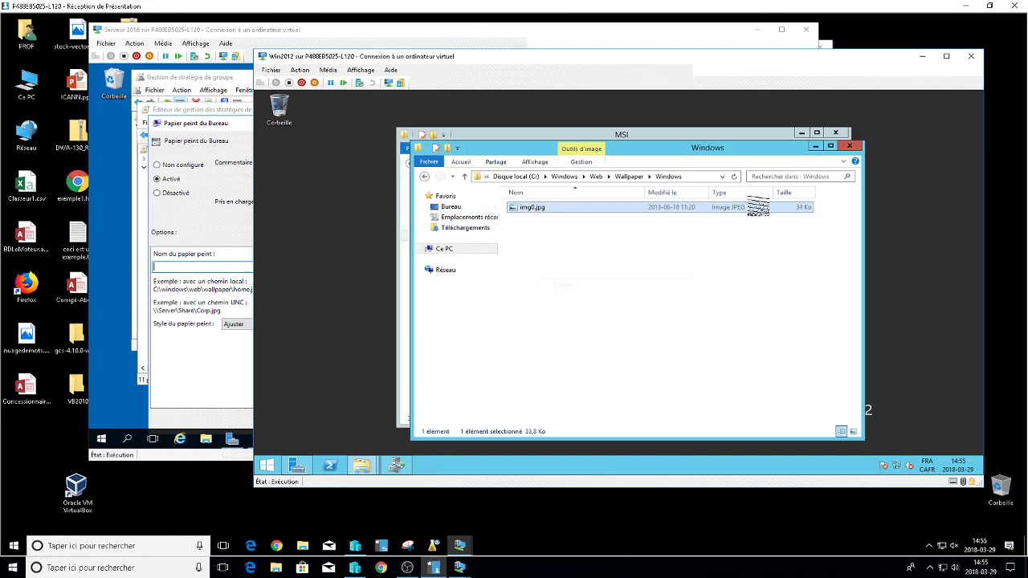
click(815, 148)
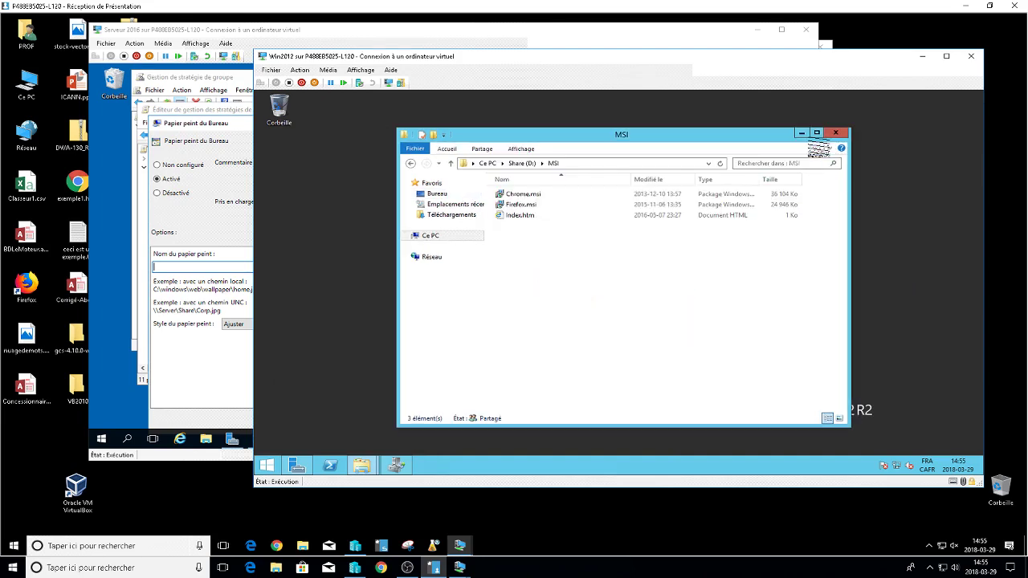
right_click(551, 259)
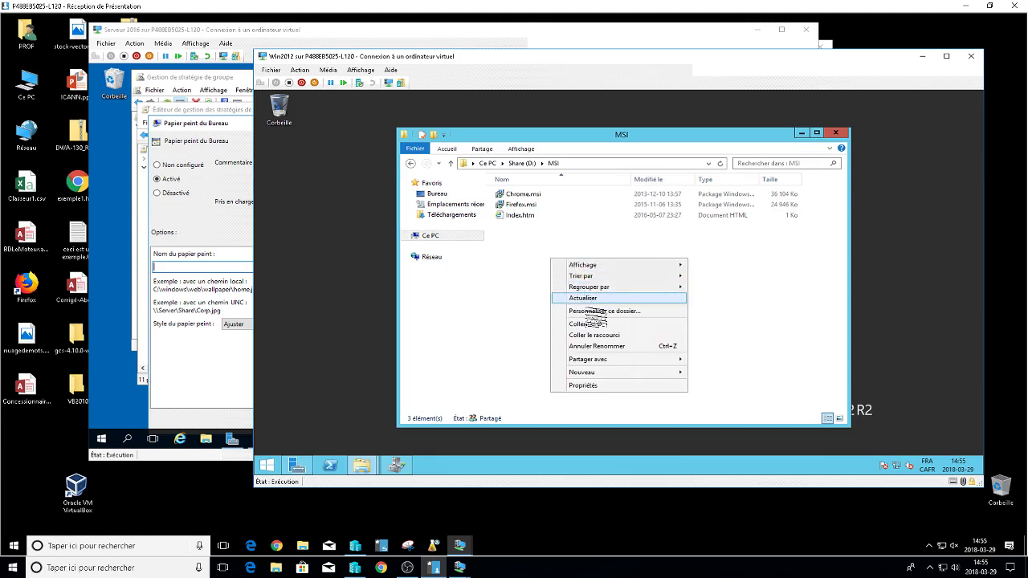
click(585, 324)
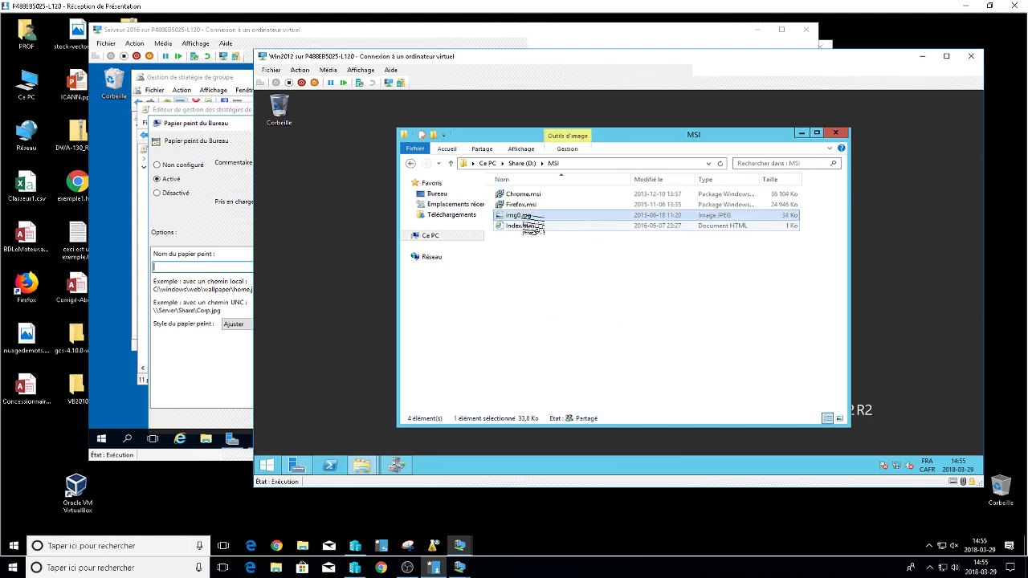
Rename the pasted copy to image.jpg.
click(518, 215)
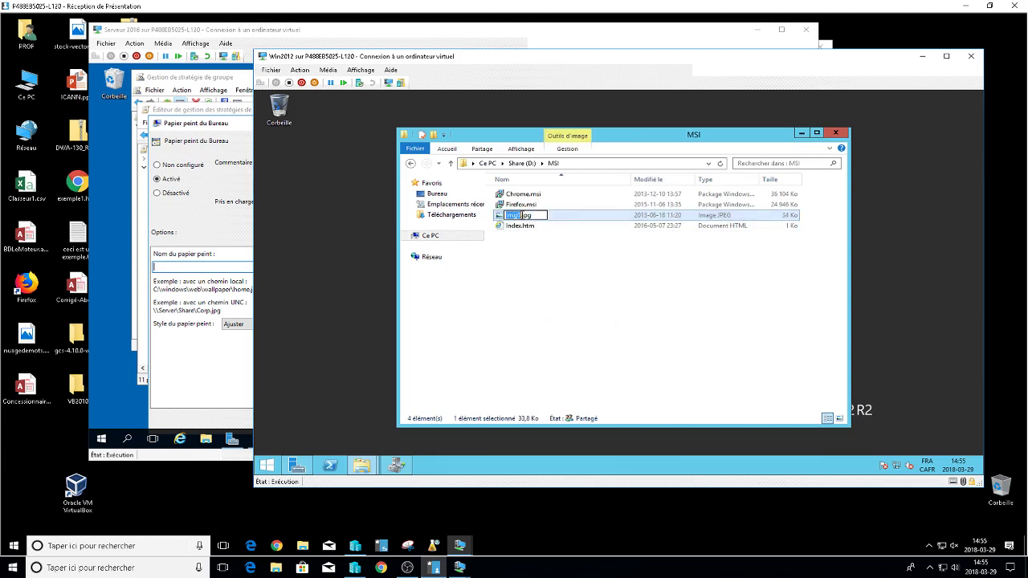
text(ima)
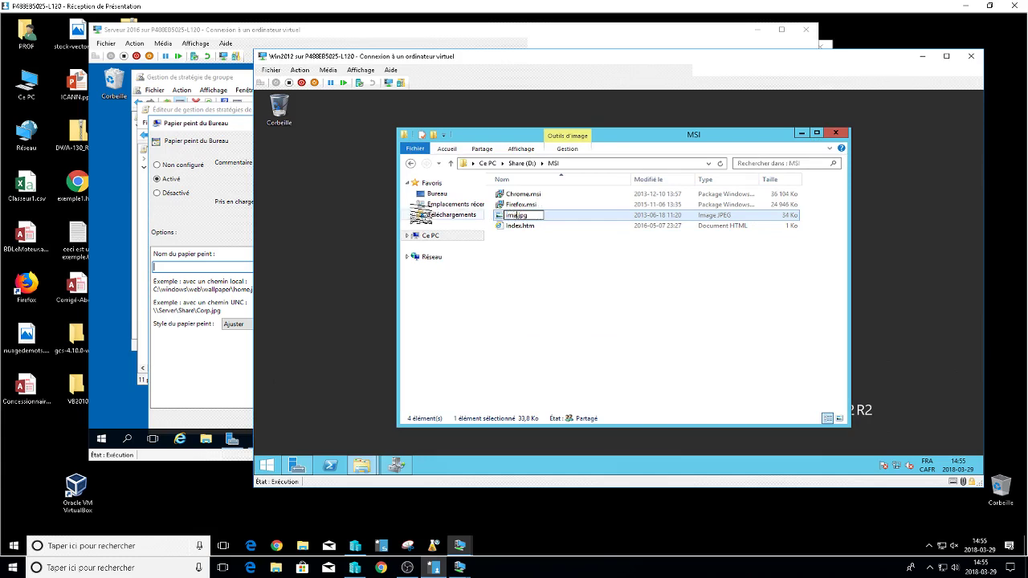
text(ge)
click(684, 327)
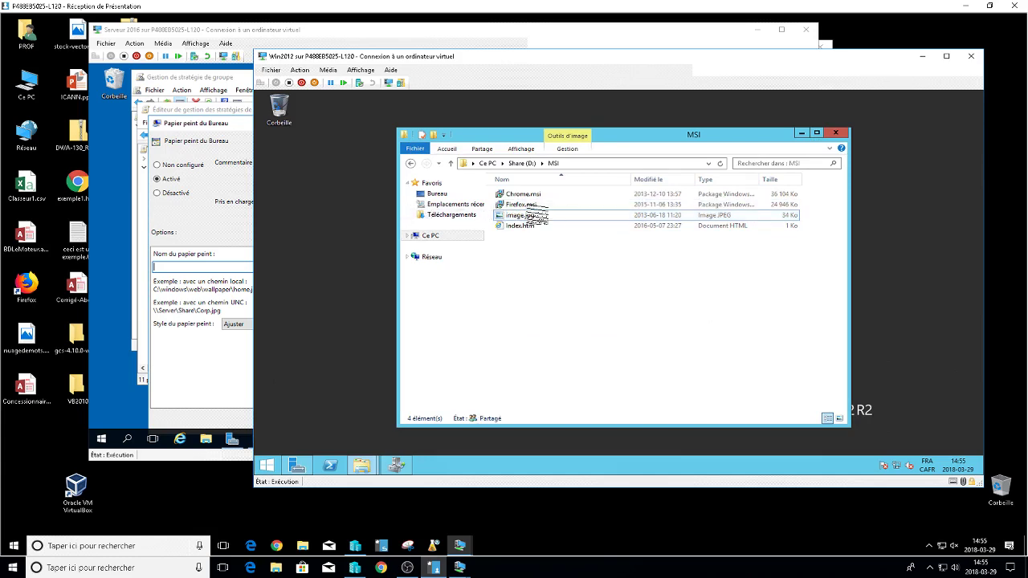
click(175, 267)
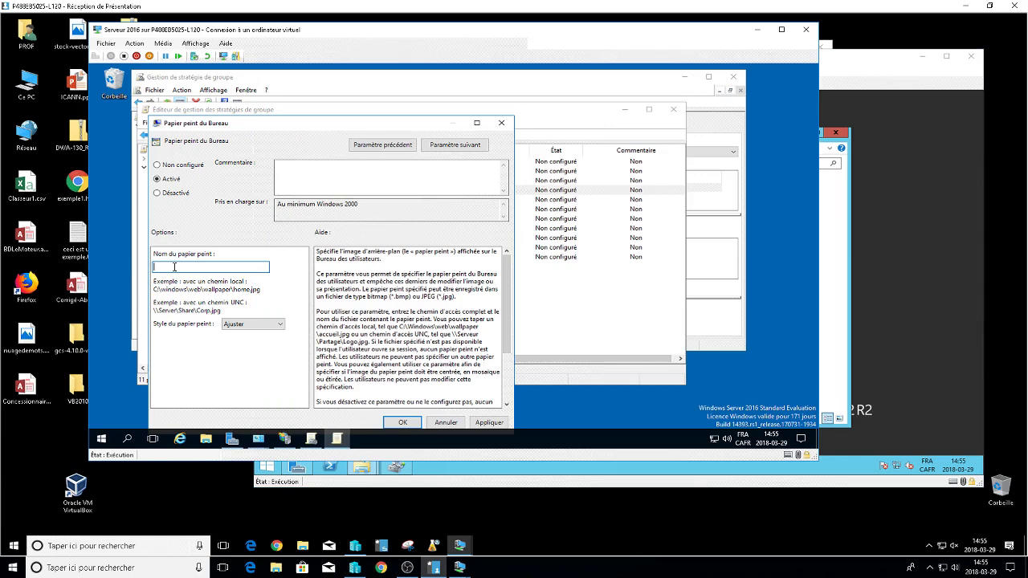
Enter \\192.168.126.2\msi\image.jpg as the wallpaper path, then apply and confirm the policy.
text(\\192.168.126.2\msi\image.jpg)
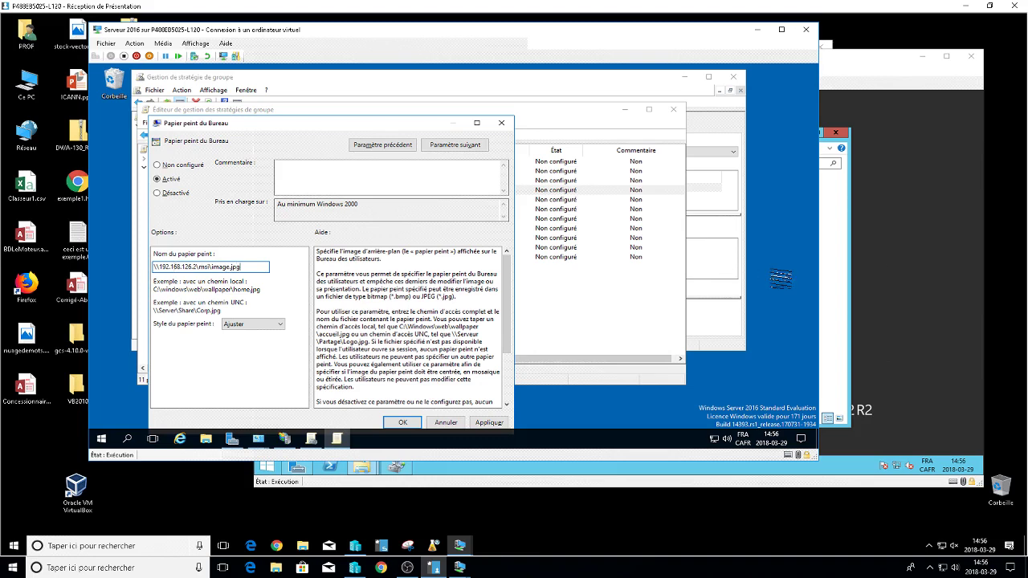
click(939, 274)
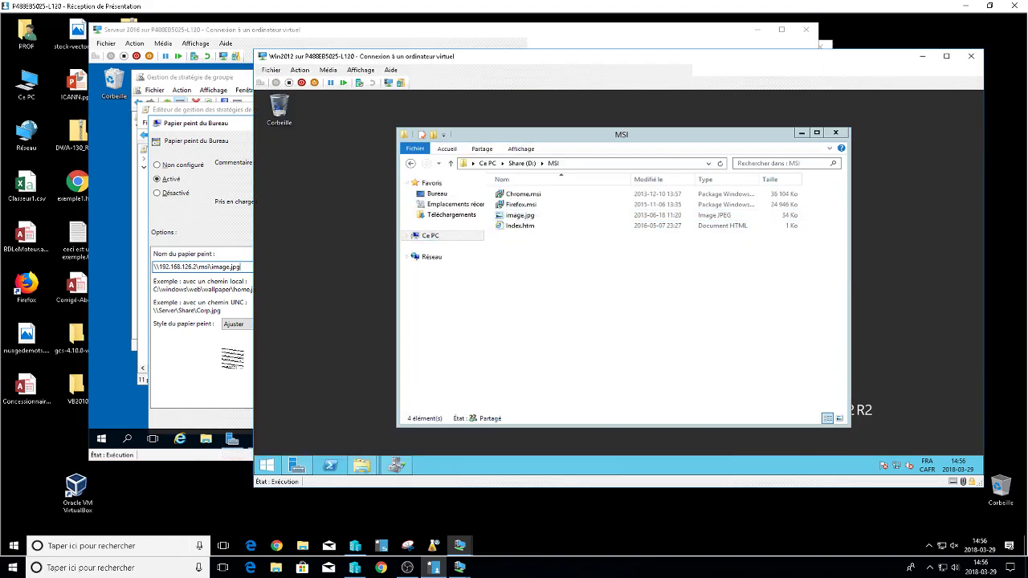
click(246, 283)
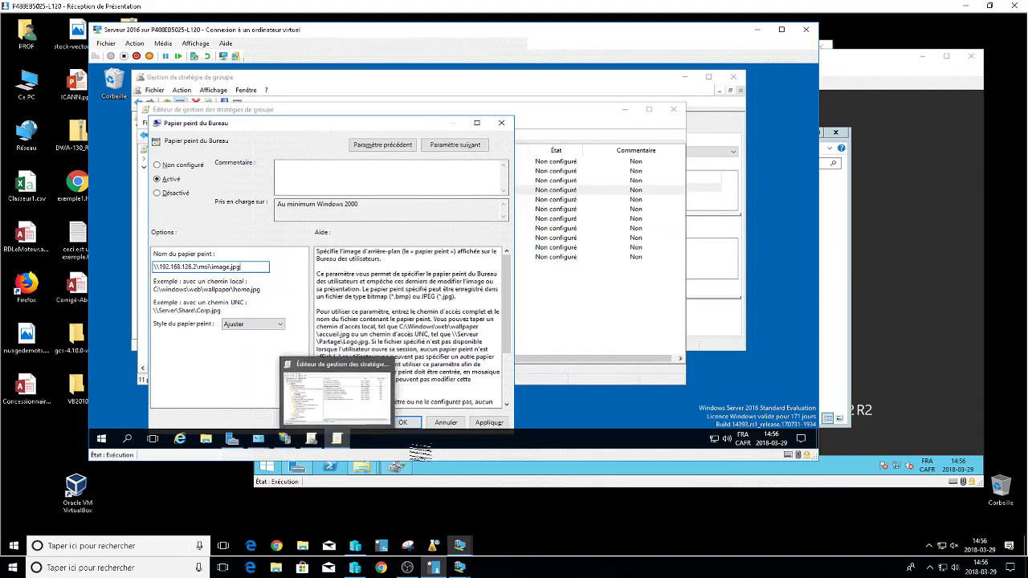
click(488, 423)
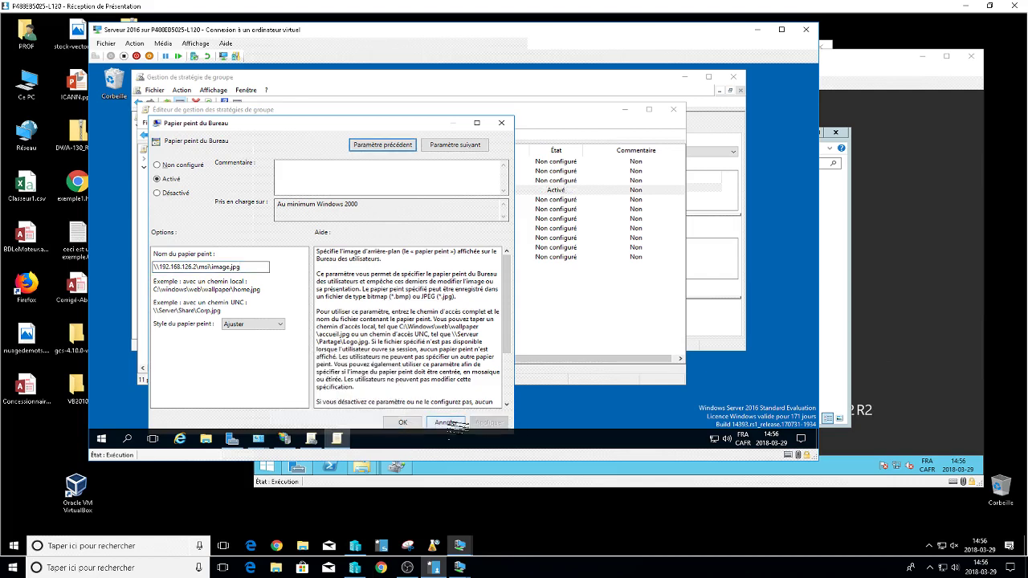
click(408, 423)
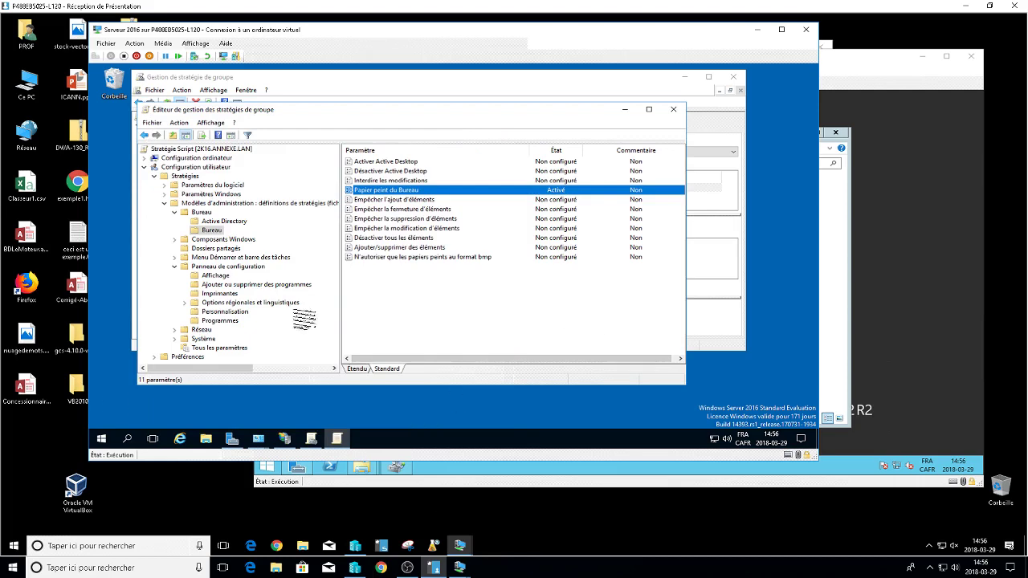
Run gpupdate /force on the server from the Exécuter prompt.
right_click(98, 440)
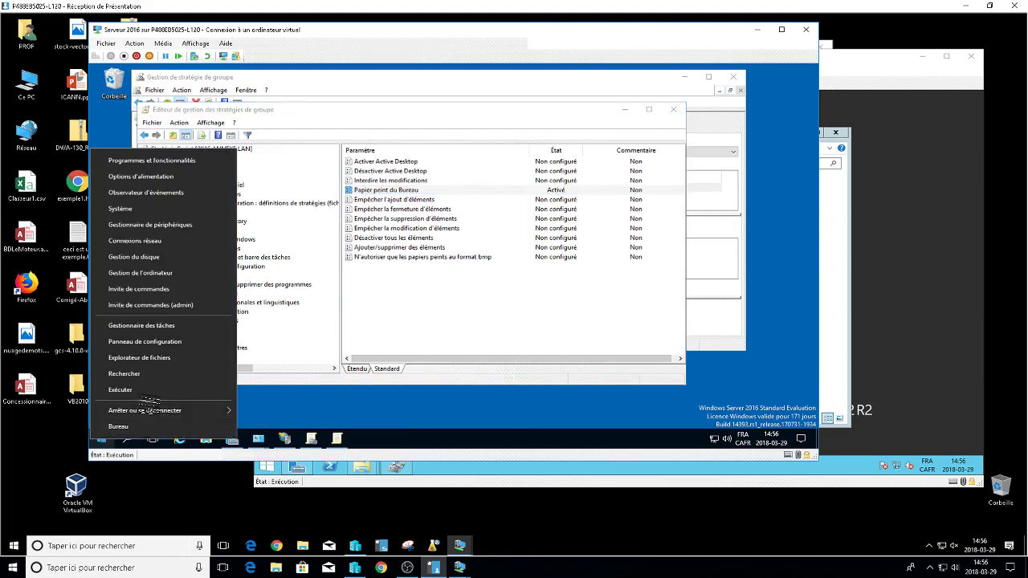
click(141, 387)
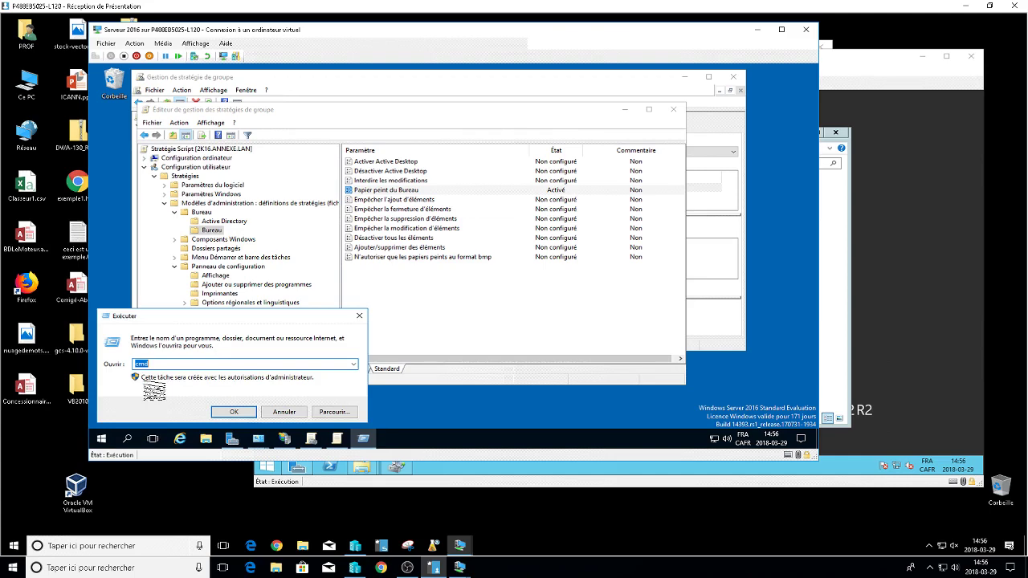
text(cmd)
key(BackSpace)
key(BackSpace)
key(BackSpace)
text(gpup)
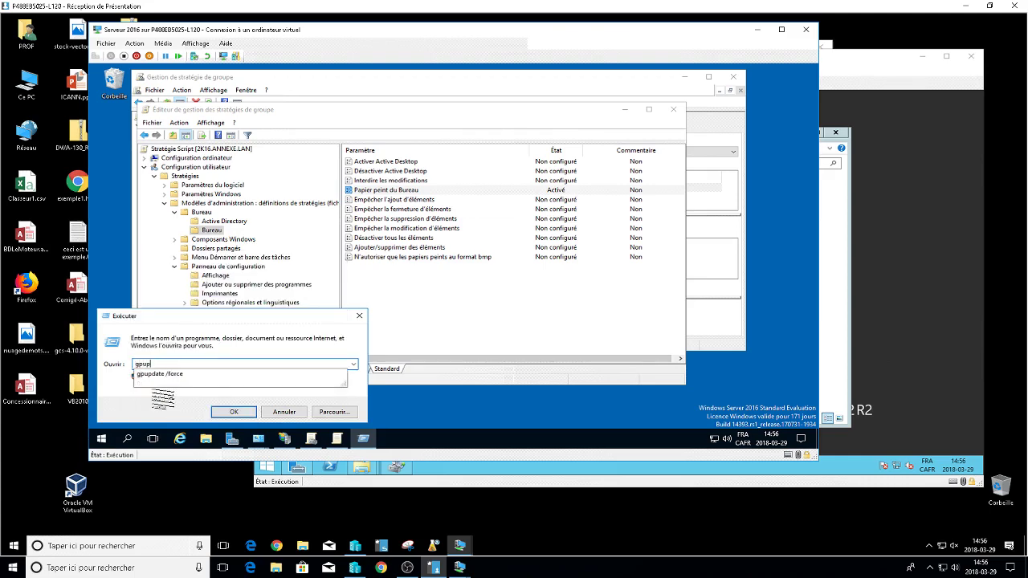
key(Down)
key(Return)
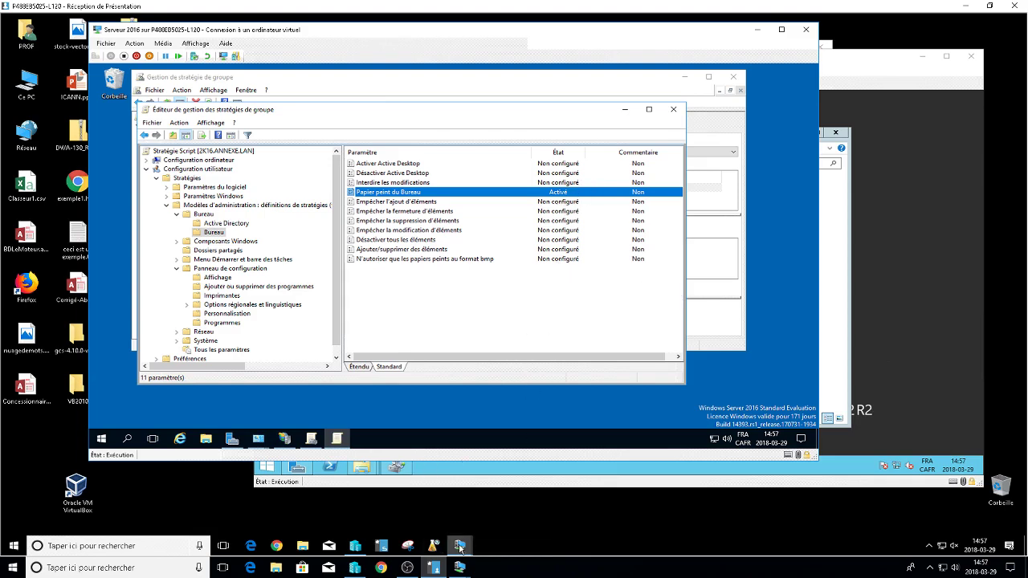
Close the Group Policy Management Editor on the server VM.
mouse_move(461, 549)
click(575, 524)
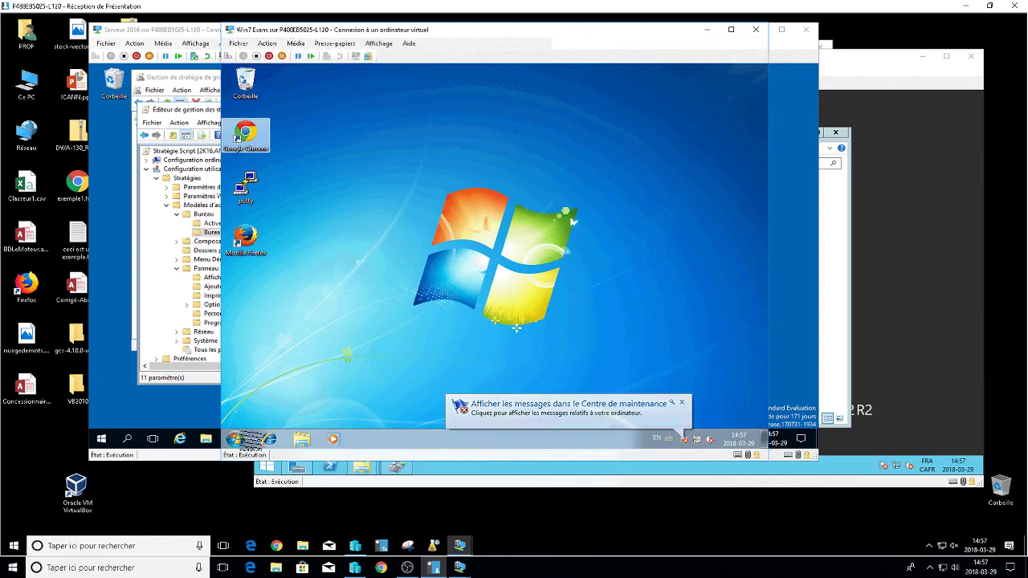
click(161, 269)
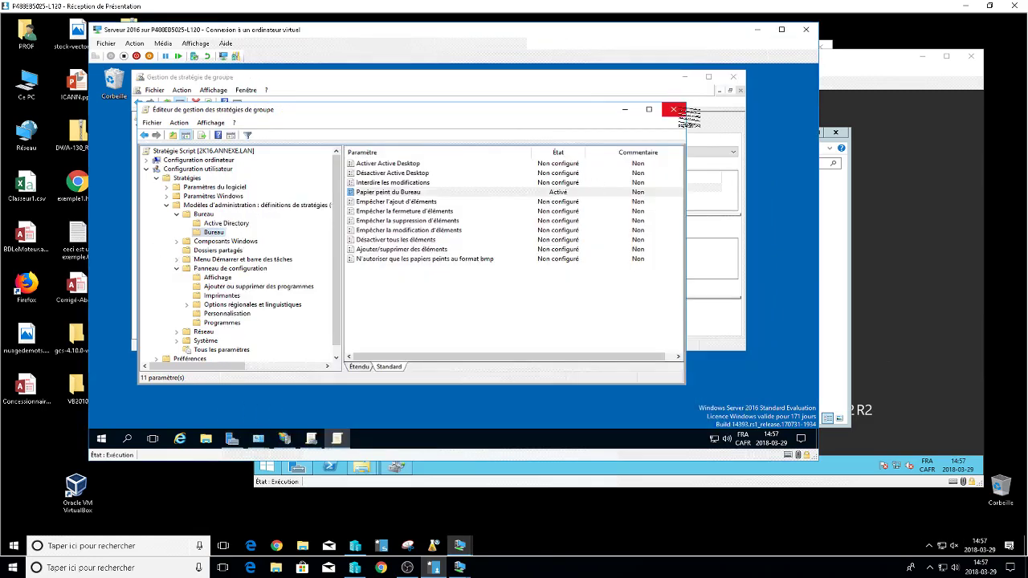
click(673, 110)
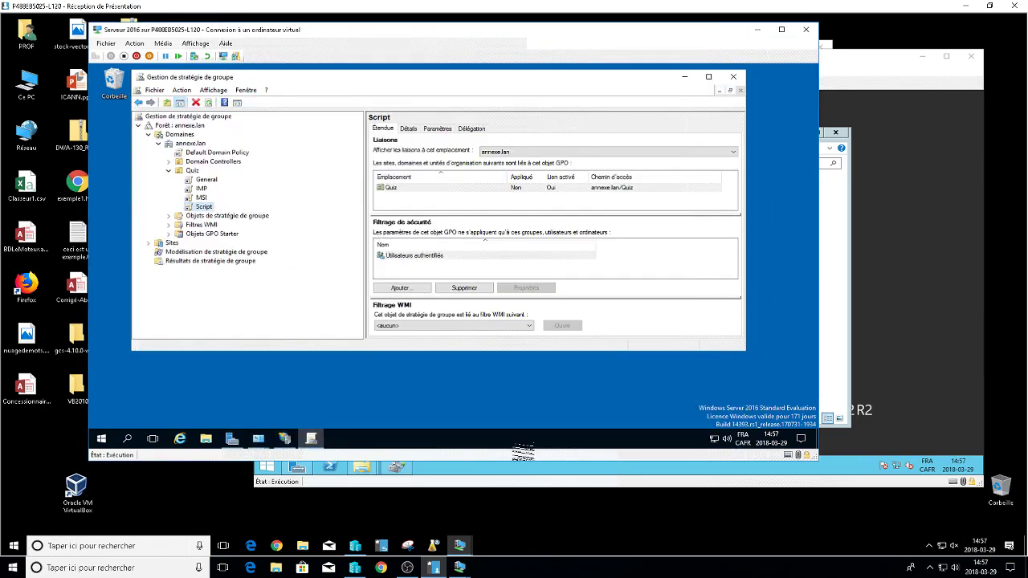
Switch to the Windows 7 VM and open its Start menu search.
click(464, 548)
click(566, 502)
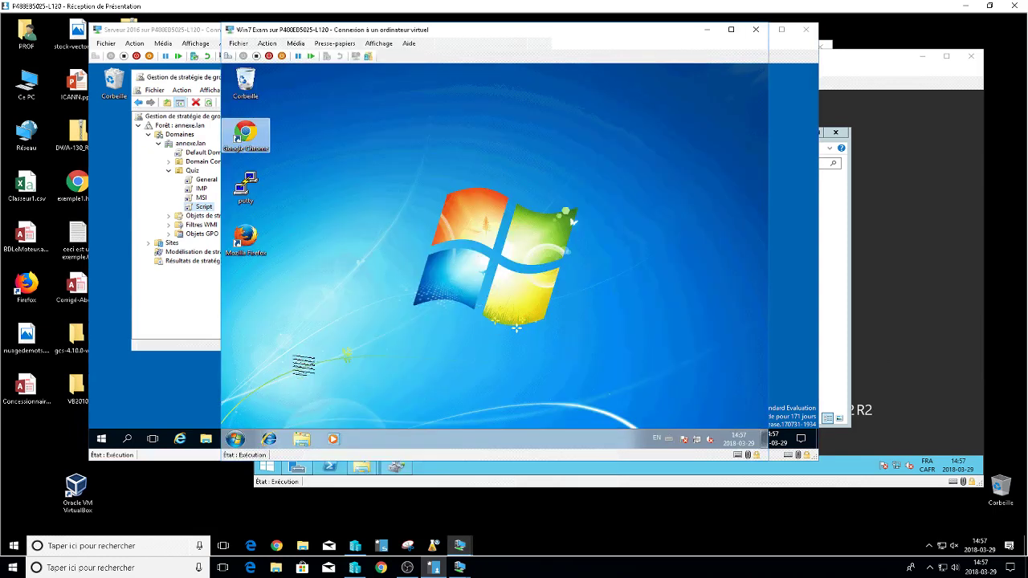
right_click(234, 439)
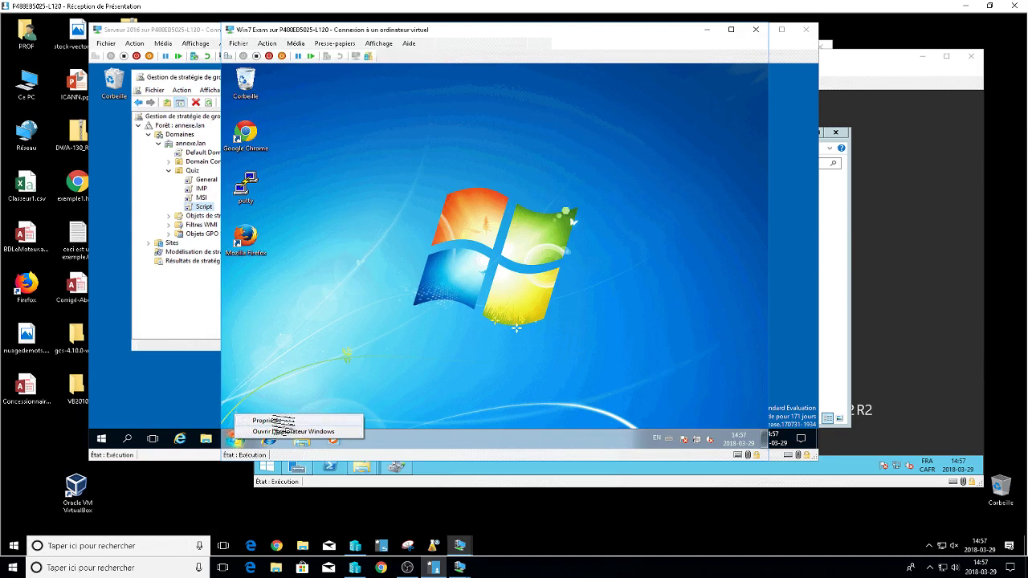
right_click(241, 439)
click(259, 397)
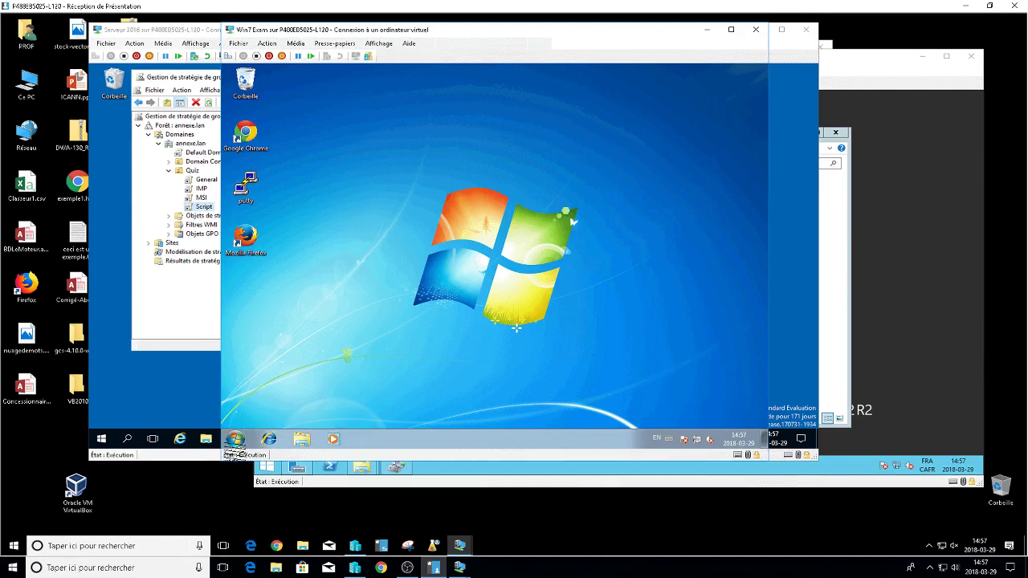
click(234, 439)
click(304, 412)
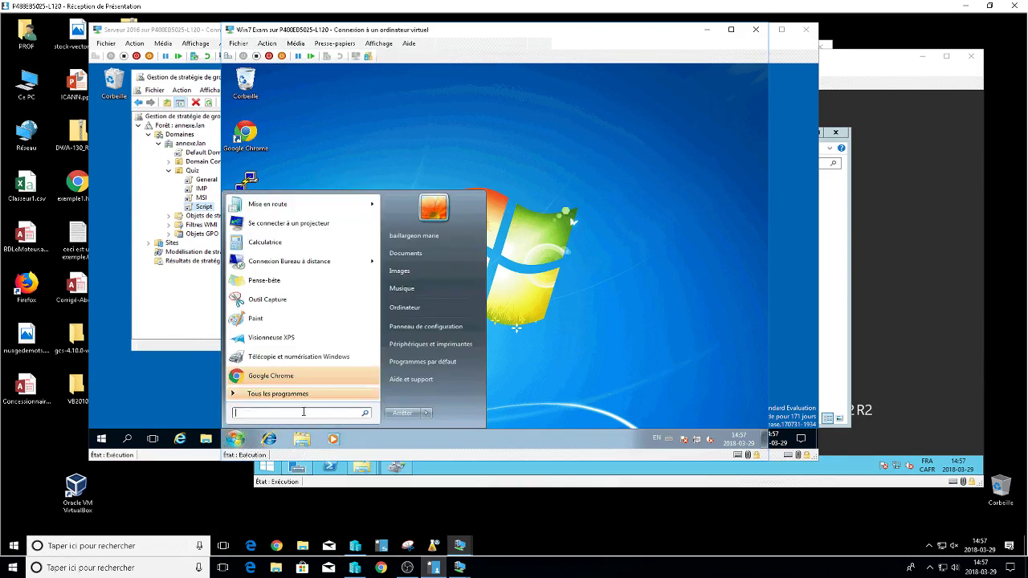
Run gpupdate /force in a Windows 7 command prompt and answer O to log off.
text(cmd)
key(Return)
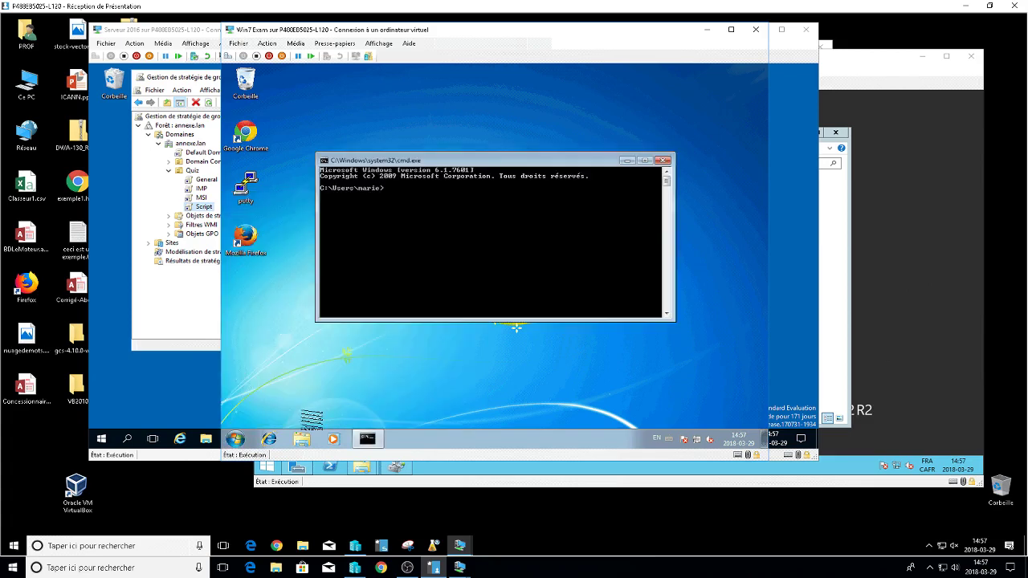
text(gpupdate /force)
key(Return)
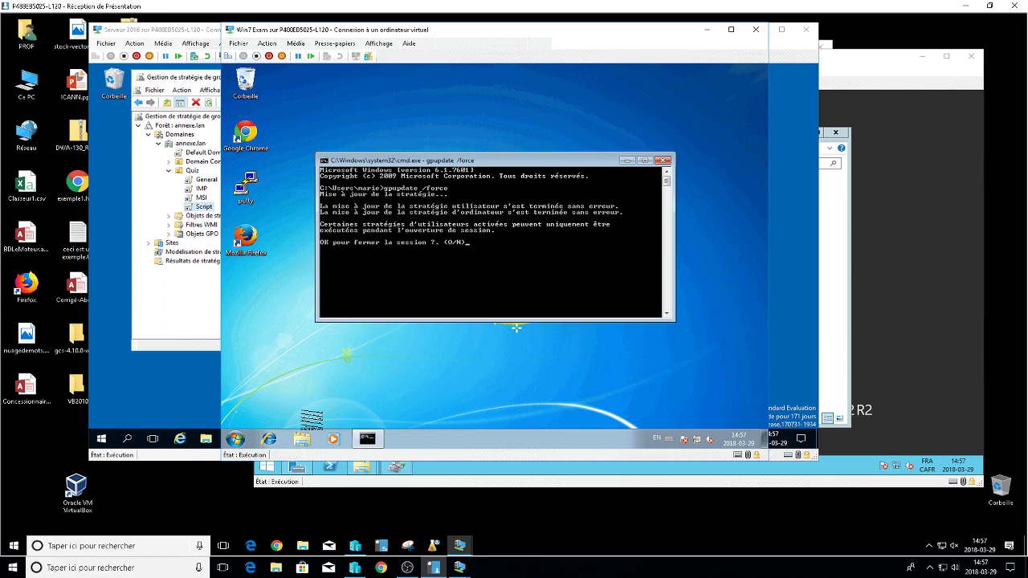
text(O)
key(Return)
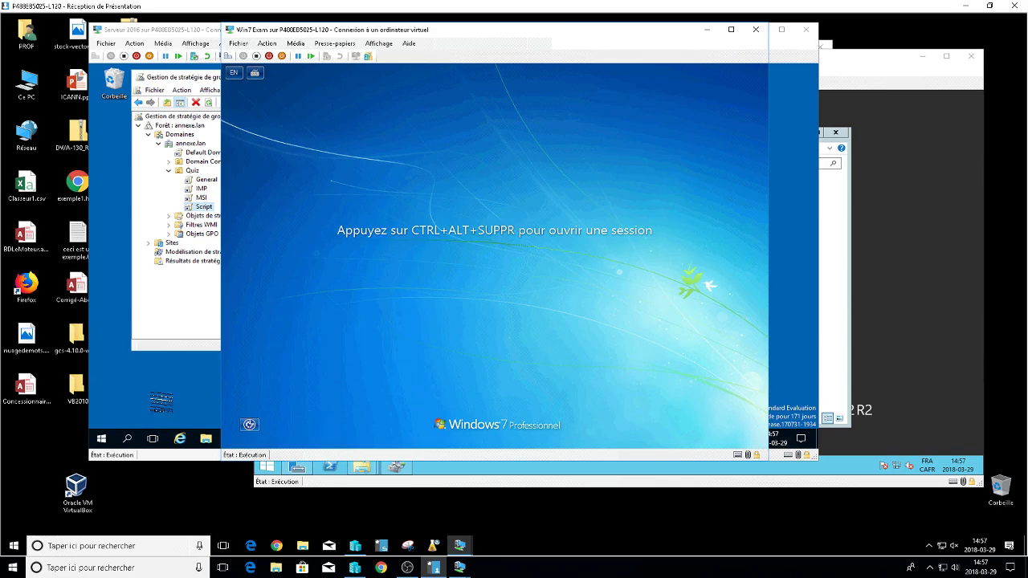
Sign the domain user back in to Windows 7 with their password.
click(228, 57)
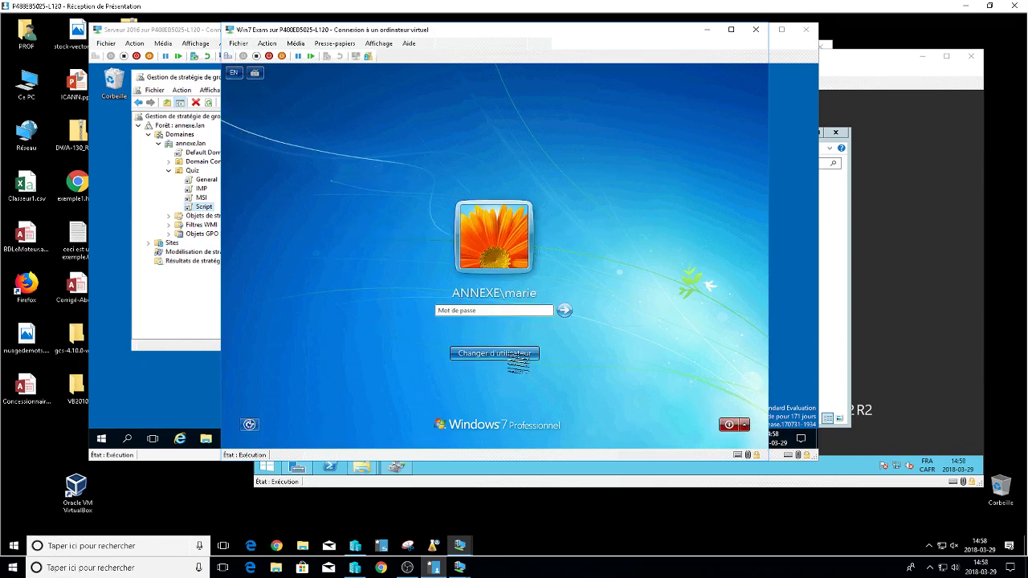
key(Return)
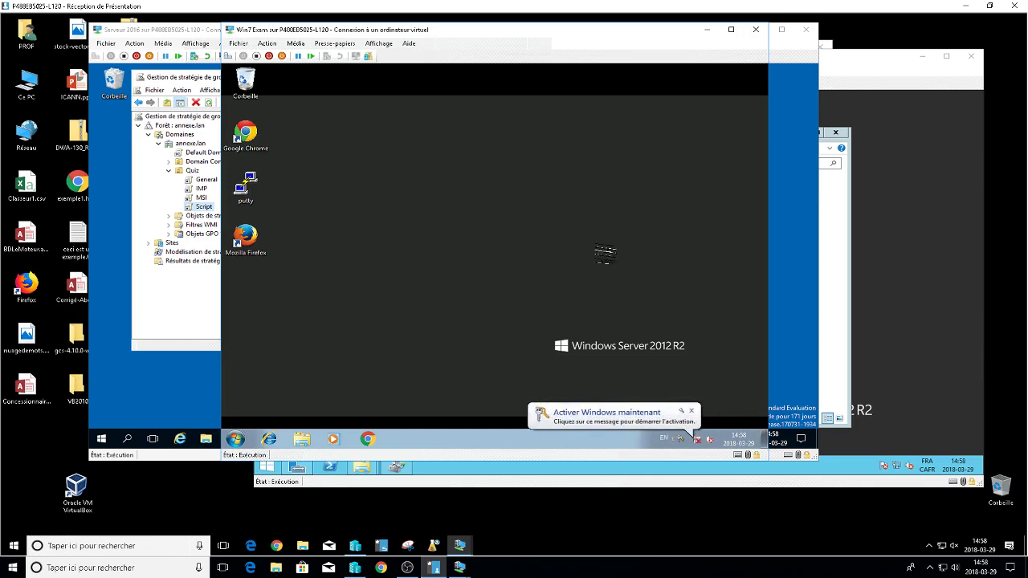
Set the Windows 7 desktop background to the top-rated sample photos, save, and close Personnalisation.
right_click(420, 187)
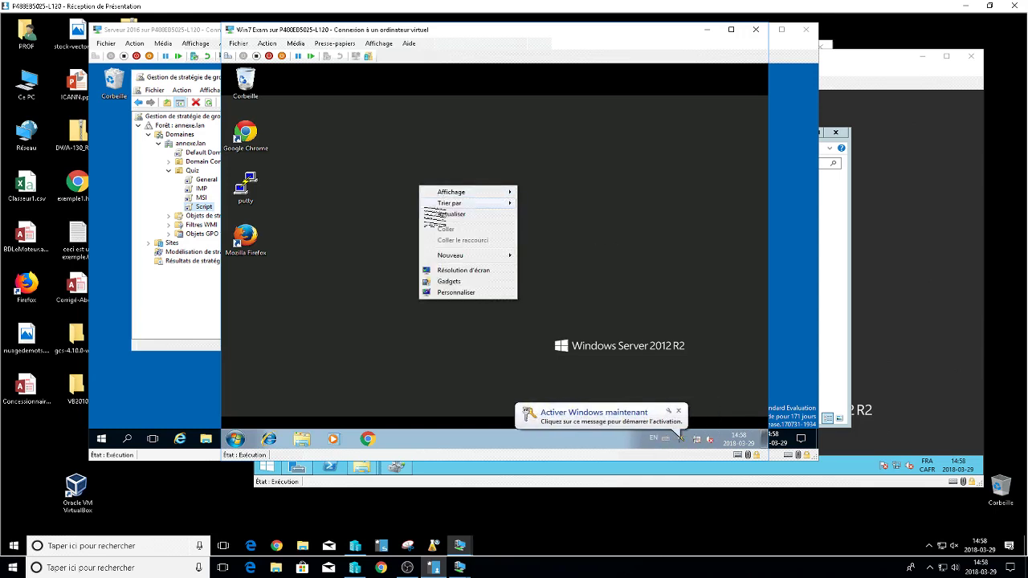
click(466, 294)
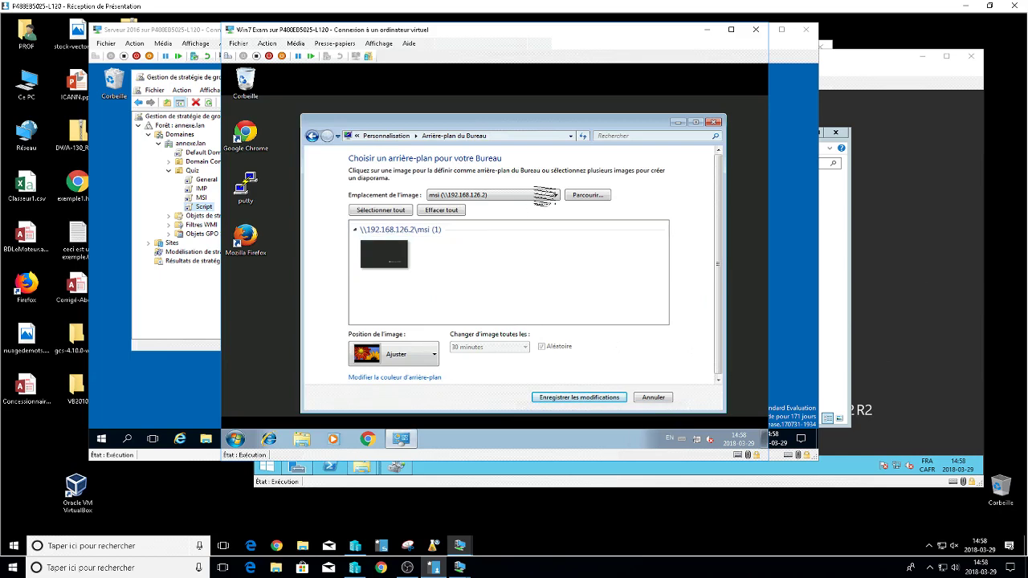
click(541, 194)
click(462, 225)
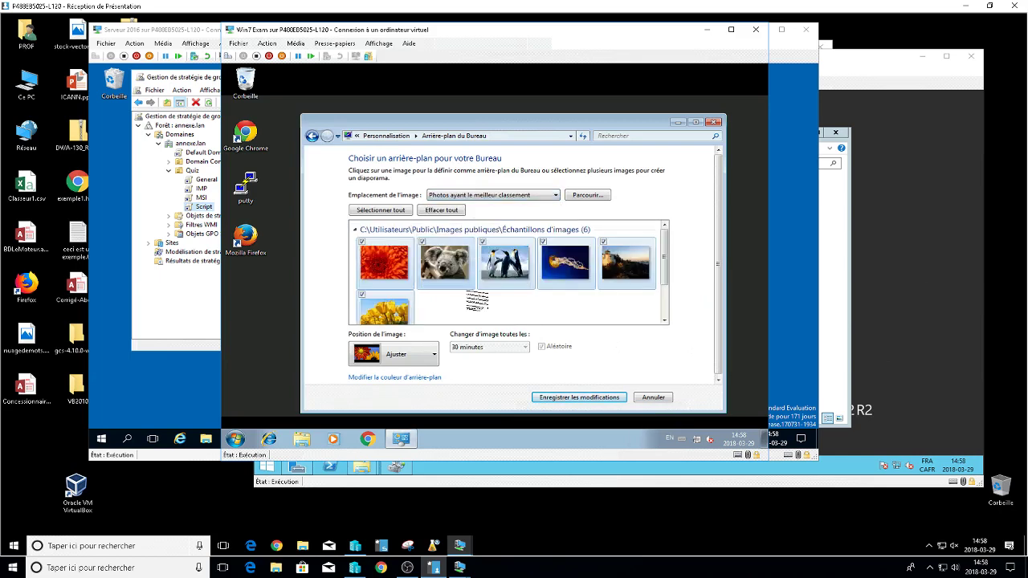
click(579, 398)
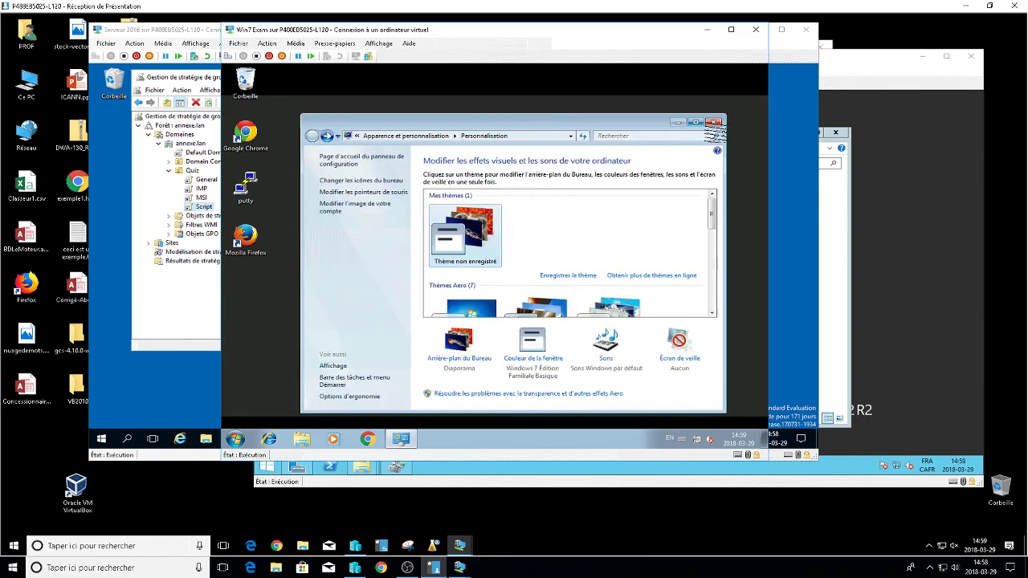
click(713, 122)
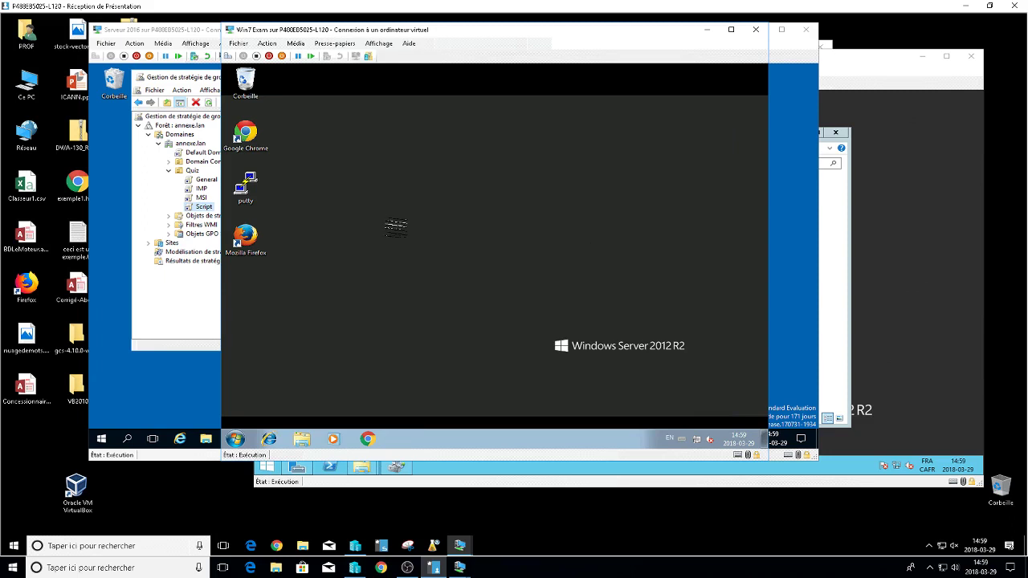
Reopen Arrière-plan du Bureau, save the background settings, and close Personnalisation again.
right_click(367, 153)
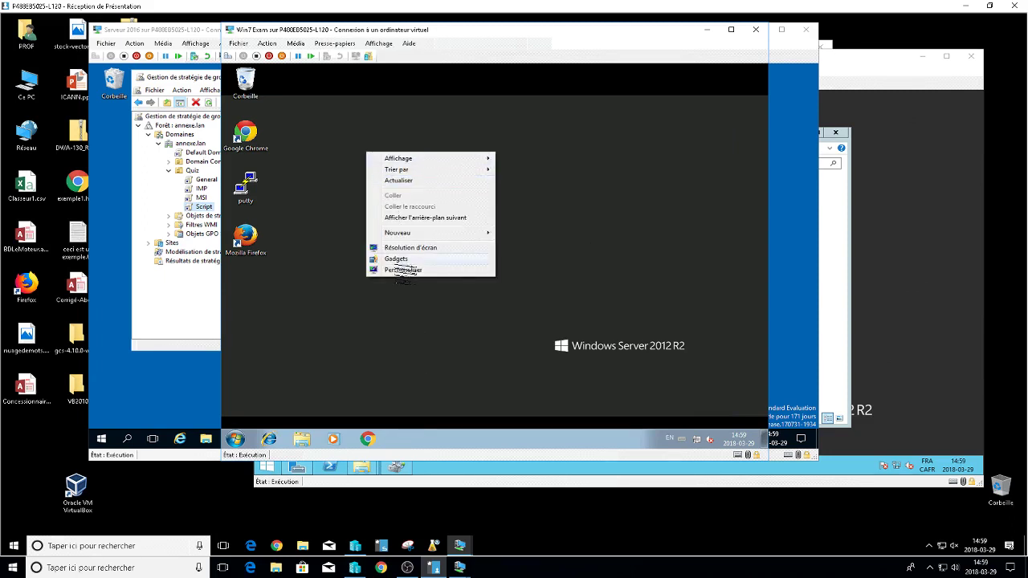
click(401, 270)
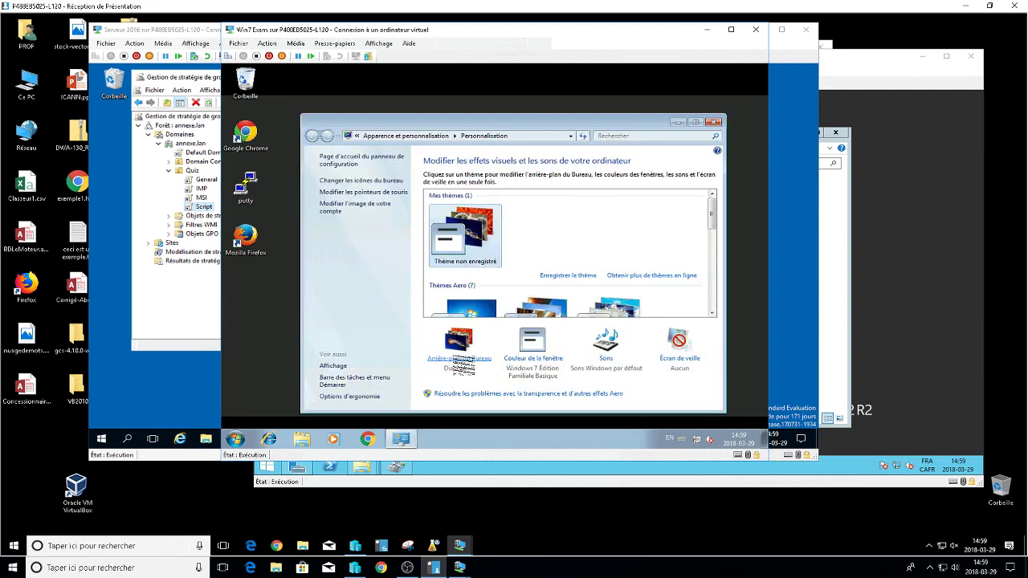
click(459, 358)
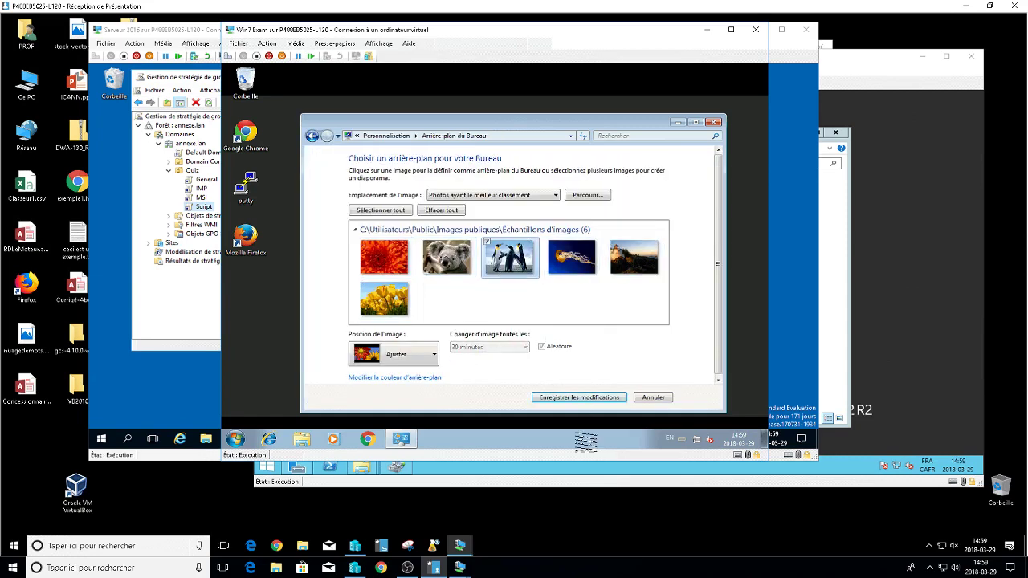
click(579, 397)
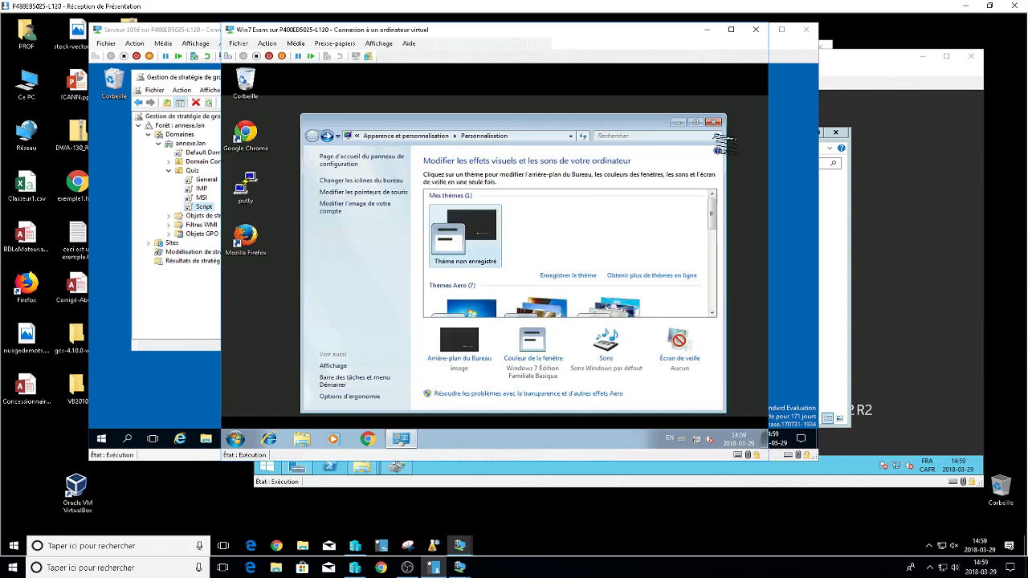
click(713, 122)
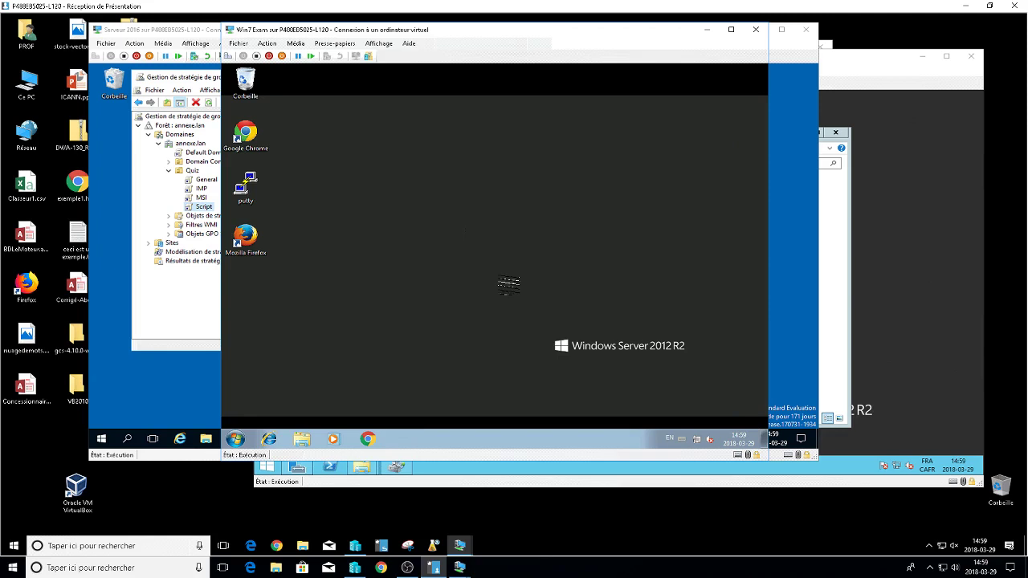
right_click(424, 249)
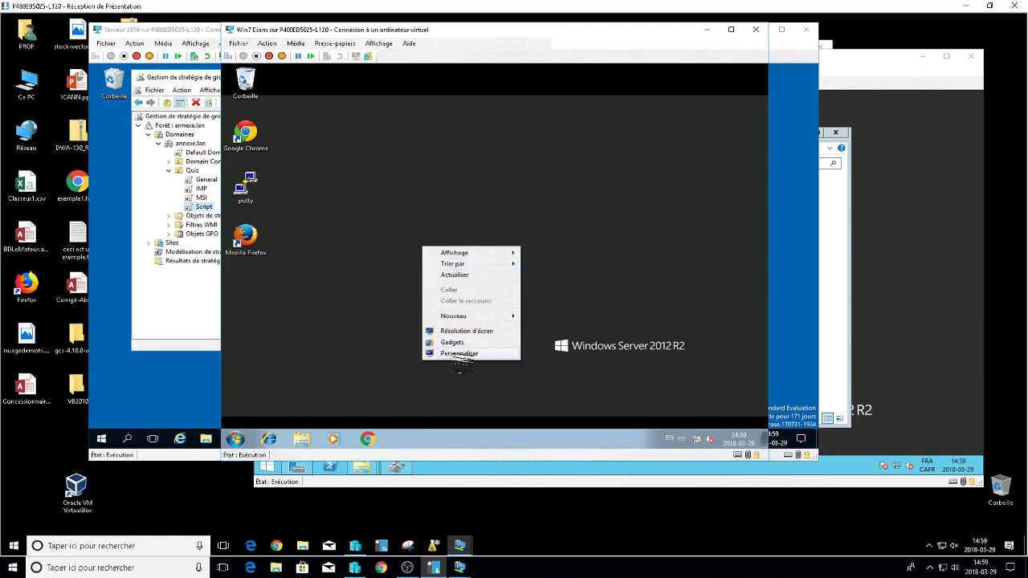
click(461, 356)
click(462, 357)
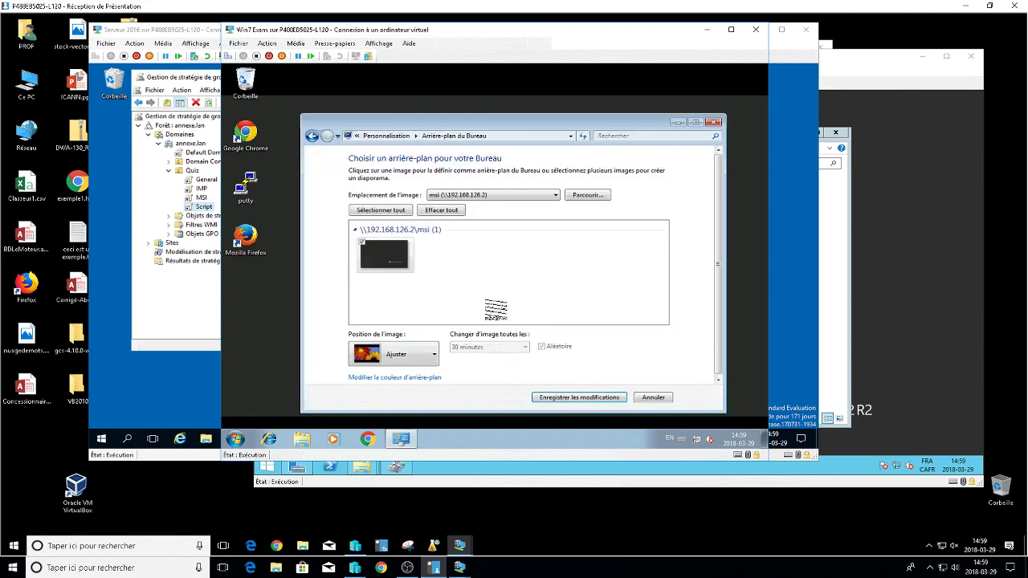
click(514, 196)
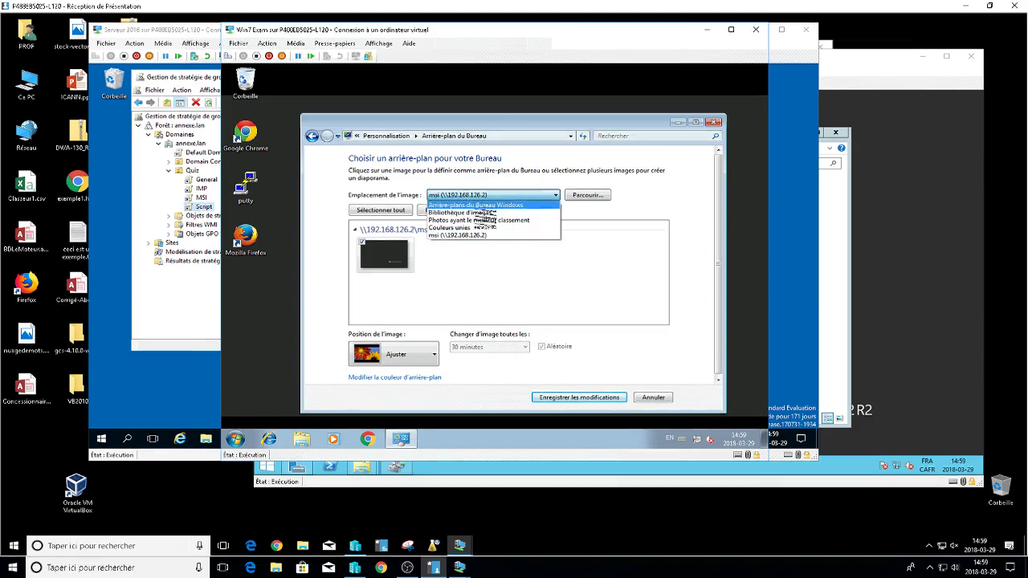
click(482, 213)
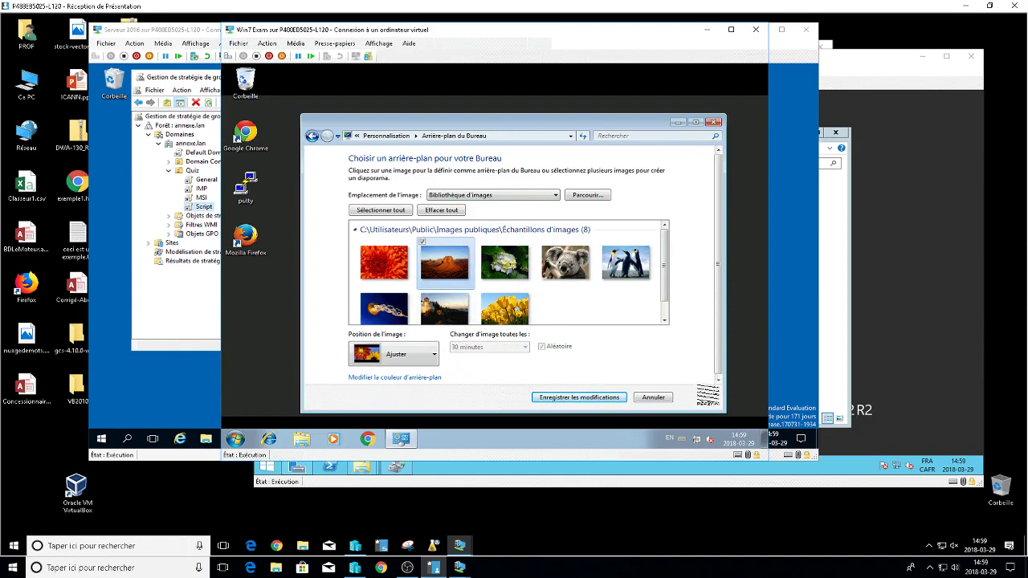
click(617, 398)
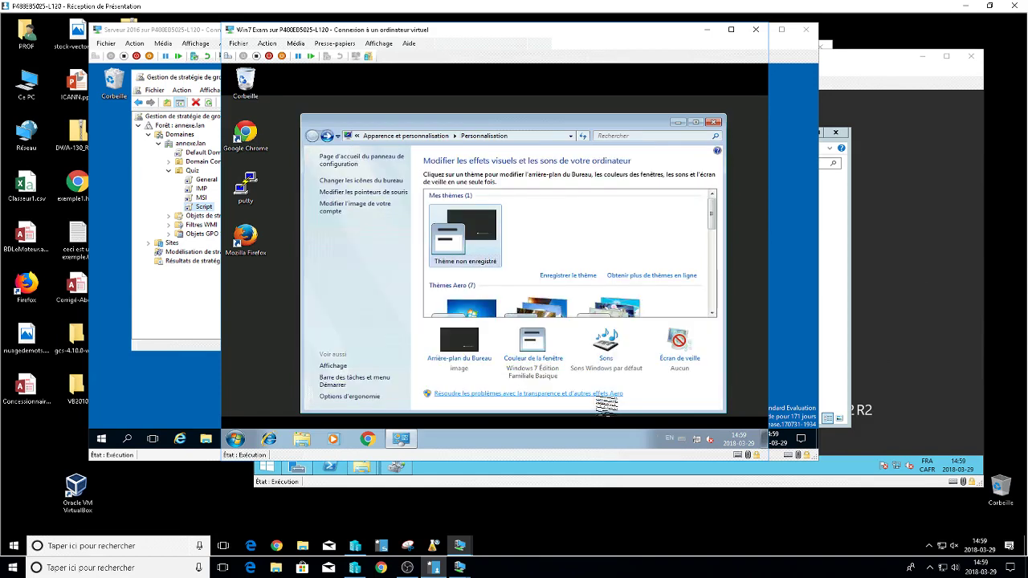
click(714, 122)
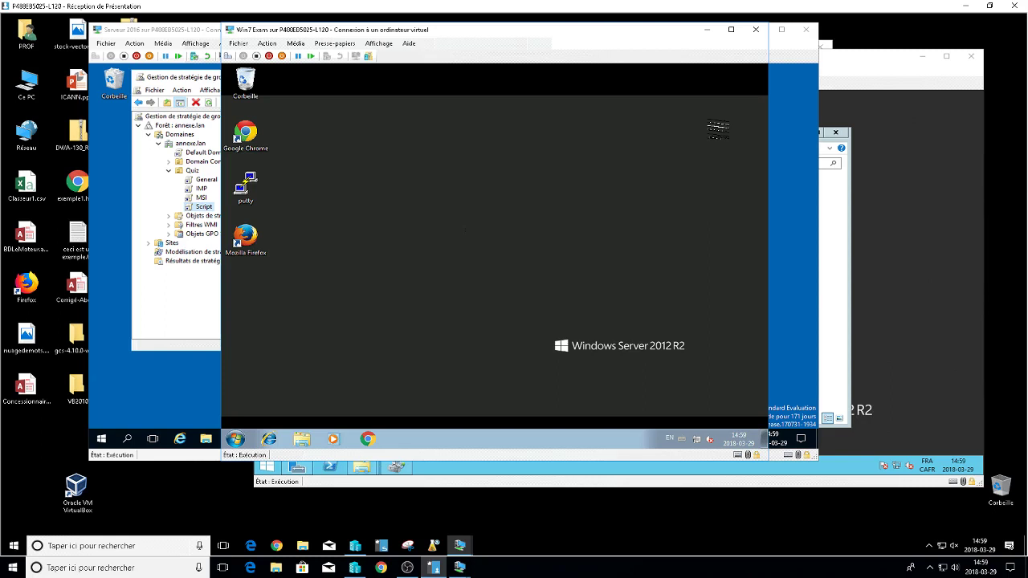
On the Server 2016 VM, open the Script GPO for editing.
click(178, 408)
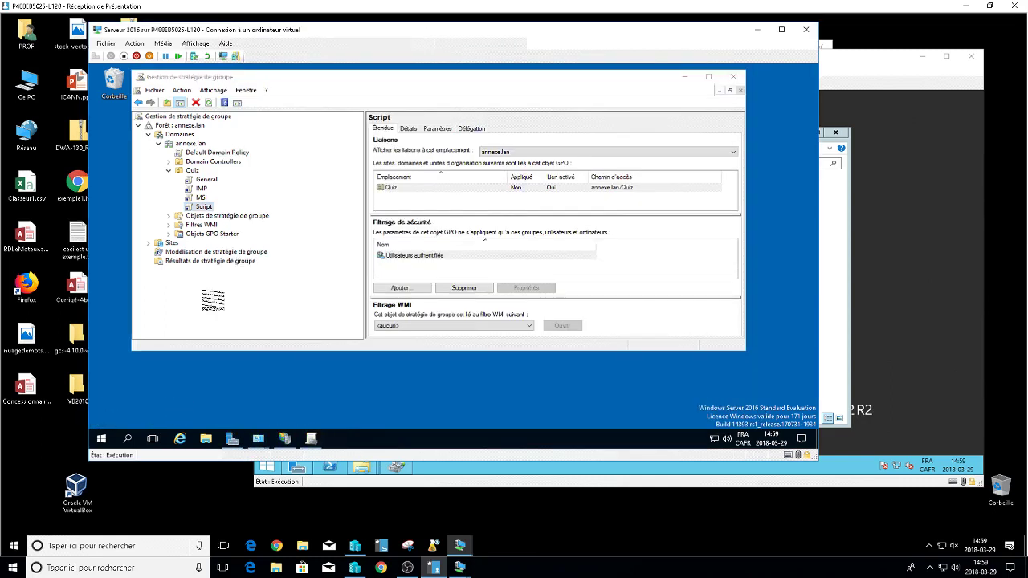
right_click(202, 207)
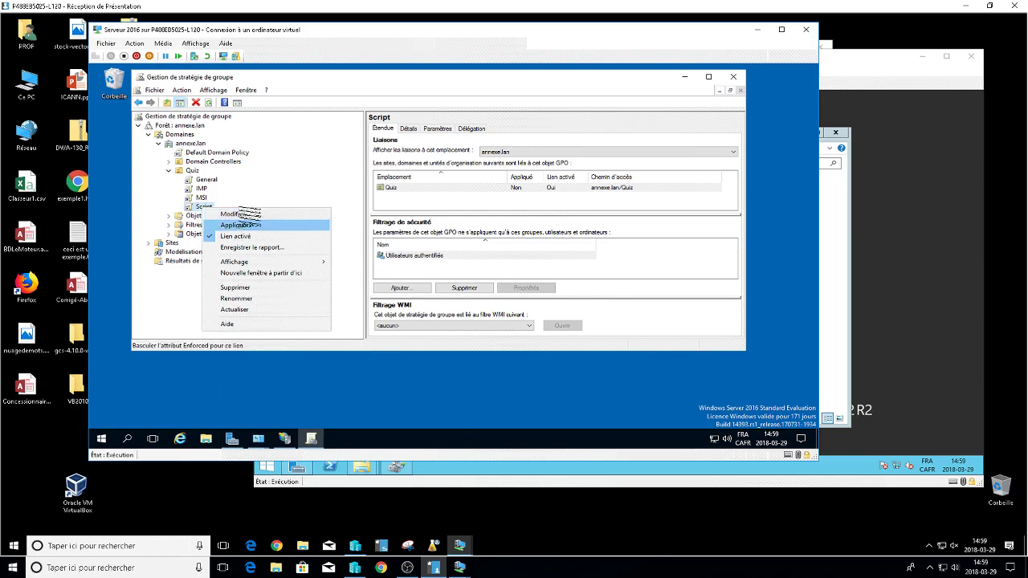
click(233, 215)
right_click(205, 207)
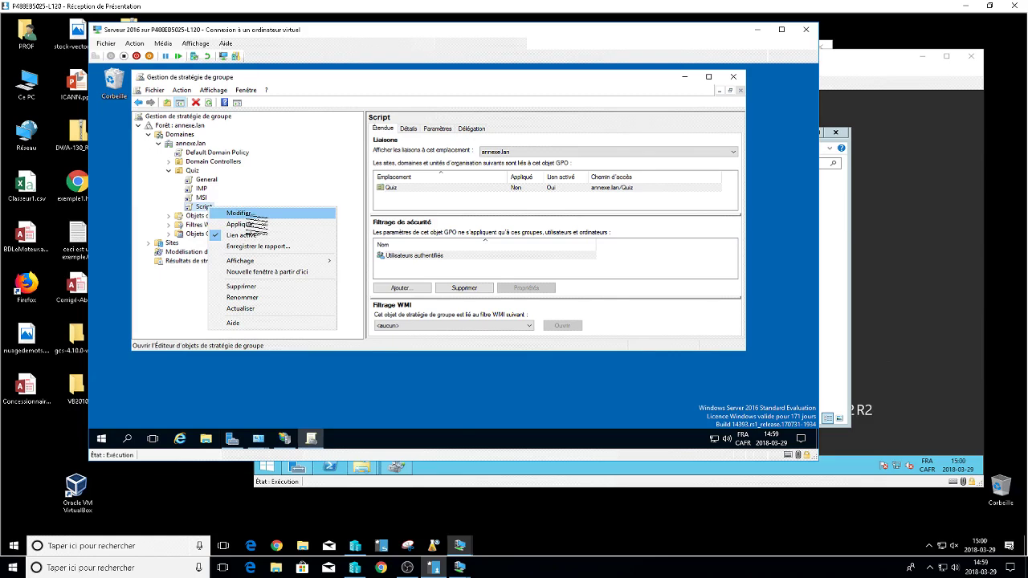
click(247, 214)
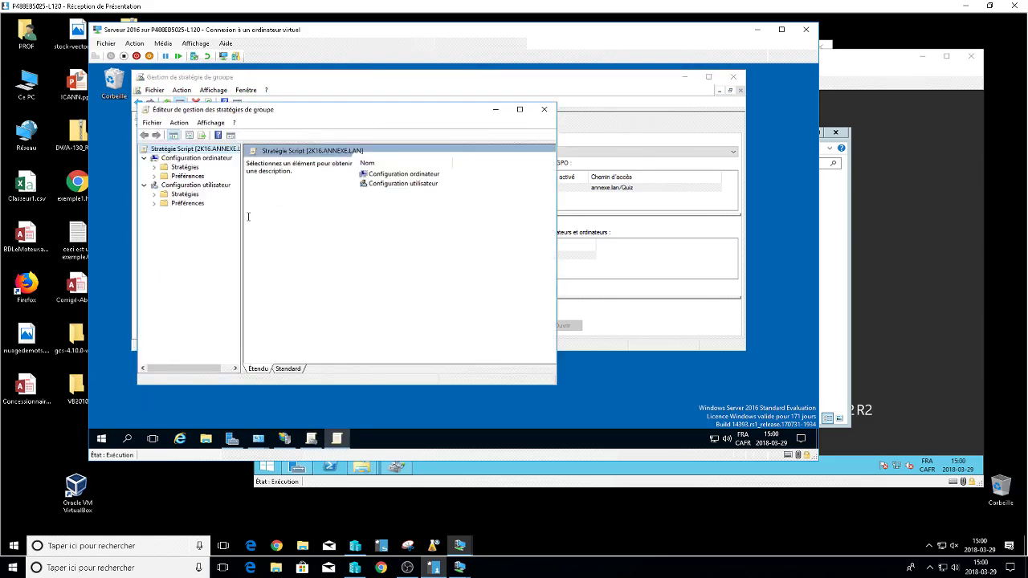
Show the user Scripts settings under Stratégies > Paramètres Windows in the Standard view.
click(155, 194)
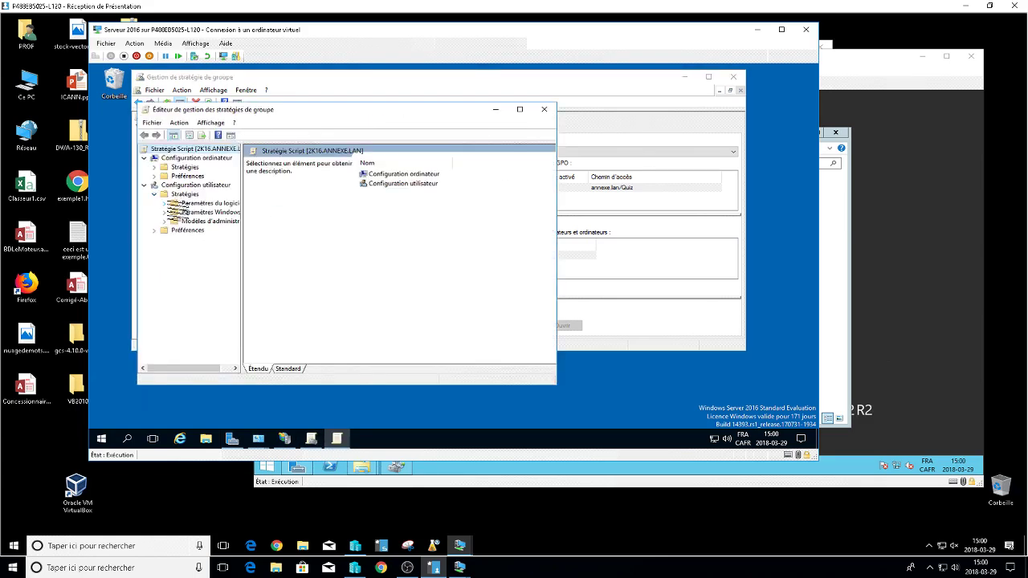
click(164, 204)
click(164, 203)
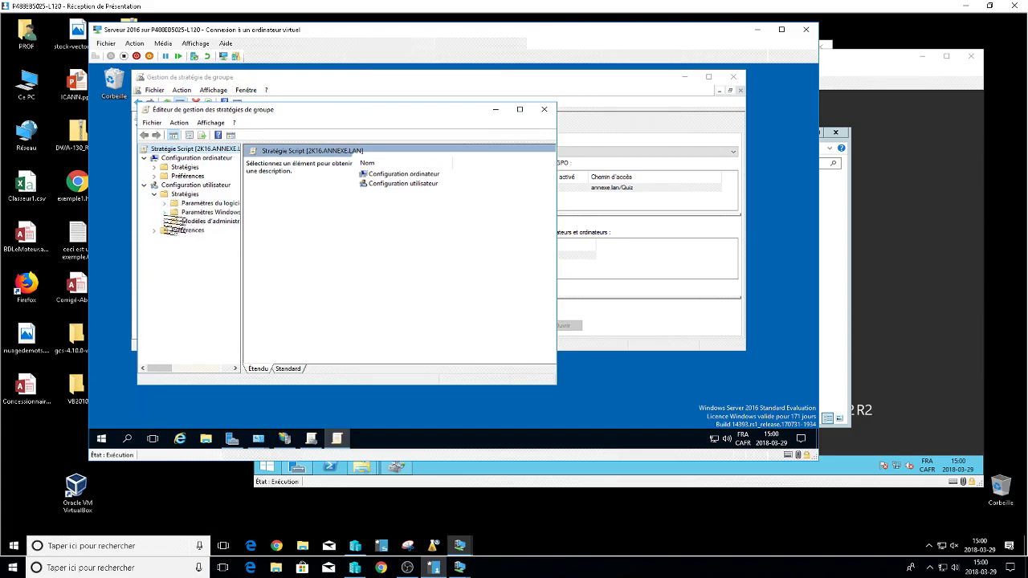
click(164, 212)
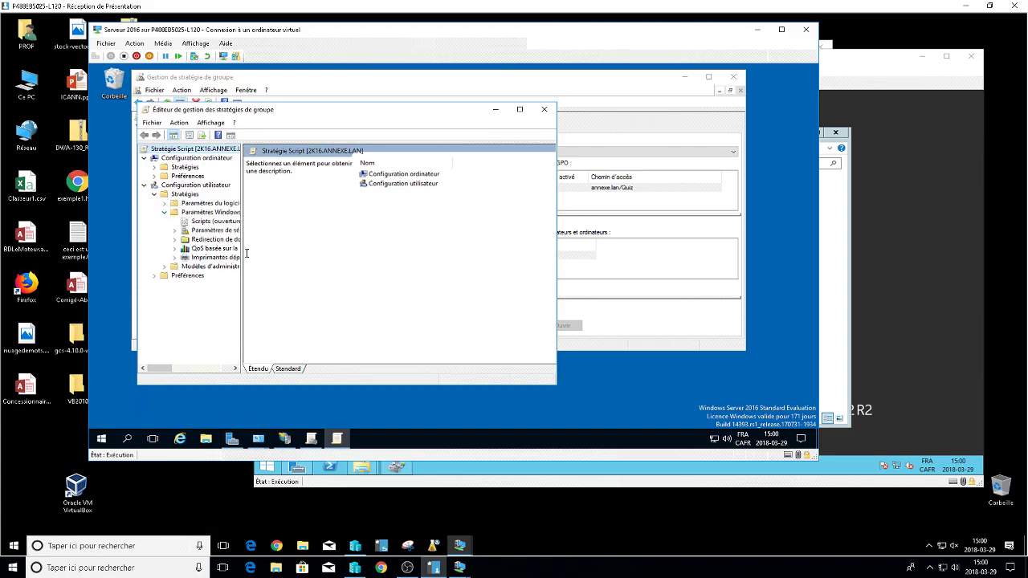
drag(242, 252, 385, 252)
click(233, 222)
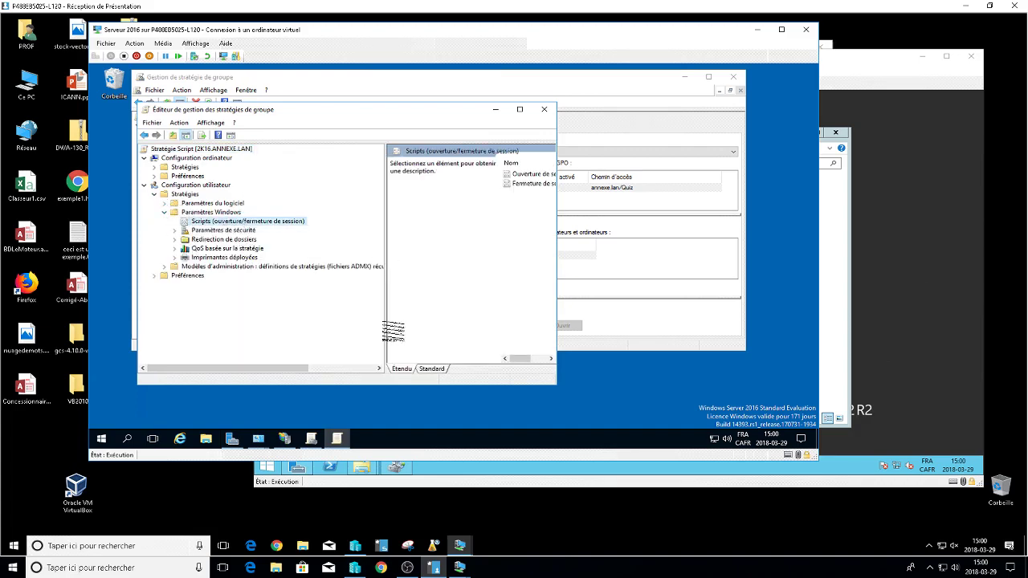
drag(385, 325, 283, 324)
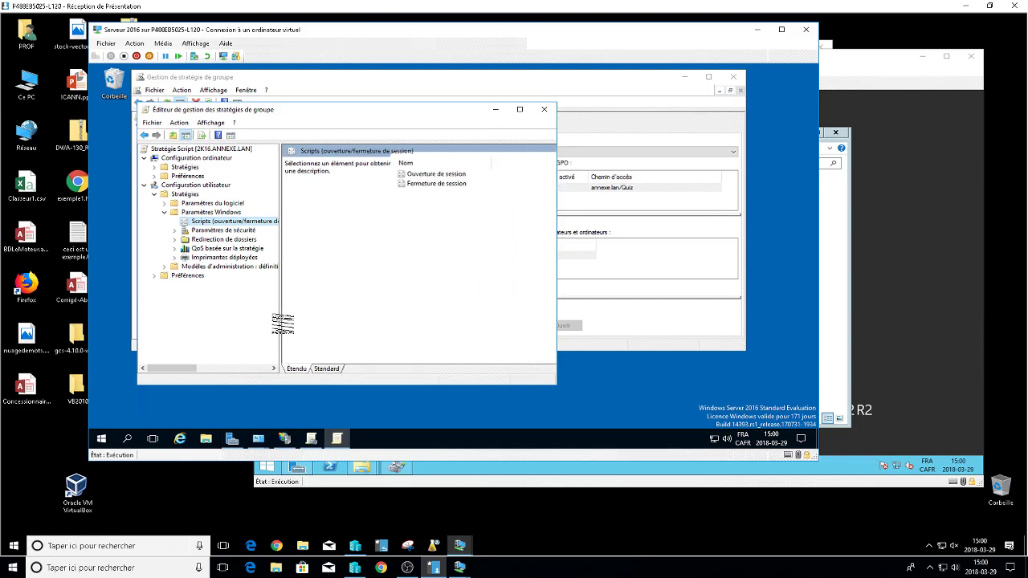
click(327, 368)
Add a logon script, browsing to the netlogon share on \\192.168.126.1.
double_click(337, 163)
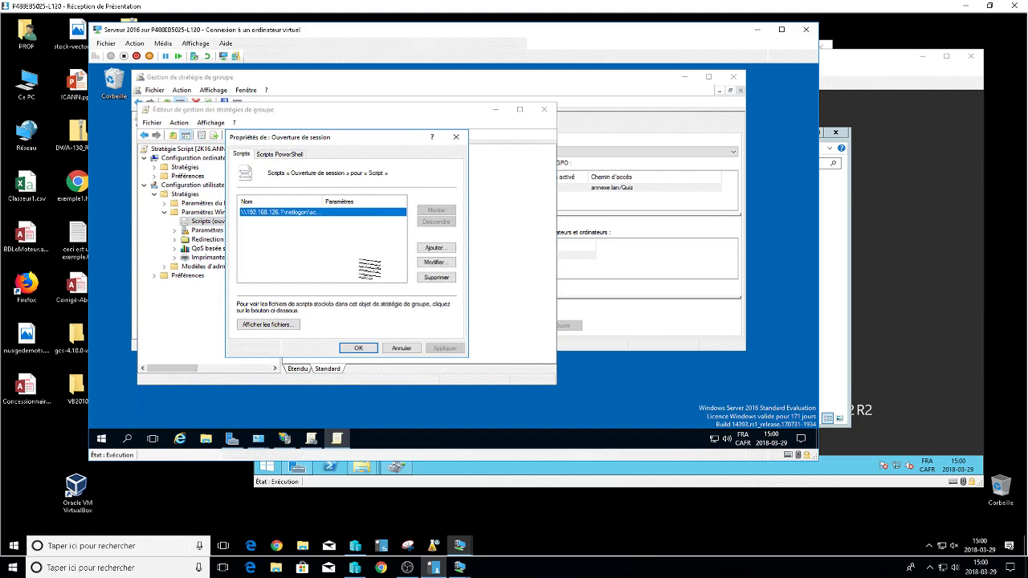
click(434, 248)
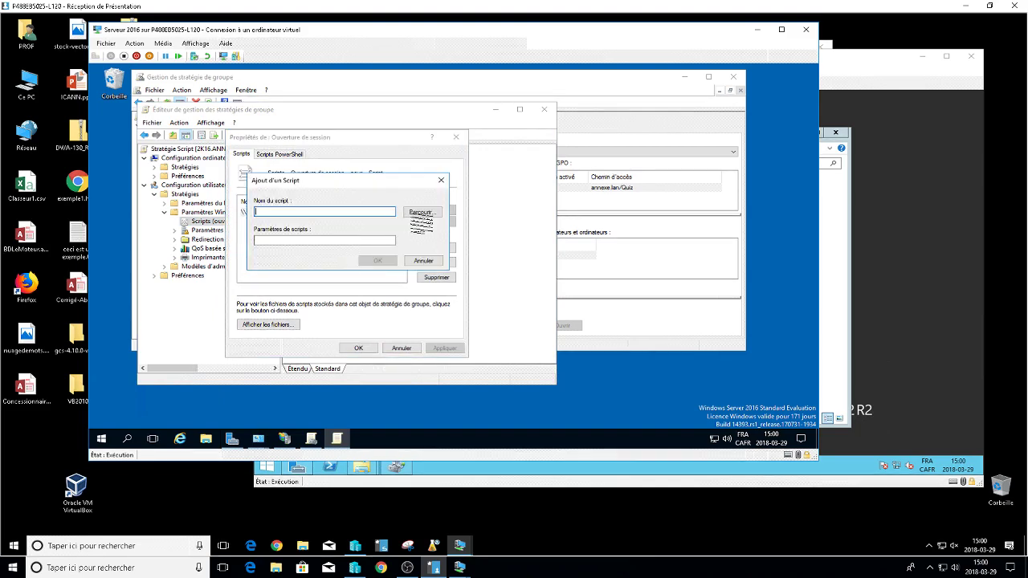
click(420, 213)
click(438, 194)
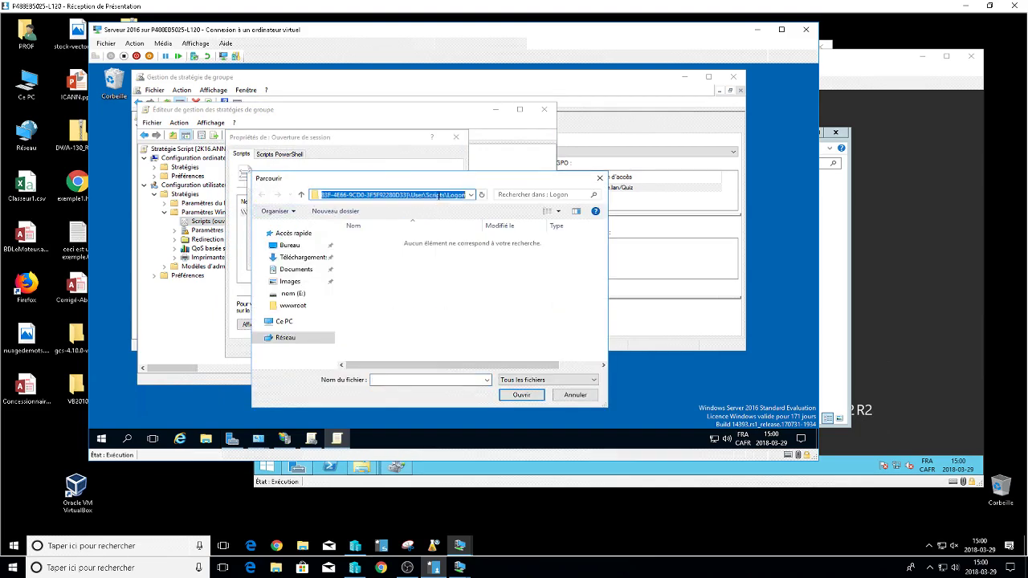
text(\)
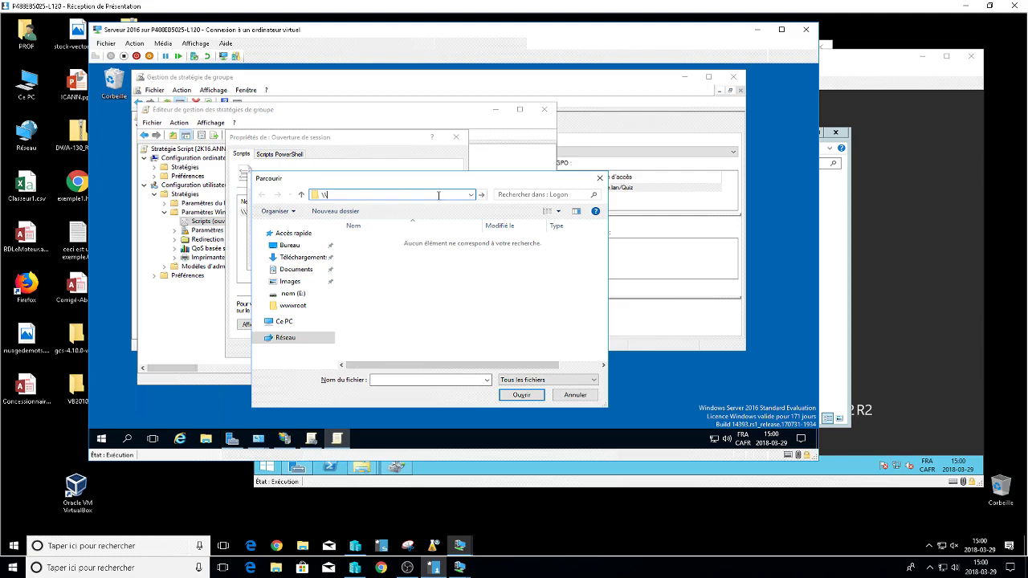
text(\192.168.126.1)
key(Return)
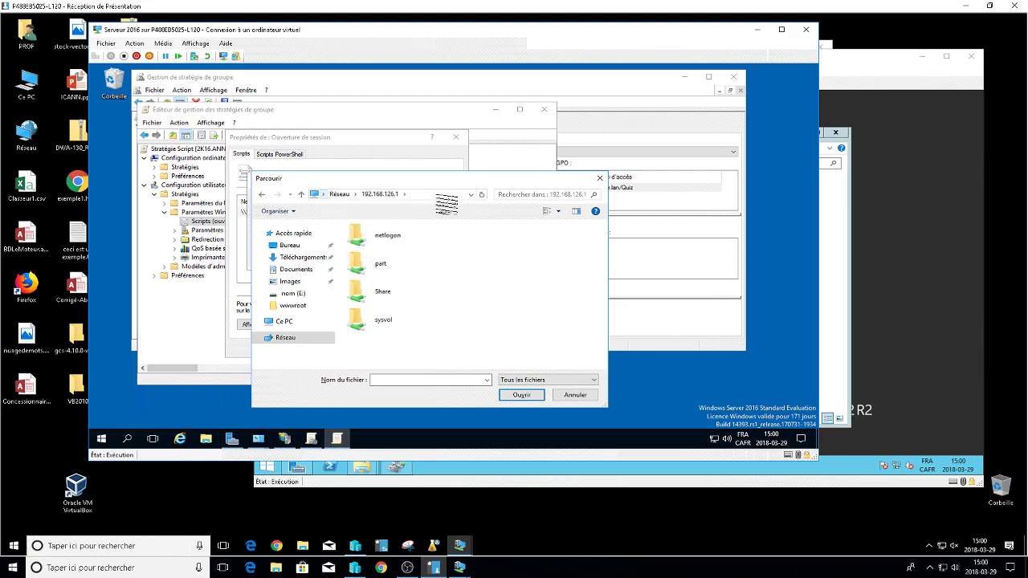
double_click(395, 241)
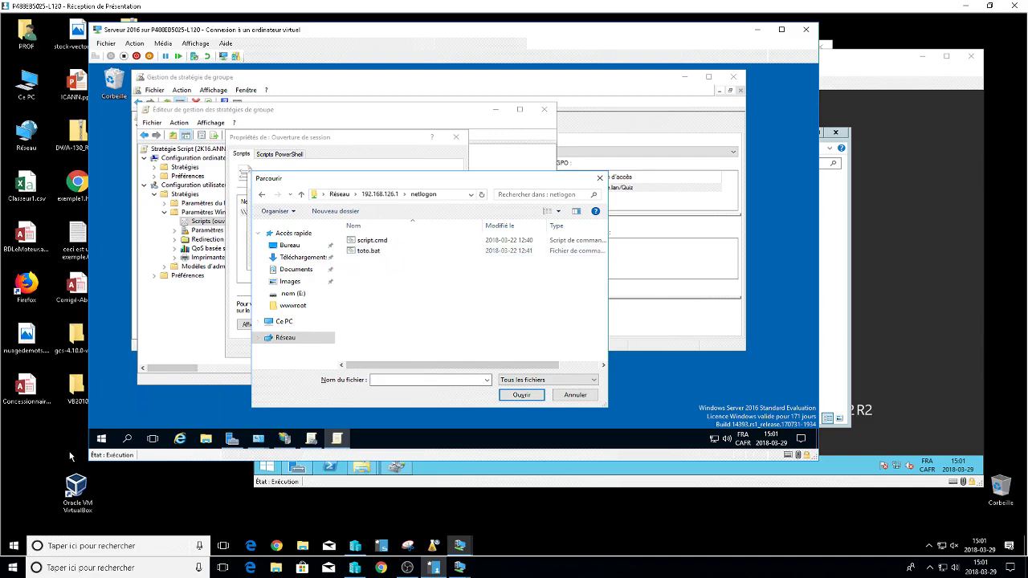
Browse to the \\localhost NETLOGON share and open script.cmd in Notepad for editing.
click(206, 439)
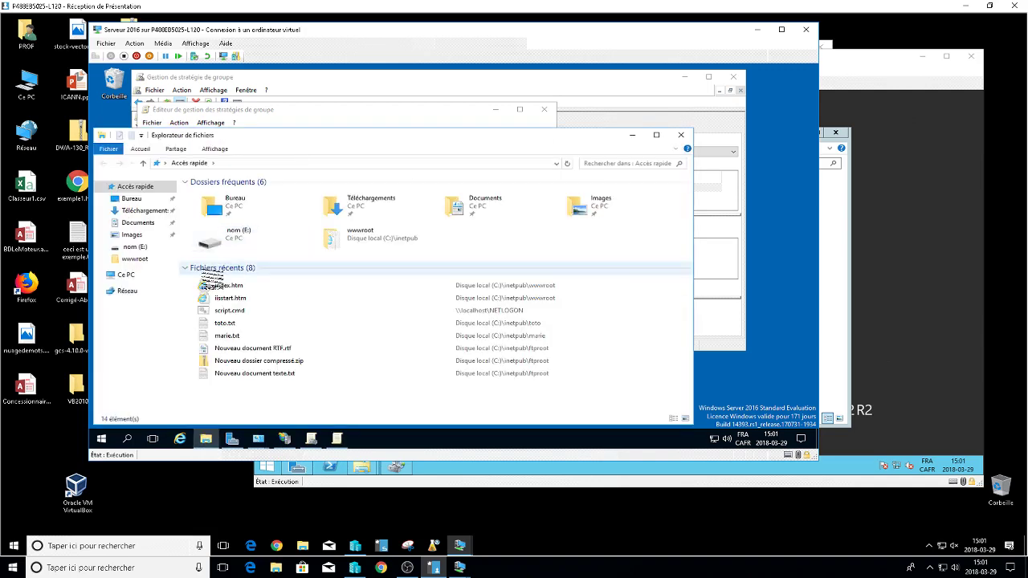
click(234, 164)
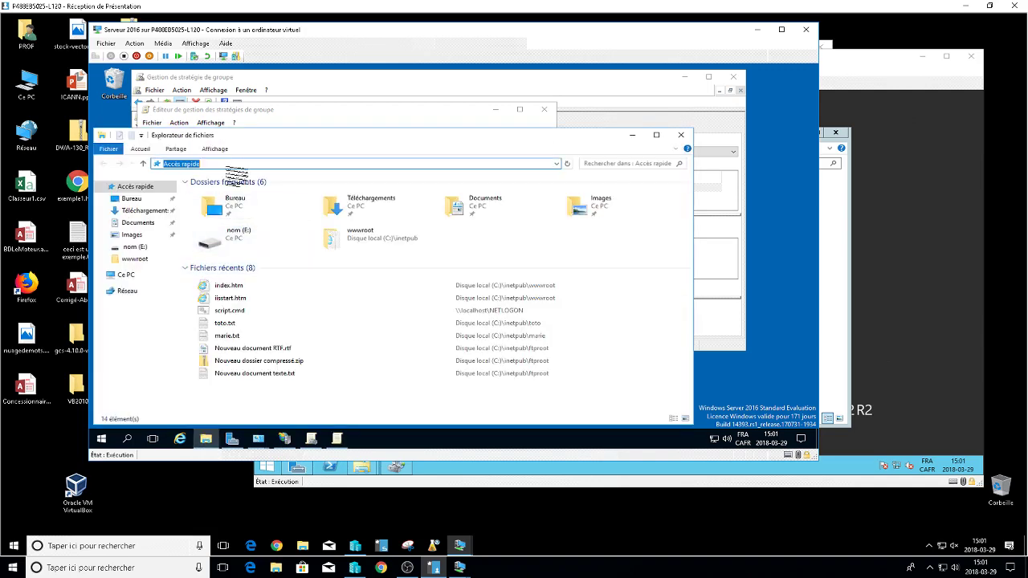
text(\\)
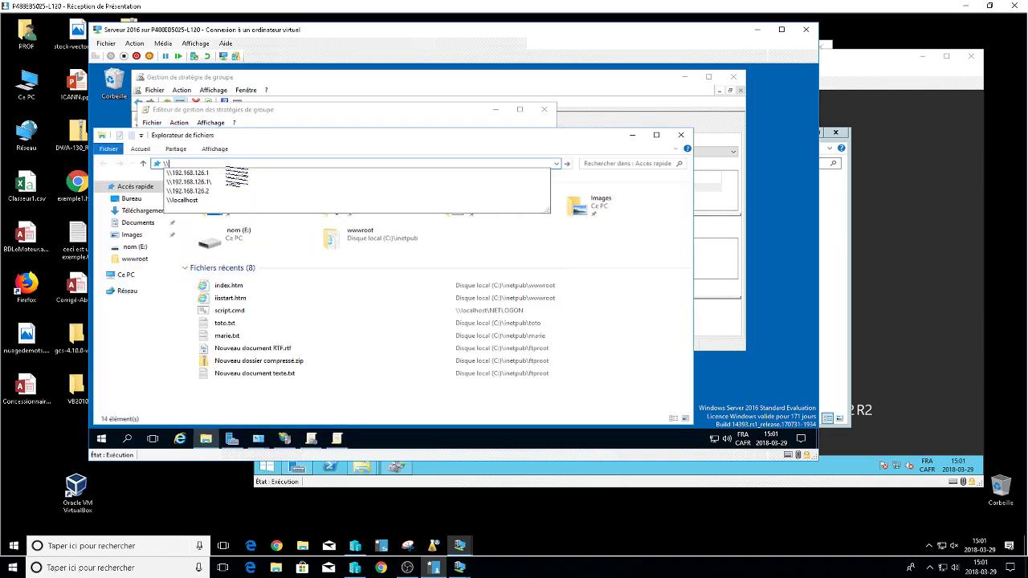
key(Down)
key(Down)
key(Down)
key(Down)
key(Return)
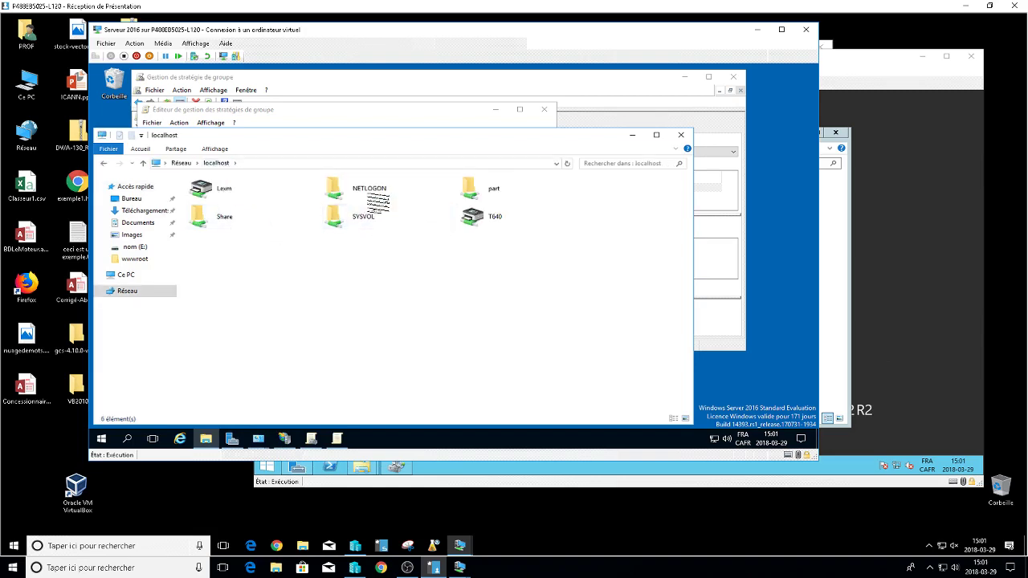
double_click(369, 195)
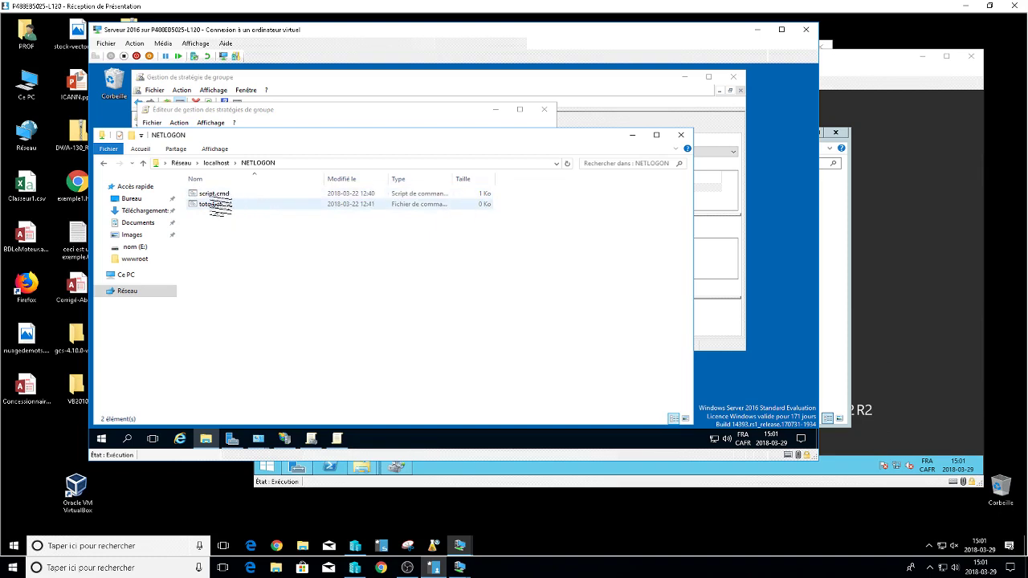
right_click(213, 196)
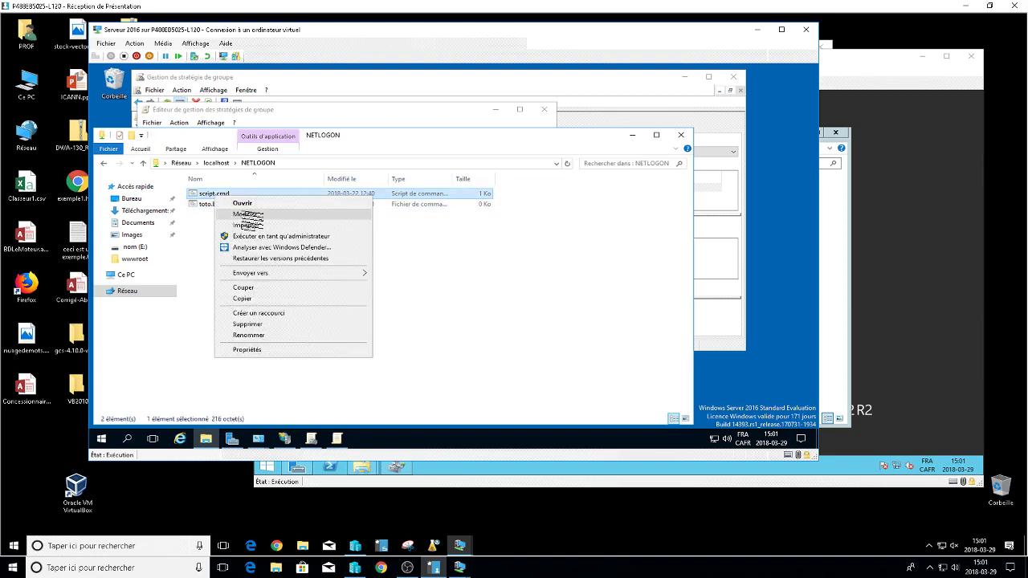
click(246, 214)
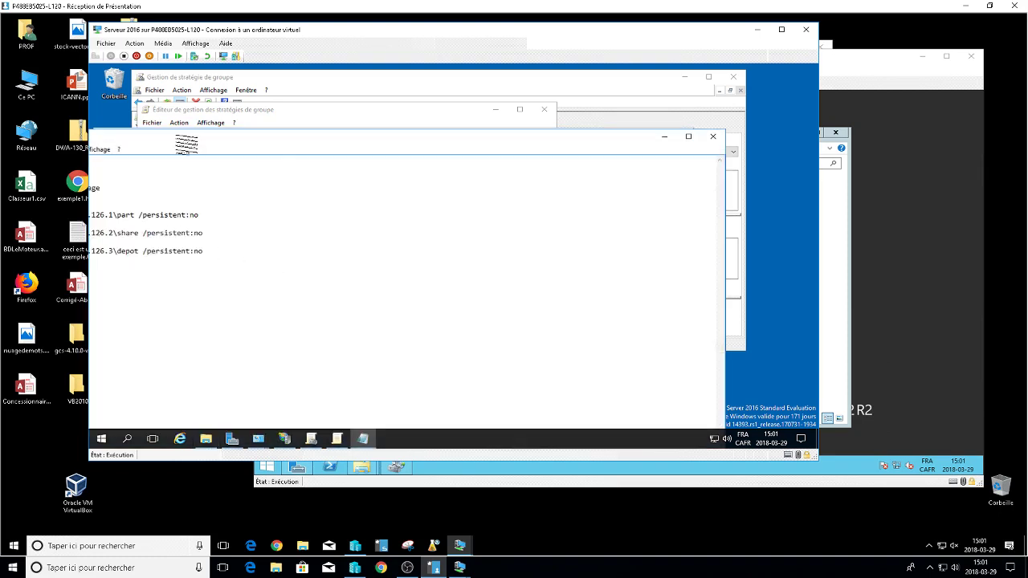
drag(178, 137, 310, 129)
drag(212, 286, 137, 151)
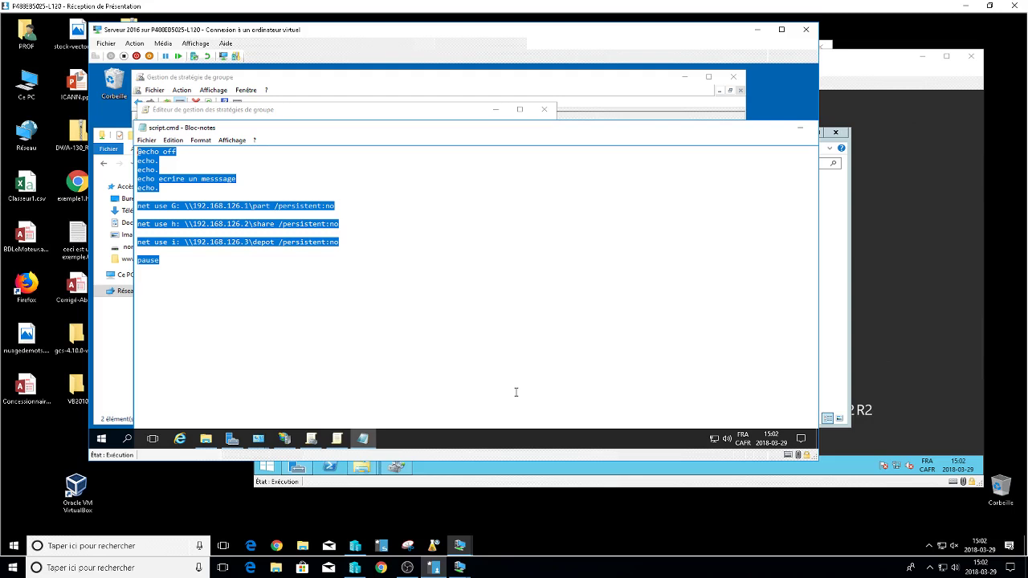
click(377, 325)
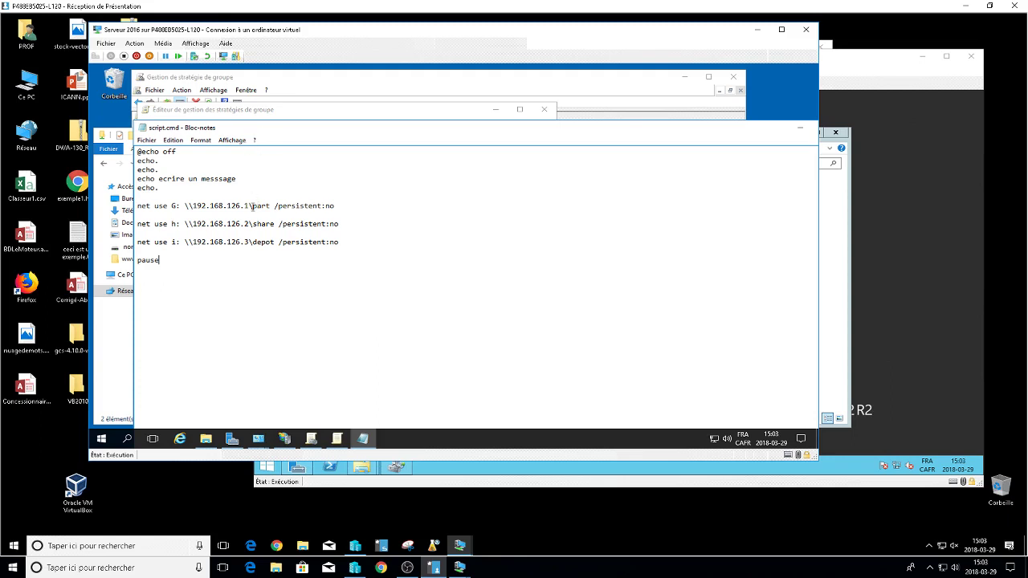
Highlight the net use share paths, G: drive letter and persistent:no option, then close Notepad unchanged.
drag(250, 206, 271, 250)
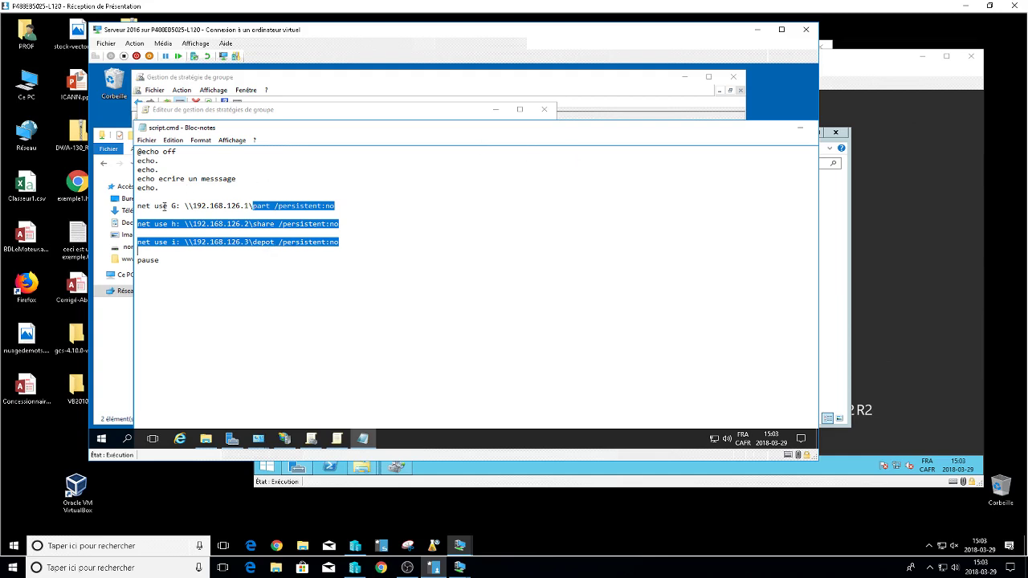
double_click(174, 206)
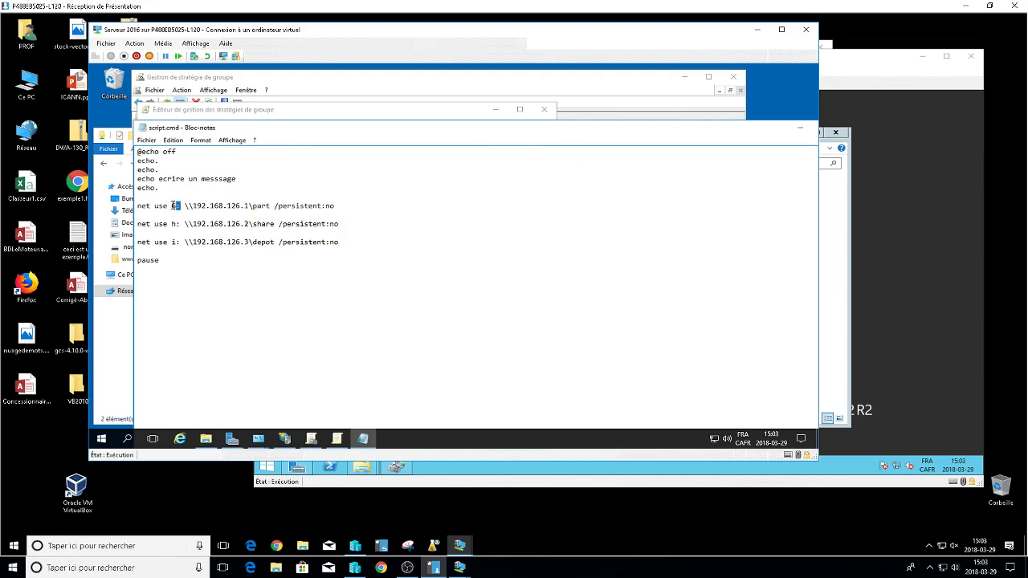
drag(184, 206, 331, 206)
drag(779, 130, 647, 146)
click(739, 137)
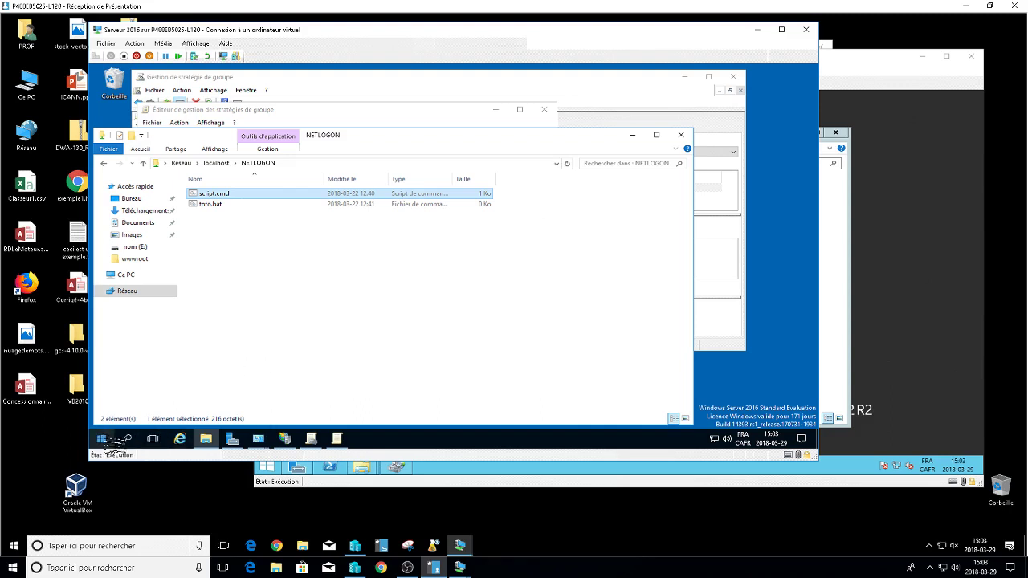
right_click(112, 439)
click(145, 381)
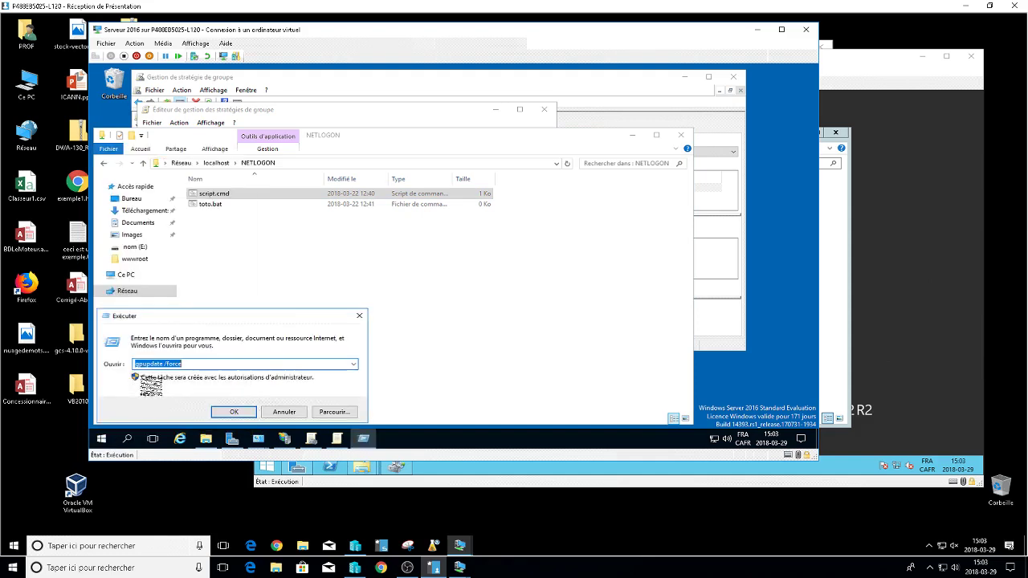
text(cmd)
key(Return)
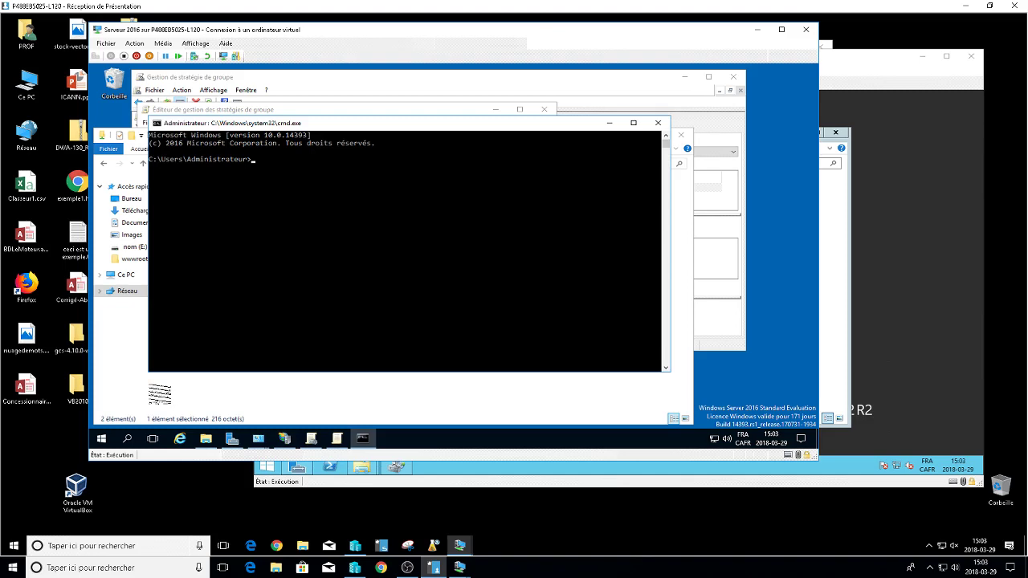
text(set)
key(Return)
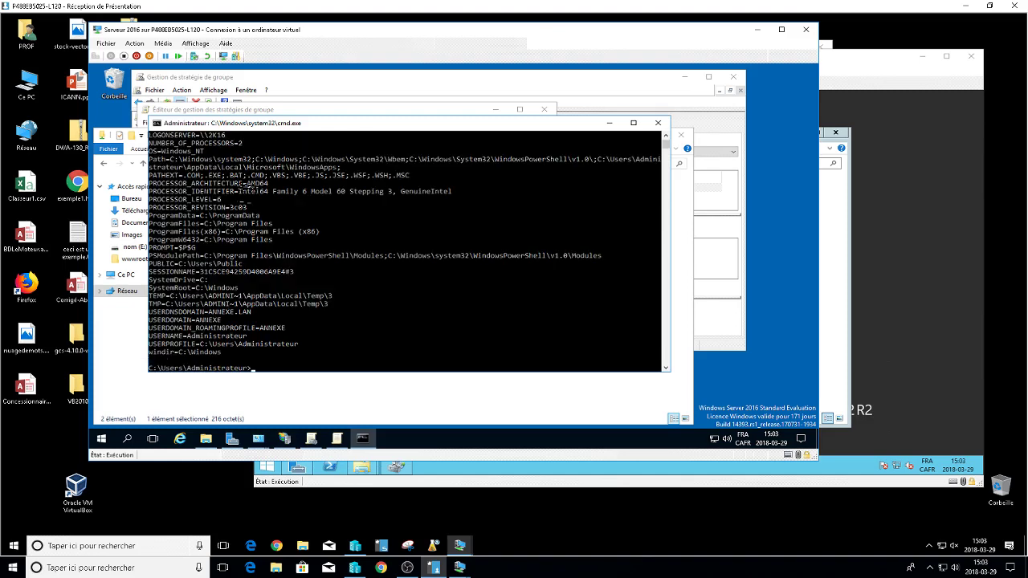
drag(279, 122, 280, 77)
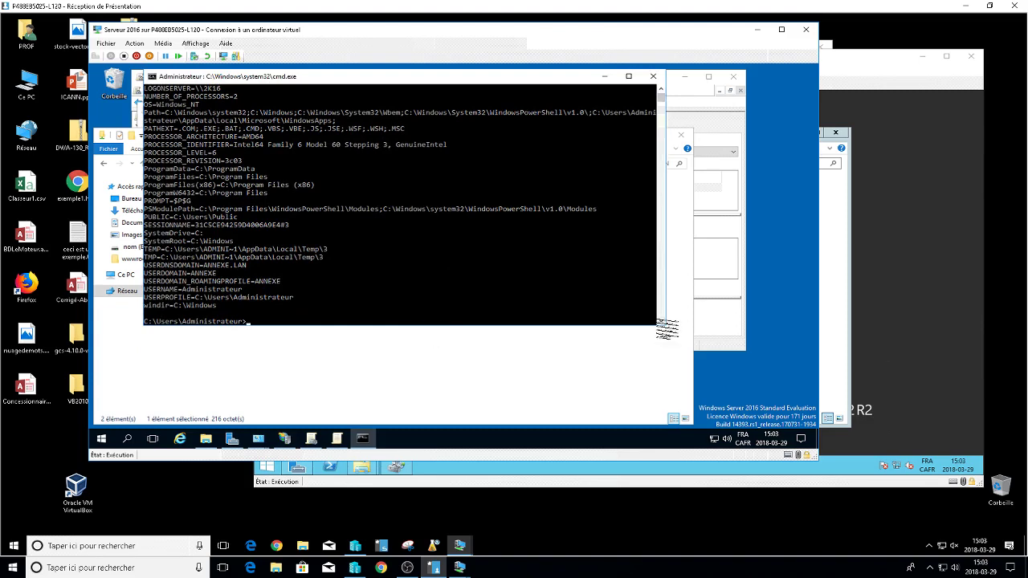
drag(666, 329, 668, 399)
click(661, 89)
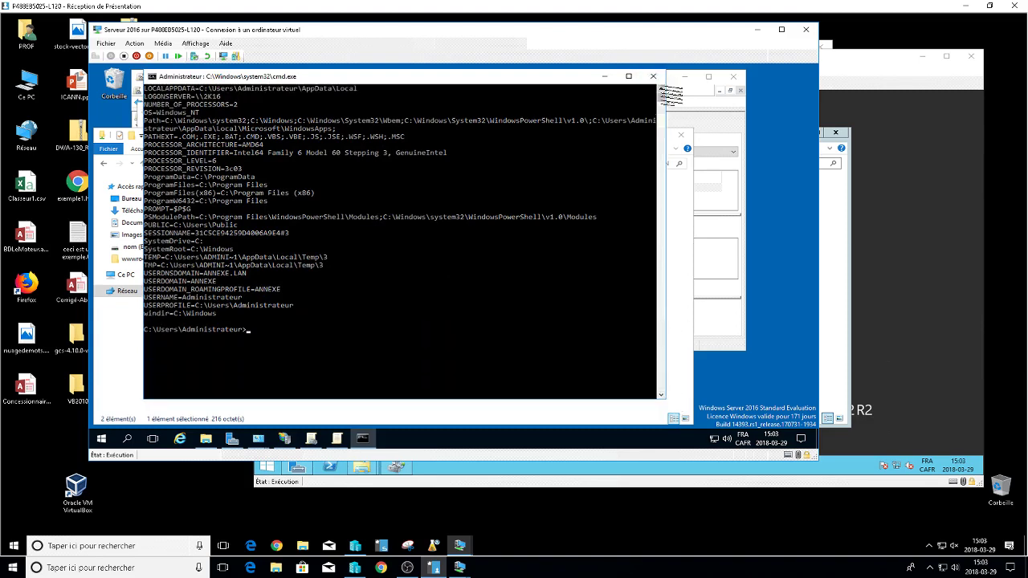
scroll(662, 90, up, 10)
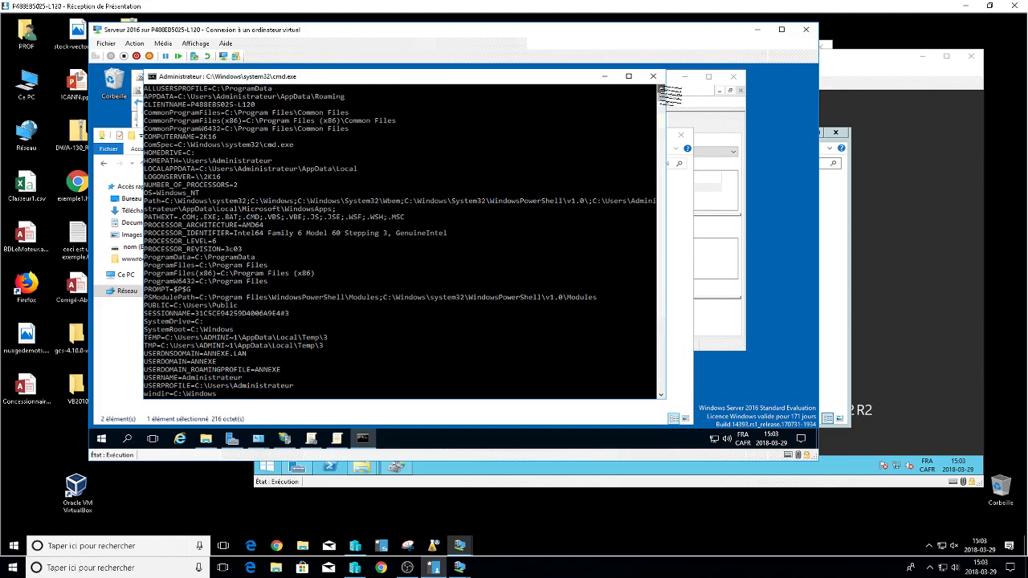
scroll(669, 93, up, 2)
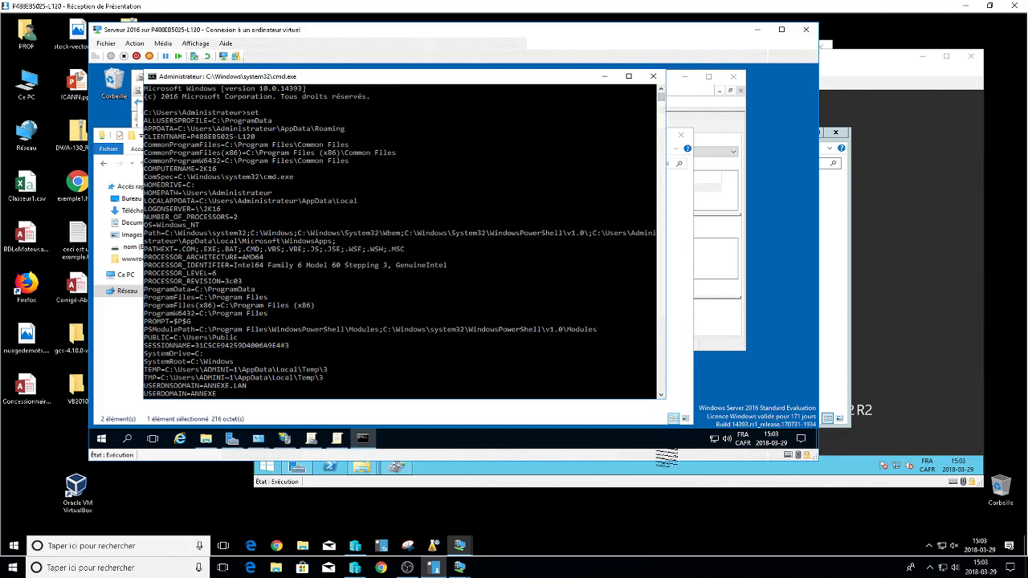
drag(666, 400, 669, 418)
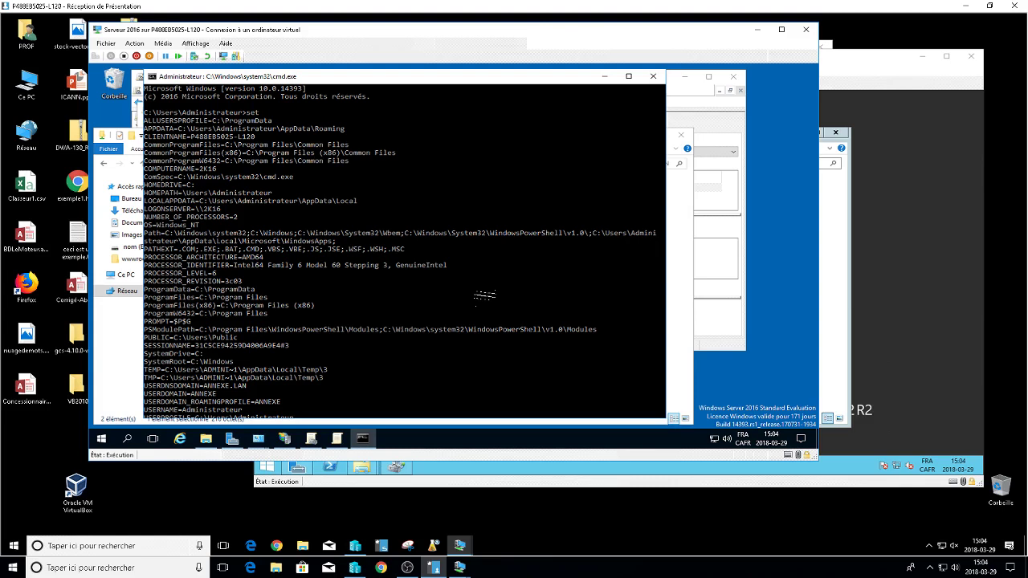
click(243, 193)
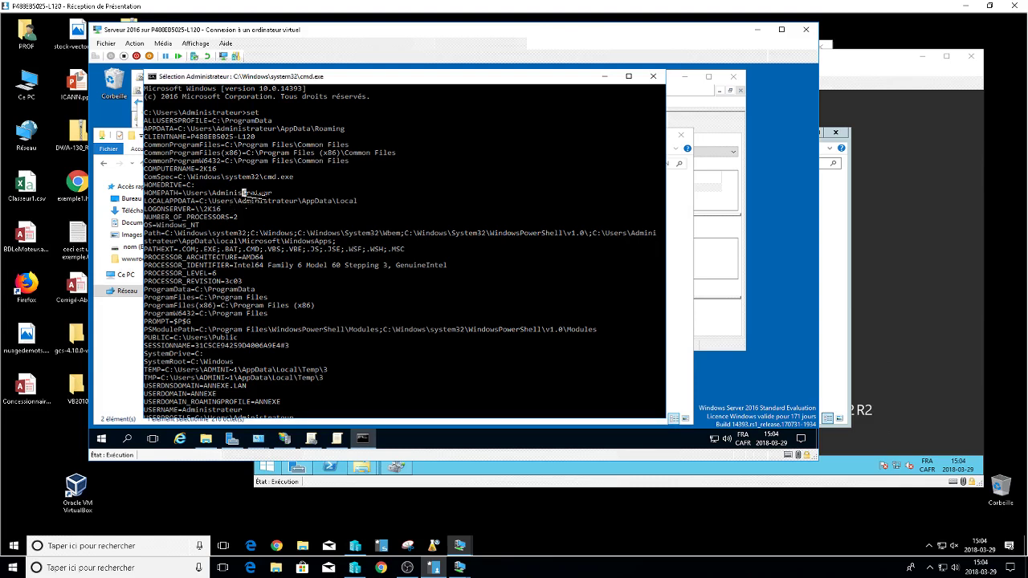
key(Escape)
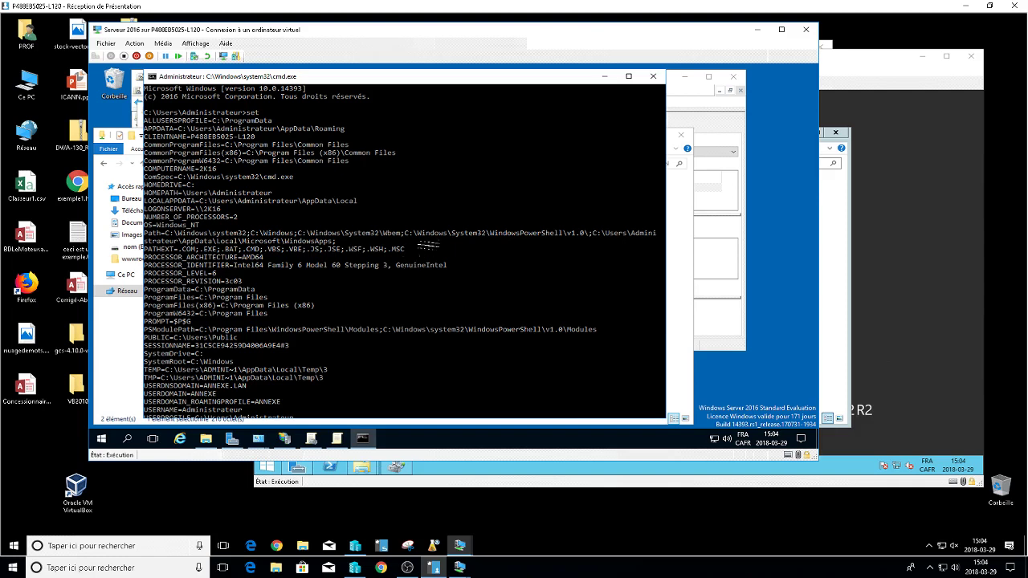
click(652, 76)
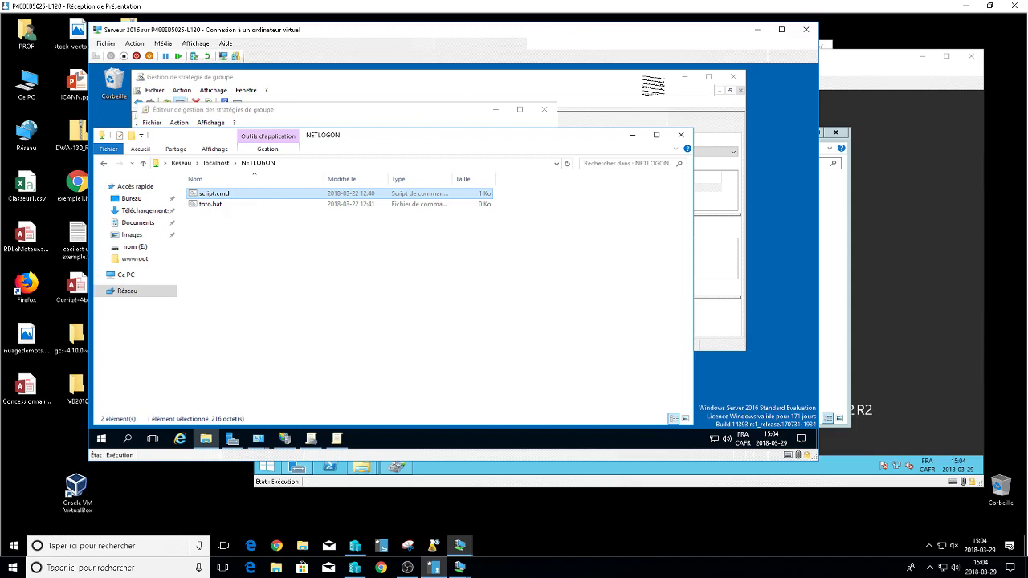
Close the NETLOGON window, cancel Parcourir and Ajout d'un Script, and close all Group Policy windows.
click(681, 135)
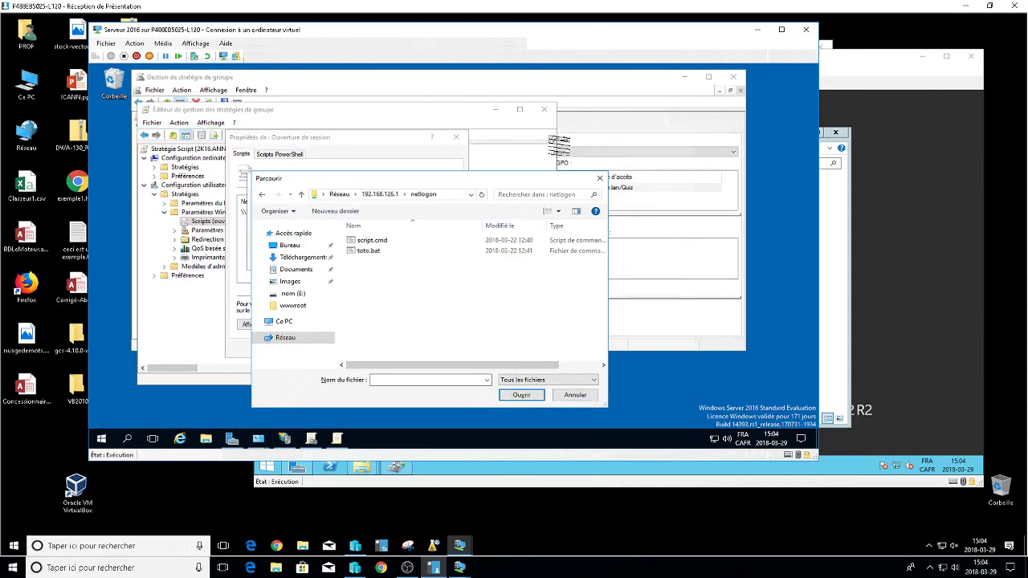
click(575, 395)
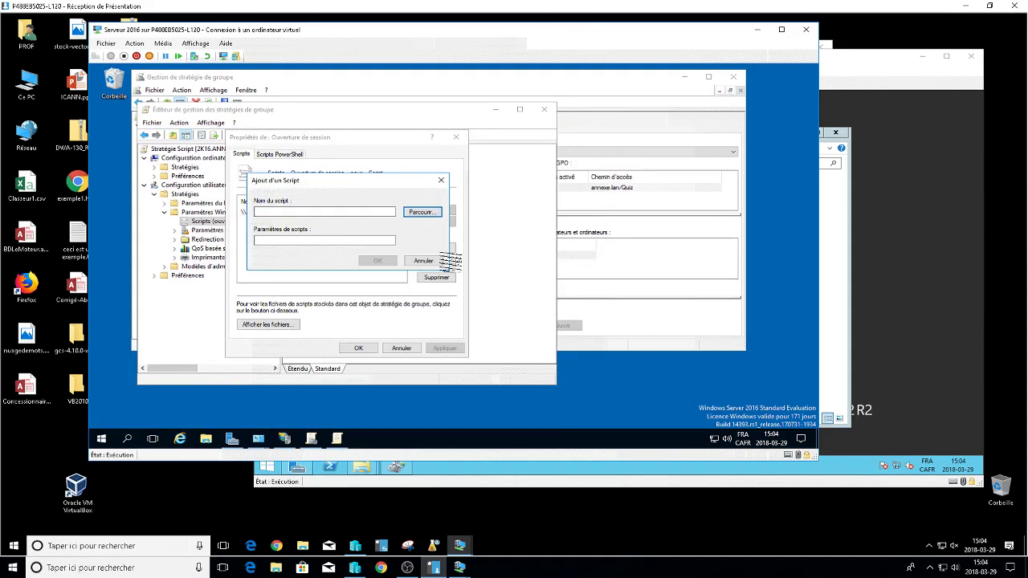
click(433, 261)
click(401, 347)
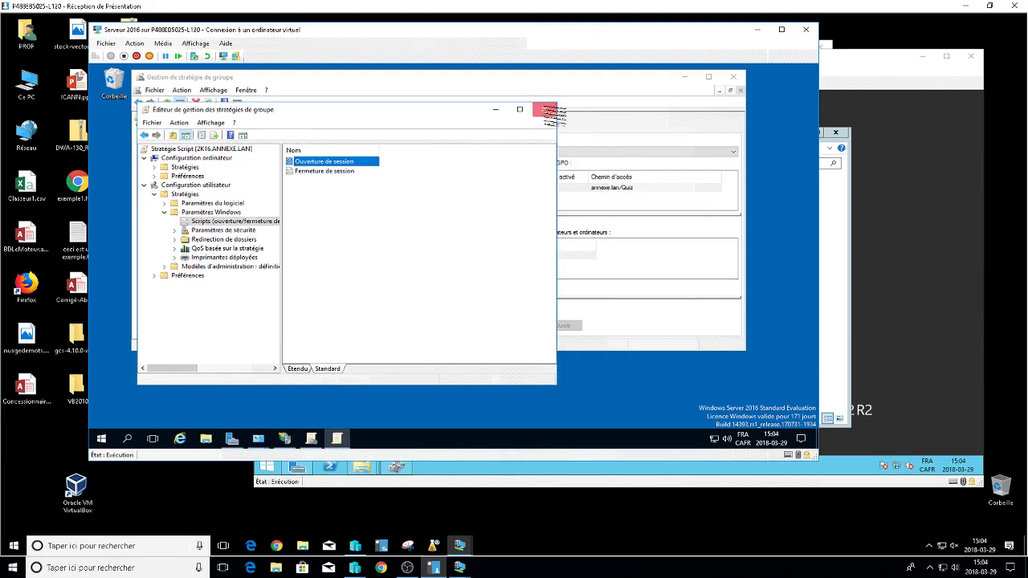
click(549, 109)
click(733, 77)
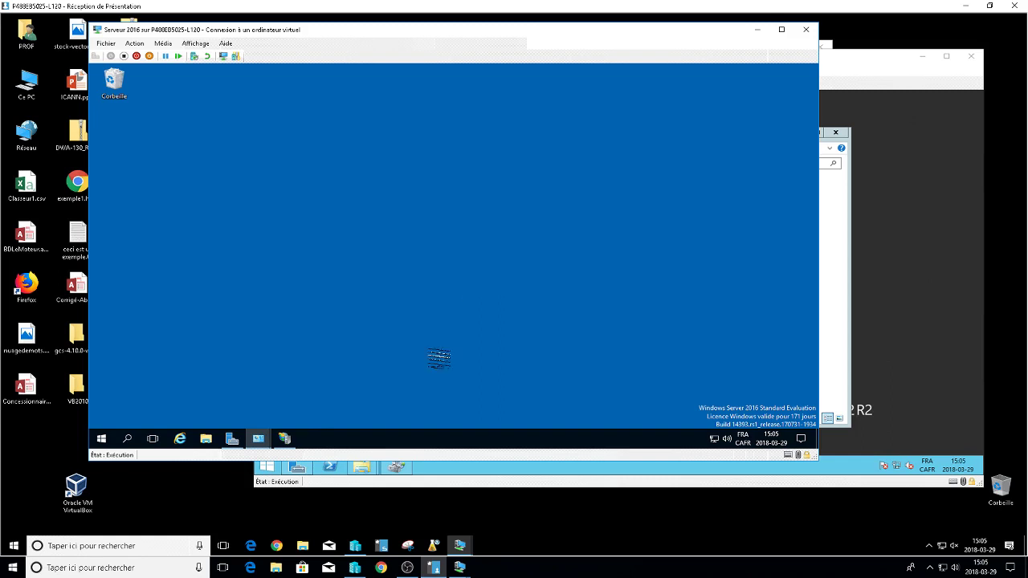
On the Server 2012 R2 VM, browse the Share (D:) and Nouveau nom (E:) drives from Ce PC.
click(956, 370)
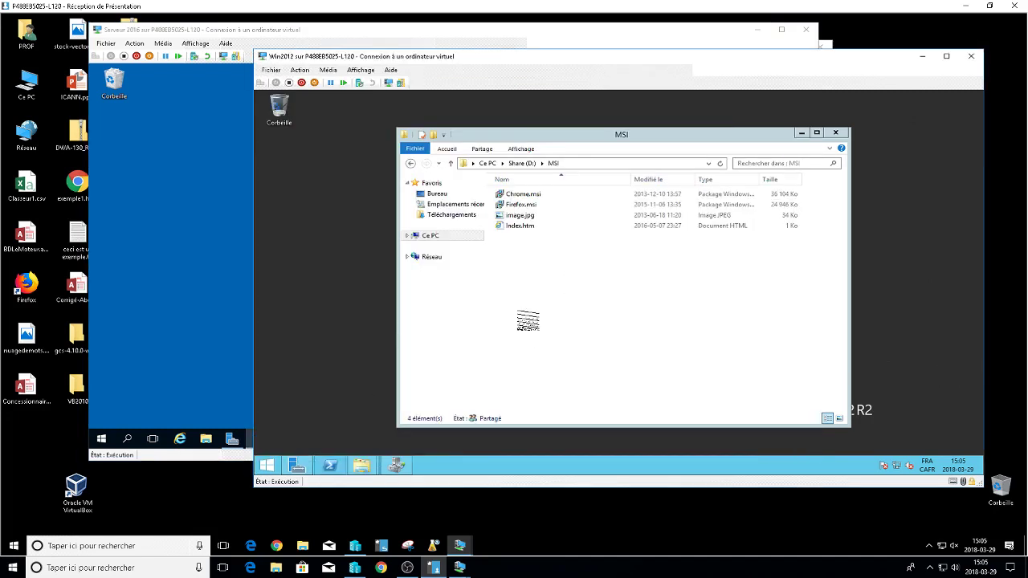
click(437, 237)
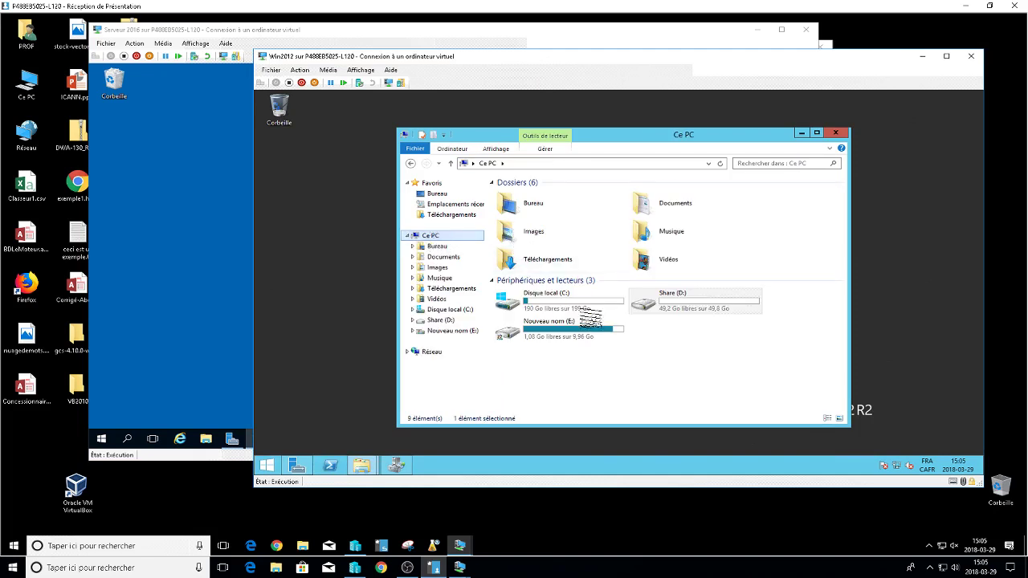
double_click(680, 303)
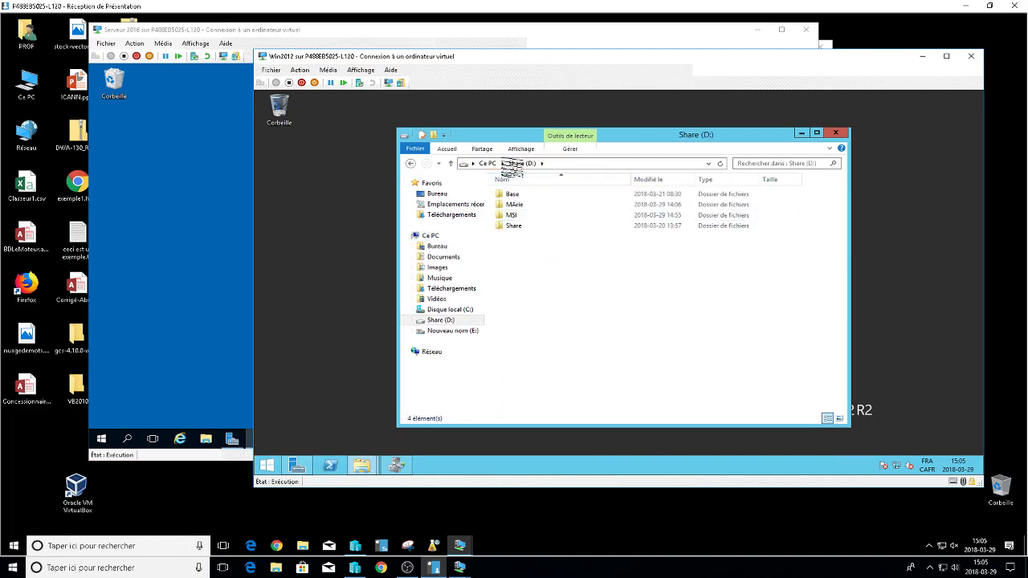
click(488, 163)
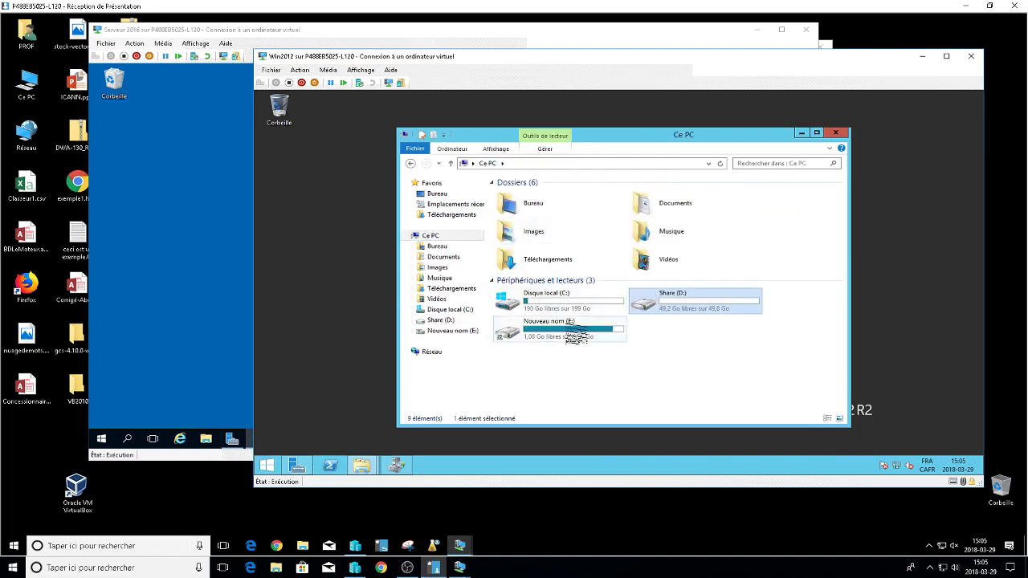
click(576, 337)
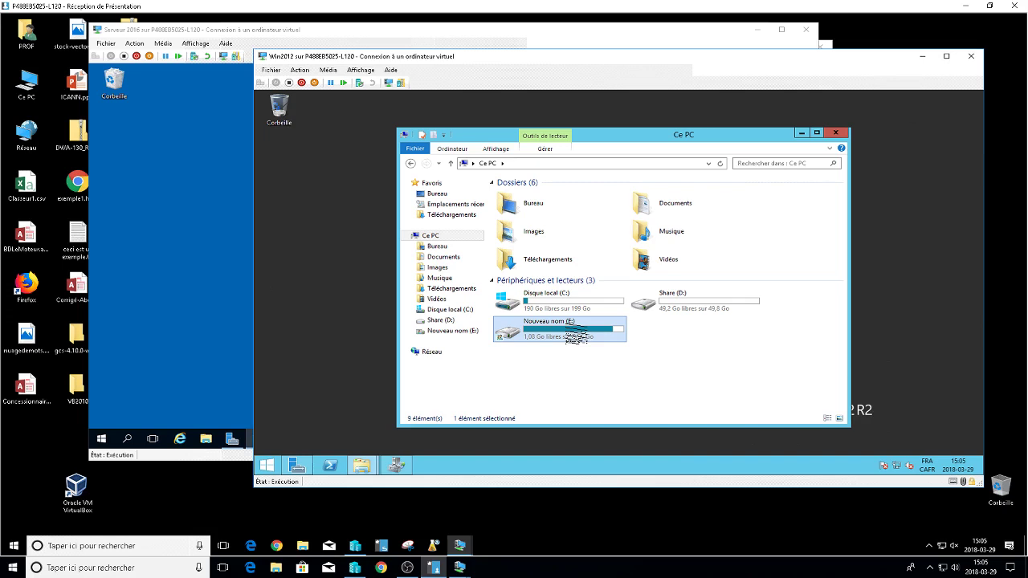
double_click(576, 336)
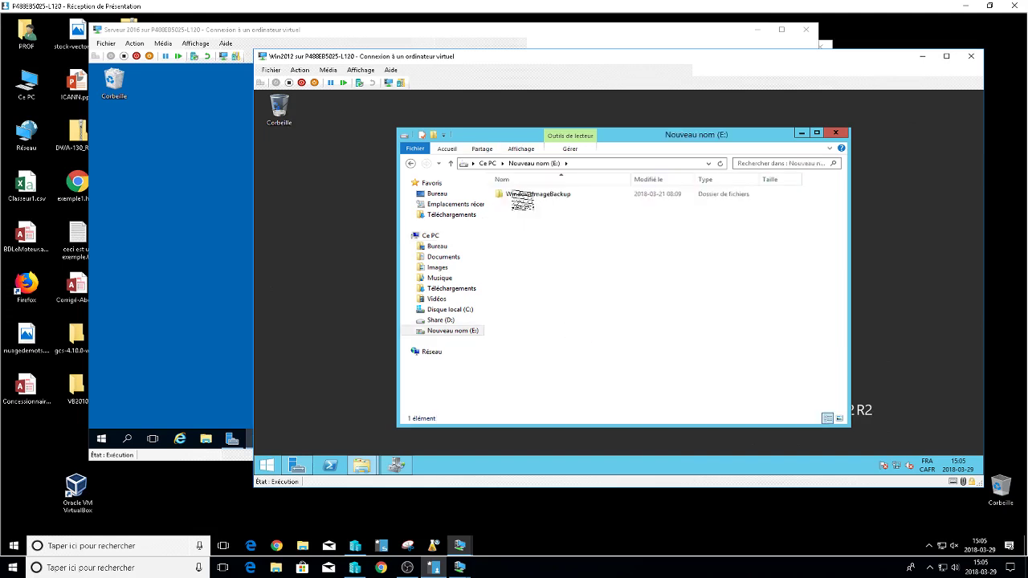
click(487, 164)
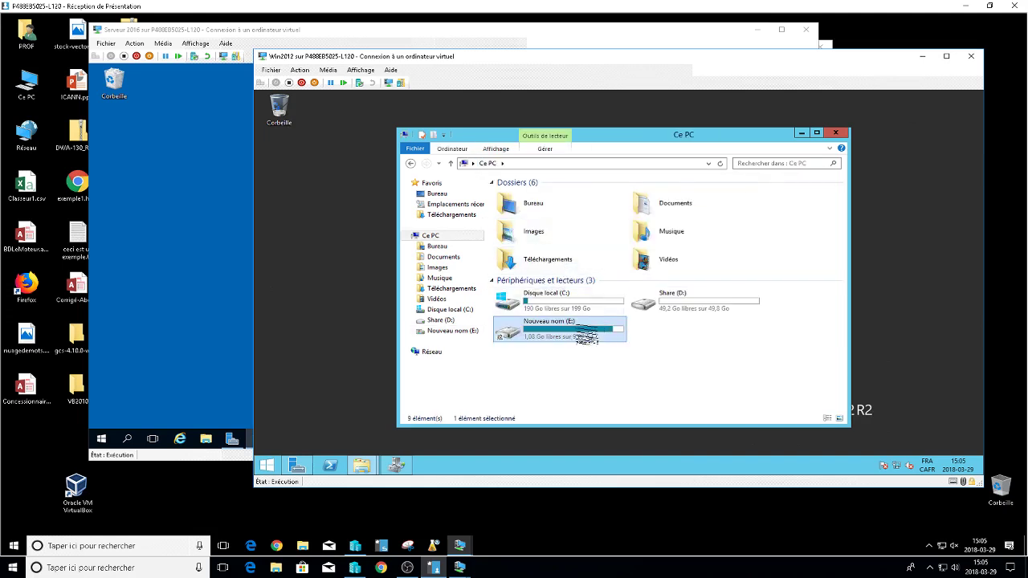
Inspect the E: drive's Partage, advanced sharing permissions and Sécurité settings for Admins du domaine.
right_click(597, 328)
click(616, 322)
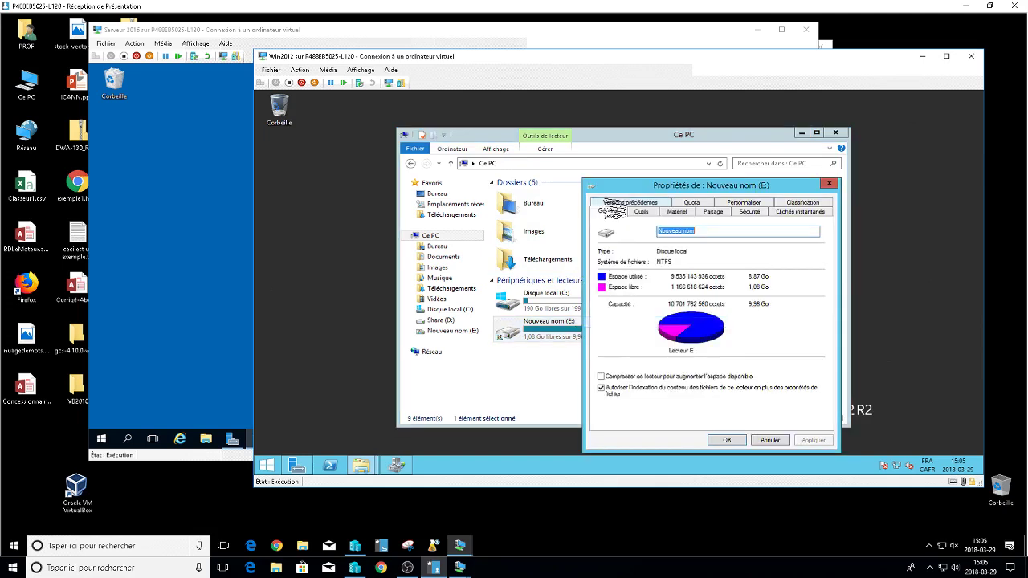
click(713, 211)
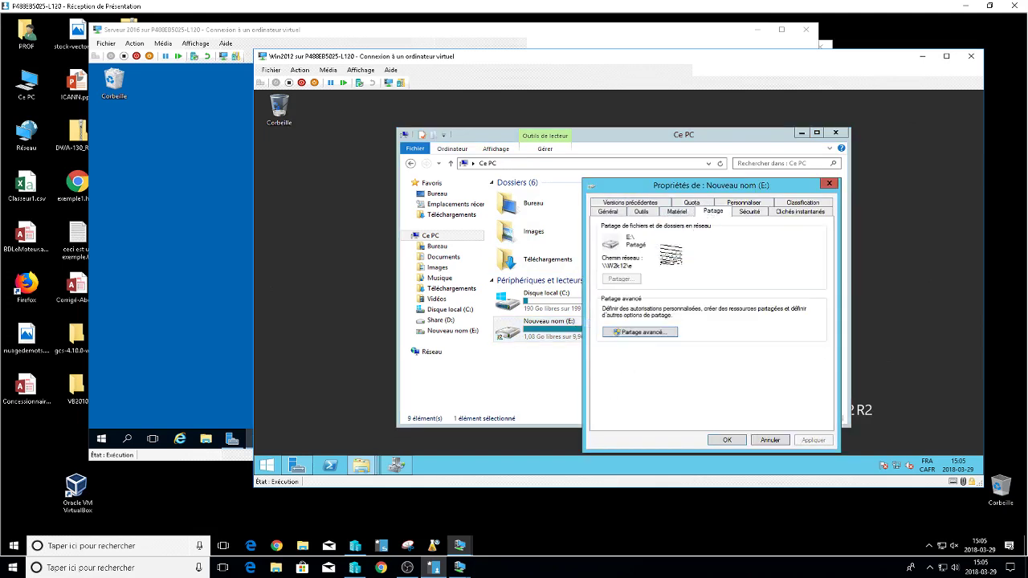
click(642, 331)
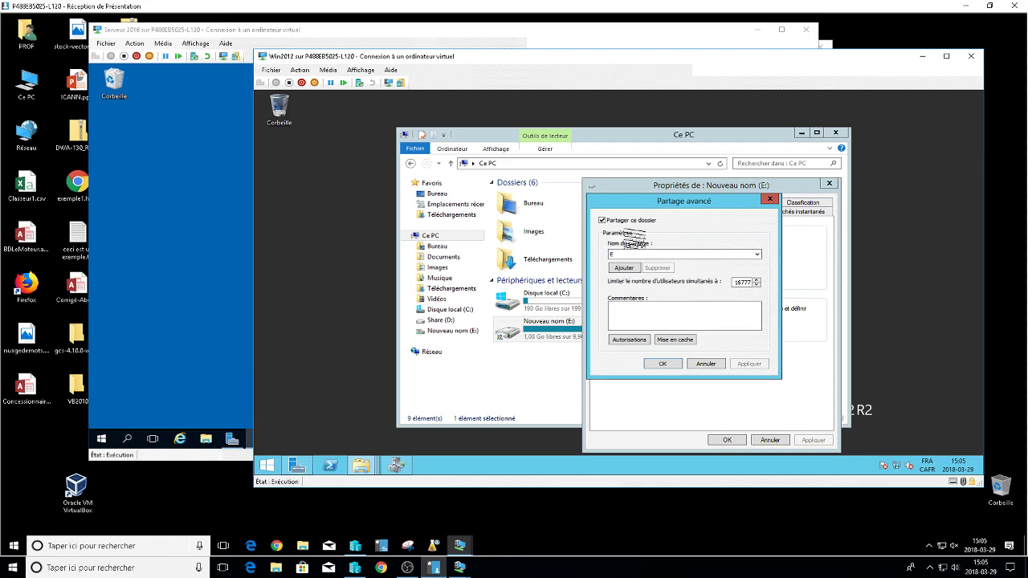
click(629, 339)
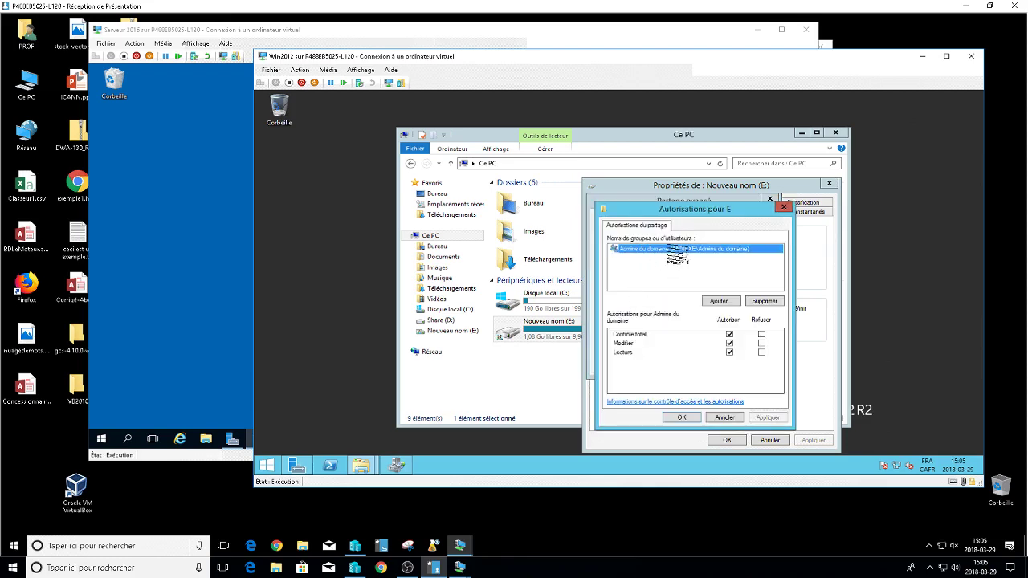
click(681, 417)
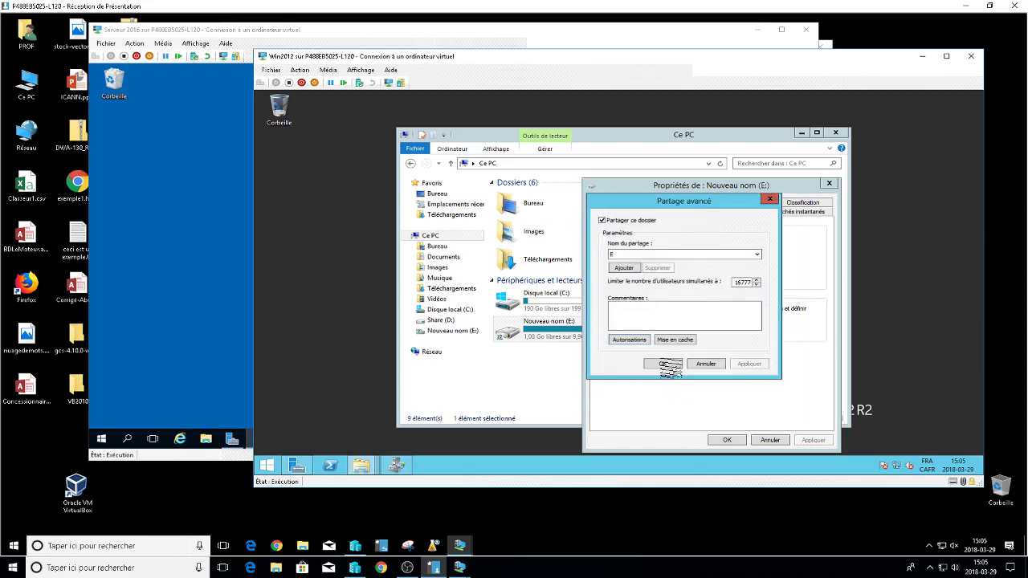
click(663, 363)
click(748, 210)
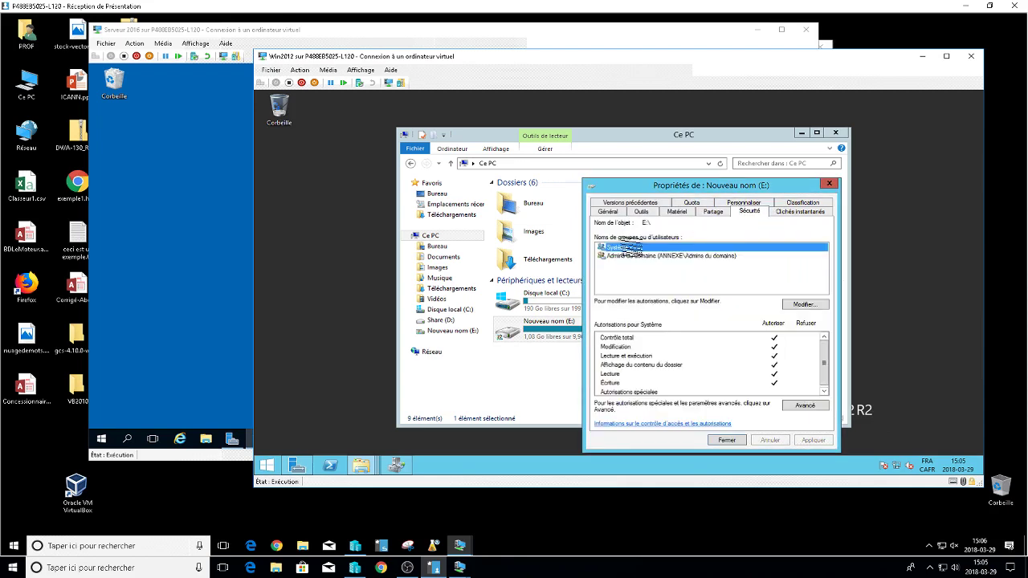
click(629, 256)
click(725, 440)
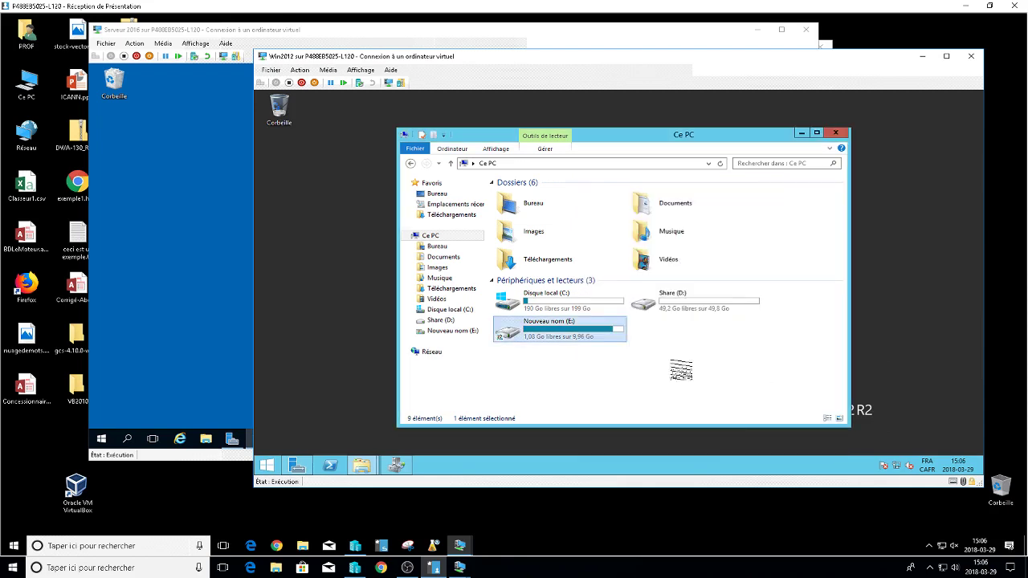
Recheck the E: drive's hardware and advanced sharing as share E, then return to the Server 2016 VM.
right_click(534, 327)
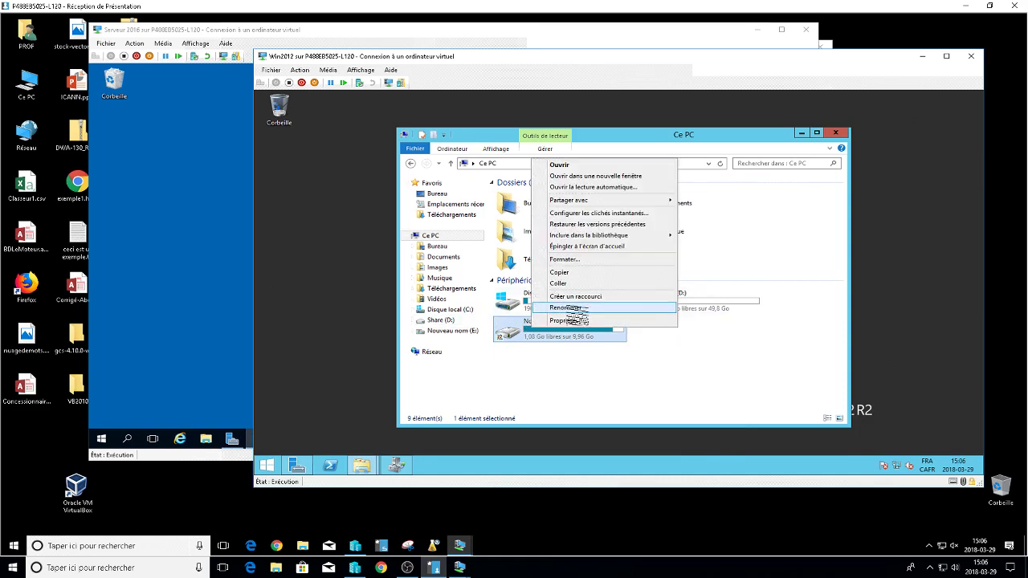
click(571, 321)
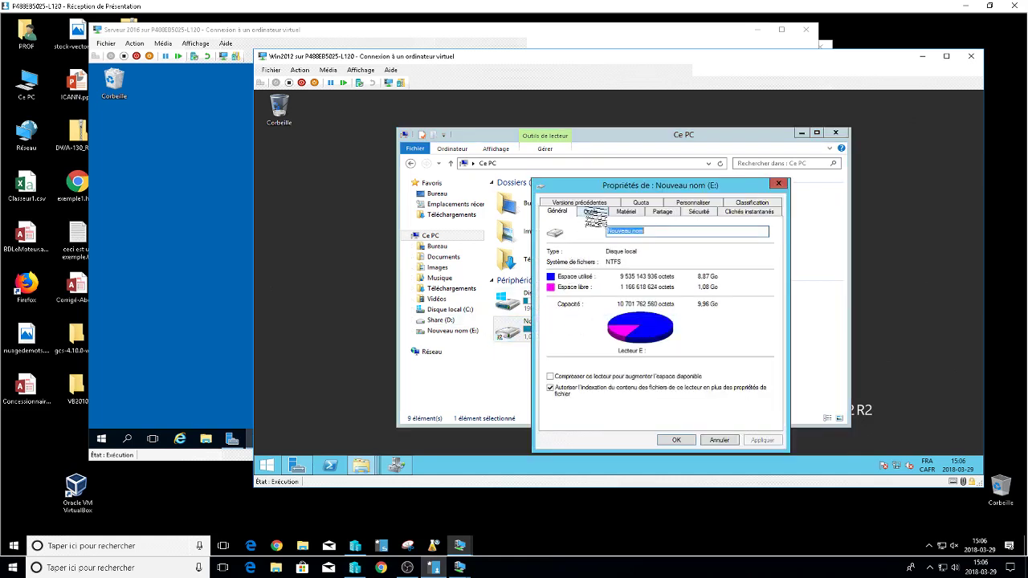
click(625, 211)
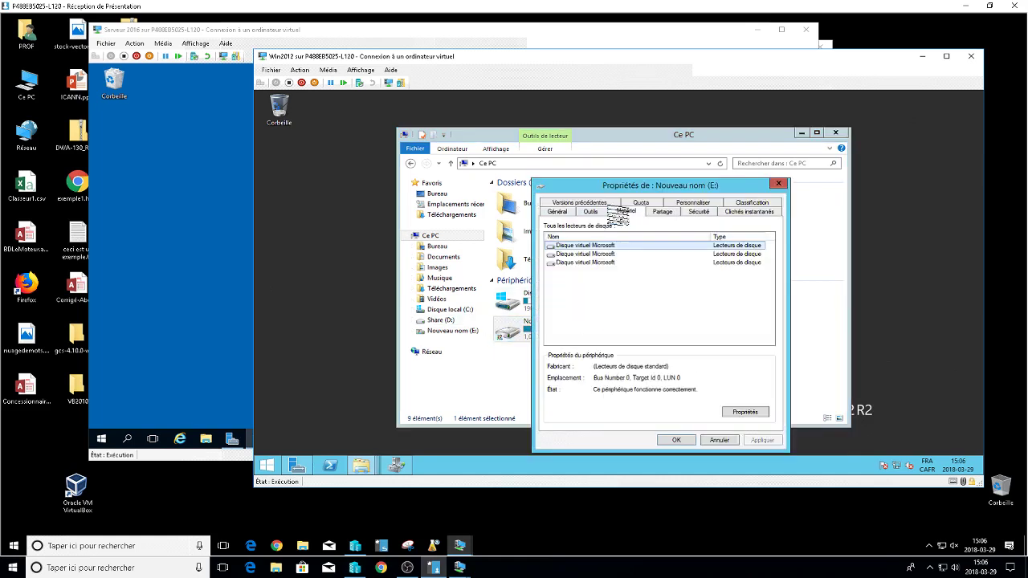
click(663, 211)
click(575, 329)
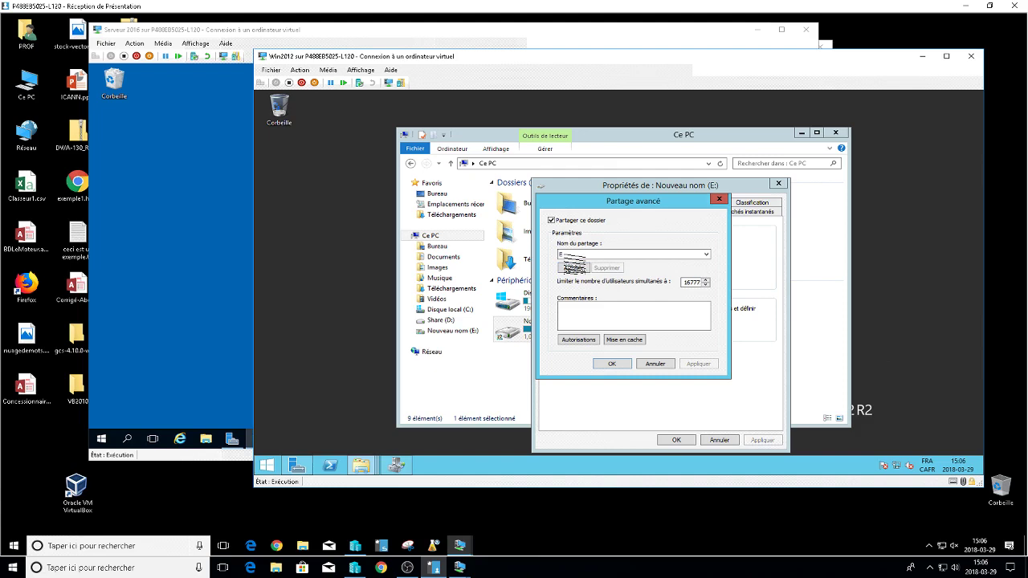
click(612, 364)
click(676, 440)
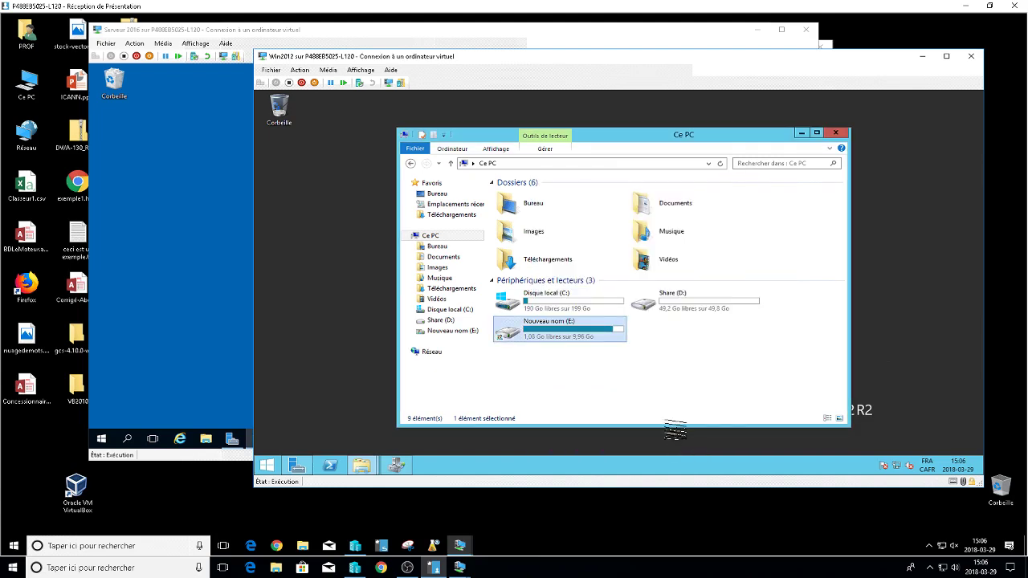
click(211, 348)
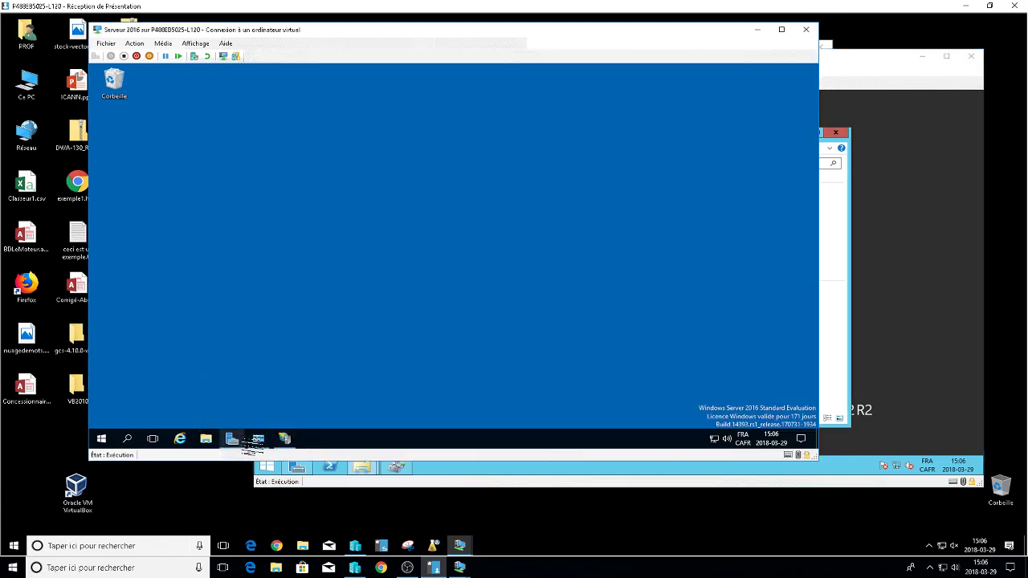
Open Server Manager and step the Add Roles and Features wizard through to the server roles page.
click(231, 438)
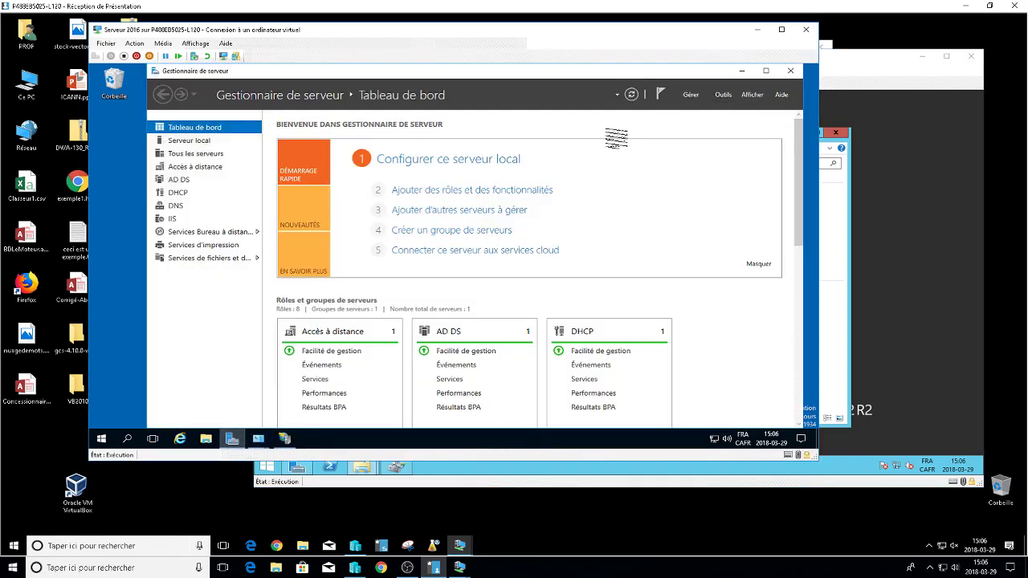
click(532, 193)
click(450, 399)
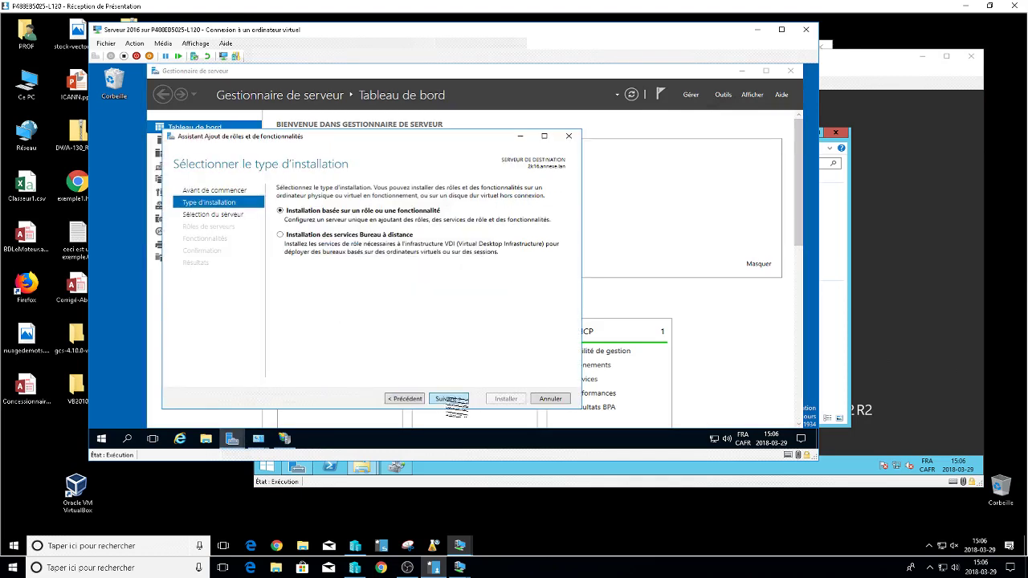
click(450, 399)
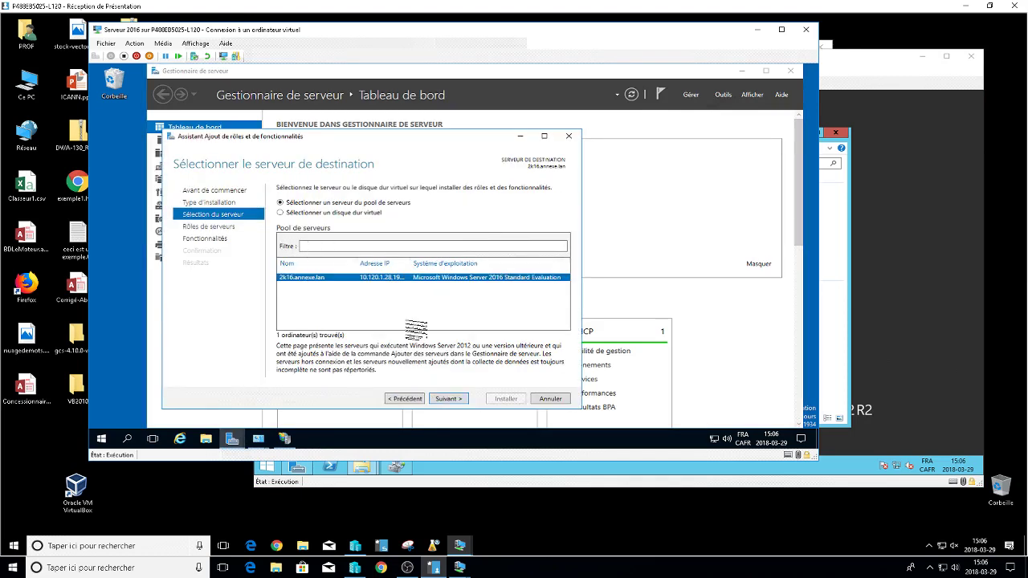
click(448, 400)
Confirm Sauvegarde Windows Server is already installed on the features page, cancel the wizard, and show Outils.
scroll(441, 289, down, 3)
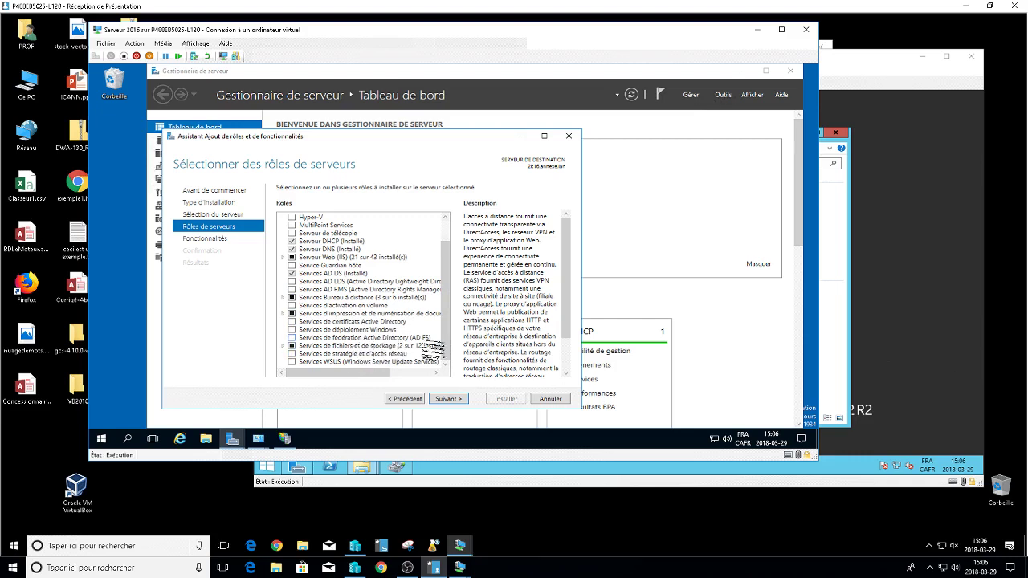
drag(442, 336, 447, 275)
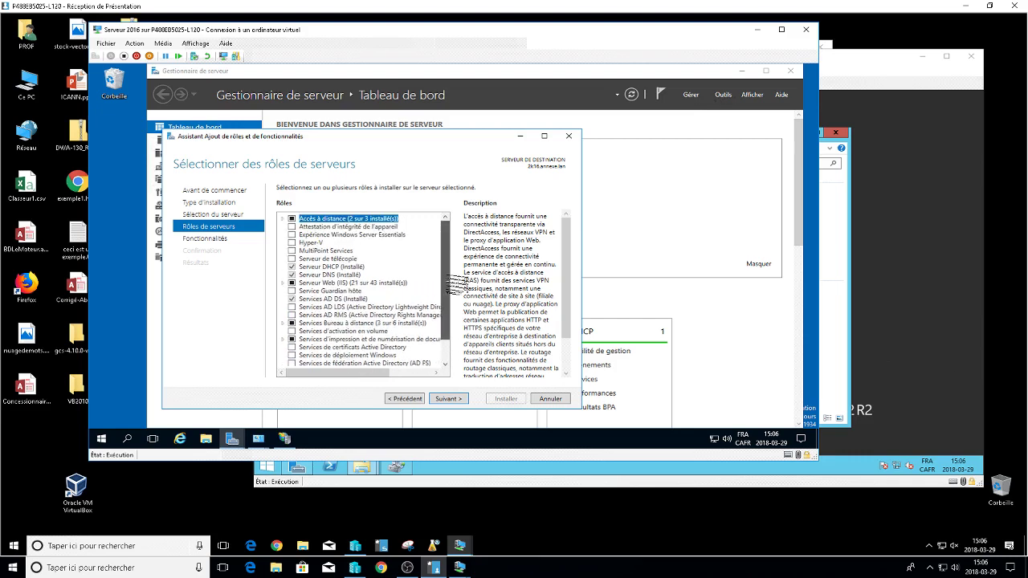
click(447, 399)
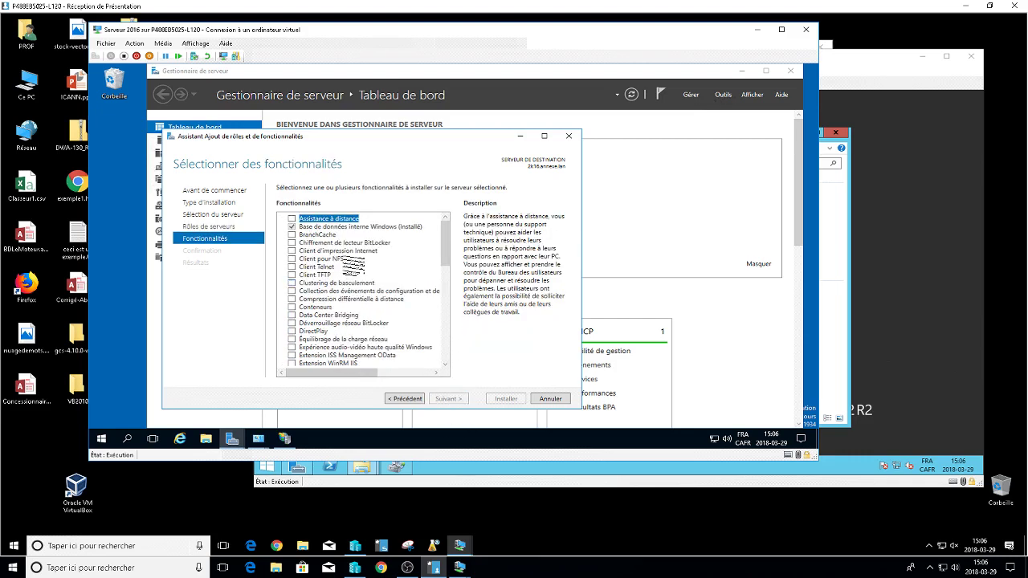
drag(444, 241, 441, 350)
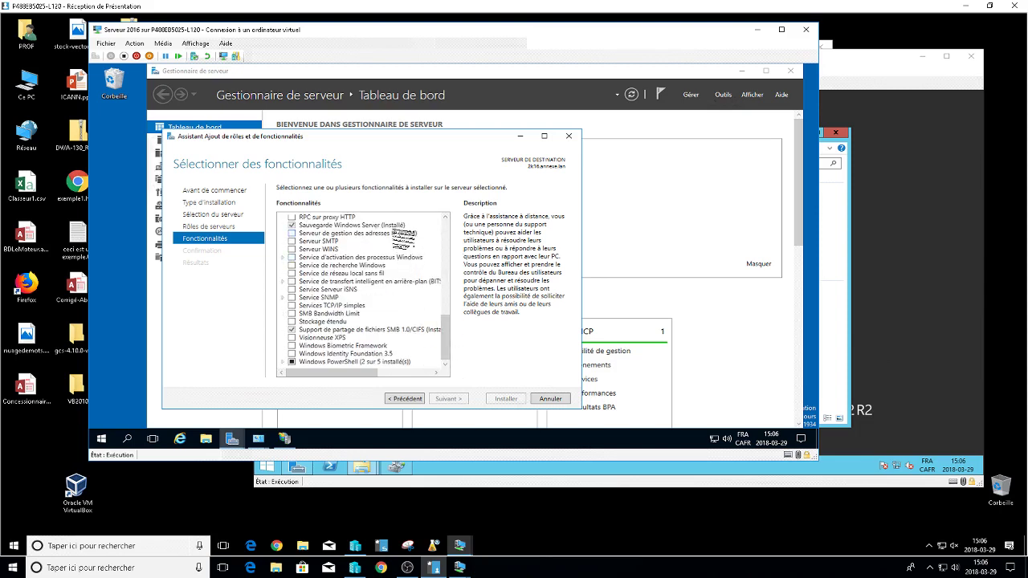
click(393, 225)
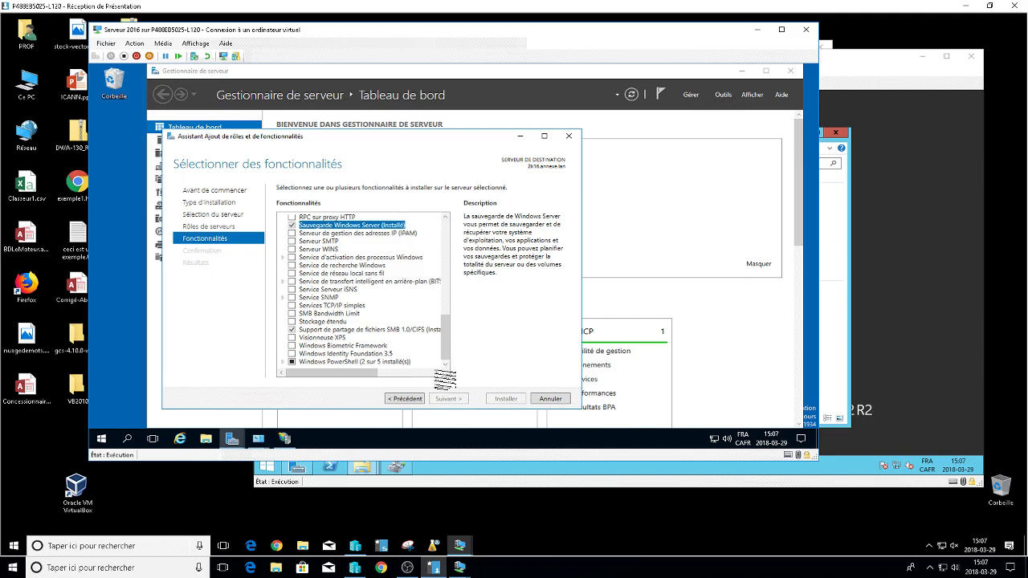
click(550, 398)
click(731, 96)
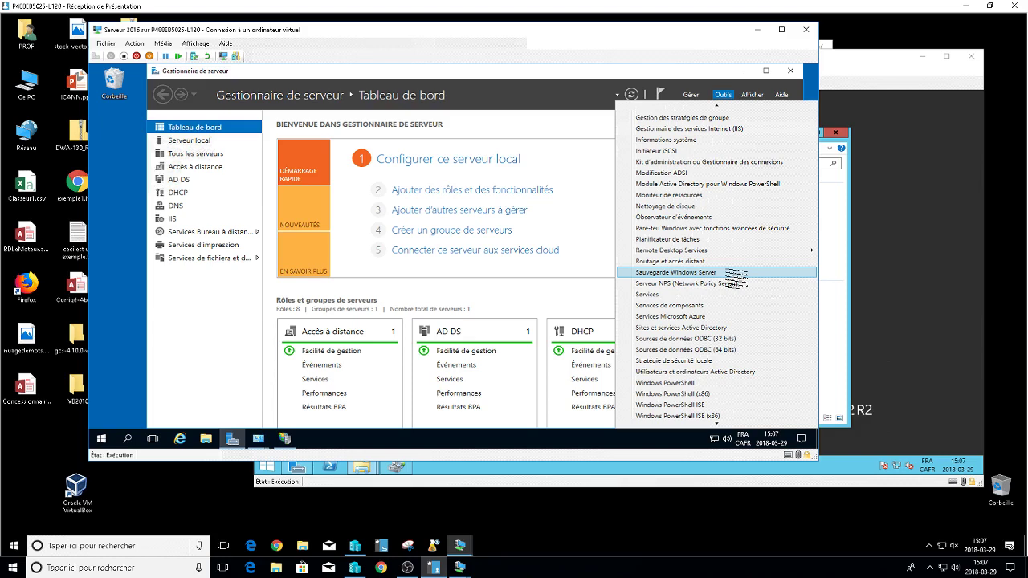
Modify the scheduled backup in Windows Server Backup to custom items system state and E:\Profil, daily at 01:30.
click(731, 273)
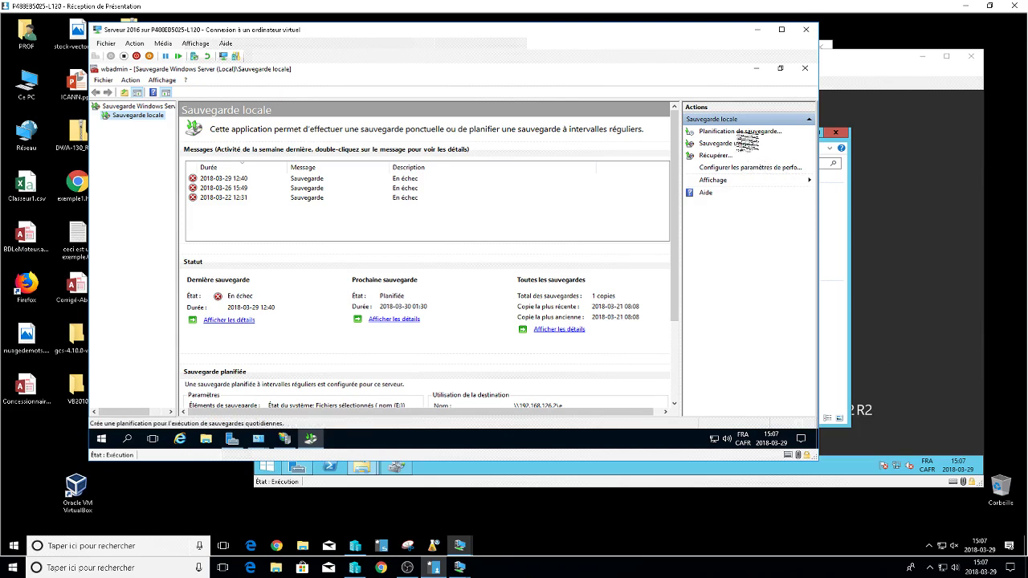
click(739, 131)
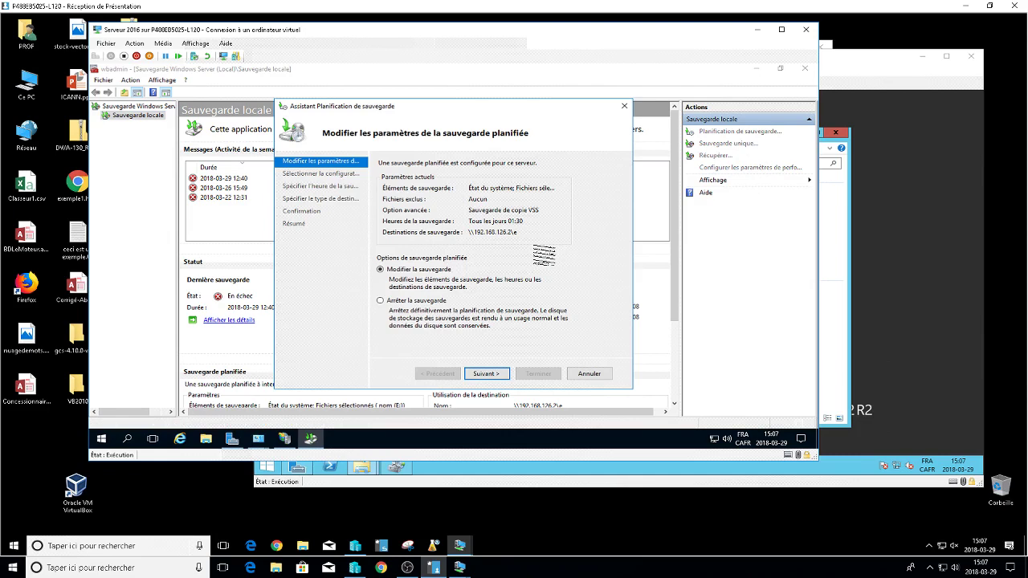
click(486, 374)
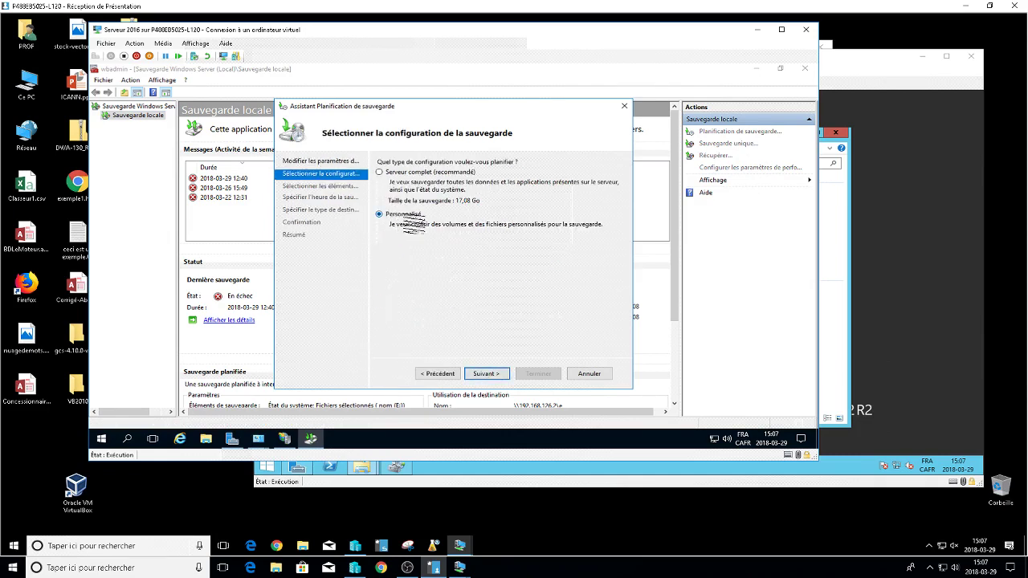
click(501, 375)
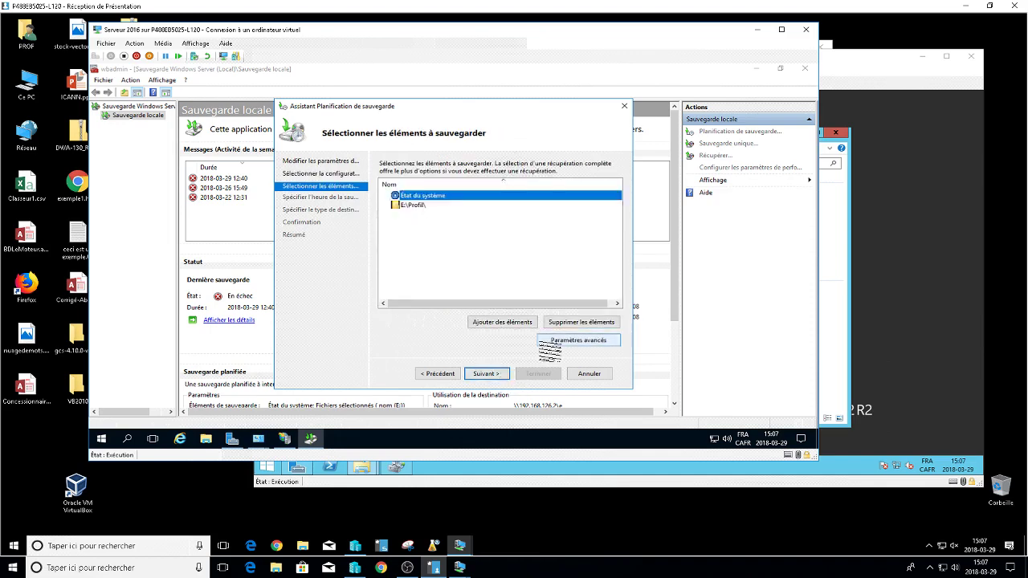
click(502, 322)
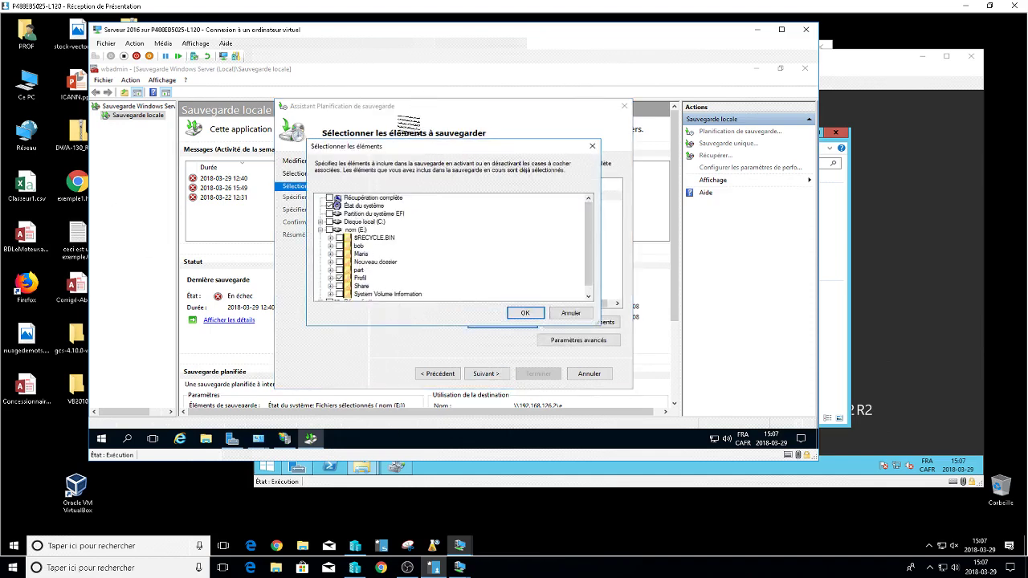
drag(592, 252, 594, 210)
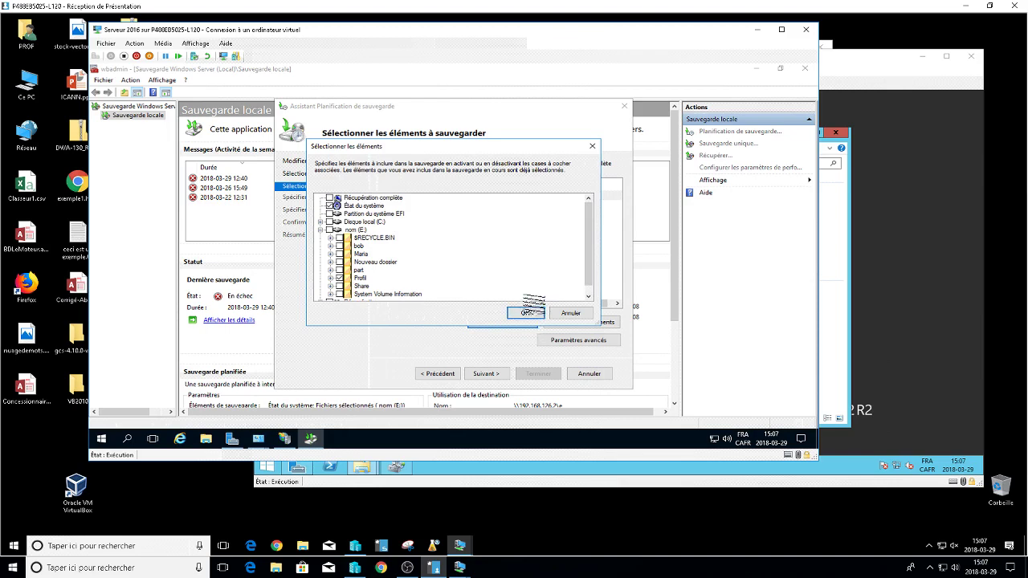
click(527, 313)
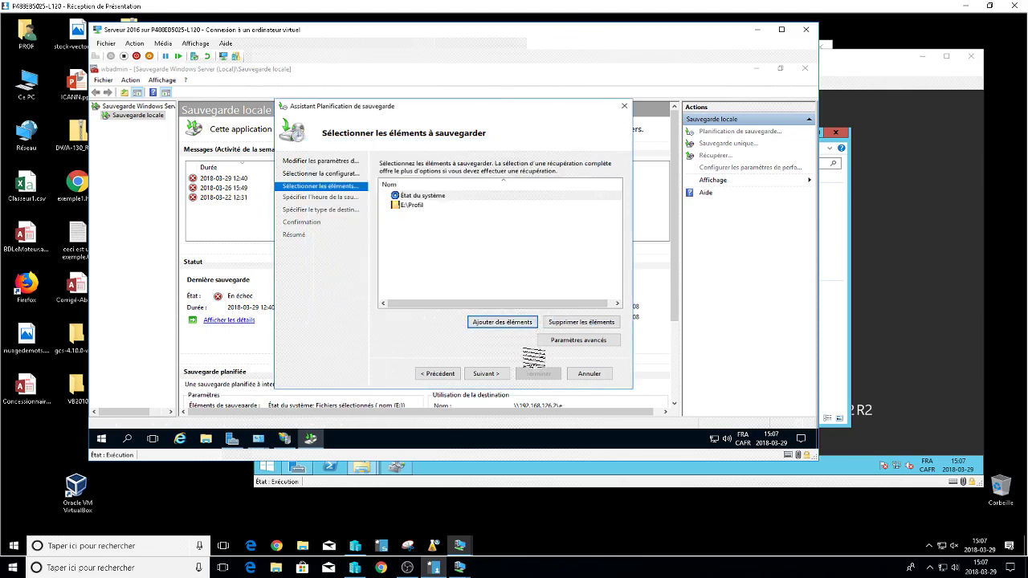
click(499, 374)
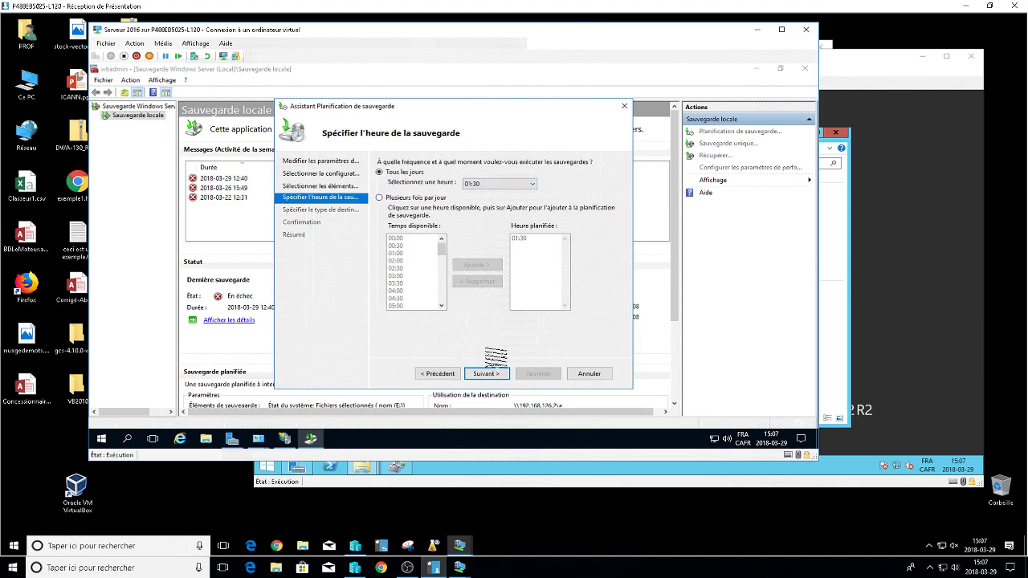
click(491, 374)
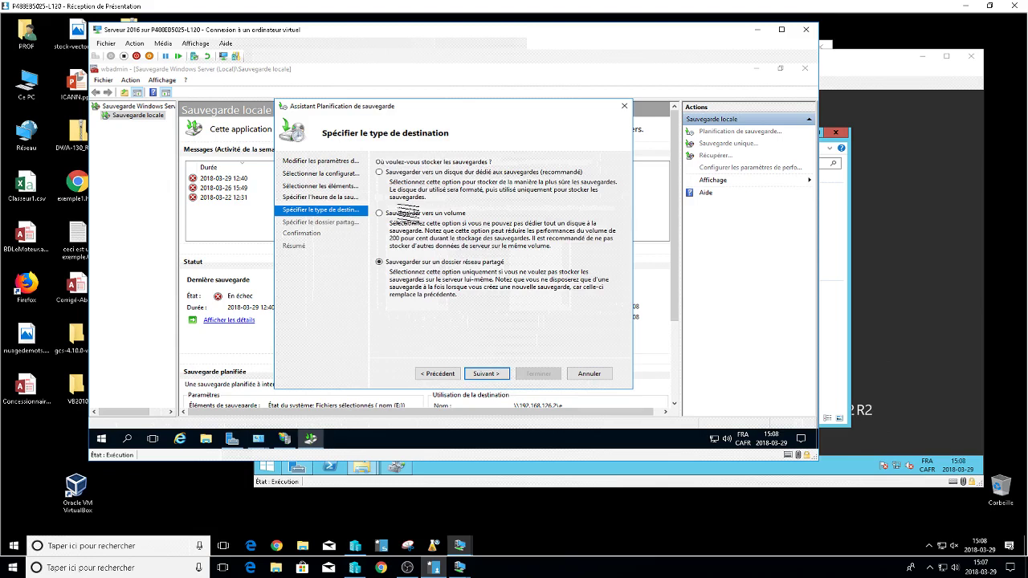
Set the backup destination to the shared network folder \\192.168.126.2\e and accept the overwrite warning.
click(458, 172)
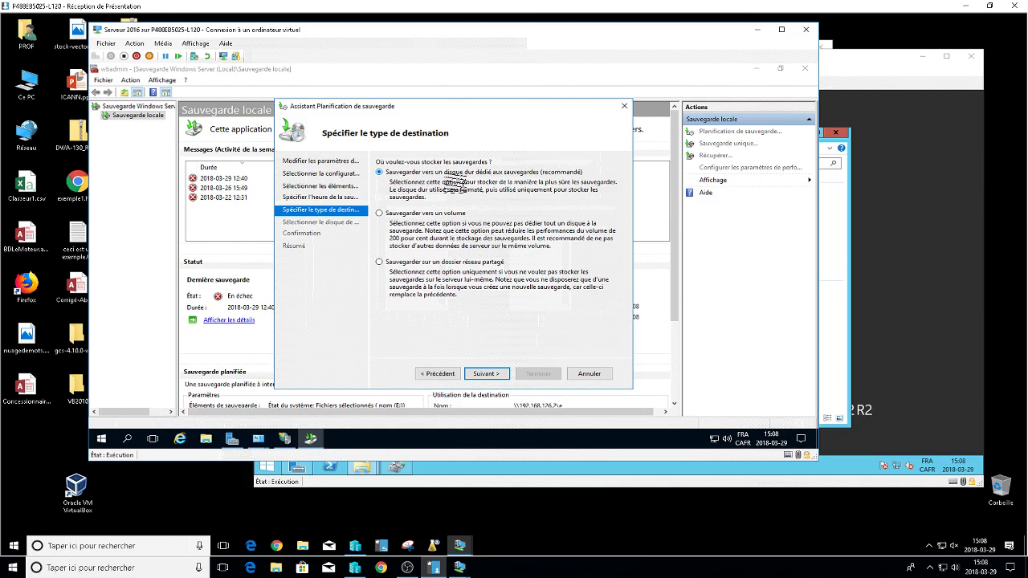
click(487, 262)
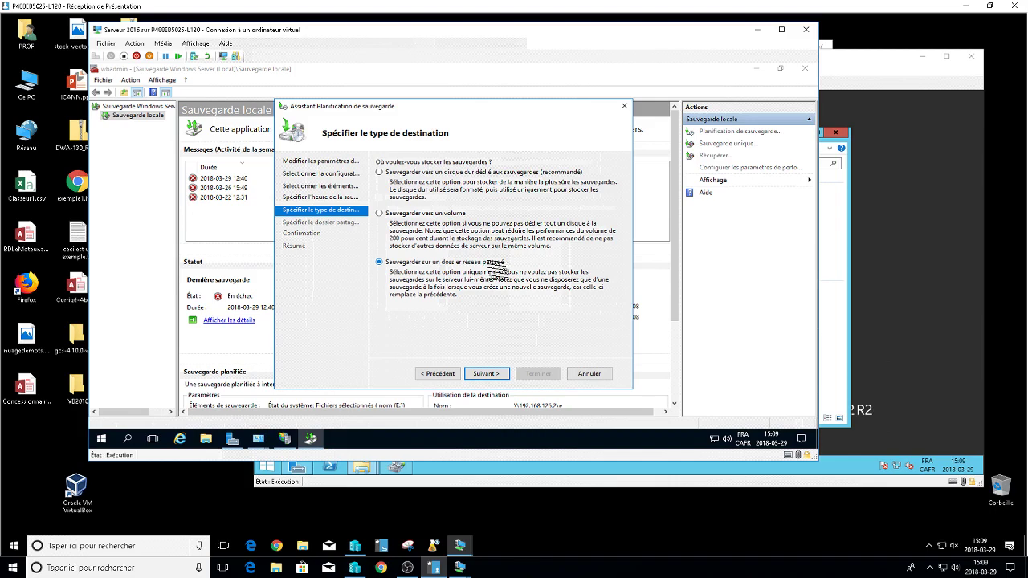
mouse_move(487, 268)
mouse_down()
mouse_move(508, 272)
mouse_move(498, 255)
mouse_up()
click(485, 373)
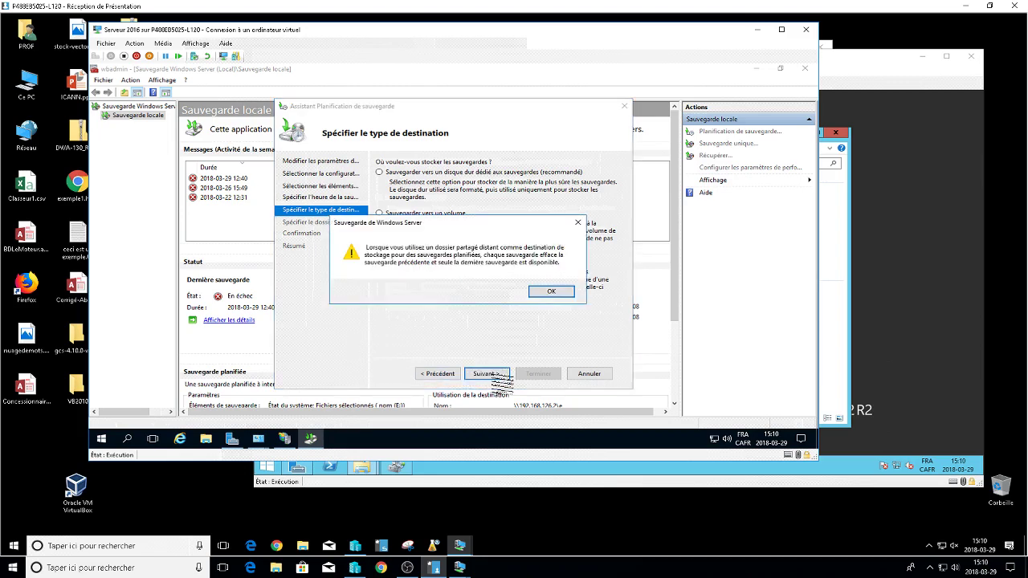
click(545, 291)
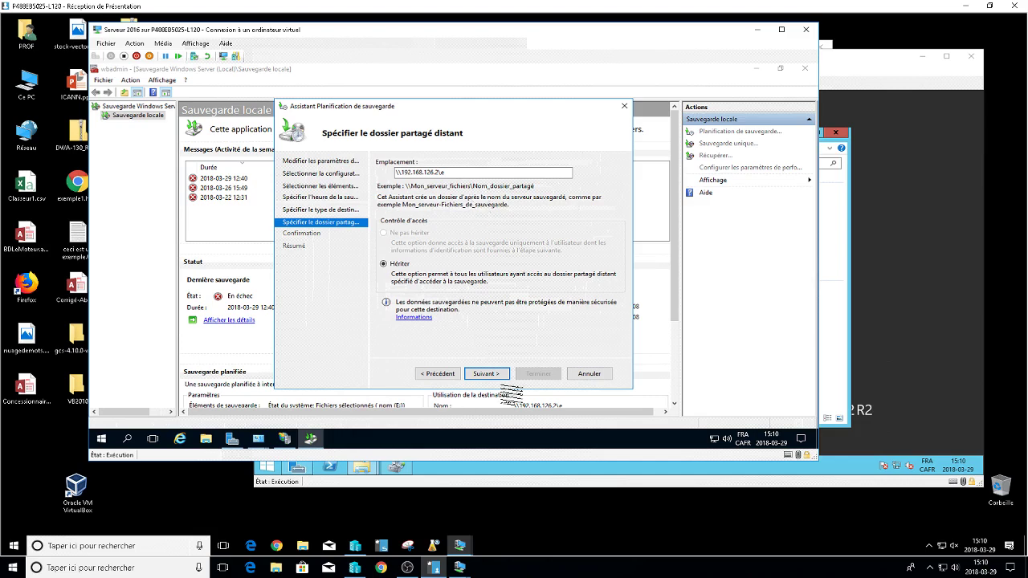
click(484, 374)
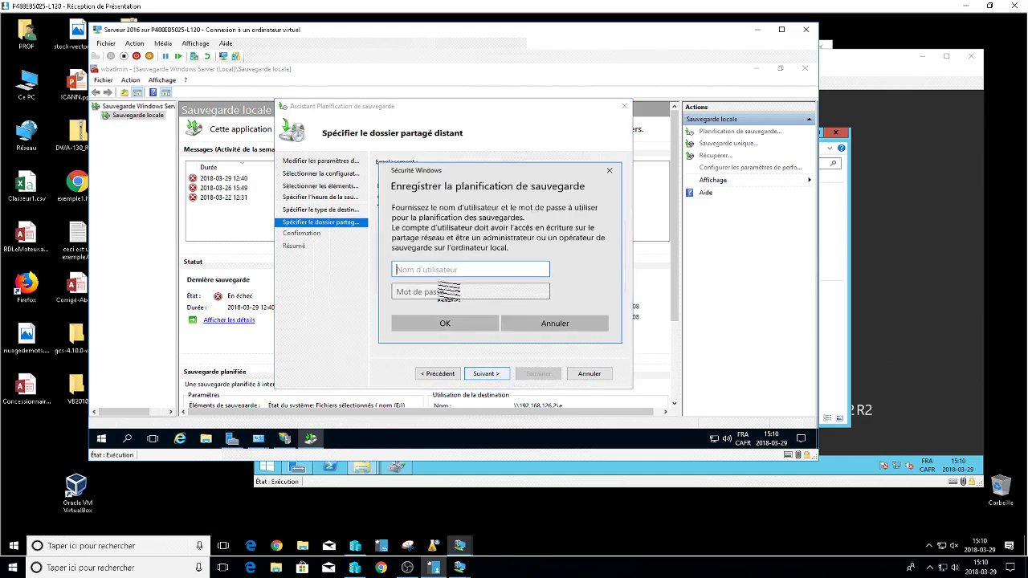
text(administrat)
text(eur)
text(i)
key(BackSpace)
key(BackSpace)
text(@annexe.lan)
click(446, 292)
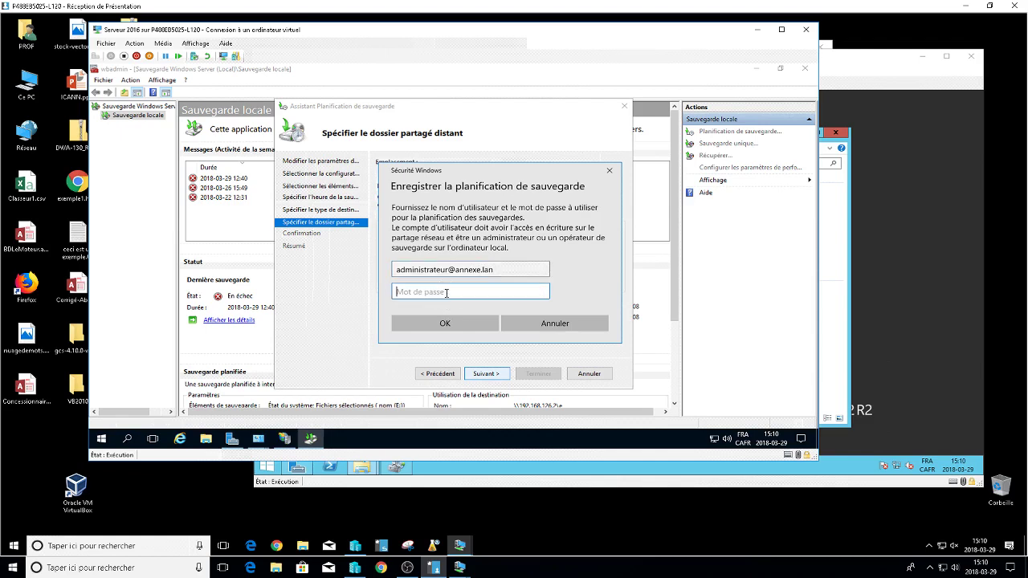
key(Return)
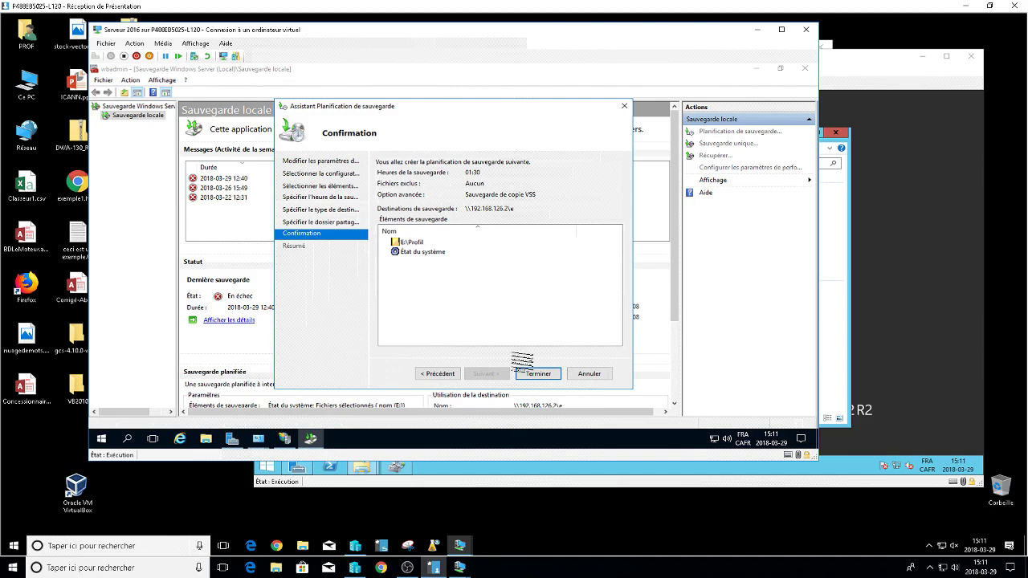
click(537, 374)
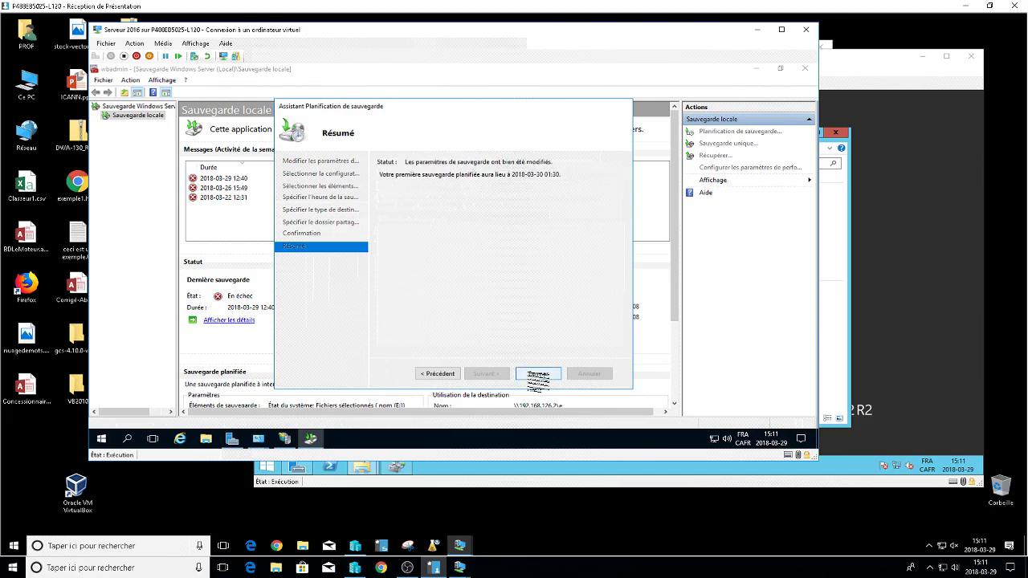
click(538, 374)
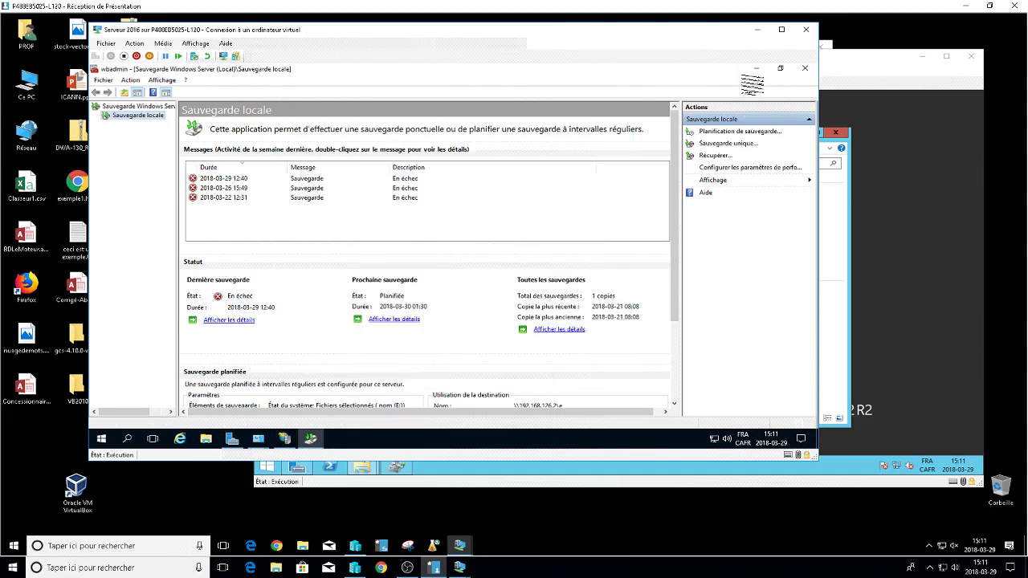
Close the backup console and disable Routing and Remote Access on 2K16 (local), then return to Server Manager.
click(805, 69)
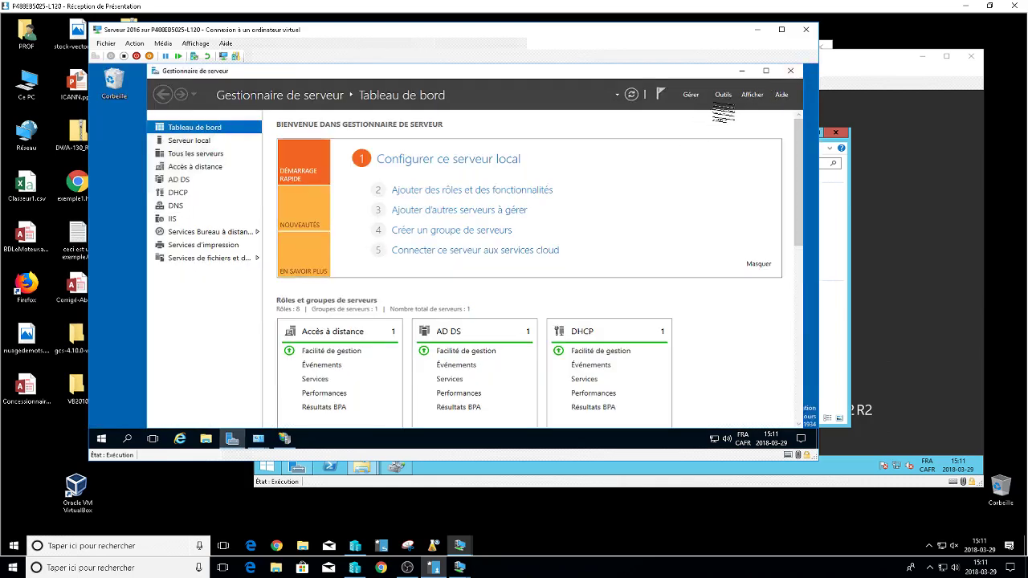
click(725, 95)
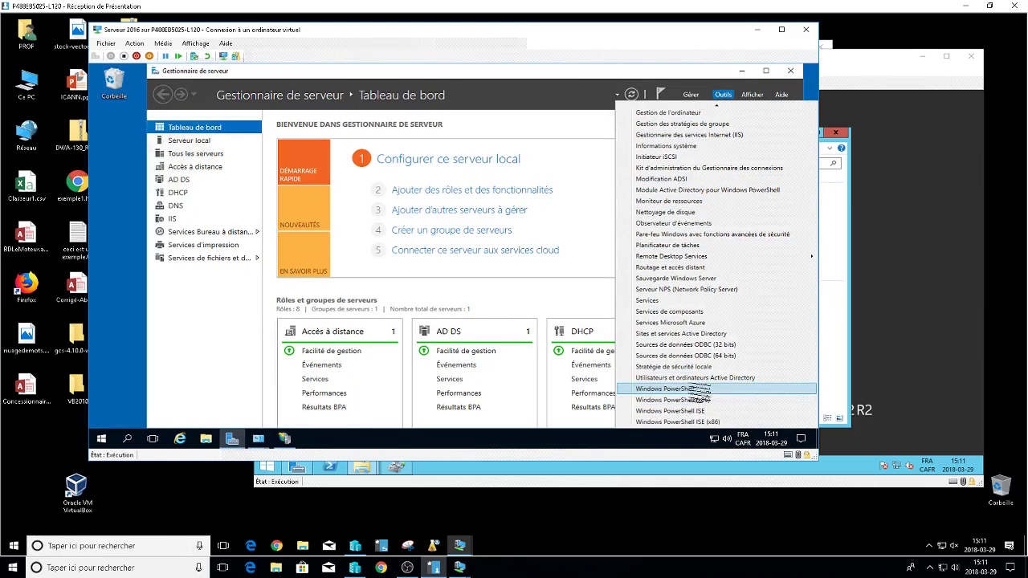
scroll(699, 387, down, 1)
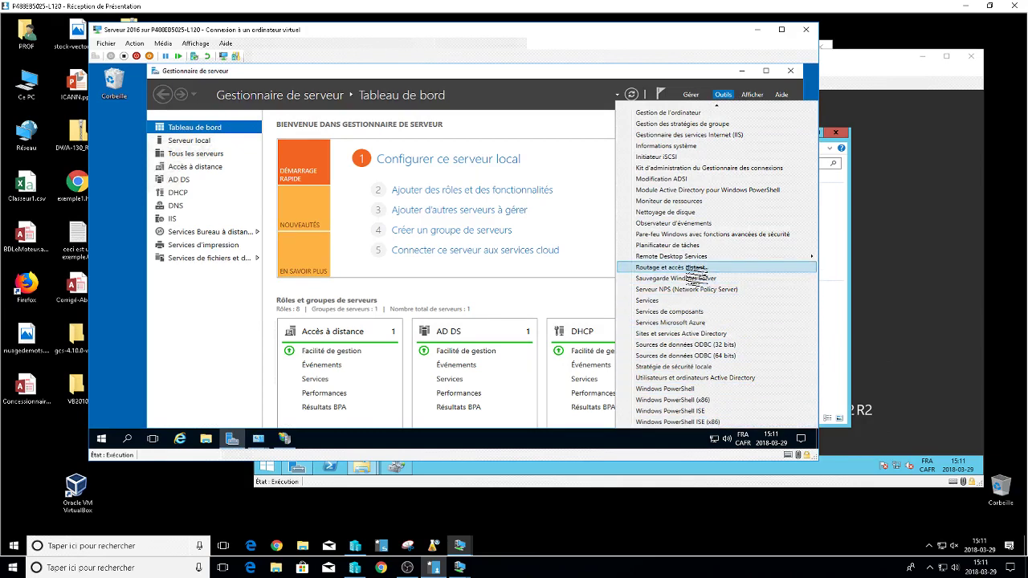
click(690, 269)
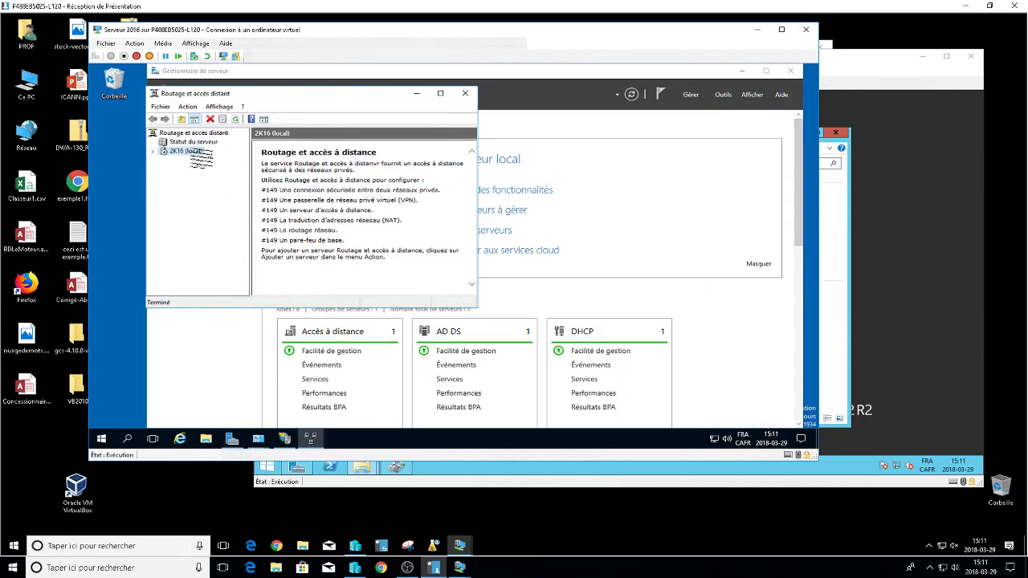
right_click(192, 153)
click(249, 167)
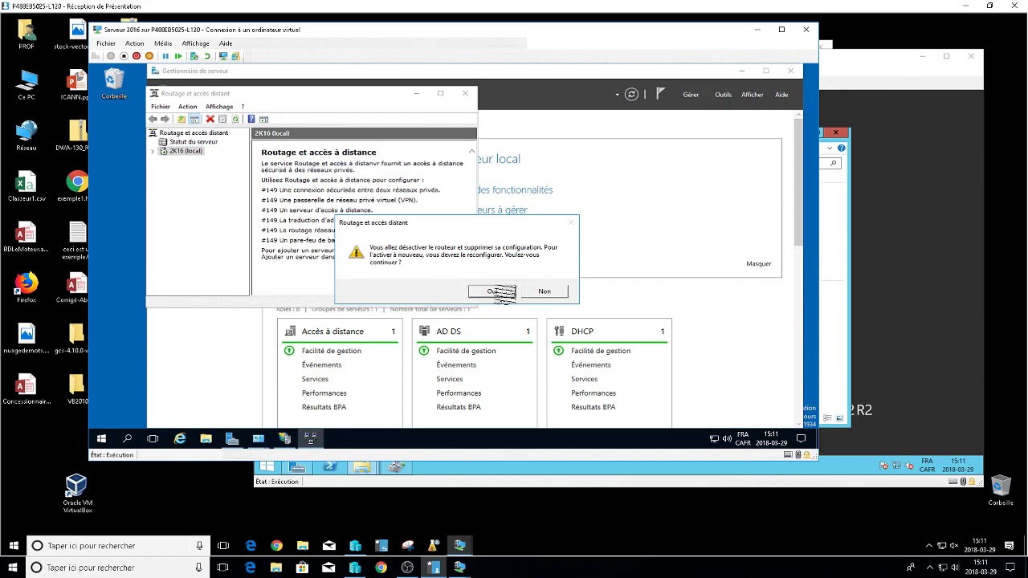
click(490, 291)
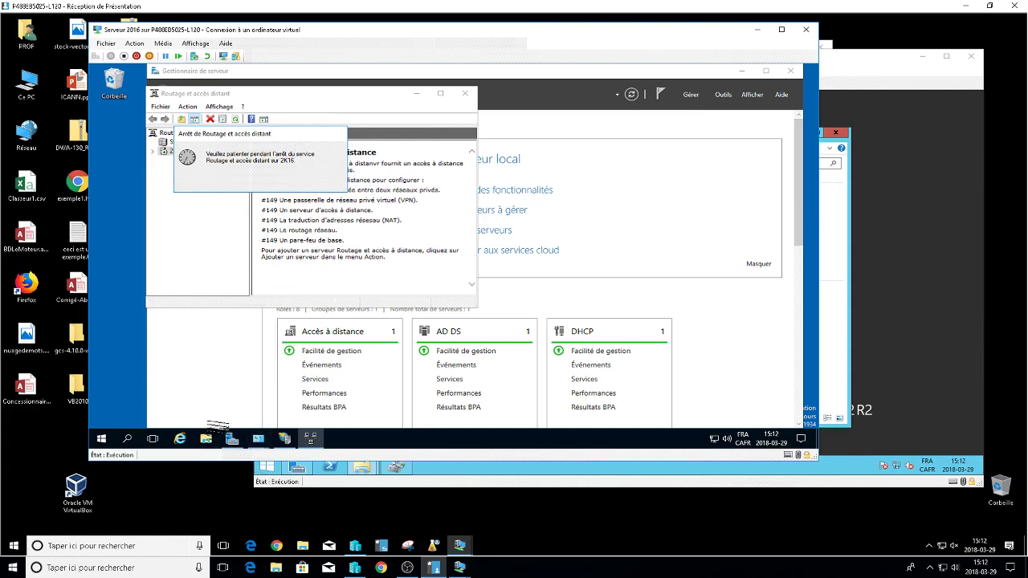
click(231, 438)
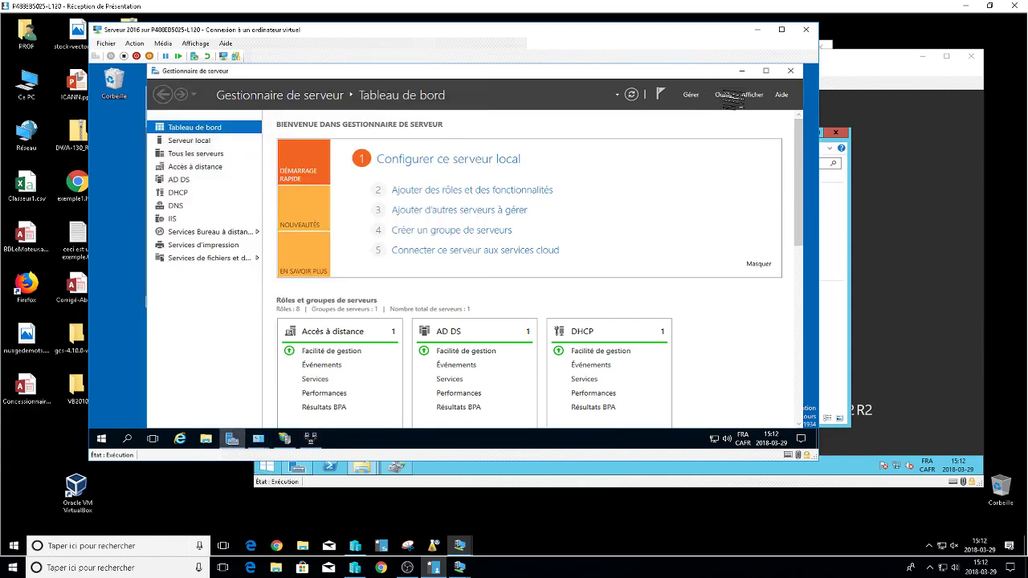
In Active Directory Users and Computers, check the first Quiz user's Membre de tab.
click(728, 95)
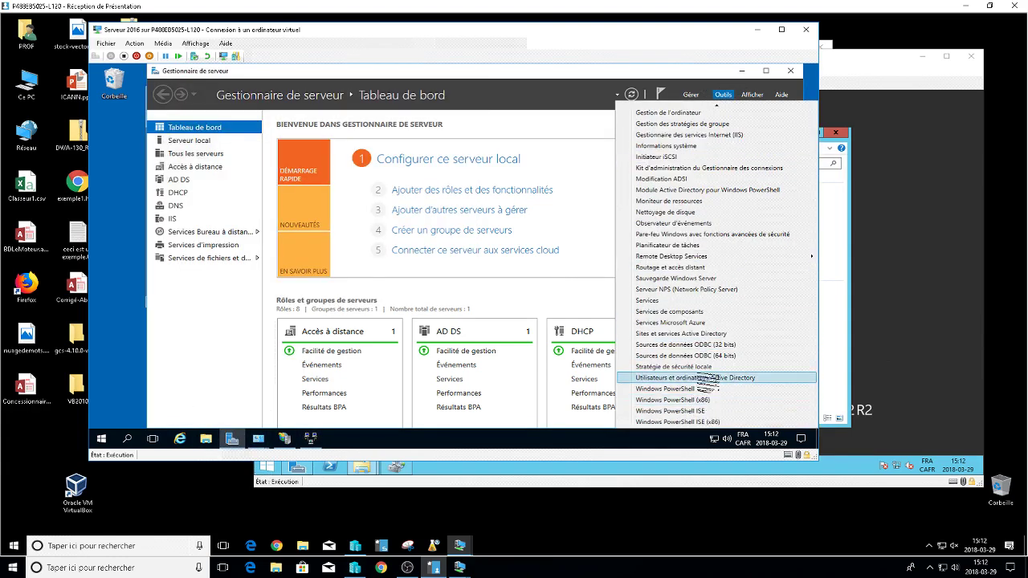
click(700, 377)
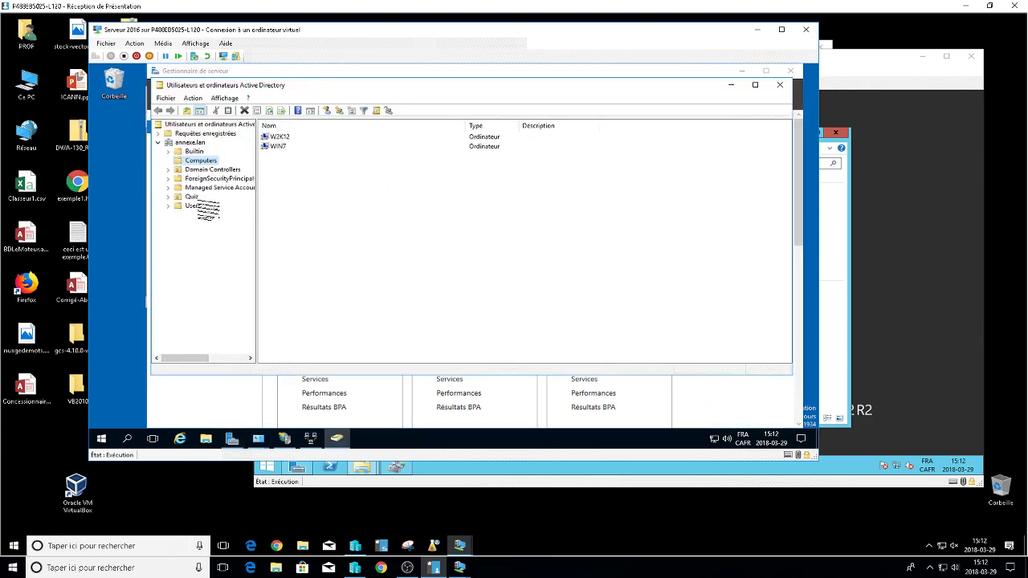
click(192, 197)
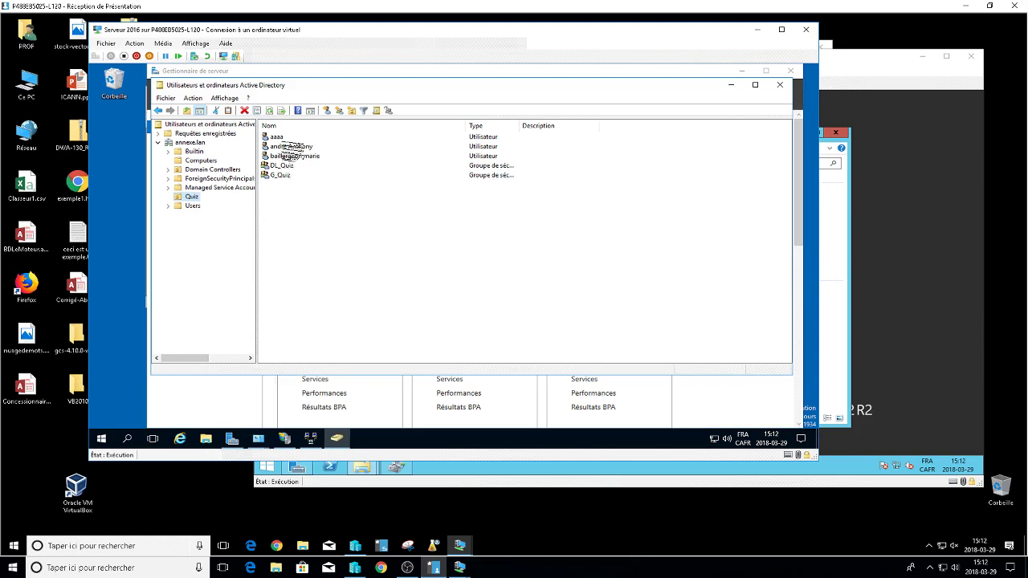
double_click(276, 136)
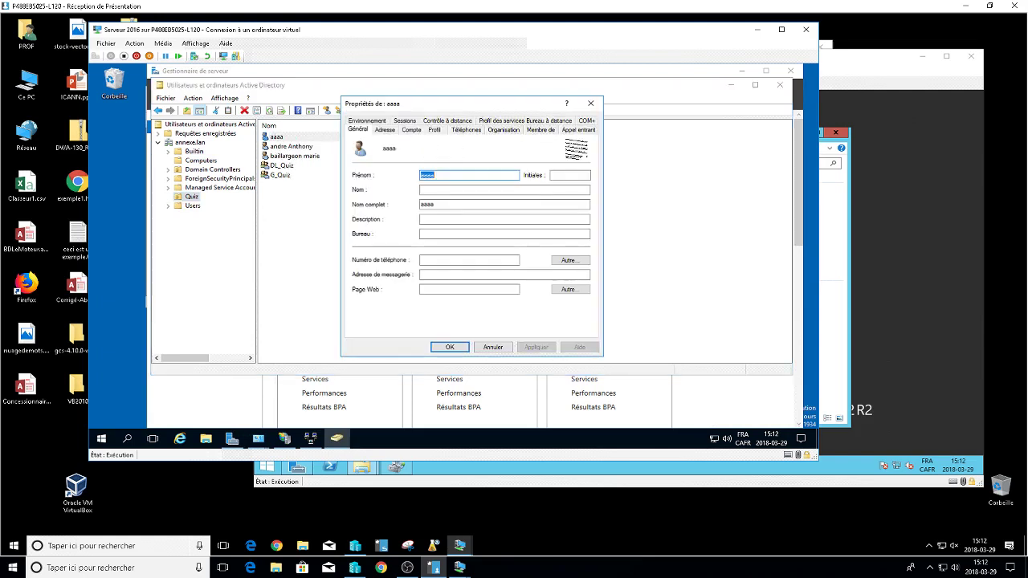
click(540, 129)
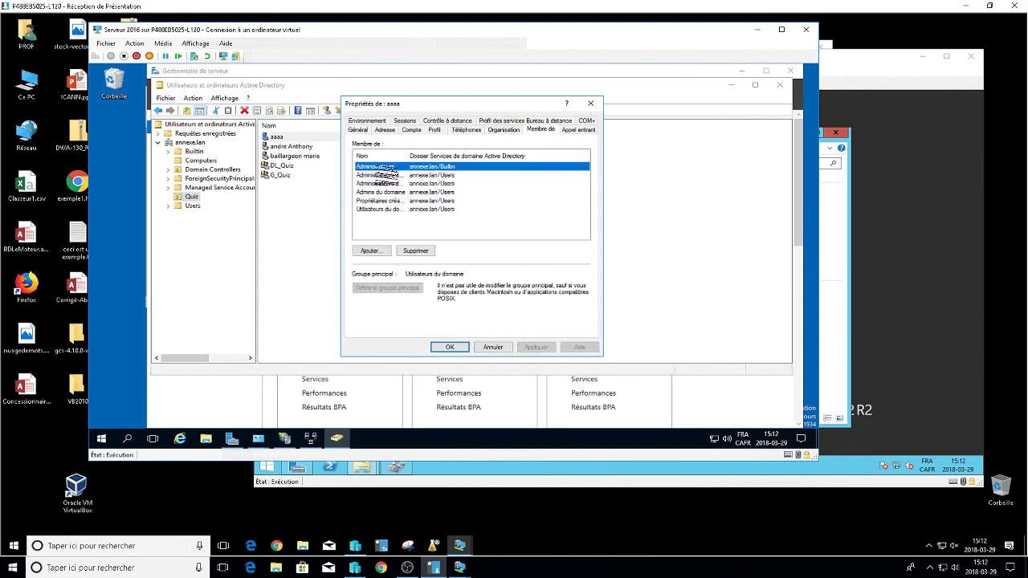
click(493, 347)
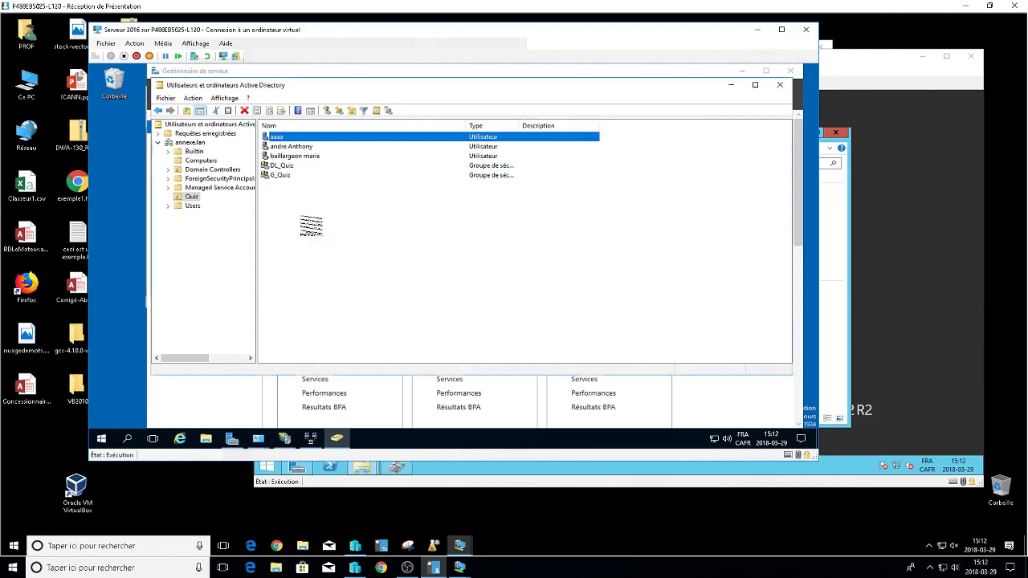
Check the second Quiz user's memberships: G_Quiz, Utilisateurs du Bureau à distance and Utilisateurs du domaine.
double_click(291, 148)
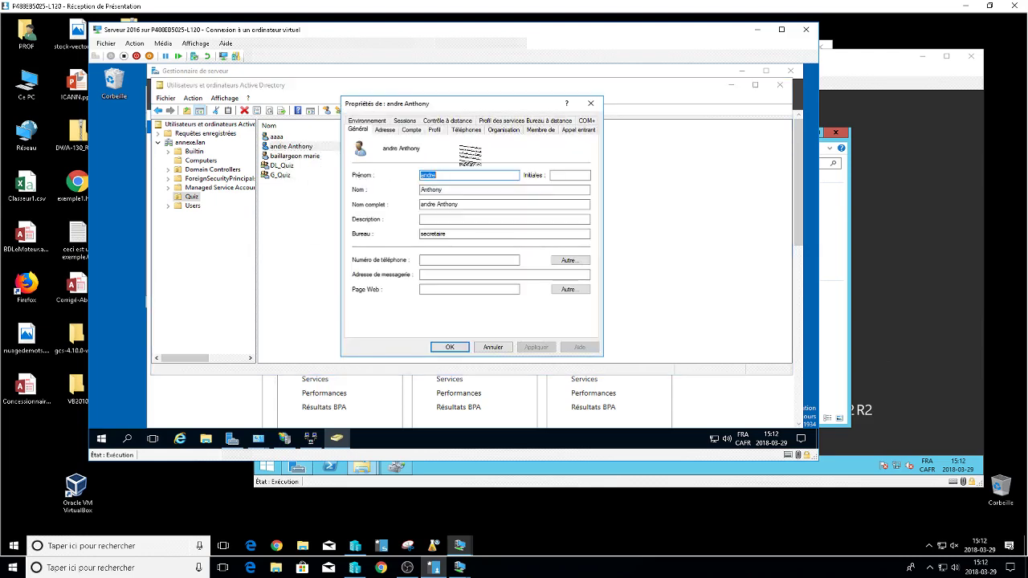
click(540, 130)
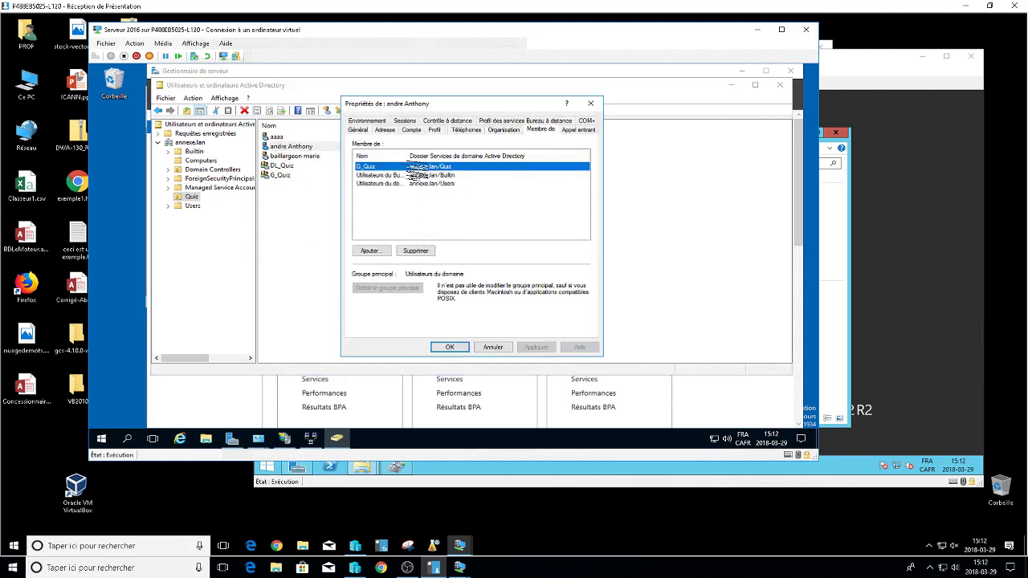
drag(407, 156, 517, 158)
click(405, 175)
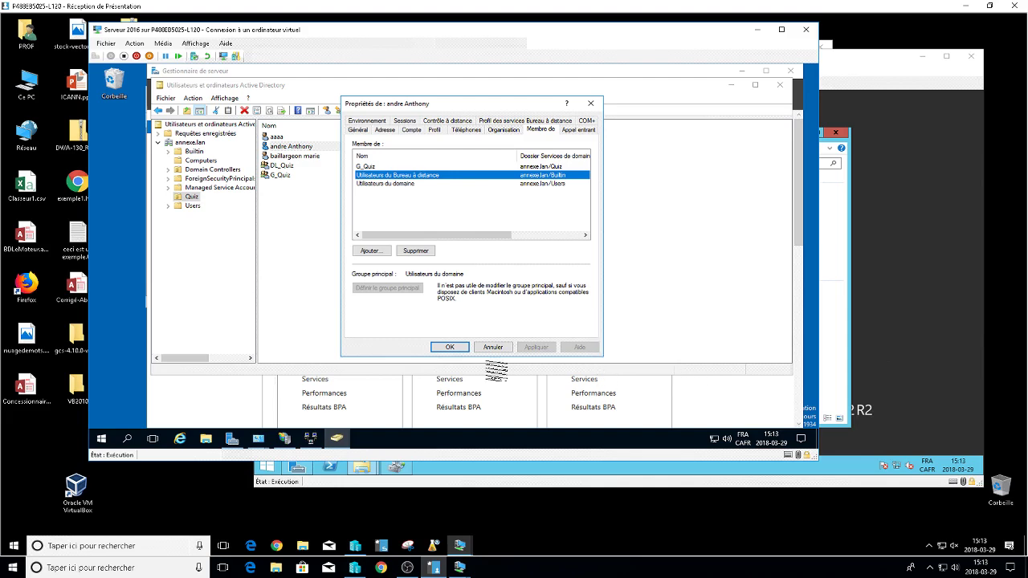
click(454, 349)
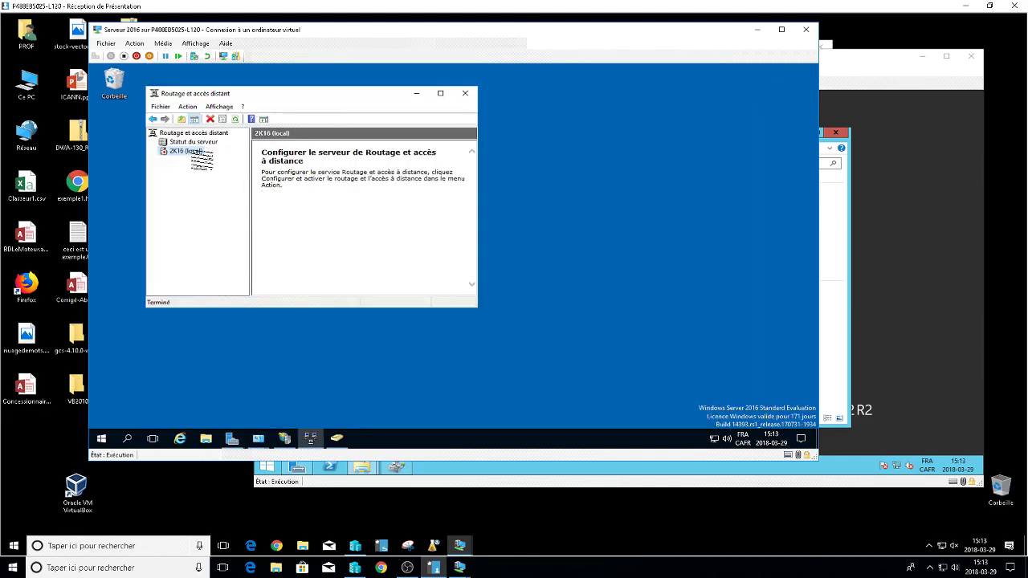
Configure and enable routing on 2K16 (local) as NAT only, with Wan as the public interface.
right_click(193, 151)
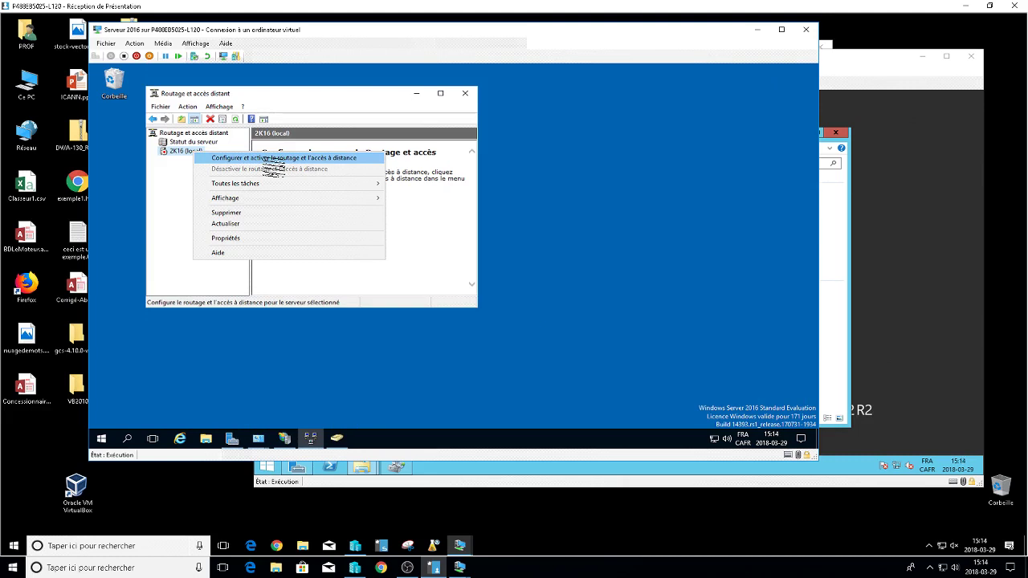
click(325, 159)
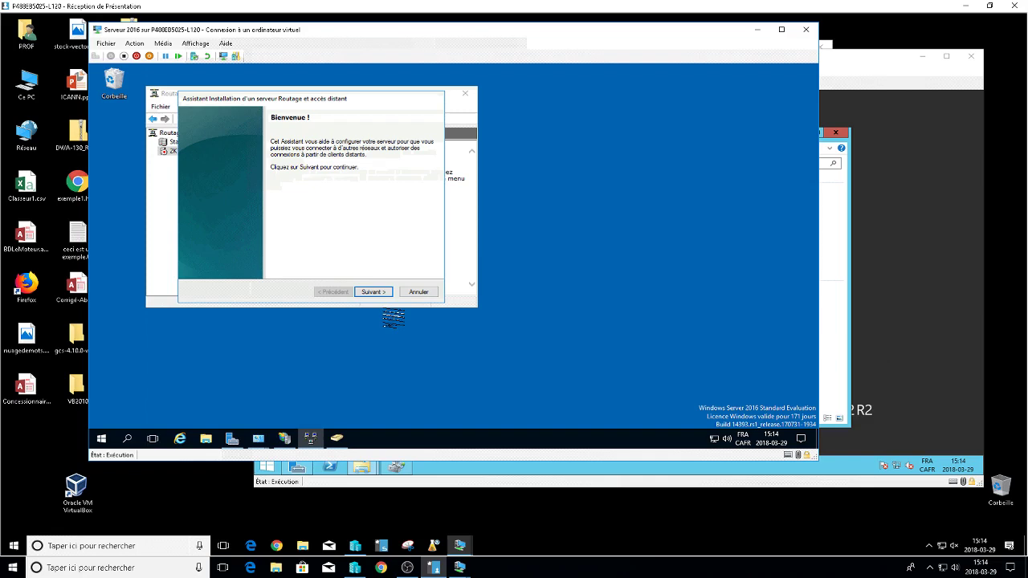
click(382, 293)
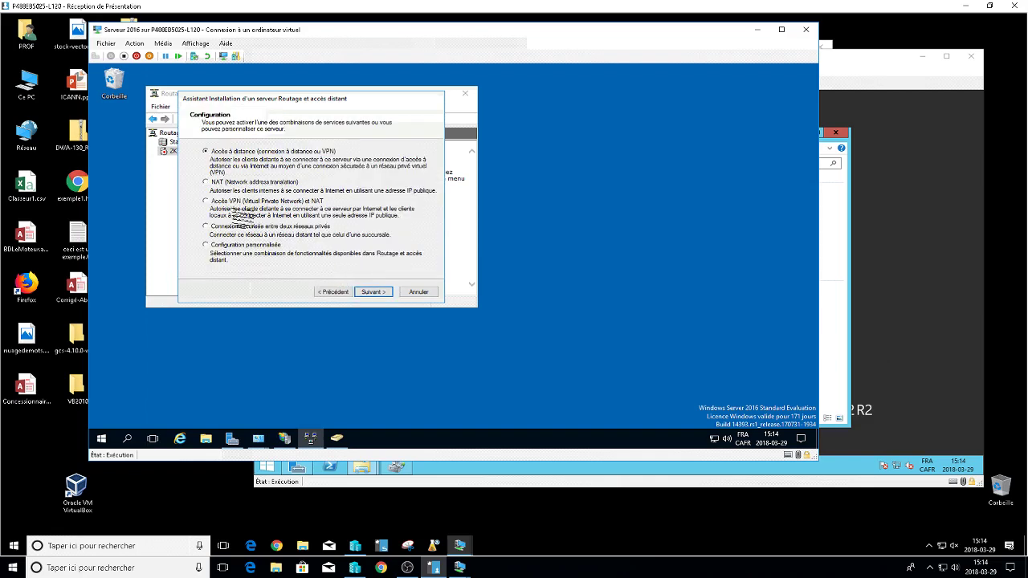
click(221, 184)
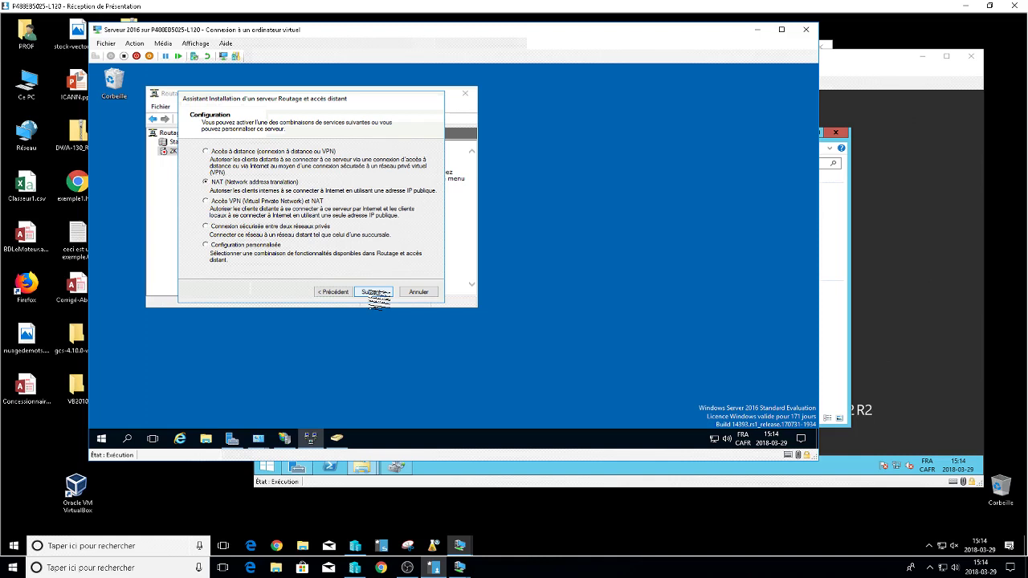
click(283, 210)
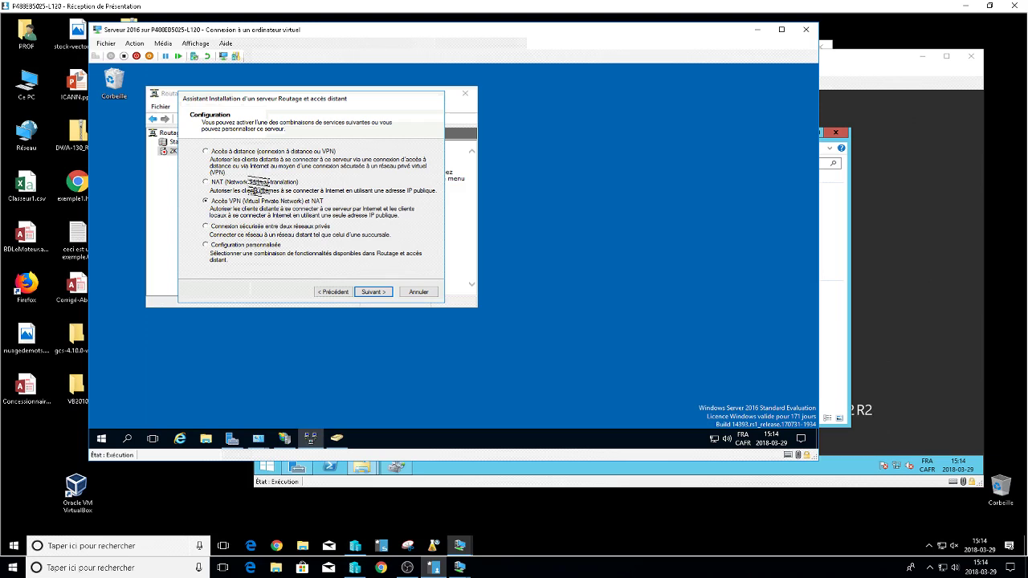
click(251, 182)
click(379, 293)
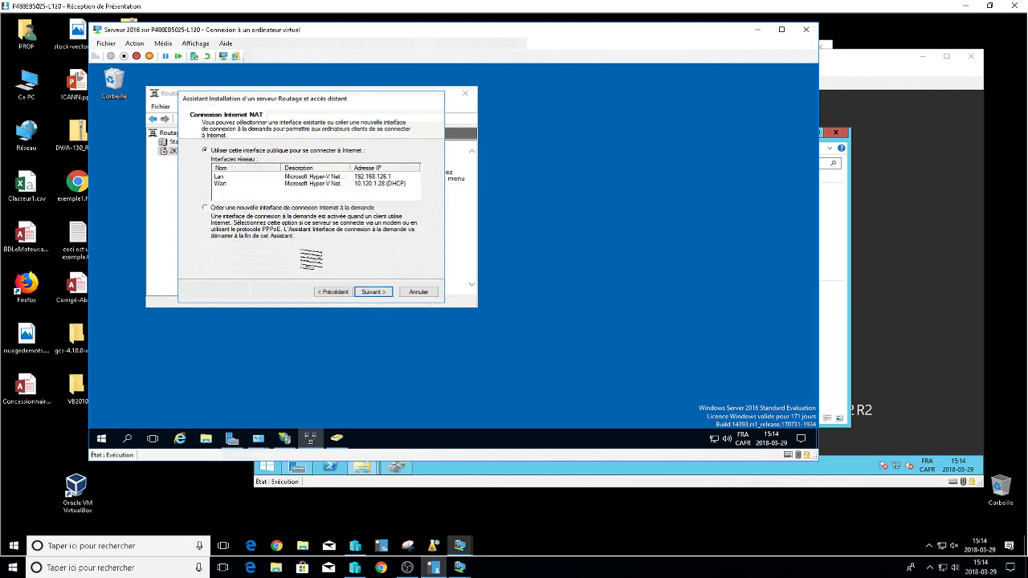
click(379, 184)
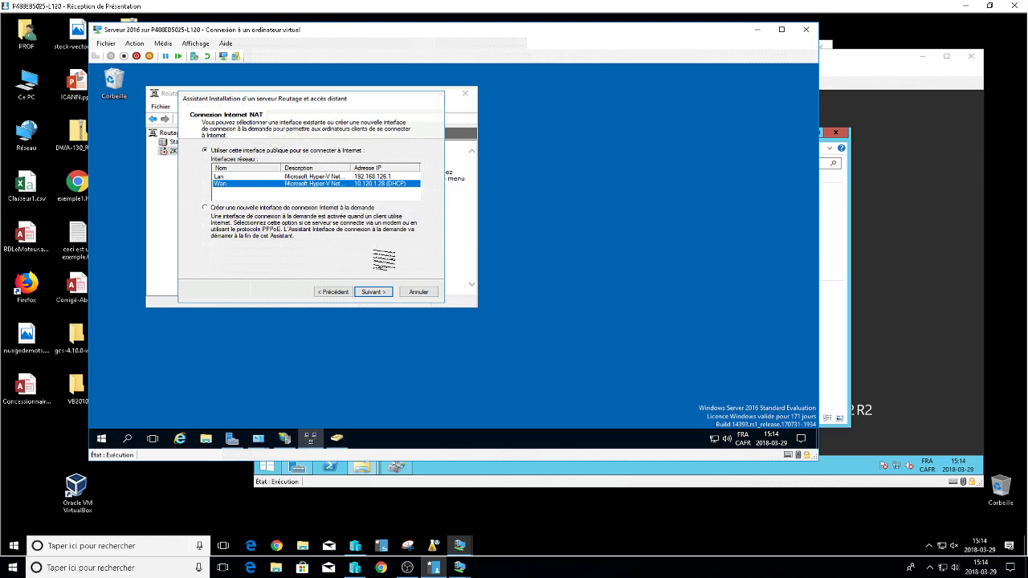
click(384, 293)
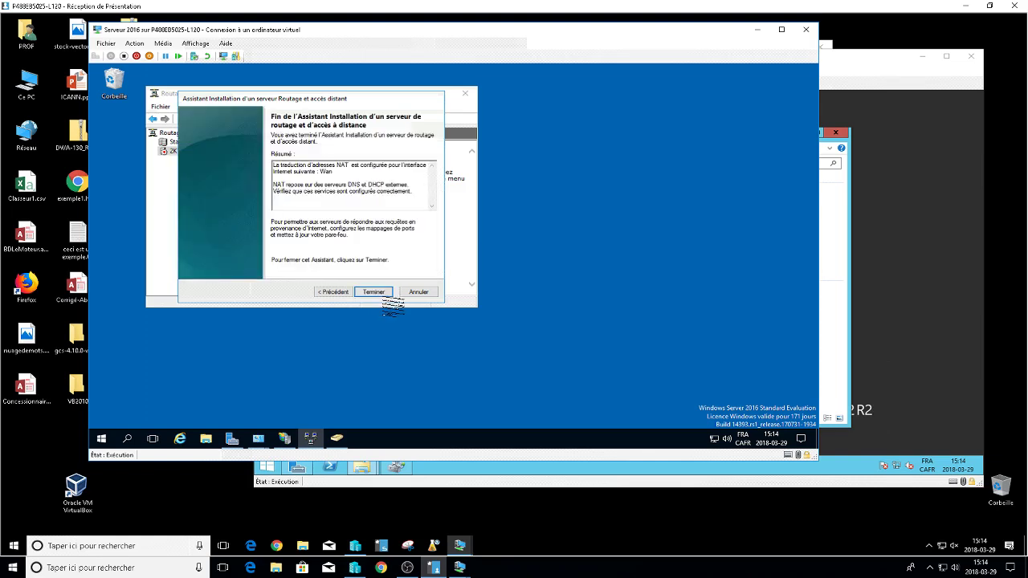
click(385, 293)
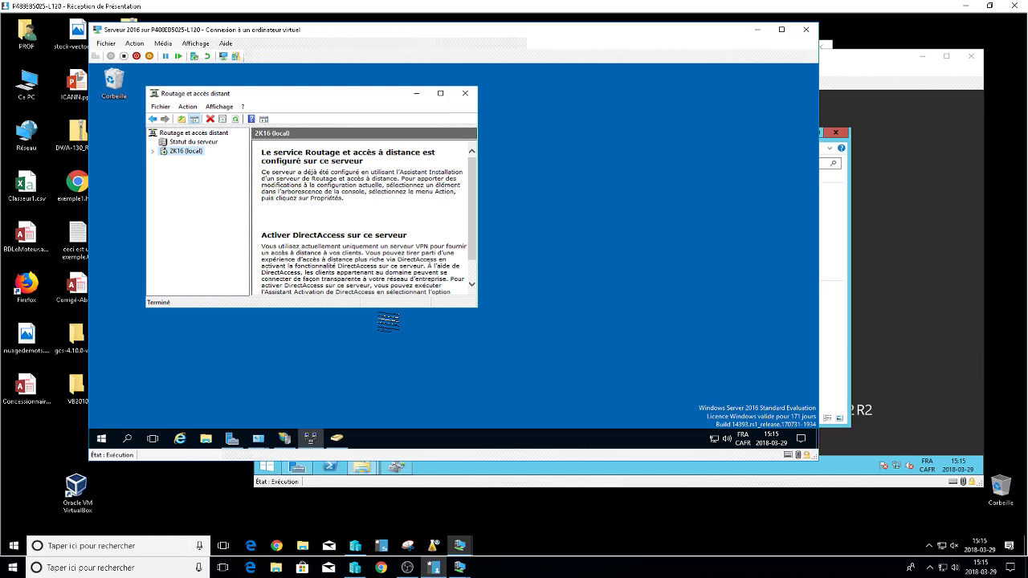
Expand the 2K16 (local) routing server node to reveal its Interfaces réseau, IPv4 and IPv6 branches.
key(Right)
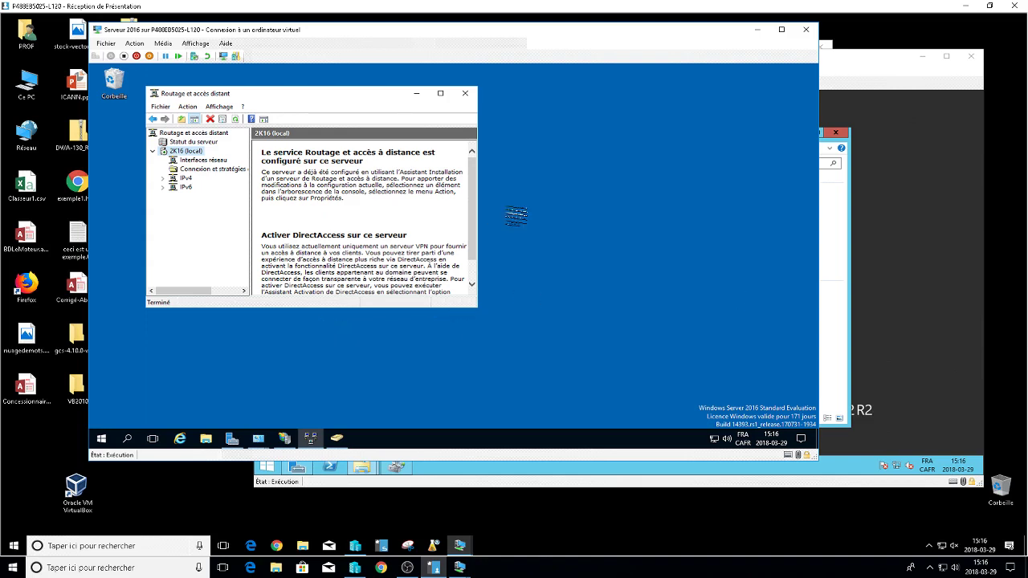
Close the Routage et accès distant console.
click(464, 93)
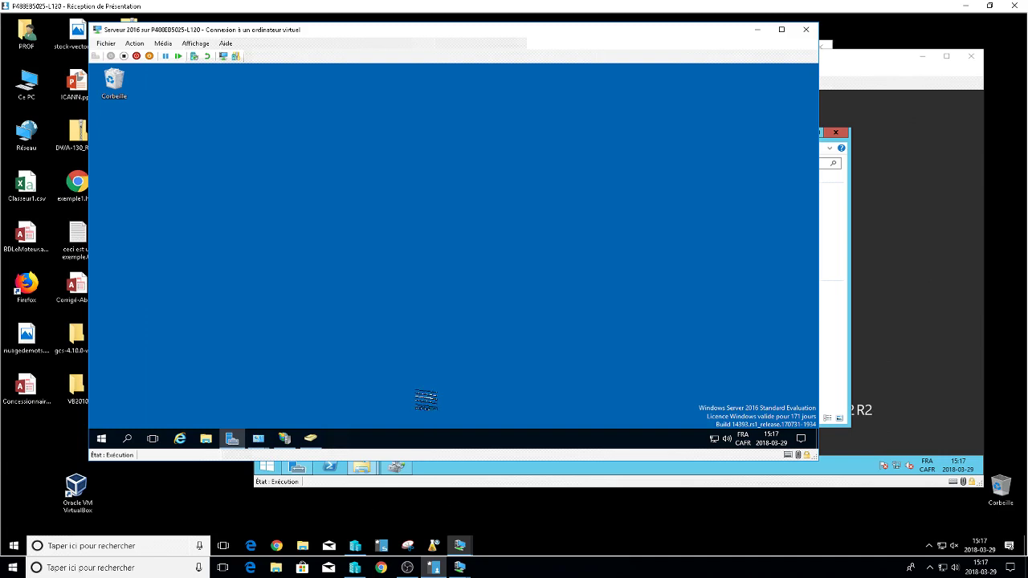
Start a Remote Desktop Services installation on Server 2016, cancel the wizard, and minimize the VM.
click(232, 439)
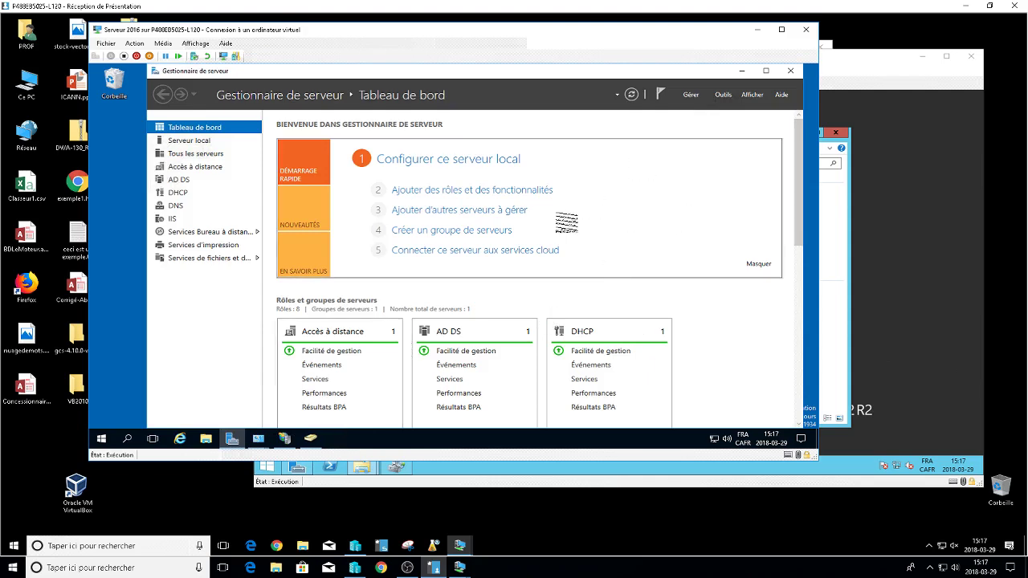
click(507, 193)
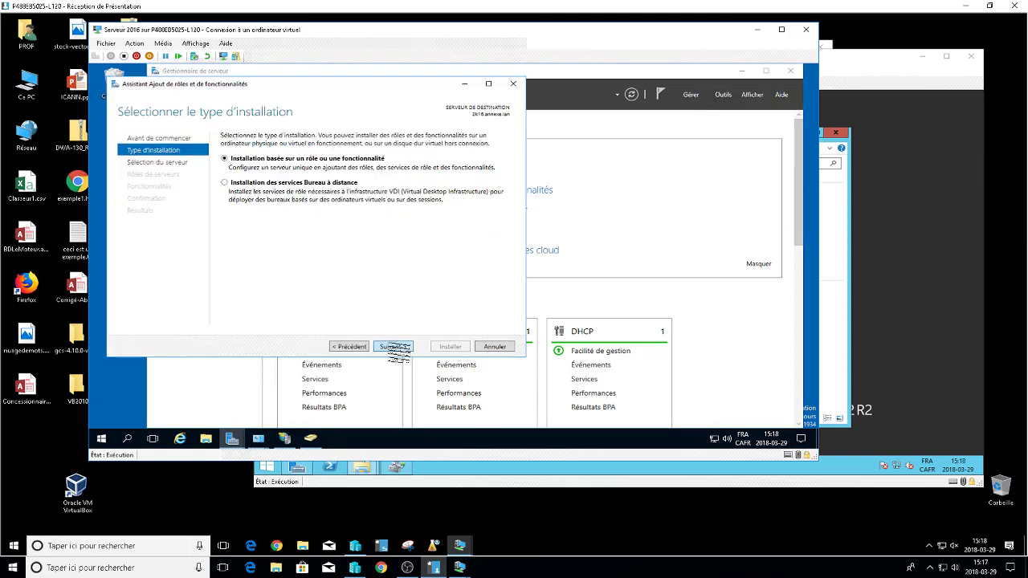
click(277, 191)
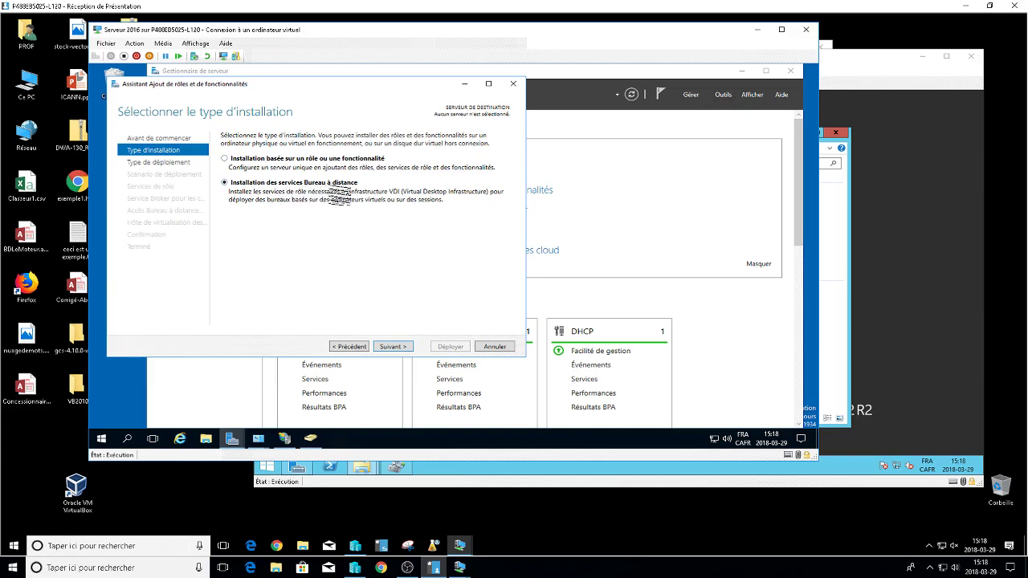
click(392, 346)
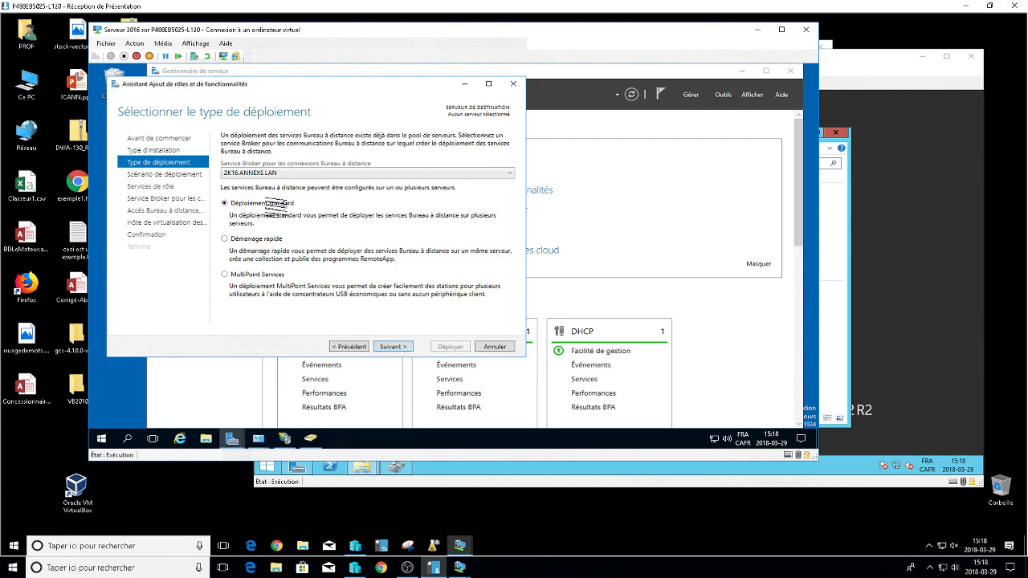
click(378, 347)
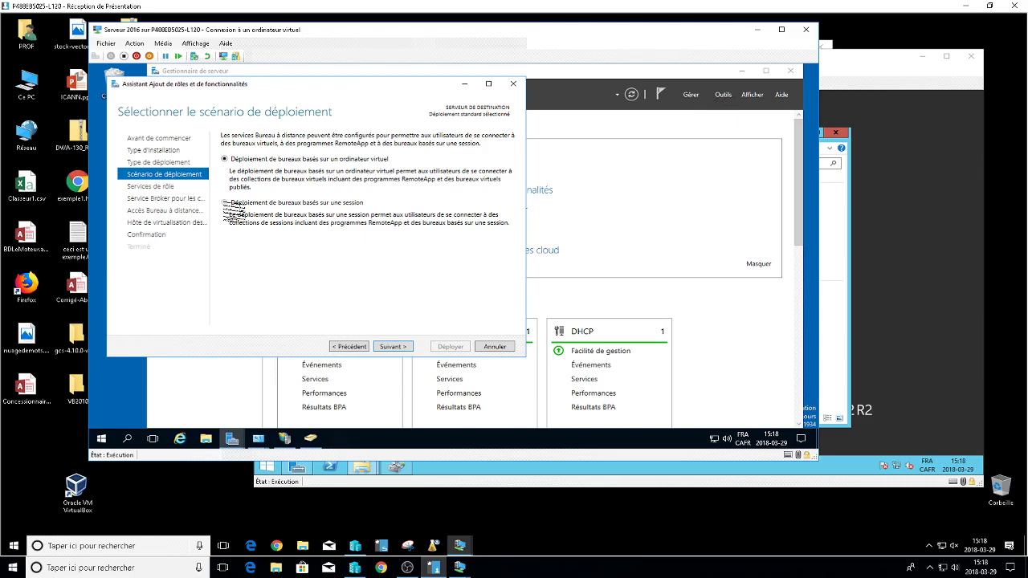
click(501, 348)
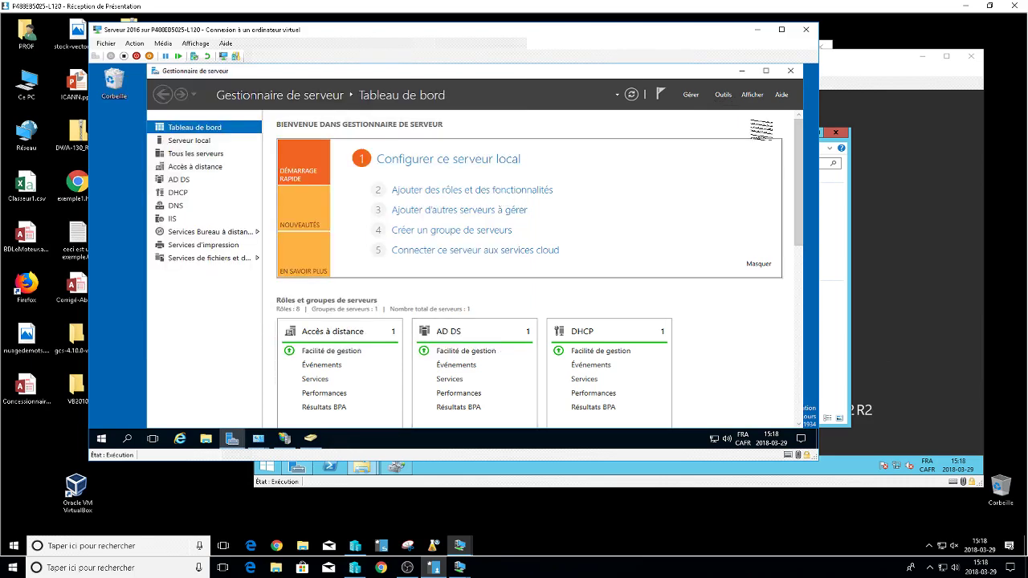
click(757, 29)
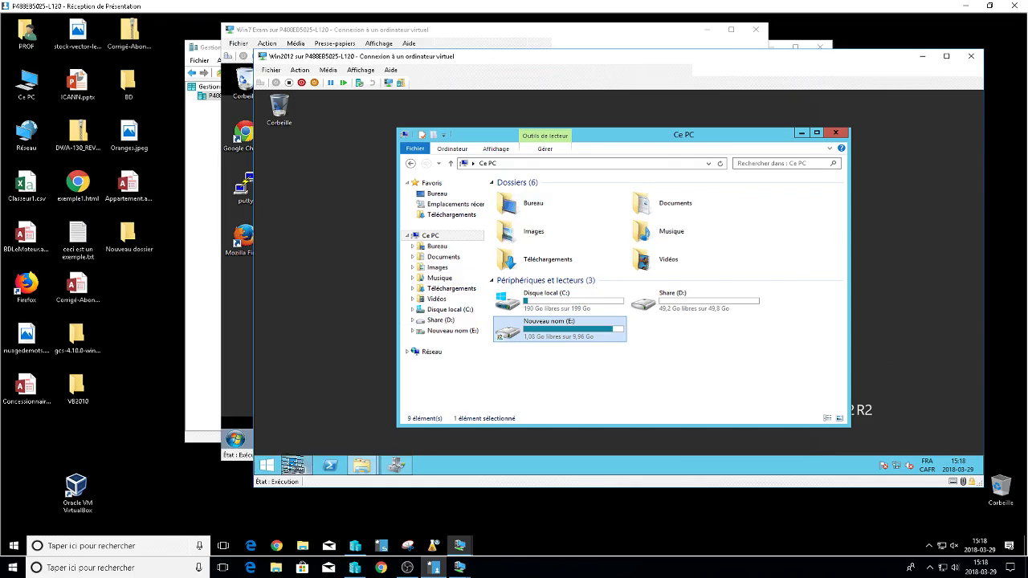
On Win2012, choose Remote Desktop Services installation with Standard, session-based desktop deployment.
click(293, 466)
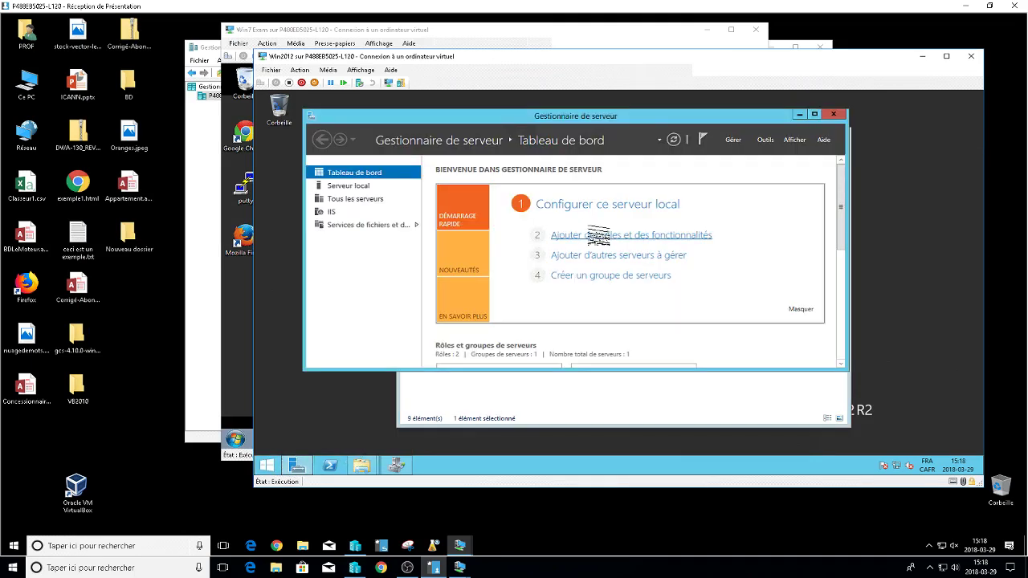
click(598, 234)
click(586, 399)
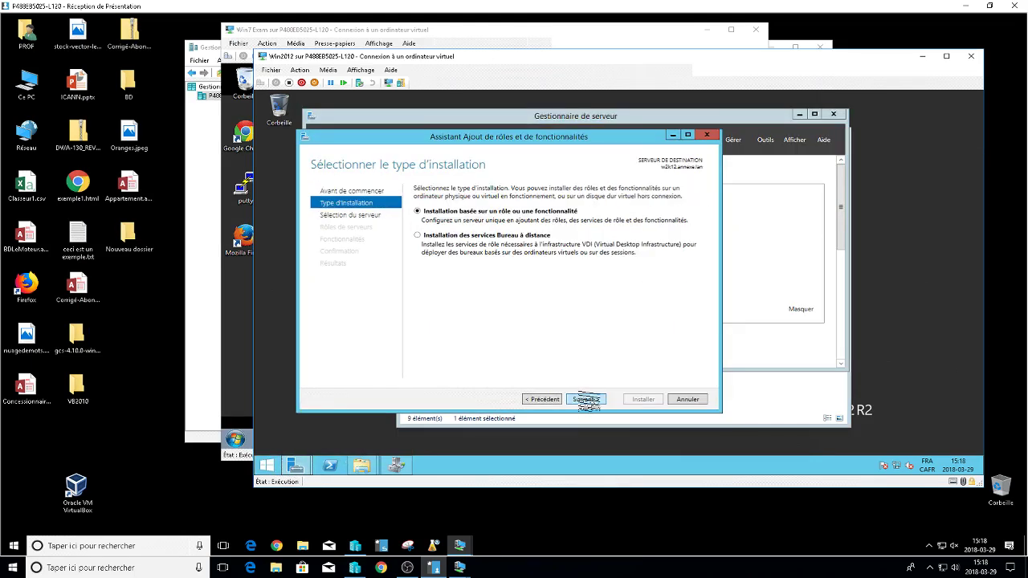
click(438, 235)
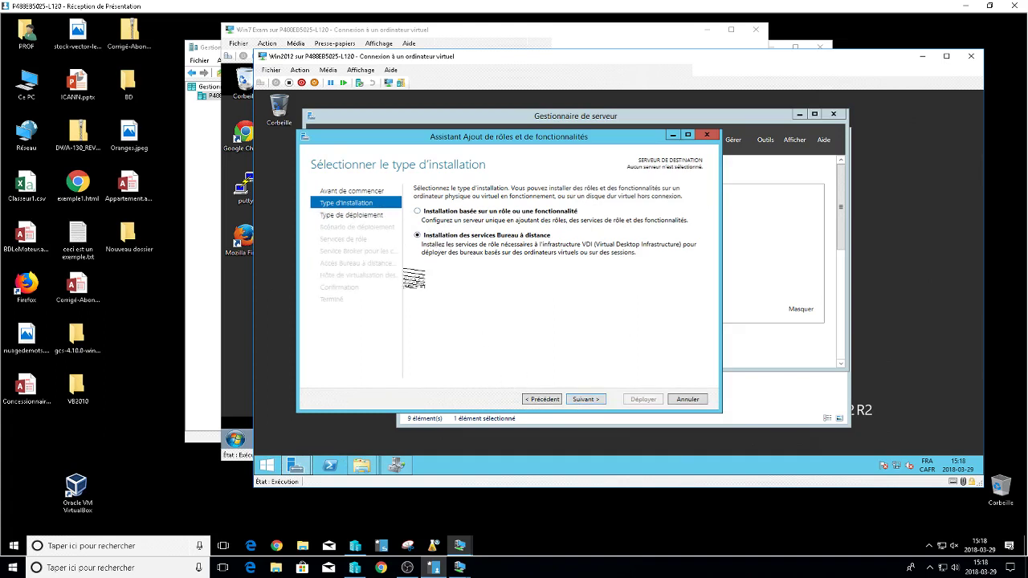
click(586, 399)
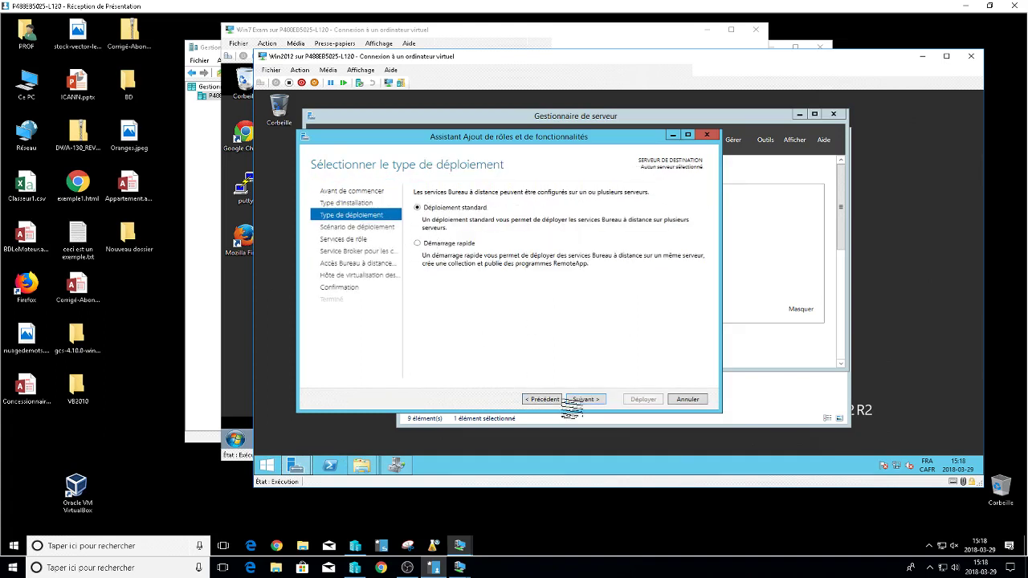
click(584, 399)
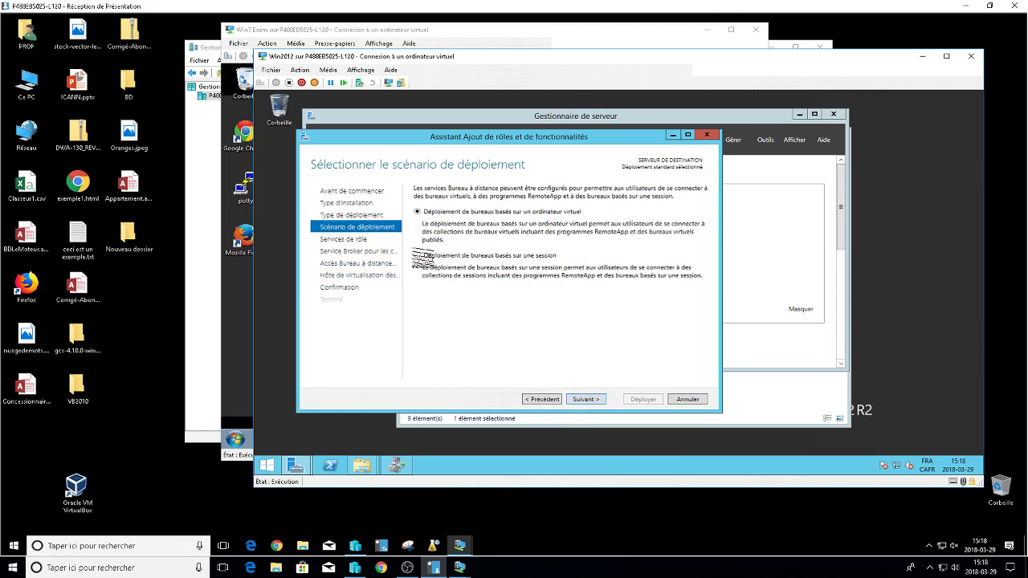
click(416, 255)
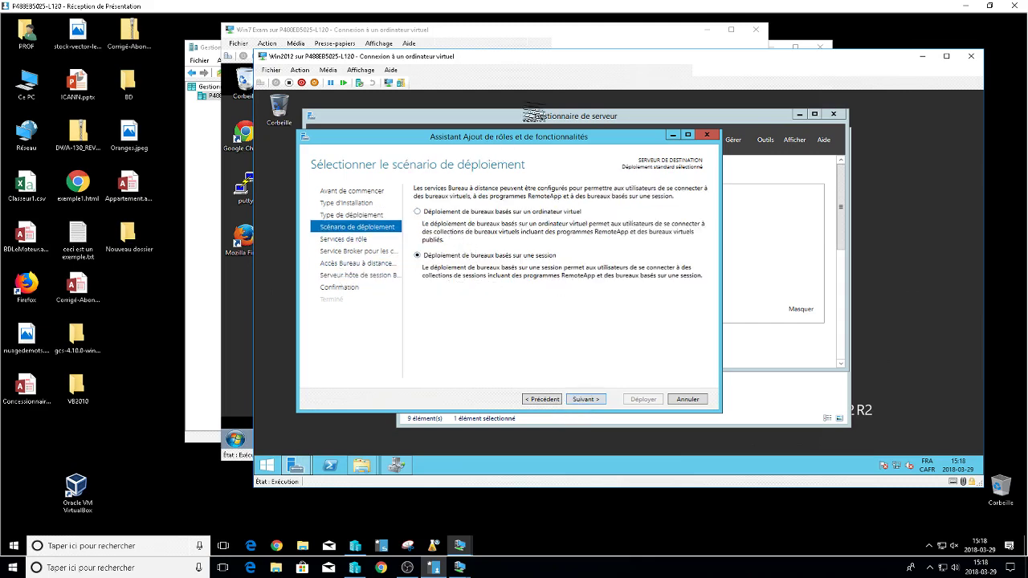
click(586, 397)
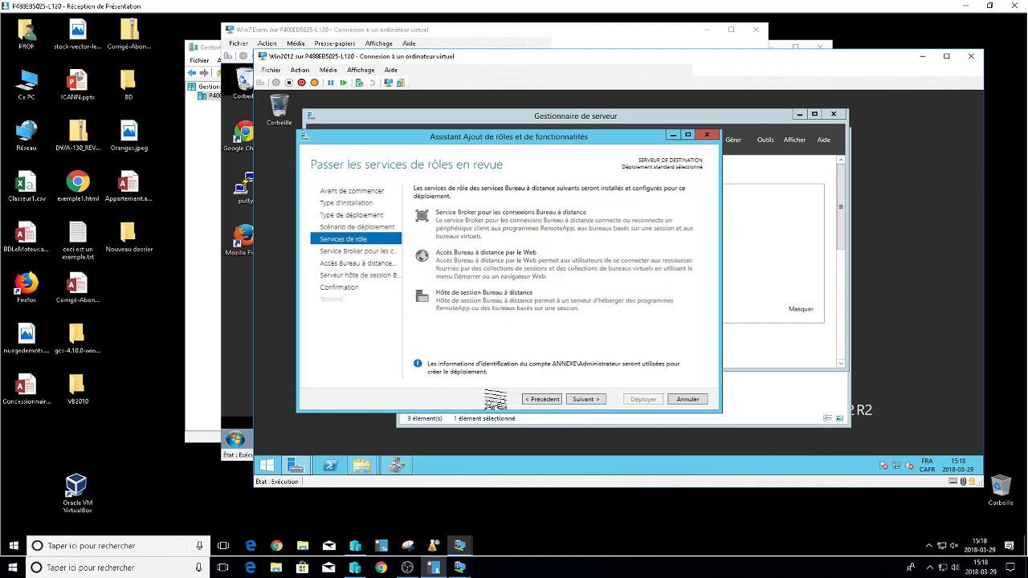
click(594, 399)
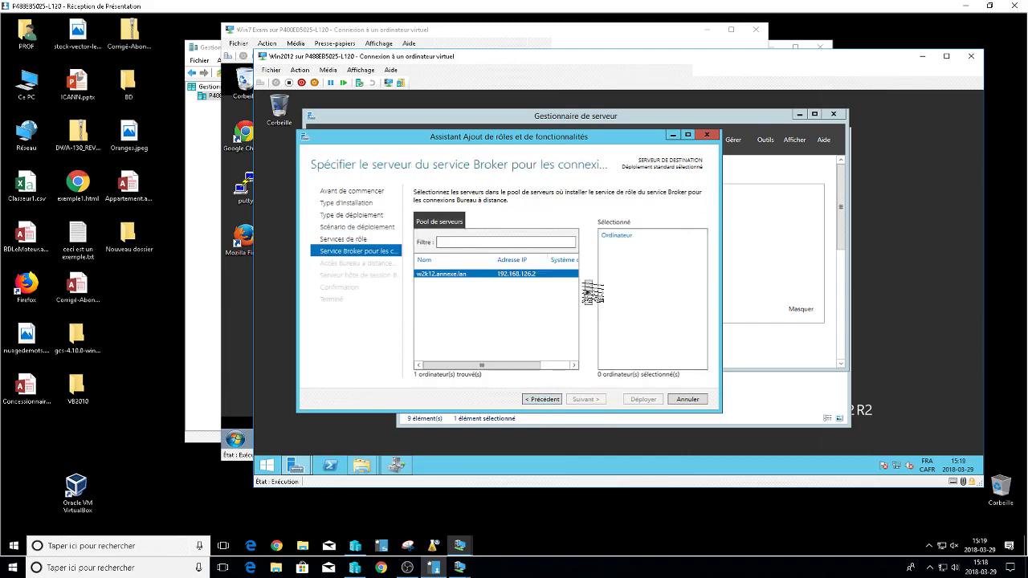
Assign w2k12.annexe.lan as Connection Broker, Web Access and Session Host server.
click(589, 291)
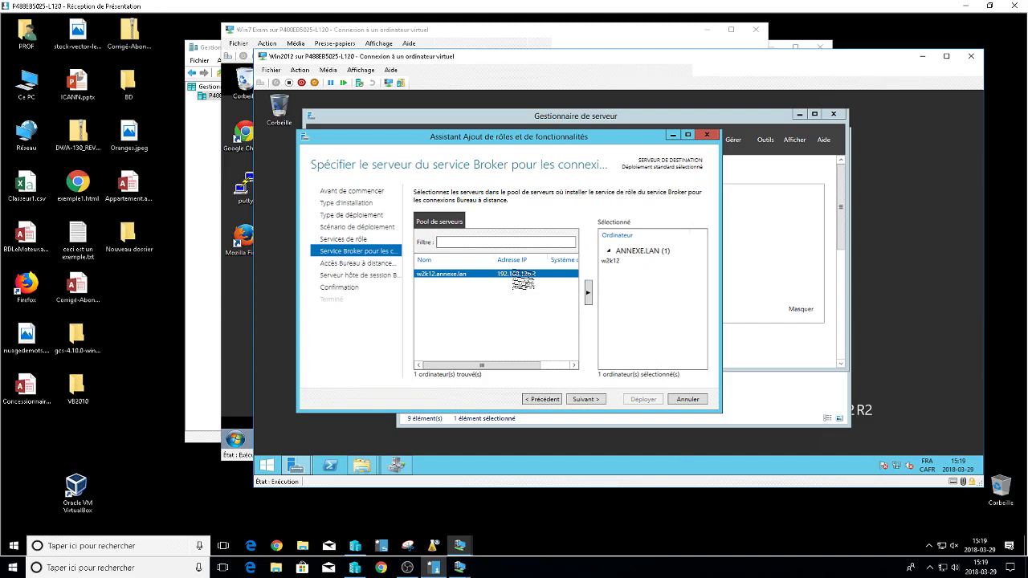
click(586, 399)
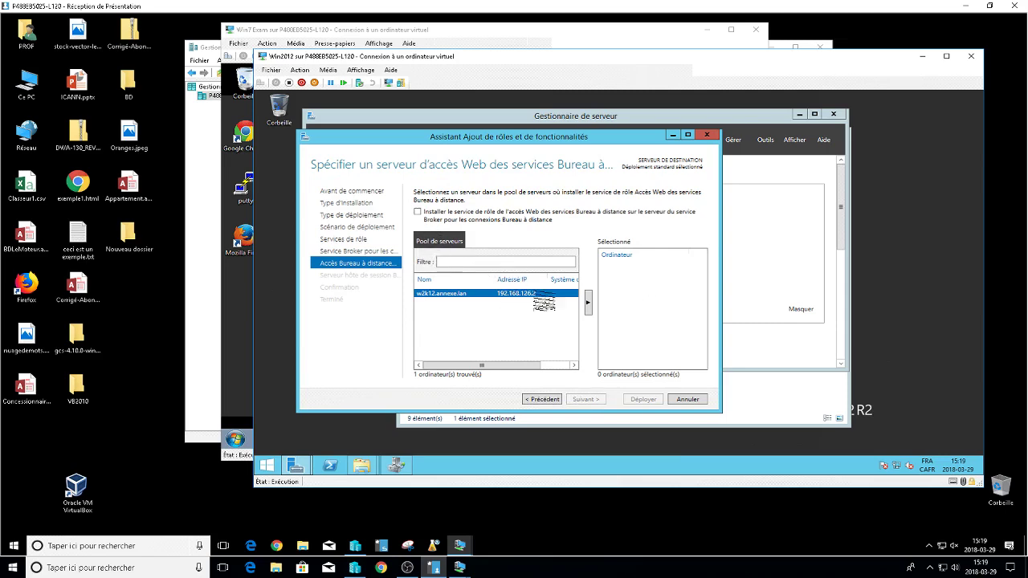
click(418, 211)
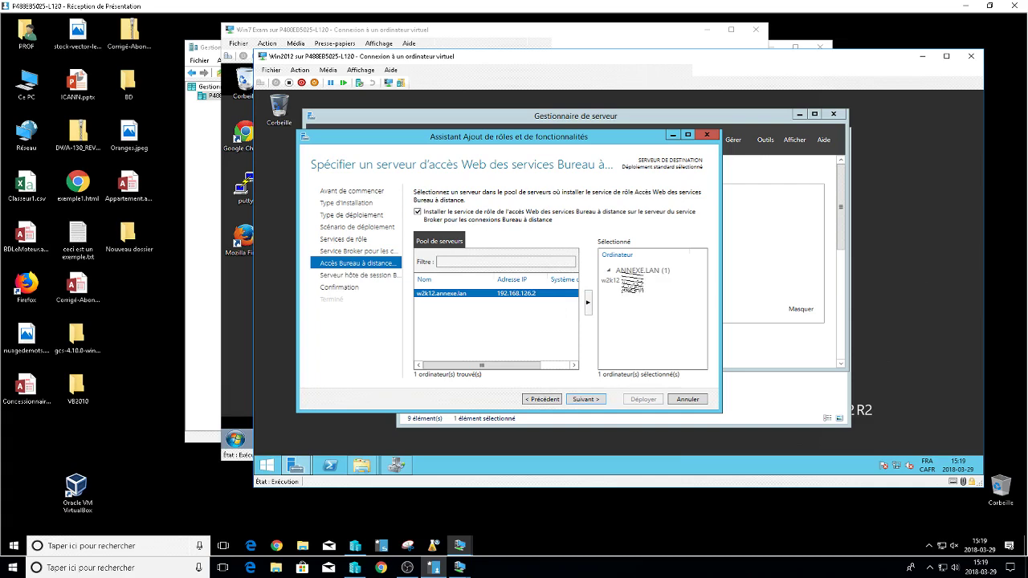
click(585, 399)
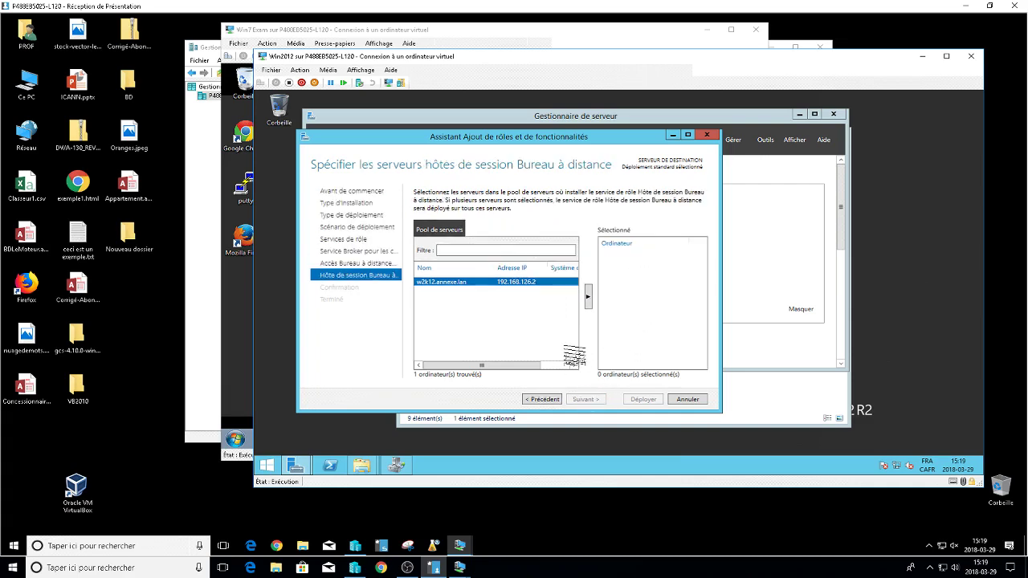
click(587, 296)
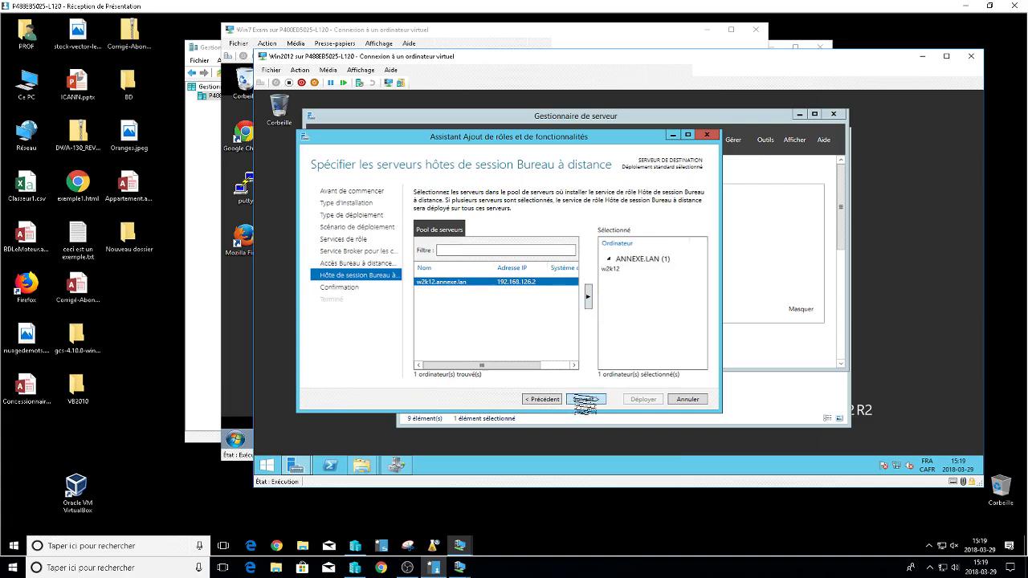
click(584, 399)
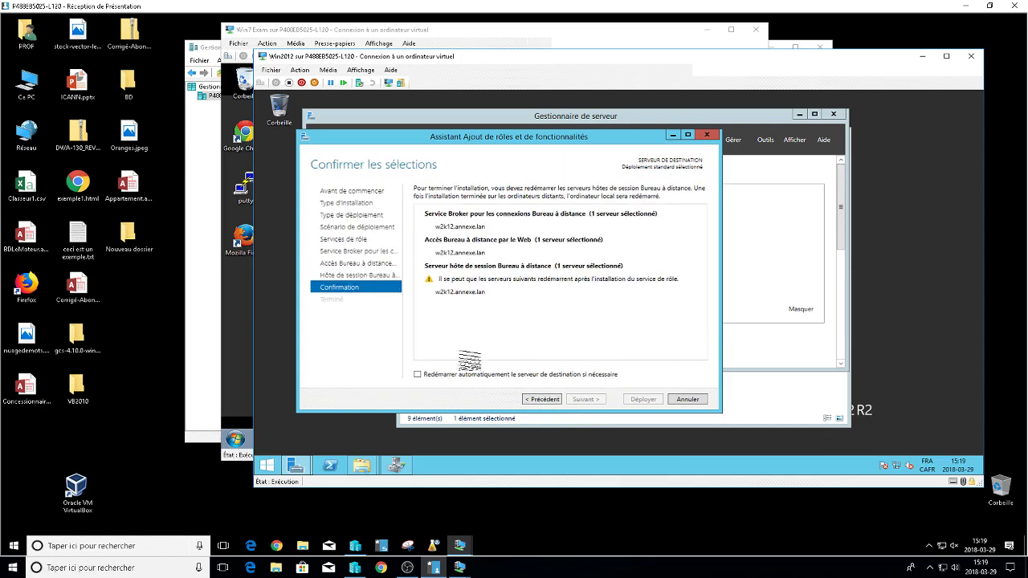
Allow automatic restart and deploy the three Remote Desktop role services on w2k12.annexe.lan.
click(417, 375)
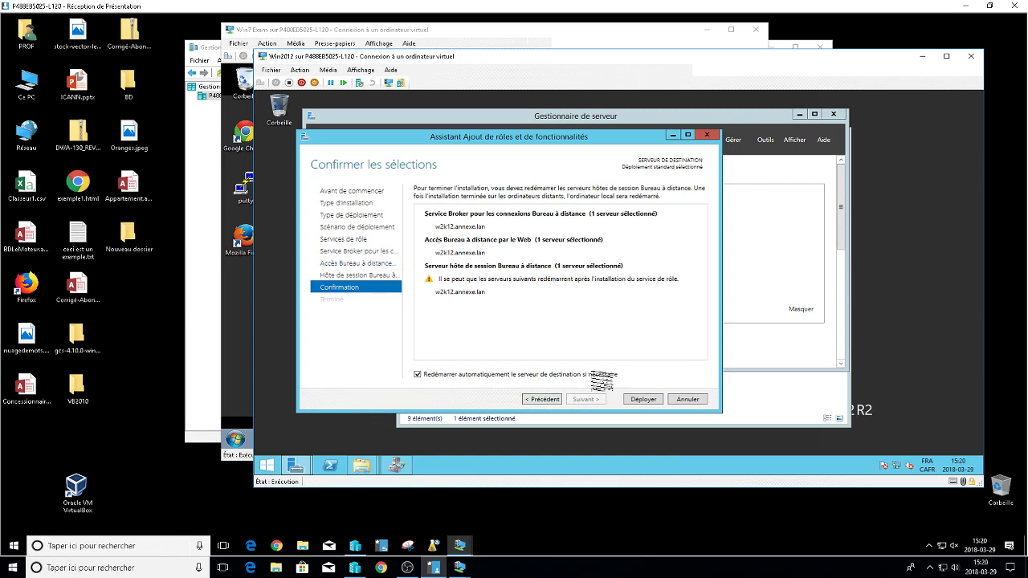
click(638, 397)
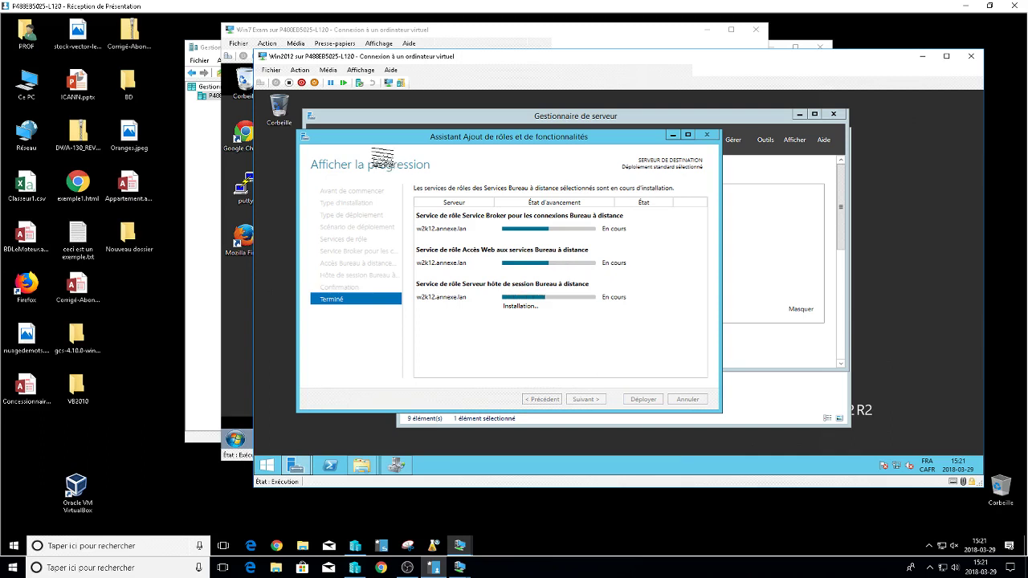
double_click(122, 236)
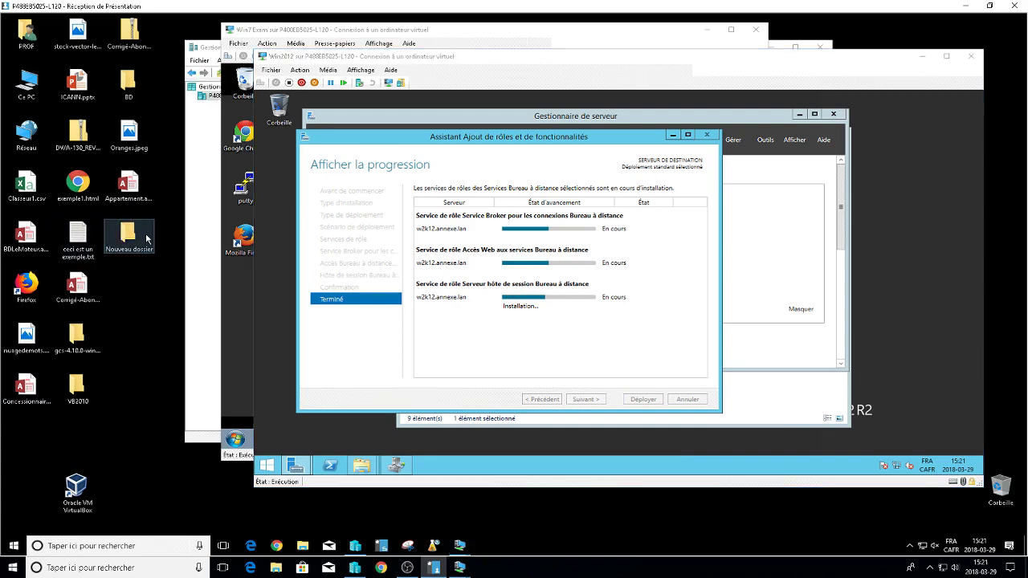
Browse SamsungGX64 (E:) to Emica 2016\Emica 2015\partage de ressources 2015\Notes.
drag(443, 165, 216, 91)
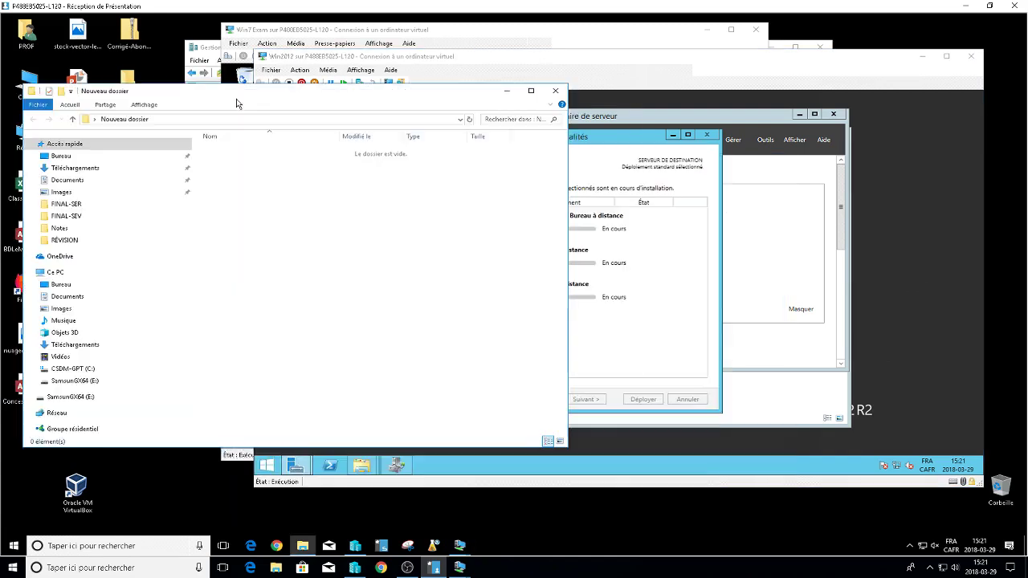
click(90, 382)
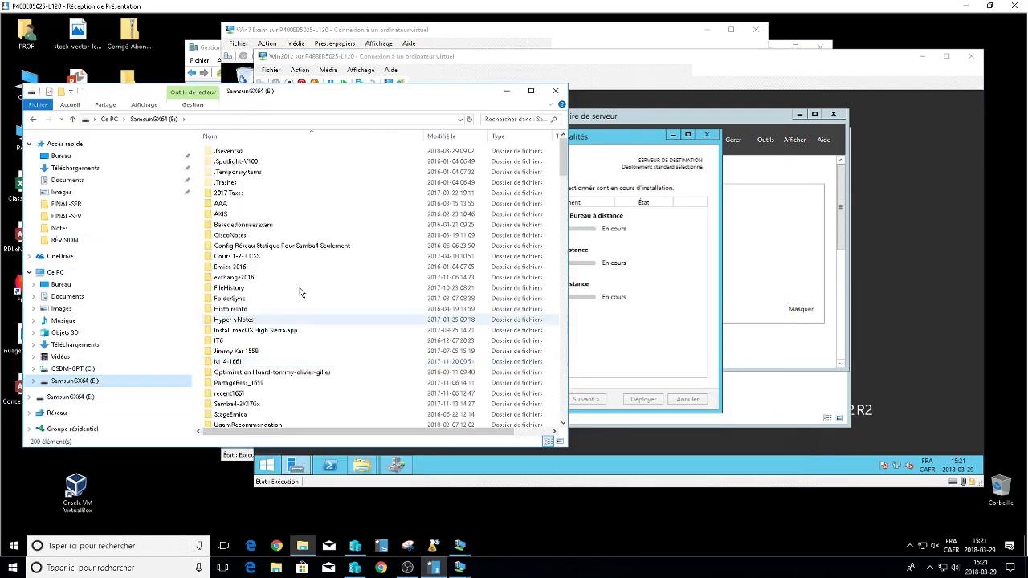
double_click(251, 269)
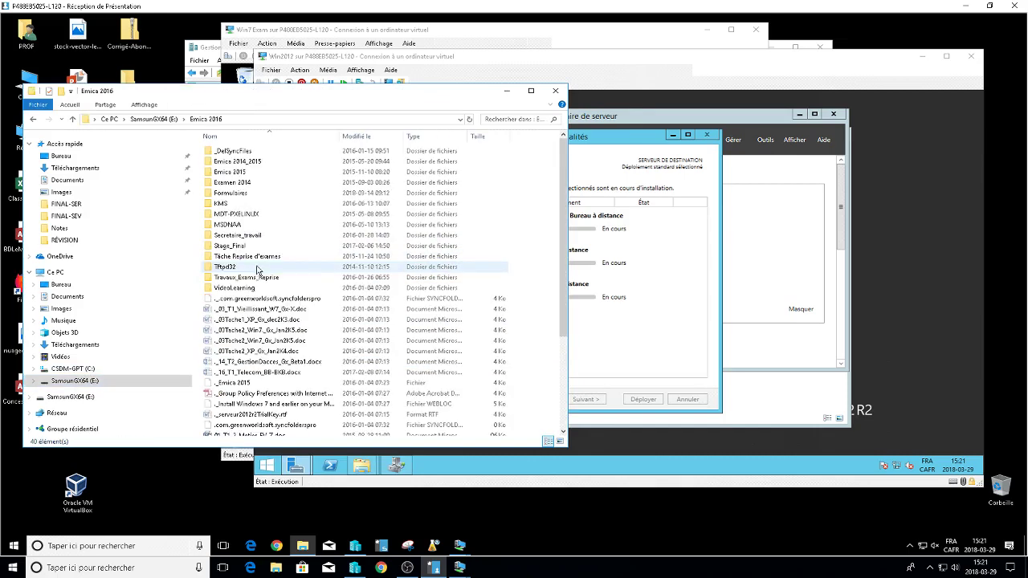
double_click(237, 171)
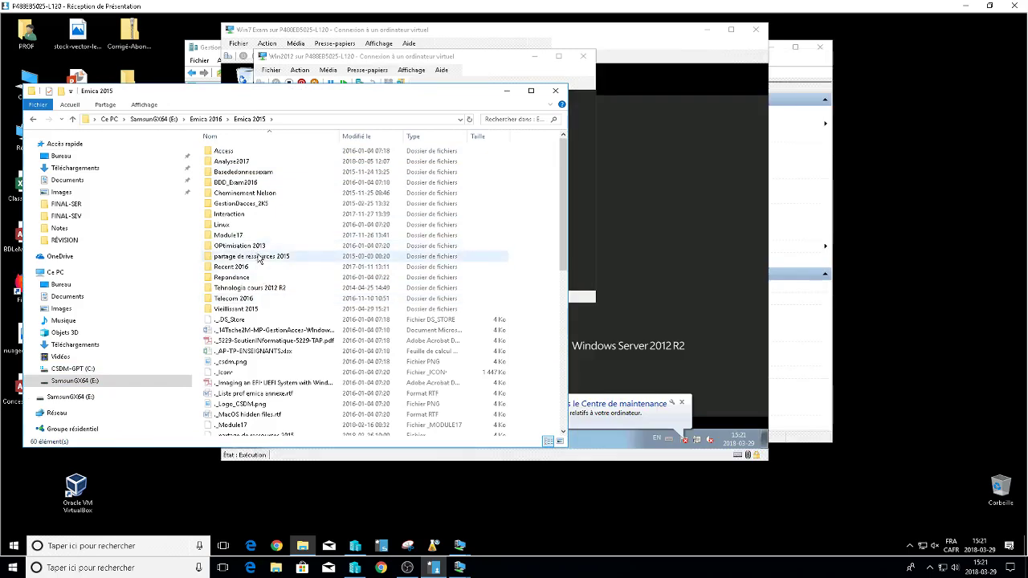
double_click(260, 256)
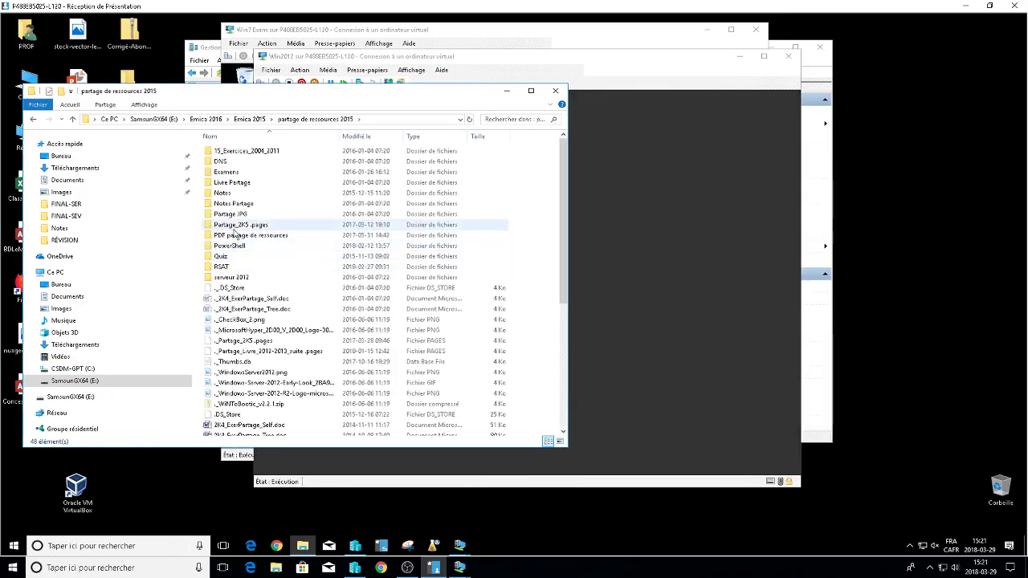
double_click(241, 194)
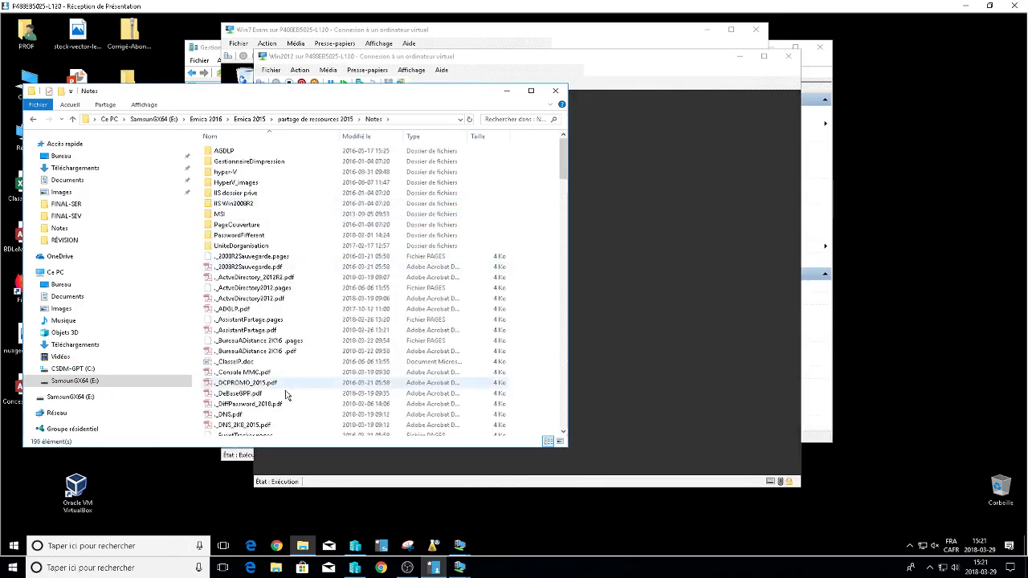
Open the BureauADistance 2K16 PDF guide from the Notes folder.
scroll(287, 401, down, 15)
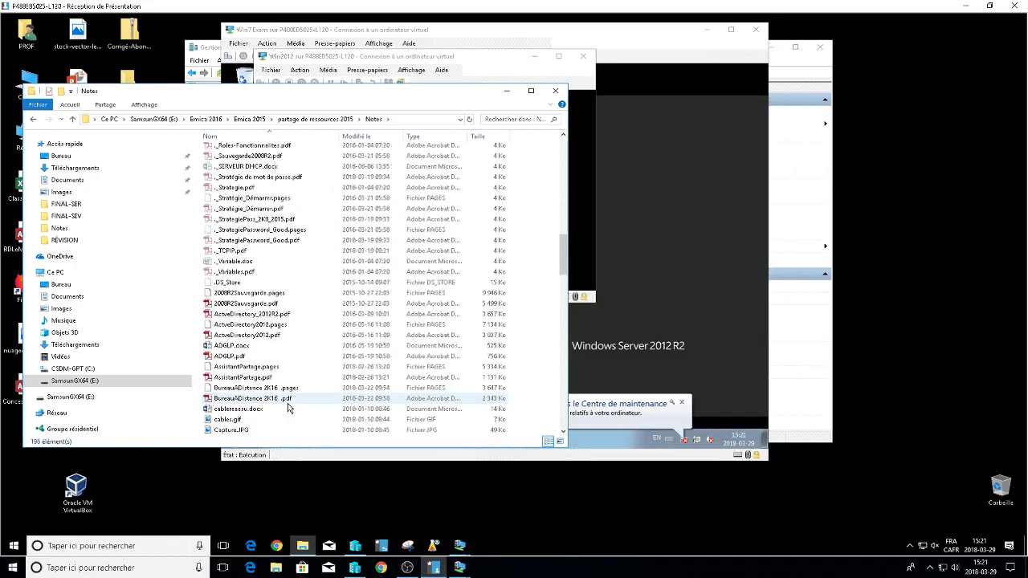
scroll(288, 403, down, 3)
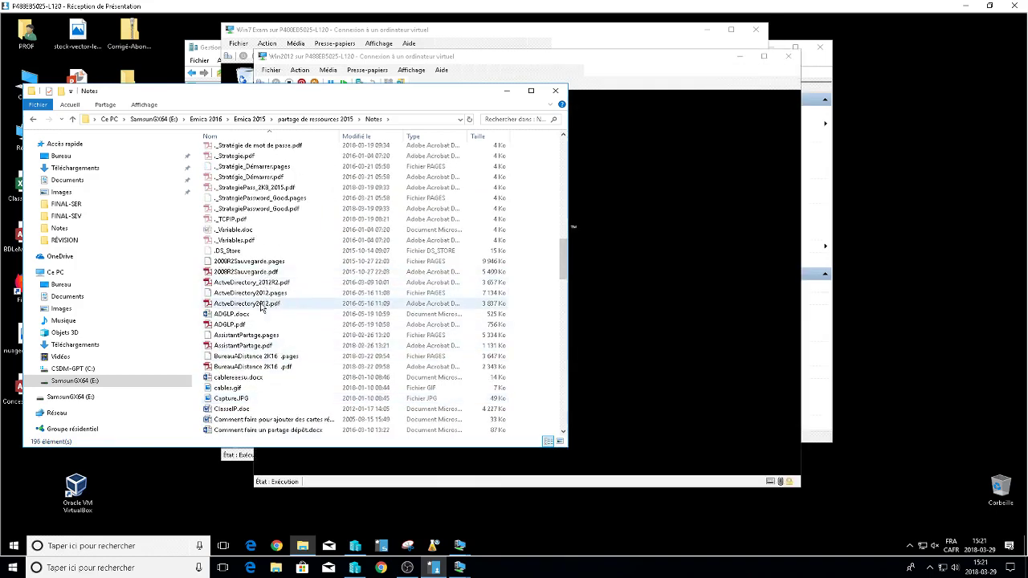
click(272, 367)
double_click(282, 368)
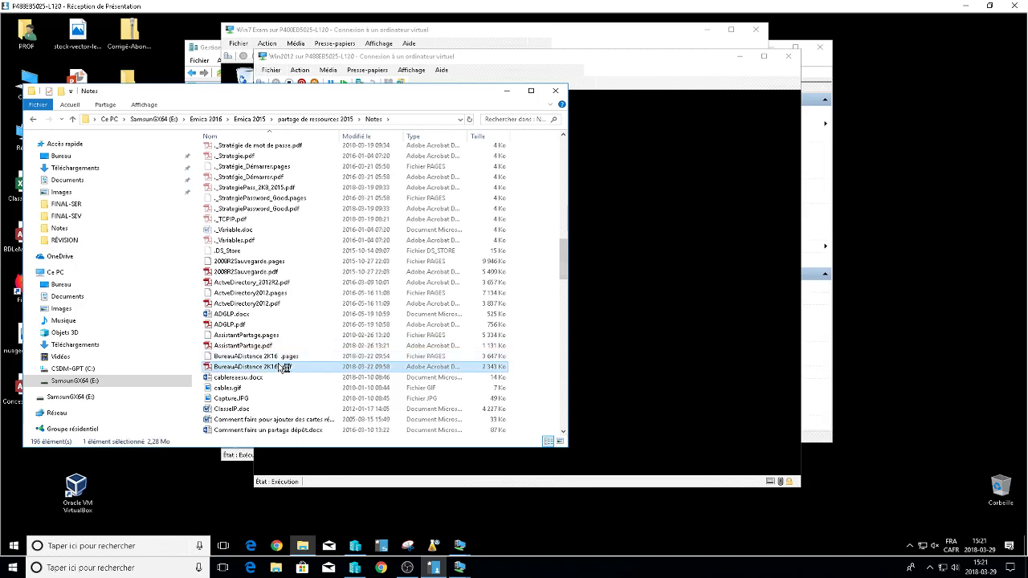
Scroll the PDF guide from page 3 to page 6, step 11 'Afficher la progression'.
scroll(521, 366, down, 10)
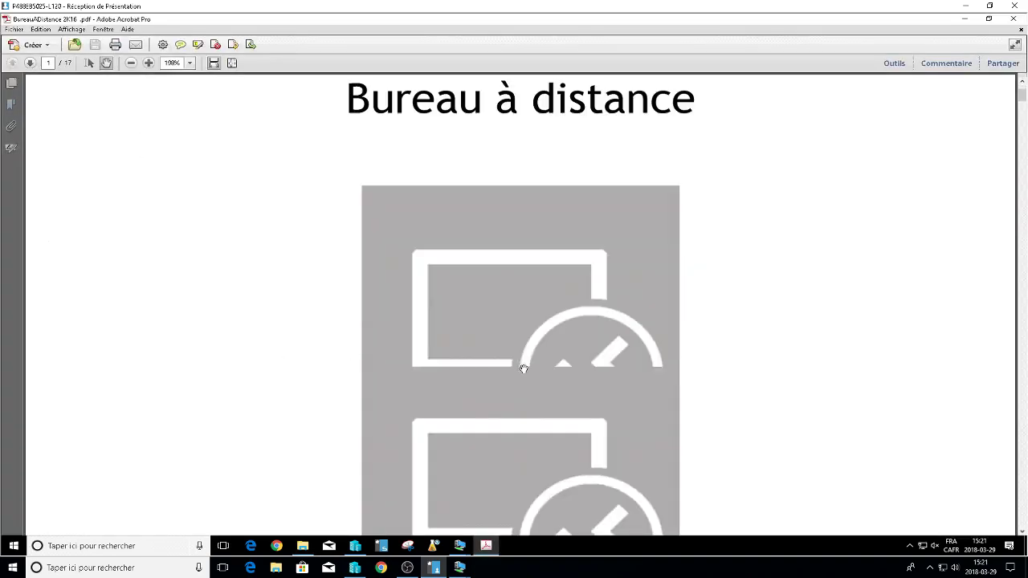
scroll(525, 365, down, 15)
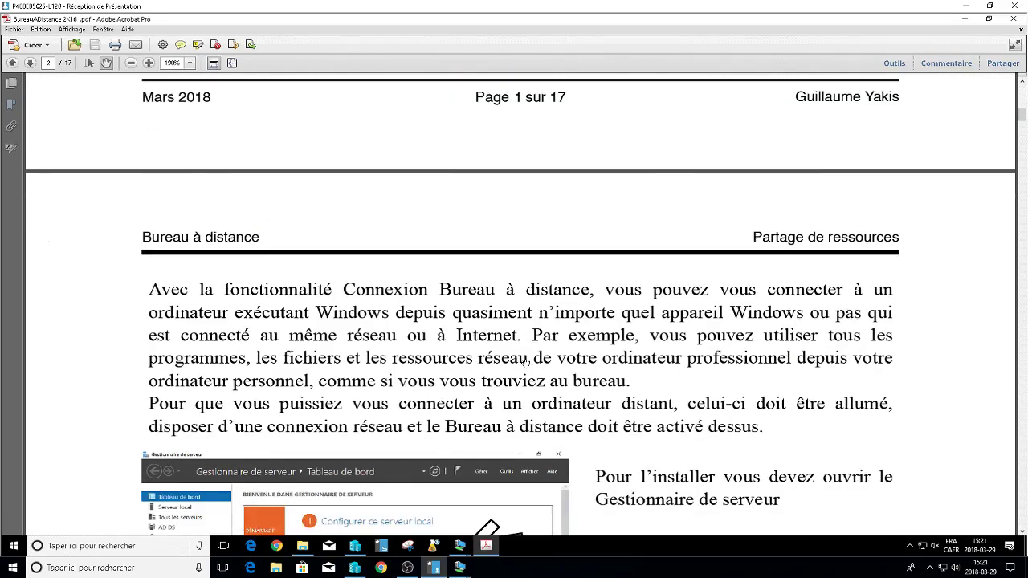
scroll(525, 364, down, 15)
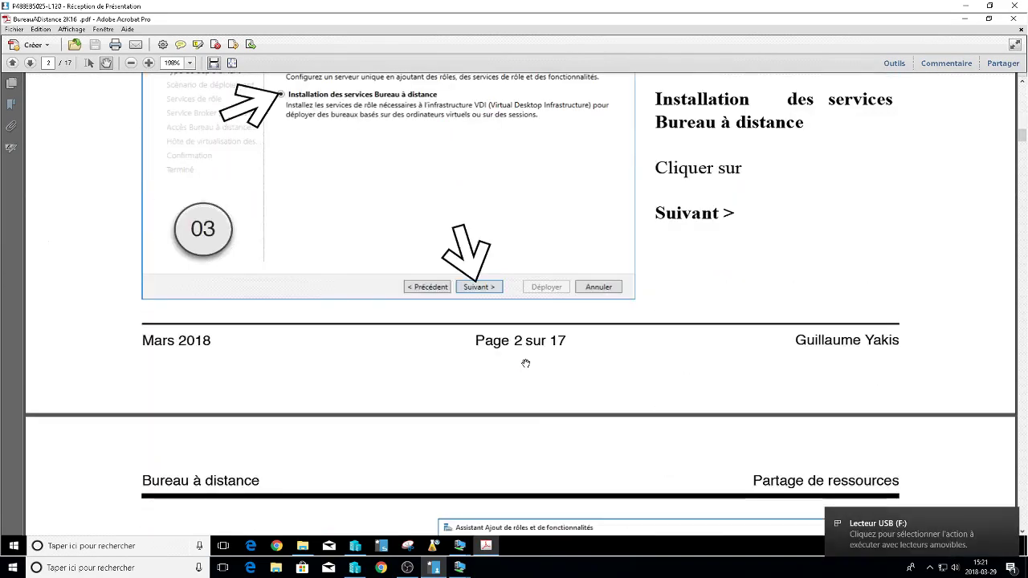
scroll(526, 364, down, 15)
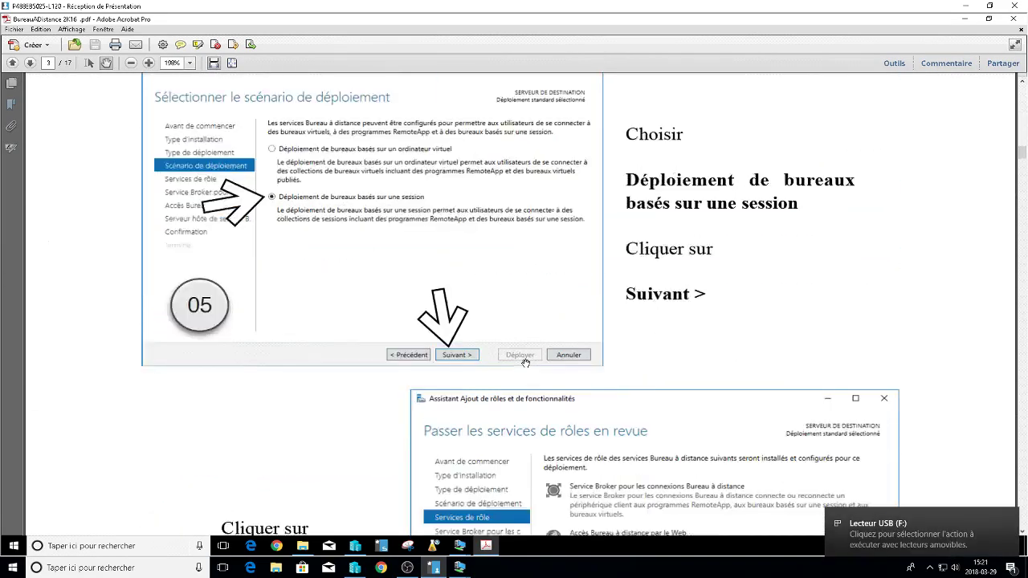
scroll(525, 363, down, 15)
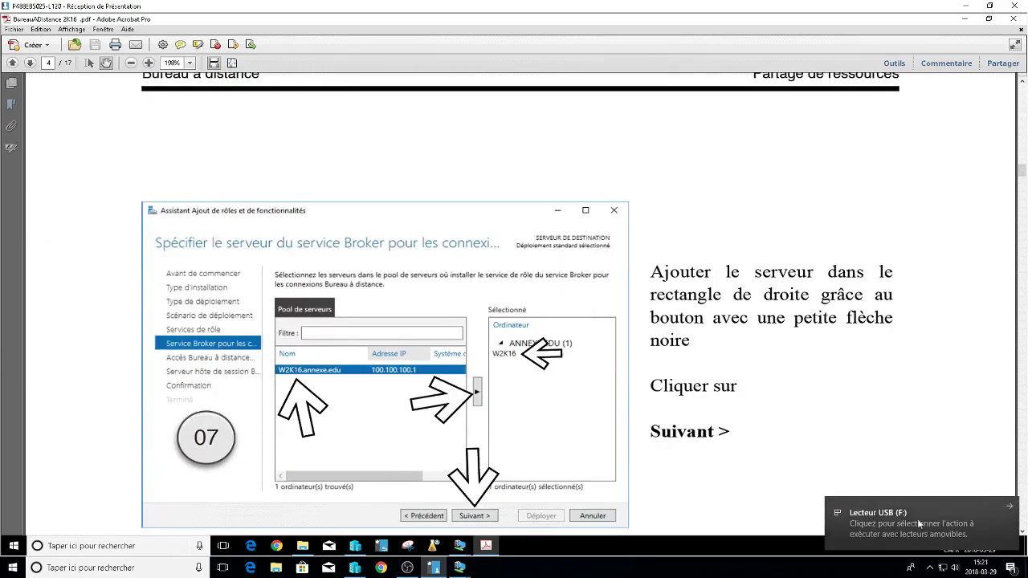
scroll(525, 363, down, 10)
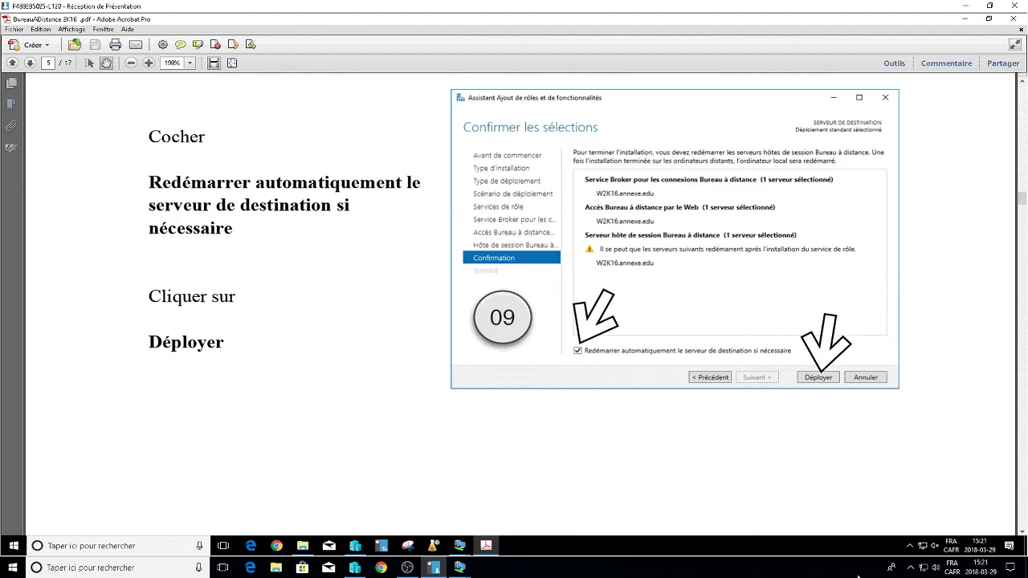
scroll(525, 364, down, 10)
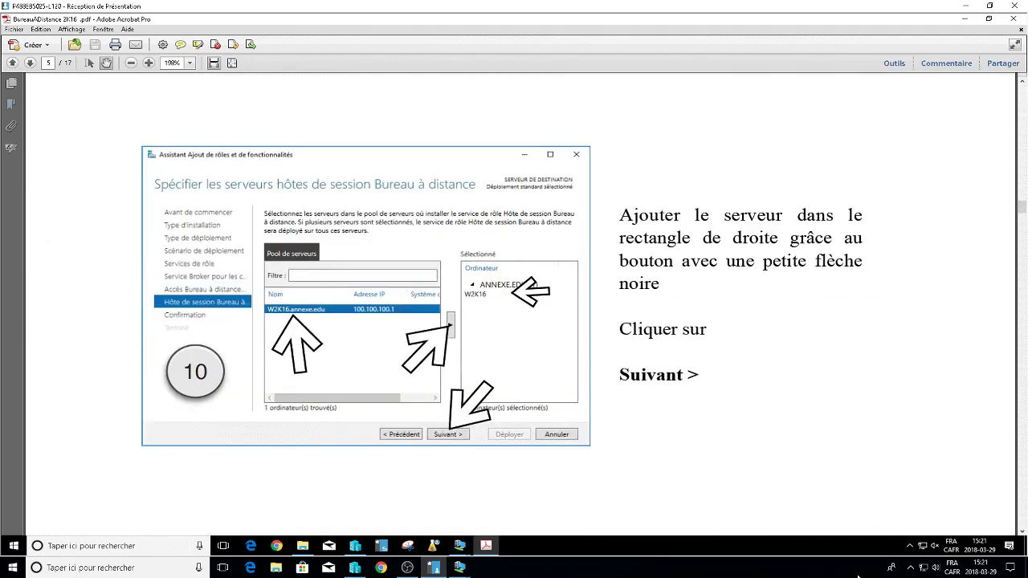
scroll(525, 364, down, 10)
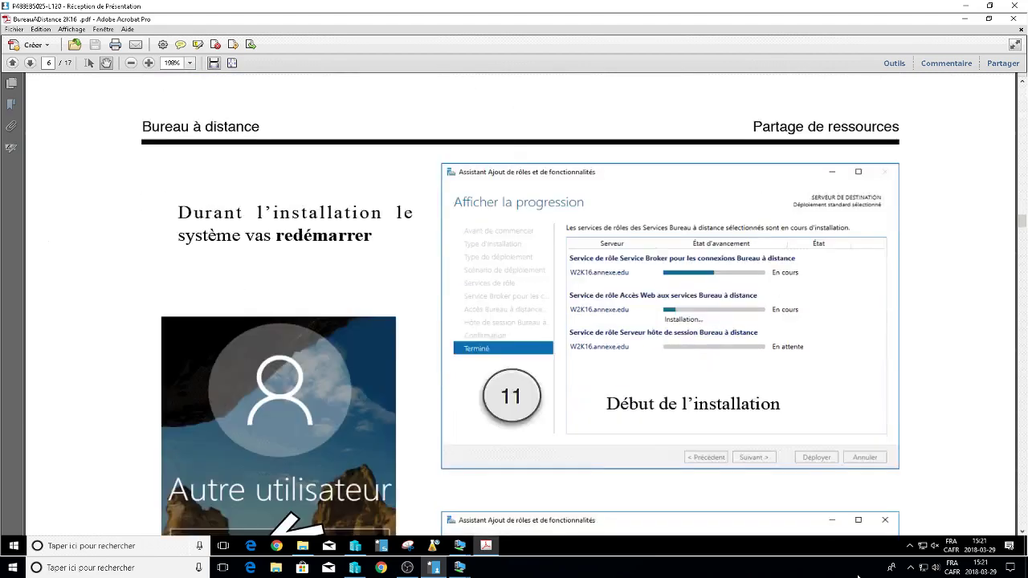
scroll(525, 364, down, 3)
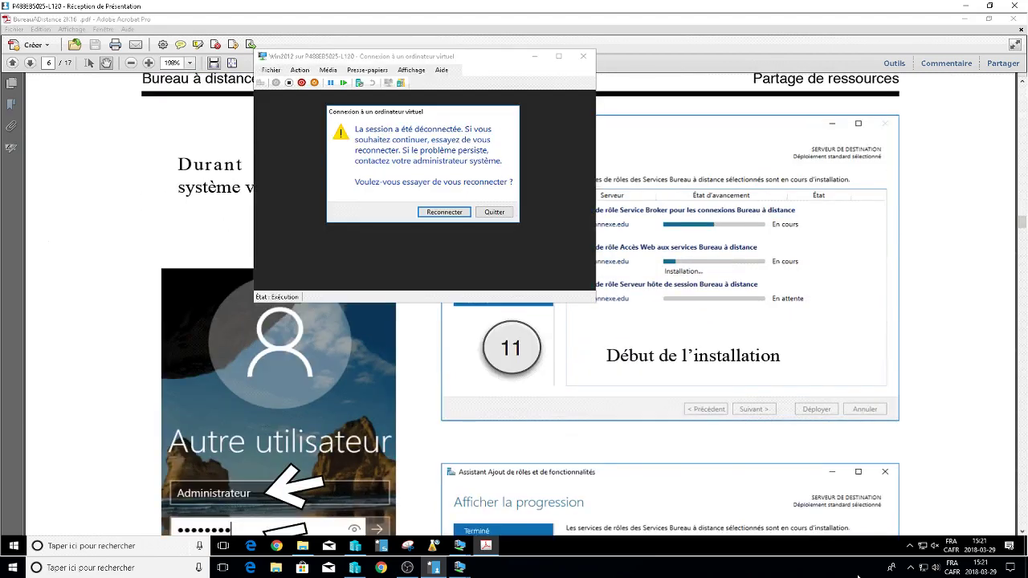
Reconnect to the Win2012 VM and sign in with the annexe domain administrator account and password.
key(Return)
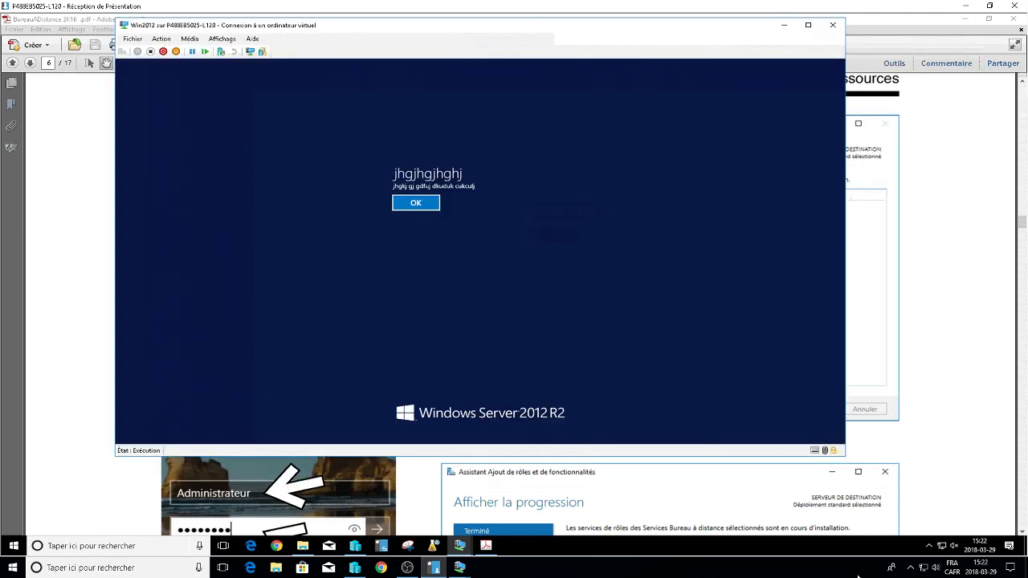
key(Return)
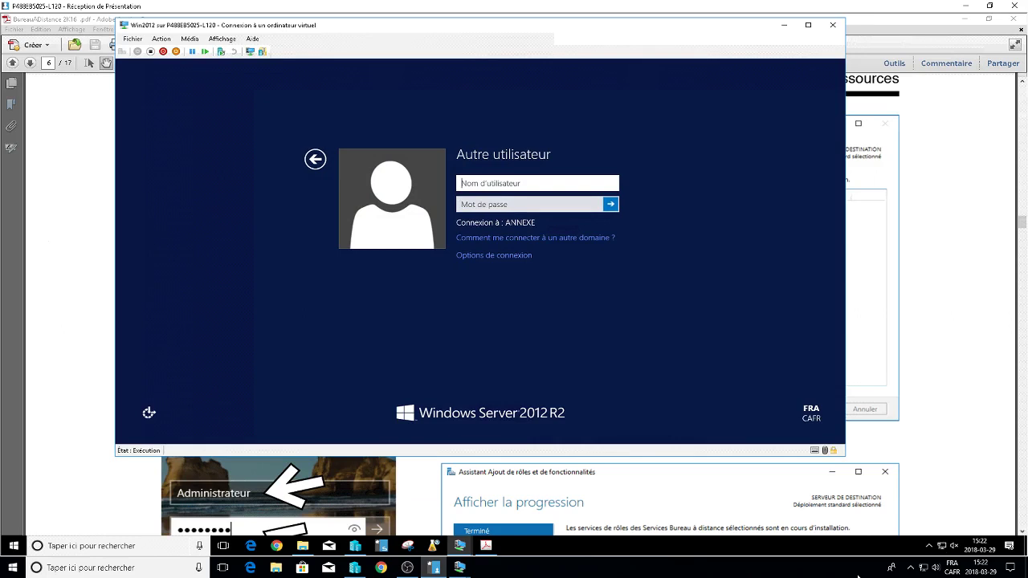
text(annexe\administrateur)
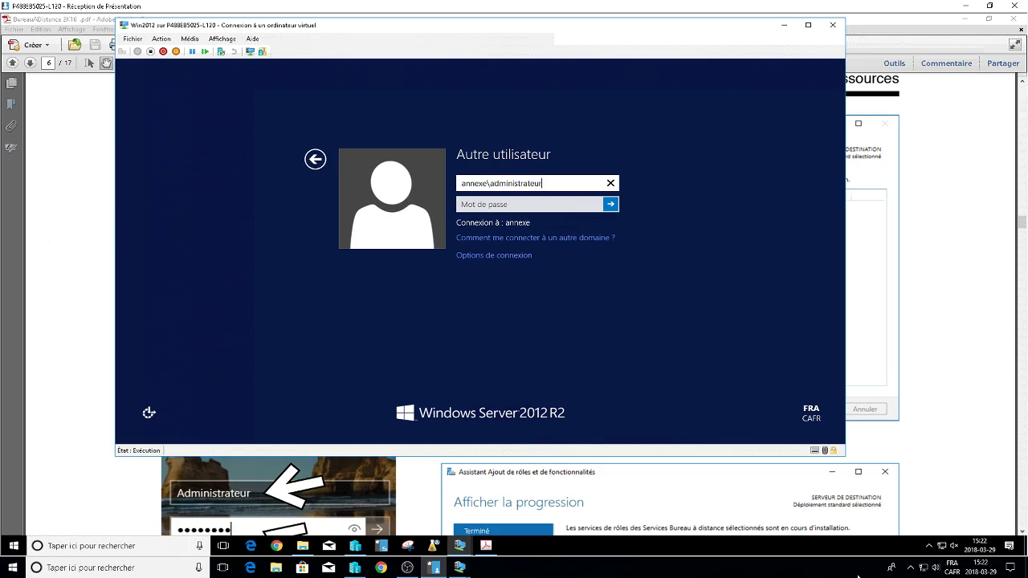
key(Tab)
text(******)
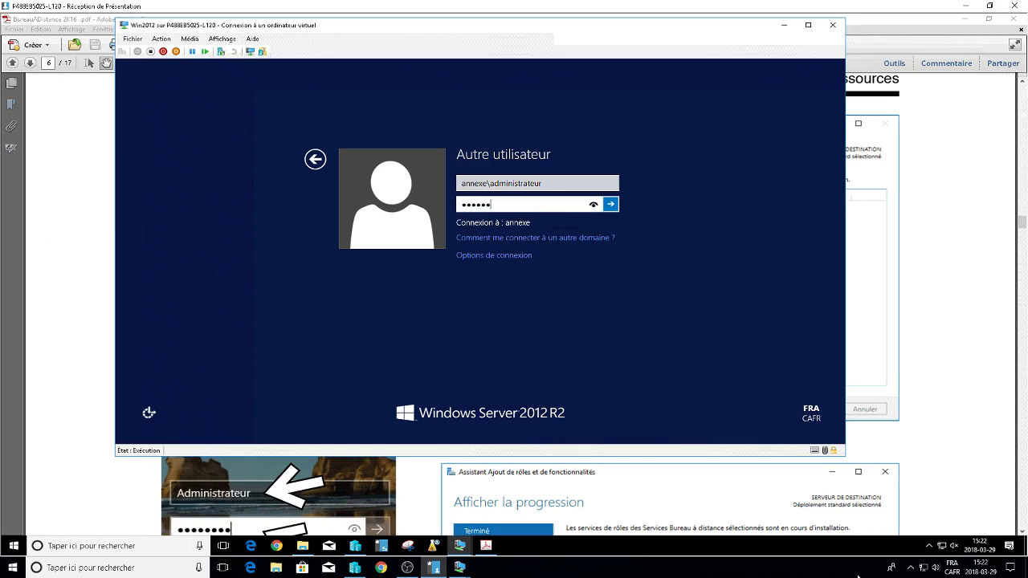
key(Return)
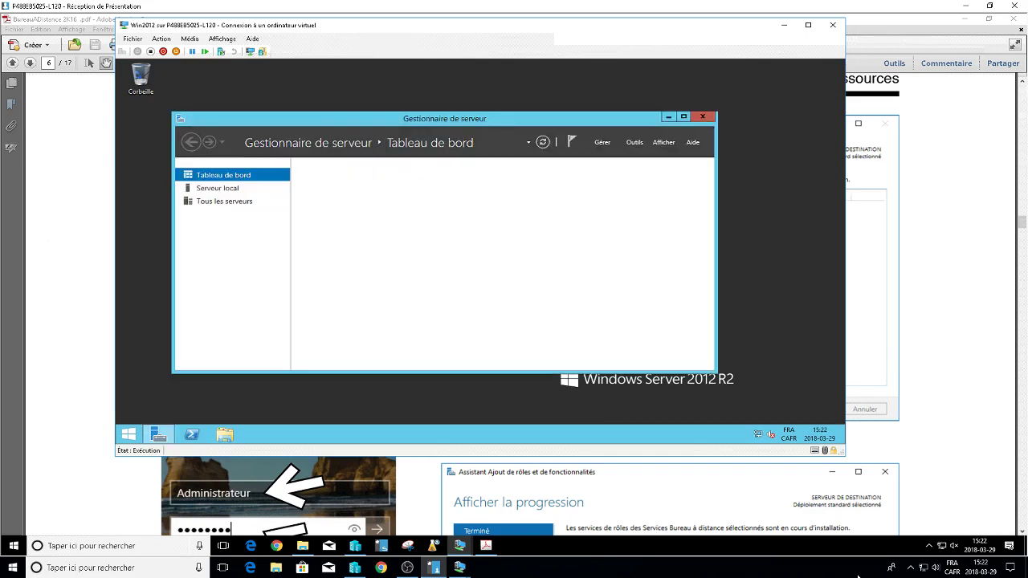
Minimize and restore Server Manager from the taskbar, bringing back the roles wizard.
click(667, 116)
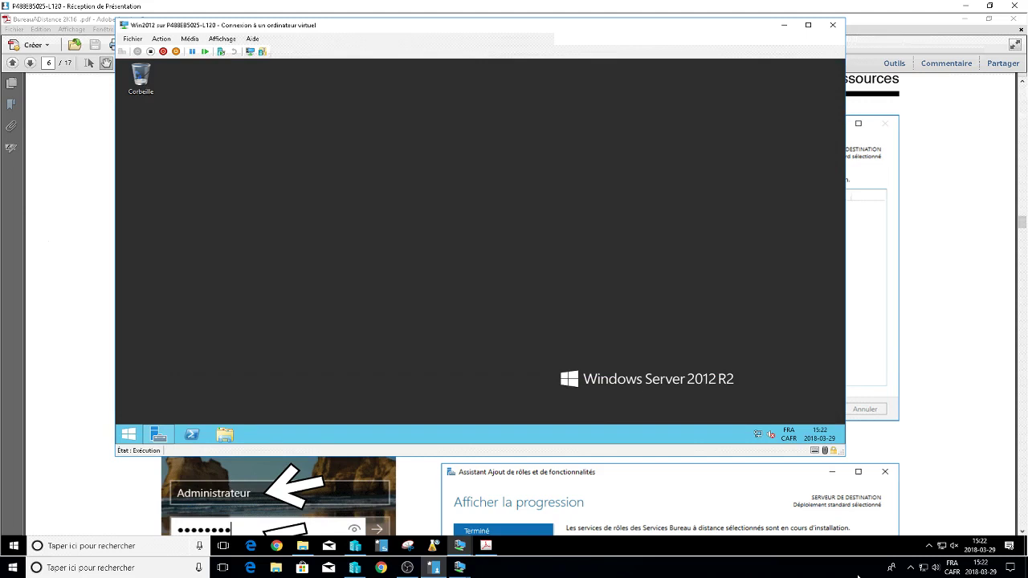
click(158, 434)
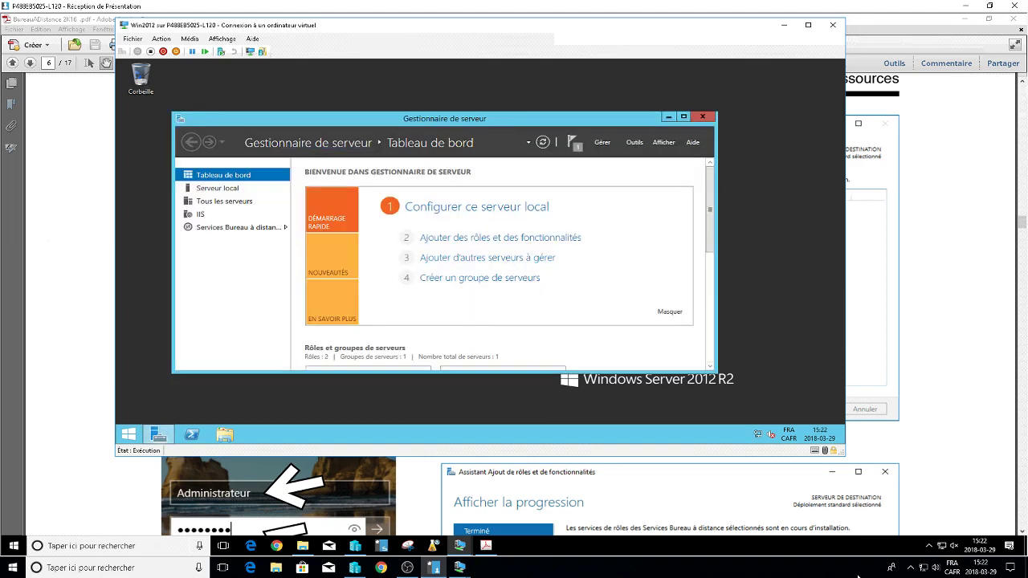
click(158, 434)
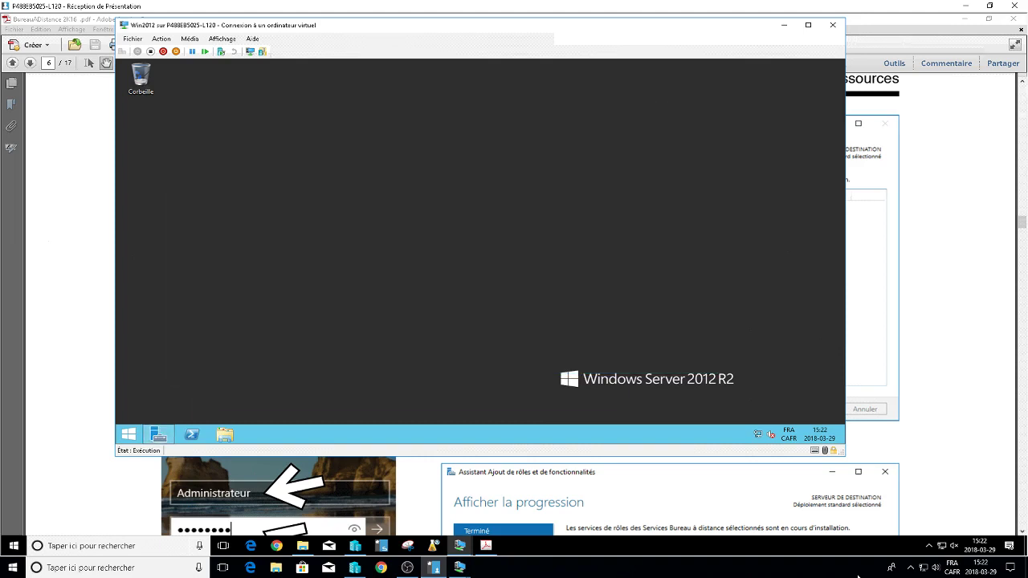
click(158, 434)
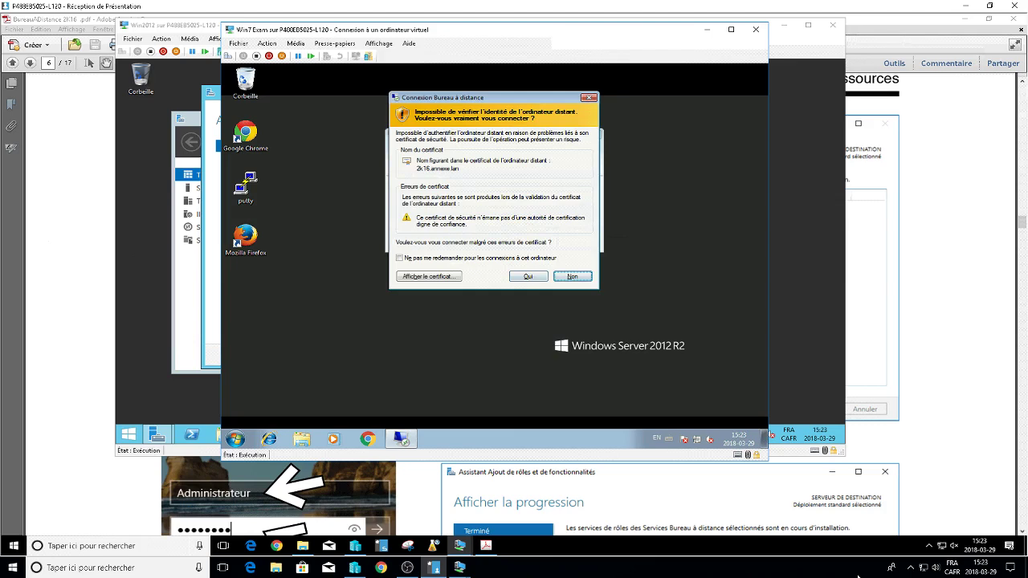
Accept the certificate warning and the logon notice, then make the RDP session to 192.168.126.1 full screen.
key(Tab)
key(Tab)
key(Tab)
key(Return)
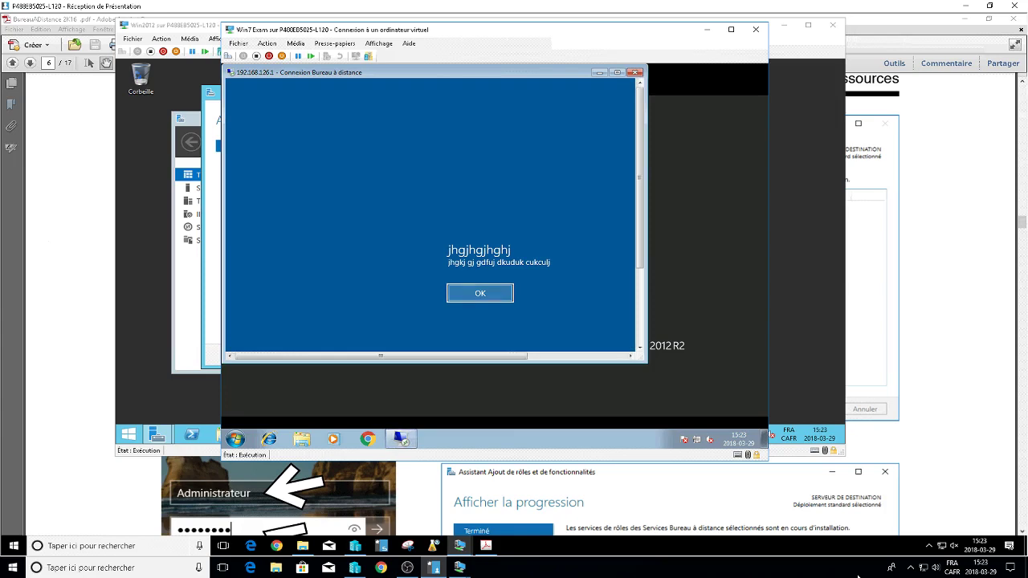
key(Return)
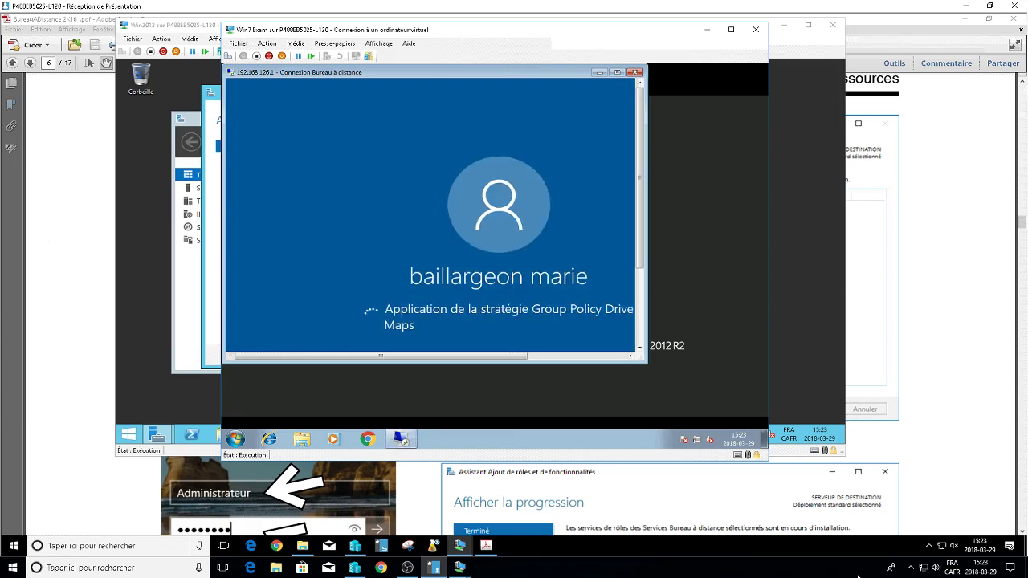
key(ctrl+alt+Break)
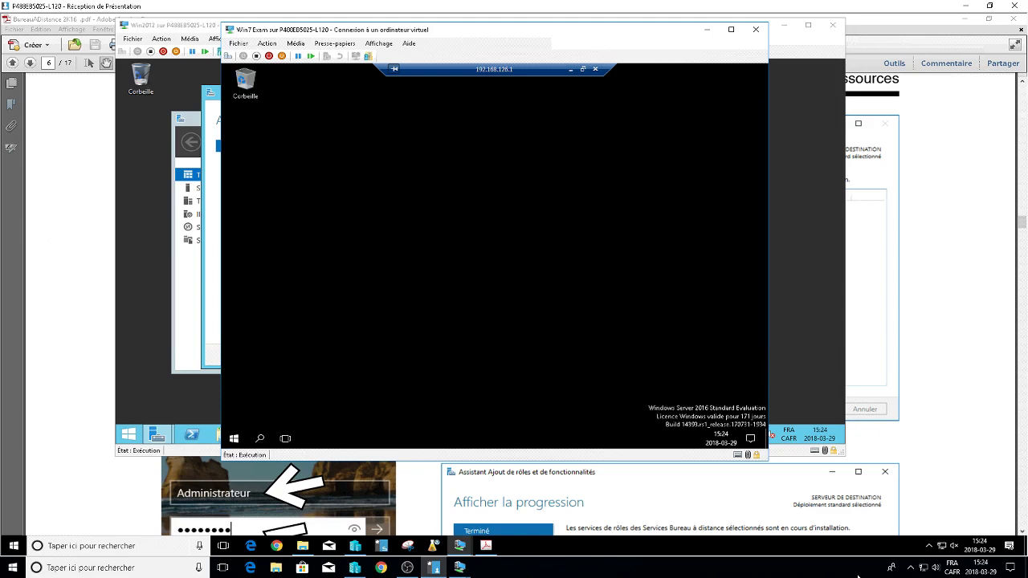
Confirm Ce PC lists mapped drives Share, de base and Partage, close Explorer, and disconnect.
key(super)
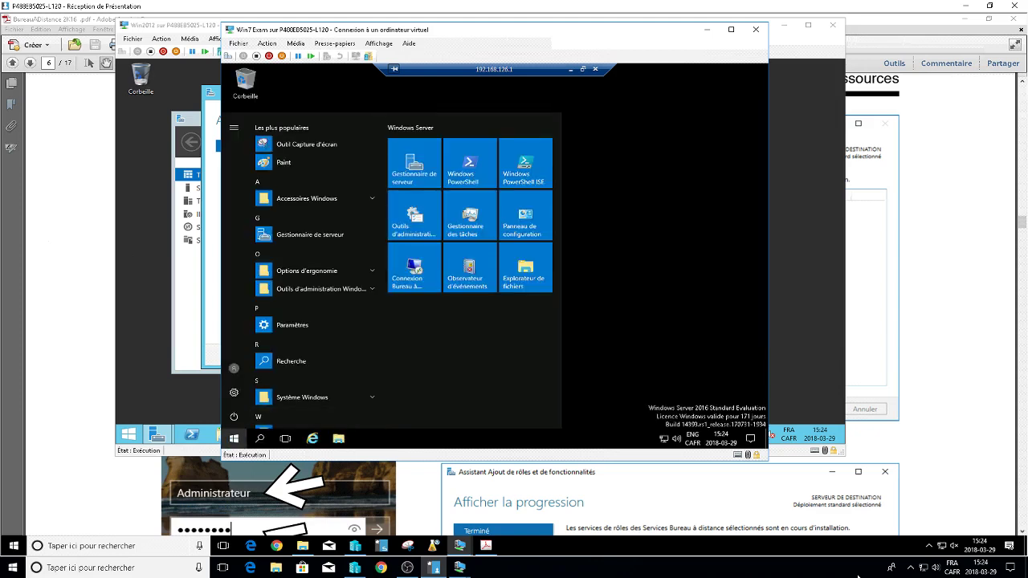
key(Escape)
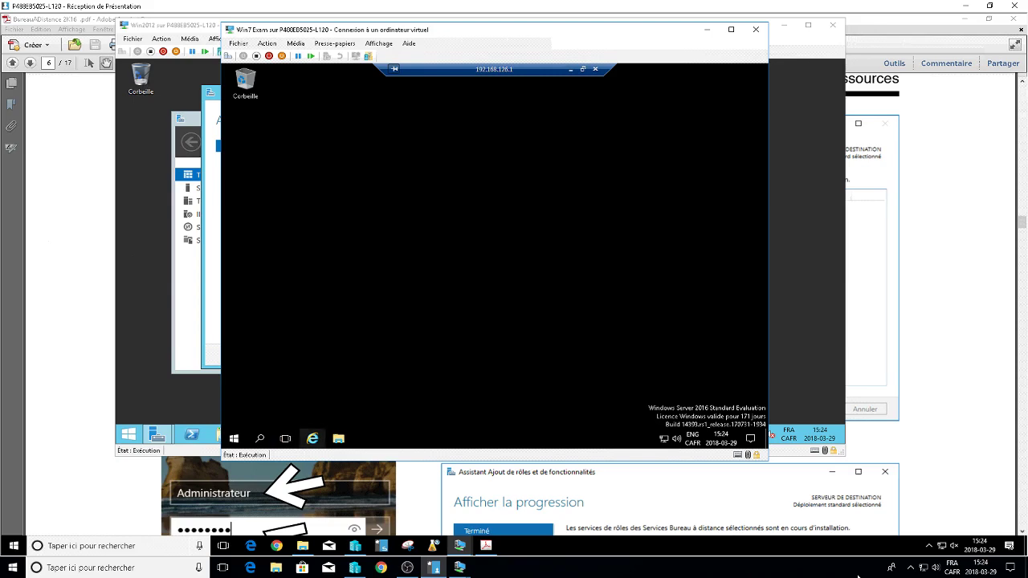
click(338, 439)
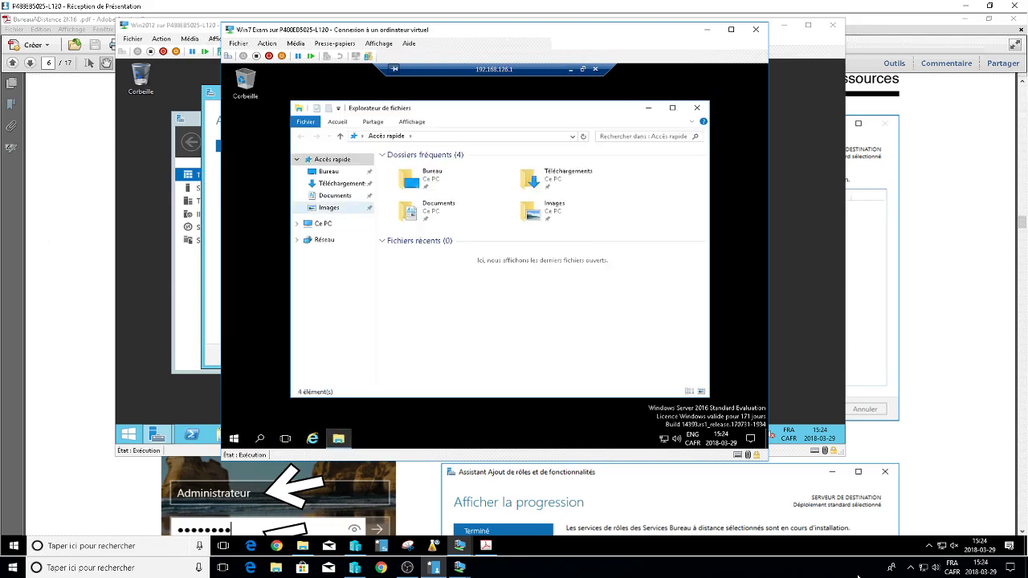
click(323, 223)
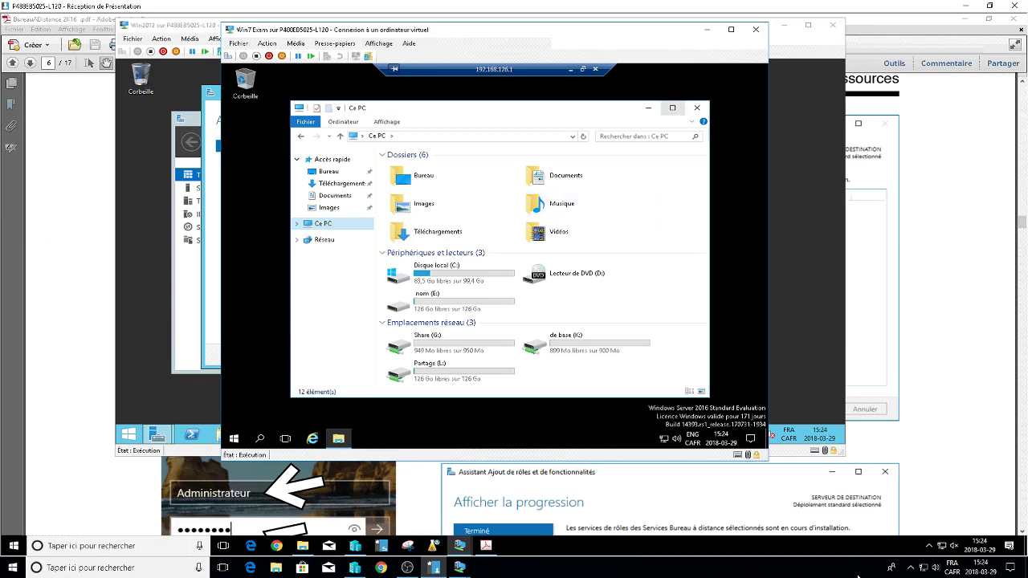
click(696, 107)
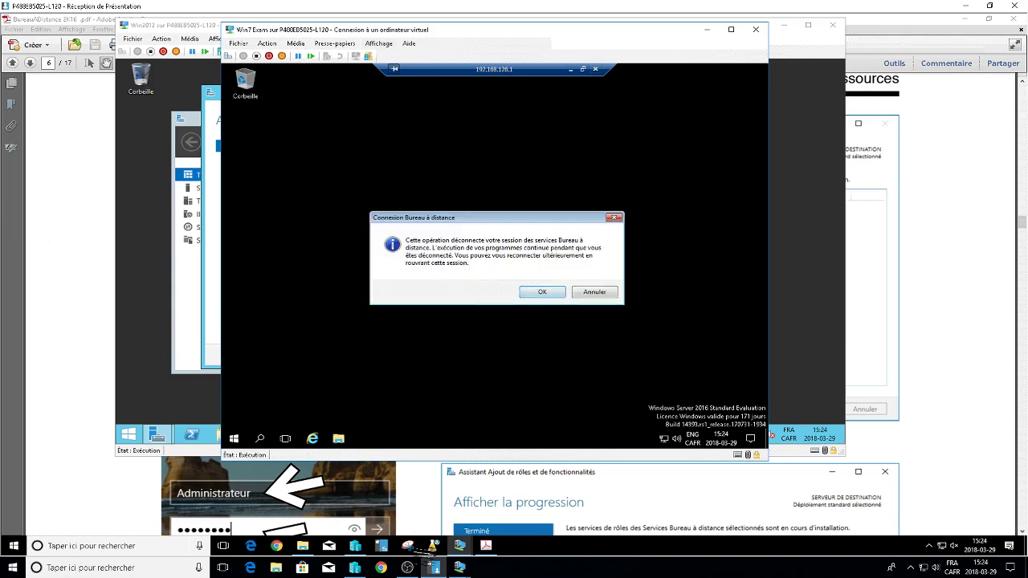
click(408, 567)
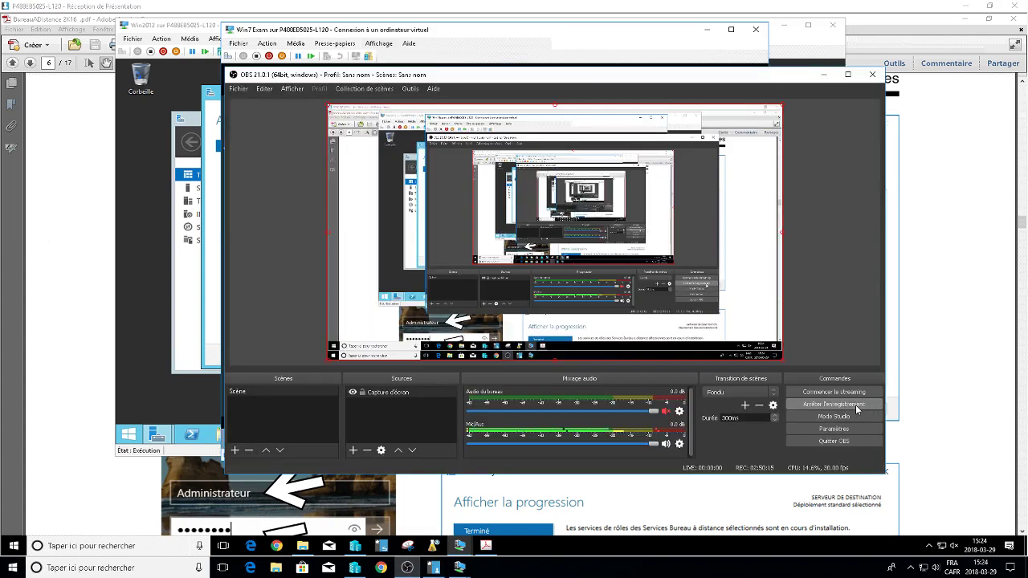